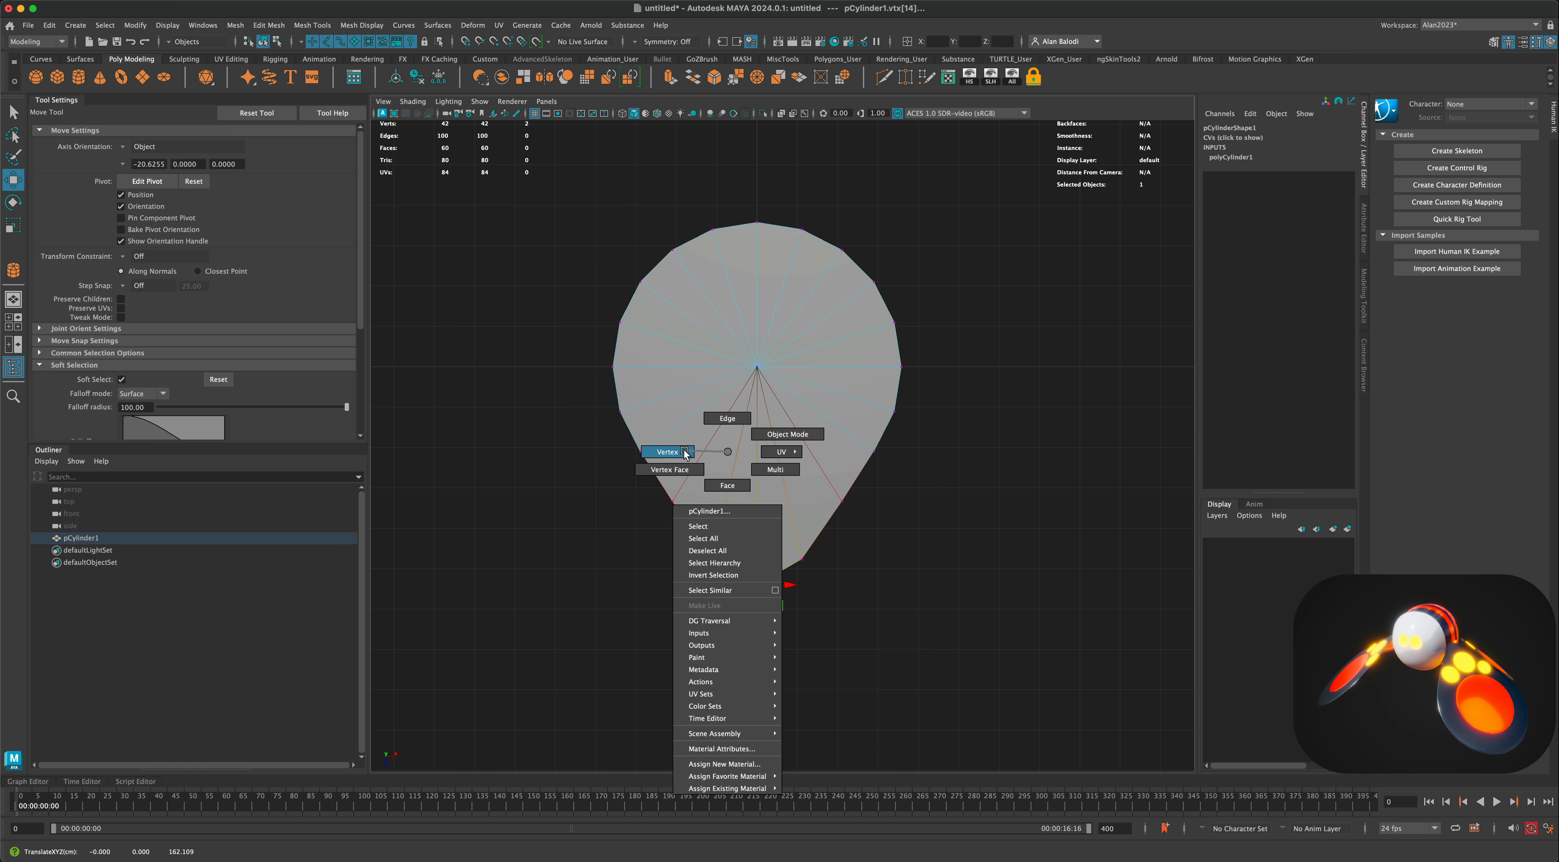
# Select the vertex beside the disc's lower tip and turn on Object X symmetry.
pyautogui.moveTo(670, 594); pyautogui.dragTo(725, 550)
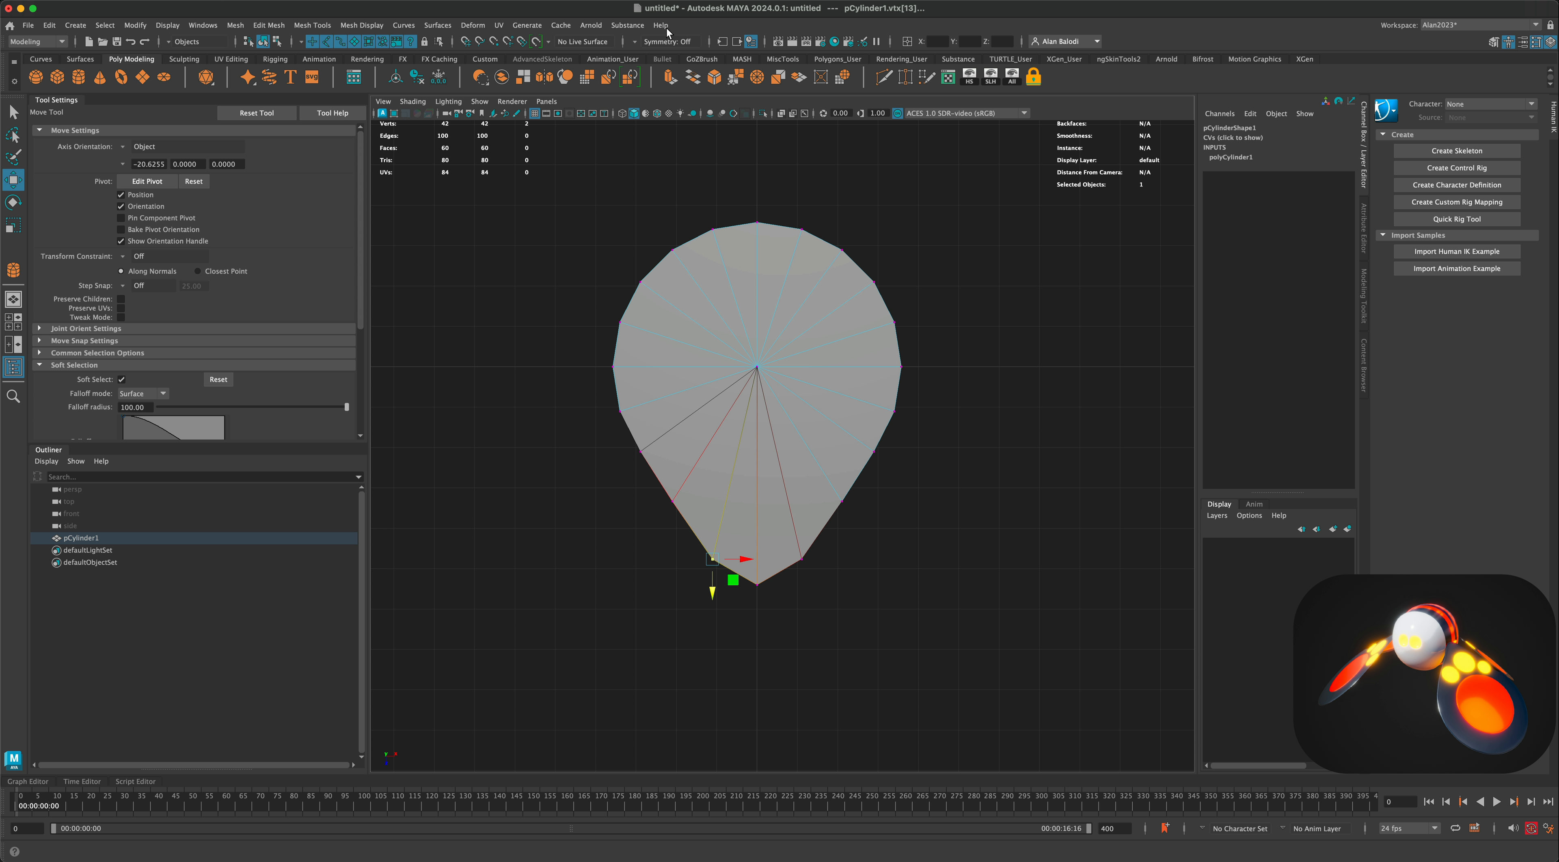
pyautogui.click(641, 42)
pyautogui.click(666, 96)
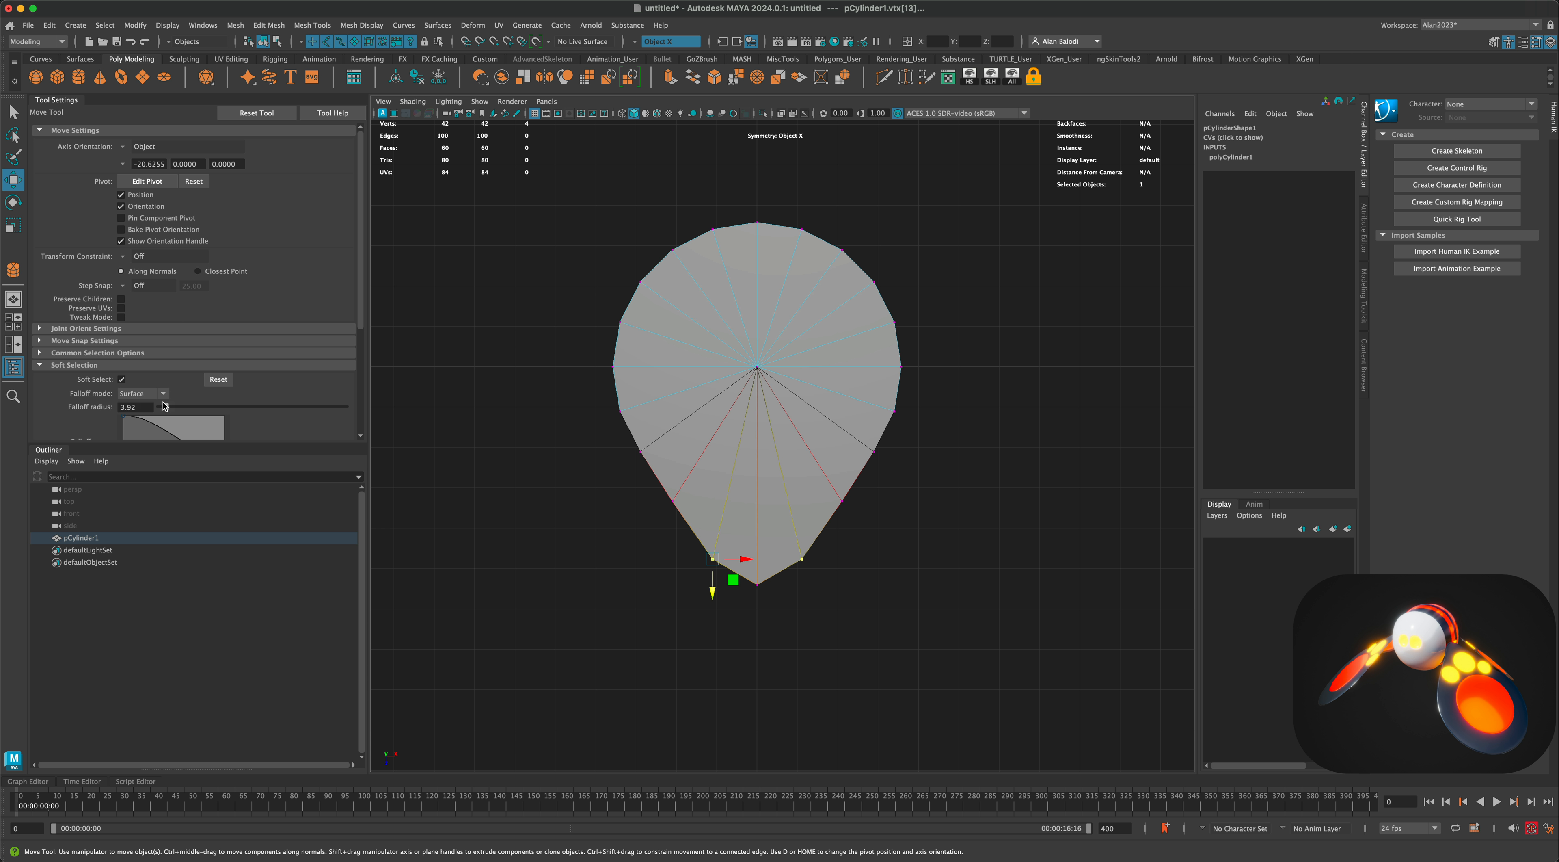
# Adjust the two mirrored vertex pairs beside the lower tip to form a smooth teardrop outline, and return to object mode.
pyautogui.moveTo(737, 583); pyautogui.dragTo(735, 564)
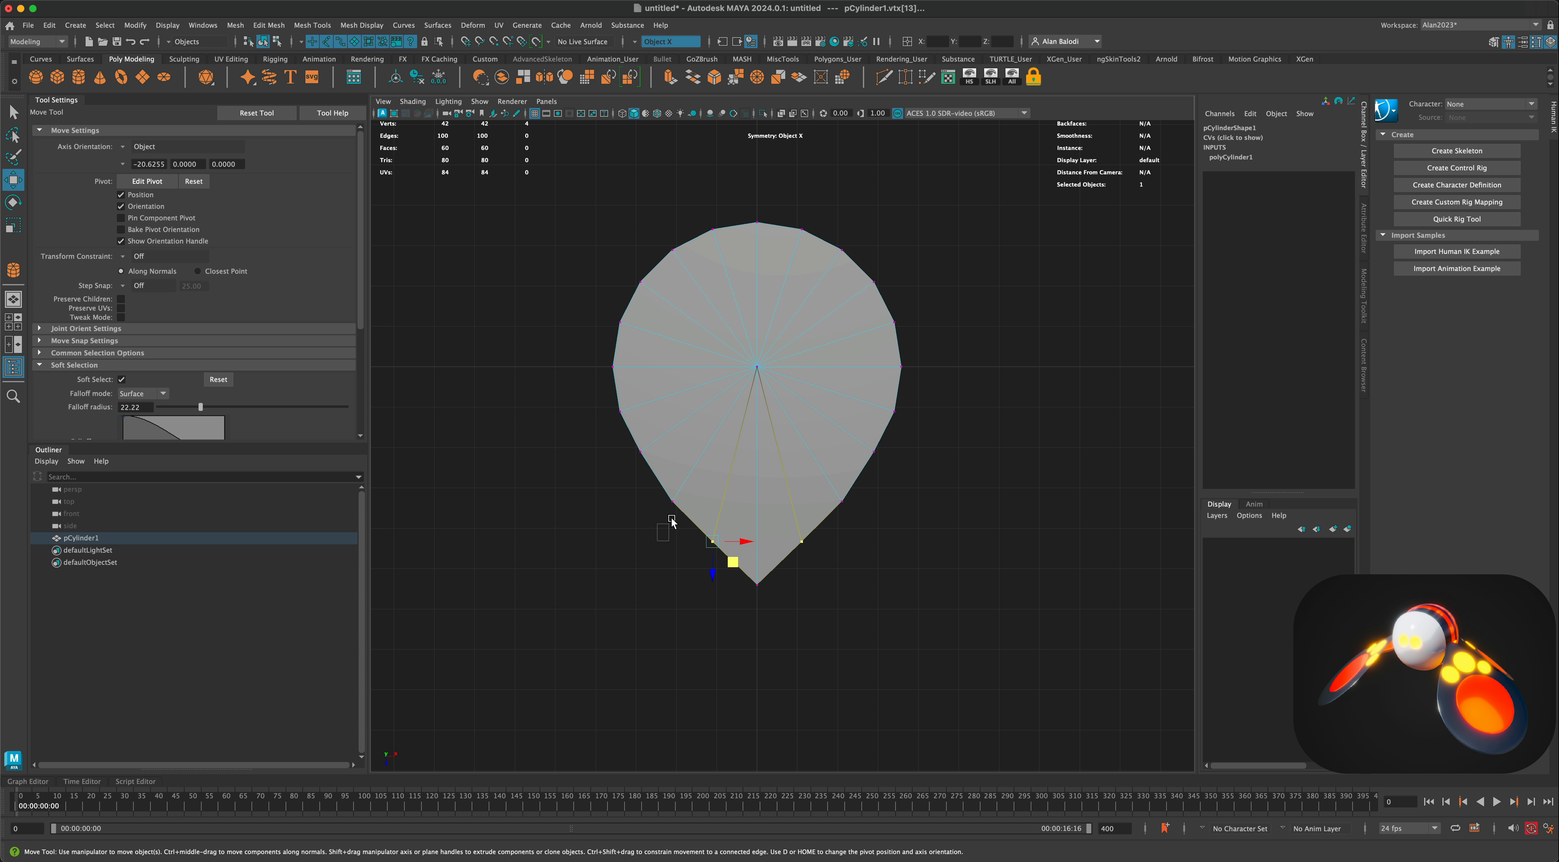
pyautogui.click(678, 503)
pyautogui.moveTo(691, 524); pyautogui.dragTo(695, 525)
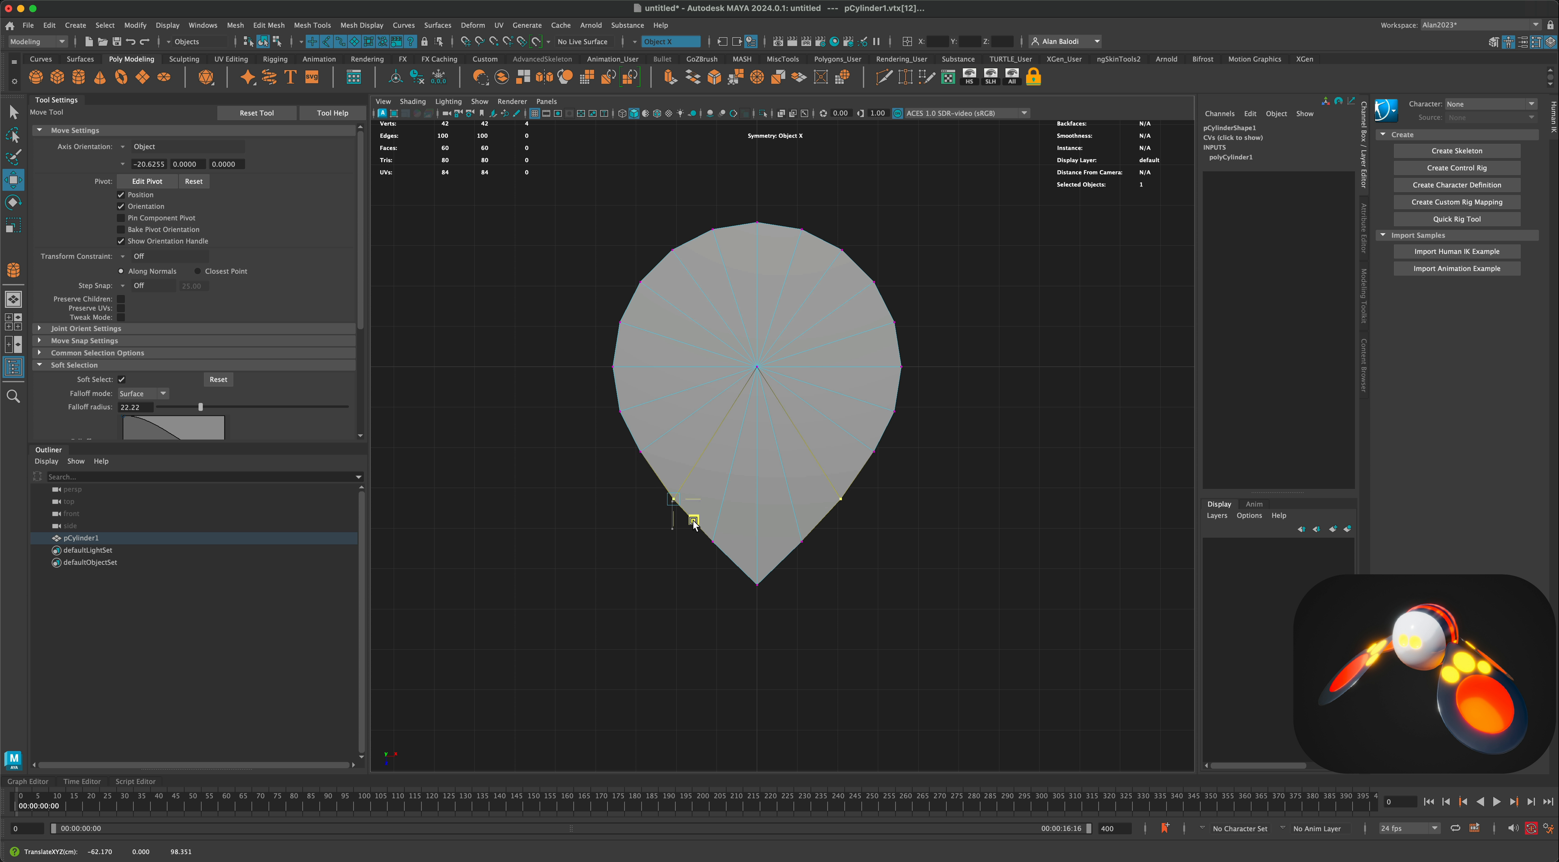
pyautogui.moveTo(917, 373); pyautogui.dragTo(962, 415, button='right')
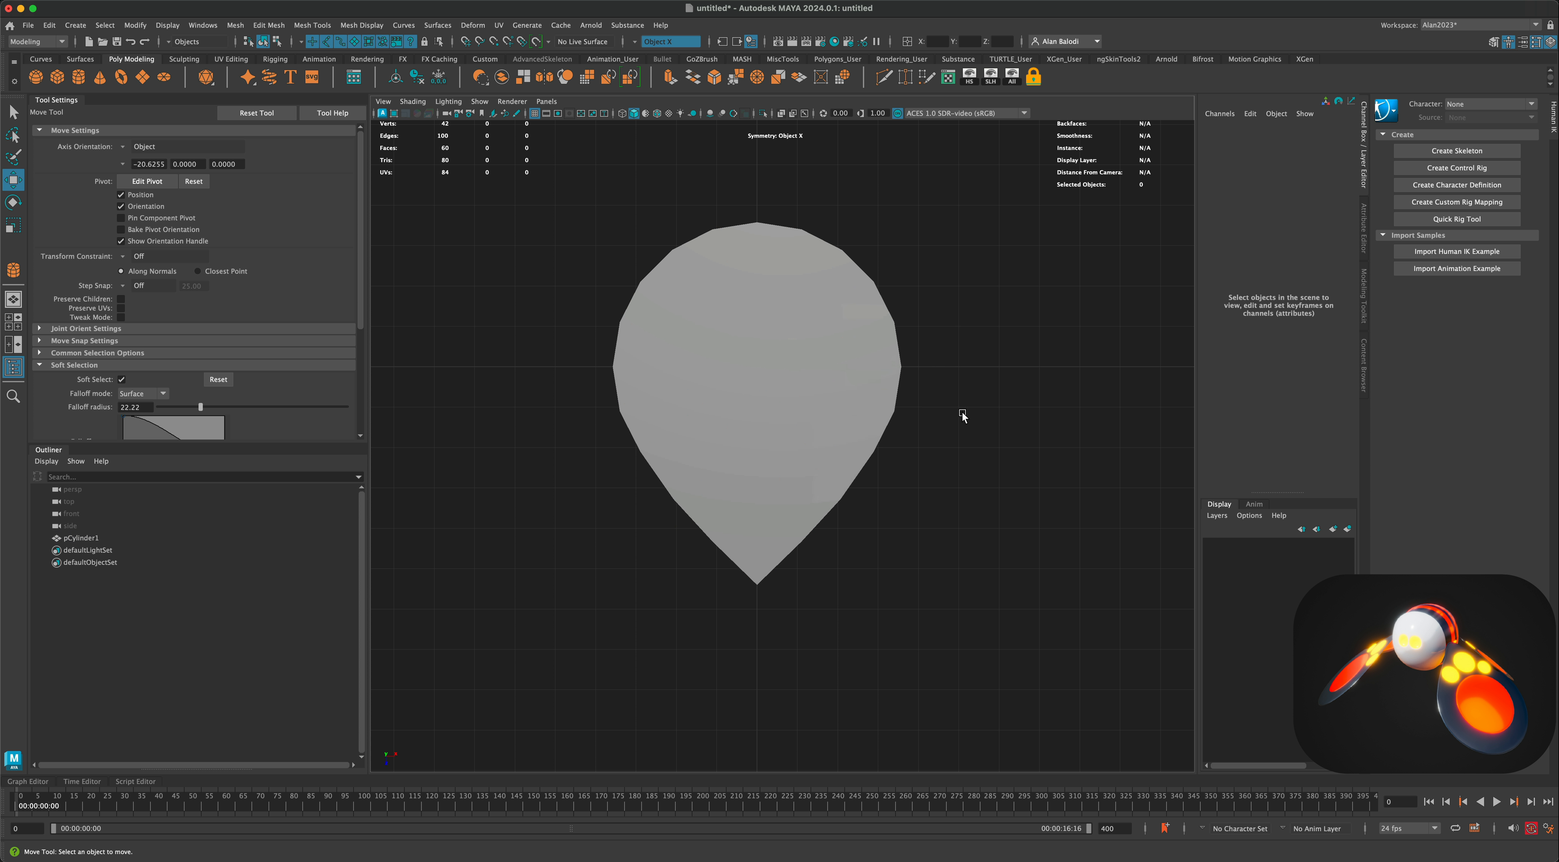
# Switch from the top view to the perspective view and display the wireframe over the shaded mesh.
pyautogui.click(658, 115)
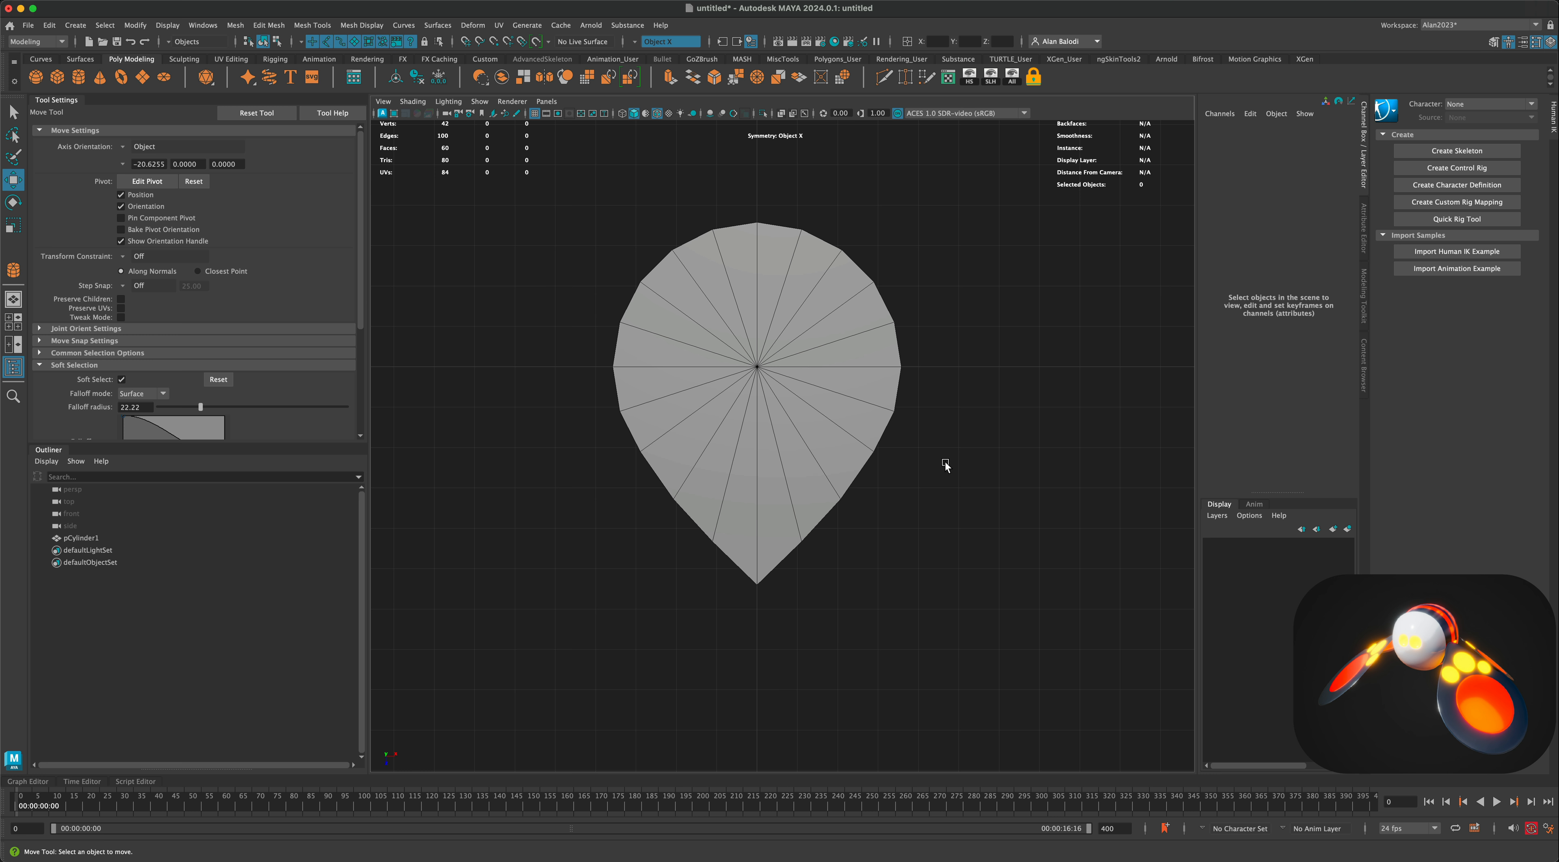
pyautogui.press('space')
pyautogui.press('space')
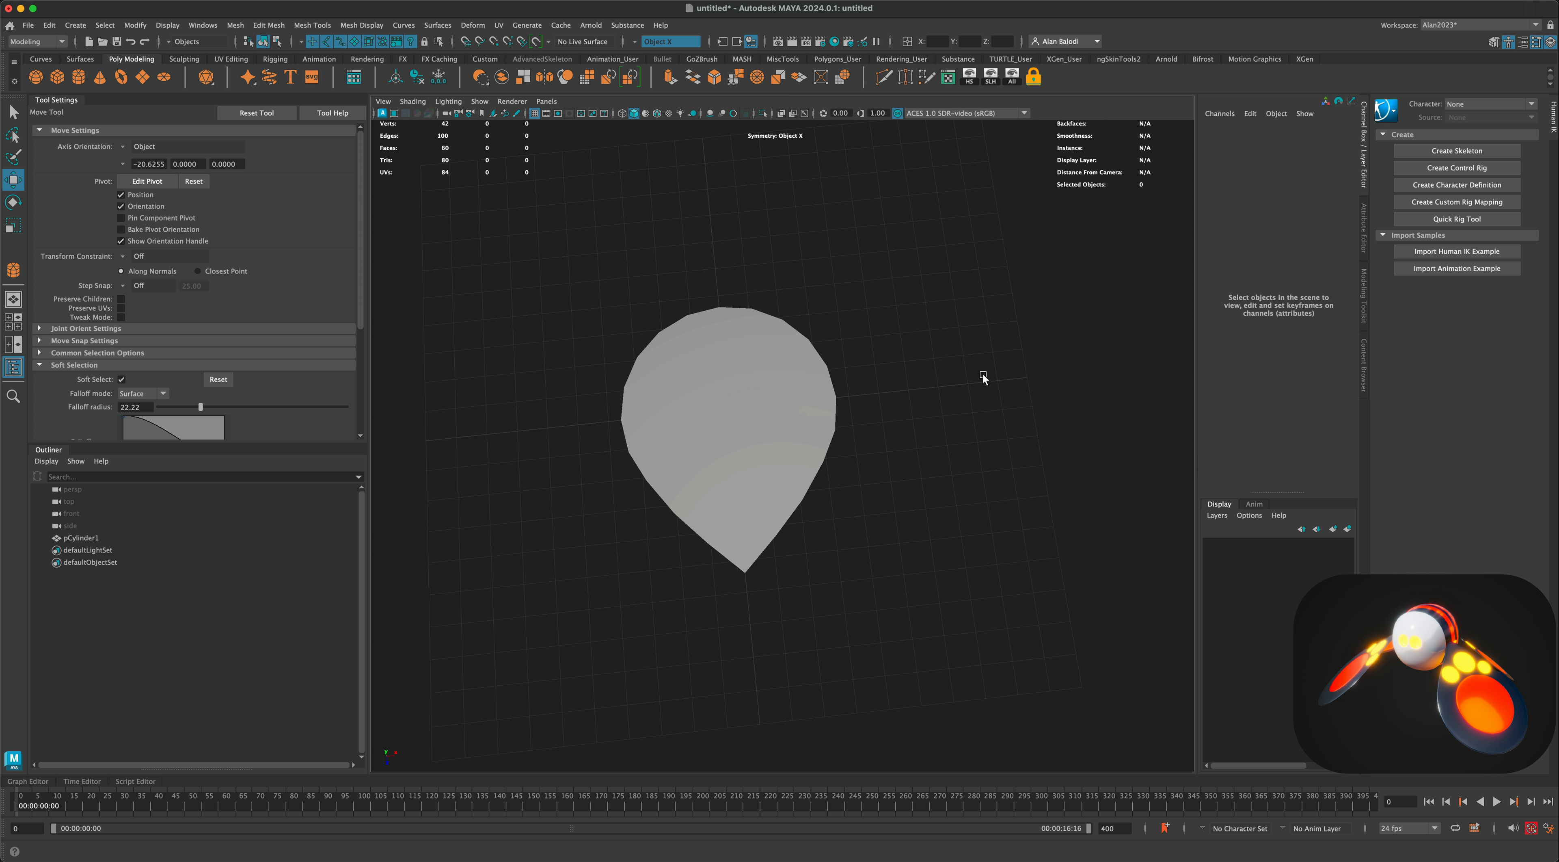
pyautogui.keyDown('alt'); pyautogui.moveTo(982, 373); pyautogui.dragTo(951, 442); pyautogui.keyUp('alt')
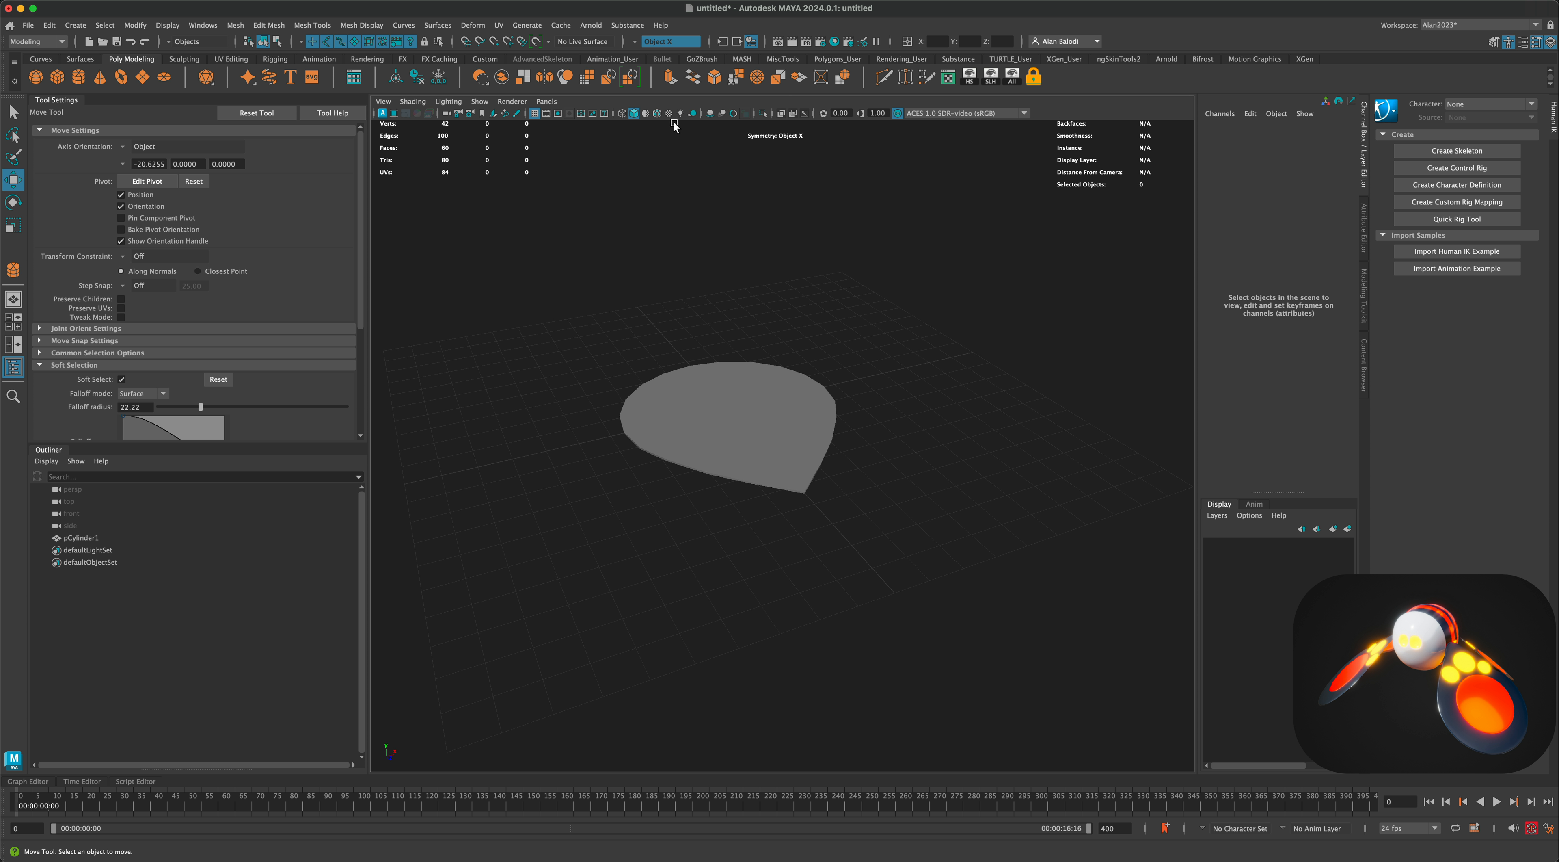
pyautogui.click(658, 113)
pyautogui.keyDown('alt'); pyautogui.moveTo(931, 355); pyautogui.dragTo(887, 353); pyautogui.keyUp('alt')
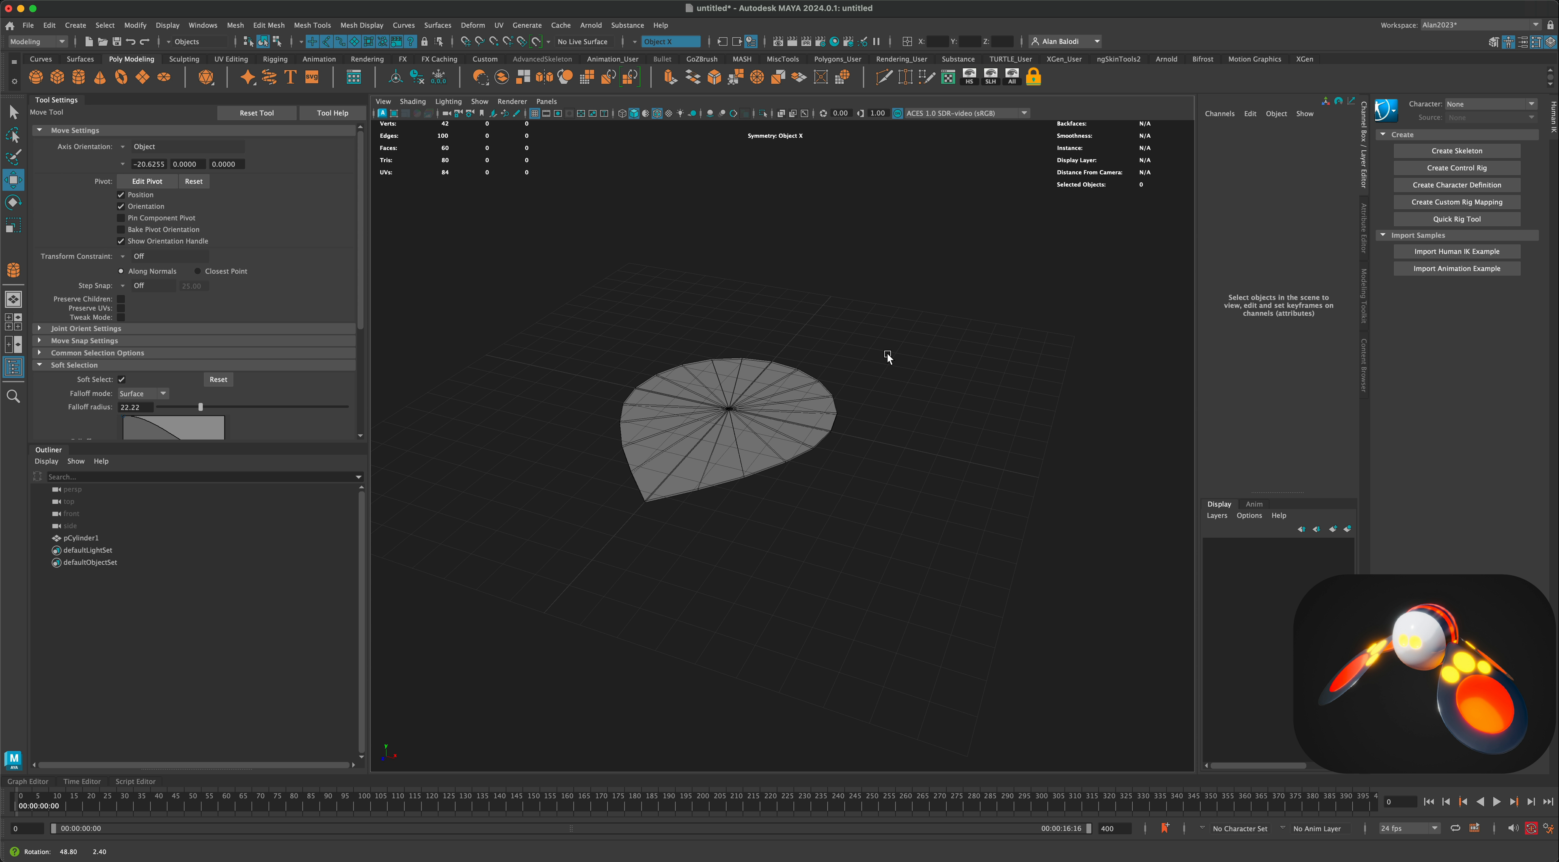
# Raise the teardrop mesh along Y to about 21.9.
pyautogui.click(760, 401)
pyautogui.moveTo(725, 382); pyautogui.dragTo(727, 362)
pyautogui.click(906, 444)
pyautogui.keyDown('alt'); pyautogui.moveTo(907, 448); pyautogui.dragTo(926, 484); pyautogui.keyUp('alt')
# Scale the teardrop mesh uniformly to 0.4.
pyautogui.scroll(3, 872, 466)
pyautogui.click(833, 437)
pyautogui.click(13, 226)
pyautogui.moveTo(726, 330); pyautogui.dragTo(539, 358)
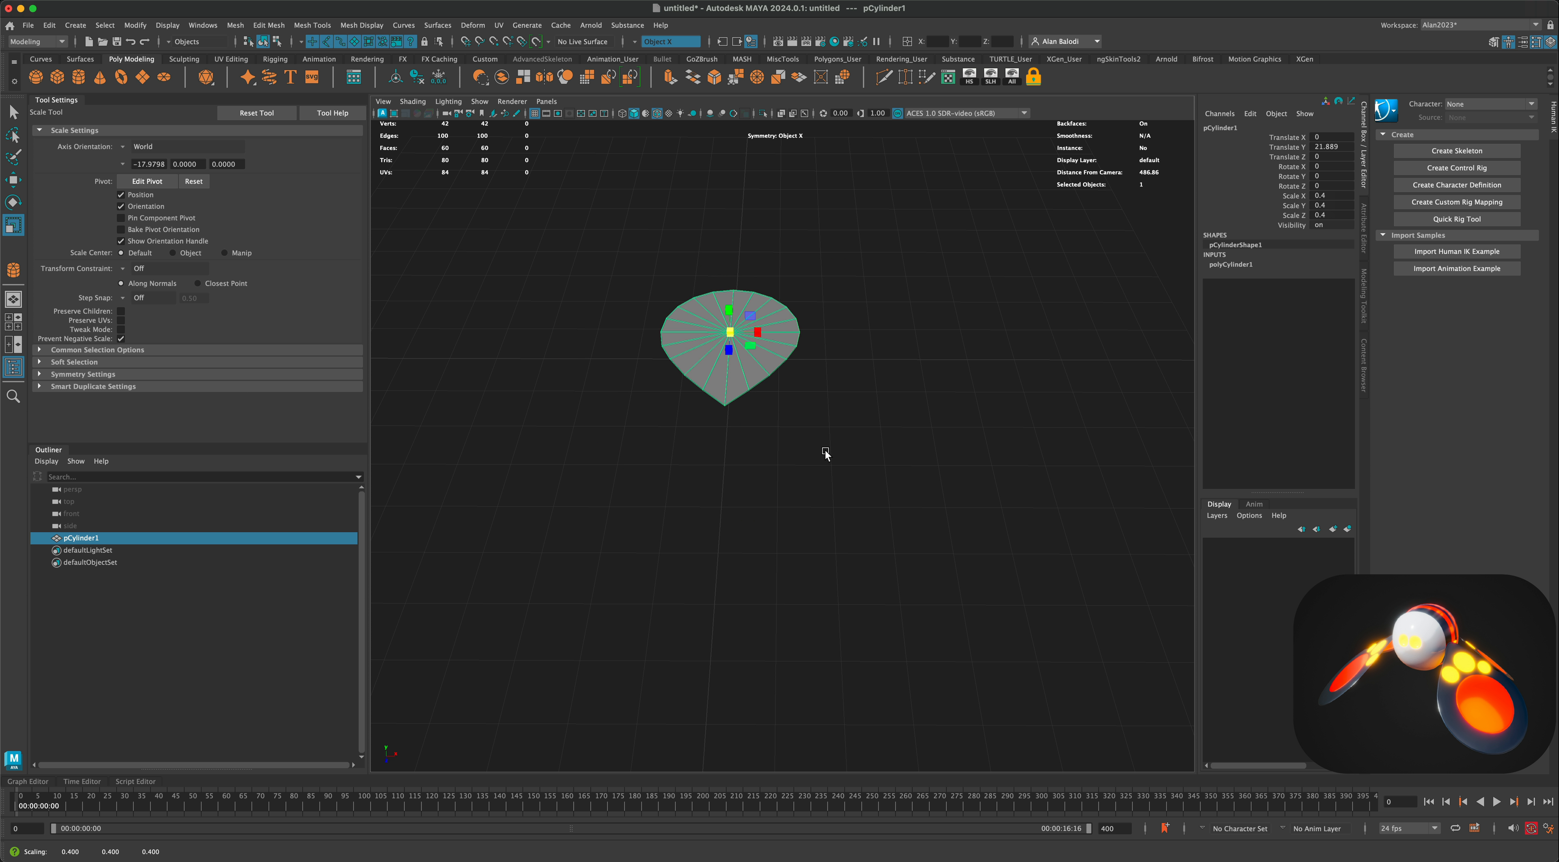
# Move the teardrop mesh along X to about -58.6, clear of the scene centre.
pyautogui.press('f')
pyautogui.scroll(-3, 905, 518)
pyautogui.click(988, 547)
pyautogui.keyDown('alt'); pyautogui.moveTo(1023, 618); pyautogui.dragTo(951, 557); pyautogui.keyUp('alt')
pyautogui.keyDown('alt'); pyautogui.moveTo(950, 556); pyautogui.dragTo(950, 522, button='middle'); pyautogui.keyUp('alt')
pyautogui.click(787, 408)
pyautogui.keyDown('alt'); pyautogui.moveTo(850, 455); pyautogui.dragTo(871, 500); pyautogui.keyUp('alt')
pyautogui.click(12, 180)
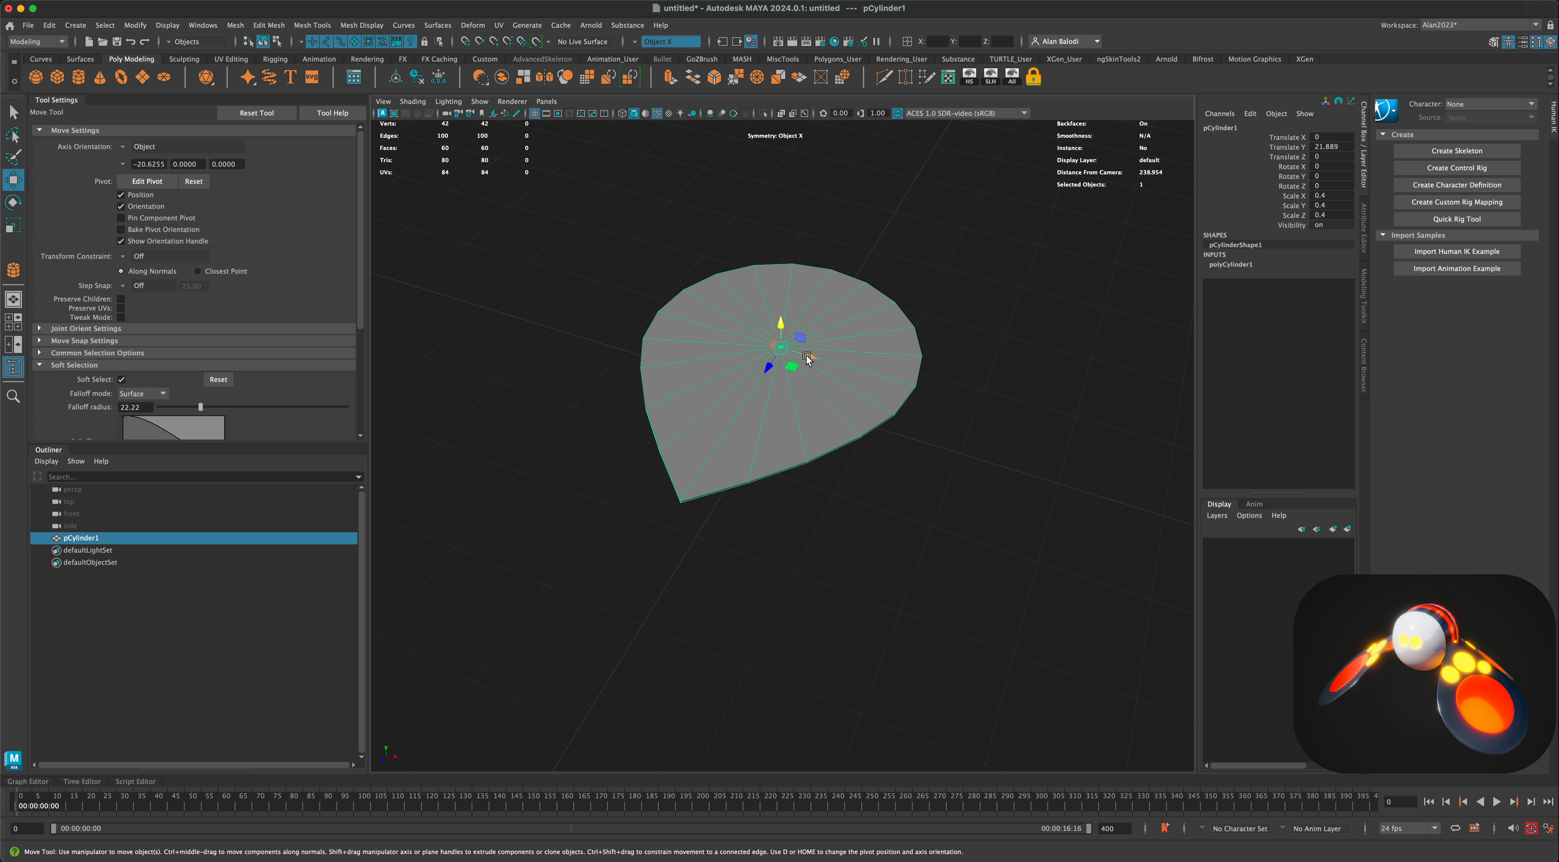
pyautogui.moveTo(807, 358); pyautogui.dragTo(632, 357)
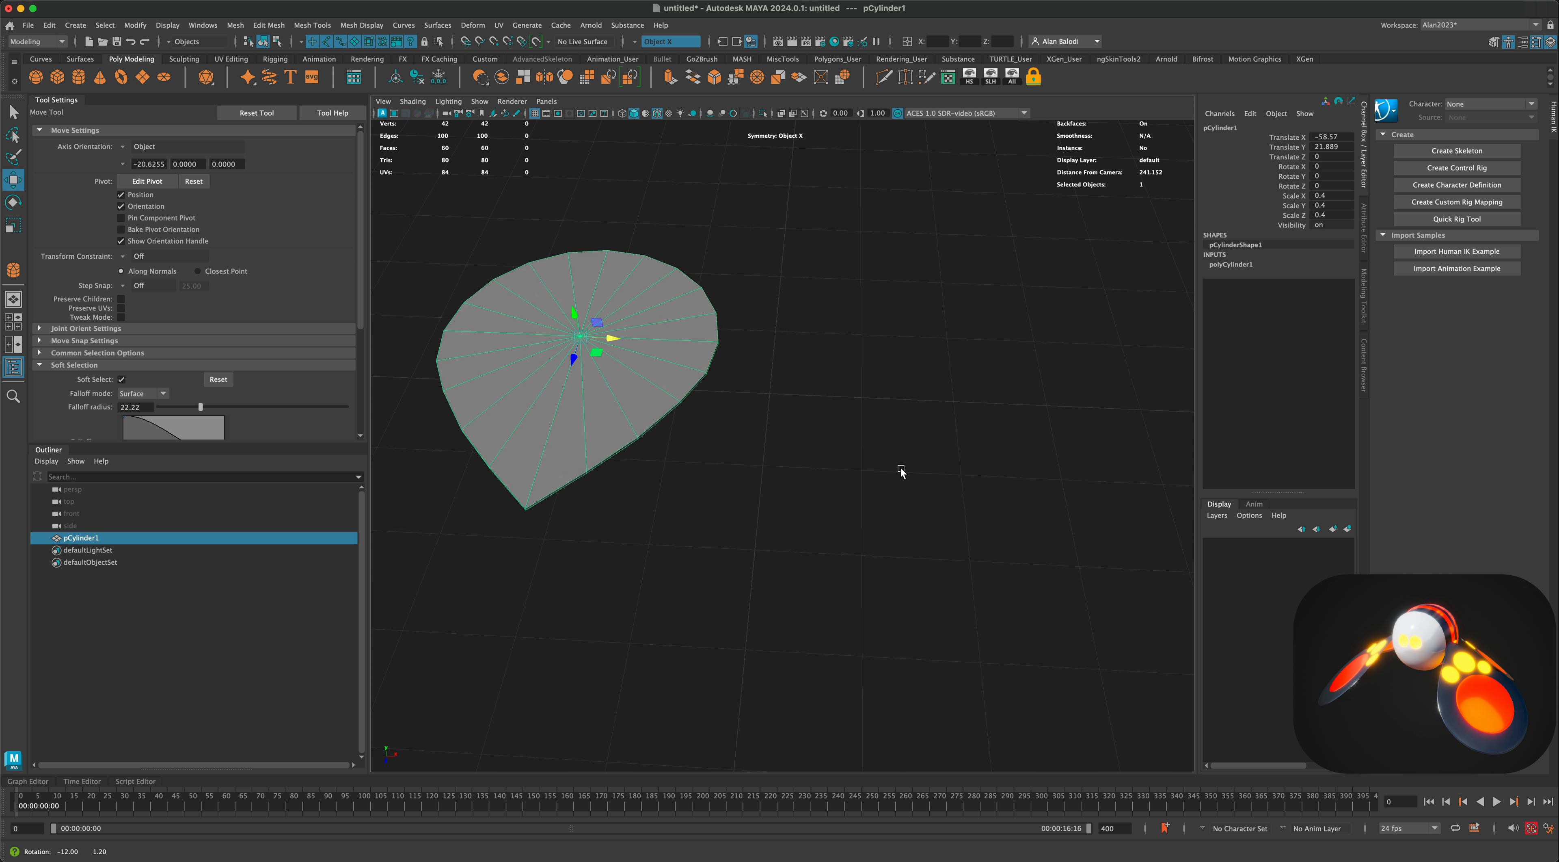
# Create a polygon cube about 44.2 units wide near the grid centre, beside the teardrop.
pyautogui.click(59, 81)
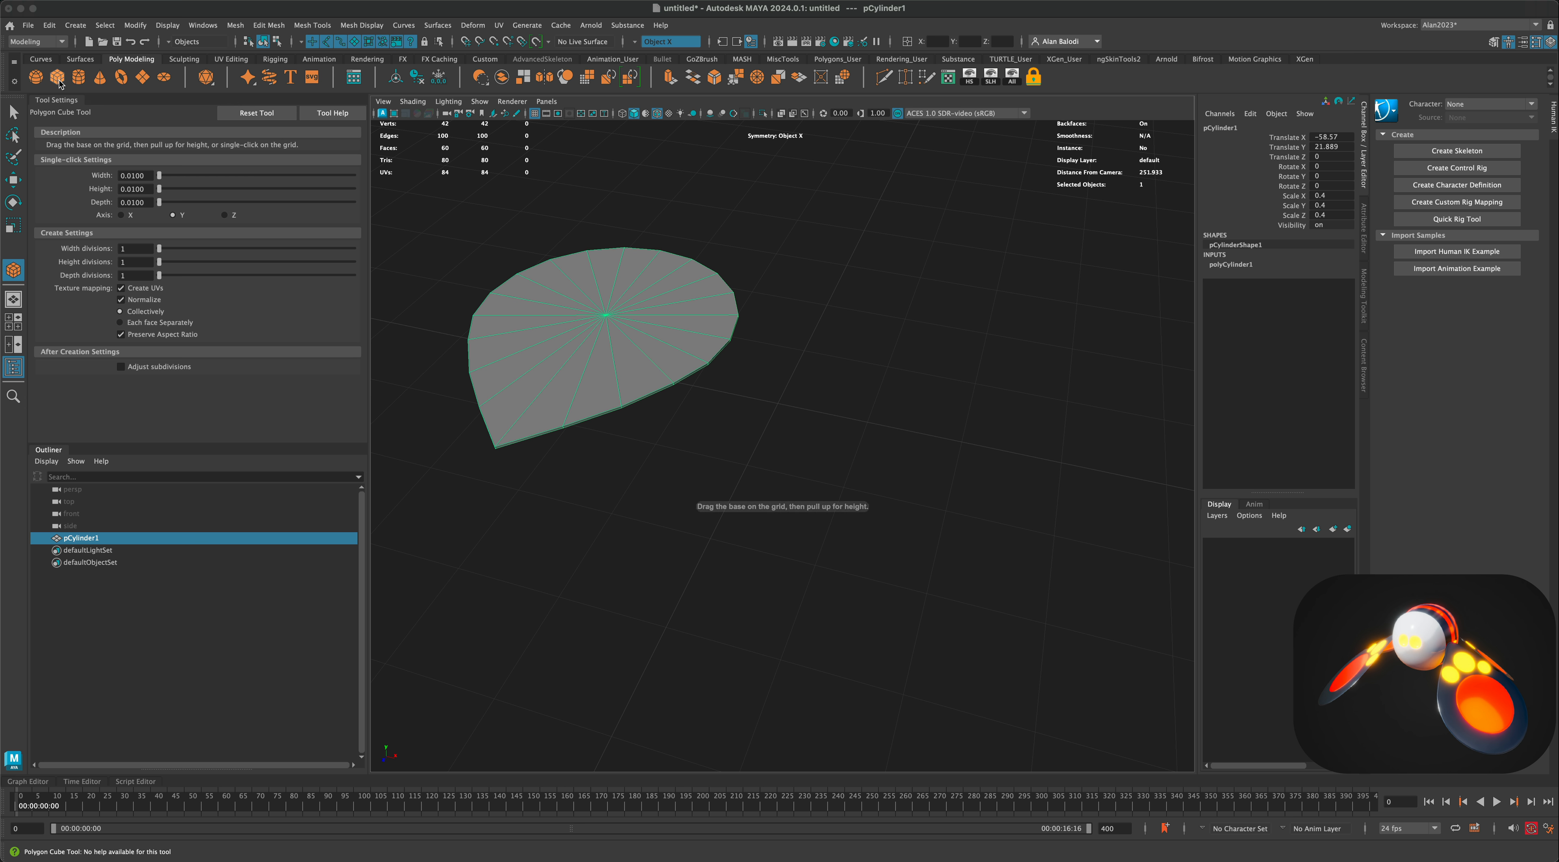
pyautogui.moveTo(780, 408); pyautogui.dragTo(829, 465)
pyautogui.keyDown('alt'); pyautogui.moveTo(912, 494); pyautogui.dragTo(875, 512); pyautogui.keyUp('alt')
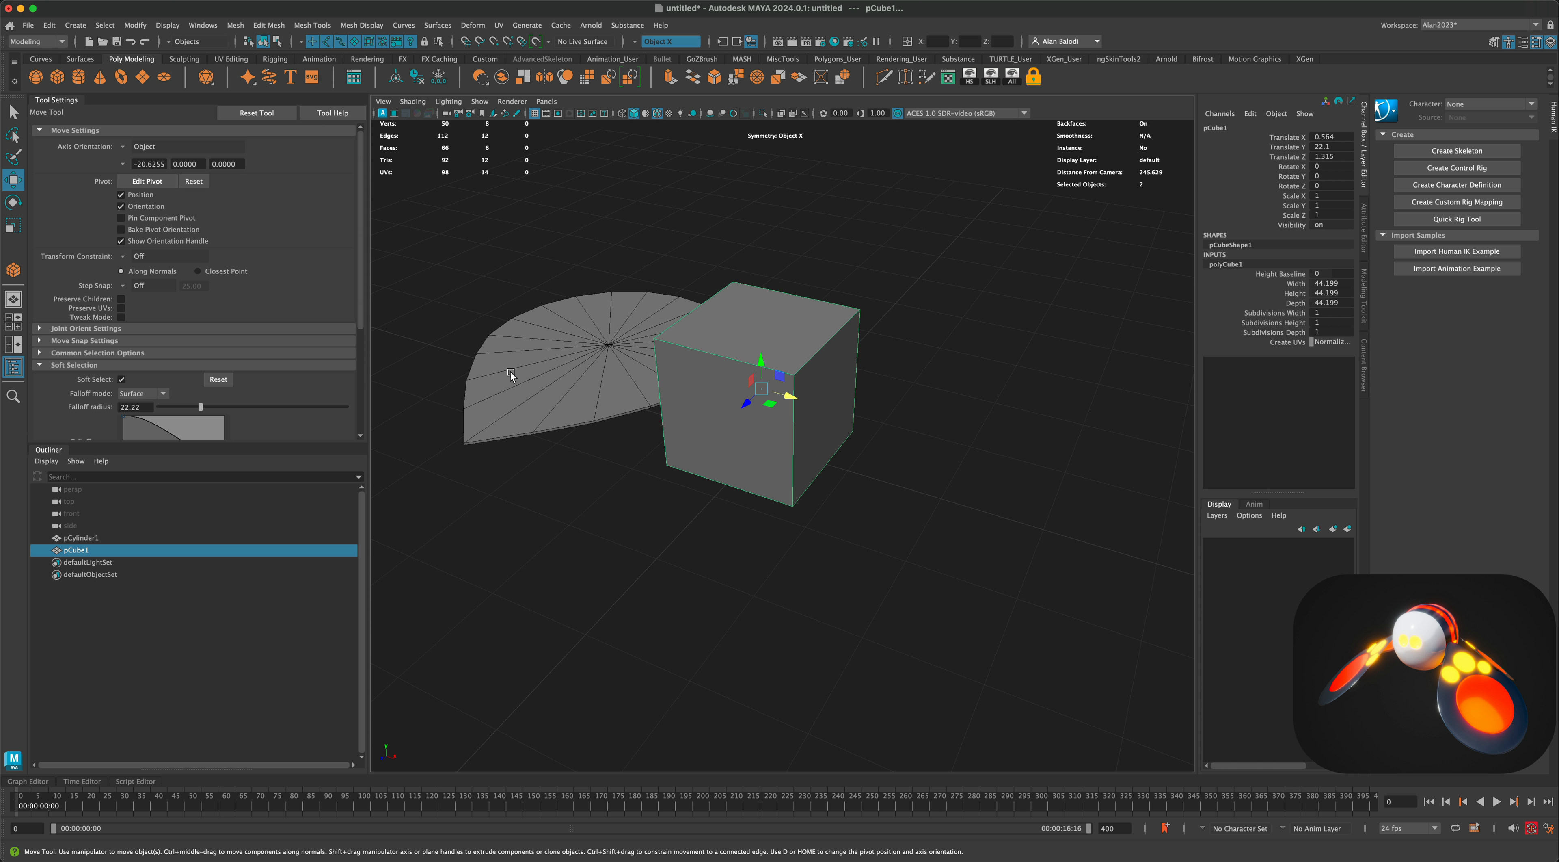
# Smooth the cube into a sphere using the Exponential method with 2 division levels.
pyautogui.click(236, 26)
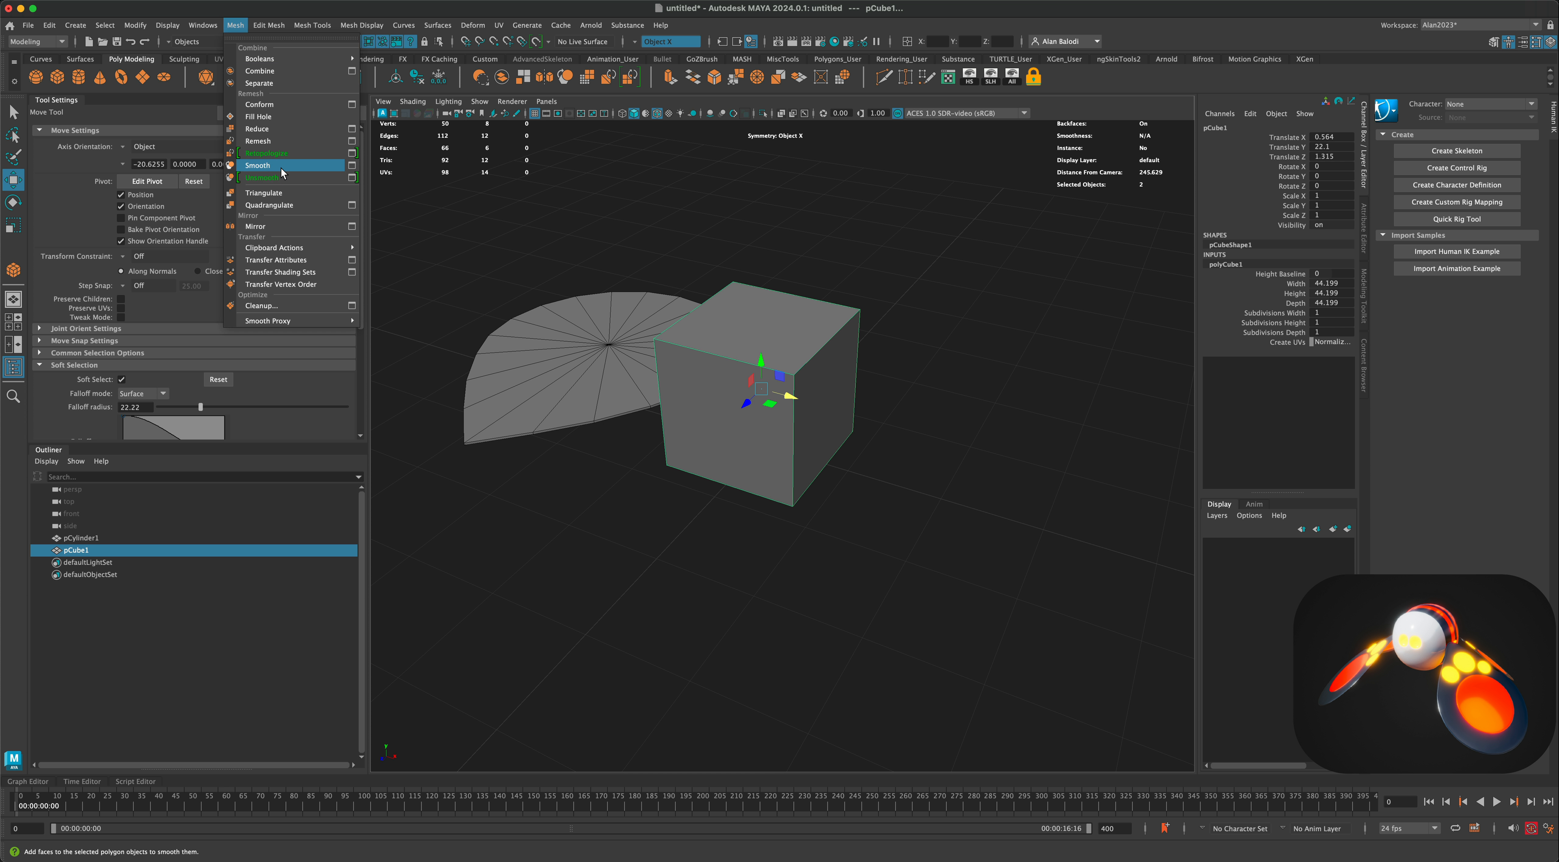
pyautogui.click(258, 166)
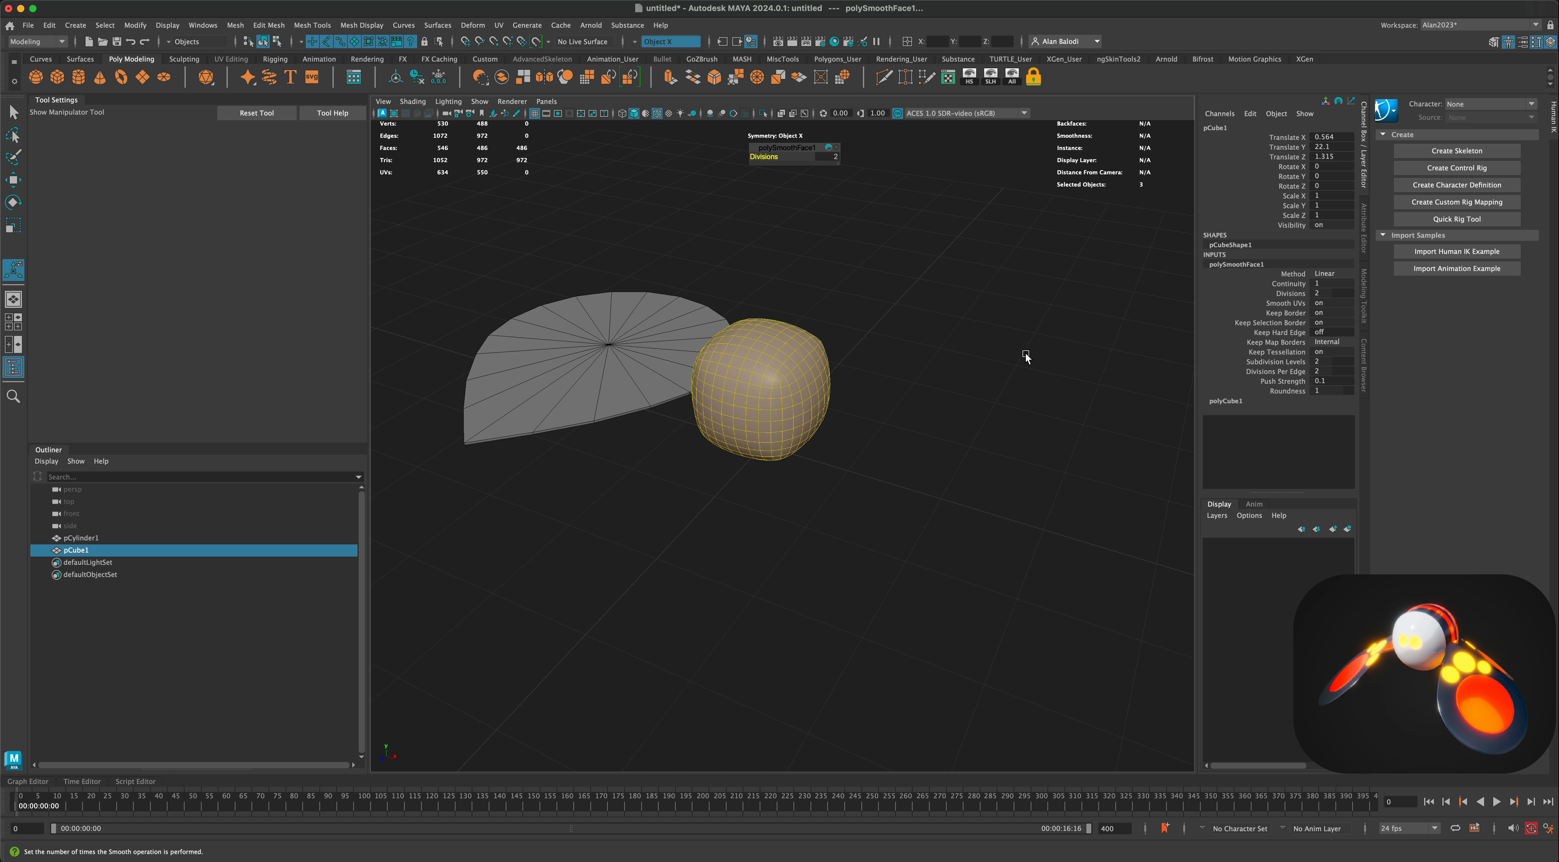
pyautogui.click(1365, 215)
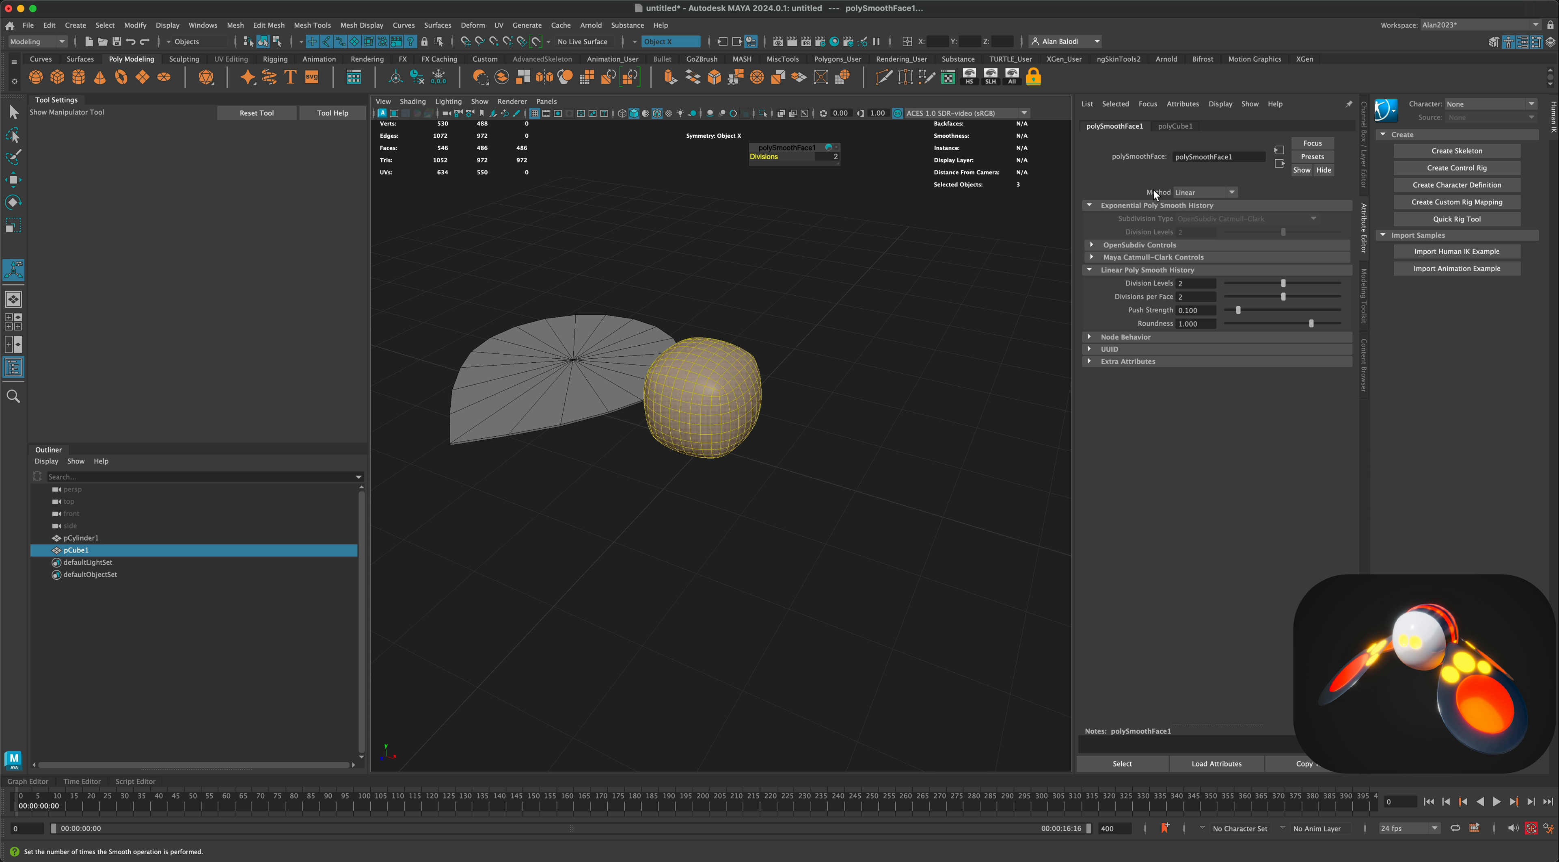
pyautogui.click(1192, 192)
pyautogui.click(1196, 205)
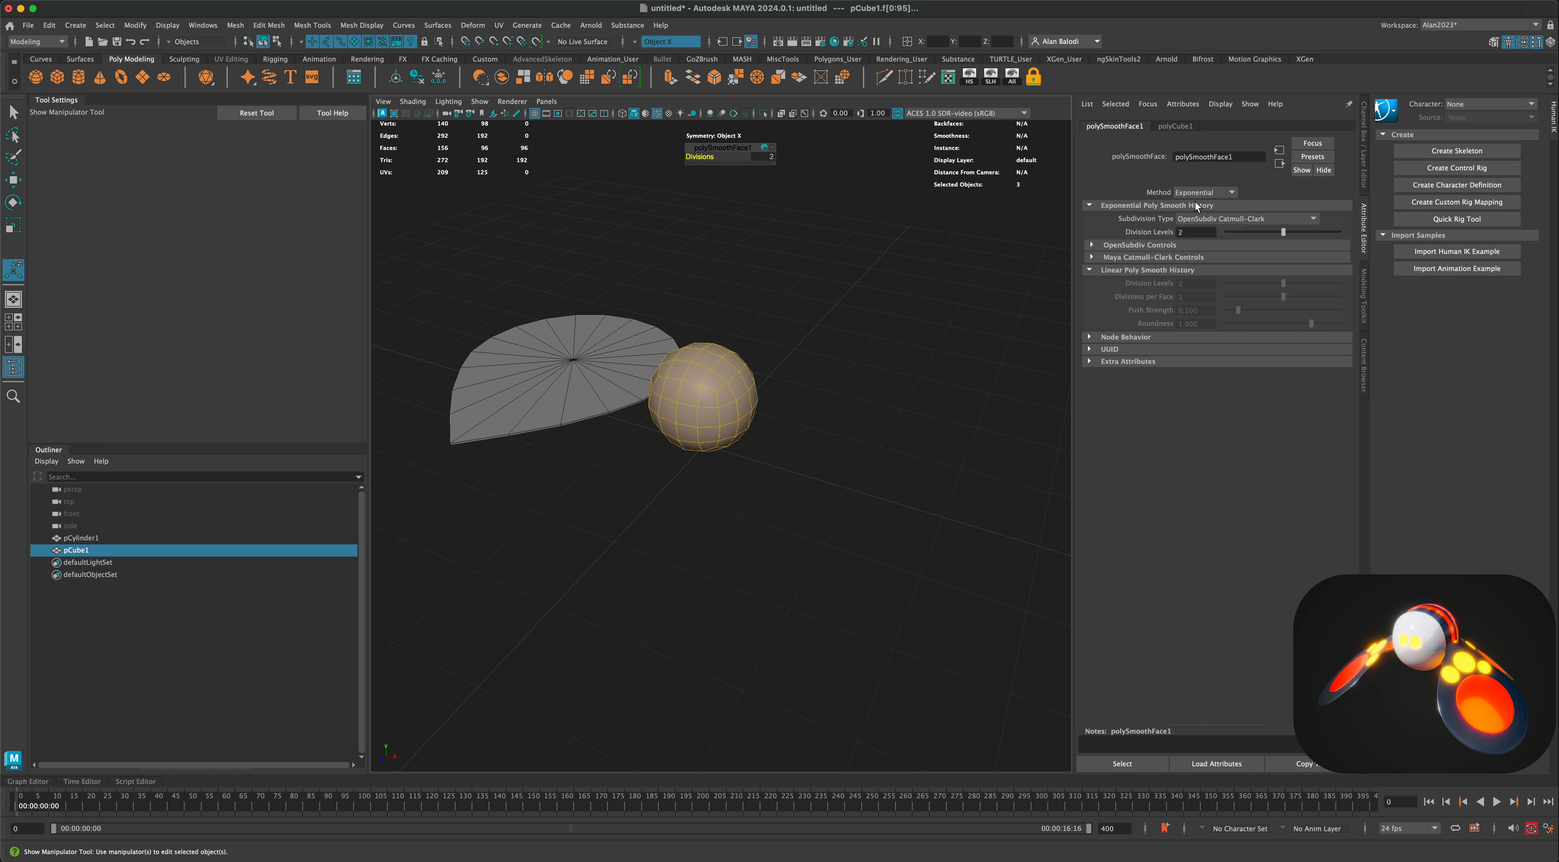
pyautogui.click(1296, 233)
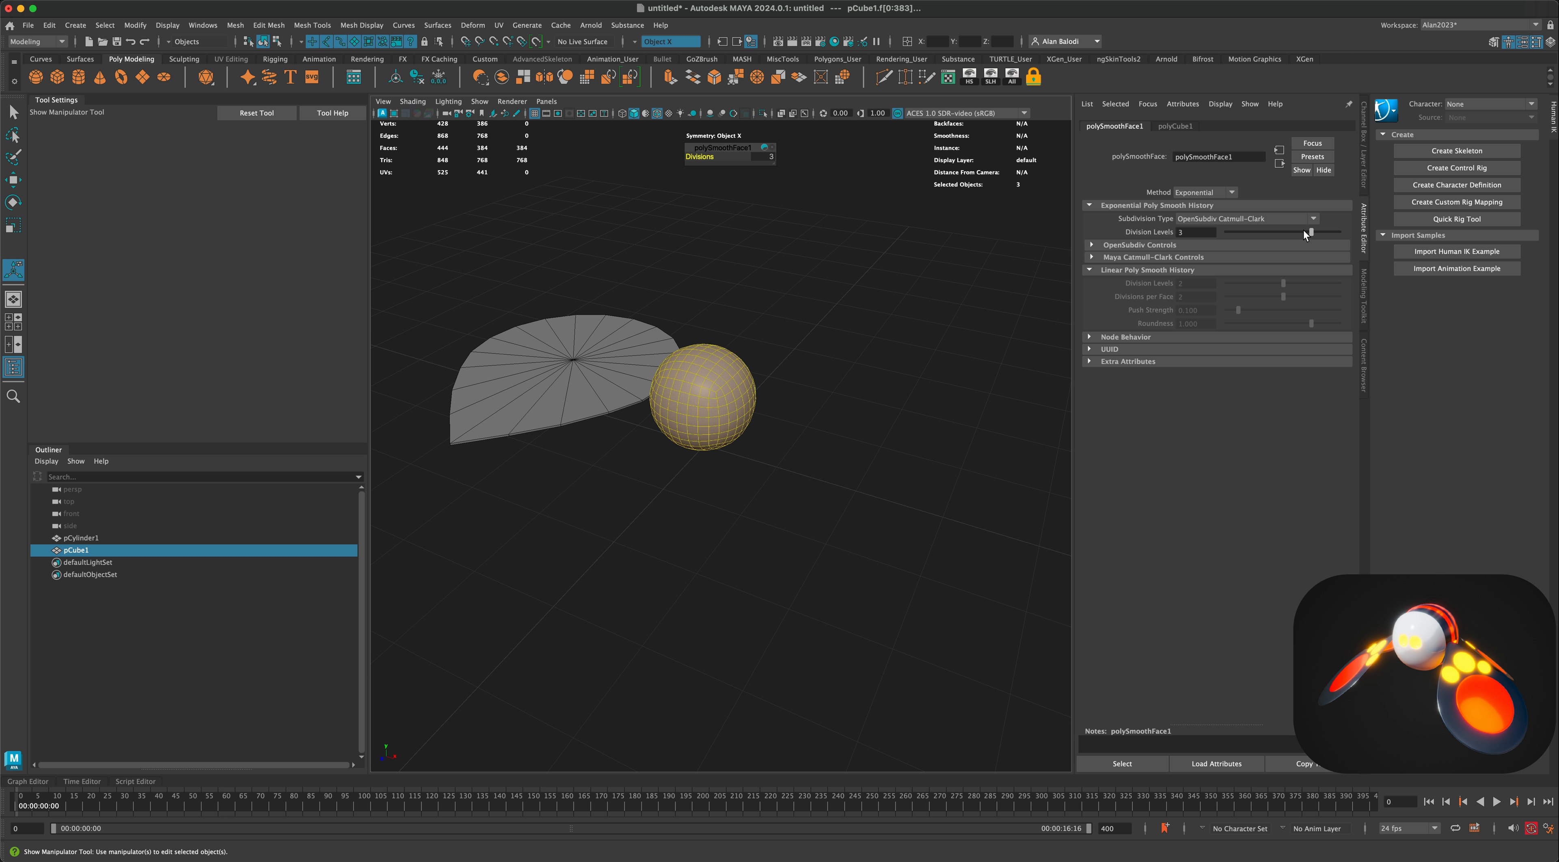
pyautogui.moveTo(1304, 229); pyautogui.dragTo(1282, 228)
# Select the sphere's vertical edge loop facing the Z direction and scale it along Z.
pyautogui.keyDown('alt'); pyautogui.moveTo(998, 370); pyautogui.dragTo(814, 386); pyautogui.keyUp('alt')
pyautogui.rightClick(812, 388)
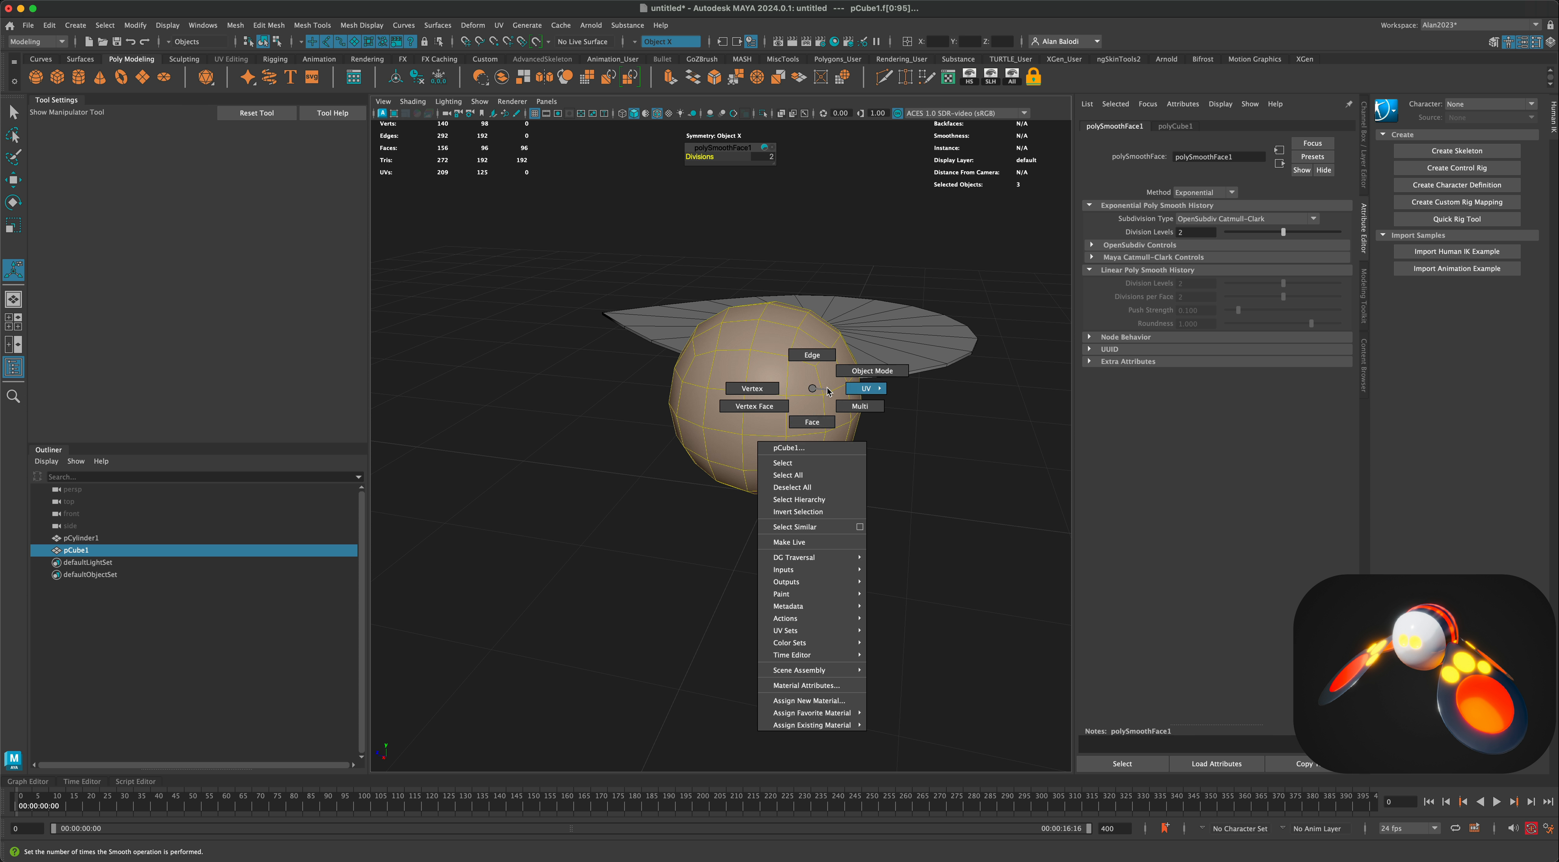
pyautogui.click(887, 458)
pyautogui.keyDown('alt'); pyautogui.moveTo(888, 456); pyautogui.dragTo(812, 463); pyautogui.keyUp('alt')
pyautogui.moveTo(773, 408); pyautogui.dragTo(750, 378, button='right')
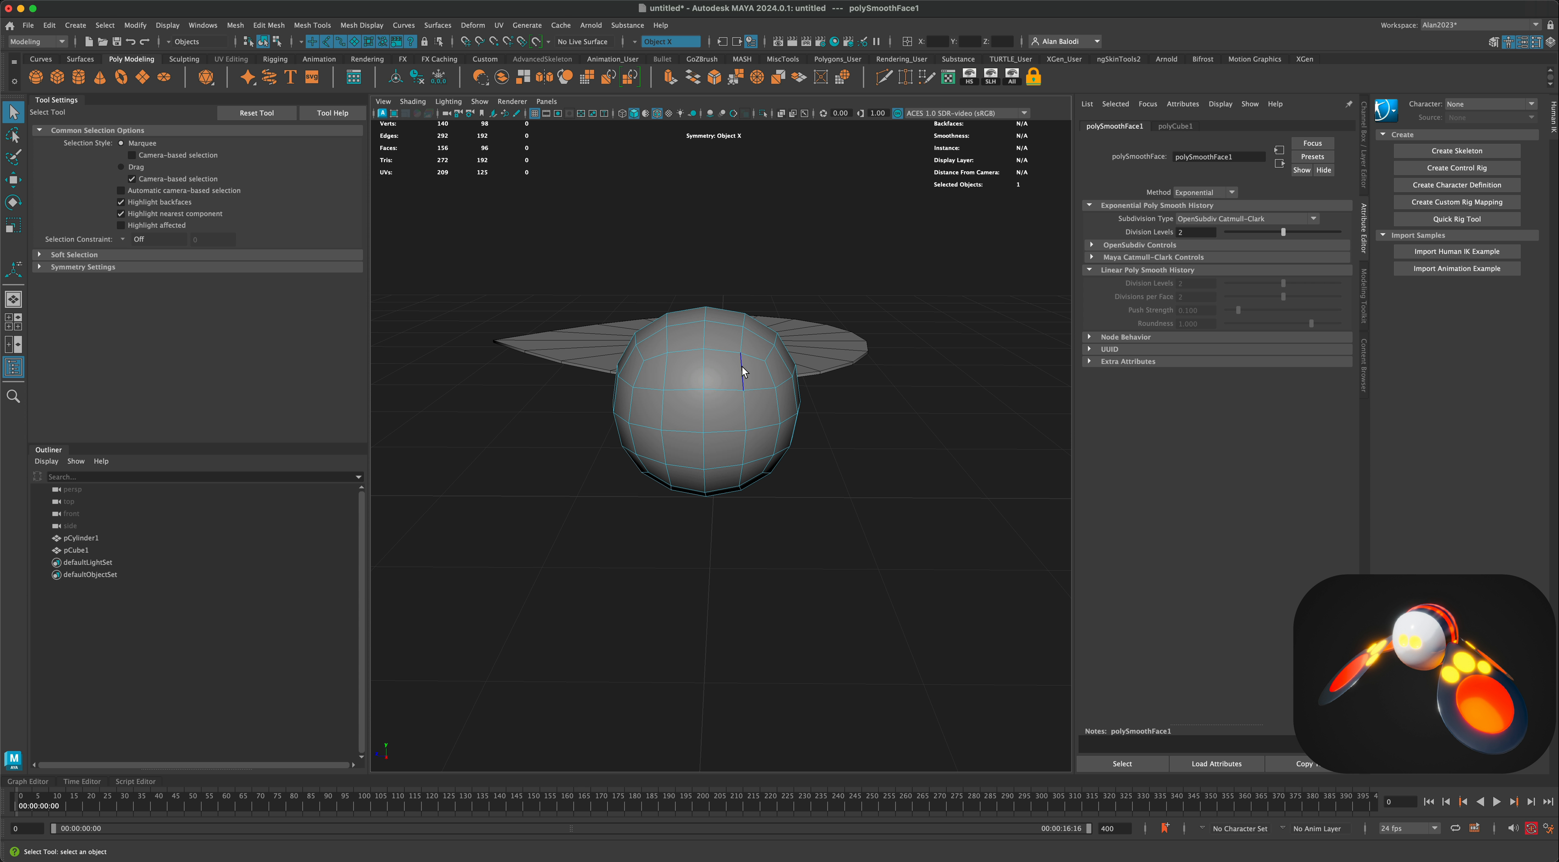
pyautogui.doubleClick(743, 372)
pyautogui.keyDown('alt'); pyautogui.moveTo(748, 346); pyautogui.dragTo(799, 484); pyautogui.keyUp('alt')
pyautogui.click(10, 230)
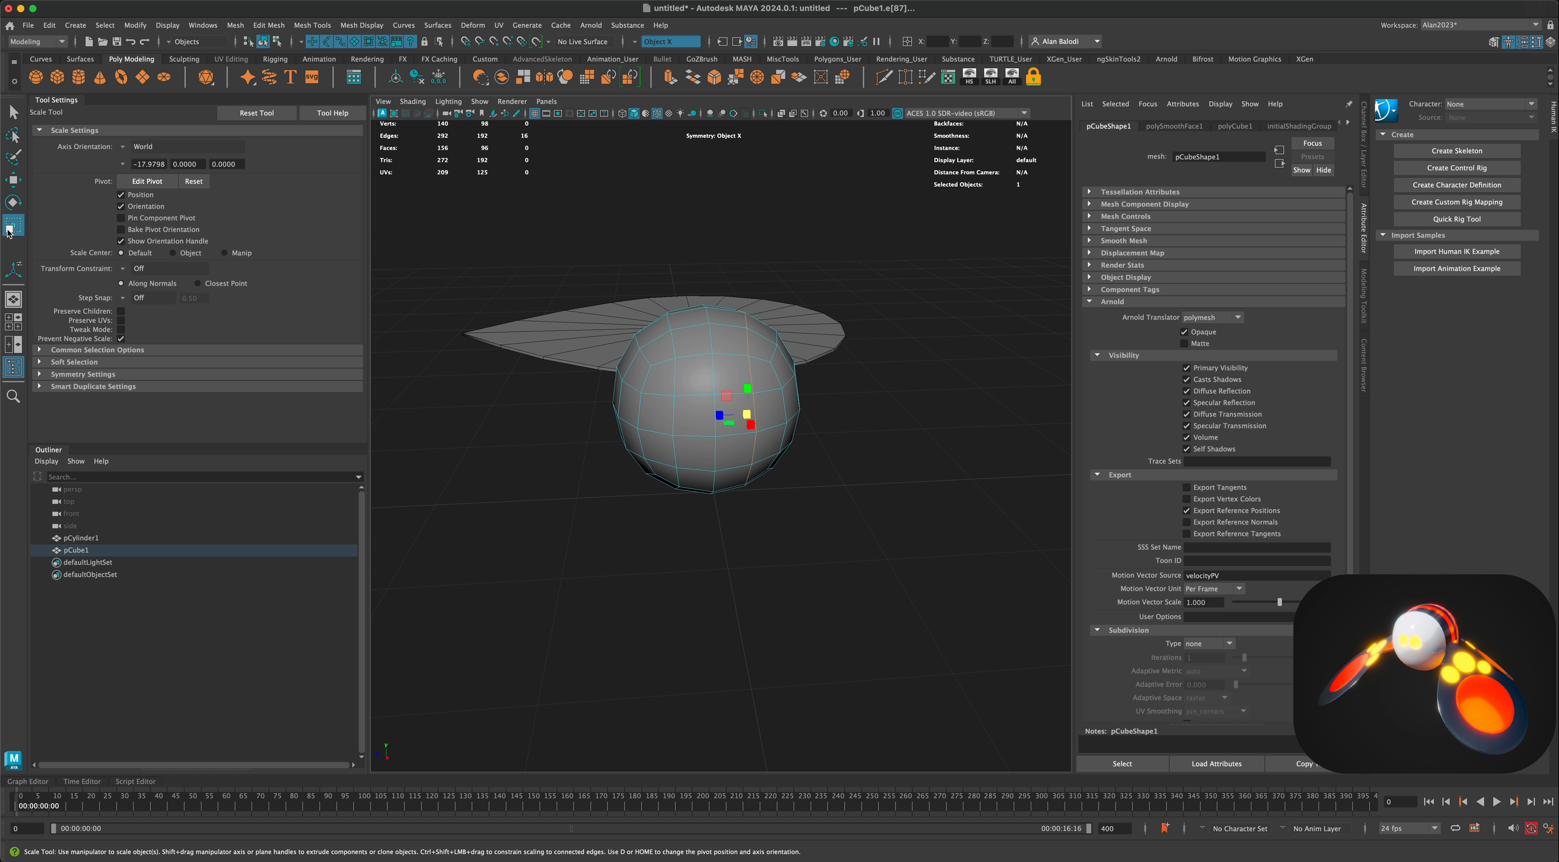
pyautogui.moveTo(719, 422); pyautogui.dragTo(769, 537)
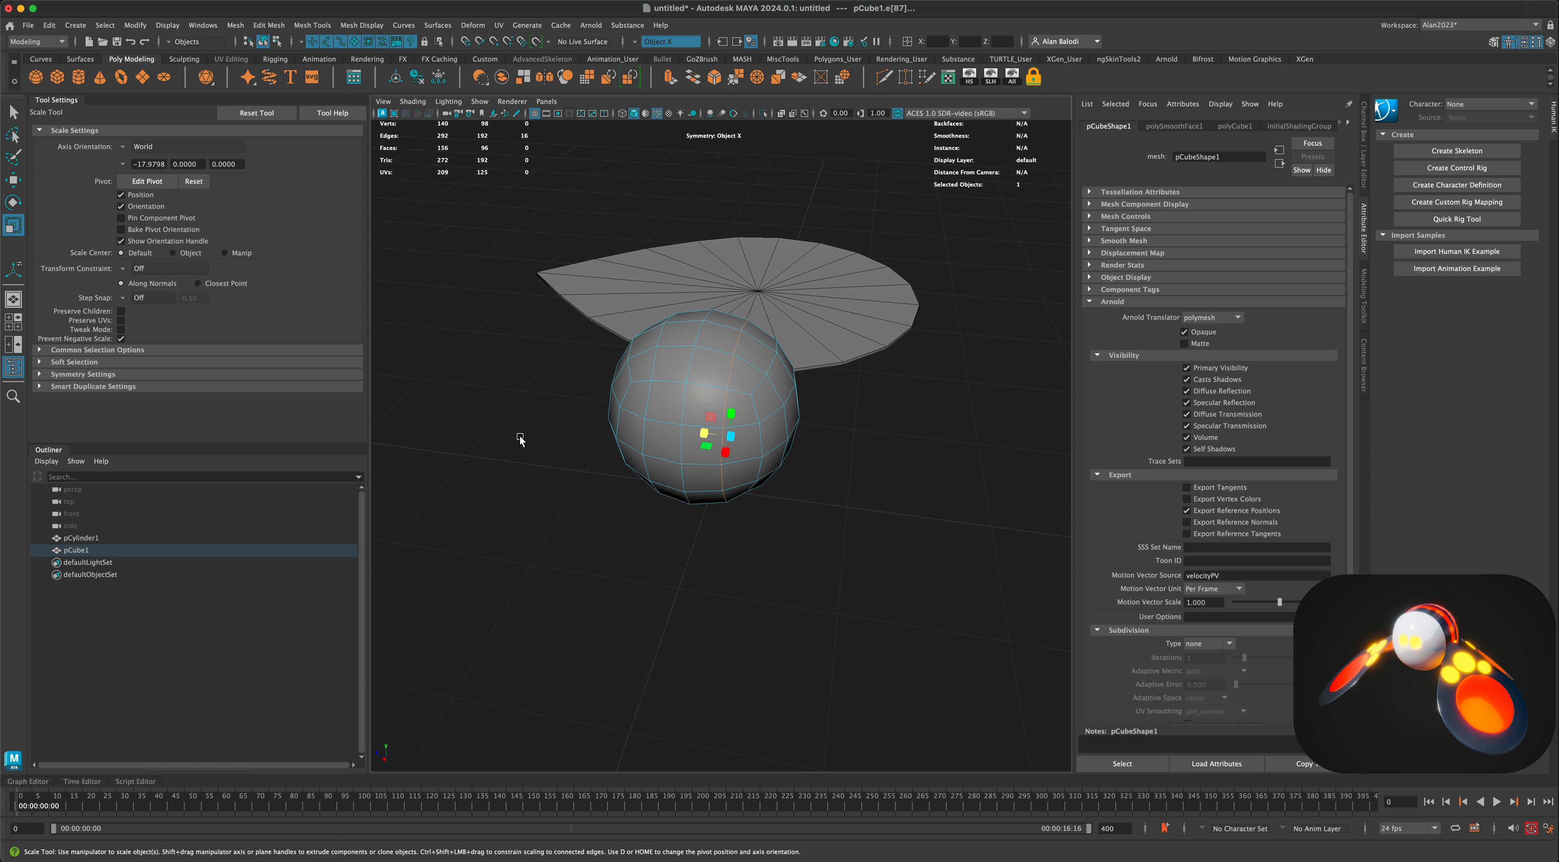
# Select the four central faces on the sphere's negative Z side and grow the face selection twice.
pyautogui.click(15, 112)
pyautogui.keyDown('alt'); pyautogui.moveTo(609, 518); pyautogui.dragTo(572, 506); pyautogui.keyUp('alt')
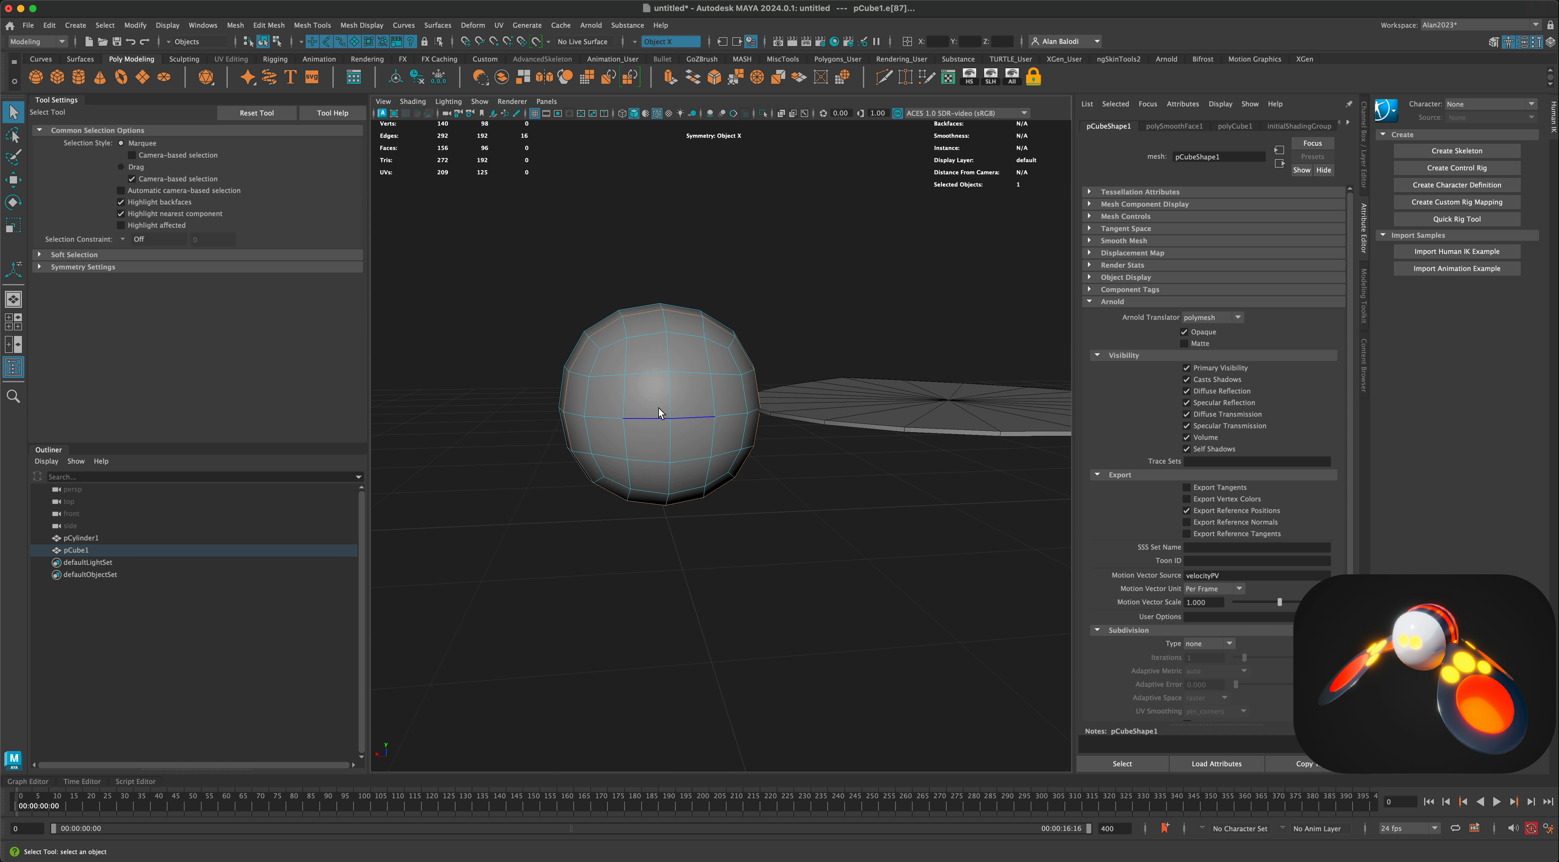
pyautogui.moveTo(660, 413)
pyautogui.mouseDown(button='right')
pyautogui.moveTo(664, 440)
pyautogui.moveTo(650, 402)
pyautogui.moveTo(655, 425)
pyautogui.mouseUp(button='right')
pyautogui.click(653, 395)
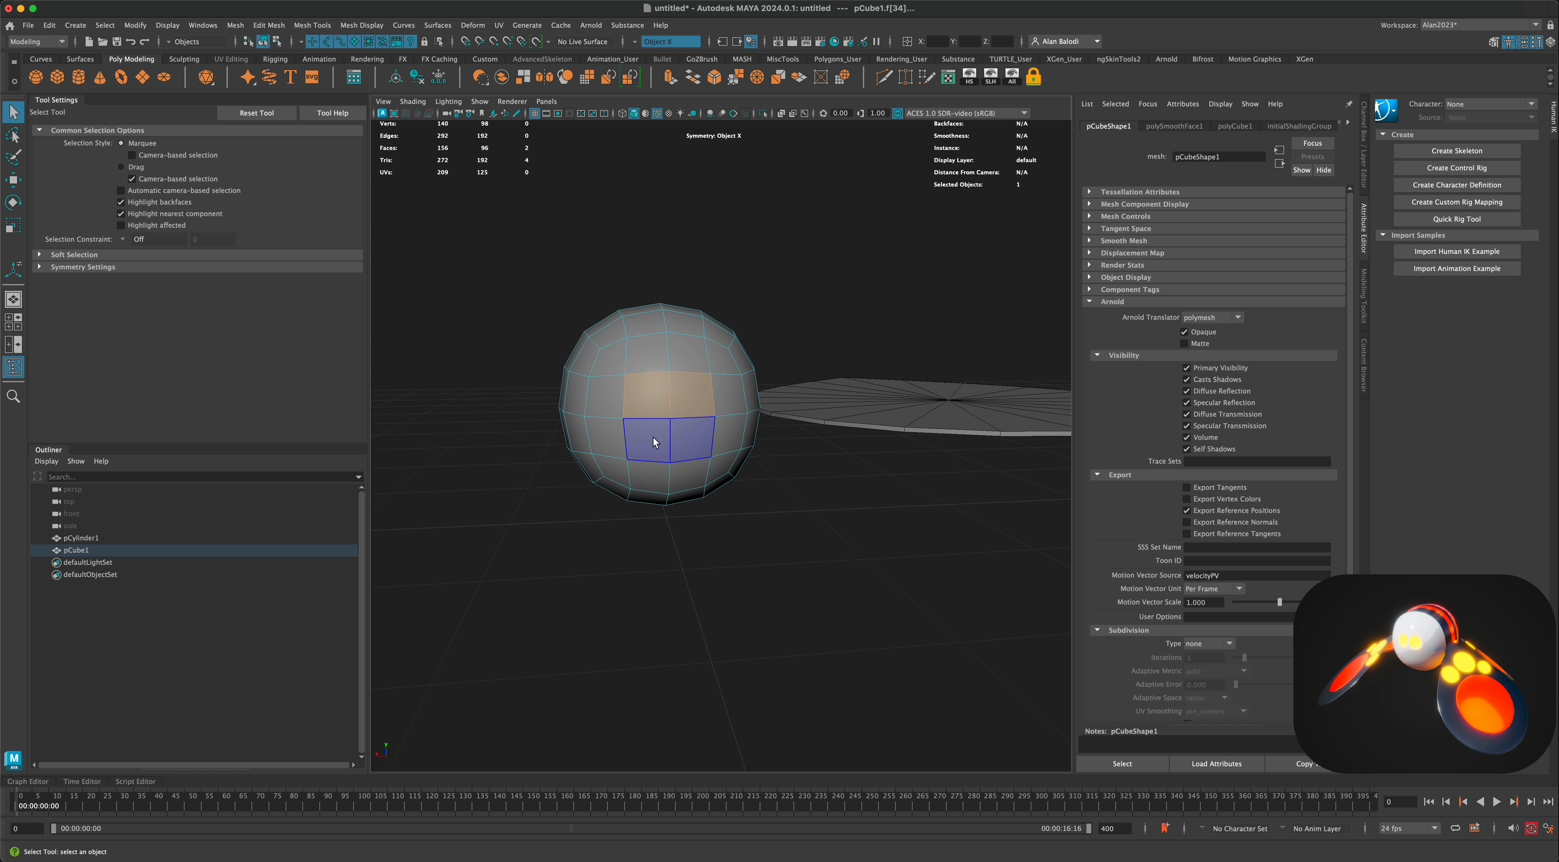
pyautogui.keyDown('shift'); pyautogui.click(654, 439); pyautogui.keyUp('shift')
pyautogui.keyDown('alt'); pyautogui.moveTo(756, 589); pyautogui.dragTo(761, 587); pyautogui.keyUp('alt')
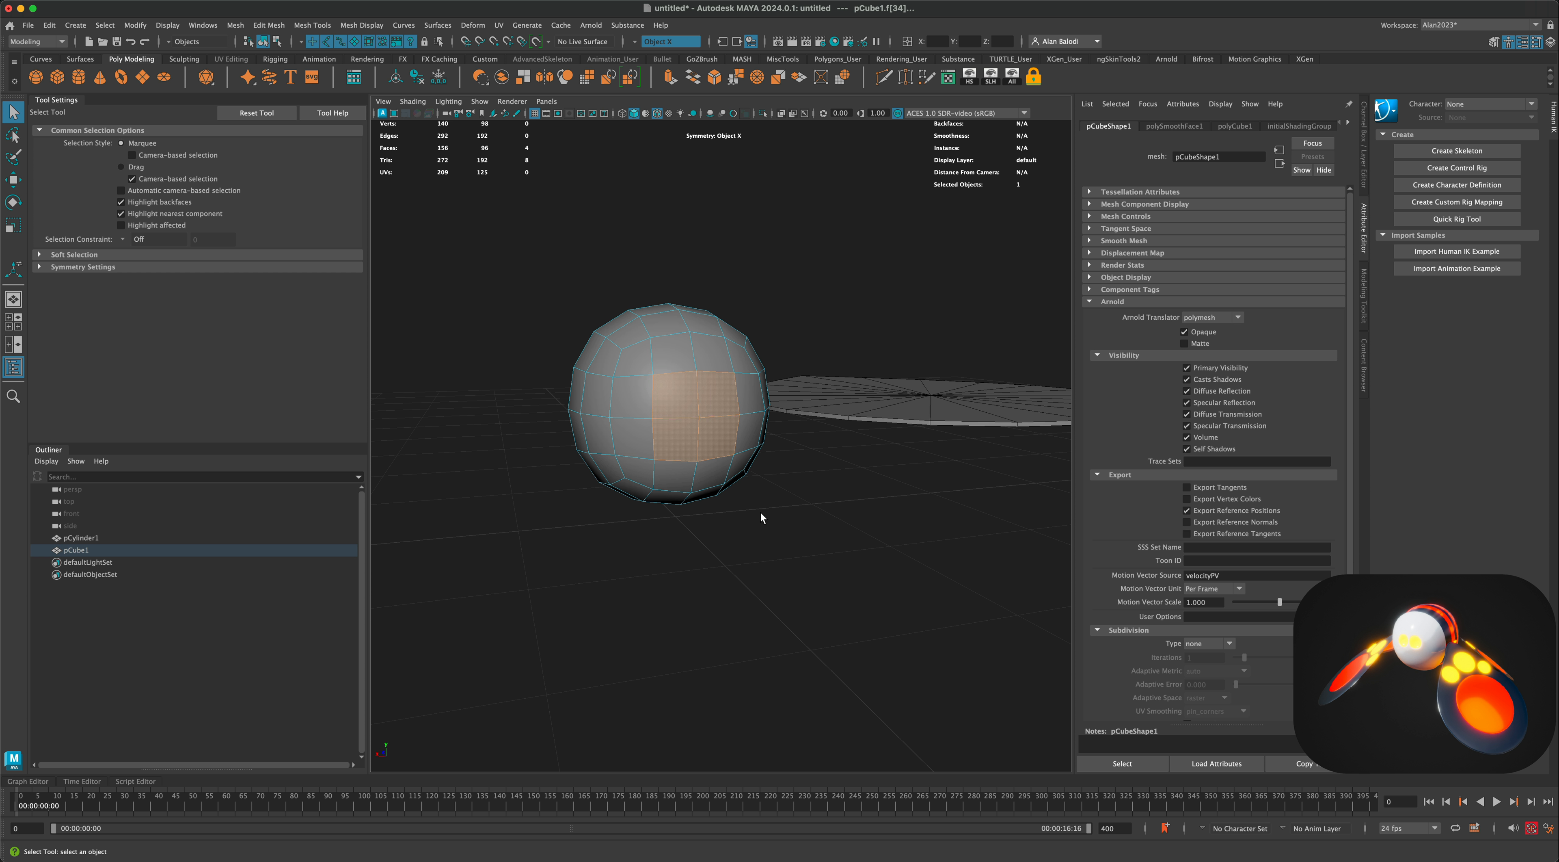
pyautogui.keyDown('alt'); pyautogui.moveTo(708, 422); pyautogui.dragTo(852, 537); pyautogui.keyUp('alt')
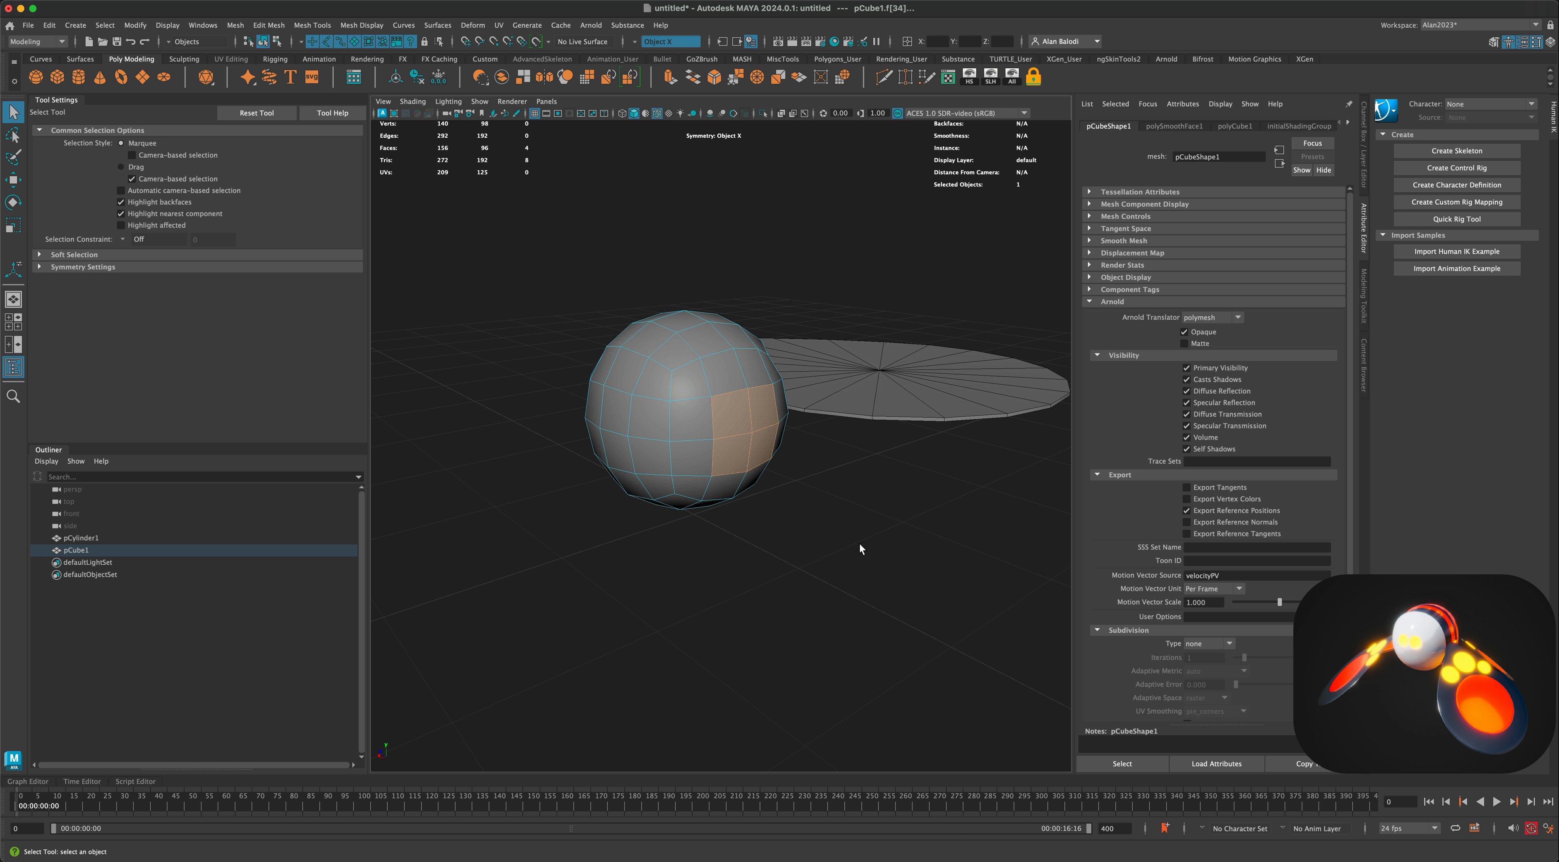
pyautogui.hotkey('shift', '.')
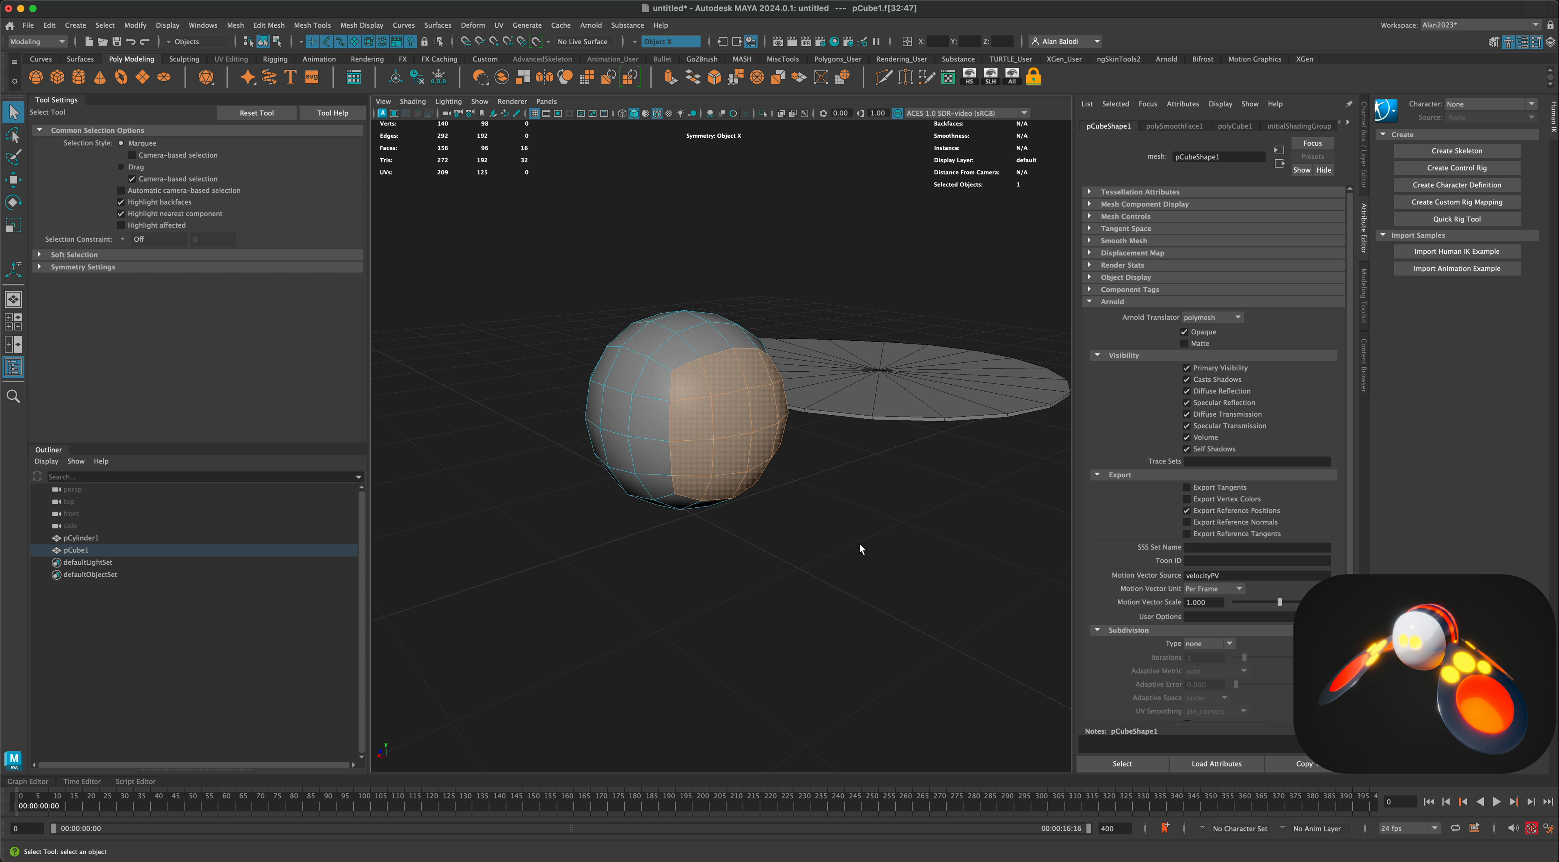
pyautogui.hotkey('shift', '.')
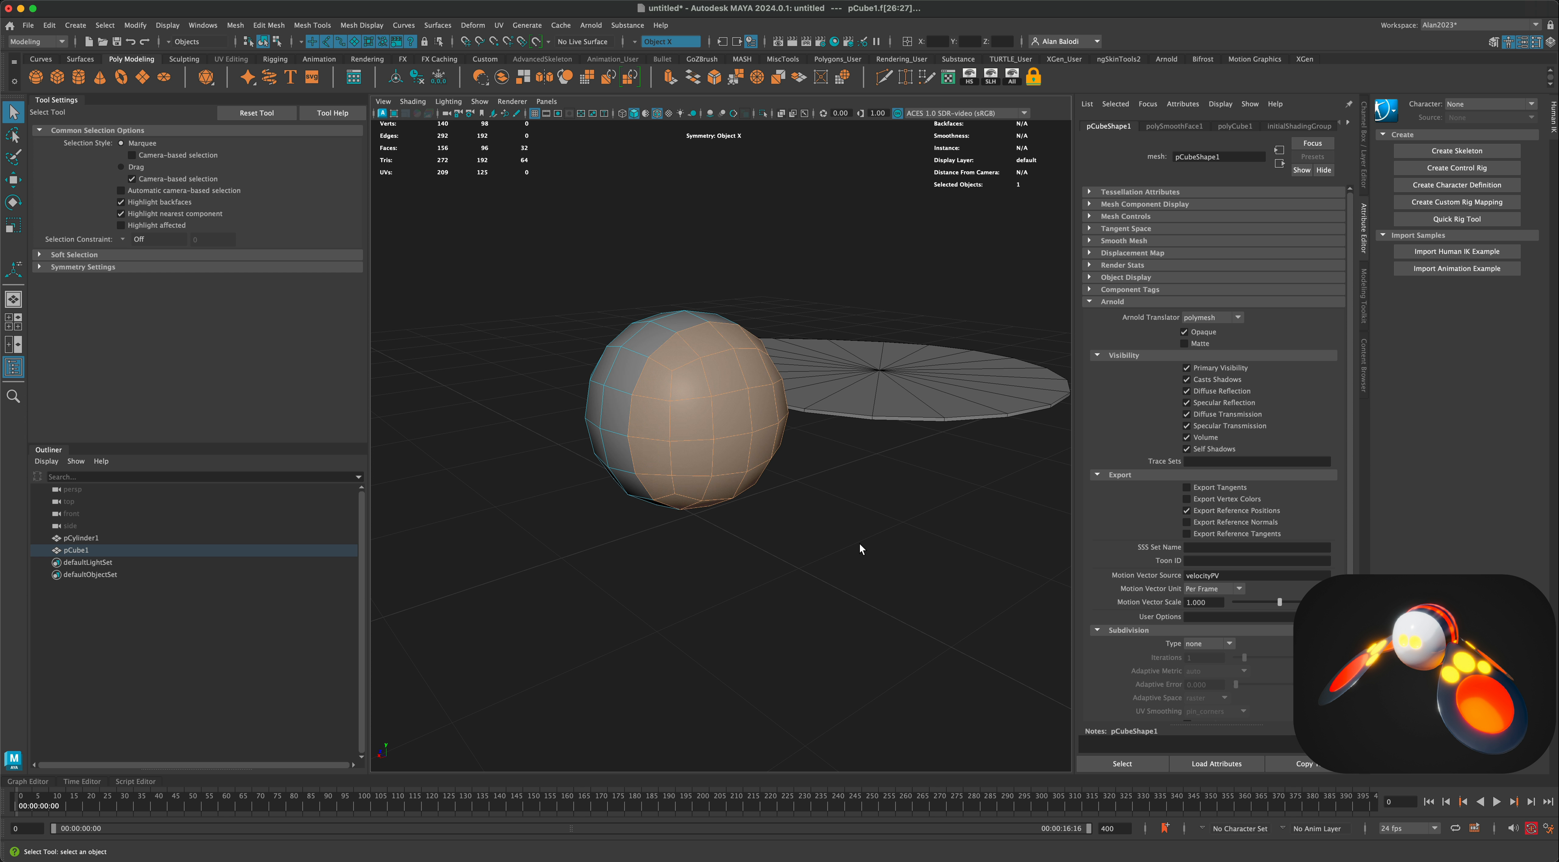
# Extrude the selected sphere faces inward with a local Z translation of about -2.4.
pyautogui.keyDown('alt'); pyautogui.moveTo(860, 548); pyautogui.dragTo(813, 409); pyautogui.keyUp('alt')
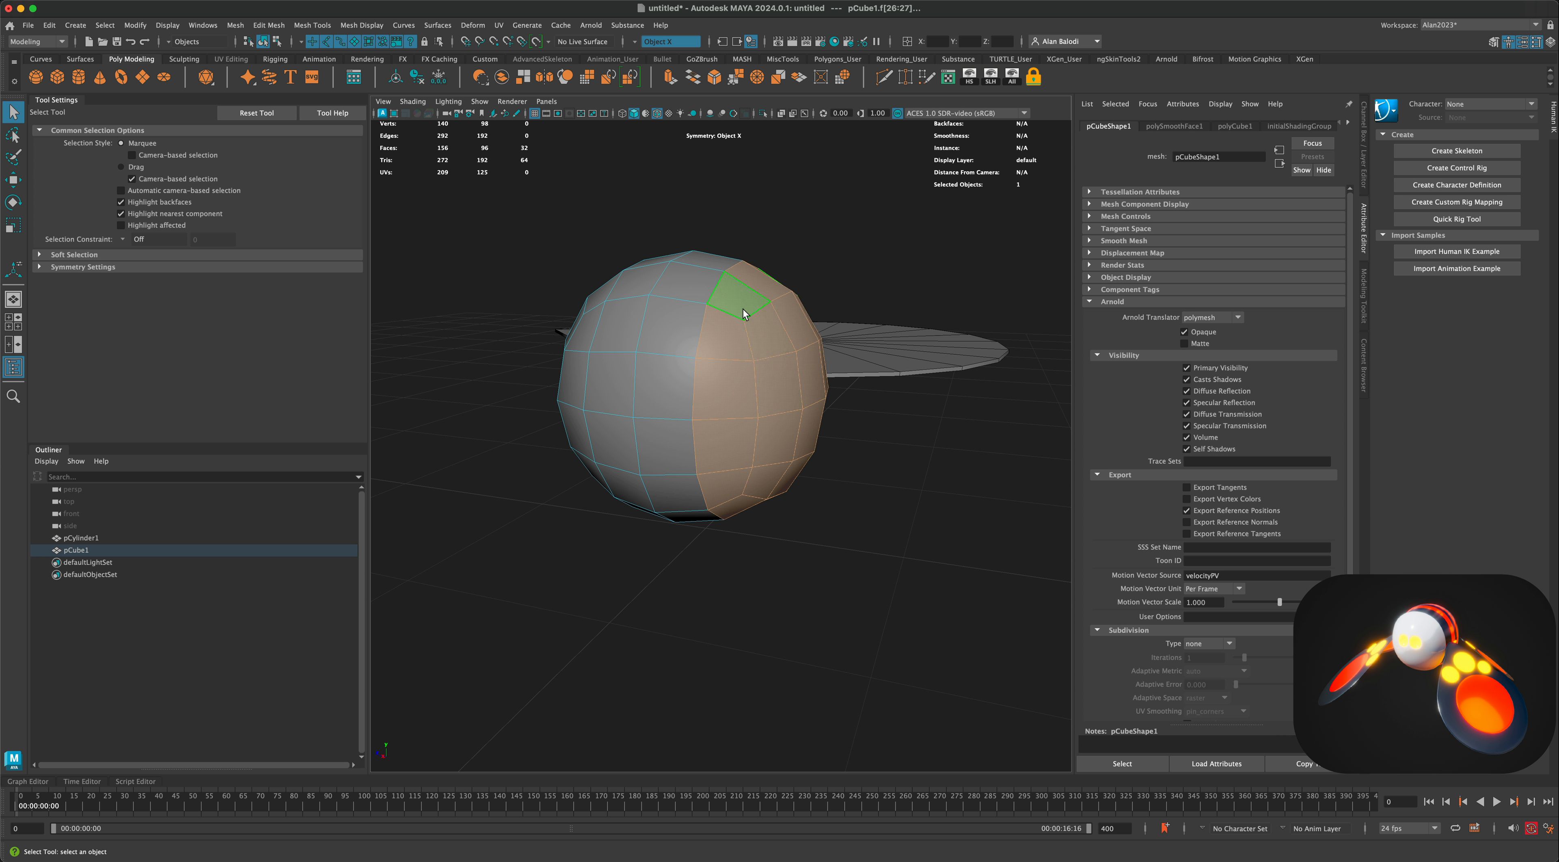
pyautogui.keyDown('alt'); pyautogui.moveTo(714, 338); pyautogui.dragTo(897, 592); pyautogui.keyUp('alt')
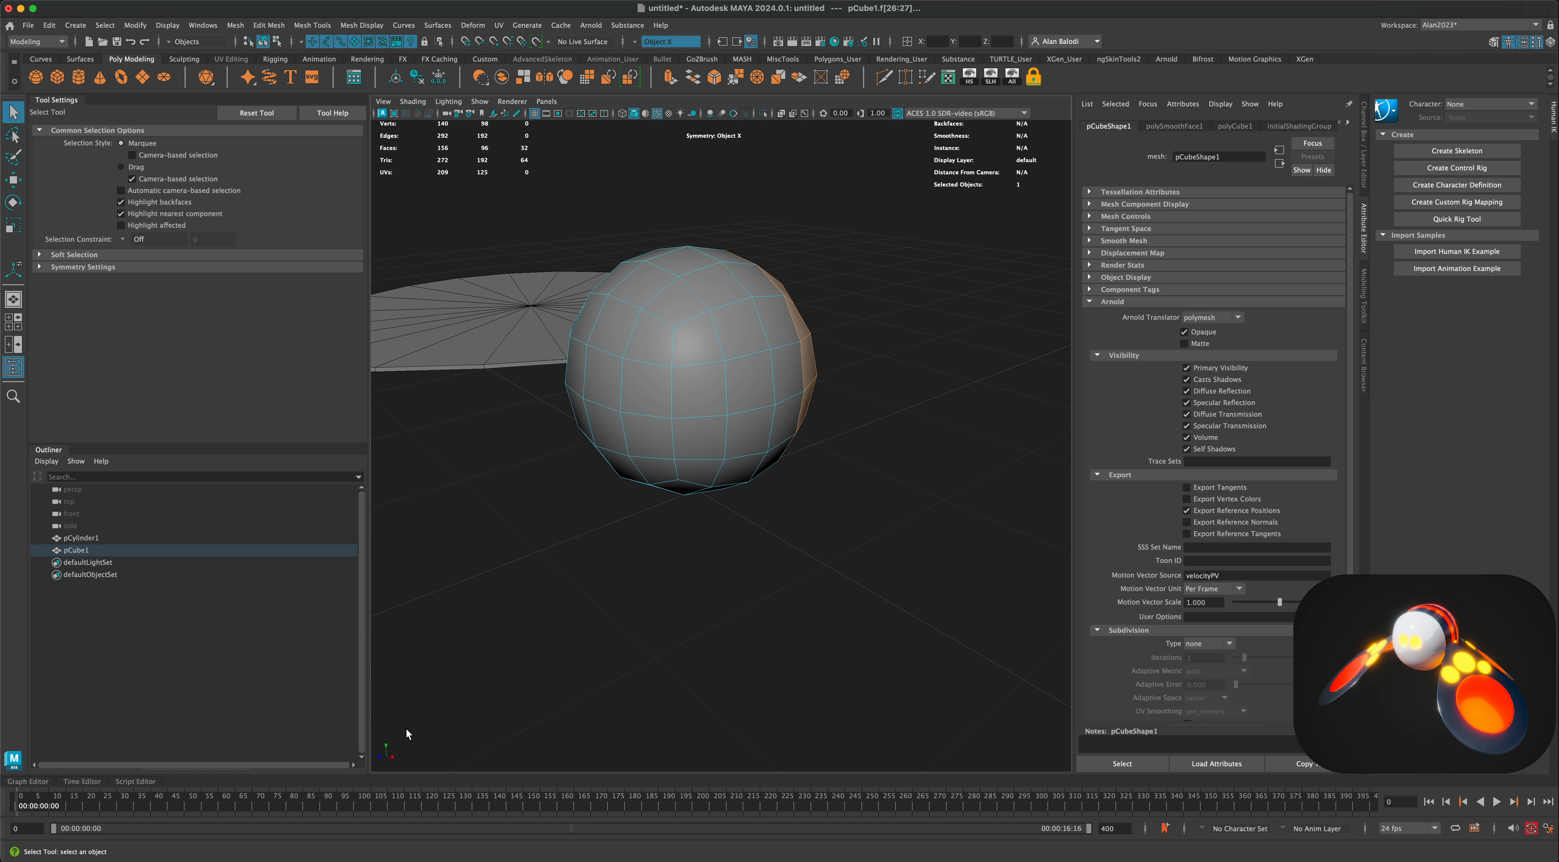
pyautogui.keyDown('alt'); pyautogui.moveTo(383, 761); pyautogui.dragTo(514, 659); pyautogui.keyUp('alt')
pyautogui.keyDown('alt'); pyautogui.moveTo(733, 409); pyautogui.dragTo(789, 582); pyautogui.keyUp('alt')
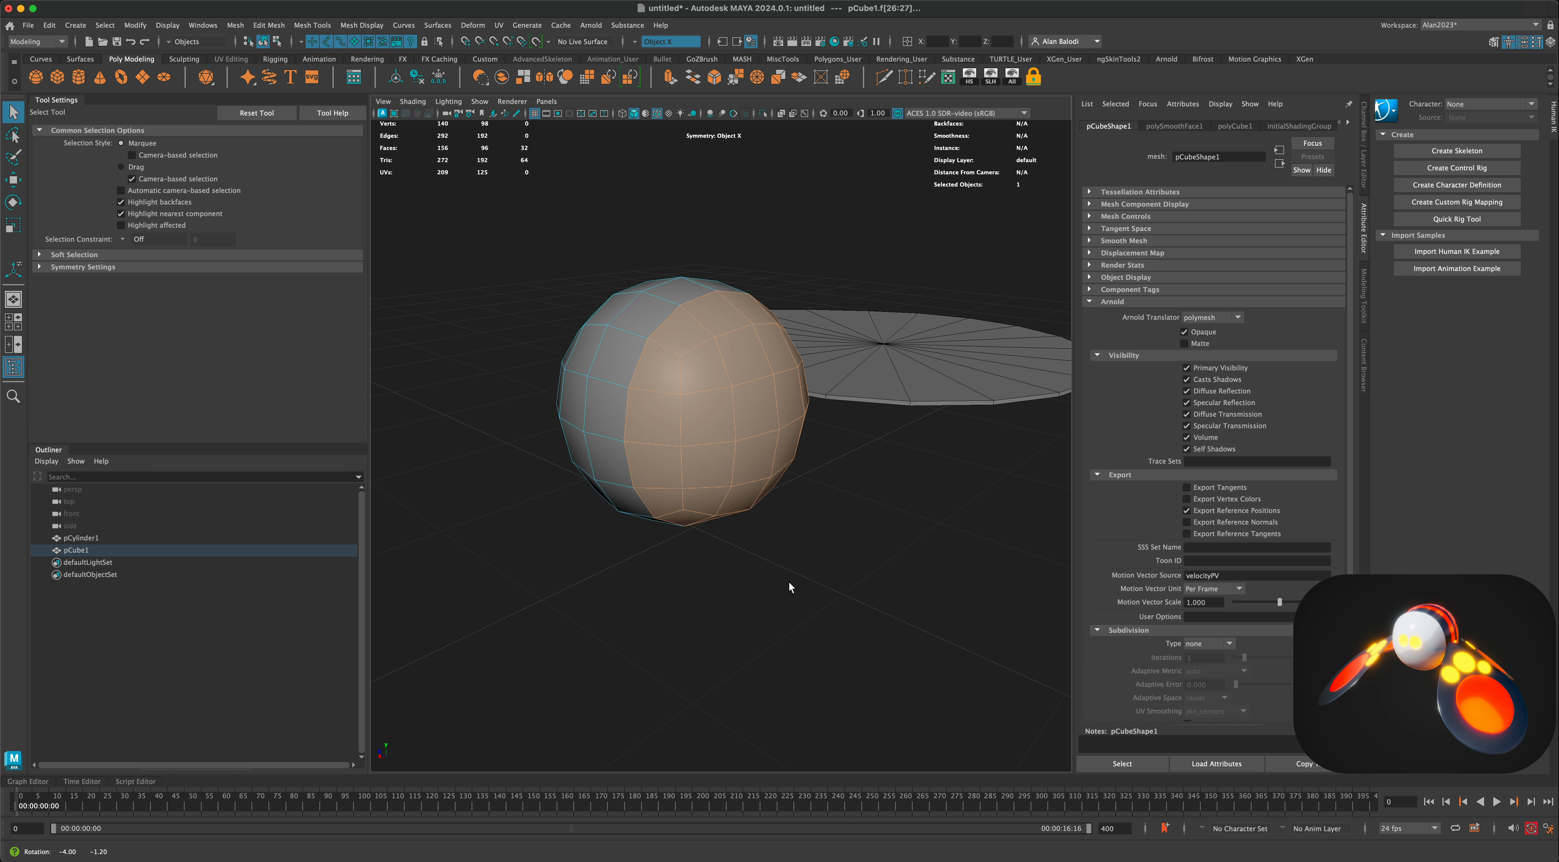
pyautogui.click(671, 79)
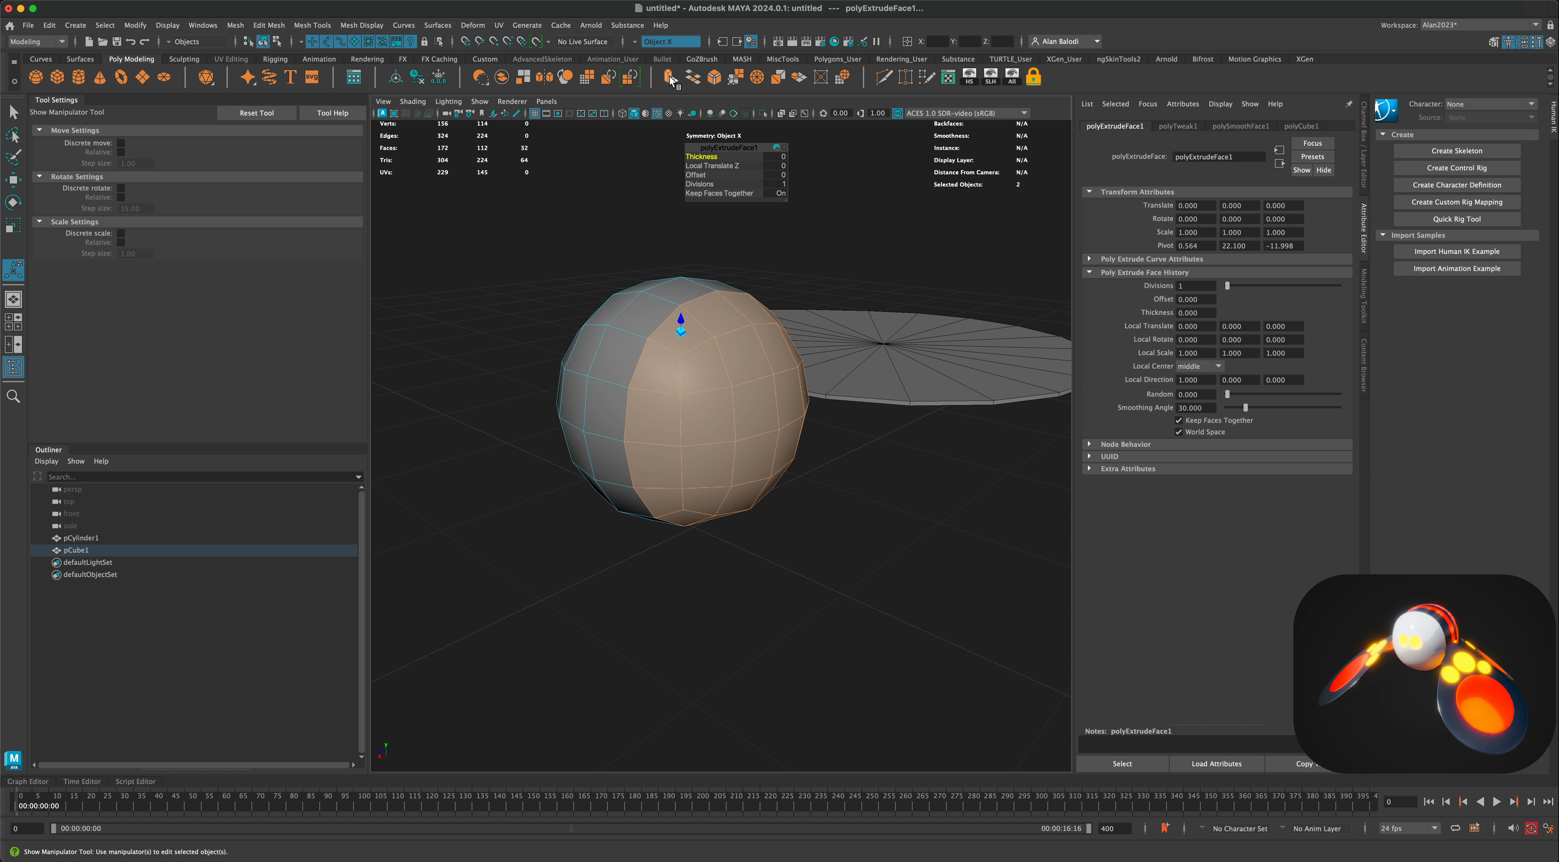
pyautogui.keyDown('alt'); pyautogui.moveTo(742, 278); pyautogui.dragTo(832, 272); pyautogui.keyUp('alt')
pyautogui.moveTo(759, 311)
pyautogui.mouseDown()
pyautogui.moveTo(777, 309)
pyautogui.moveTo(761, 327)
pyautogui.mouseUp()
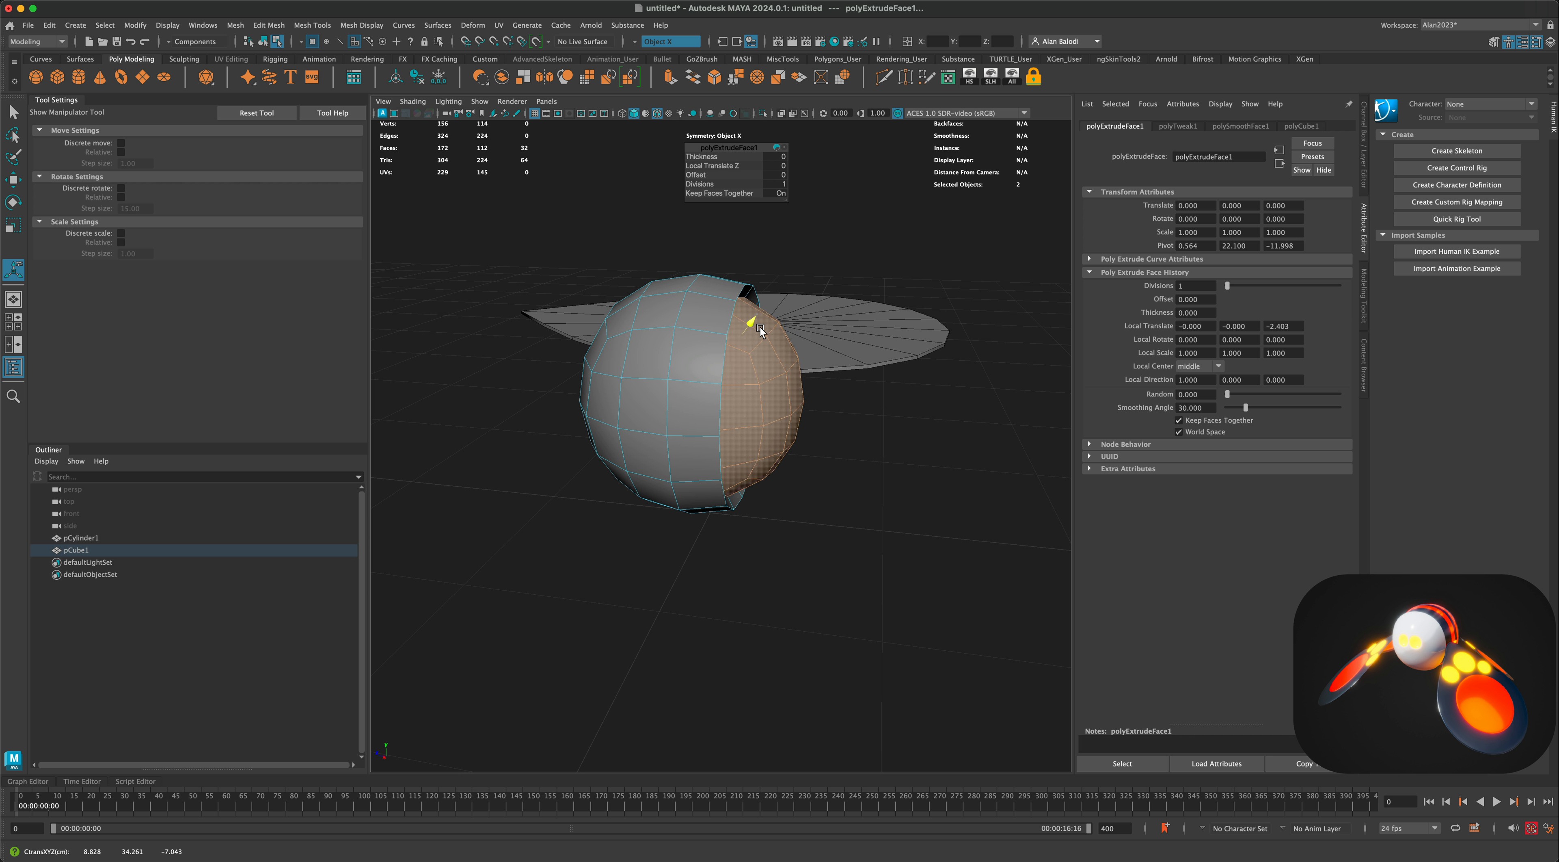
pyautogui.click(13, 179)
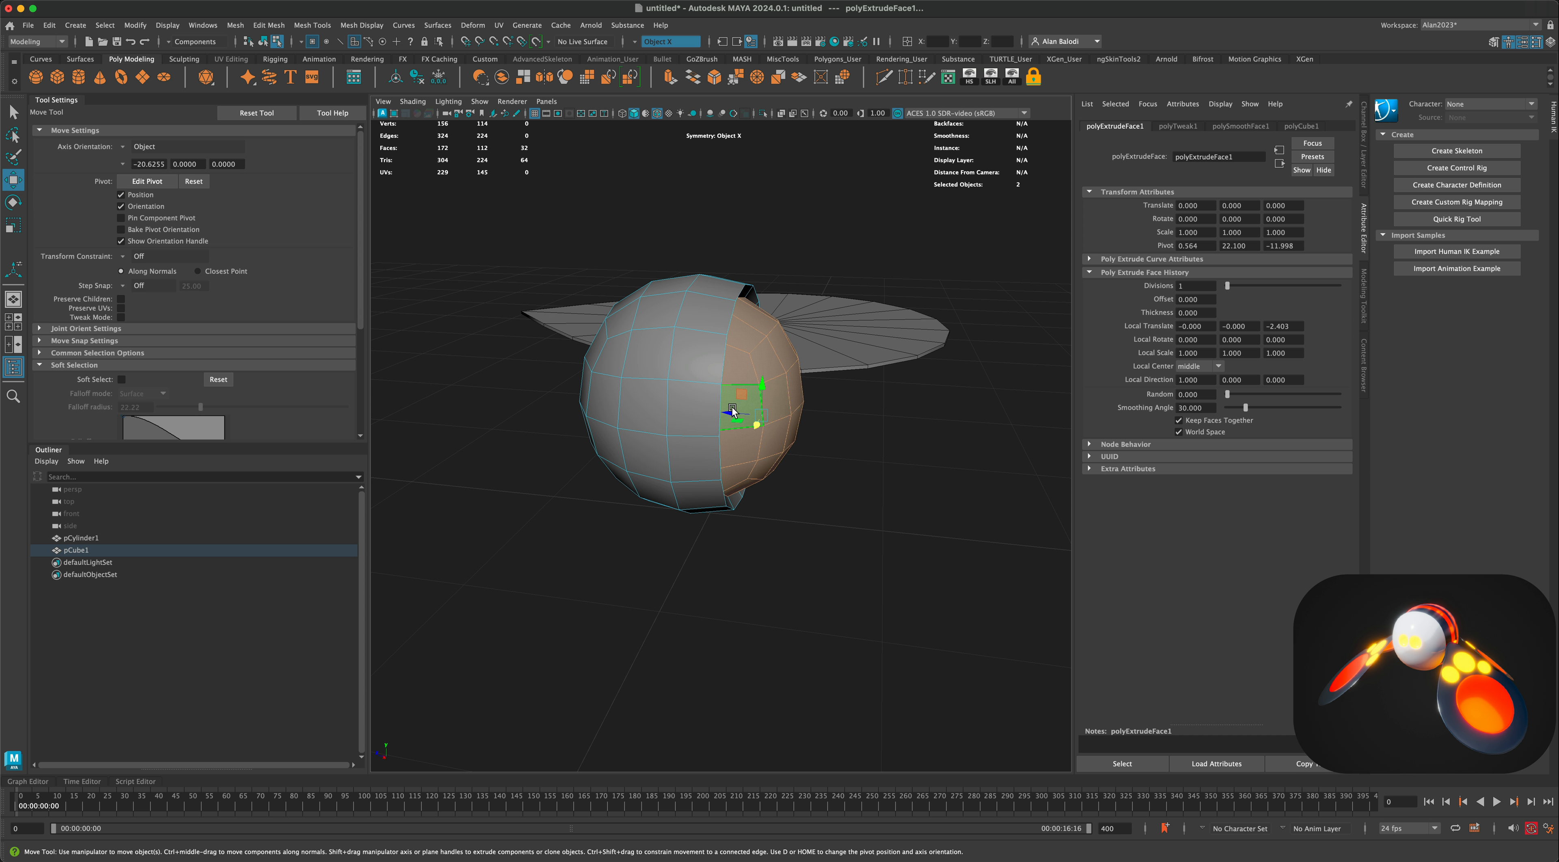
# Select the outer rim edge loop around the sphere's recessed section and bevel it with a fraction of 0.1.
pyautogui.moveTo(734, 412); pyautogui.dragTo(856, 497)
pyautogui.moveTo(669, 274); pyautogui.dragTo(701, 272, button='right')
pyautogui.click(704, 273)
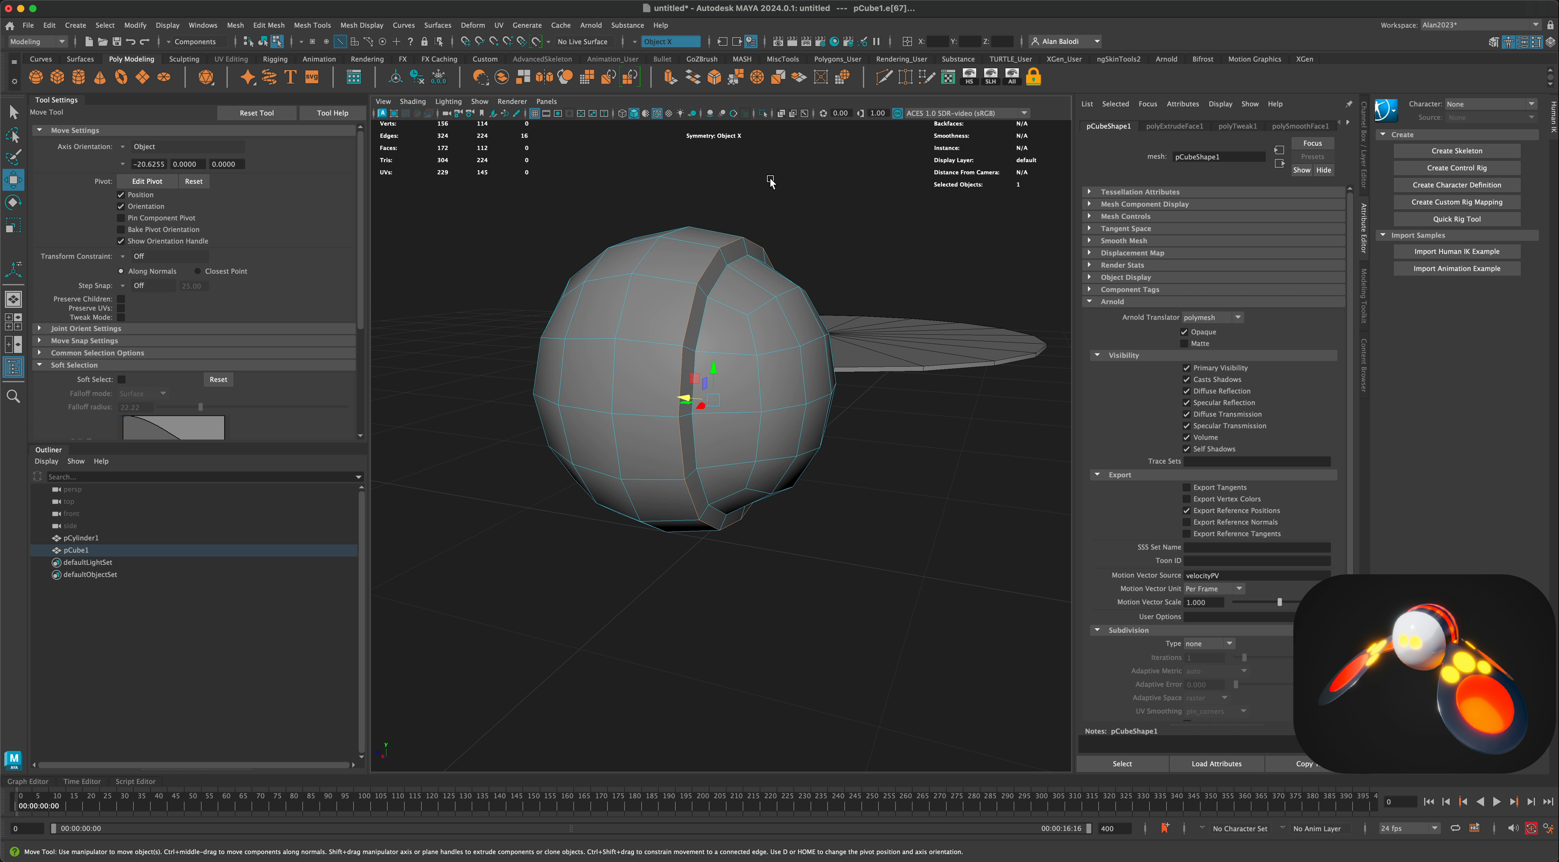
pyautogui.click(714, 78)
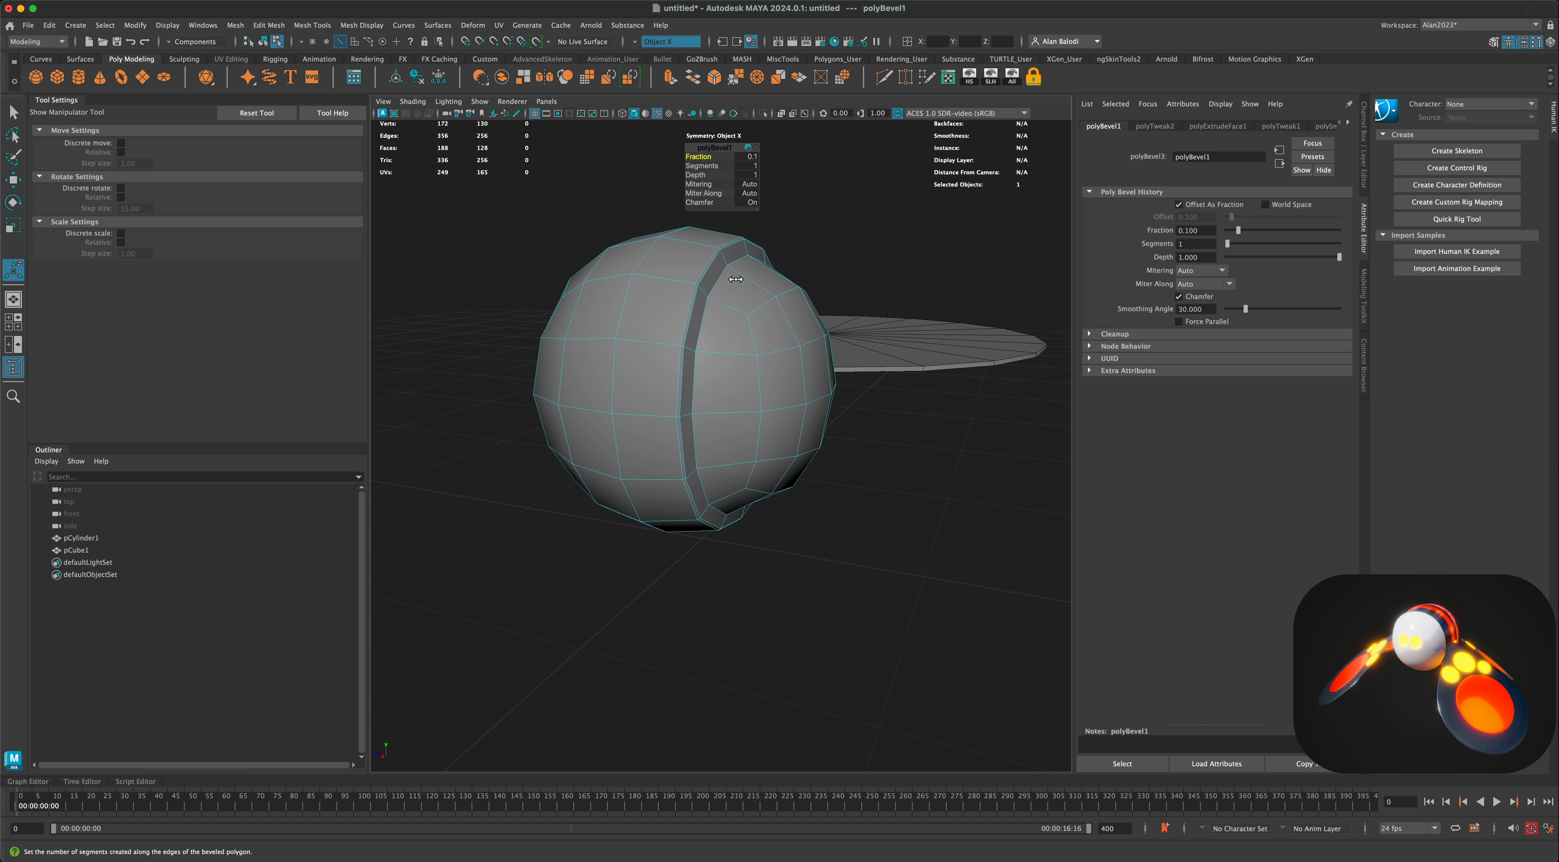
pyautogui.keyDown('alt'); pyautogui.moveTo(836, 423); pyautogui.dragTo(877, 489); pyautogui.keyUp('alt')
pyautogui.click(14, 112)
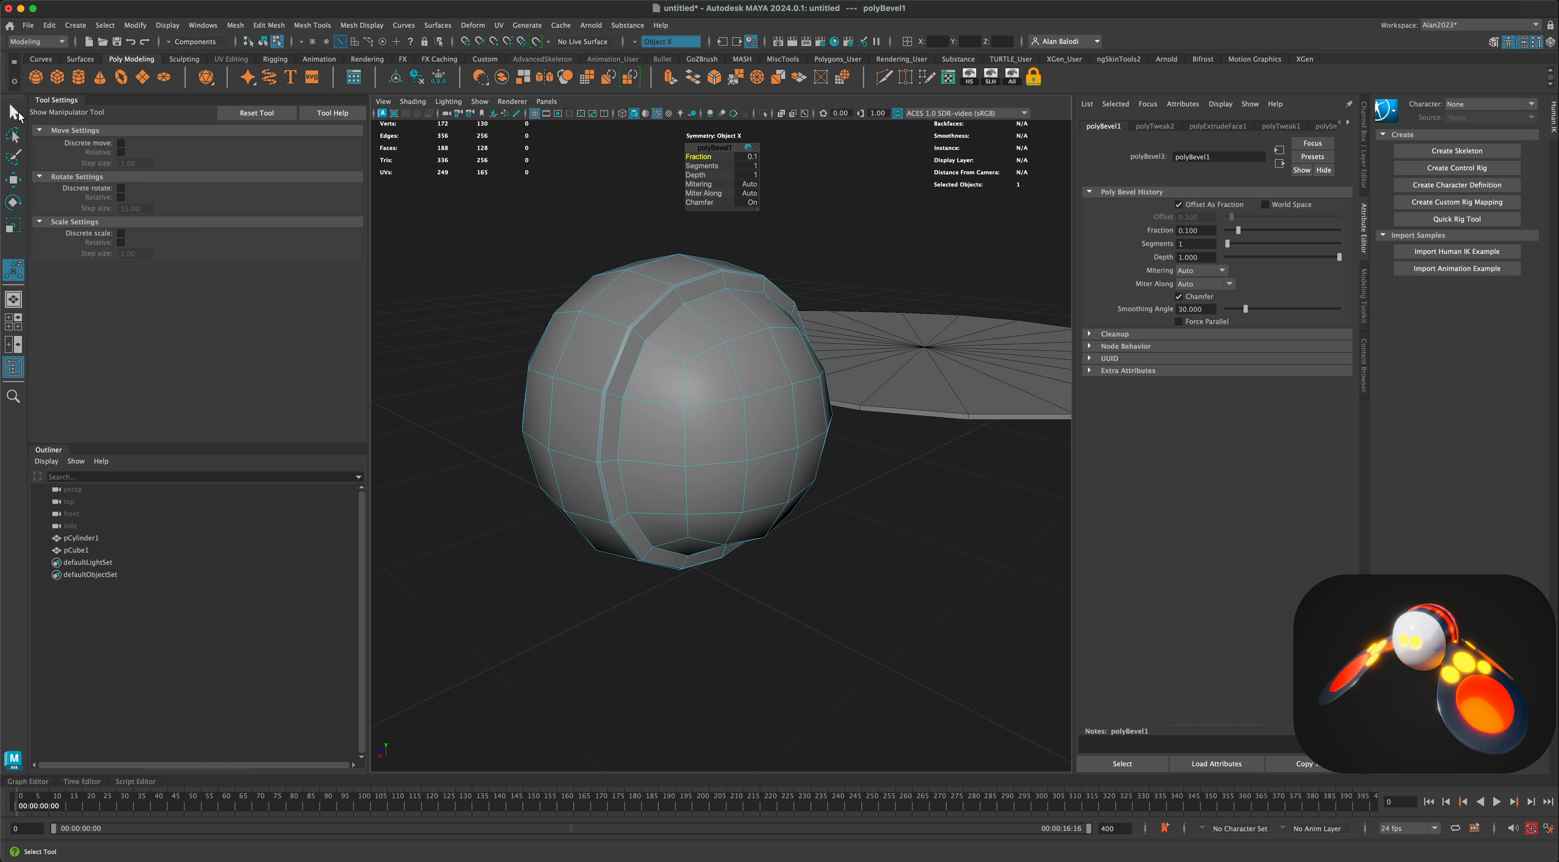
# Bevel the inner edge loop of the sphere's recess with a fraction of 0.1 and 2 segments.
pyautogui.moveTo(754, 315); pyautogui.dragTo(816, 239, button='right')
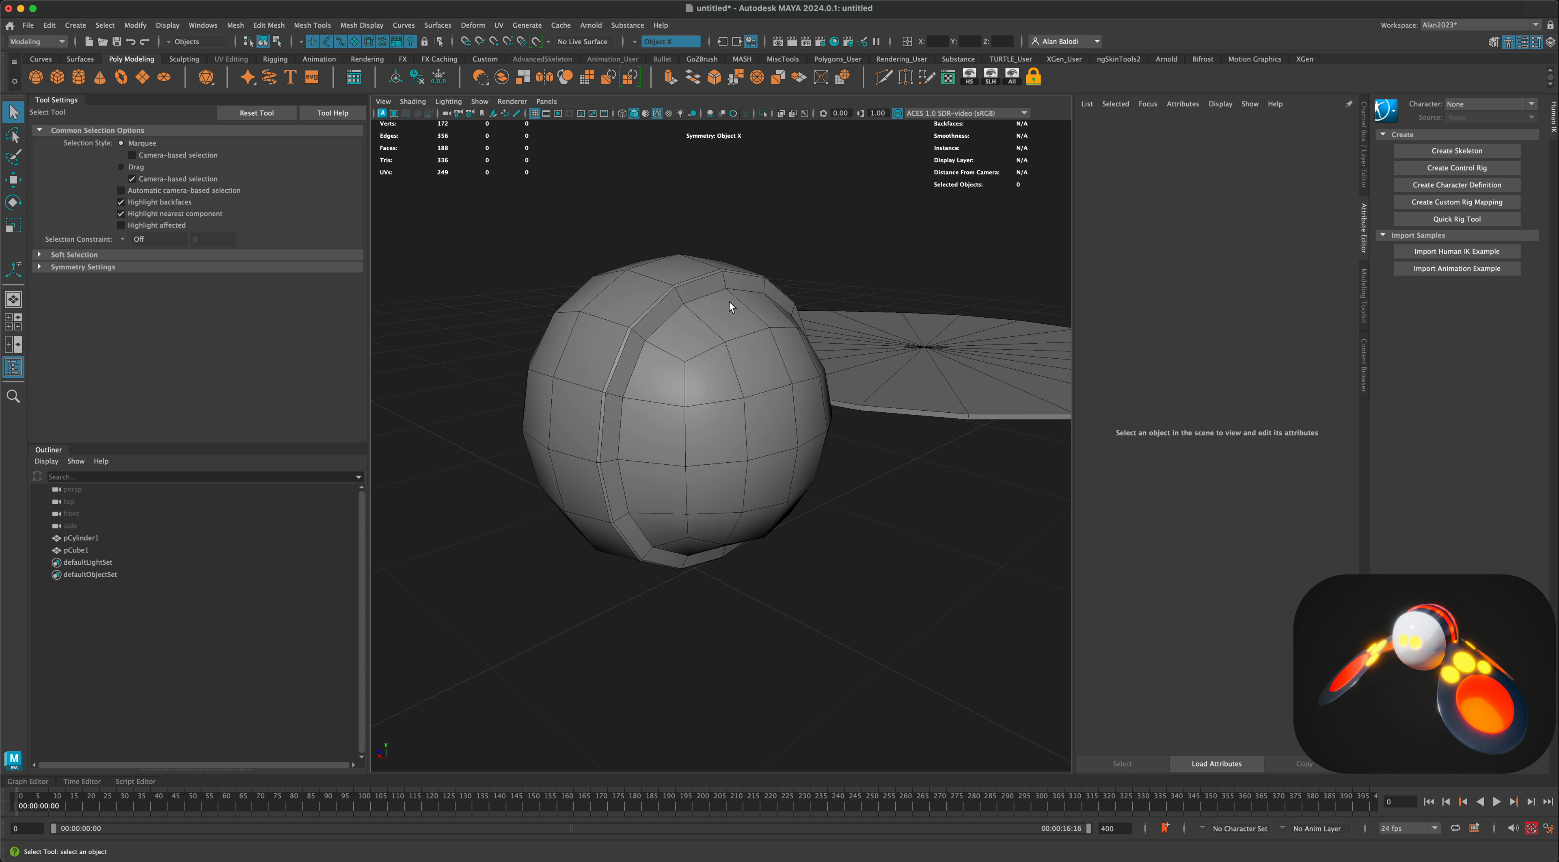
pyautogui.click(682, 335)
pyautogui.rightClick(682, 333)
pyautogui.click(680, 307)
pyautogui.doubleClick(666, 320)
pyautogui.scroll(3, 717, 200)
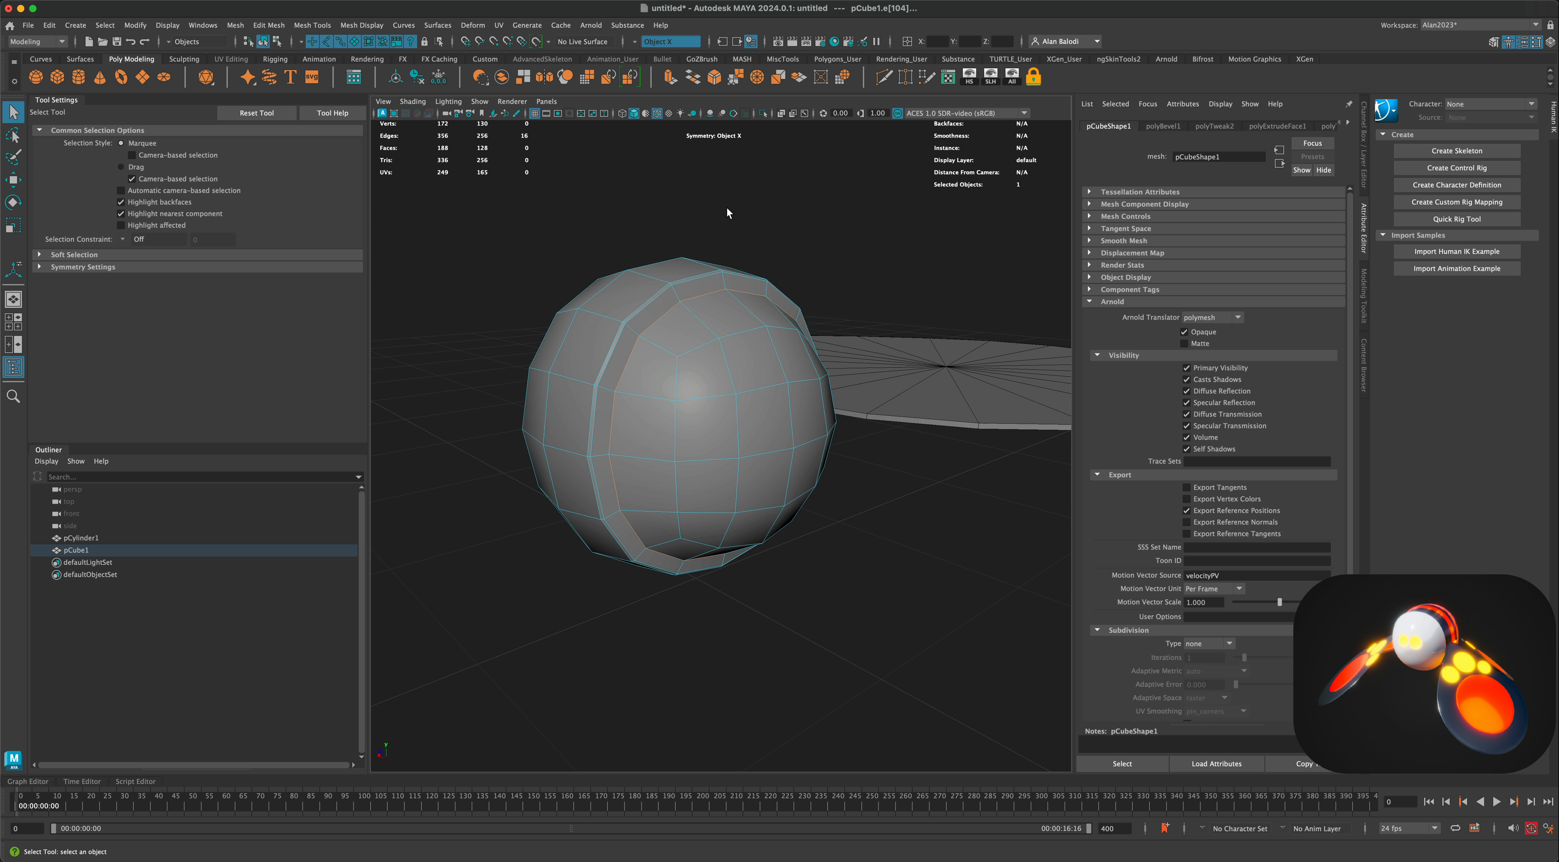
pyautogui.click(714, 84)
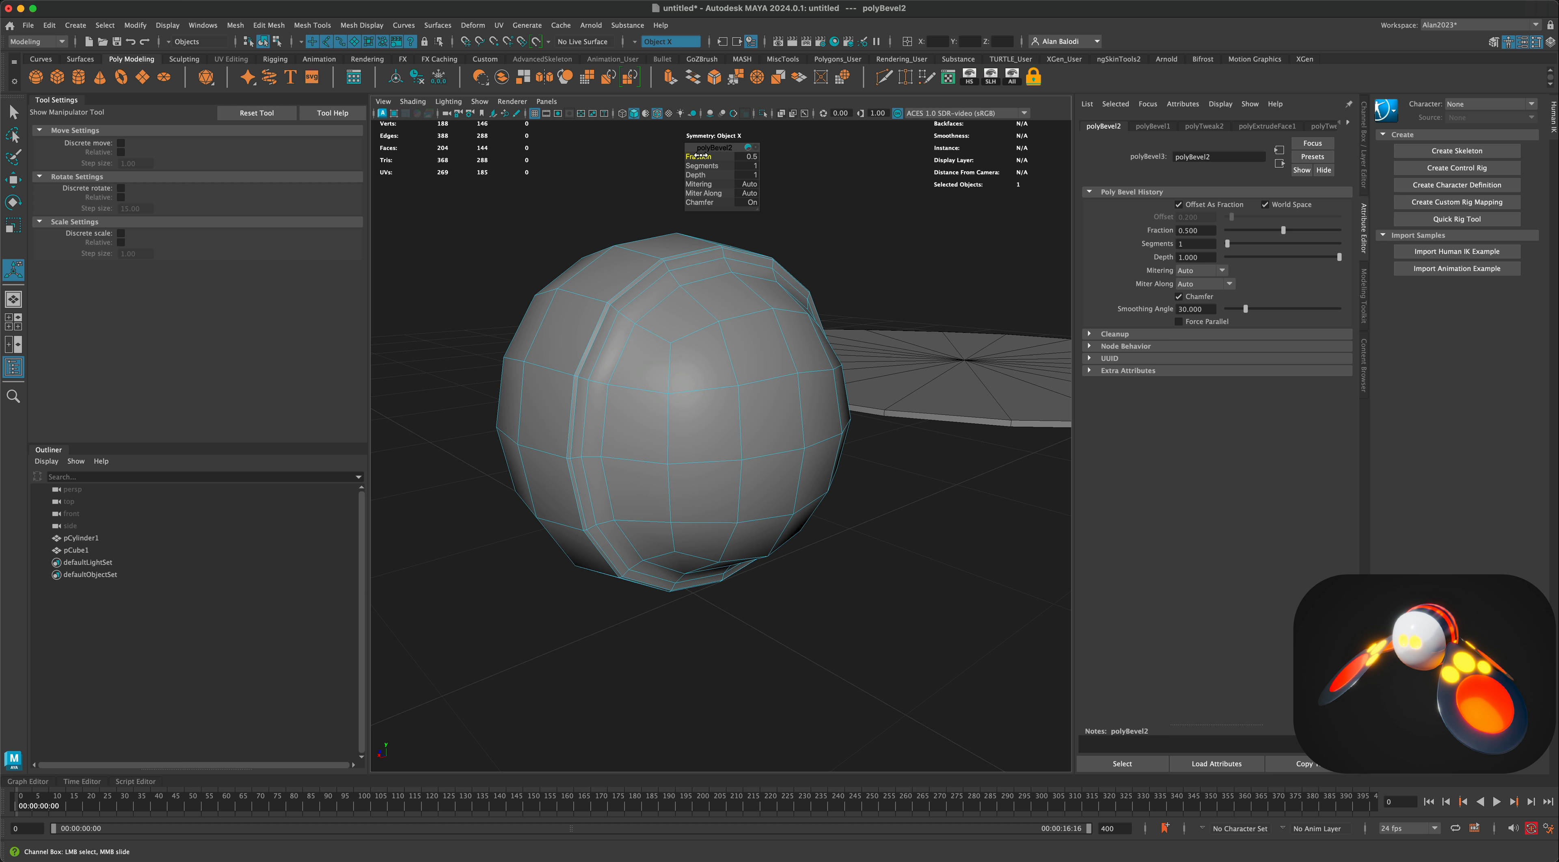
pyautogui.moveTo(698, 156); pyautogui.dragTo(666, 156)
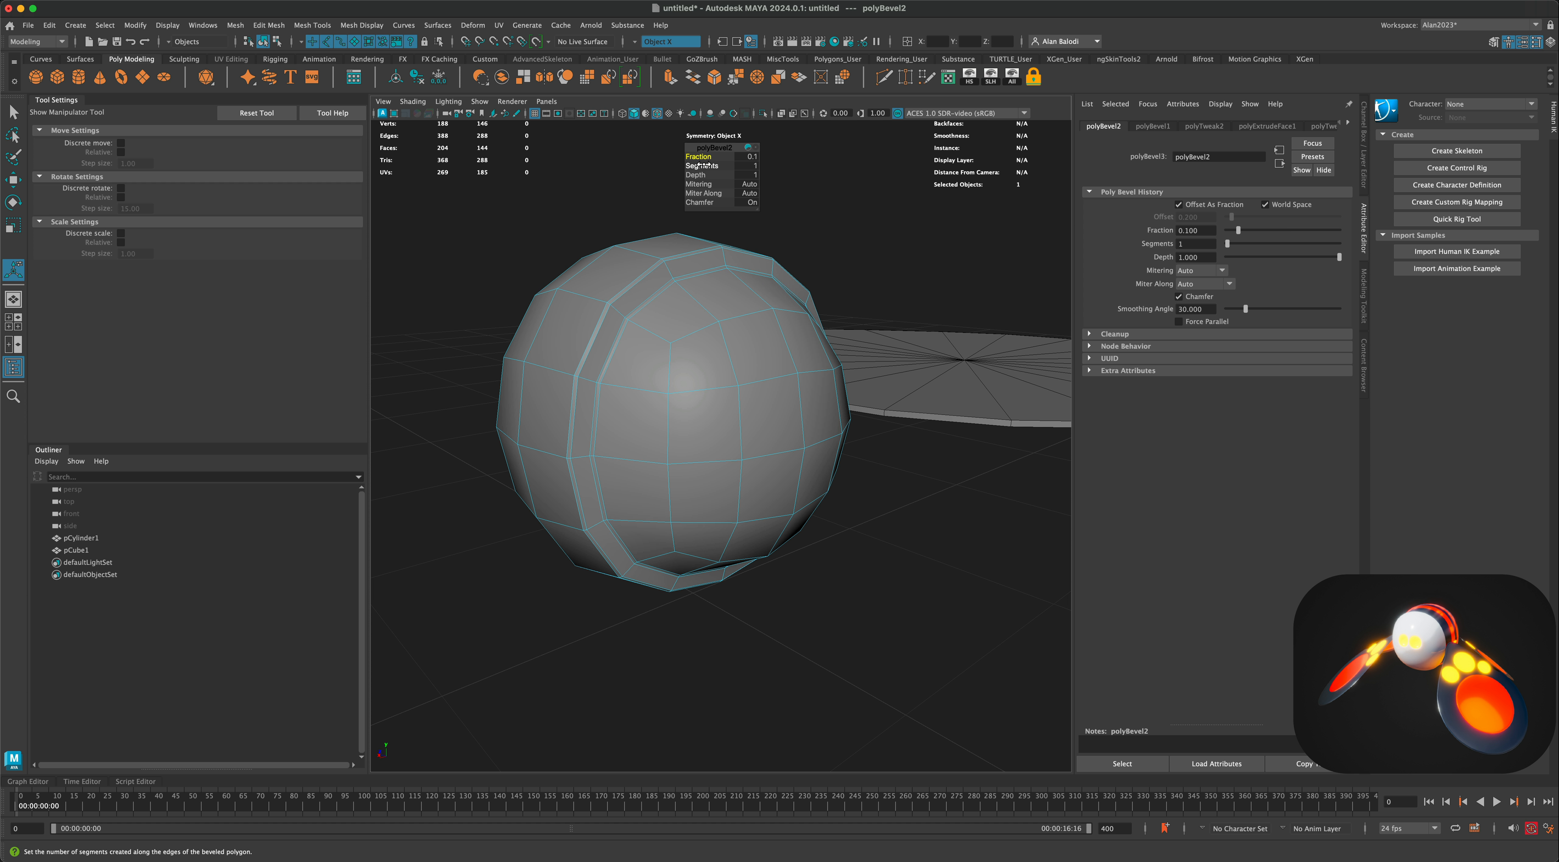
pyautogui.click(702, 165)
pyautogui.scroll(5, 596, 323)
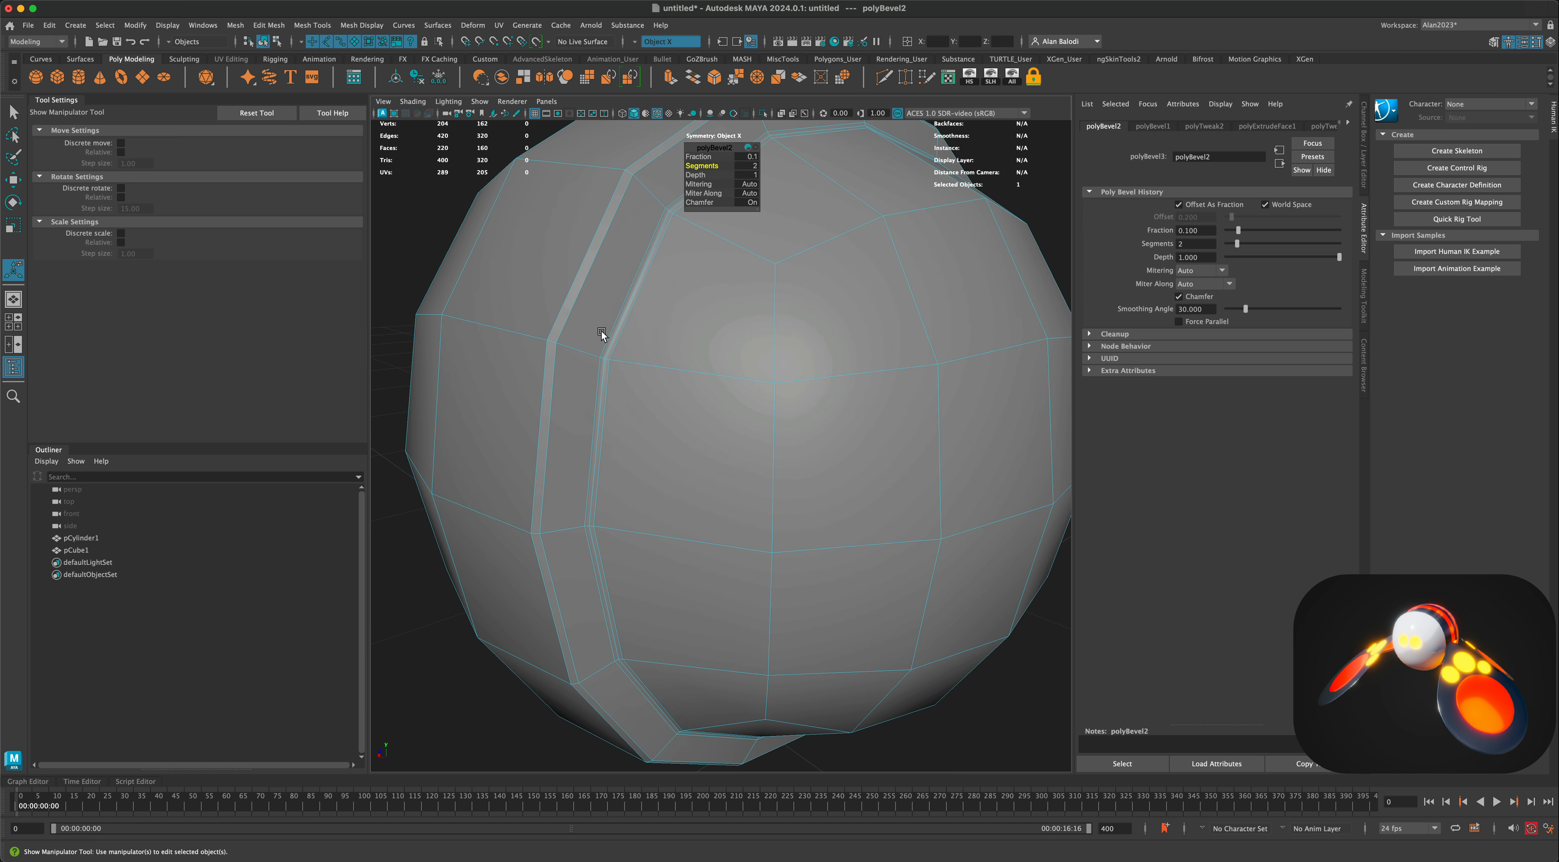
# Select the middle edge loop of the inner bevel and turn symmetry off.
pyautogui.doubleClick(636, 289)
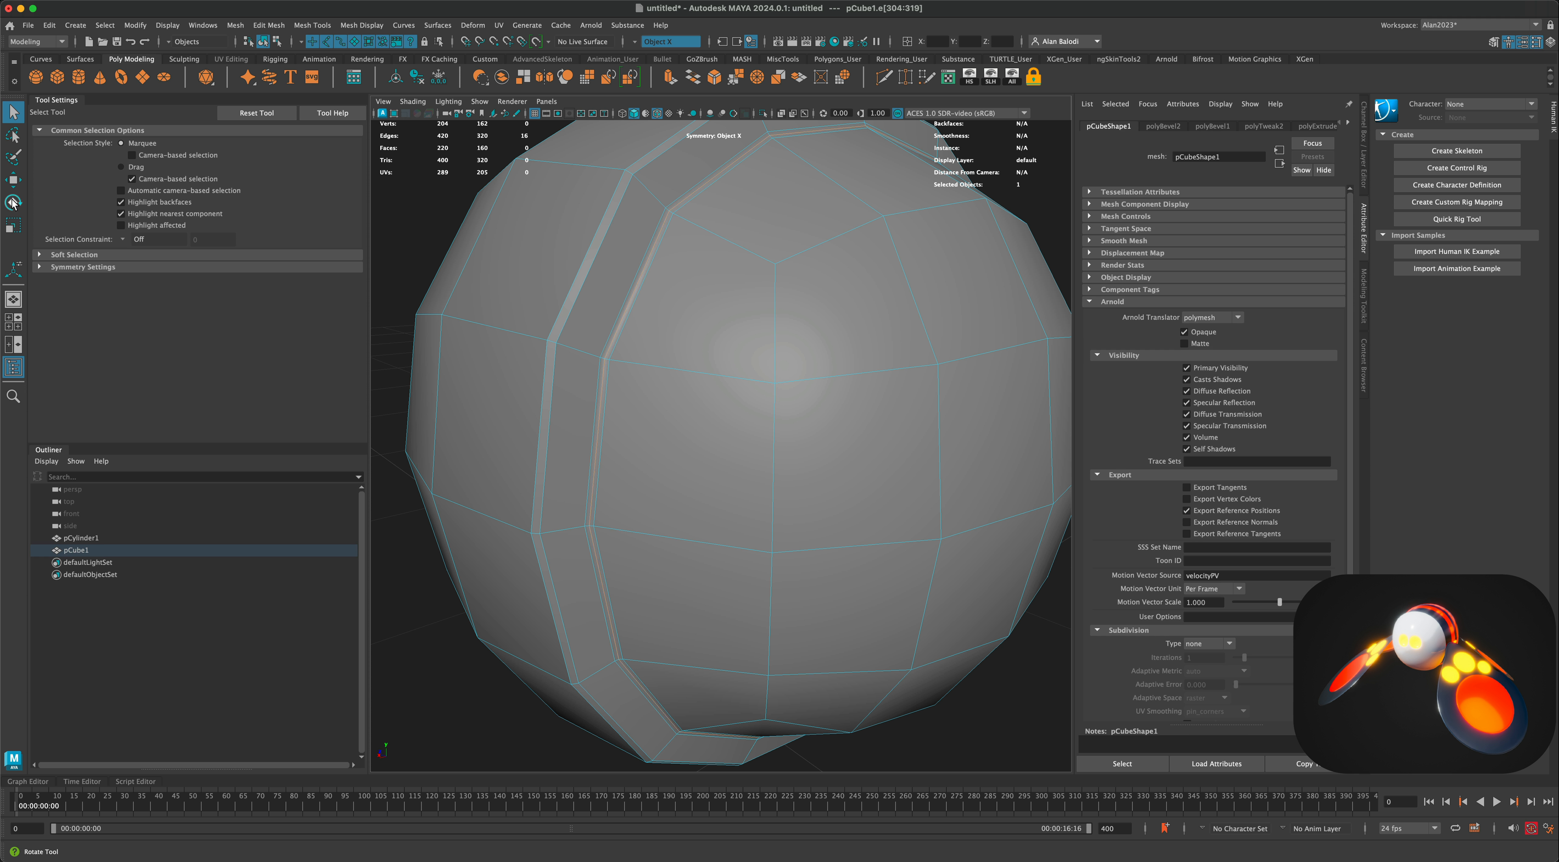
pyautogui.click(13, 227)
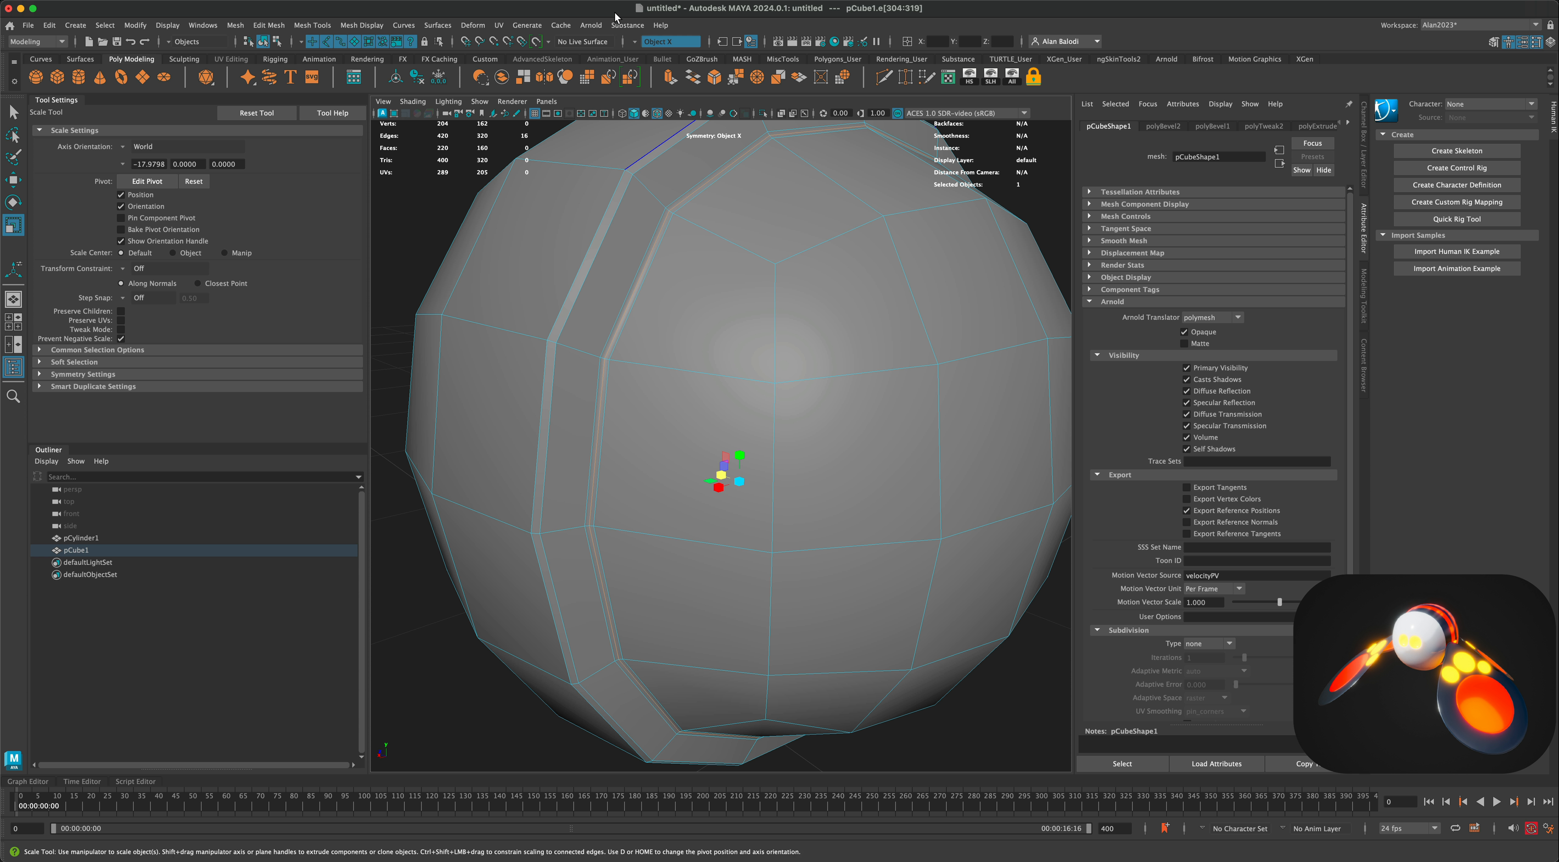
pyautogui.click(633, 44)
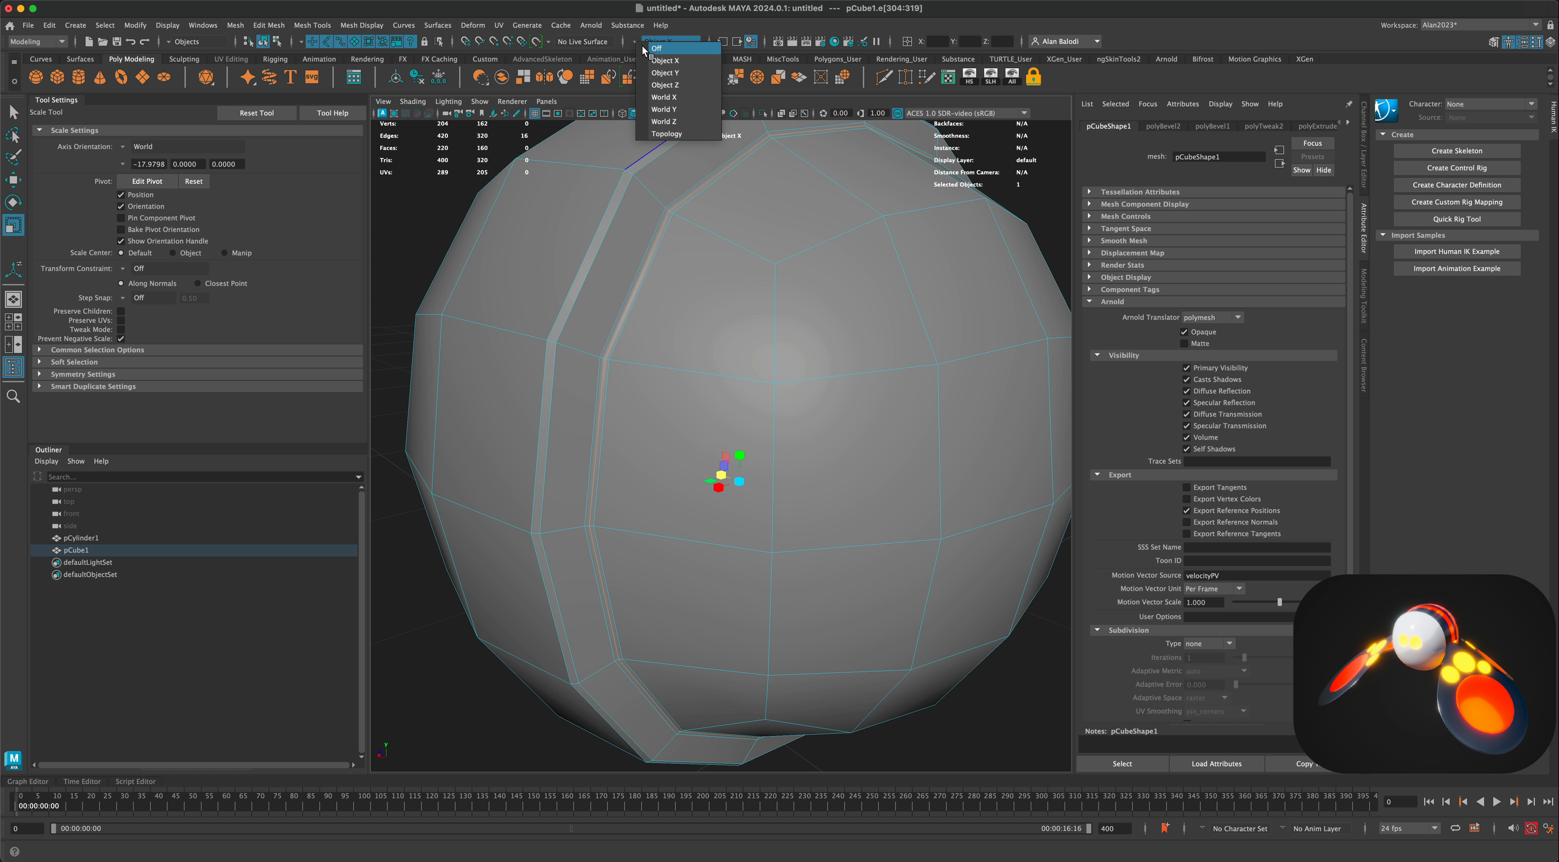
pyautogui.click(643, 50)
# Scale the selected bevel loop slightly, nudge it along Z, and return to object selection.
pyautogui.click(686, 394)
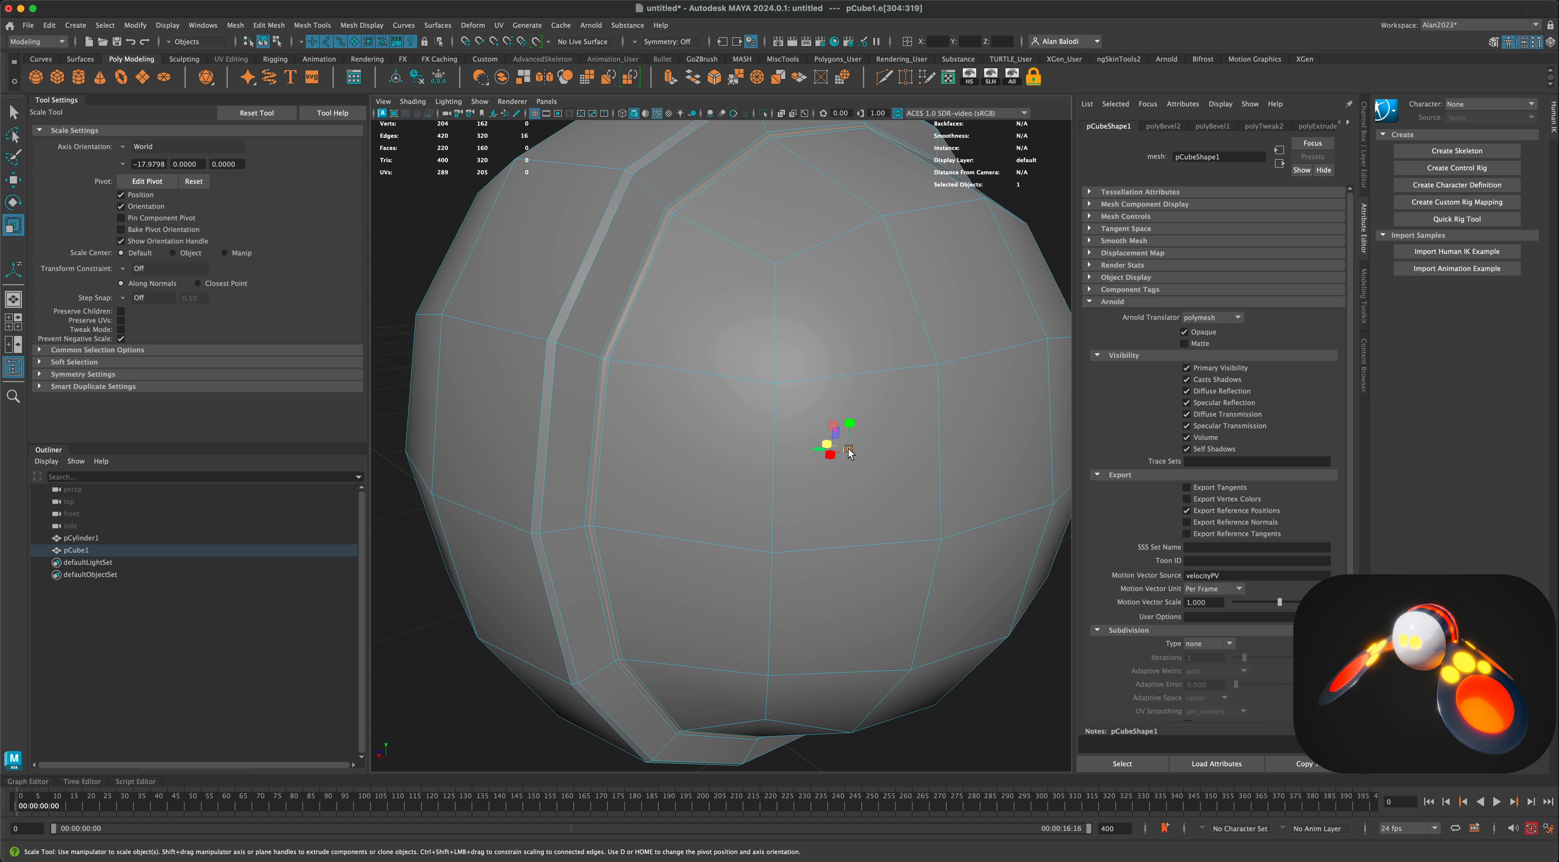
pyautogui.moveTo(849, 453); pyautogui.dragTo(848, 454)
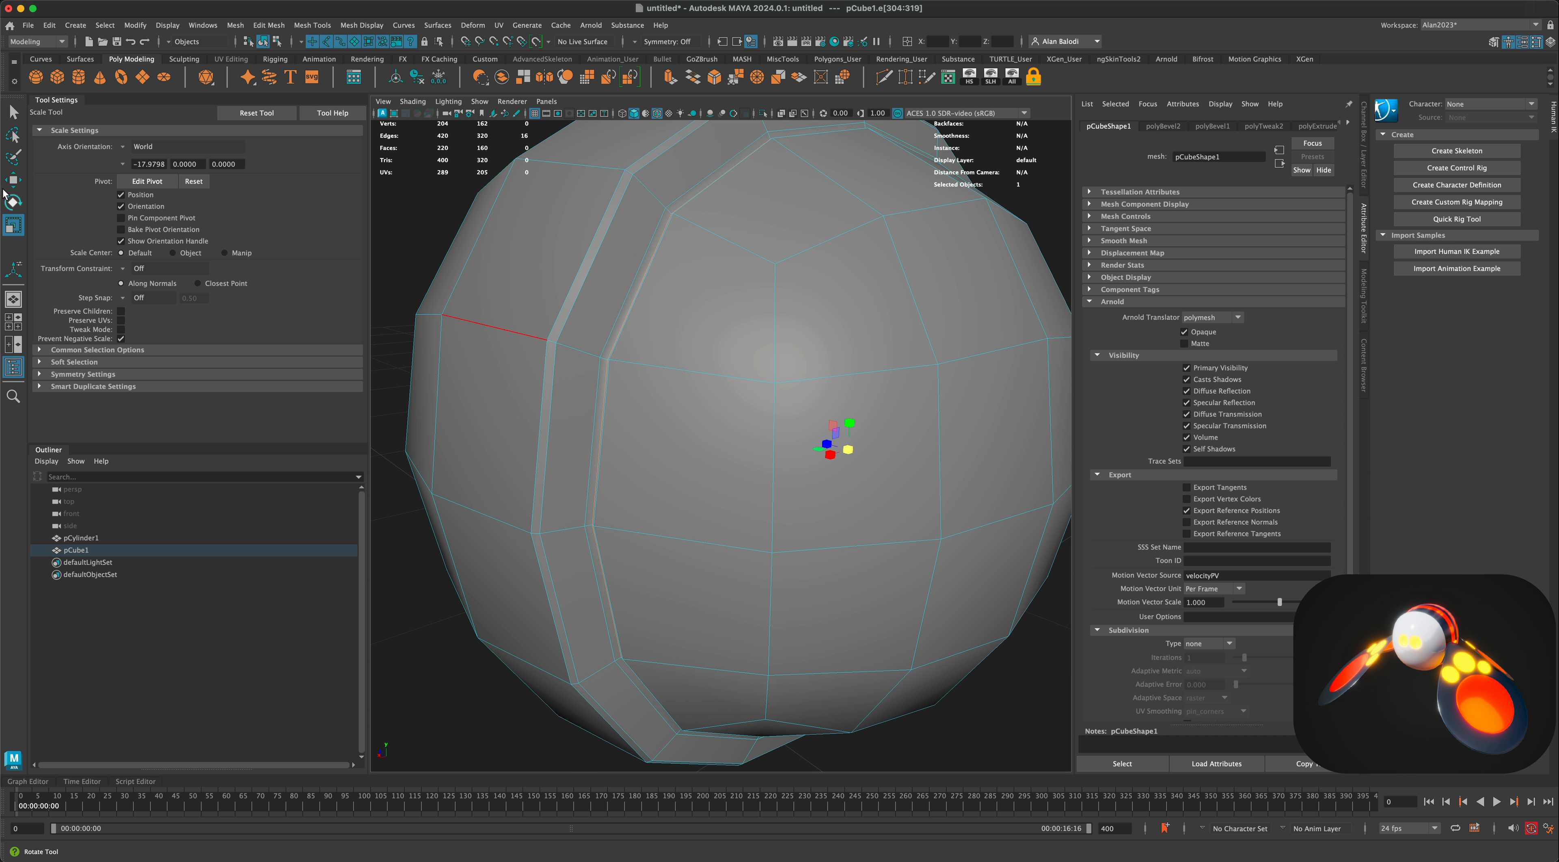
pyautogui.click(11, 181)
pyautogui.moveTo(827, 446); pyautogui.dragTo(823, 444)
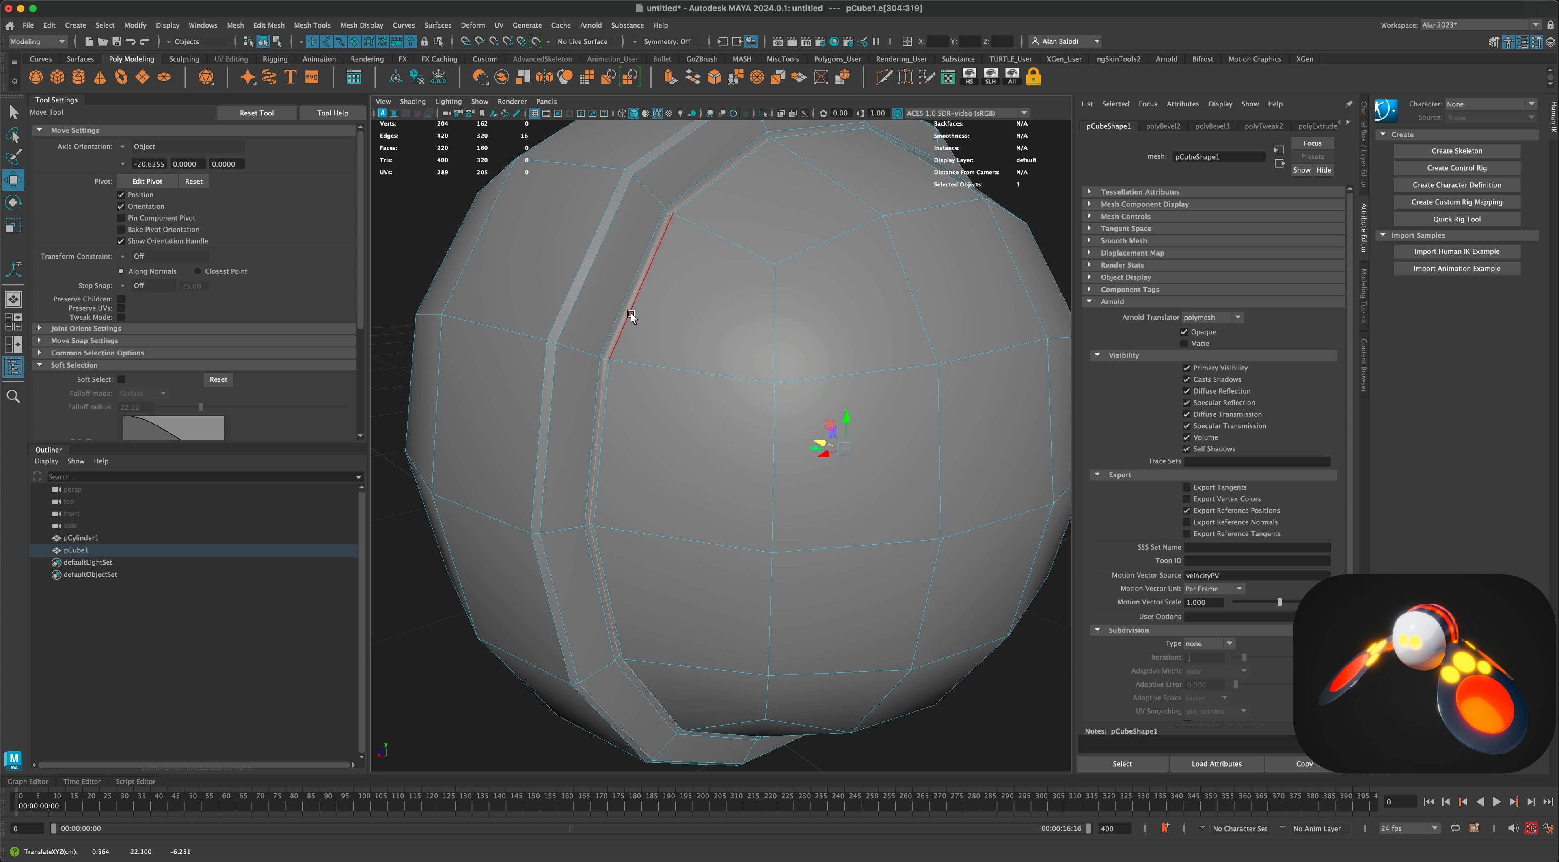
pyautogui.scroll(-5, 714, 396)
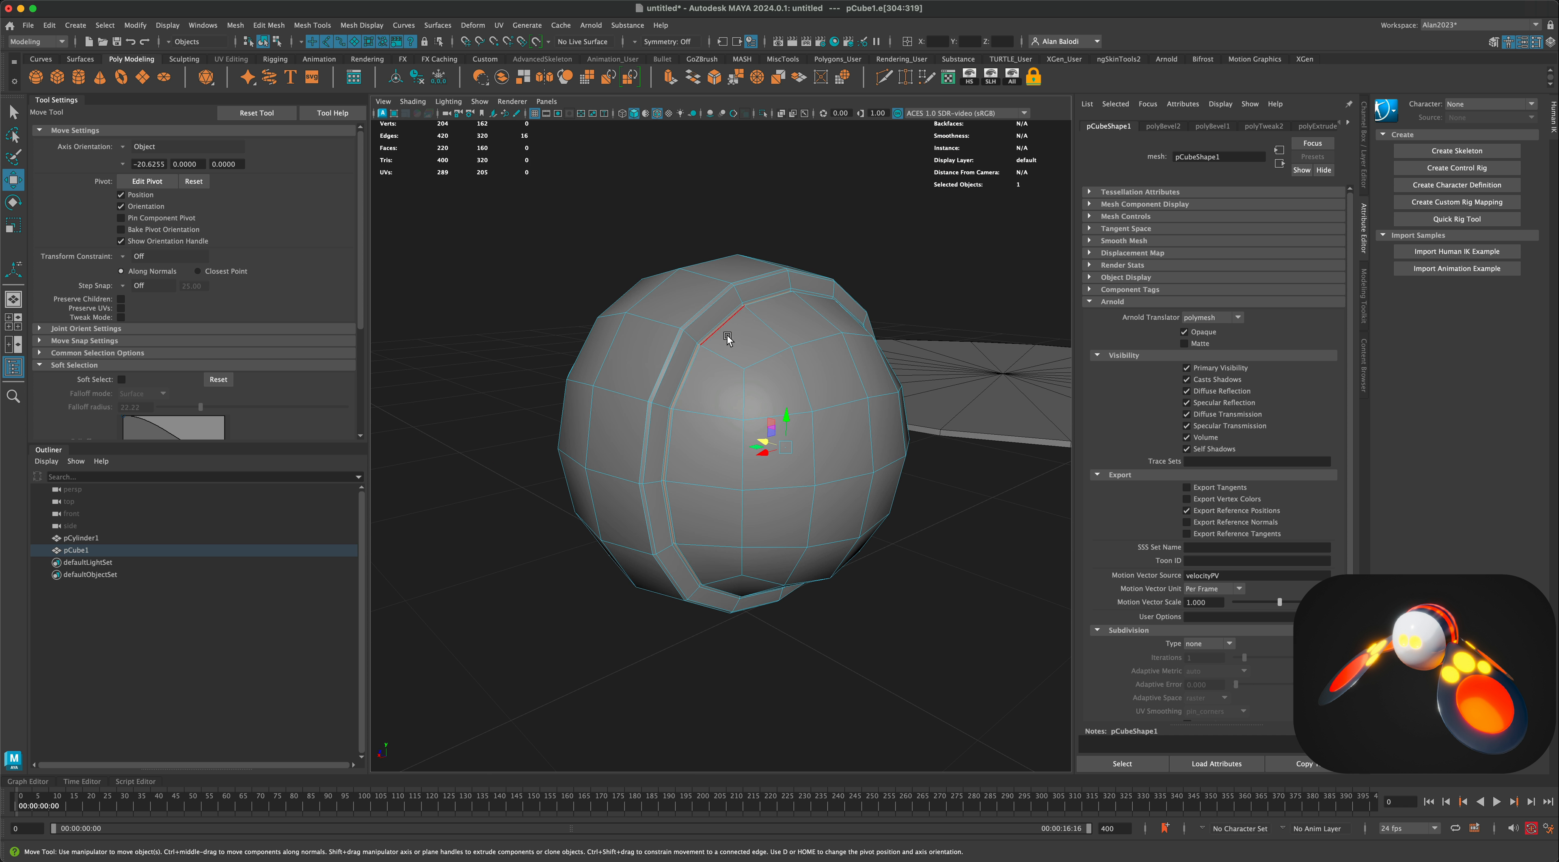
pyautogui.moveTo(727, 337); pyautogui.dragTo(825, 230, button='right')
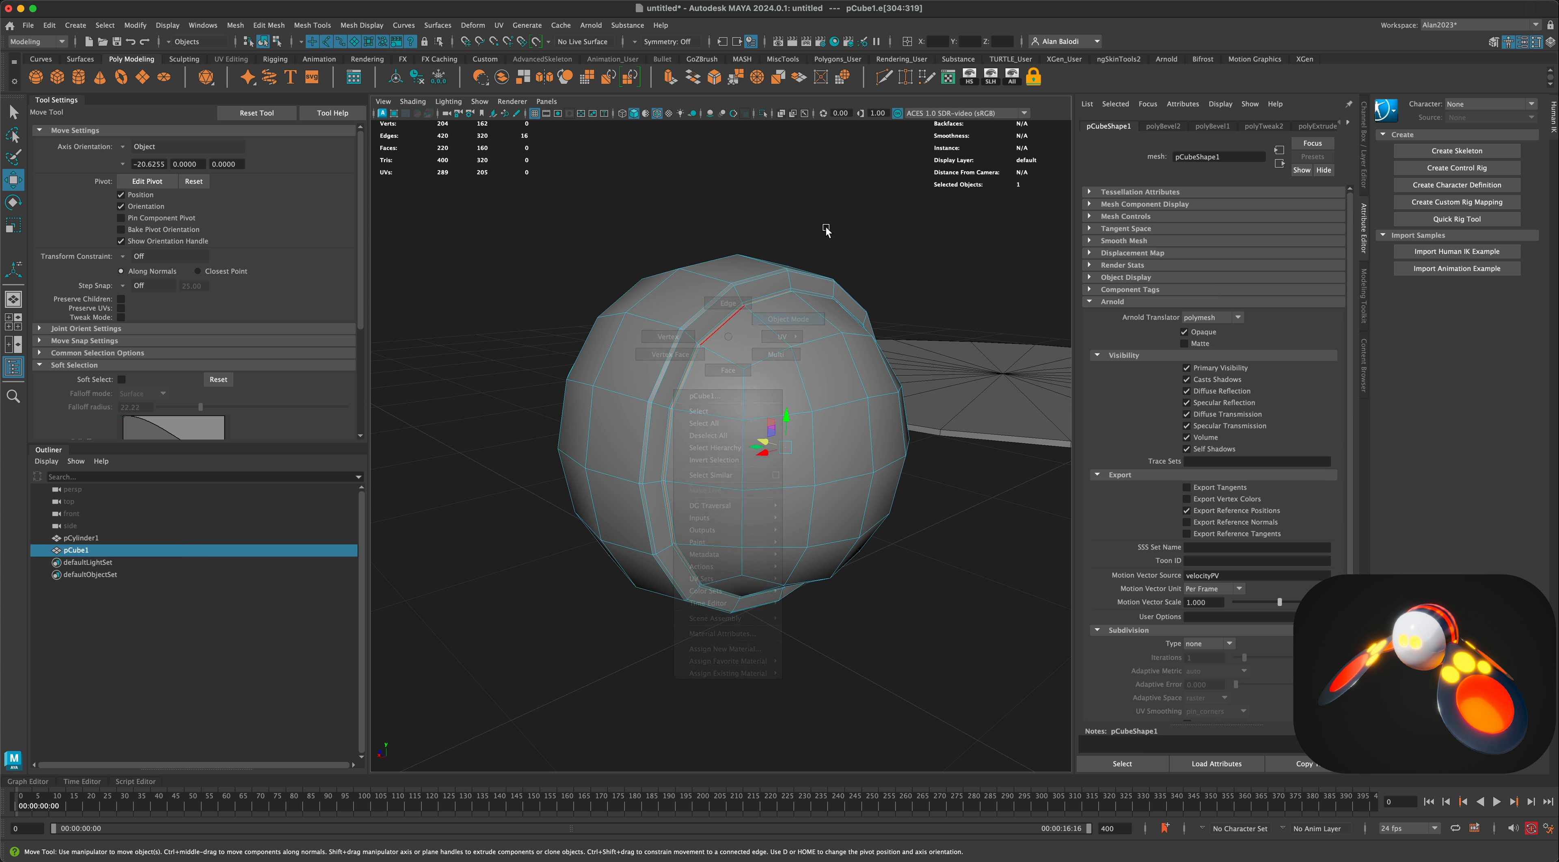
pyautogui.click(842, 249)
# Hide the wireframe overlay, display the sphere in smooth preview, and examine the beveled seam from several sides.
pyautogui.keyDown('alt'); pyautogui.moveTo(818, 320); pyautogui.dragTo(726, 332); pyautogui.keyUp('alt')
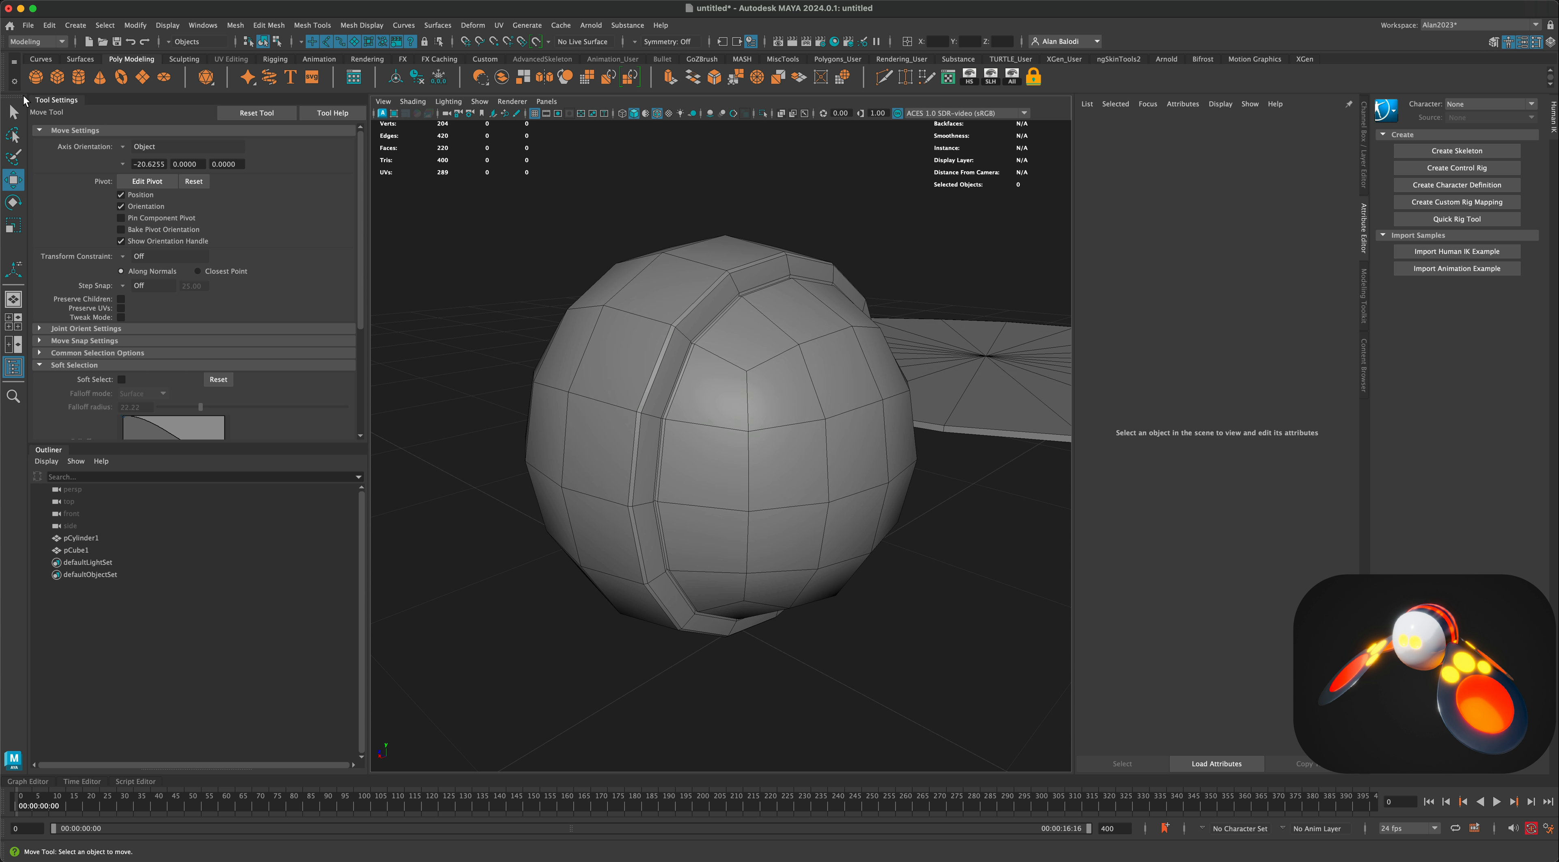
pyautogui.click(14, 114)
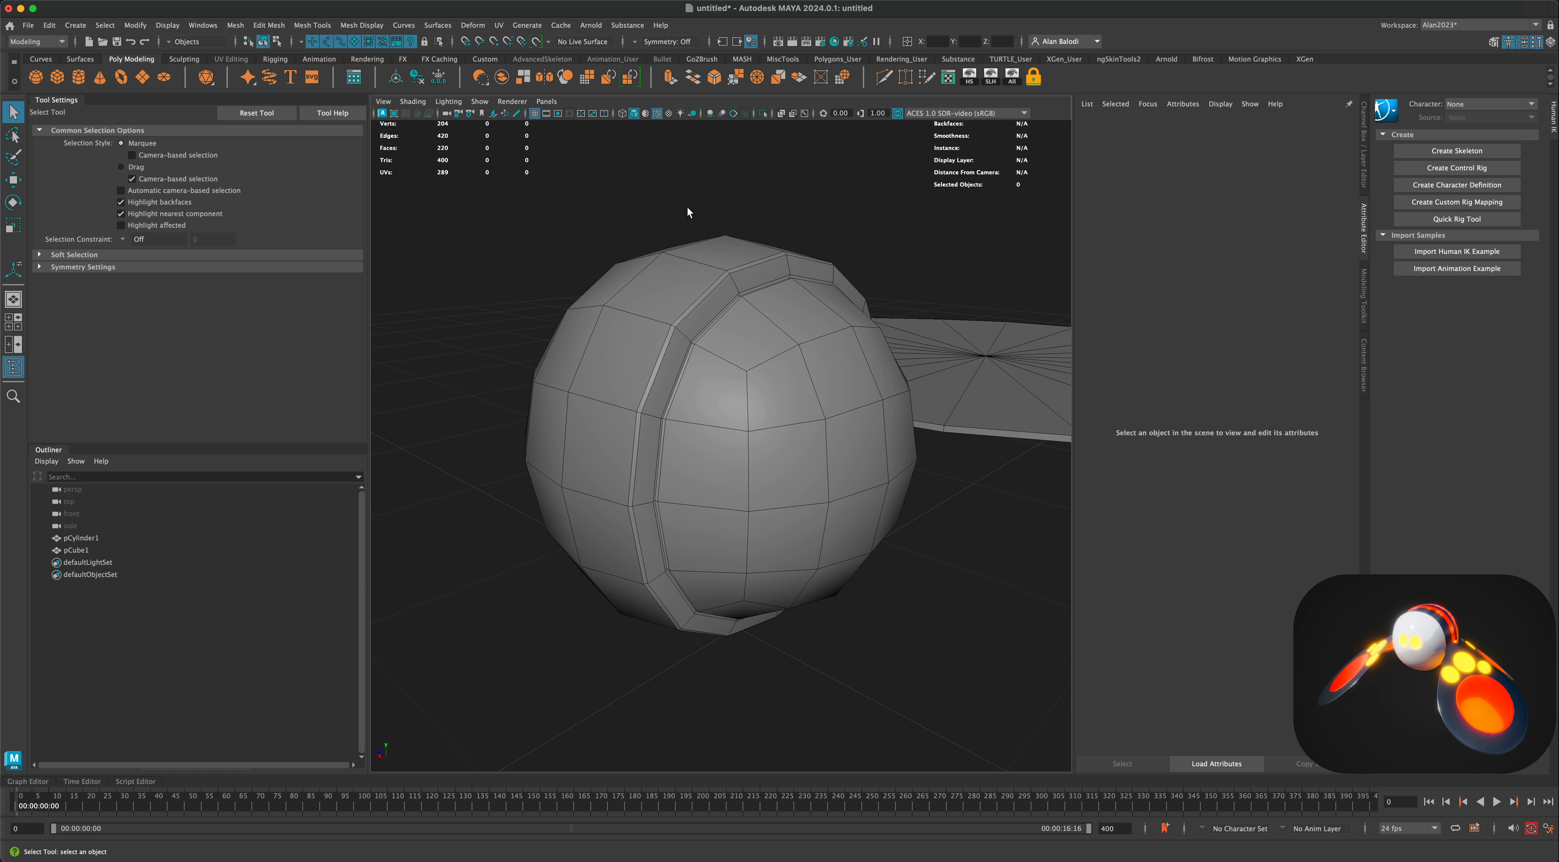
pyautogui.click(656, 114)
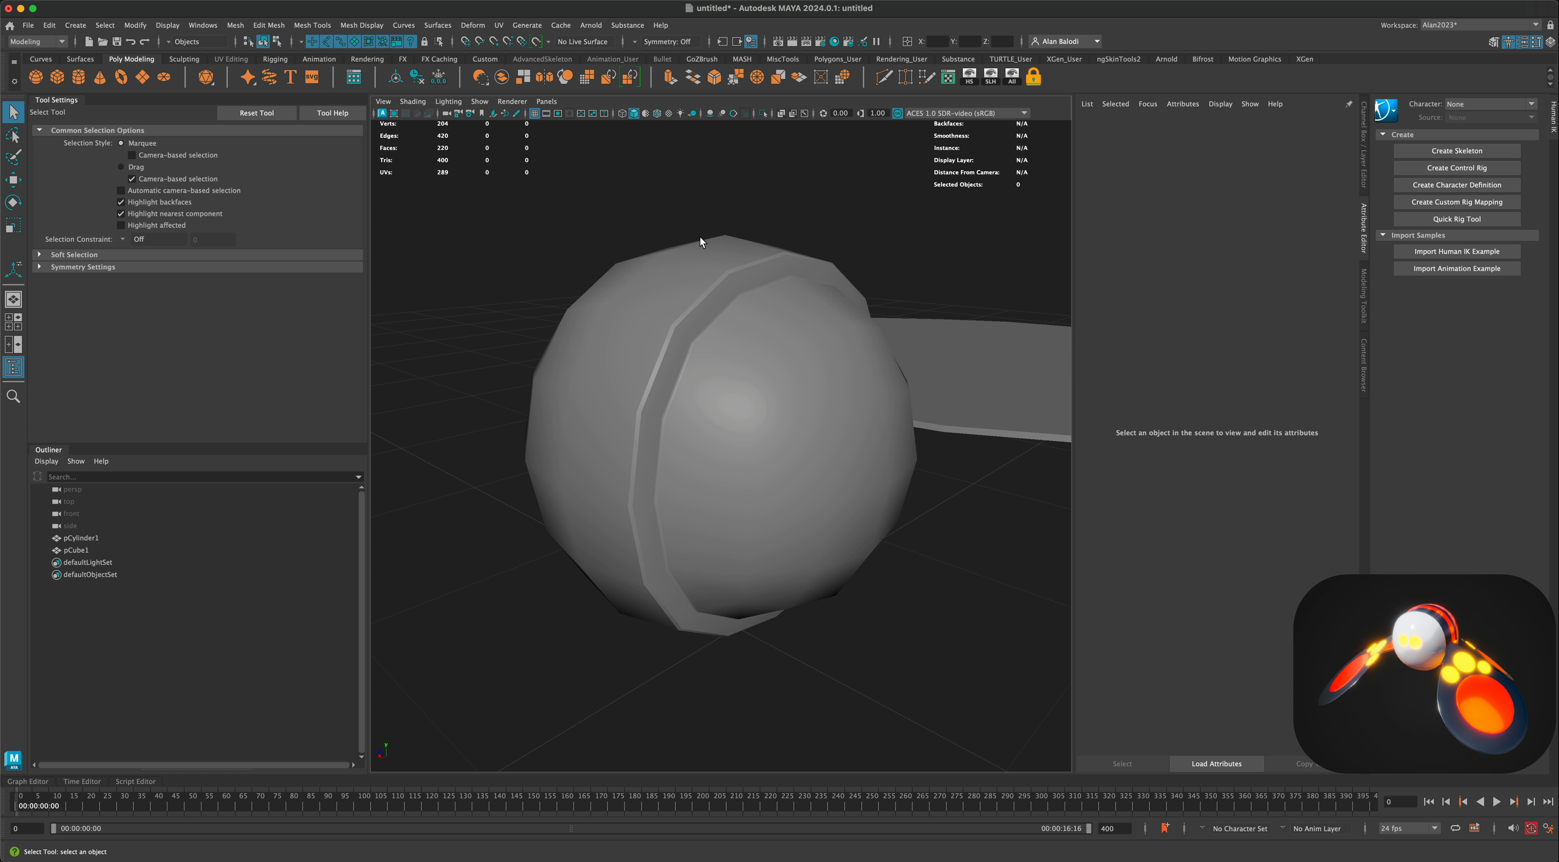
pyautogui.click(692, 270)
pyautogui.press('3')
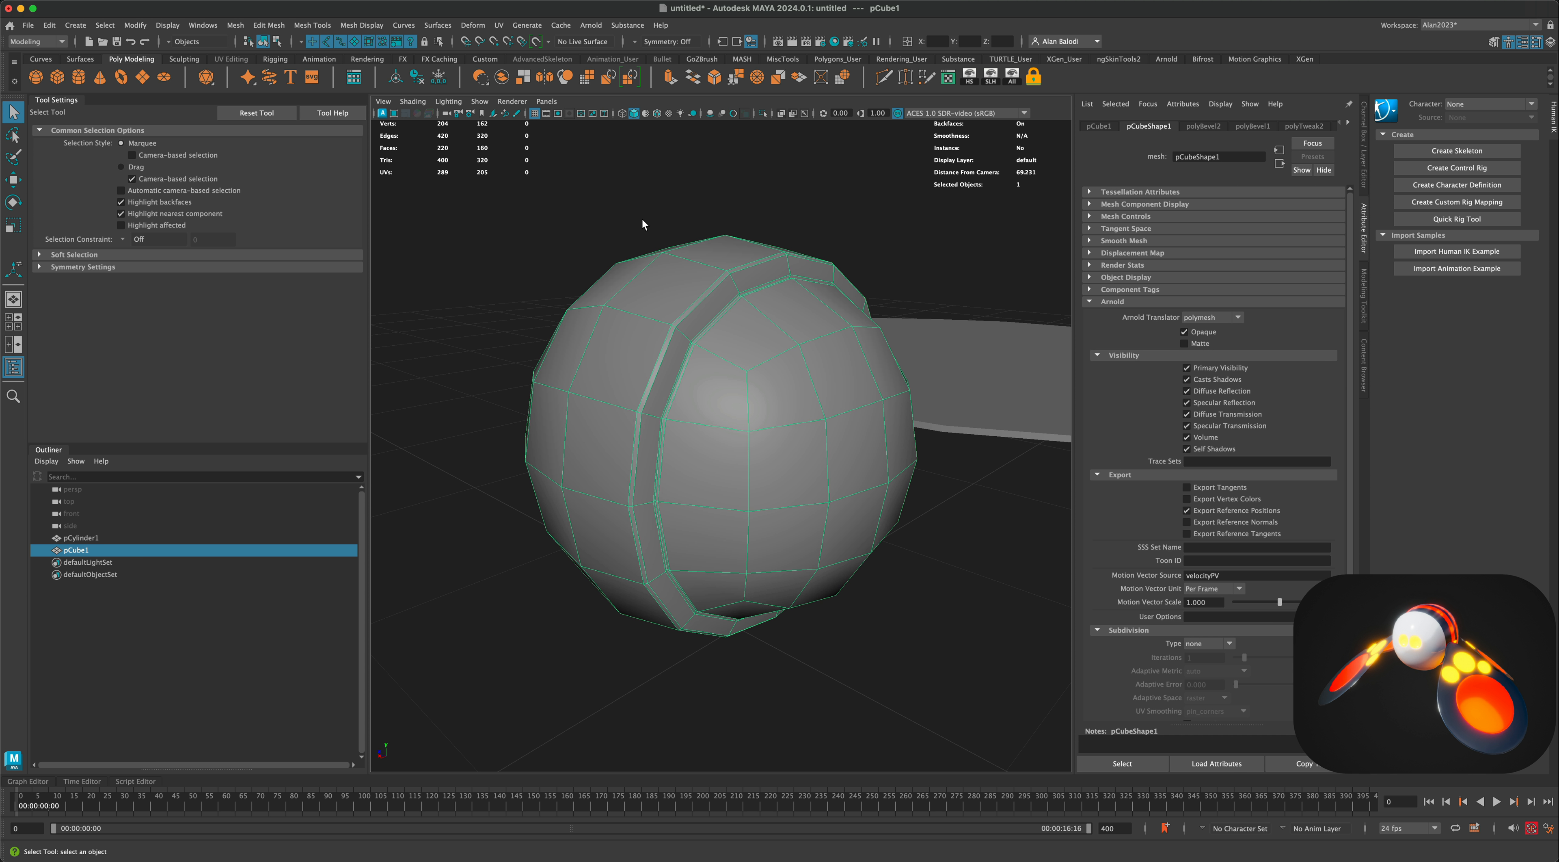
pyautogui.click(549, 270)
pyautogui.keyDown('alt'); pyautogui.moveTo(529, 302); pyautogui.dragTo(677, 365); pyautogui.keyUp('alt')
pyautogui.keyDown('alt'); pyautogui.moveTo(575, 339); pyautogui.dragTo(620, 346, button='right'); pyautogui.keyUp('alt')
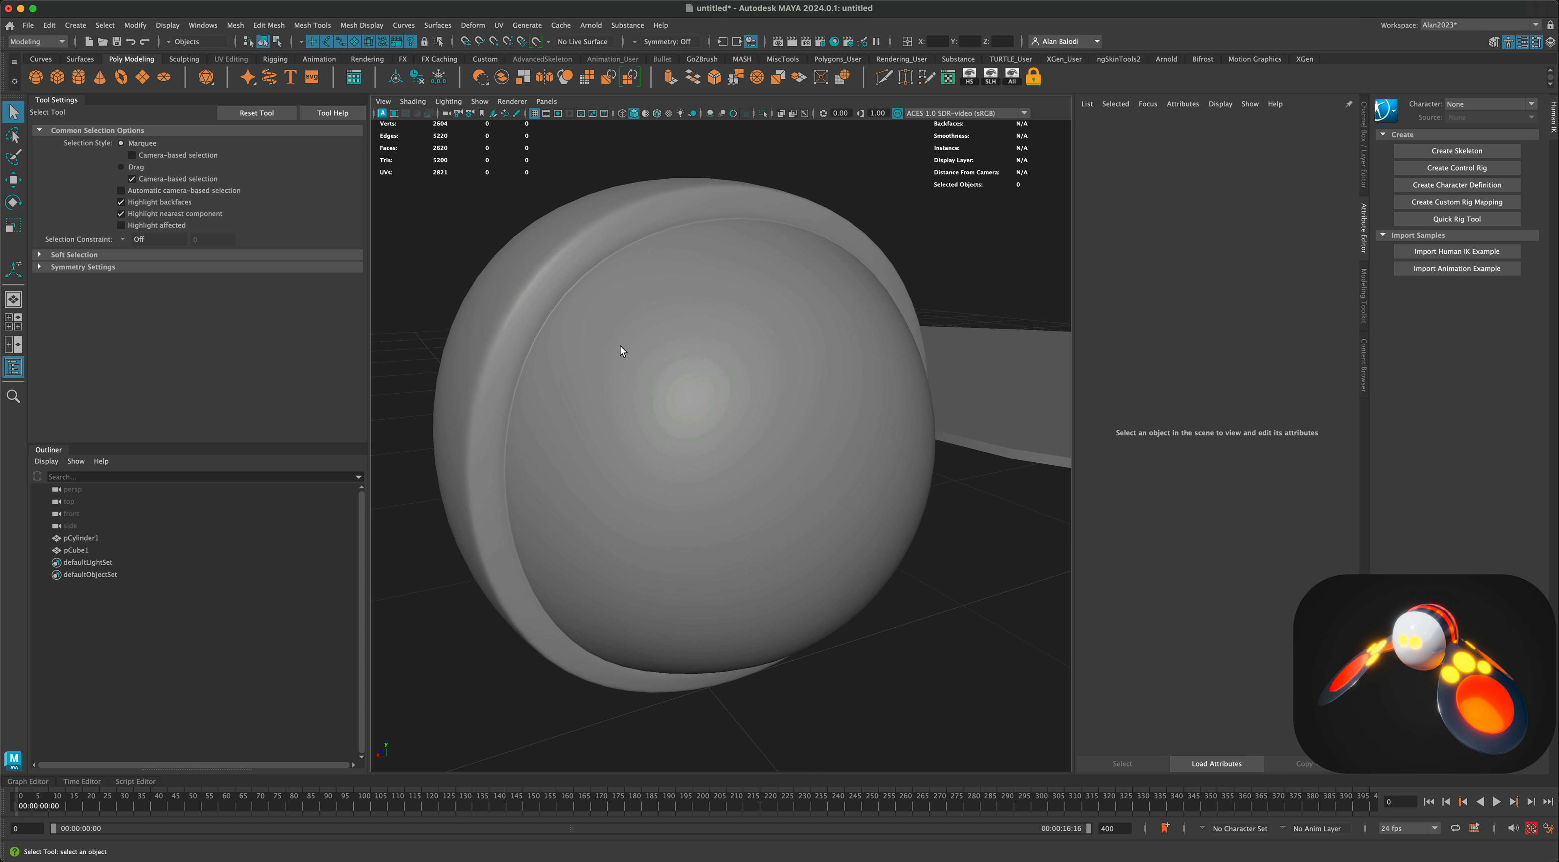
pyautogui.keyDown('alt'); pyautogui.moveTo(672, 534); pyautogui.dragTo(696, 327); pyautogui.keyUp('alt')
pyautogui.scroll(-4, 752, 349)
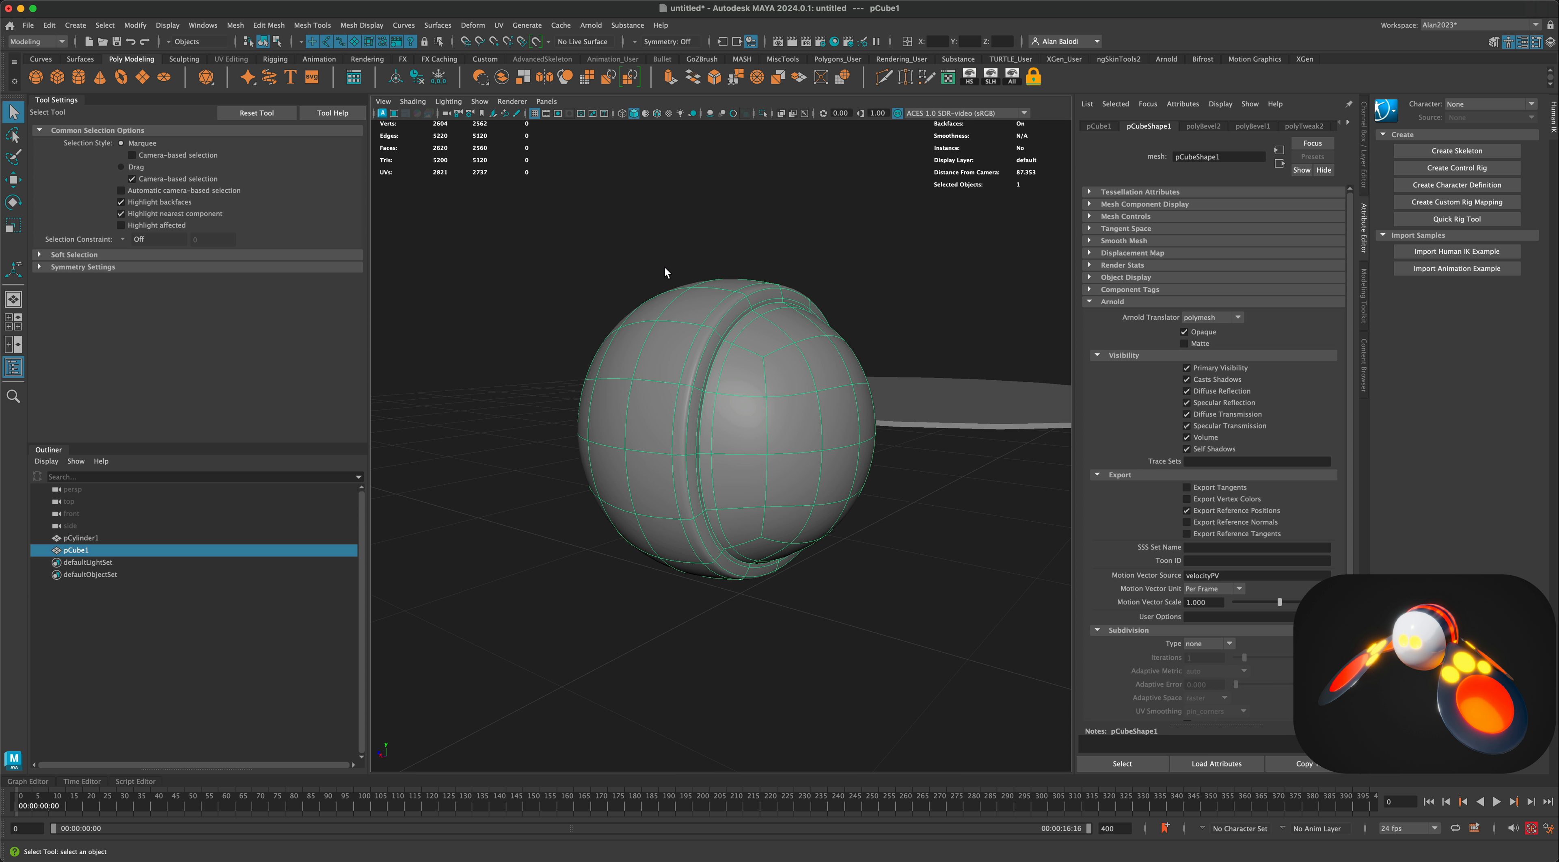
# Return the sphere to its unsmoothed display and turn the wireframe overlay back on.
pyautogui.press('1')
pyautogui.click(614, 251)
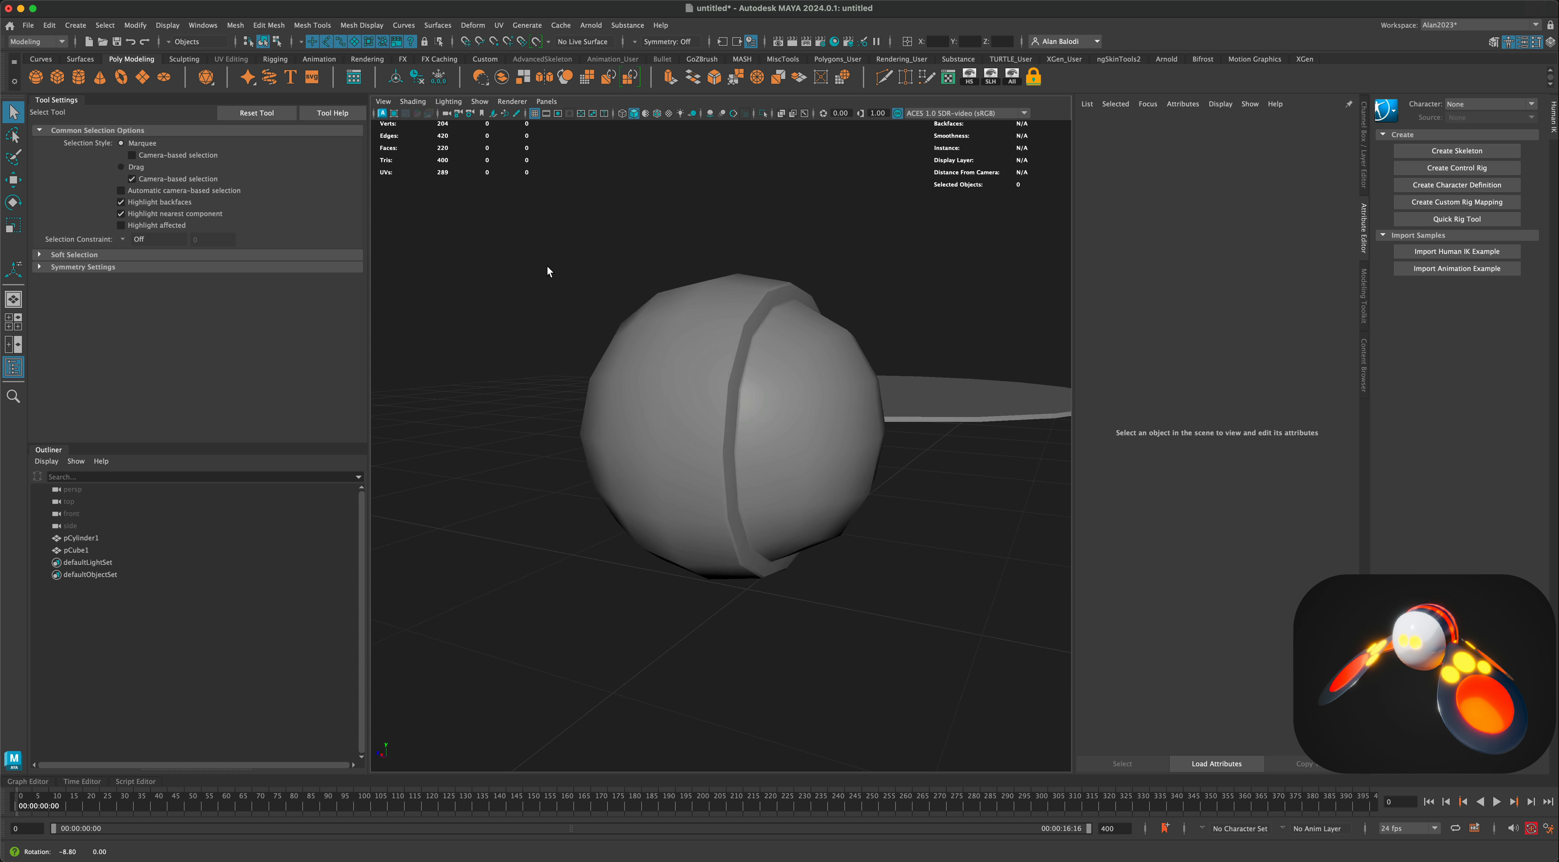
pyautogui.keyDown('alt'); pyautogui.moveTo(547, 266); pyautogui.dragTo(590, 269); pyautogui.keyUp('alt')
pyautogui.click(658, 113)
# Select the vertical edge loop on the sphere's side opposite the recessed section and scale it along Z.
pyautogui.moveTo(695, 352)
pyautogui.keyDown('alt'); pyautogui.mouseDown()
pyautogui.moveTo(647, 348)
pyautogui.moveTo(653, 421)
pyautogui.moveTo(644, 412)
pyautogui.moveTo(744, 397)
pyautogui.moveTo(708, 398)
pyautogui.moveTo(732, 380)
pyautogui.mouseUp(); pyautogui.keyUp('alt')
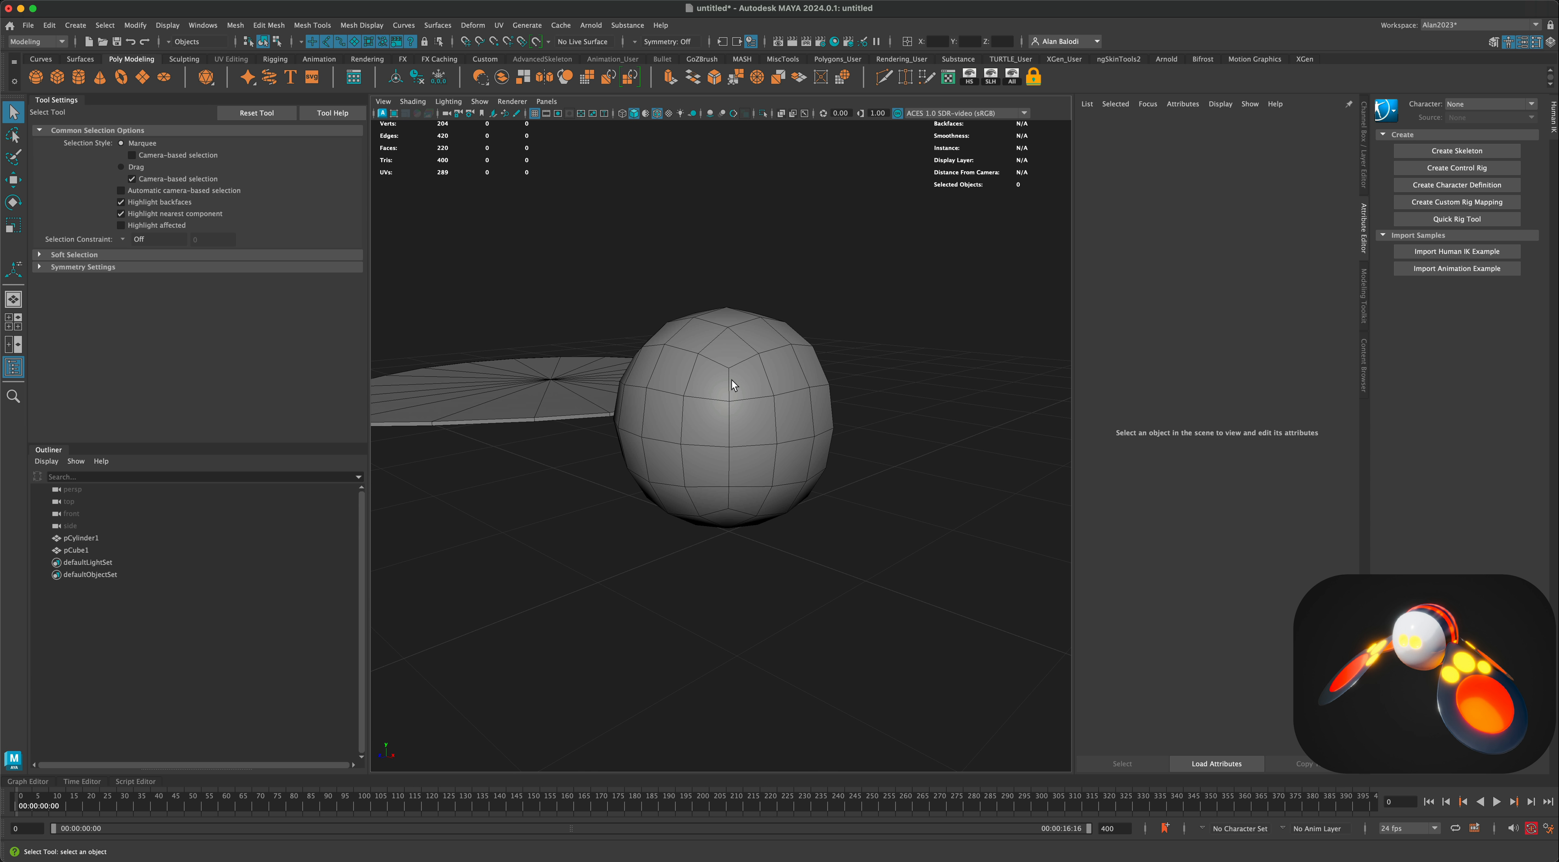
pyautogui.moveTo(733, 381); pyautogui.dragTo(734, 355, button='right')
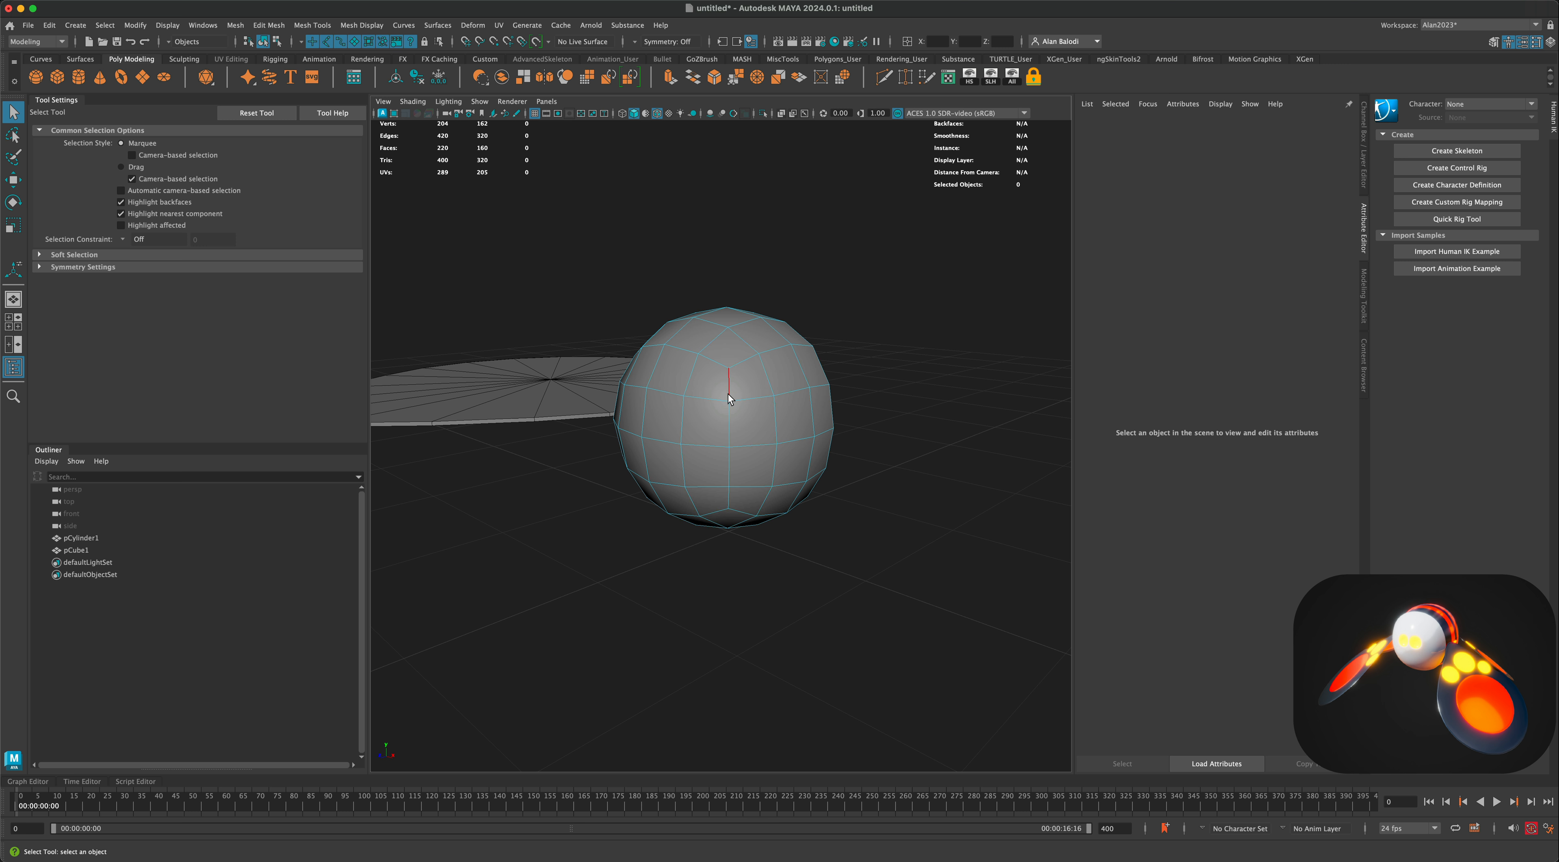
pyautogui.doubleClick(763, 379)
pyautogui.keyDown('alt'); pyautogui.moveTo(708, 401); pyautogui.dragTo(686, 400); pyautogui.keyUp('alt')
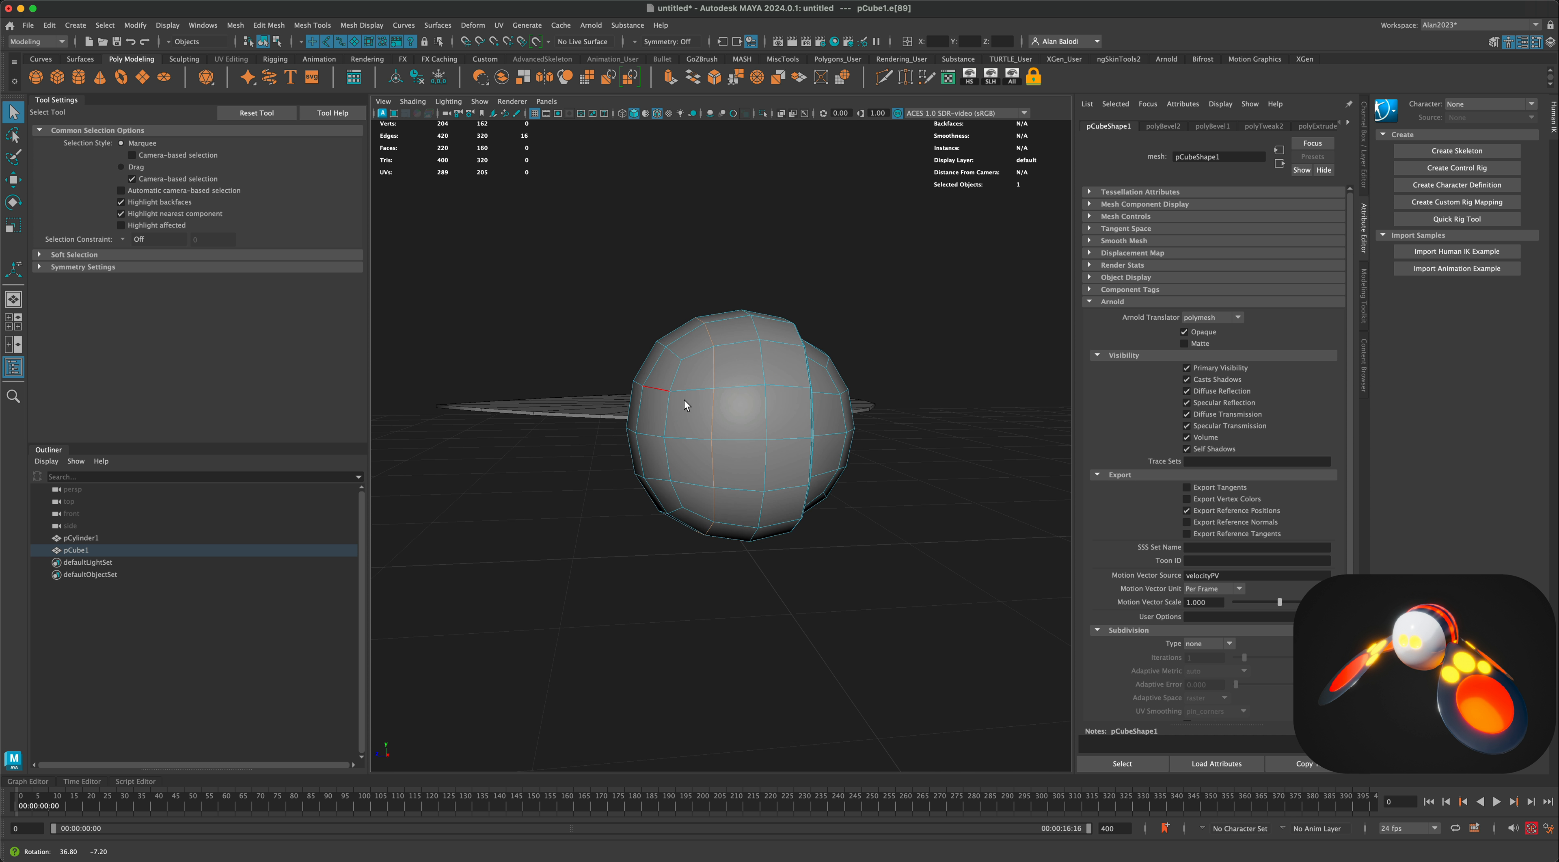
pyautogui.click(13, 226)
pyautogui.moveTo(672, 428); pyautogui.dragTo(720, 428)
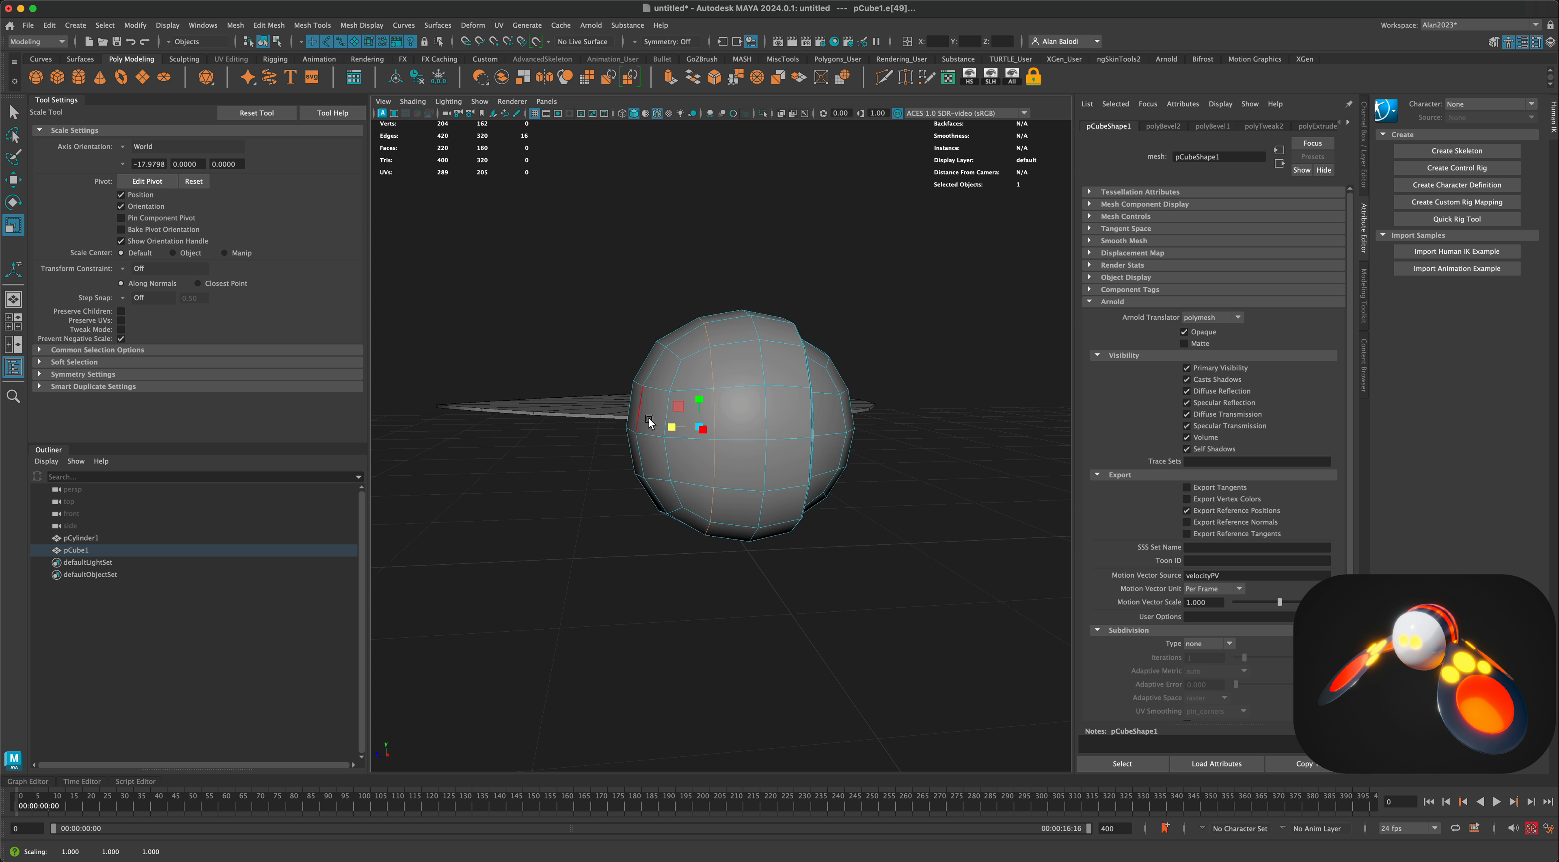
pyautogui.scroll(3, 668, 423)
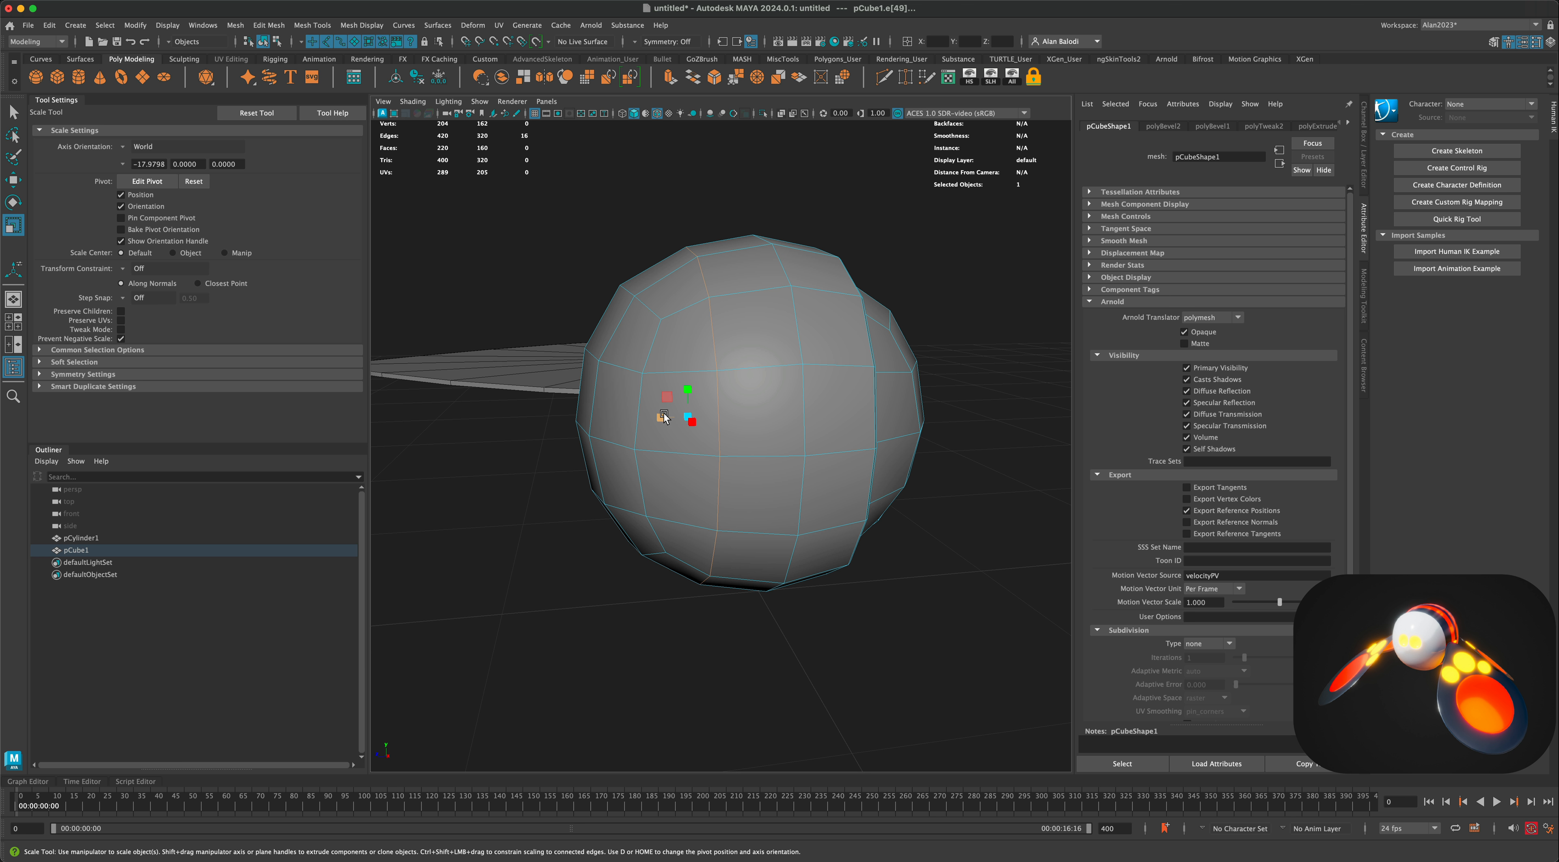
pyautogui.keyDown('alt'); pyautogui.moveTo(715, 397); pyautogui.dragTo(742, 511); pyautogui.keyUp('alt')
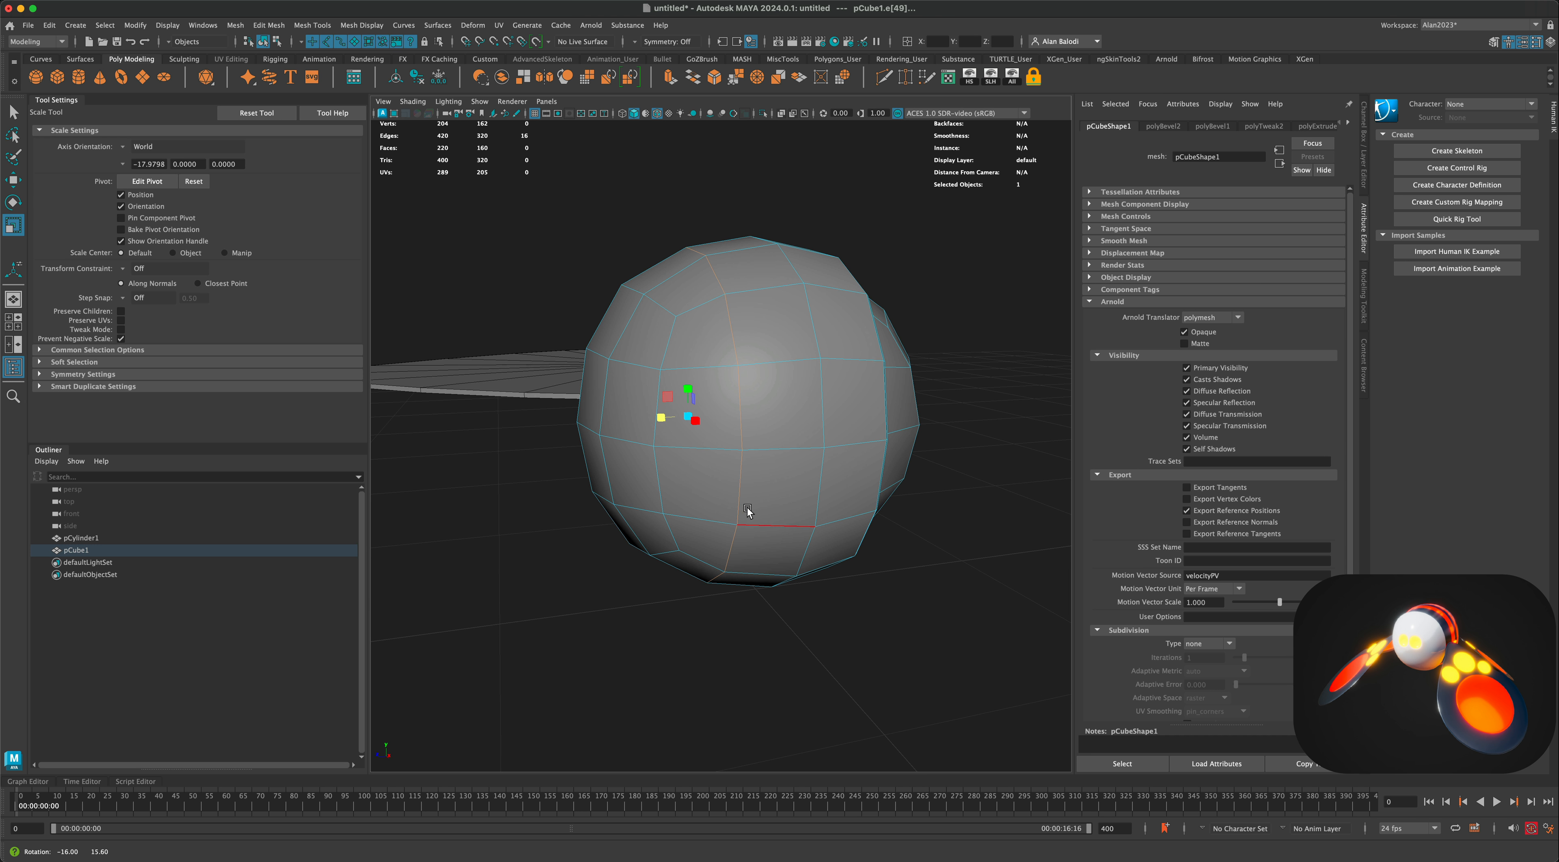
# Select the four central faces on the side opposite the recessed section and grow the face selection twice.
pyautogui.click(14, 112)
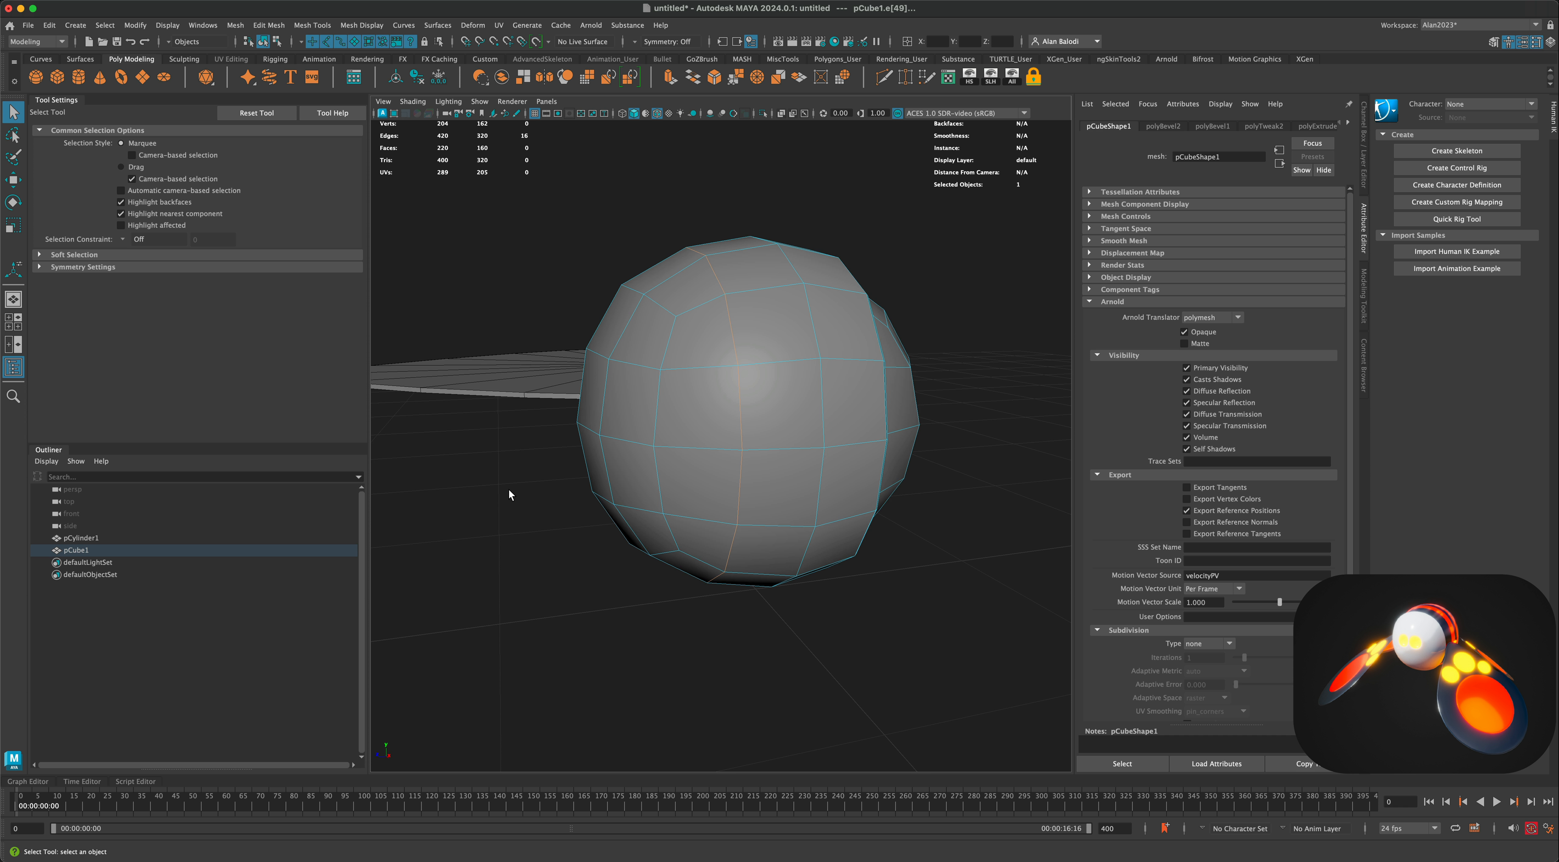
pyautogui.keyDown('alt'); pyautogui.moveTo(512, 491); pyautogui.dragTo(682, 409); pyautogui.keyUp('alt')
pyautogui.moveTo(682, 405); pyautogui.dragTo(687, 437, button='right')
pyautogui.click(665, 411)
pyautogui.keyDown('shift'); pyautogui.click(668, 454); pyautogui.keyUp('shift')
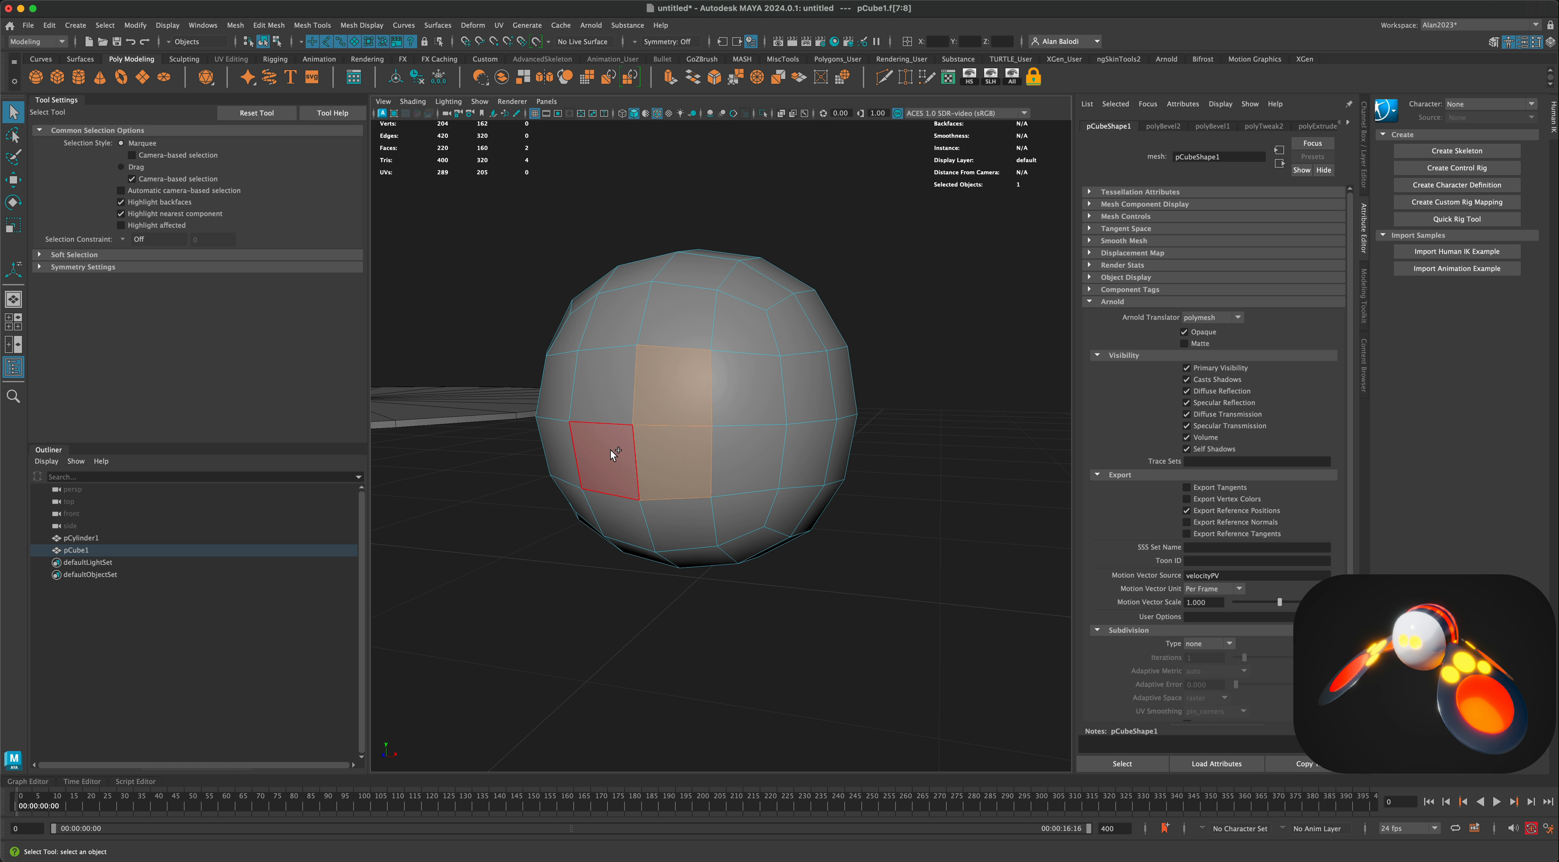
pyautogui.keyDown('shift'); pyautogui.click(610, 449); pyautogui.keyUp('shift')
pyautogui.keyDown('shift'); pyautogui.click(610, 398); pyautogui.keyUp('shift')
pyautogui.keyDown('alt'); pyautogui.moveTo(536, 560); pyautogui.dragTo(504, 559); pyautogui.keyUp('alt')
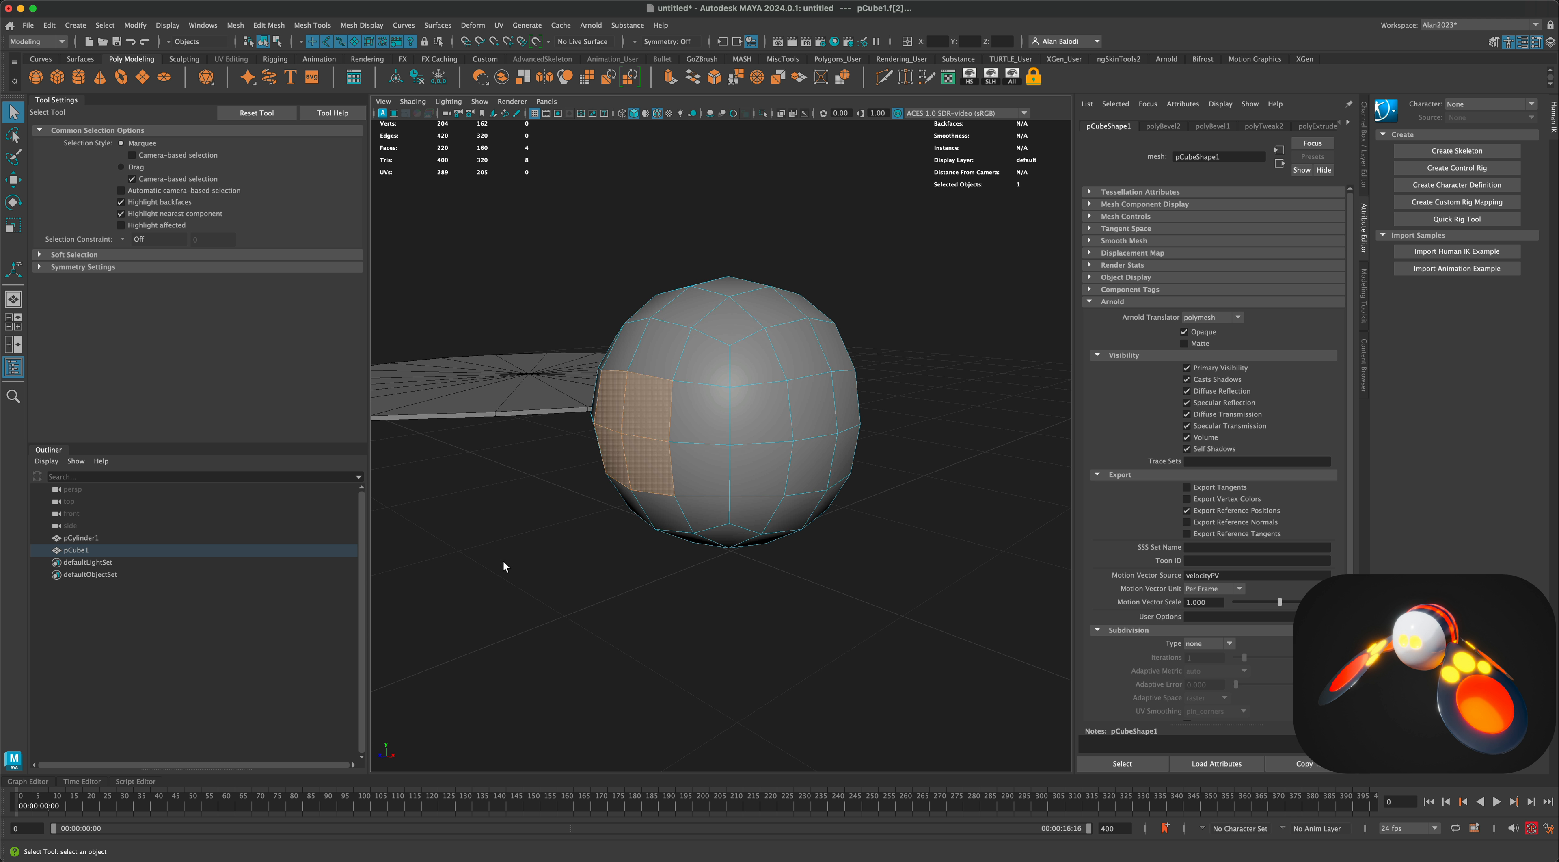
pyautogui.hotkey('shift', '.')
pyautogui.hotkey('shift', '.')
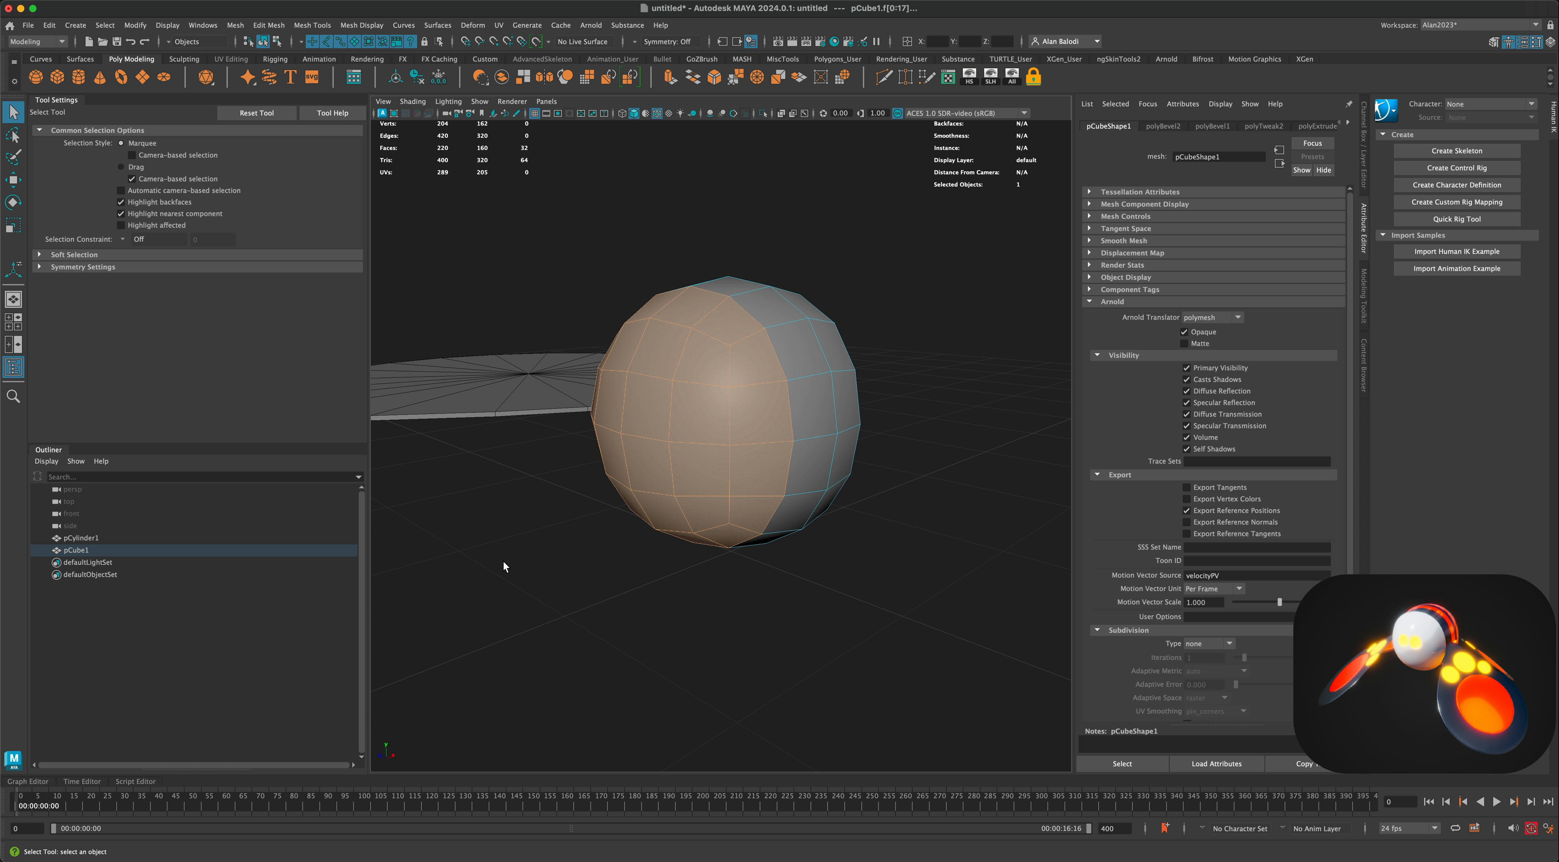
# Move the selected cap faces outward along Z, away from the beveled seam.
pyautogui.keyDown('alt'); pyautogui.moveTo(553, 562); pyautogui.dragTo(569, 558); pyautogui.keyUp('alt')
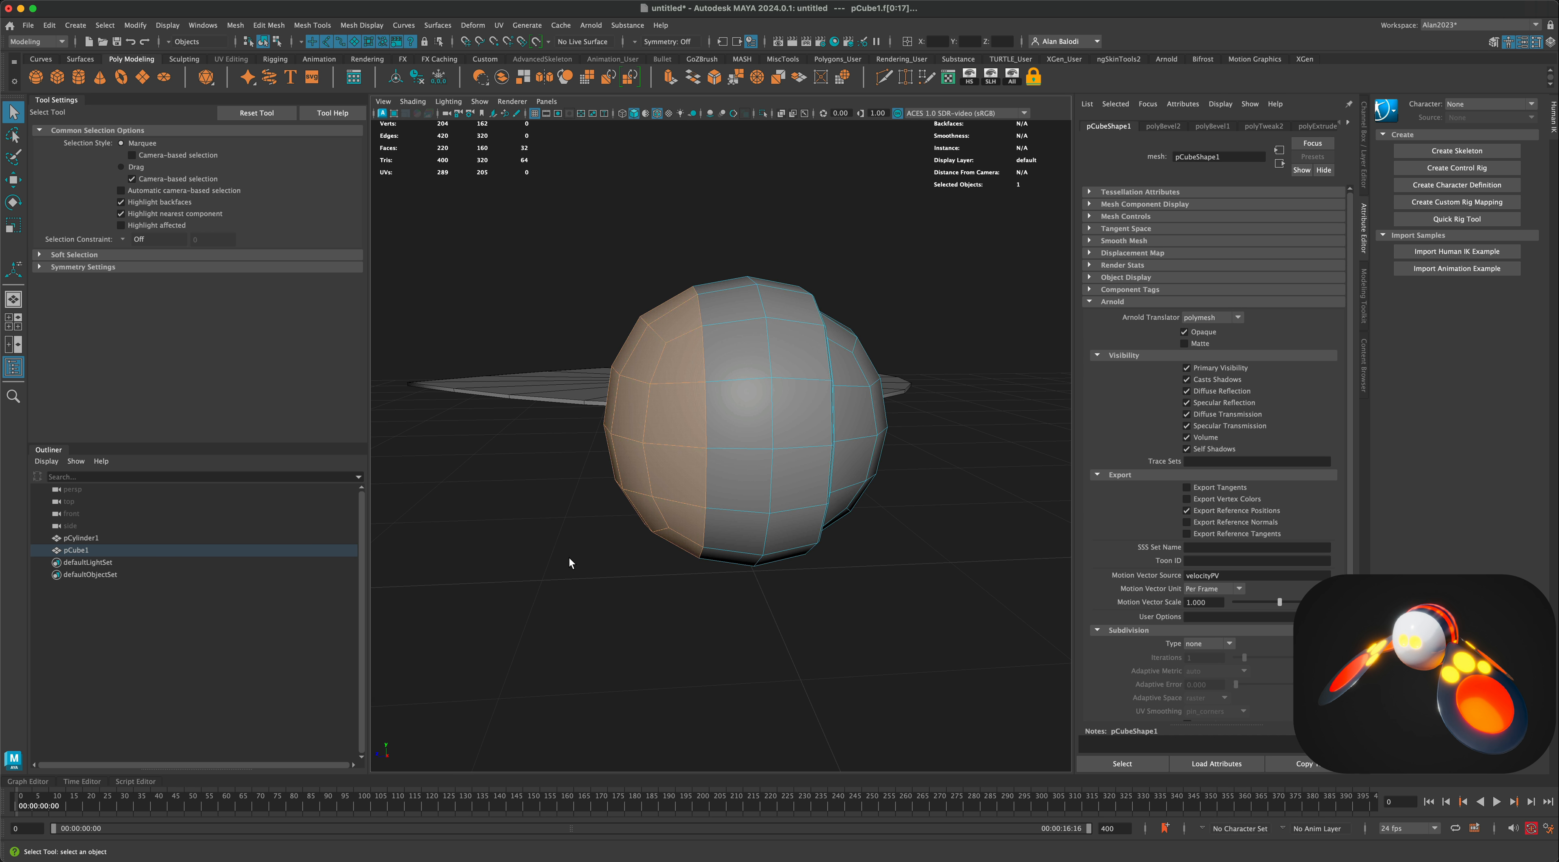
pyautogui.click(13, 225)
pyautogui.keyDown('alt'); pyautogui.moveTo(645, 423); pyautogui.dragTo(604, 422); pyautogui.keyUp('alt')
pyautogui.click(12, 181)
pyautogui.moveTo(519, 218)
pyautogui.keyDown('alt'); pyautogui.mouseDown()
pyautogui.moveTo(561, 216)
pyautogui.moveTo(522, 222)
pyautogui.mouseUp(); pyautogui.keyUp('alt')
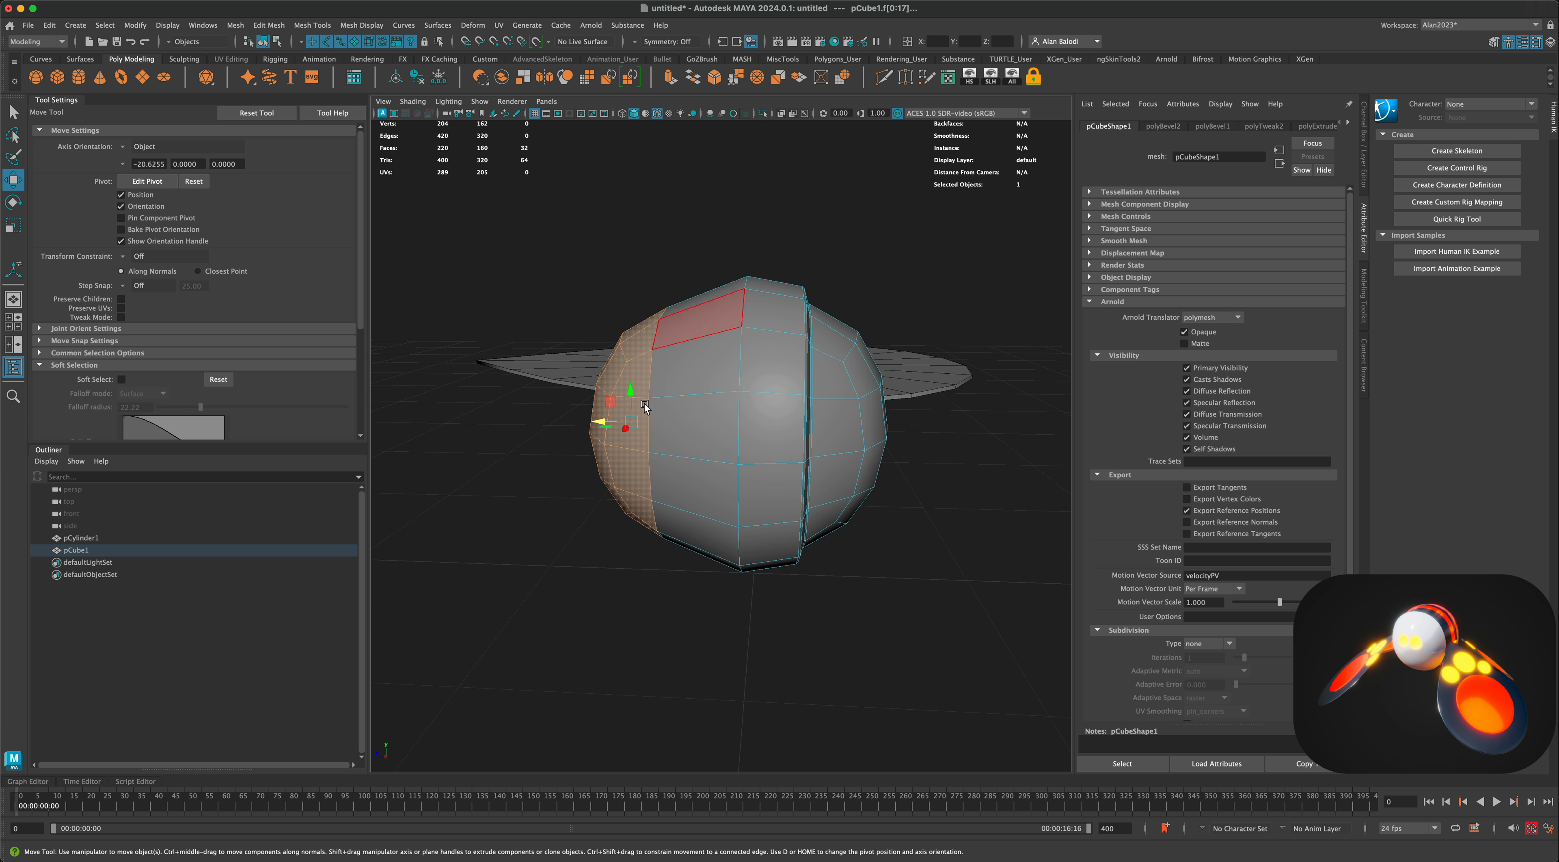
# Extrude the selected cap faces outward with a local Z translation of about 2.6.
pyautogui.keyDown('alt'); pyautogui.moveTo(645, 407); pyautogui.dragTo(648, 556); pyautogui.keyUp('alt')
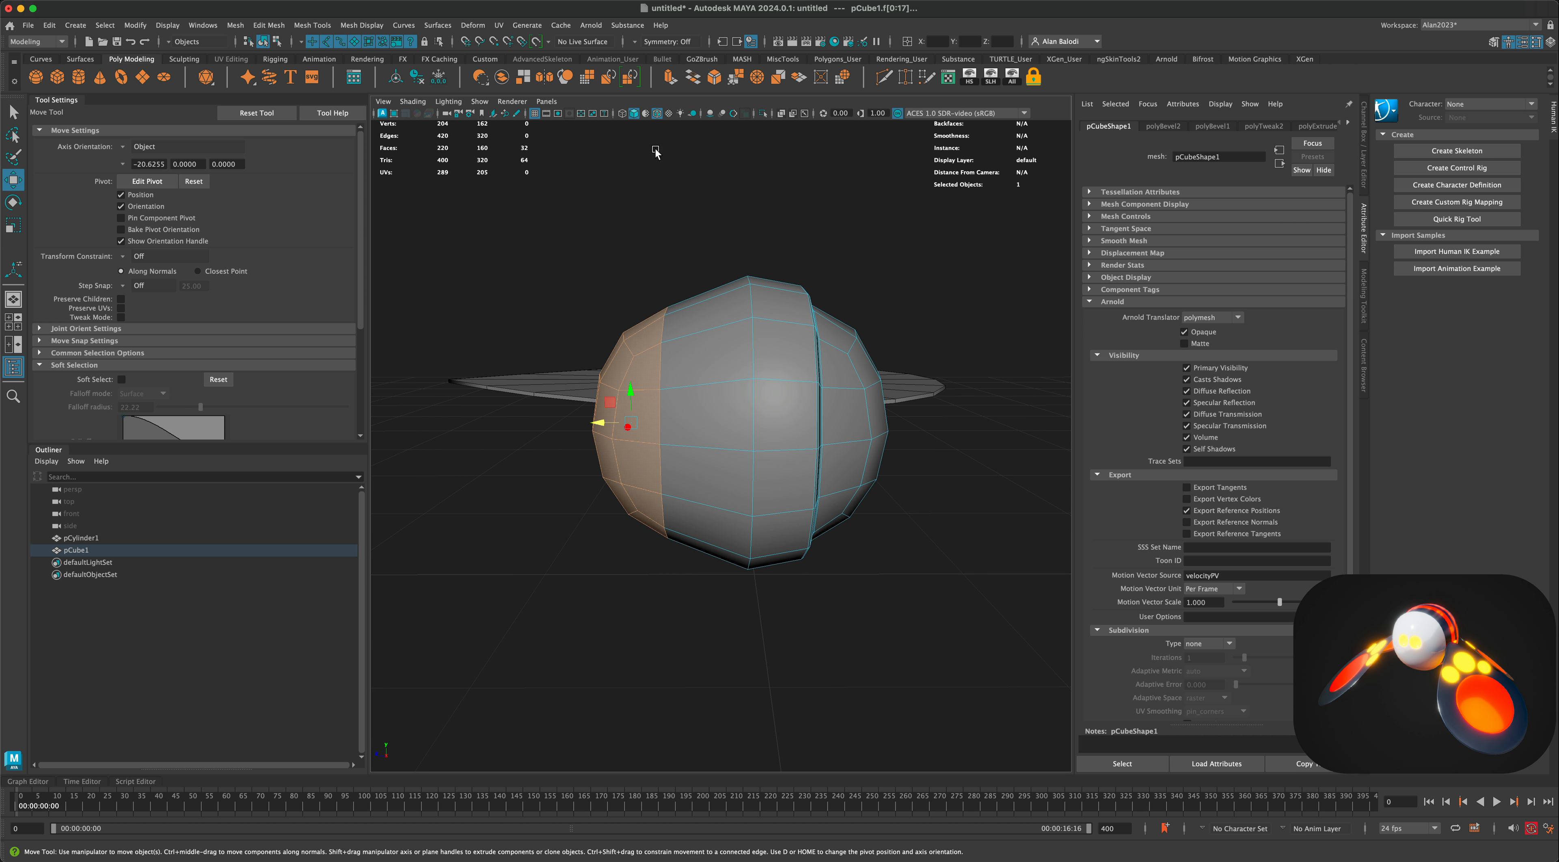
pyautogui.click(668, 82)
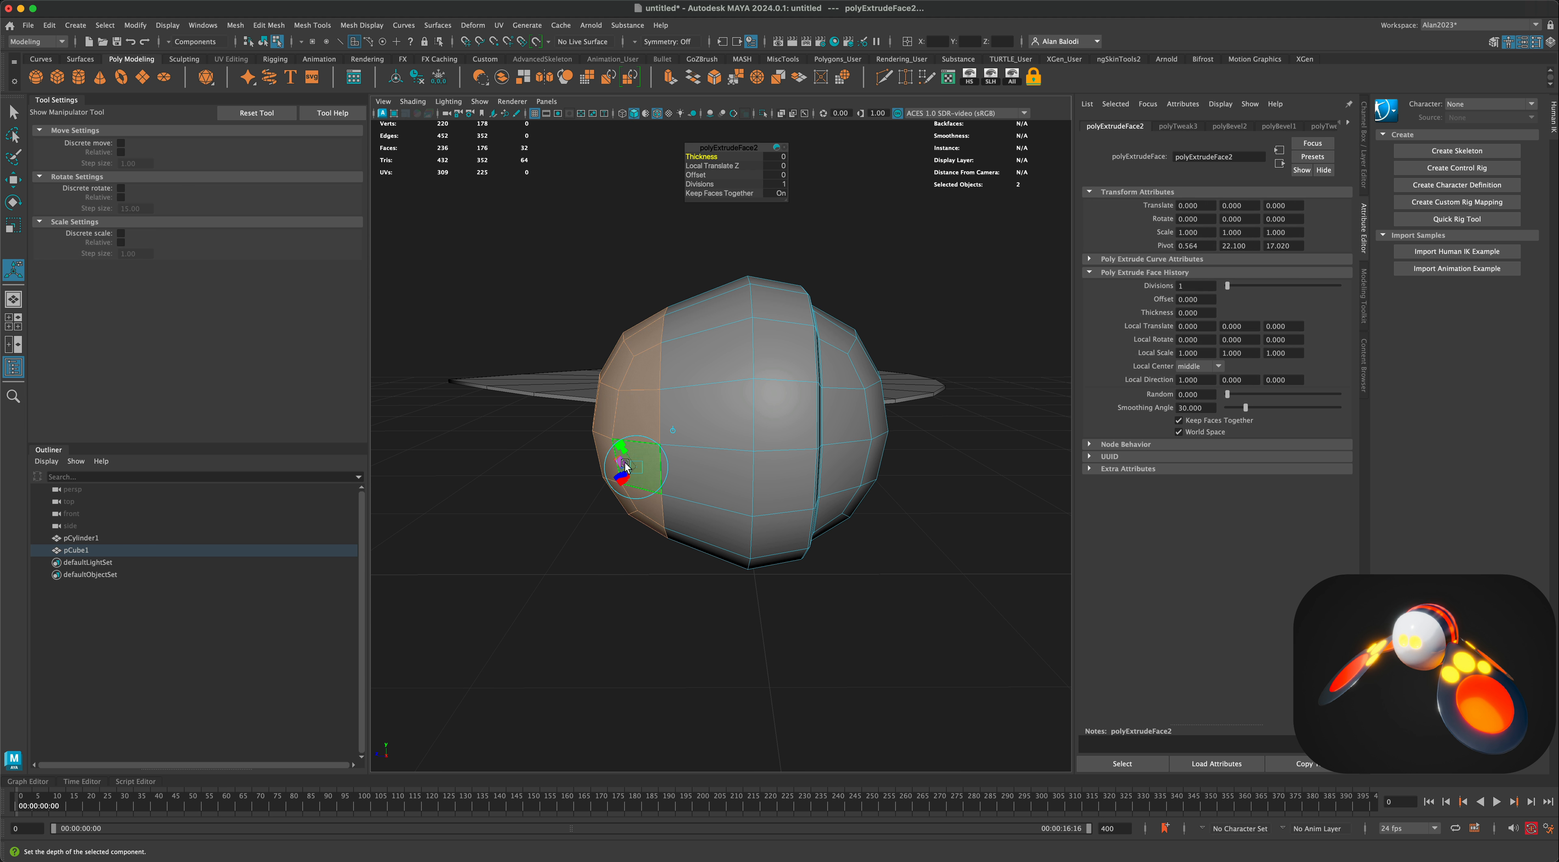
pyautogui.keyDown('alt'); pyautogui.moveTo(611, 472); pyautogui.dragTo(613, 546); pyautogui.keyUp('alt')
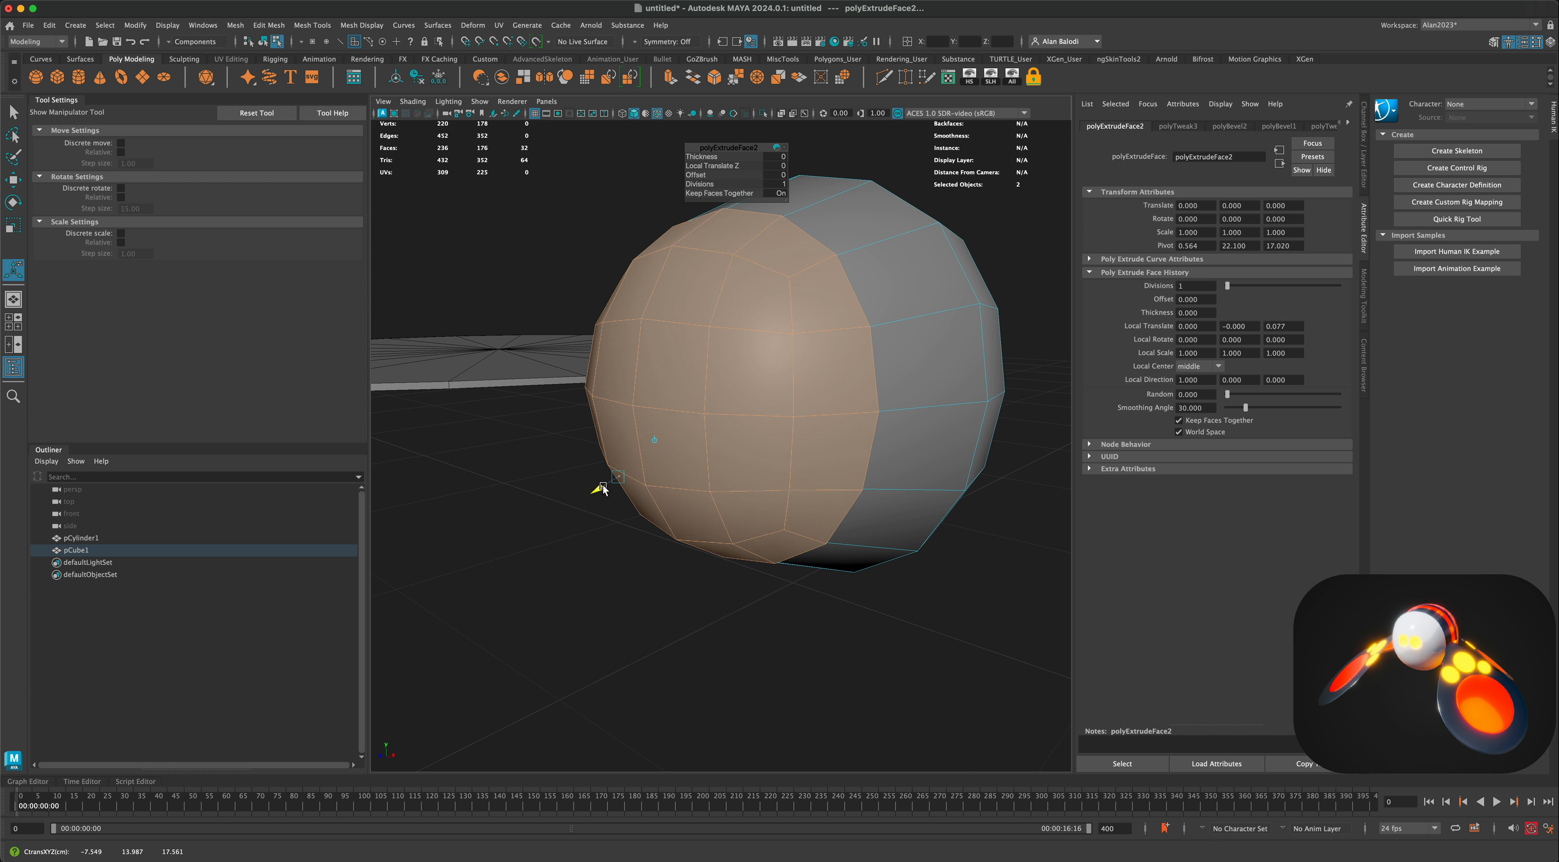
pyautogui.moveTo(596, 493); pyautogui.dragTo(576, 507)
pyautogui.scroll(-5, 571, 588)
pyautogui.keyDown('alt'); pyautogui.moveTo(571, 588); pyautogui.dragTo(632, 447); pyautogui.keyUp('alt')
# Select the edge loop around the extruded cap's rim and bevel it with a fraction of 0.1.
pyautogui.rightClick(667, 388)
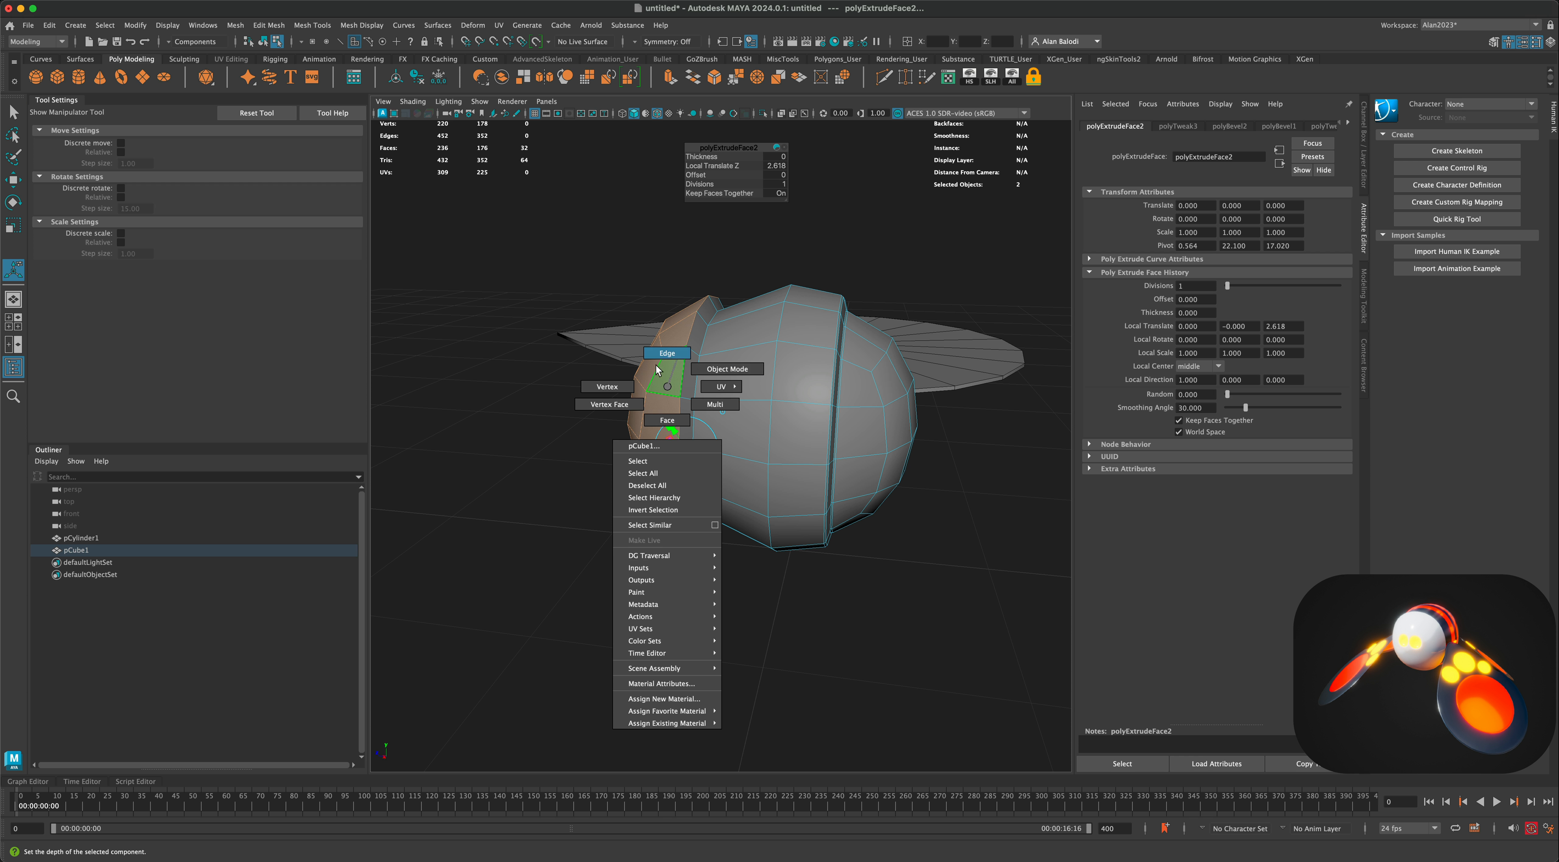
pyautogui.click(683, 368)
pyautogui.keyDown('alt'); pyautogui.moveTo(557, 511); pyautogui.dragTo(546, 503); pyautogui.keyUp('alt')
pyautogui.doubleClick(661, 406)
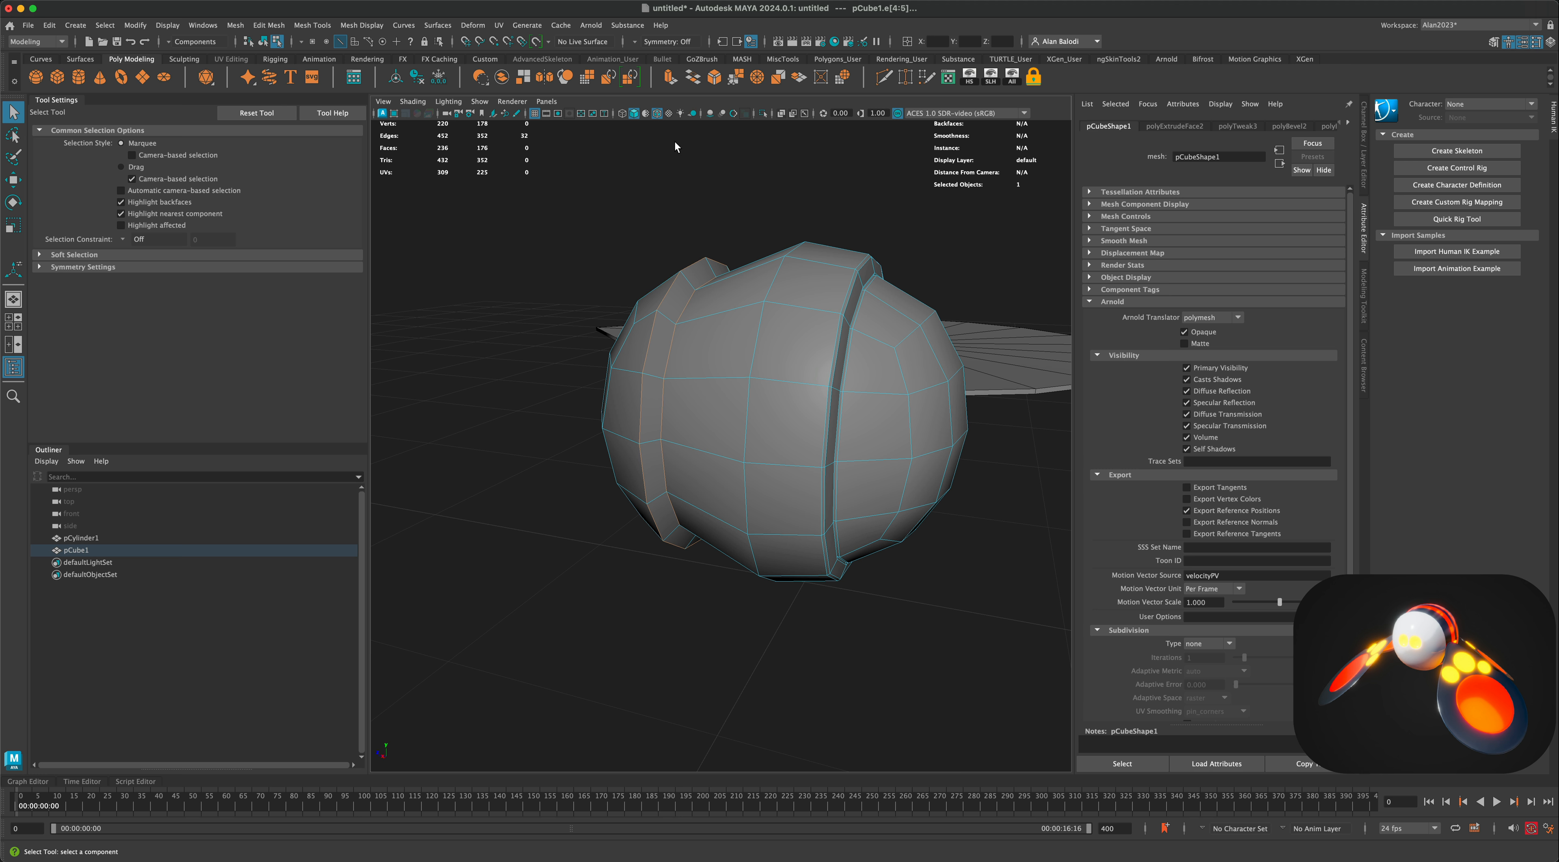
pyautogui.click(715, 79)
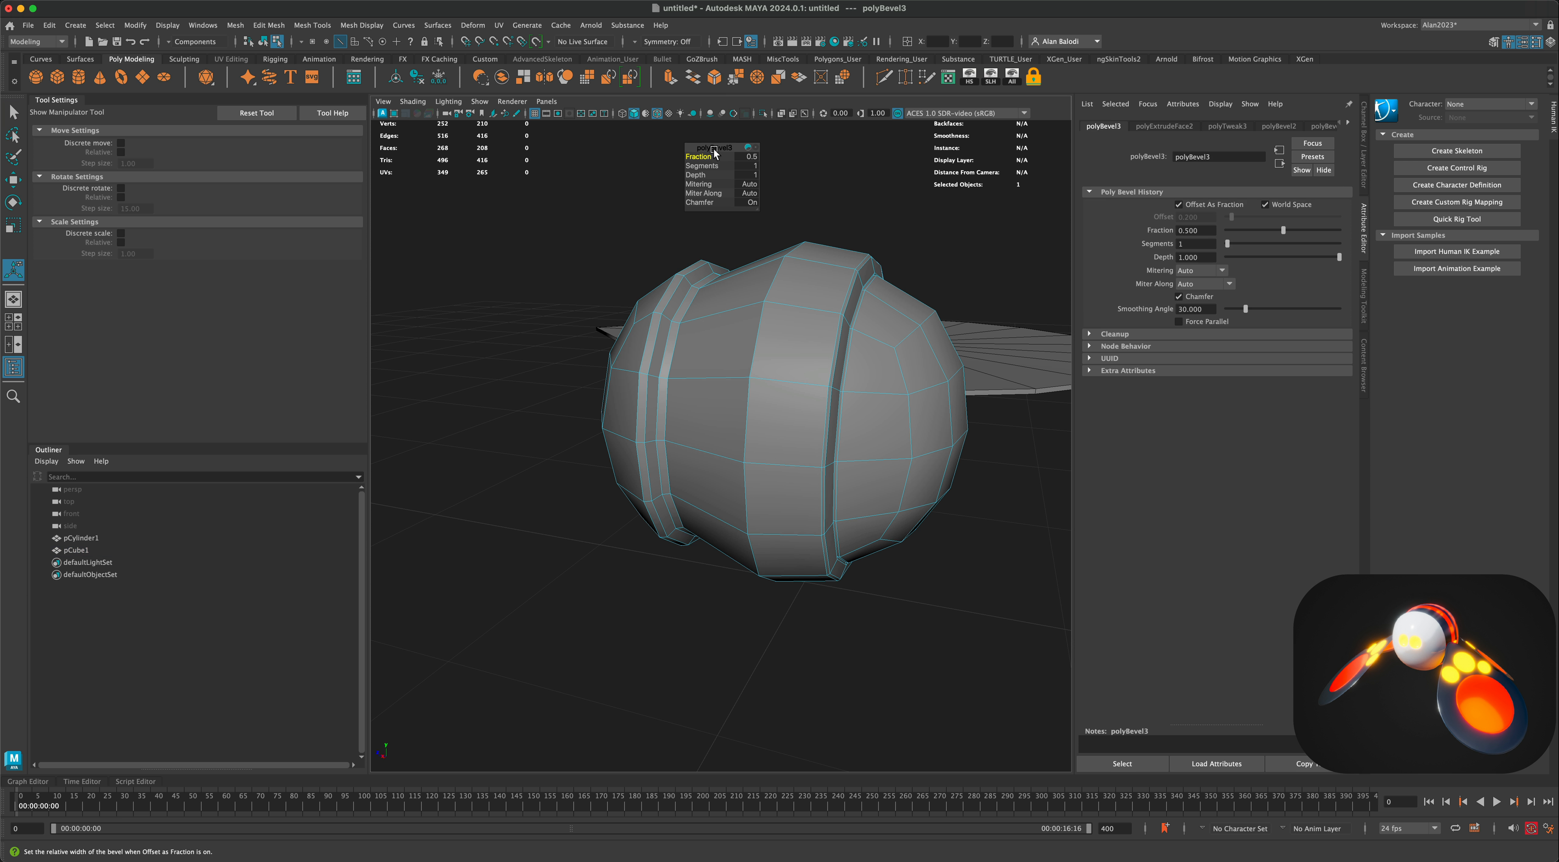
pyautogui.moveTo(712, 156); pyautogui.dragTo(711, 156)
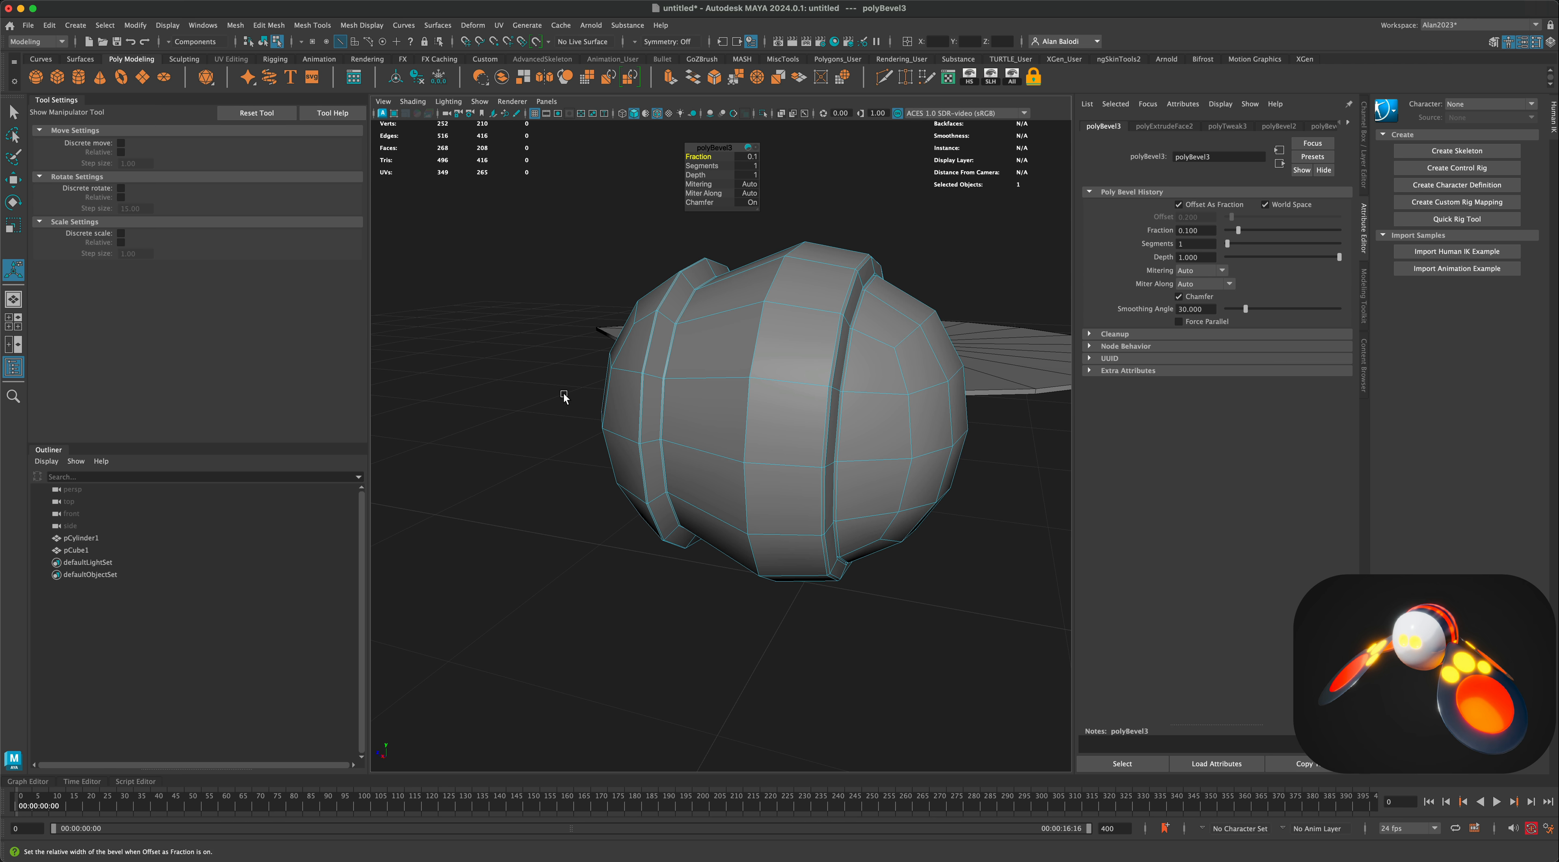
# Return the sphere to object mode and display it with smooth mesh preview.
pyautogui.keyDown('alt'); pyautogui.moveTo(563, 396); pyautogui.dragTo(711, 396); pyautogui.keyUp('alt')
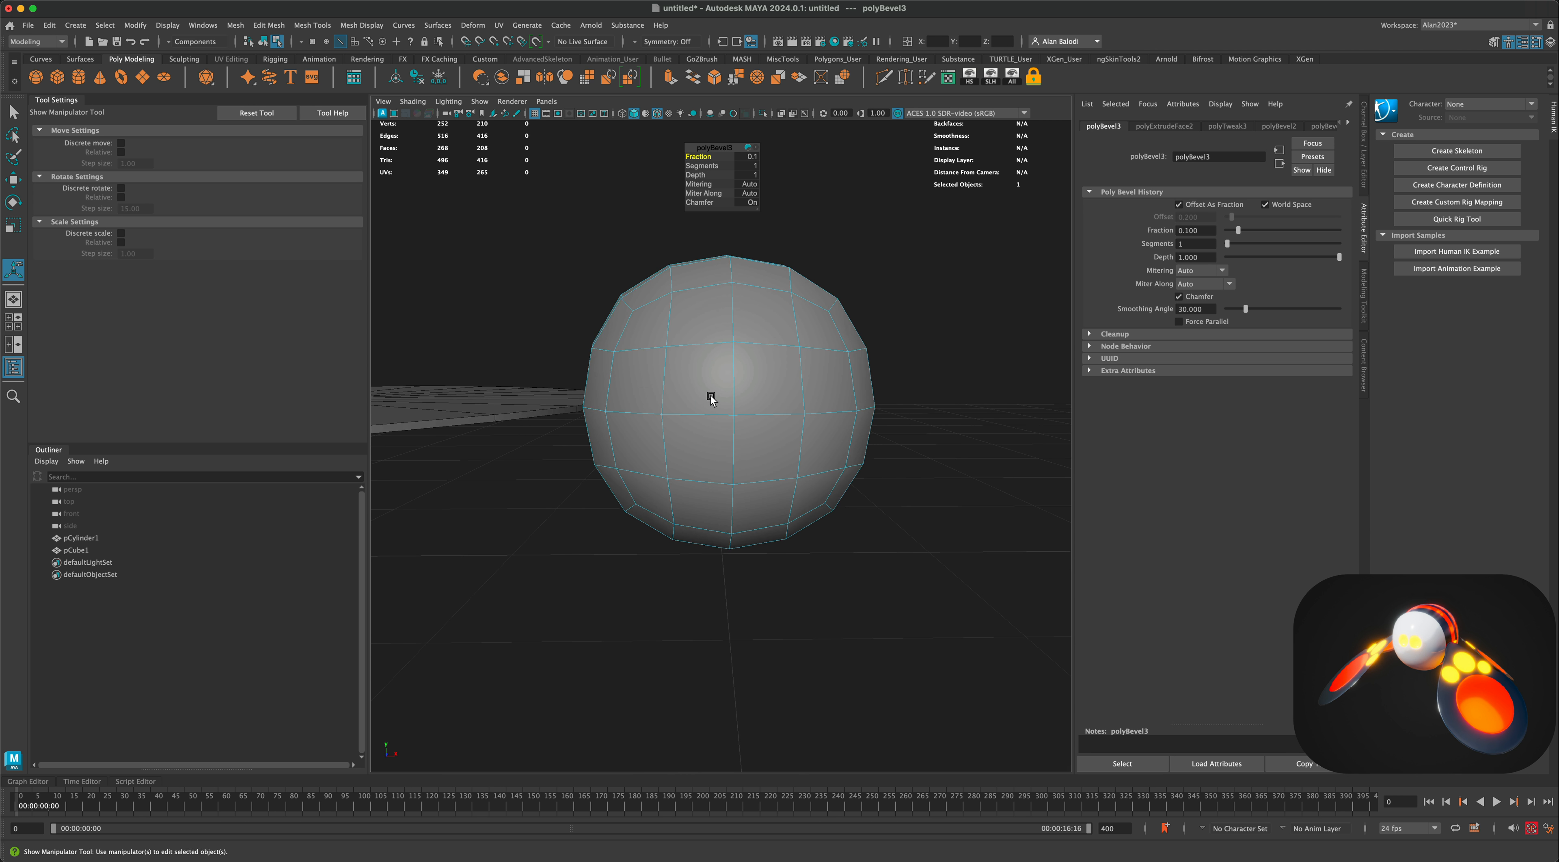
pyautogui.moveTo(711, 396); pyautogui.dragTo(758, 382, button='right')
pyautogui.keyDown('alt'); pyautogui.moveTo(961, 382); pyautogui.dragTo(781, 441); pyautogui.keyUp('alt')
pyautogui.click(779, 404)
pyautogui.press('3')
pyautogui.rightClick(767, 397)
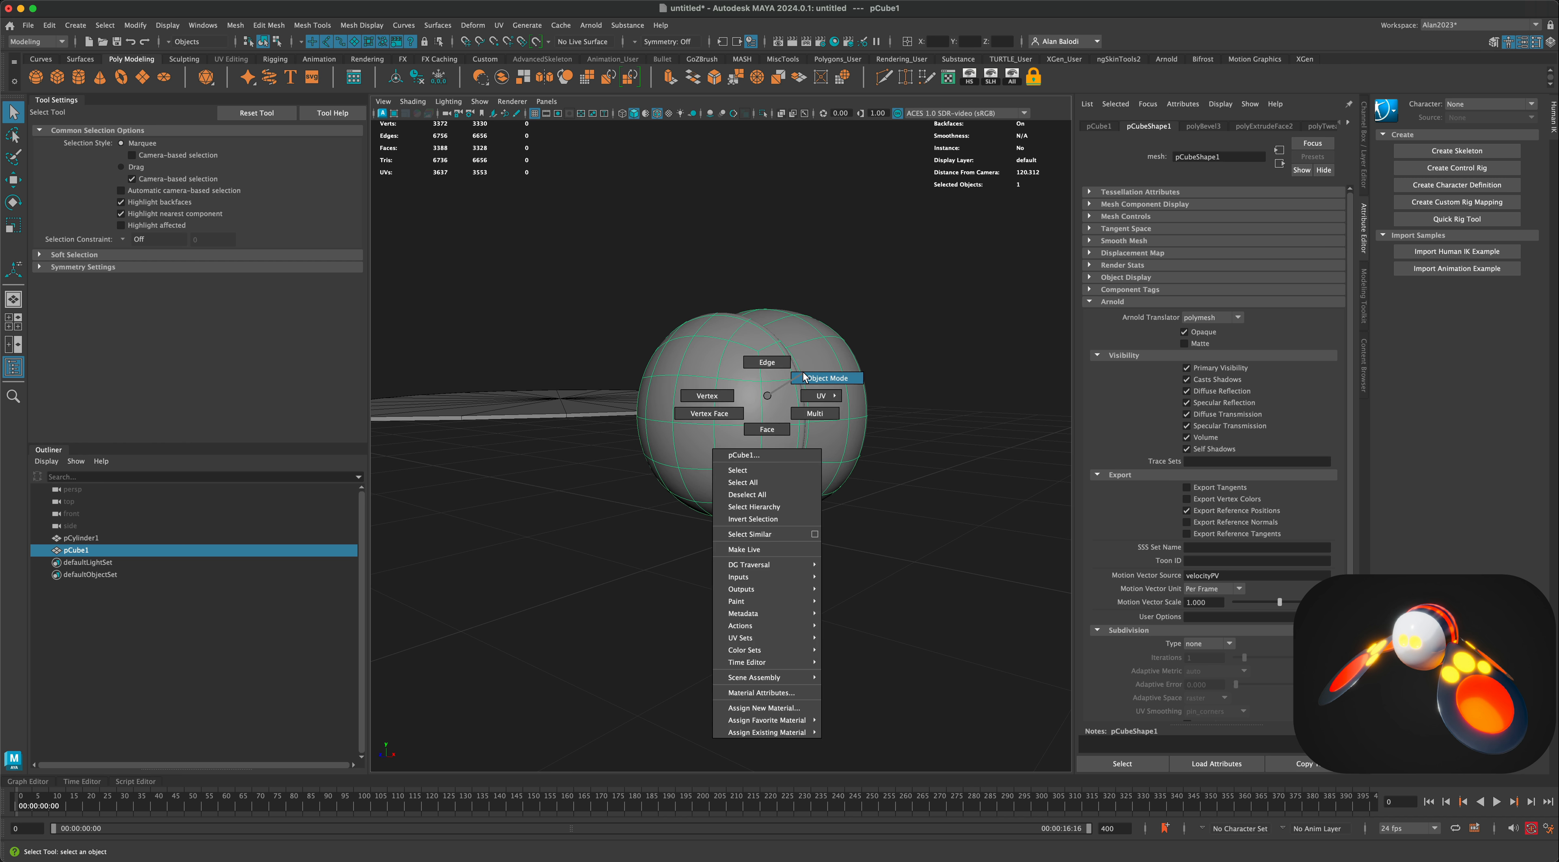
pyautogui.click(908, 415)
# Set the sphere's Translate X, Y and Z to 0.
pyautogui.keyDown('alt'); pyautogui.moveTo(907, 415); pyautogui.dragTo(867, 465); pyautogui.keyUp('alt')
pyautogui.keyDown('alt'); pyautogui.moveTo(765, 444); pyautogui.dragTo(840, 412); pyautogui.keyUp('alt')
pyautogui.click(760, 418)
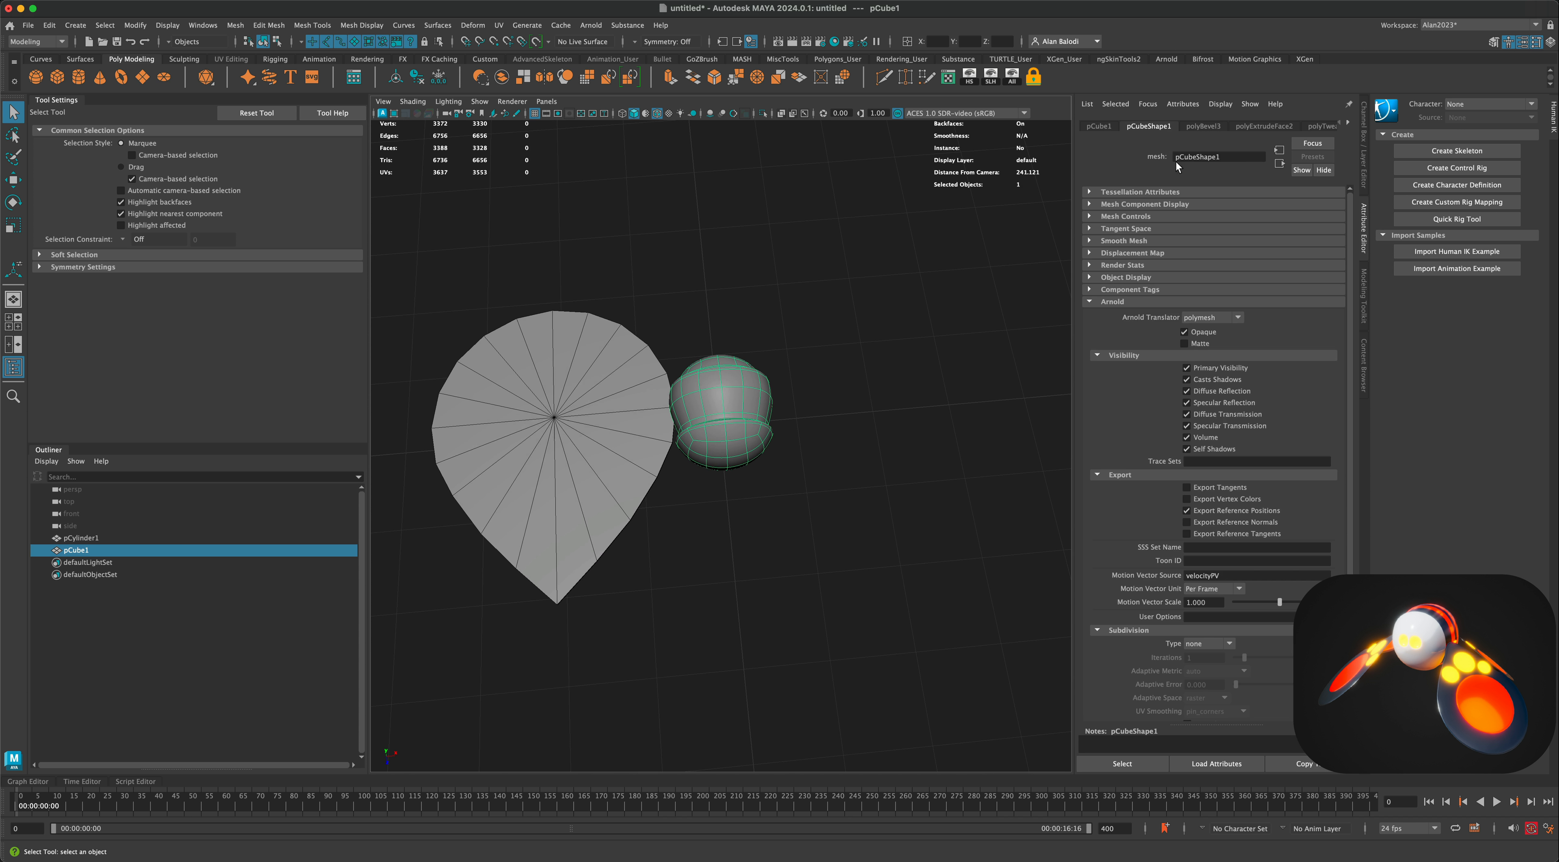
pyautogui.click(1366, 168)
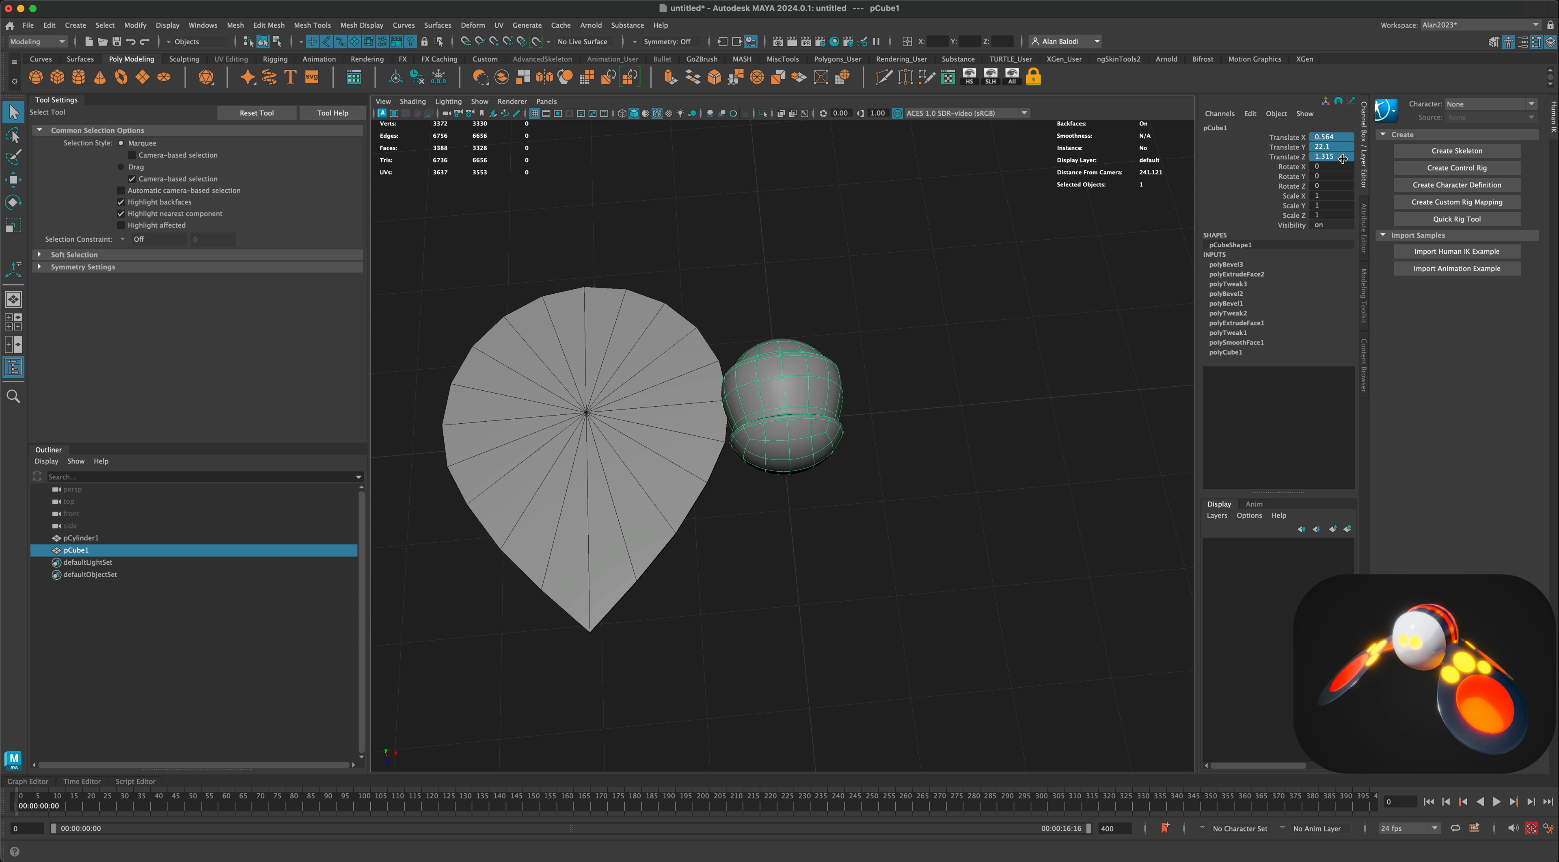
pyautogui.press('Return')
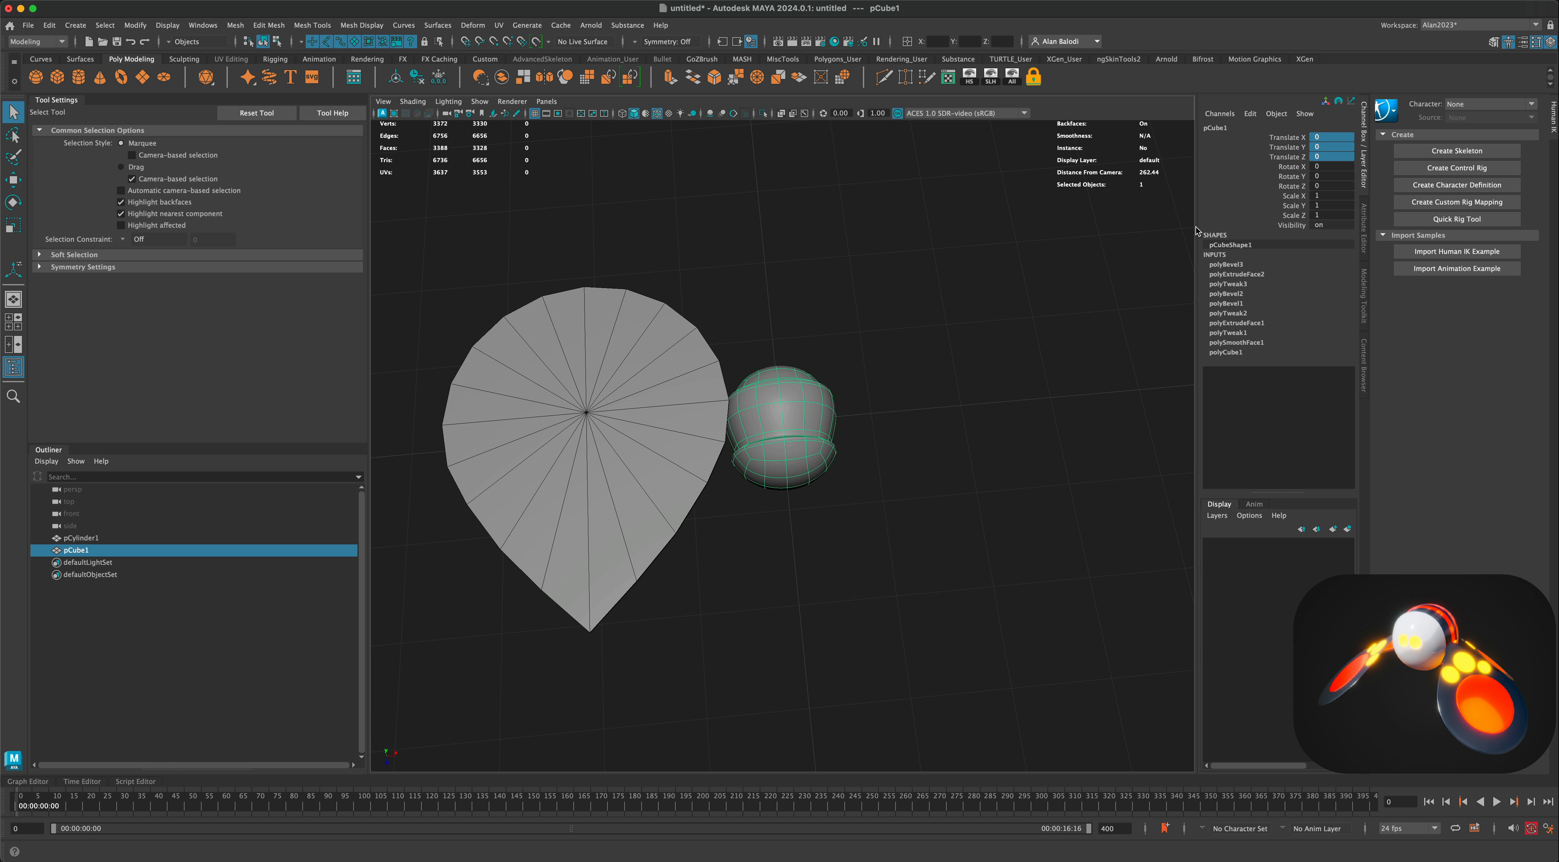
# Select the teardrop piece and set its Translate X, Y and Z to 0.
pyautogui.keyDown('alt'); pyautogui.moveTo(870, 485); pyautogui.dragTo(869, 433); pyautogui.keyUp('alt')
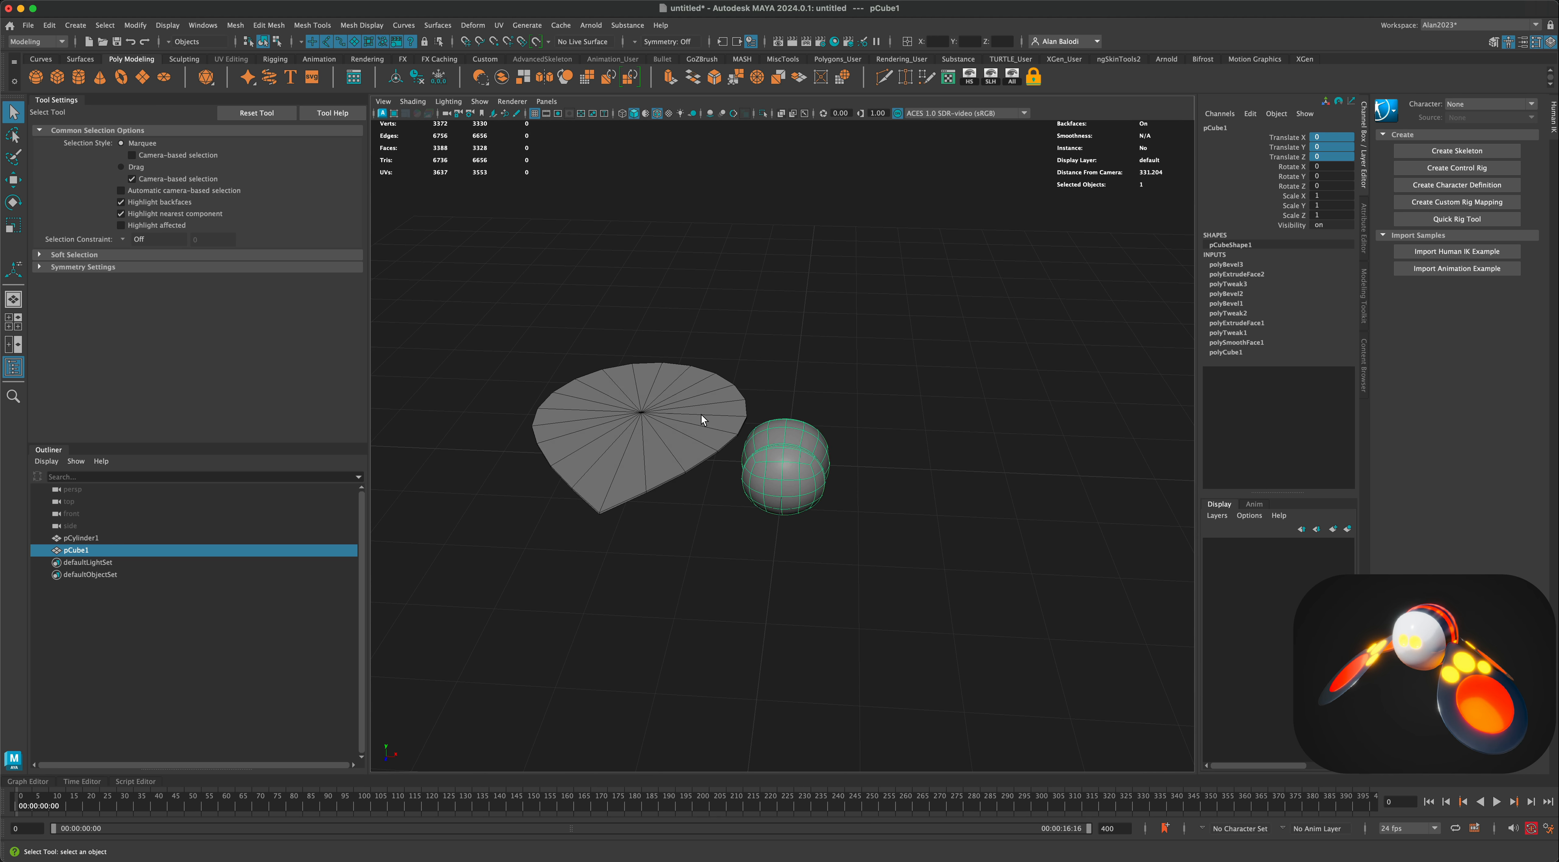
pyautogui.click(696, 421)
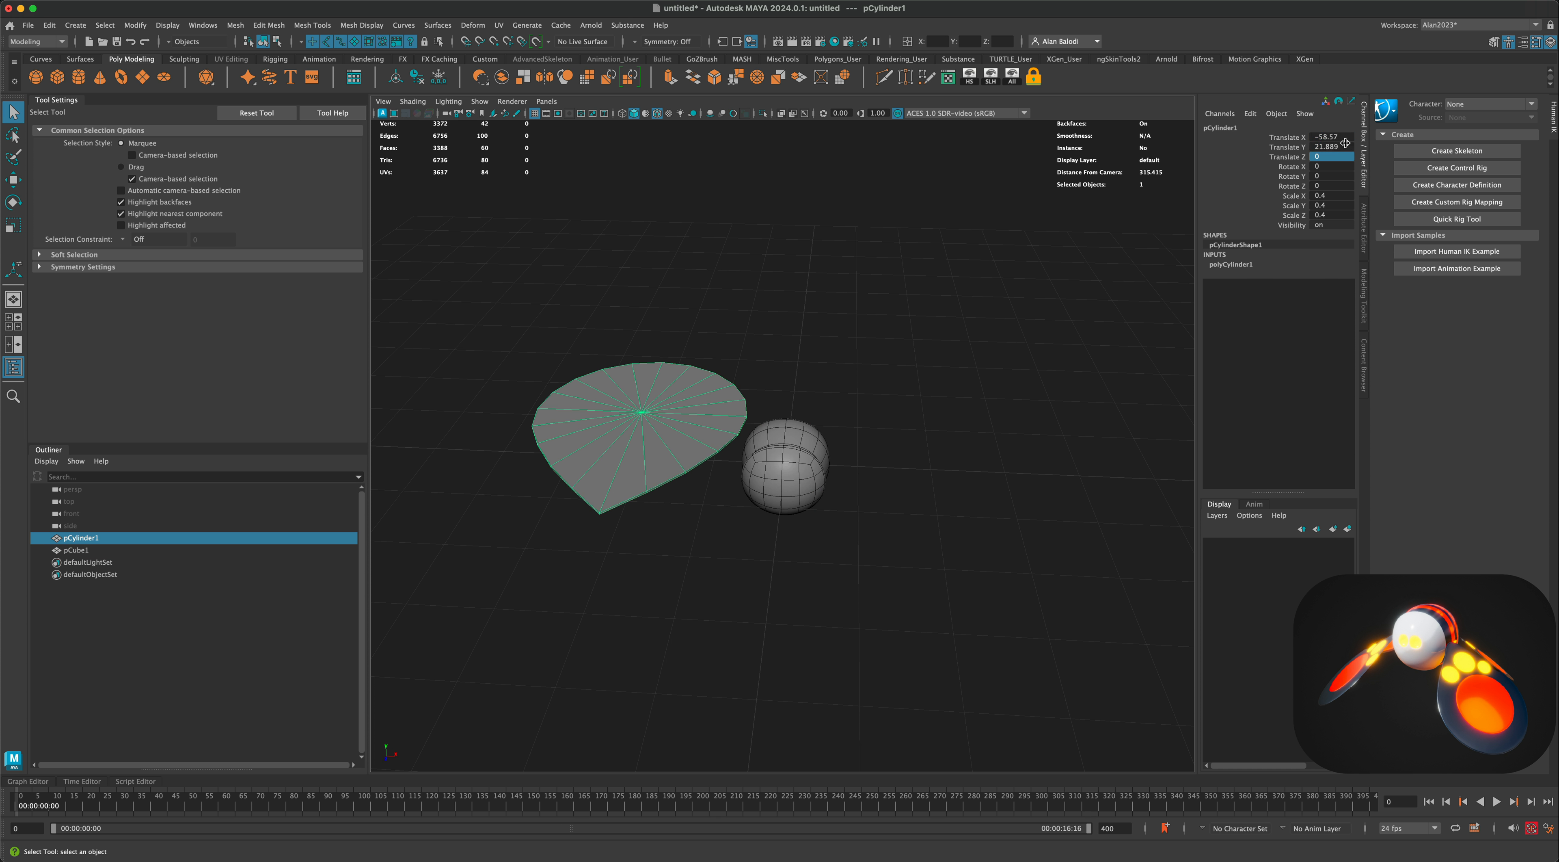
pyautogui.press('Return')
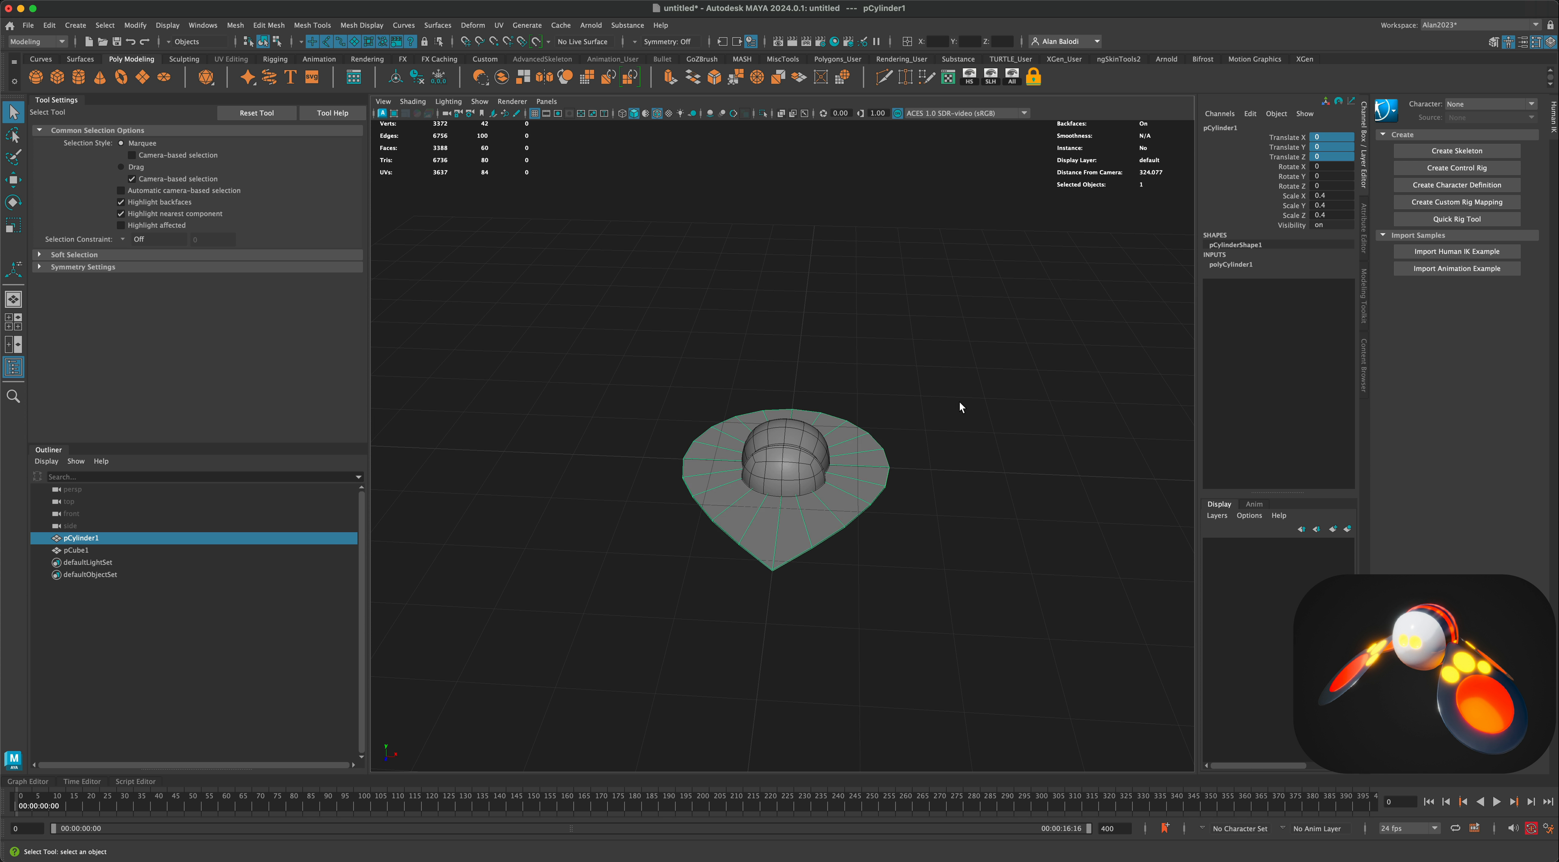
# Rotate the teardrop about its Y axis to about 125.9 degrees.
pyautogui.keyDown('alt'); pyautogui.moveTo(977, 435); pyautogui.dragTo(942, 450); pyautogui.keyUp('alt')
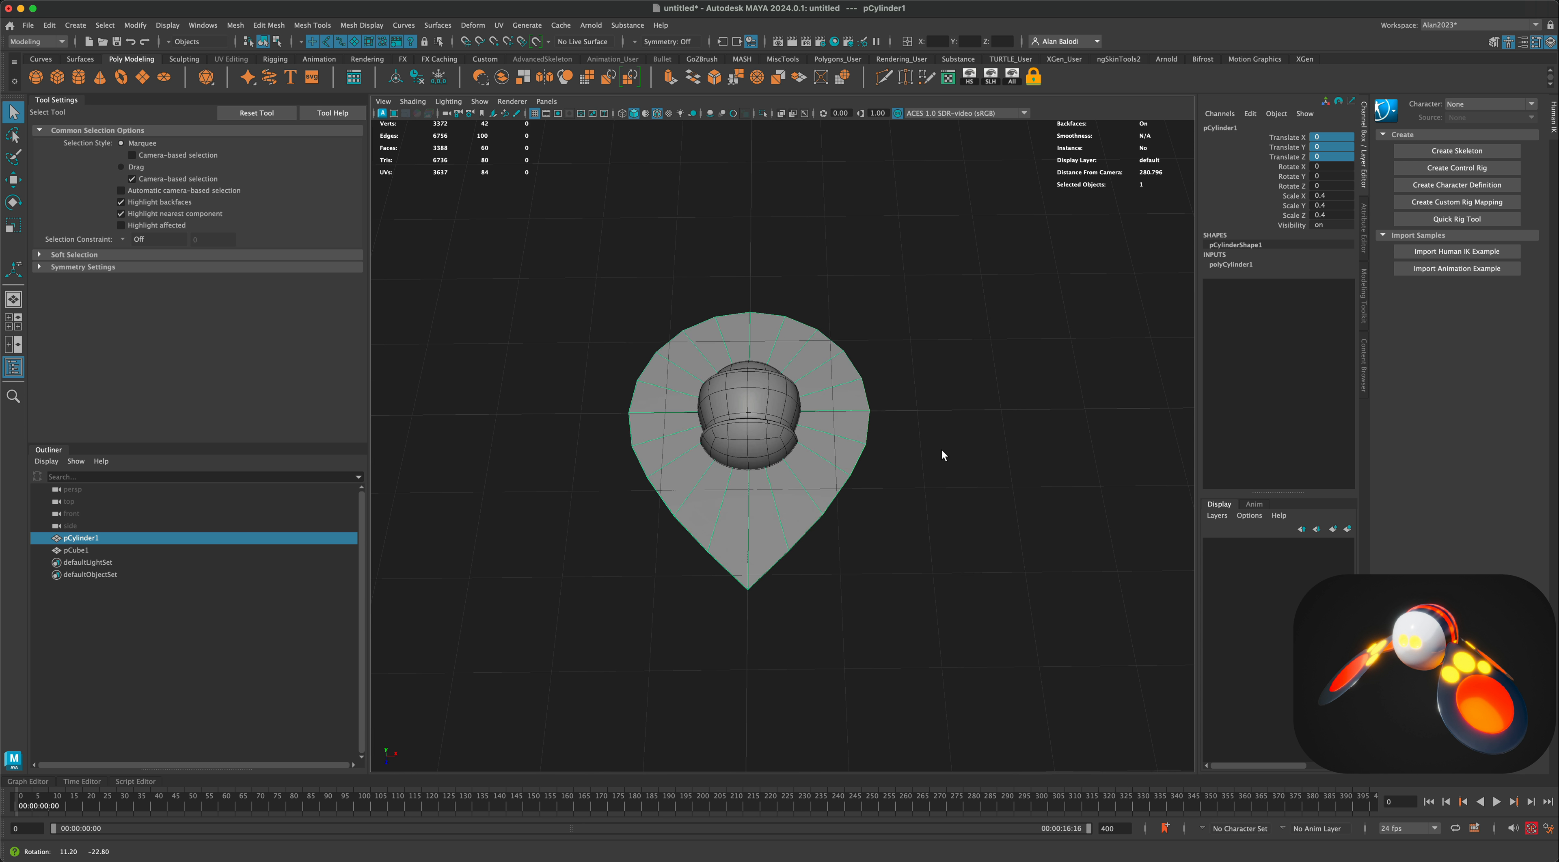
pyautogui.click(18, 202)
pyautogui.keyDown('alt'); pyautogui.moveTo(829, 452); pyautogui.dragTo(757, 448); pyautogui.keyUp('alt')
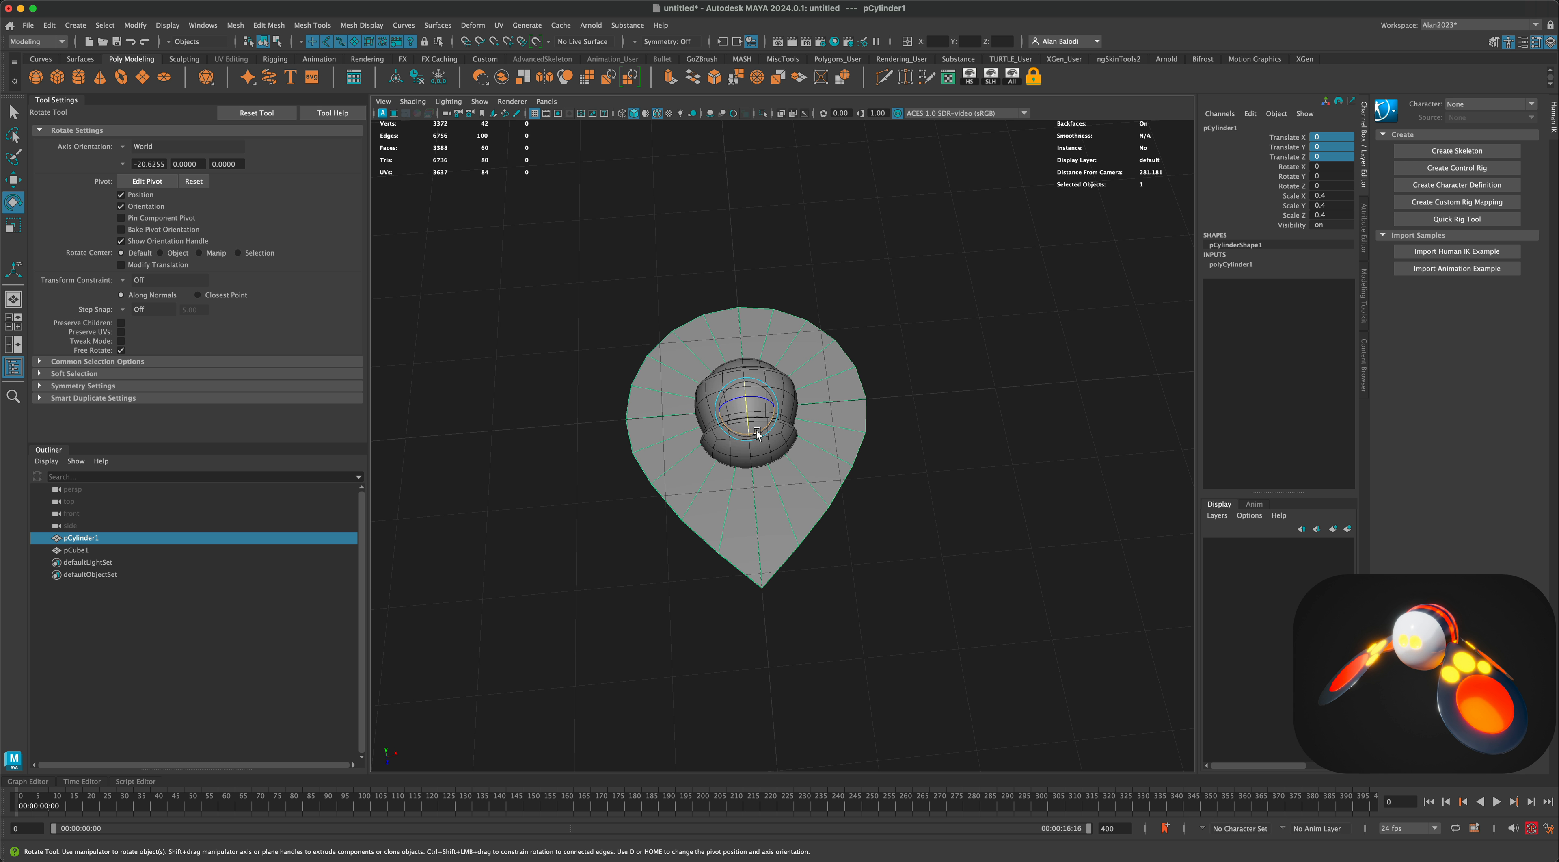
pyautogui.moveTo(757, 433); pyautogui.dragTo(787, 324)
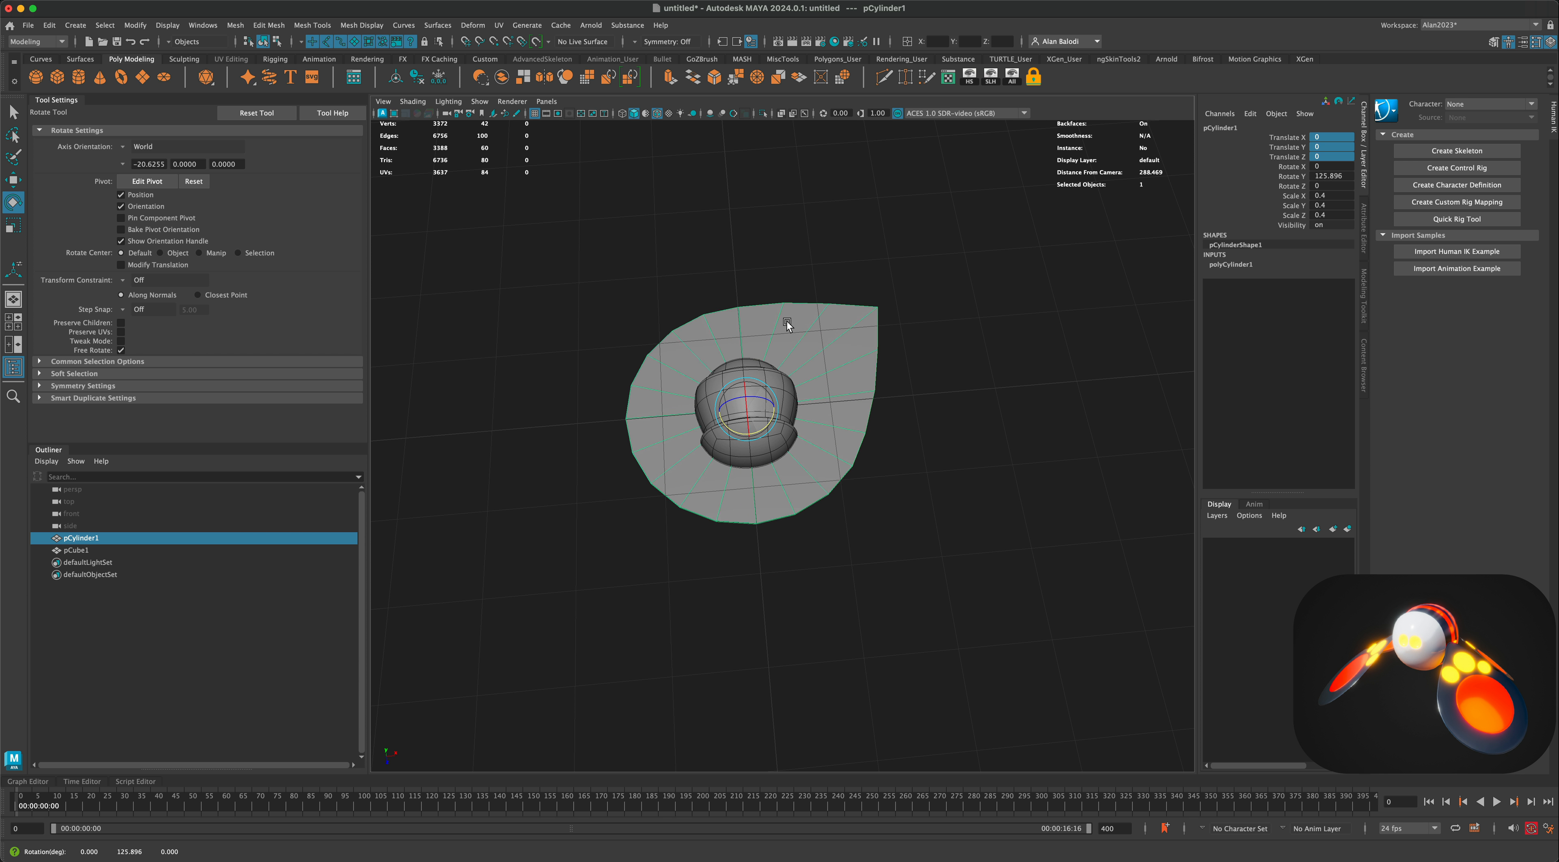
# In the top view, move the teardrop out beside the sphere to about X -69 and Z 46.5.
pyautogui.click(8, 183)
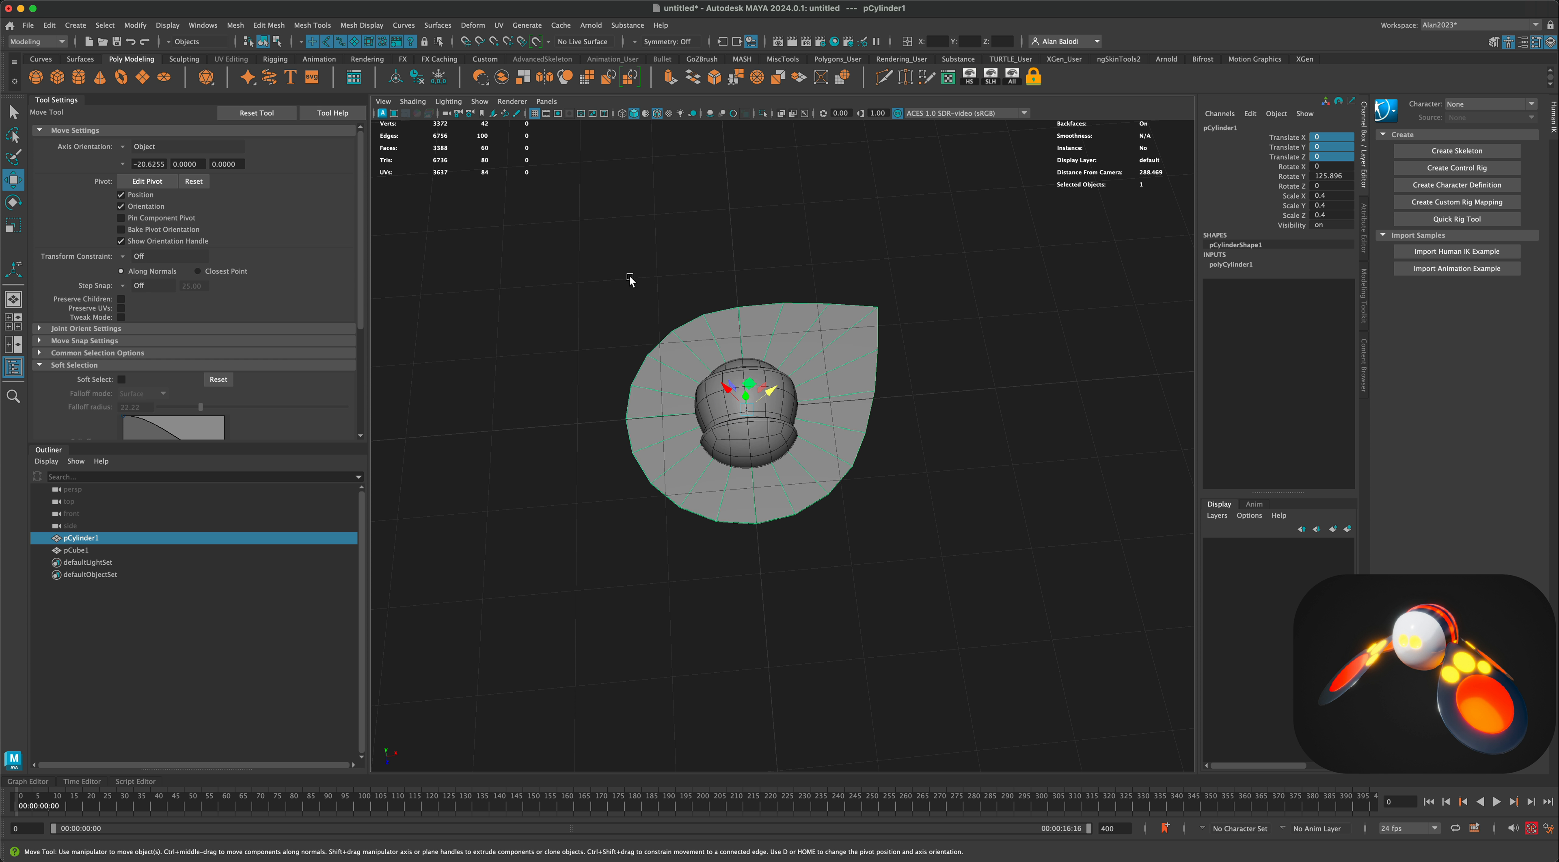
pyautogui.press('space')
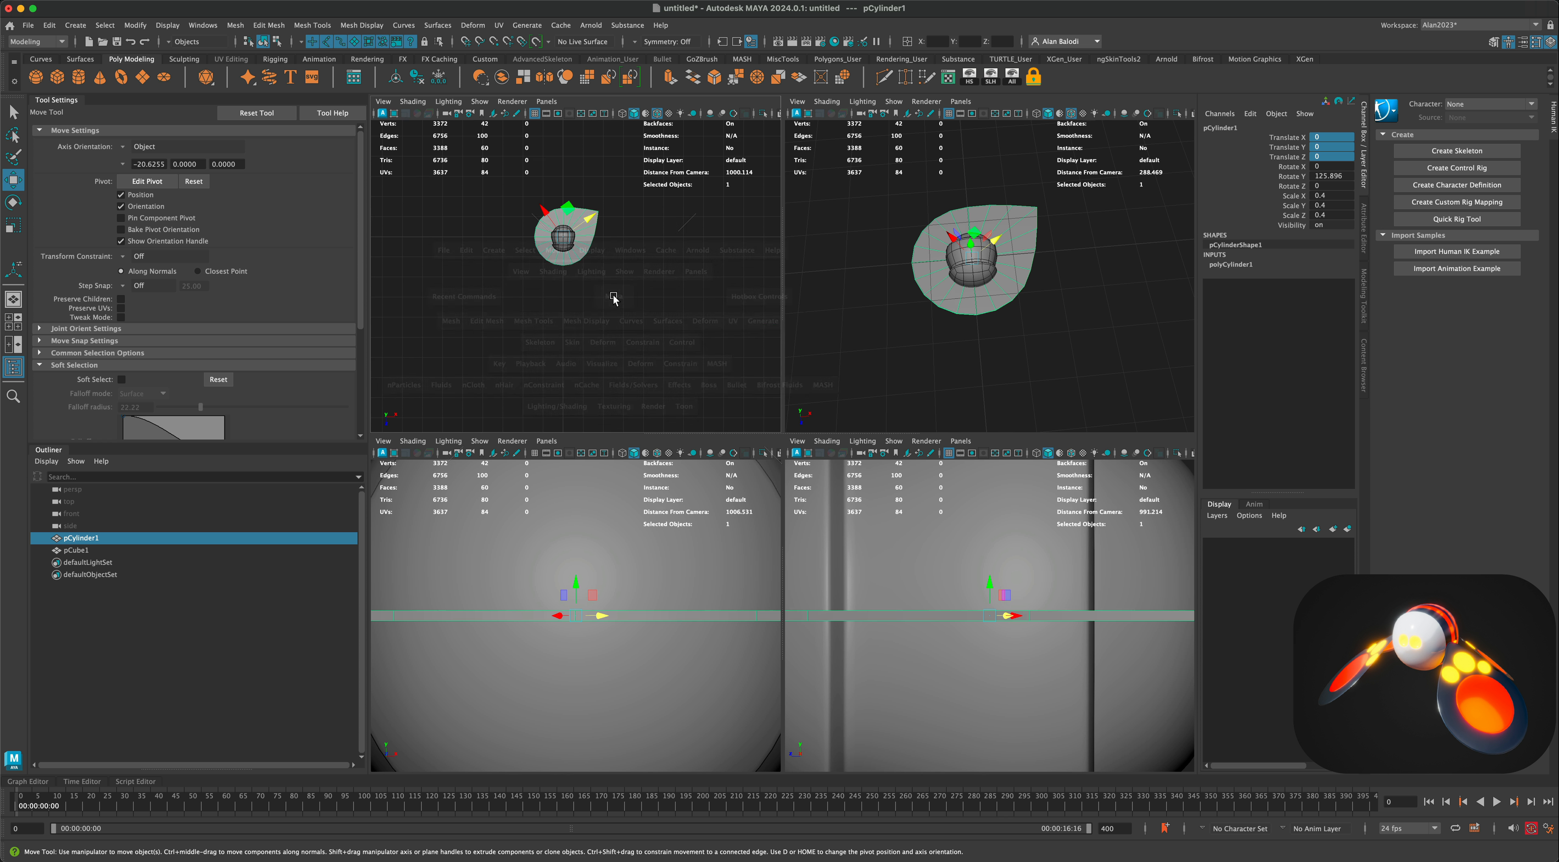
pyautogui.press('space')
pyautogui.scroll(5, 811, 485)
pyautogui.scroll(2, 798, 441)
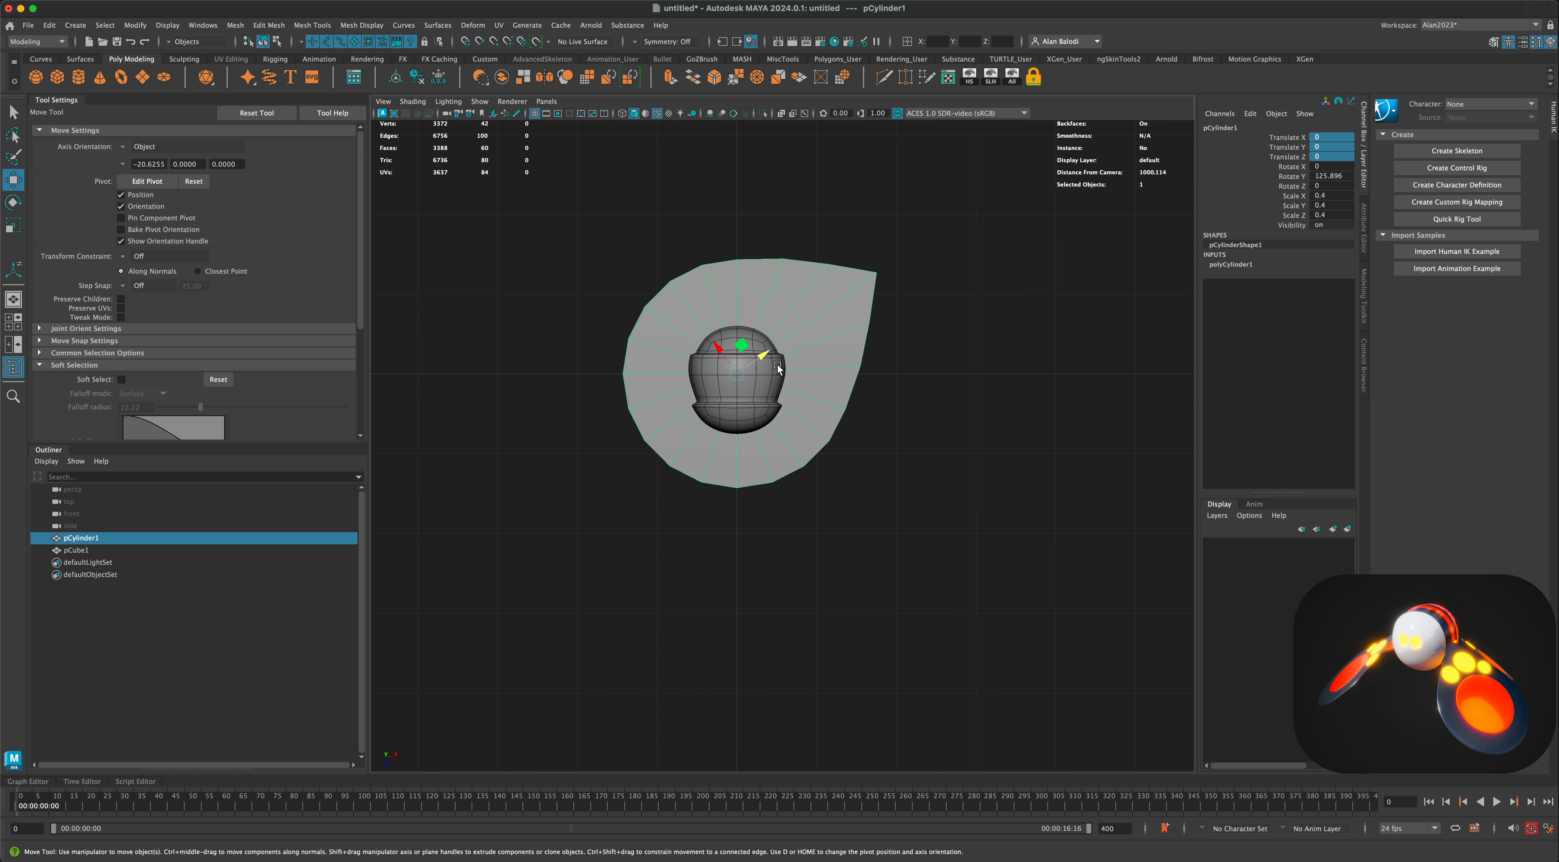
pyautogui.moveTo(749, 346); pyautogui.dragTo(562, 469)
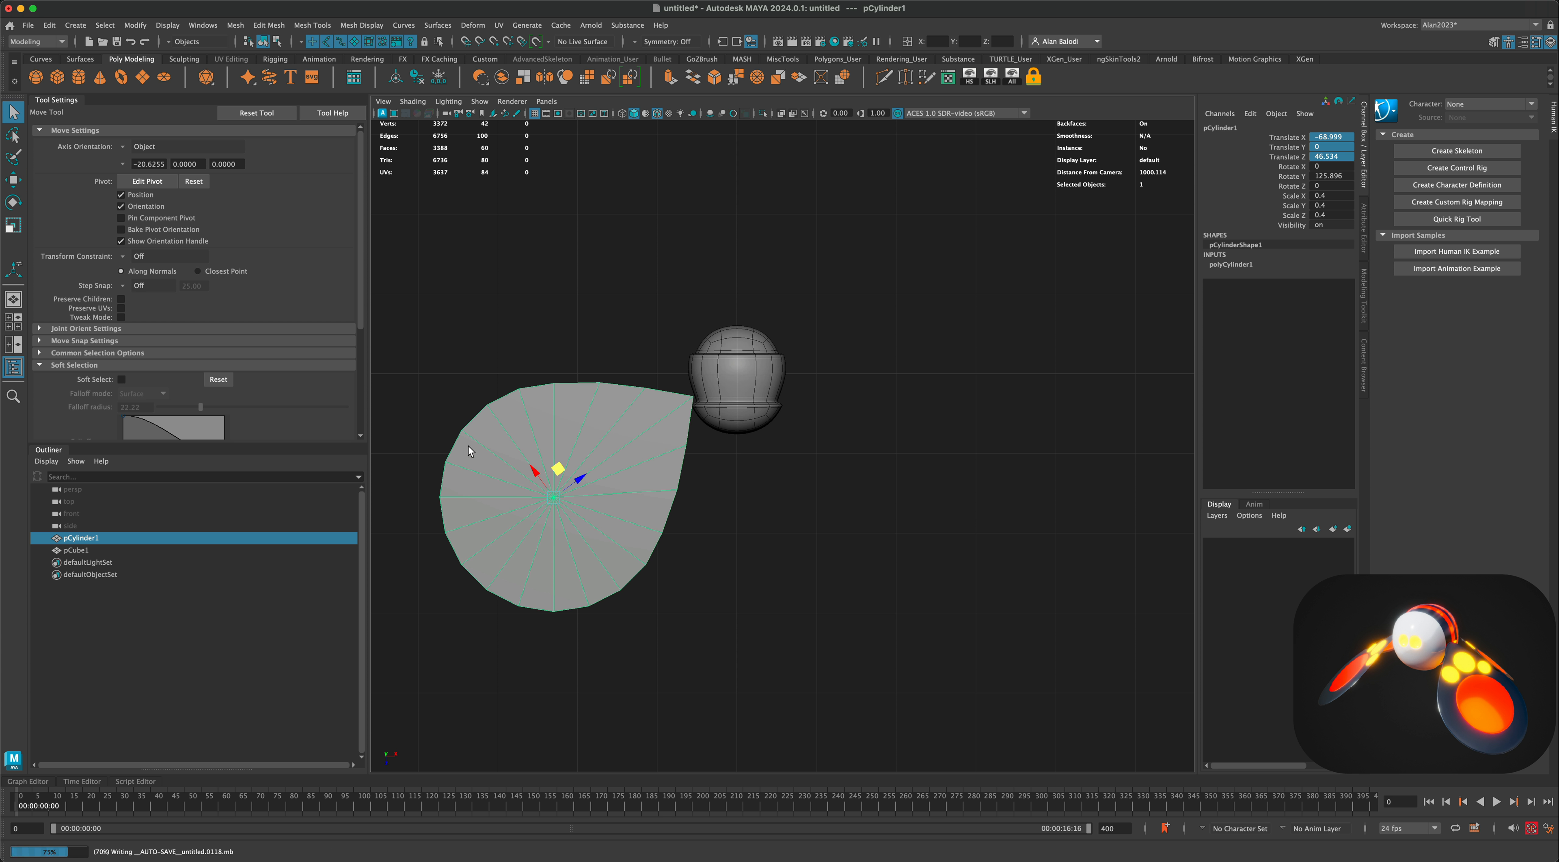
# Scale the teardrop uniformly to about 0.246 and move it to about X -48.8, Z 30.3, with its tip near the sphere.
pyautogui.click(13, 226)
pyautogui.moveTo(553, 494); pyautogui.dragTo(453, 512)
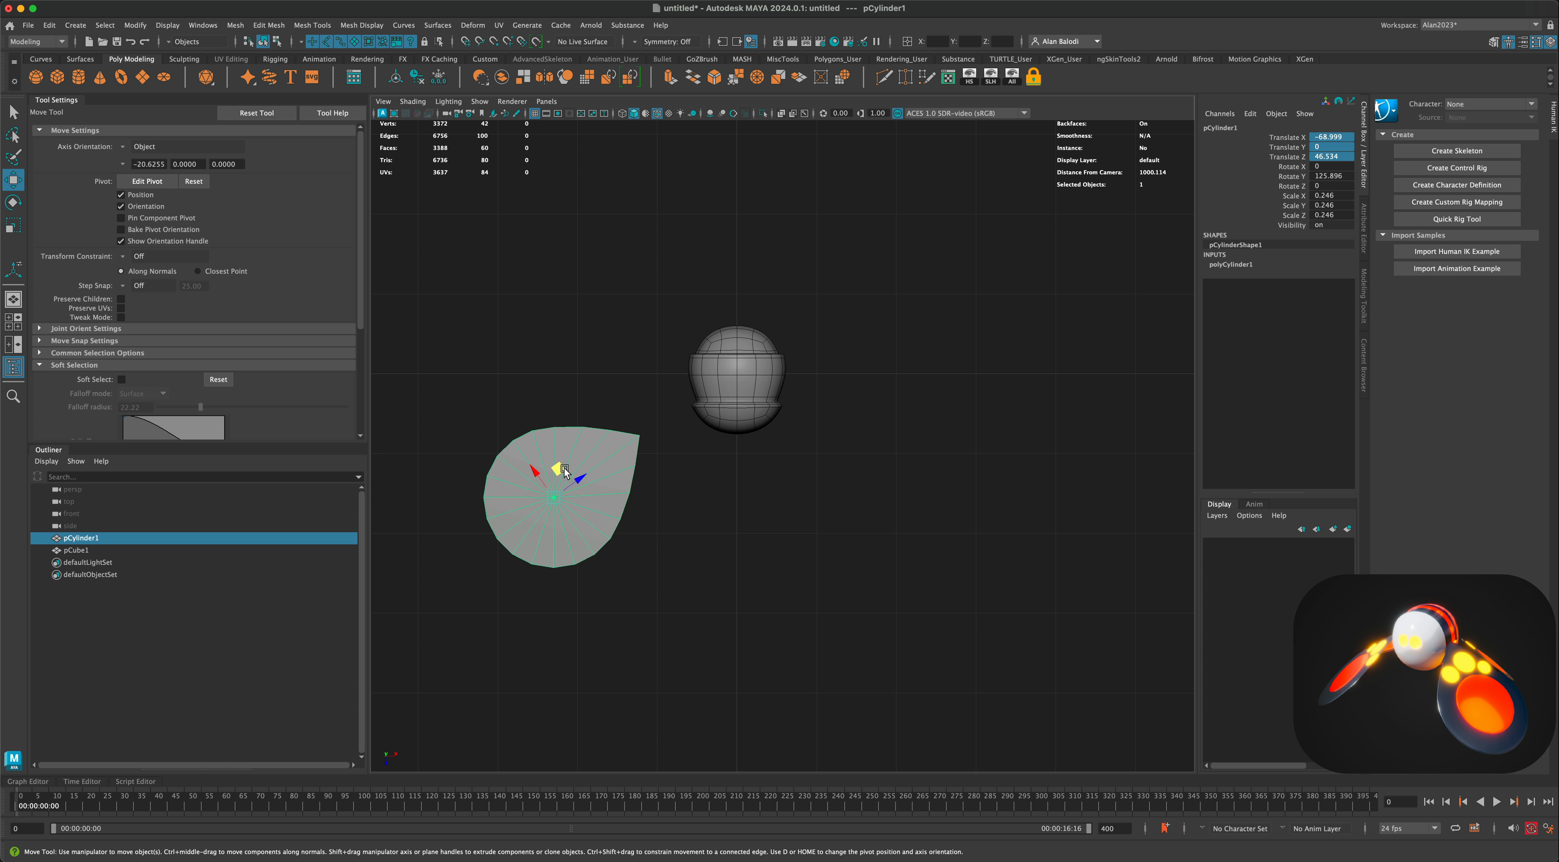
pyautogui.moveTo(558, 468); pyautogui.dragTo(609, 428)
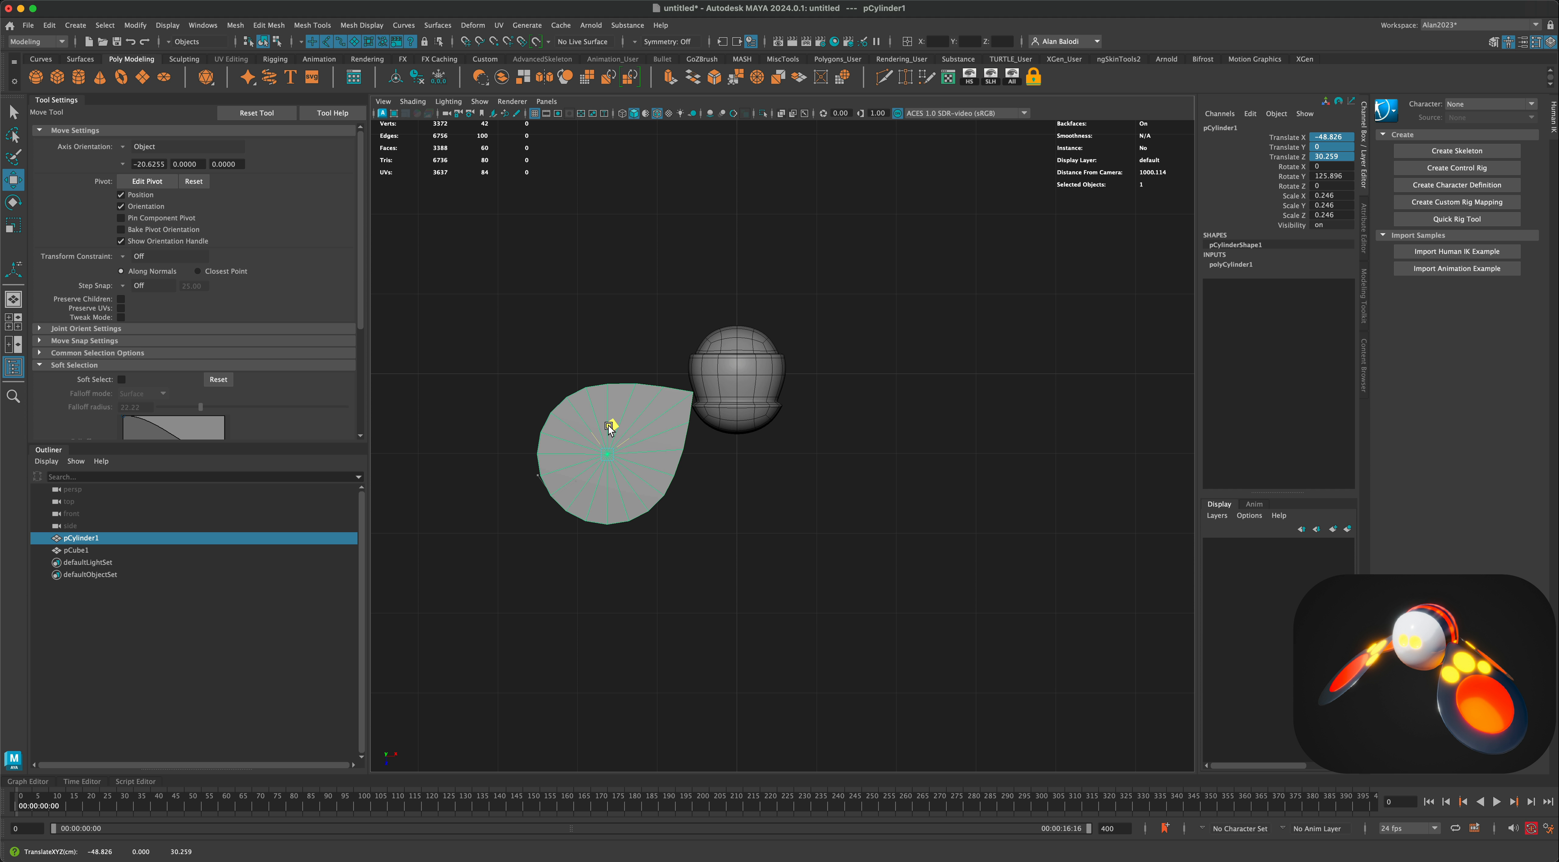
# Rotate the teardrop to about 124.5 degrees in Y and nudge its tip beside the sphere at about X -49.6, Z 28.7.
pyautogui.keyDown('alt'); pyautogui.moveTo(613, 435); pyautogui.dragTo(825, 498, button='right'); pyautogui.keyUp('alt')
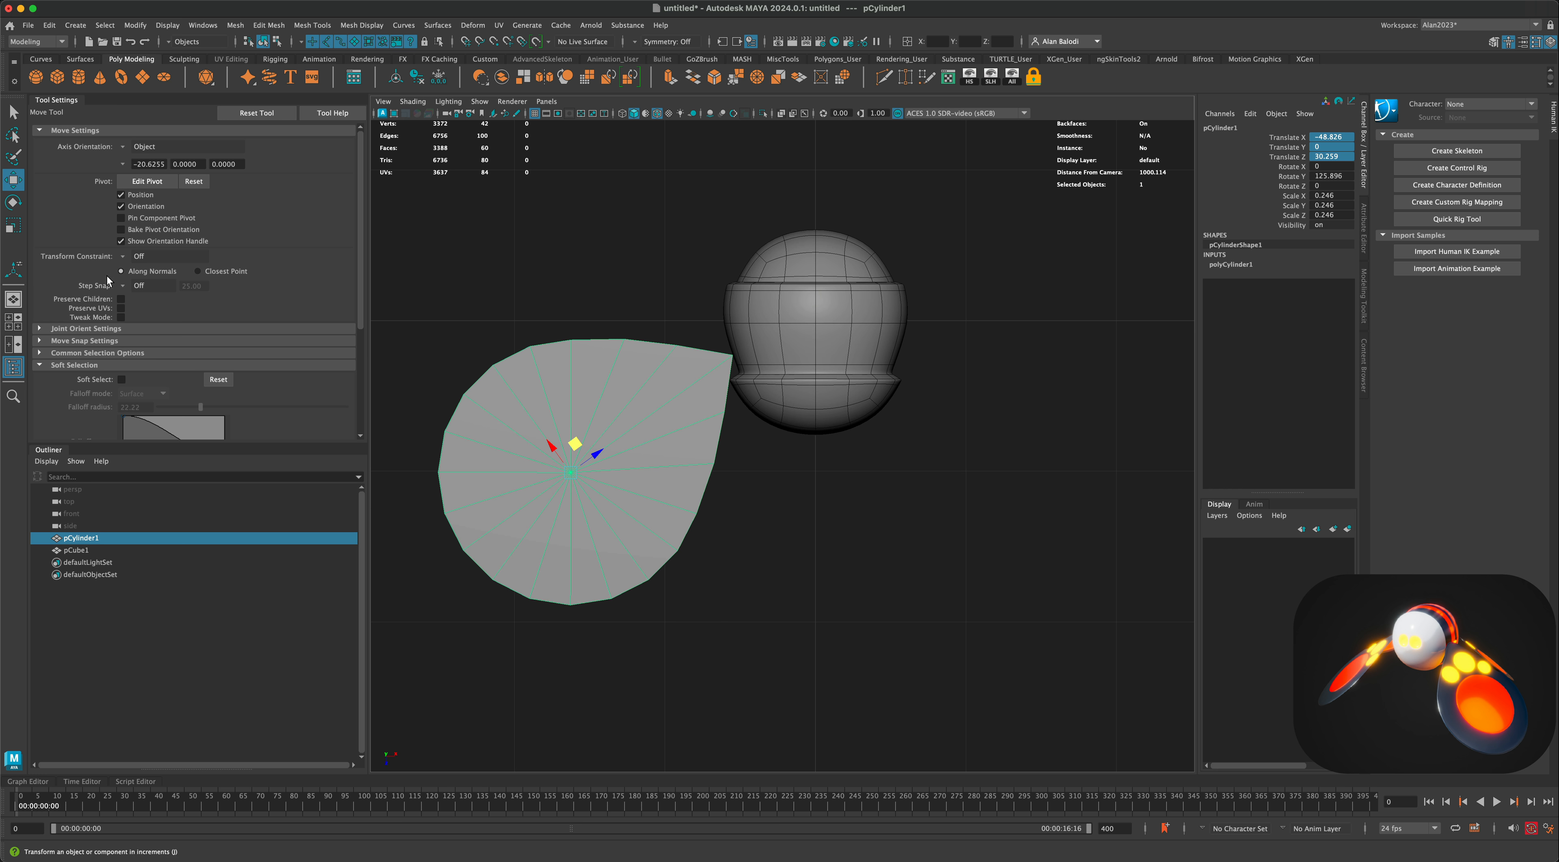
pyautogui.click(19, 201)
pyautogui.moveTo(600, 457); pyautogui.dragTo(576, 433)
pyautogui.scroll(8, 841, 559)
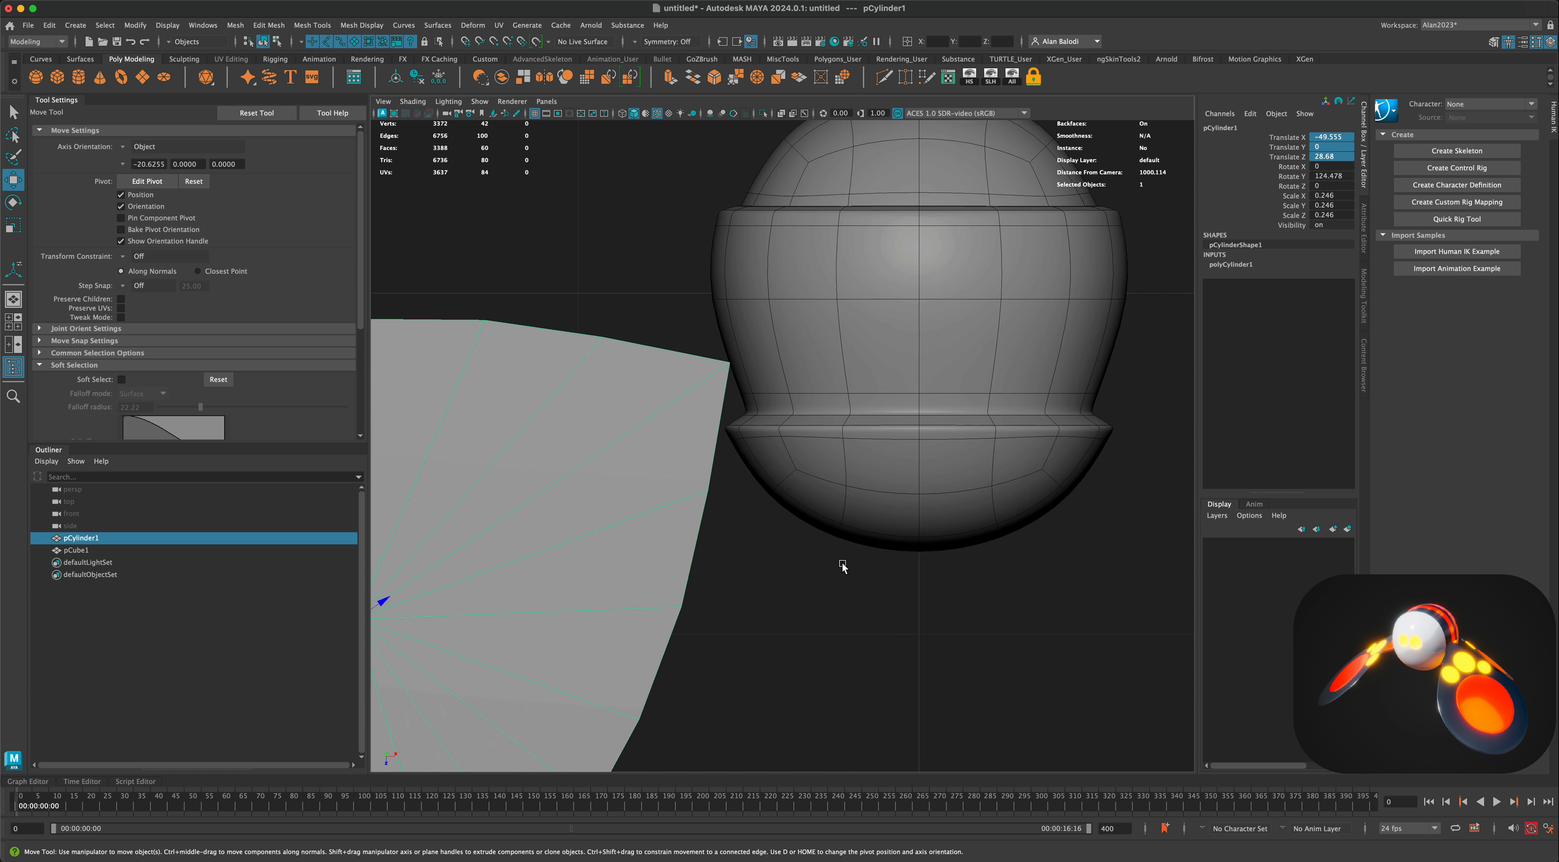
pyautogui.scroll(4, 787, 460)
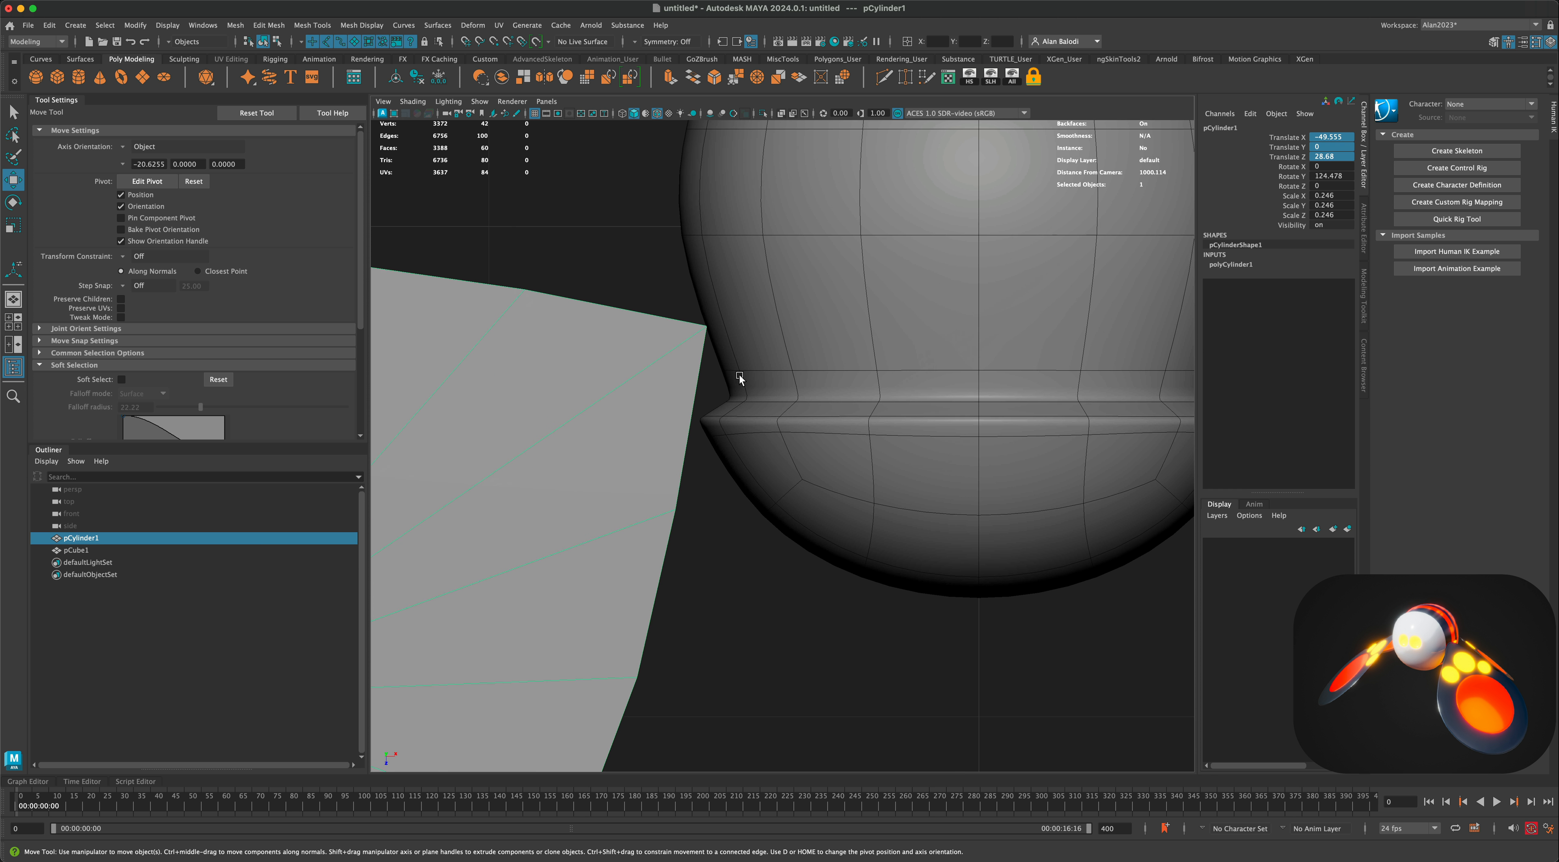
pyautogui.click(678, 288)
pyautogui.scroll(2, 695, 389)
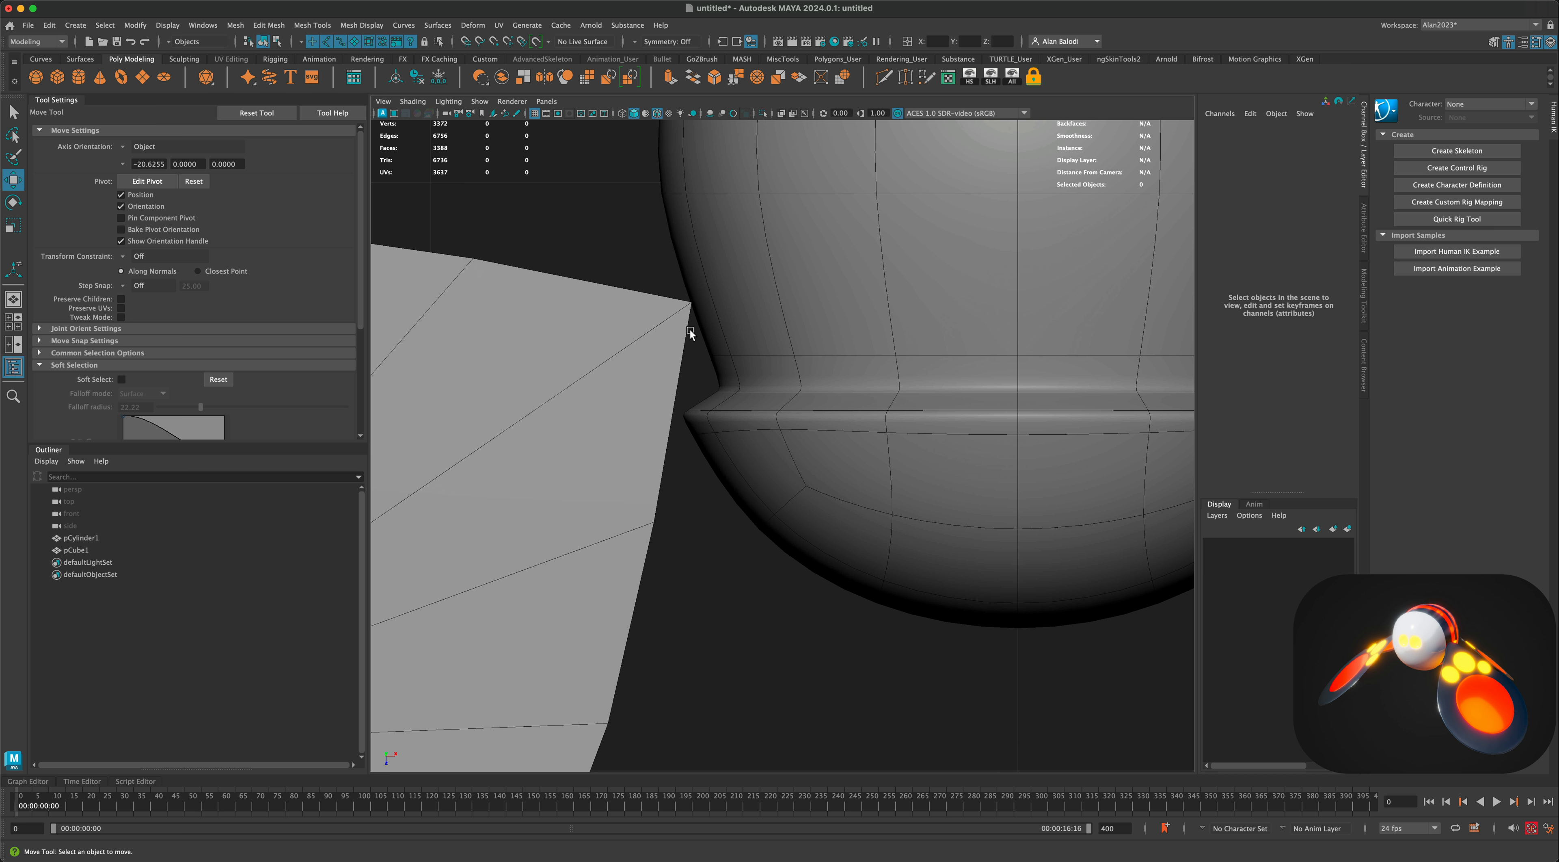
pyautogui.scroll(-8, 744, 645)
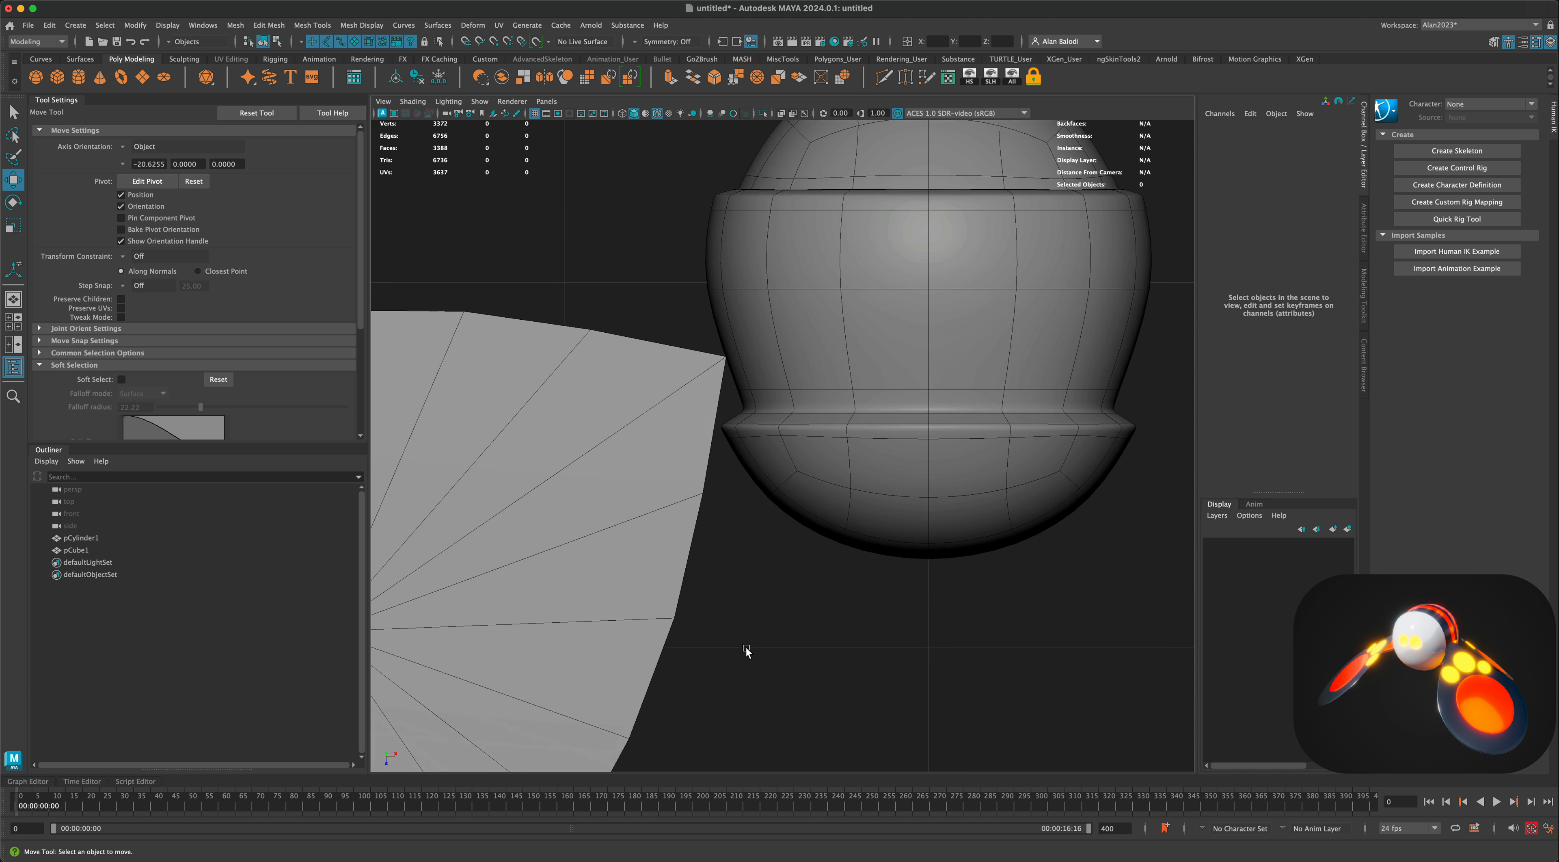
pyautogui.keyDown('alt'); pyautogui.moveTo(748, 642); pyautogui.dragTo(790, 598); pyautogui.keyUp('alt')
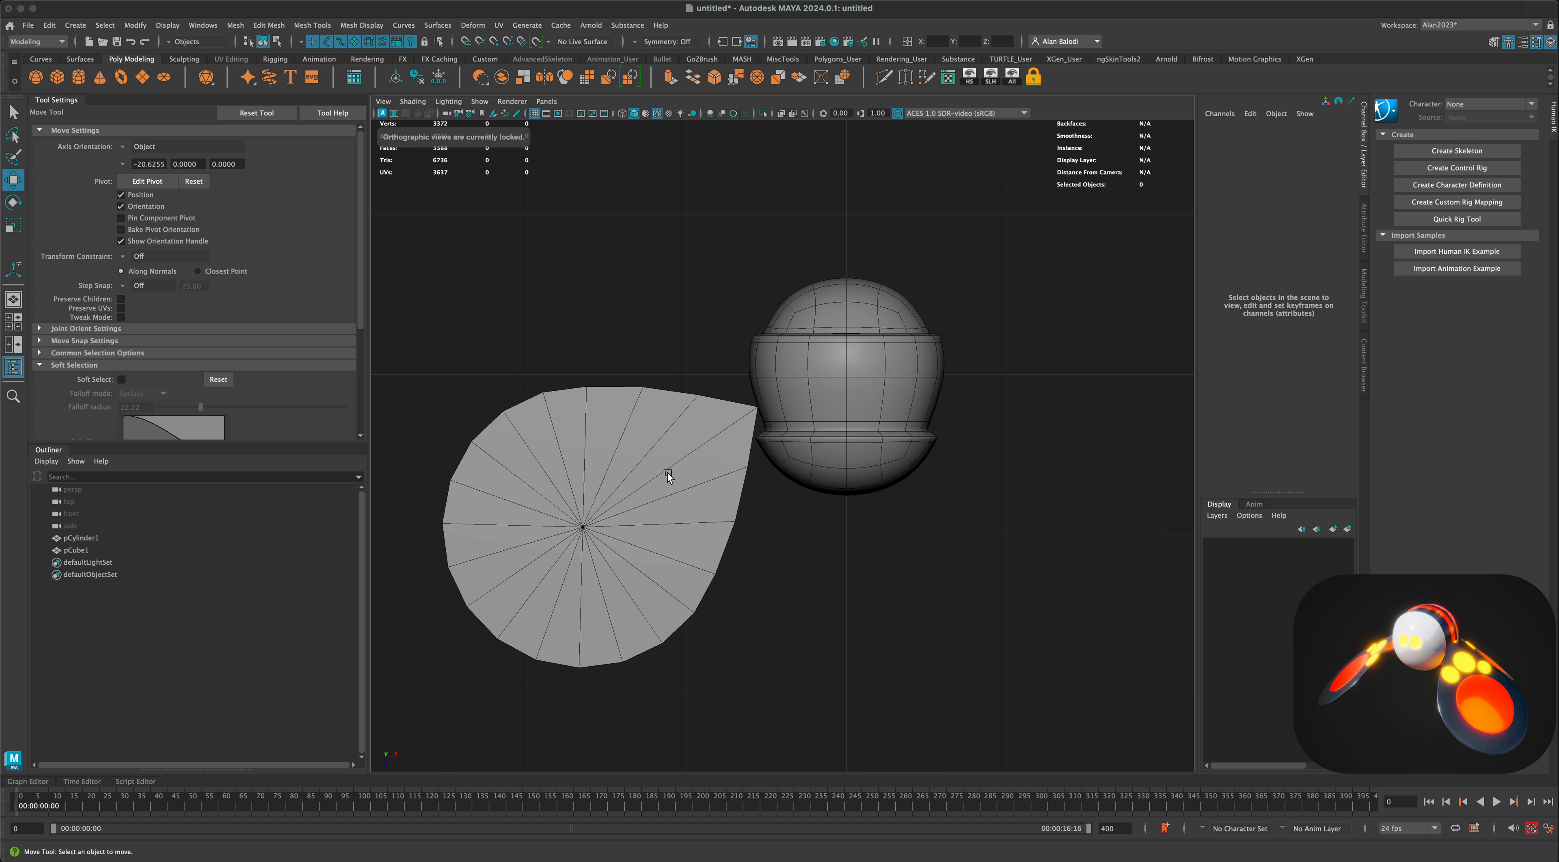
# Duplicate the teardrop and set the Move tool's axis orientation to World.
pyautogui.click(656, 431)
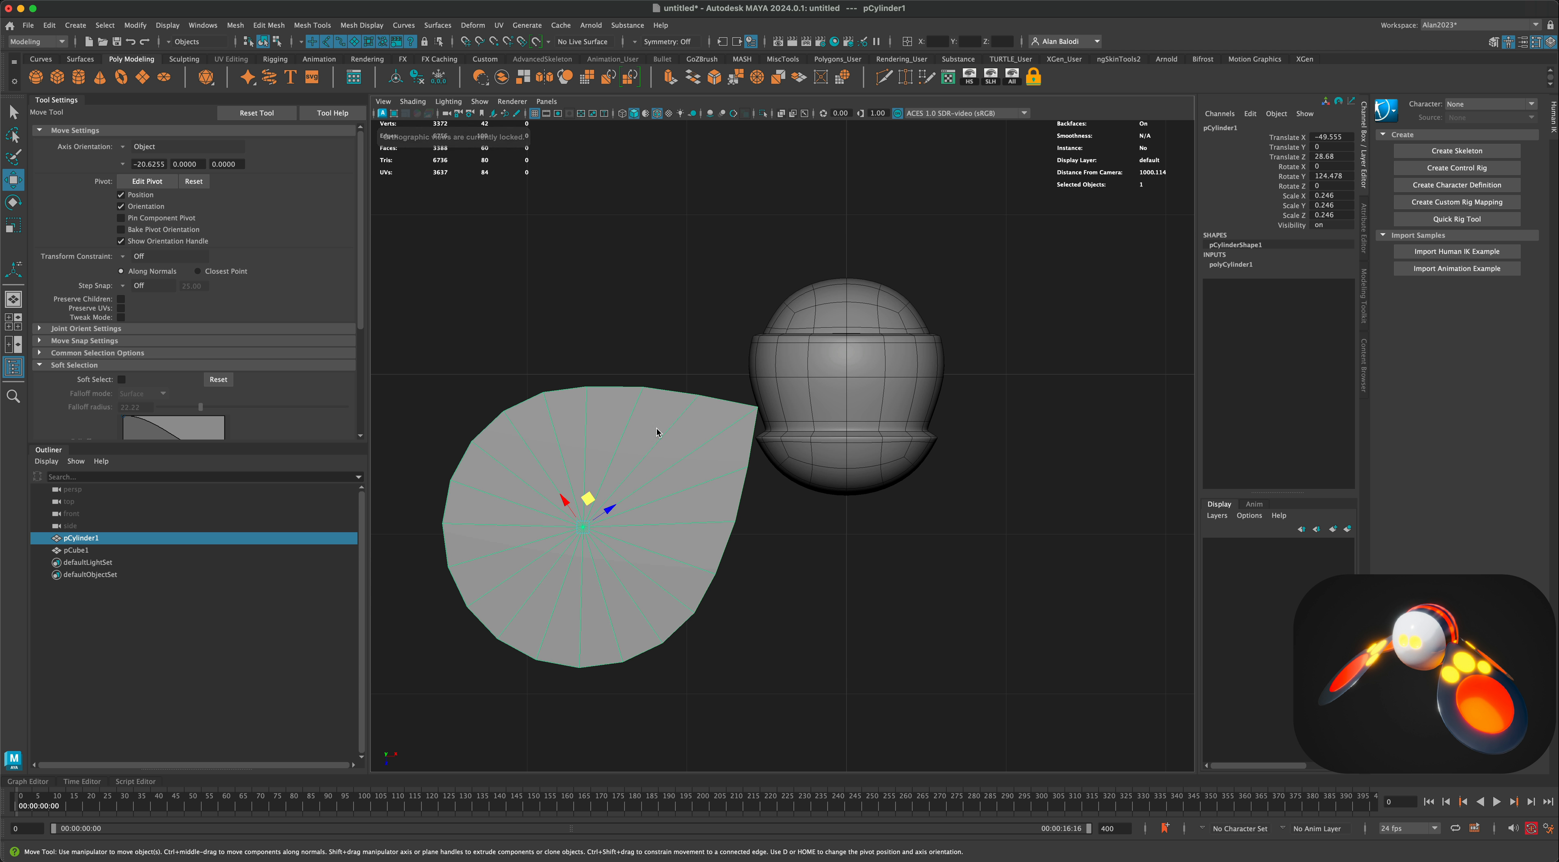
pyautogui.press('super+d')
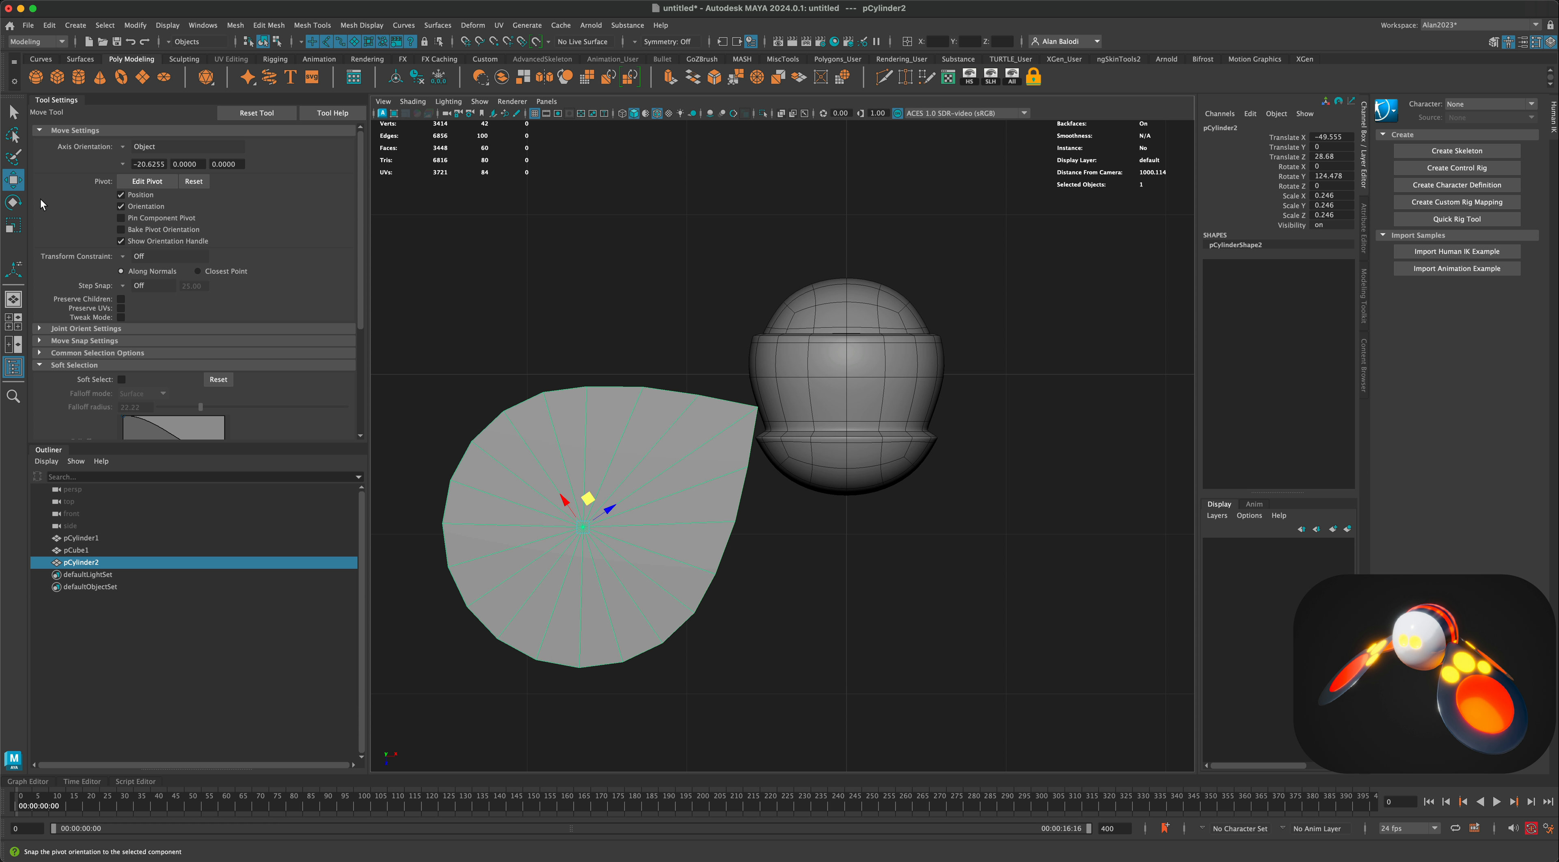
pyautogui.click(128, 149)
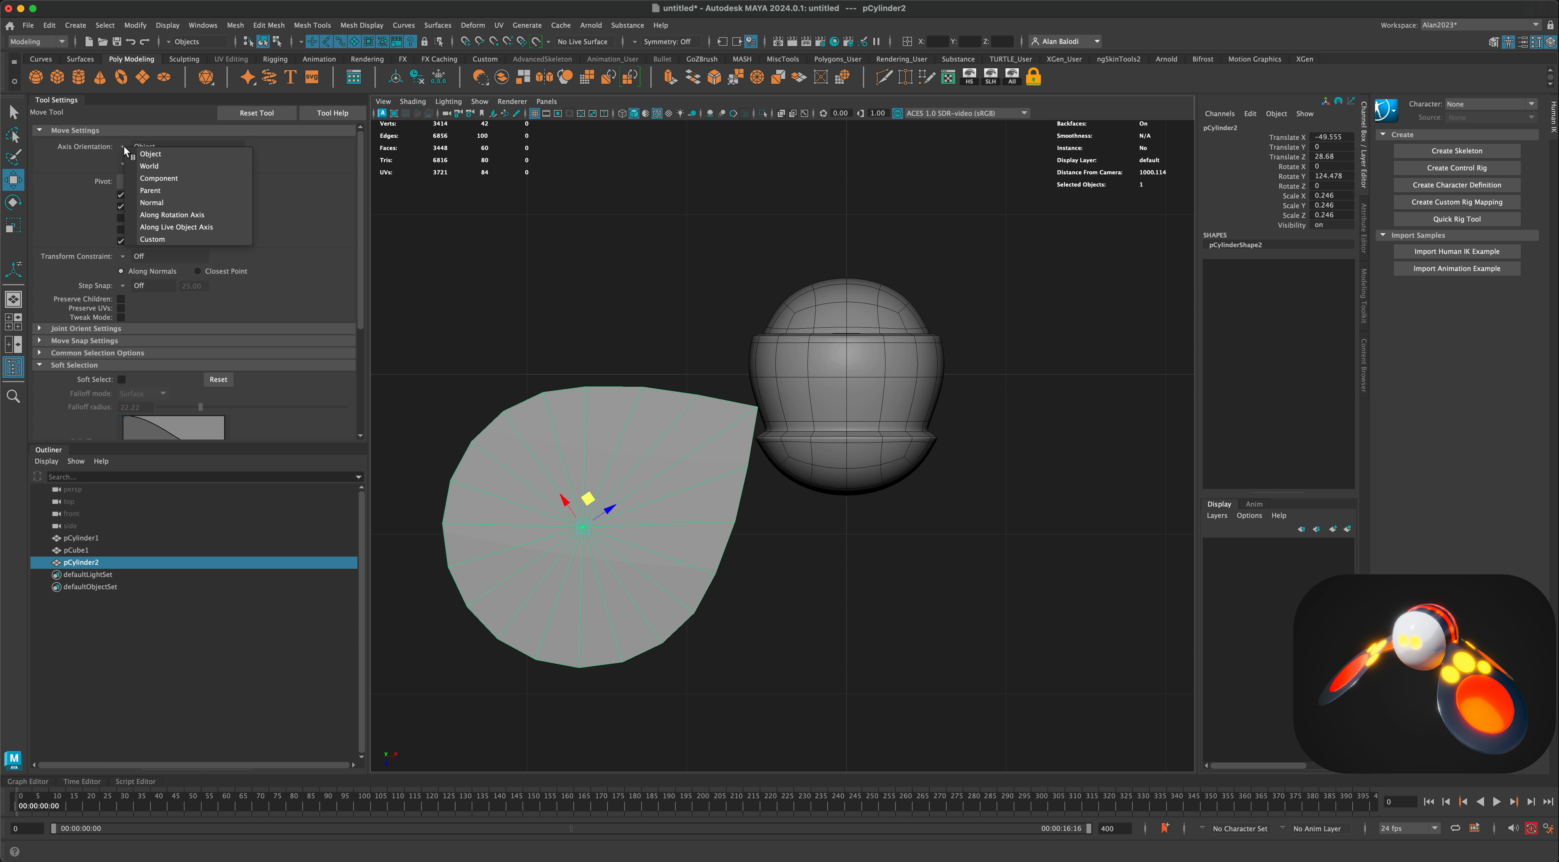
pyautogui.click(148, 158)
# Move the duplicated teardrop along Z to about -8.7 and scale it uniformly to about 0.164.
pyautogui.moveTo(580, 558); pyautogui.dragTo(474, 346)
pyautogui.press('r')
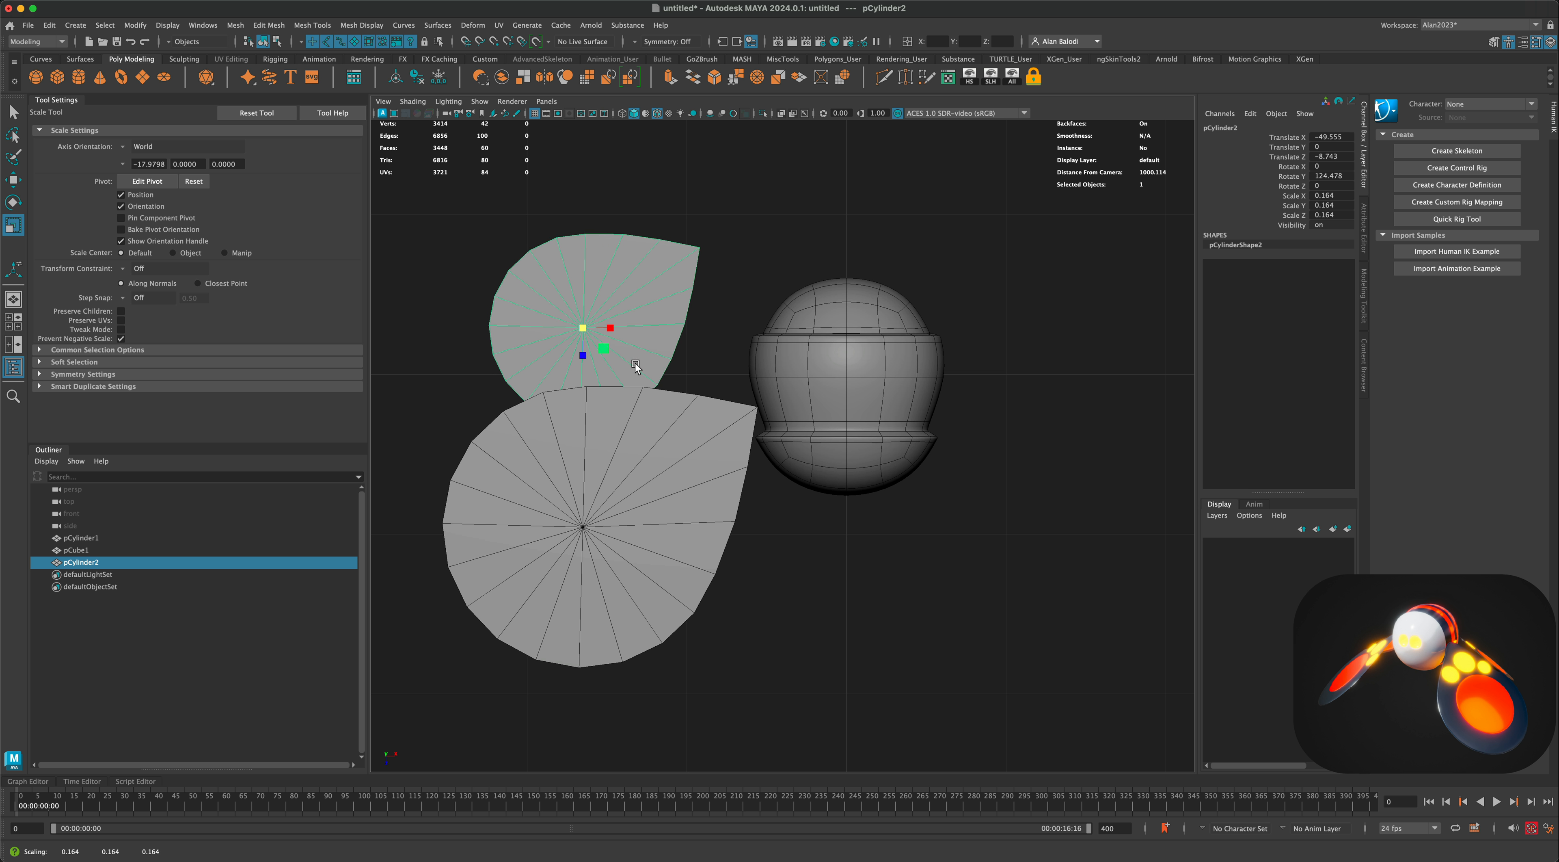
# Rotate the smaller teardrop to about 61.1 degrees in Y and move it to about X -41.5, Z -16.4, with its tip beside the sphere.
pyautogui.press('e')
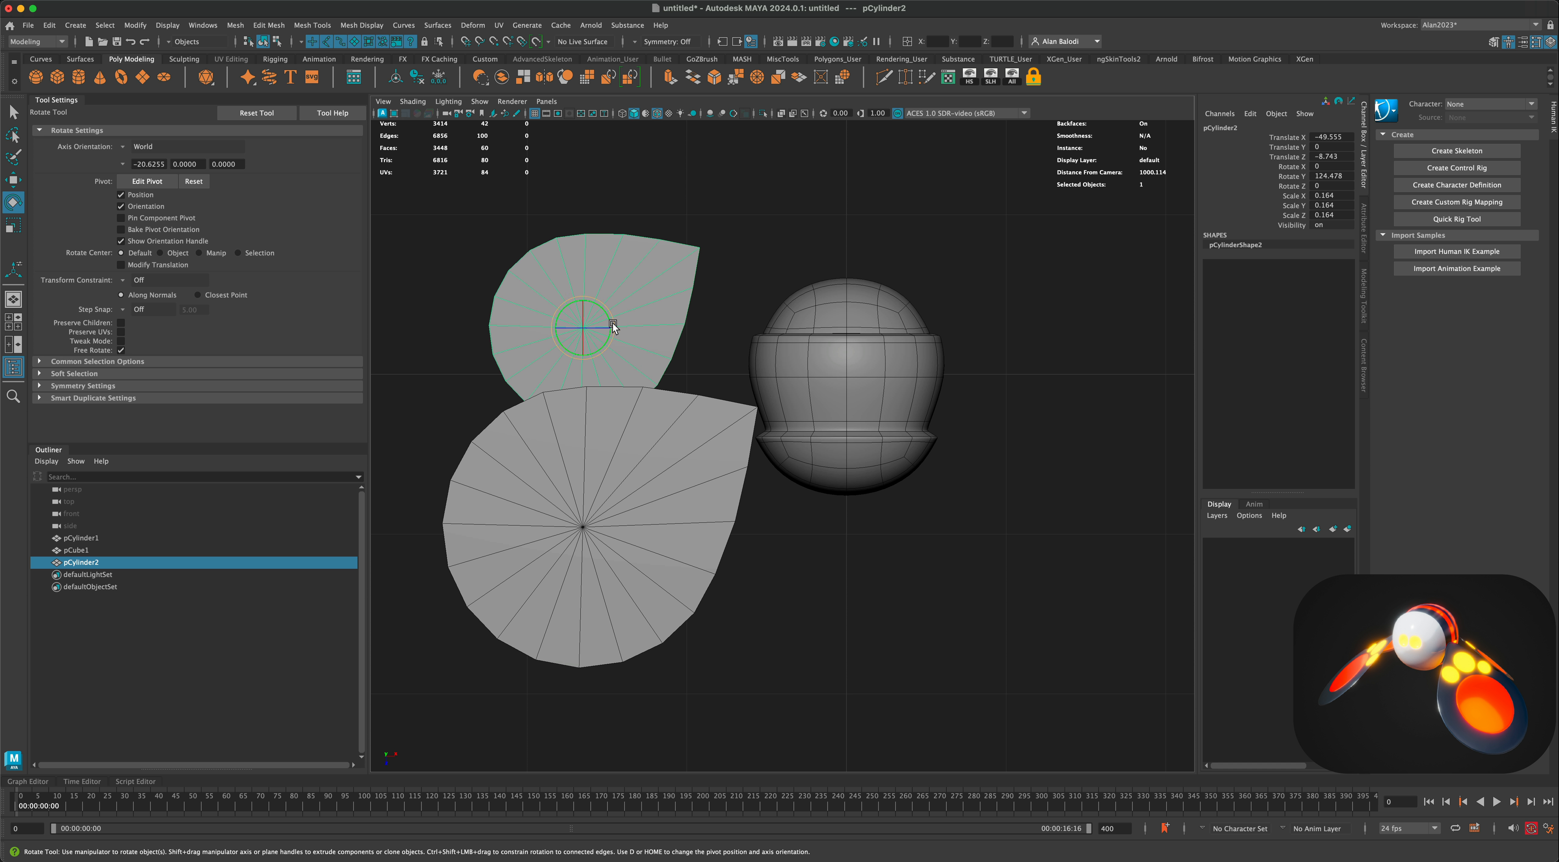
pyautogui.moveTo(611, 322); pyautogui.dragTo(646, 308)
pyautogui.press('w')
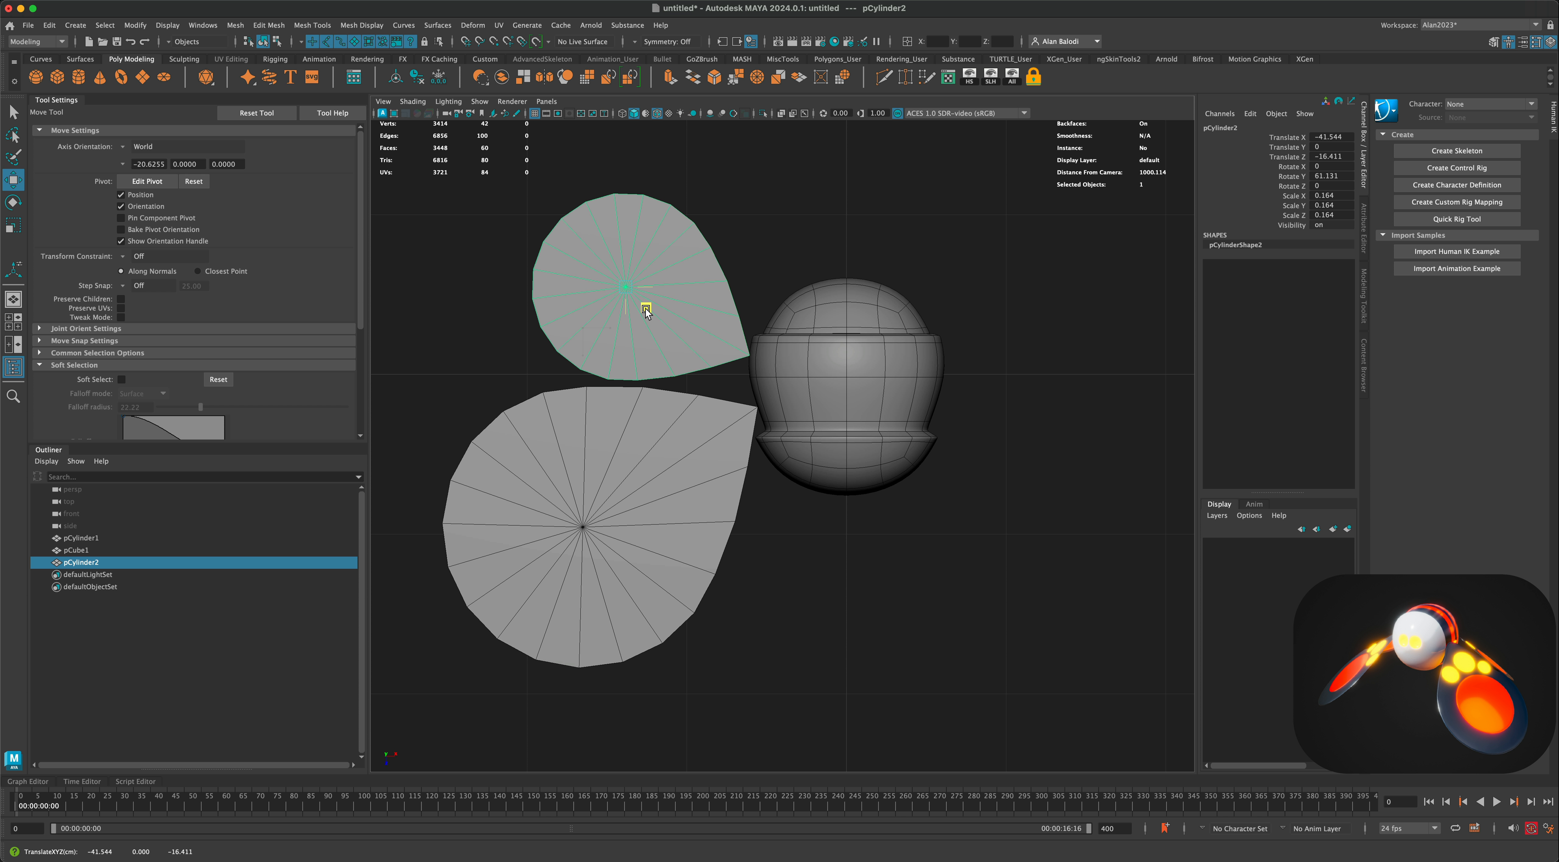
pyautogui.click(825, 611)
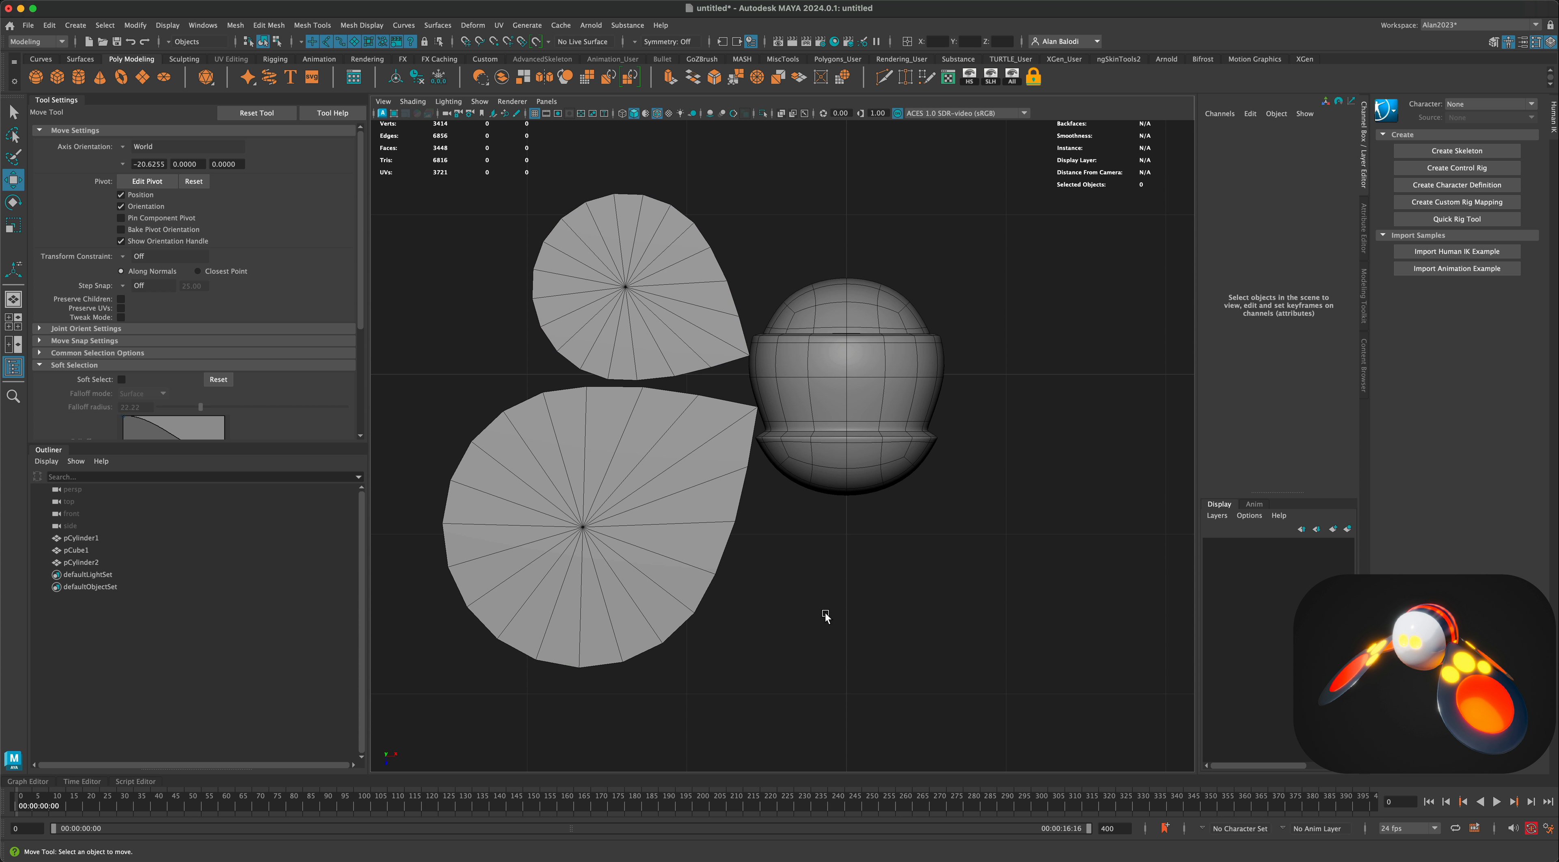
pyautogui.click(15, 112)
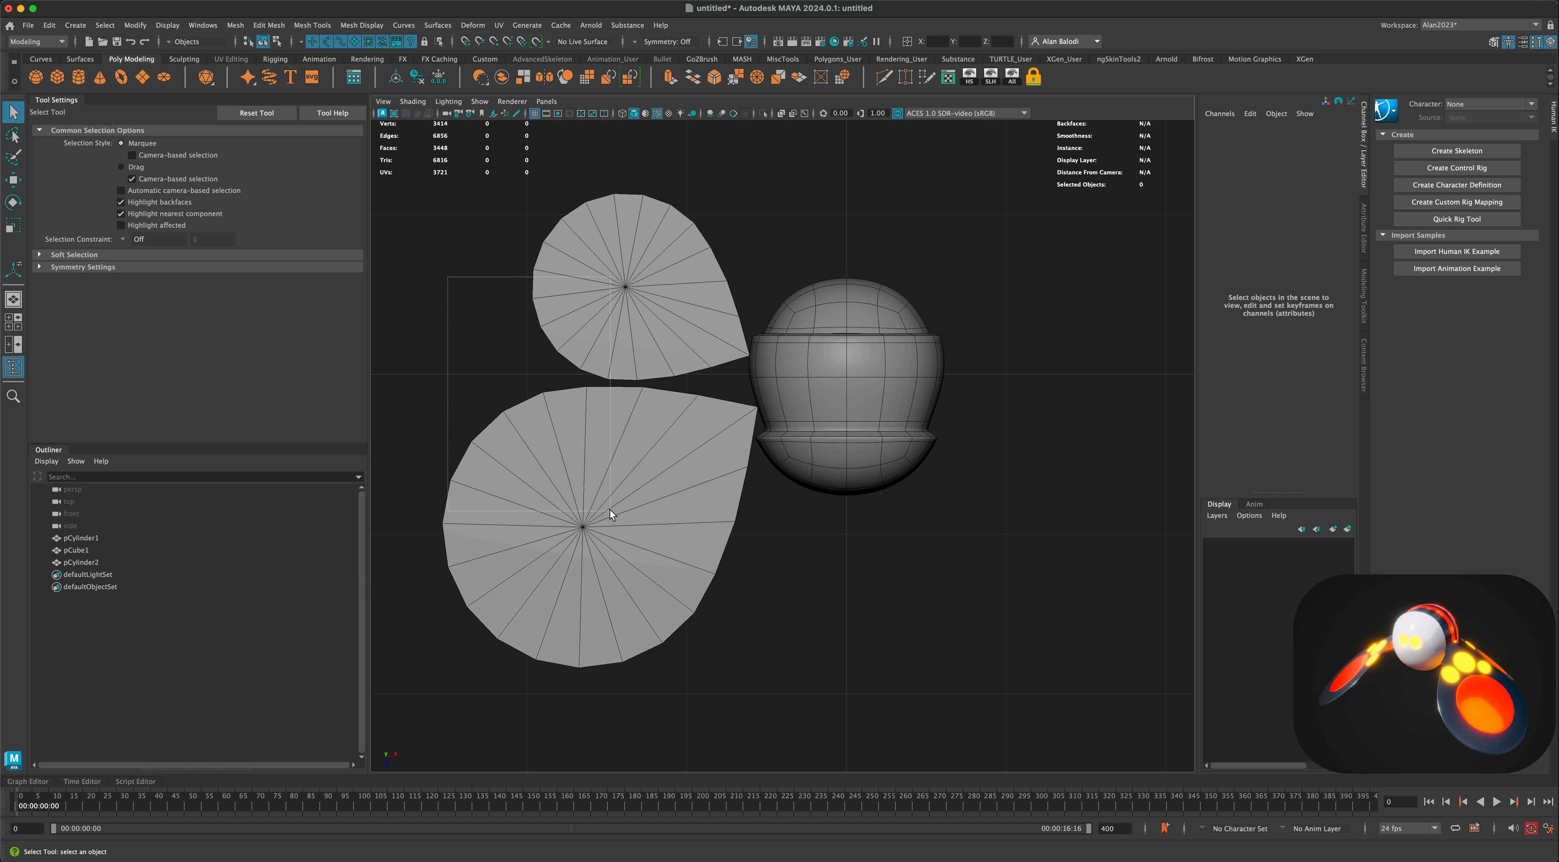
pyautogui.moveTo(610, 509); pyautogui.dragTo(611, 509)
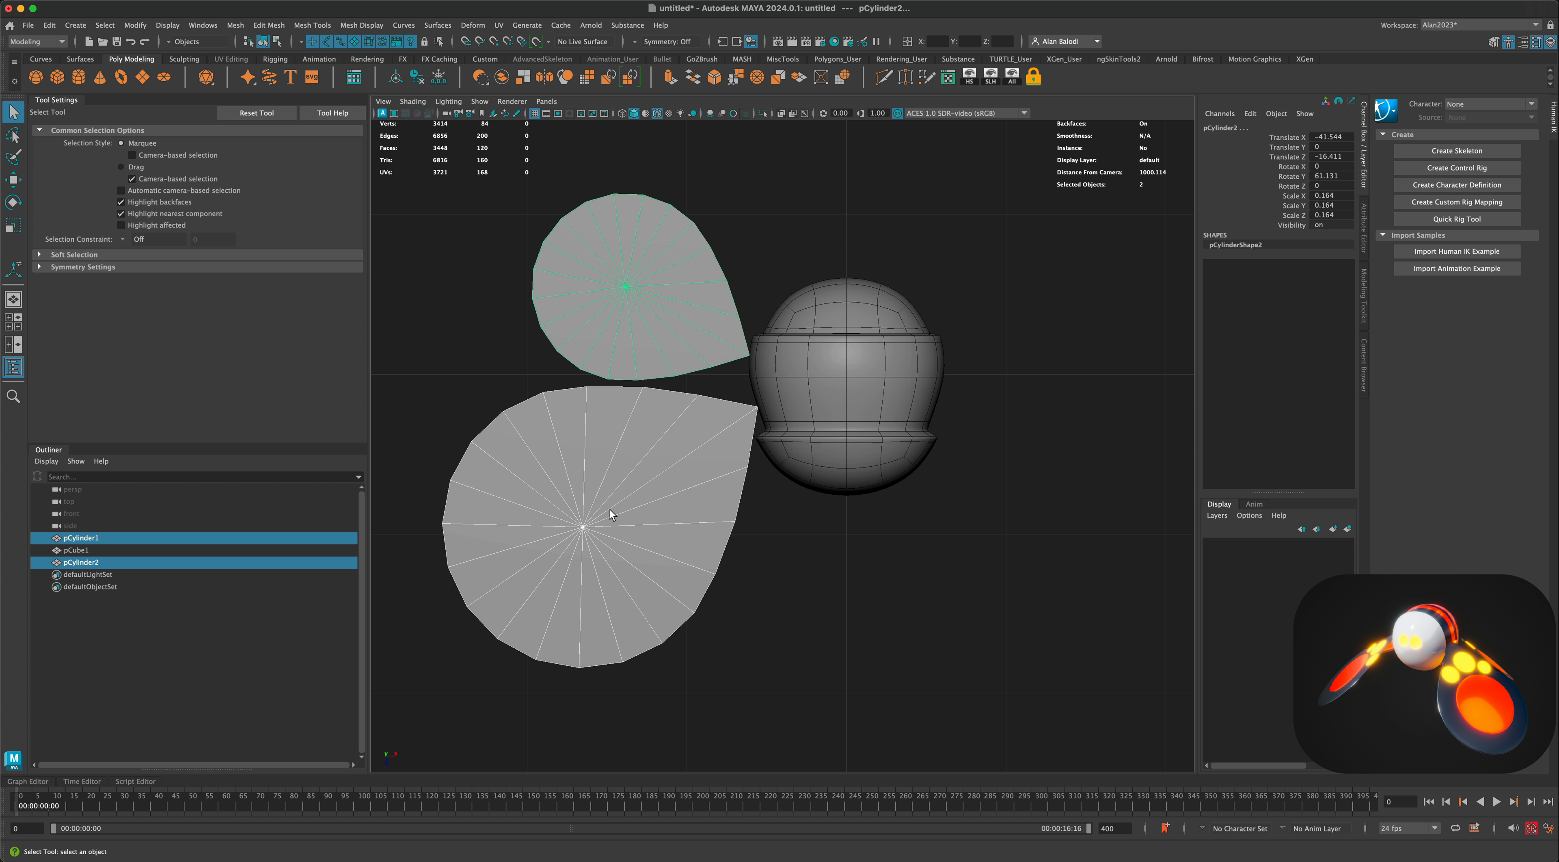
pyautogui.click(779, 533)
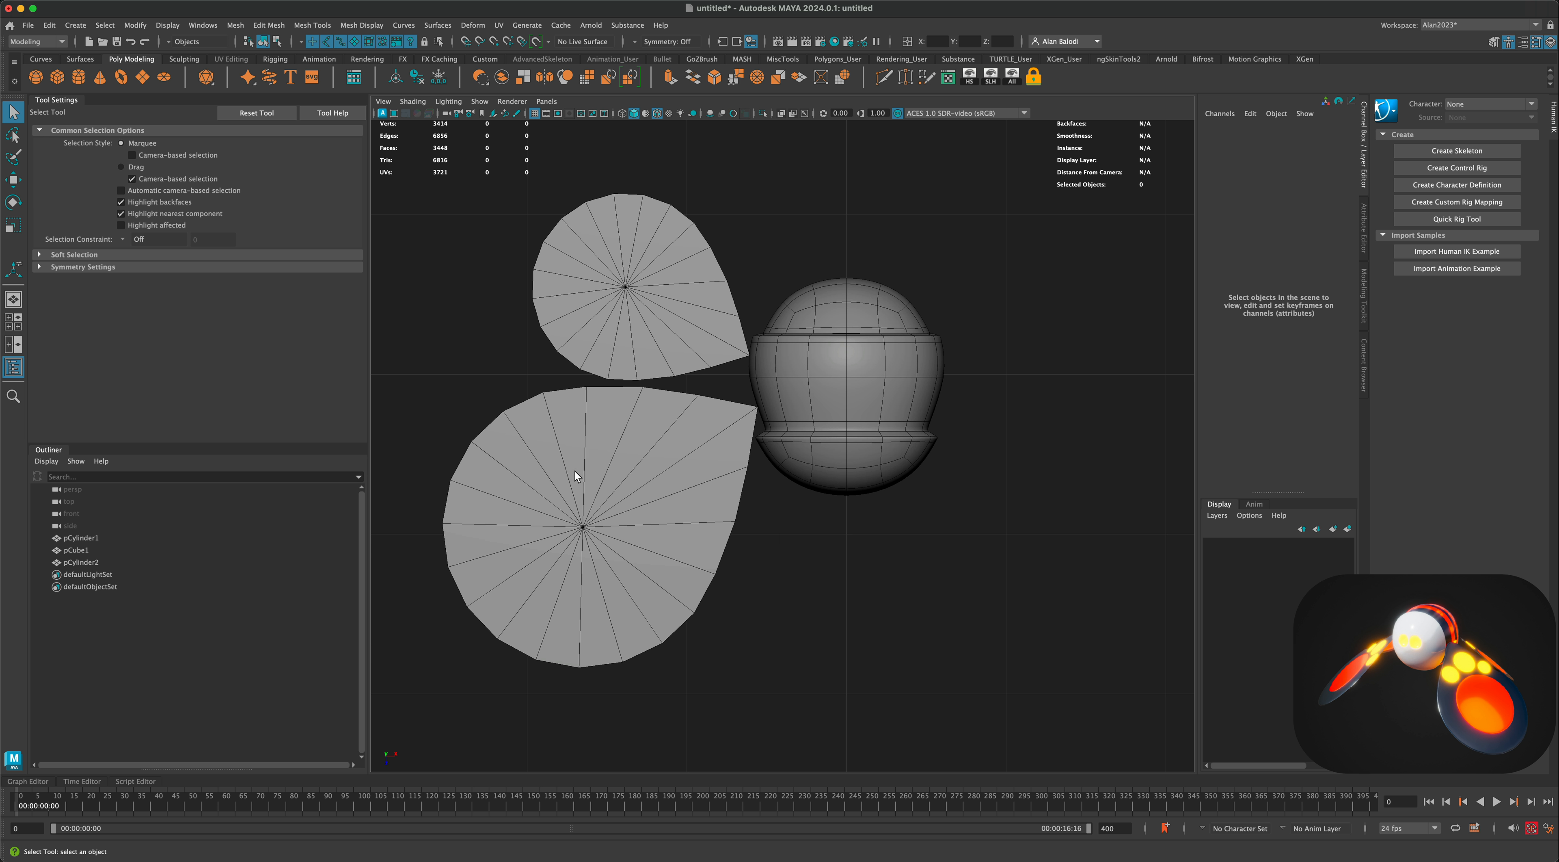
# Select the edge loop around the middle band of the head in perspective view and bevel it with Fraction 0.5 and 3 Segments.
pyautogui.press('space')
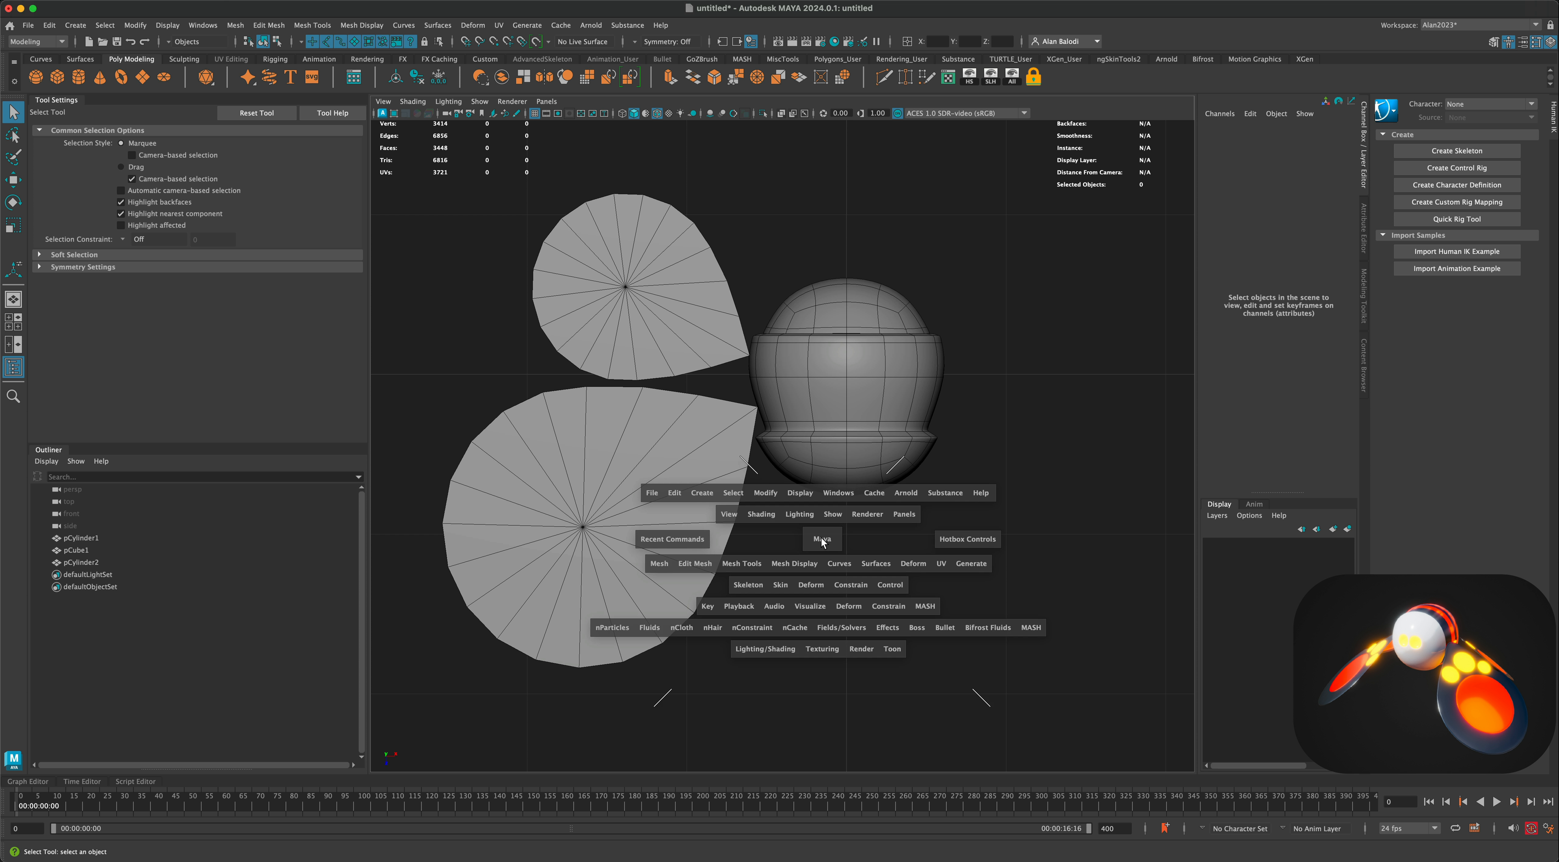
pyautogui.press('space')
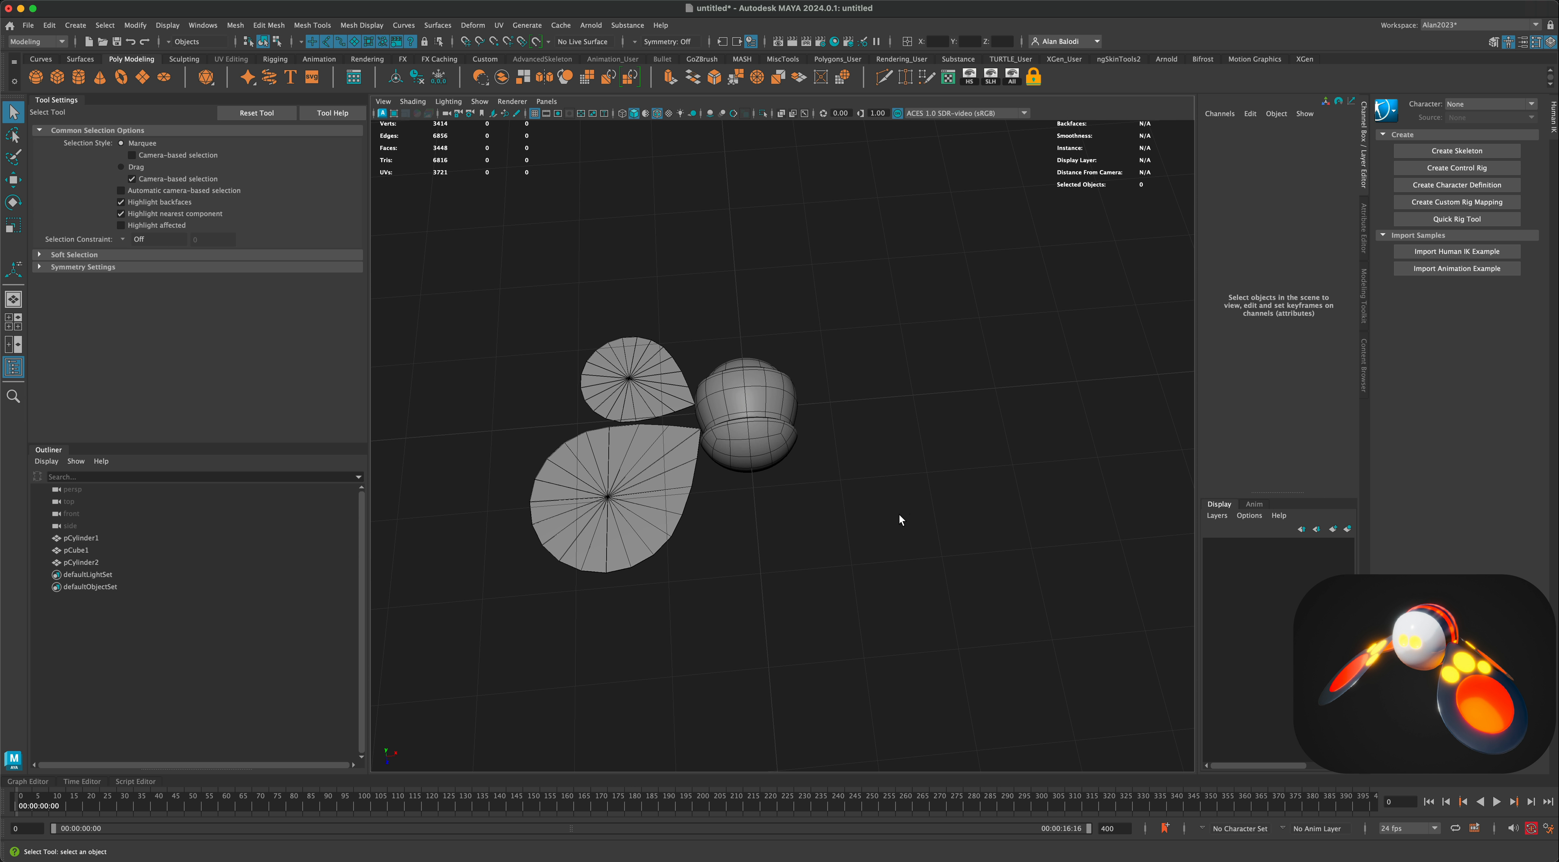
pyautogui.keyDown('alt'); pyautogui.moveTo(905, 538); pyautogui.dragTo(781, 509); pyautogui.keyUp('alt')
pyautogui.scroll(3, 830, 530)
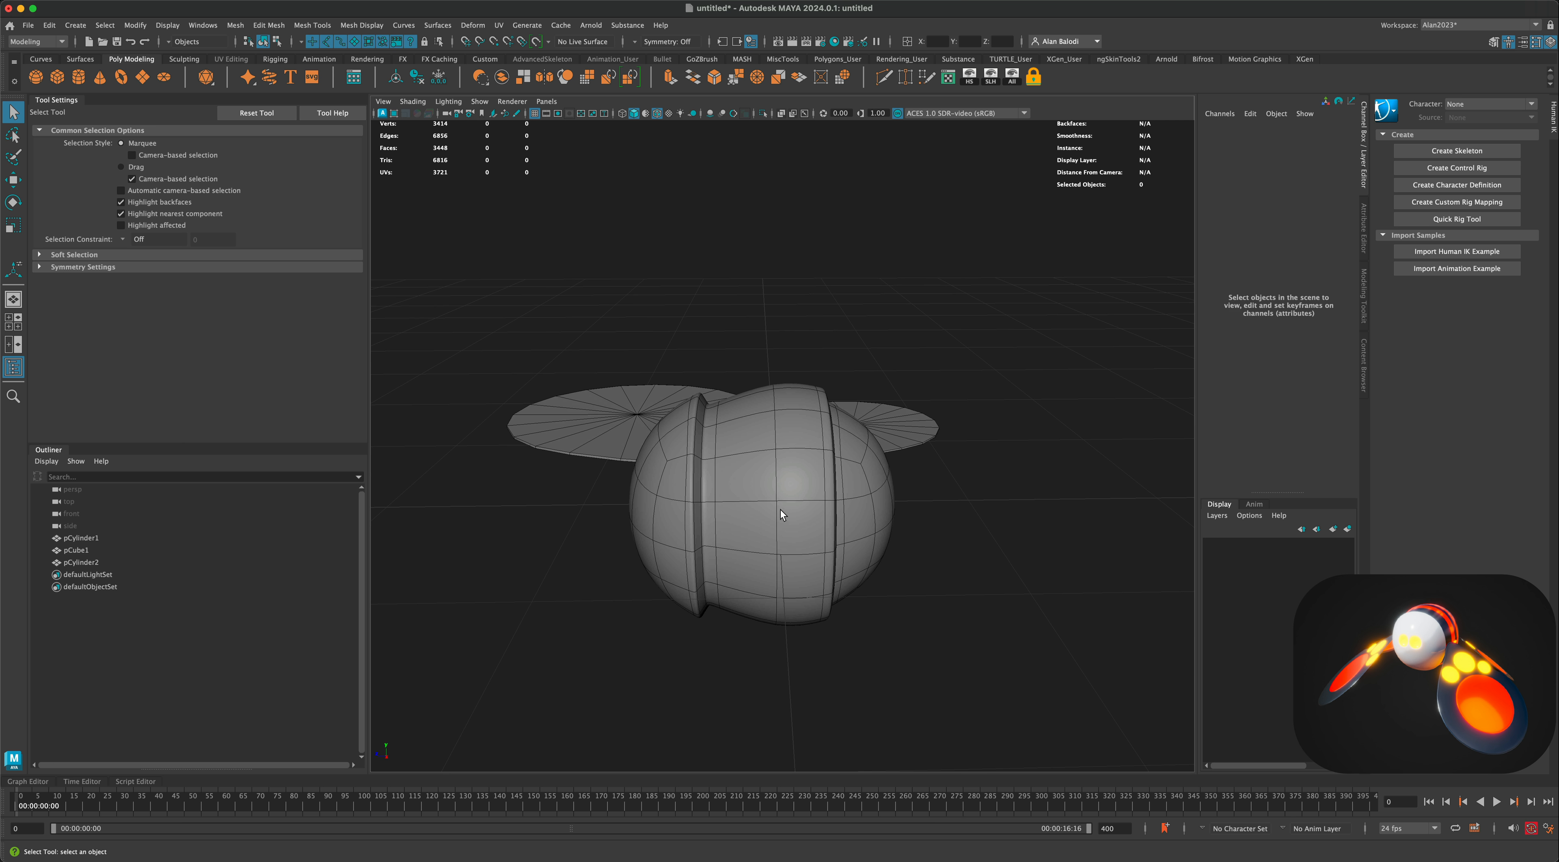
pyautogui.click(781, 509)
pyautogui.moveTo(783, 466); pyautogui.dragTo(780, 437, button='right')
pyautogui.doubleClick(779, 440)
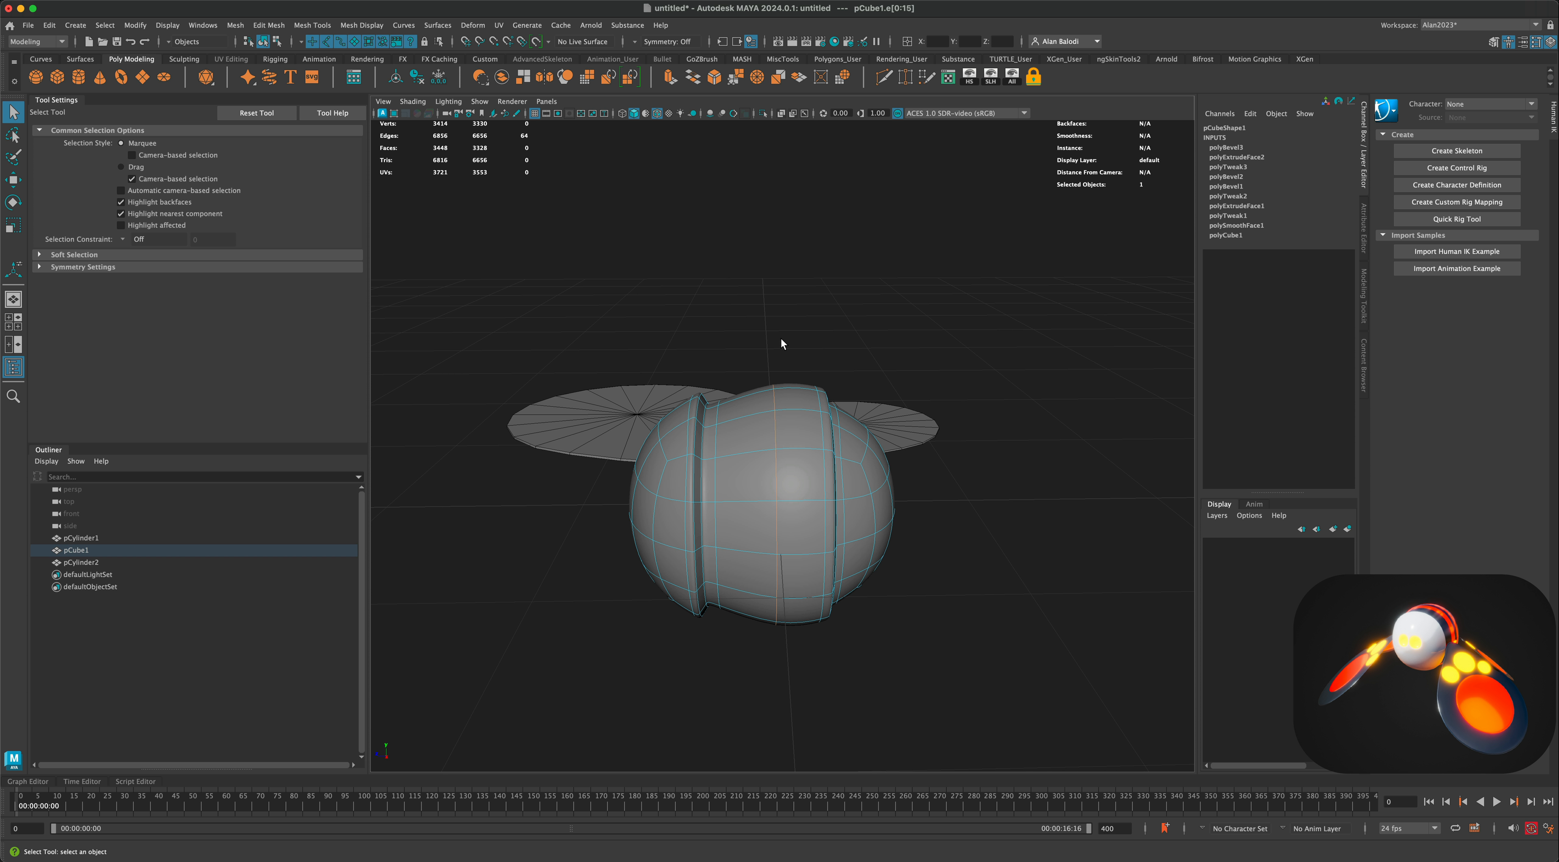
pyautogui.click(716, 79)
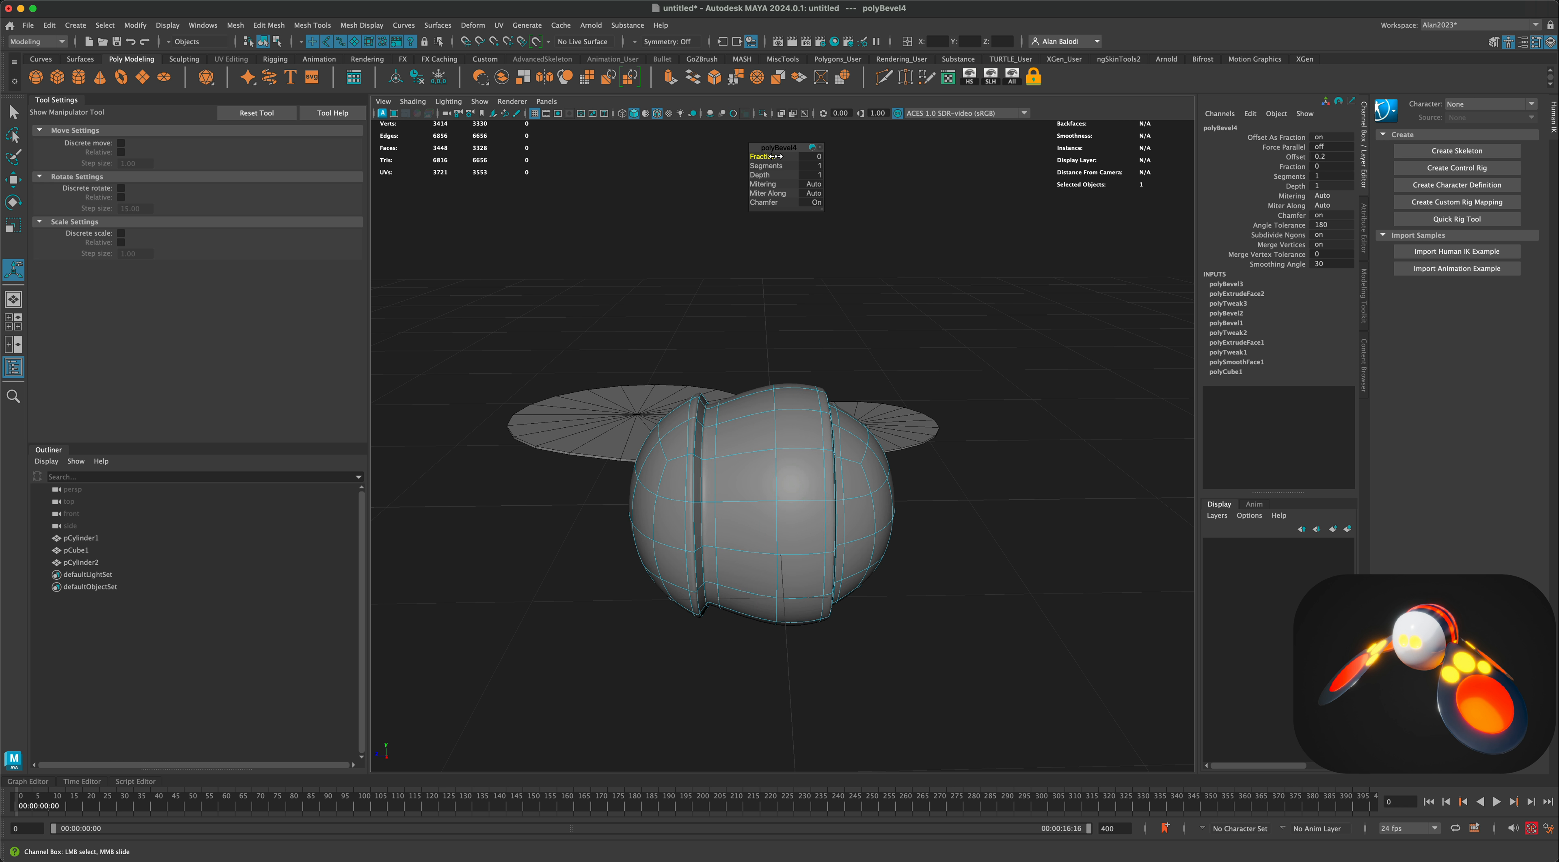
pyautogui.moveTo(776, 156); pyautogui.dragTo(778, 166)
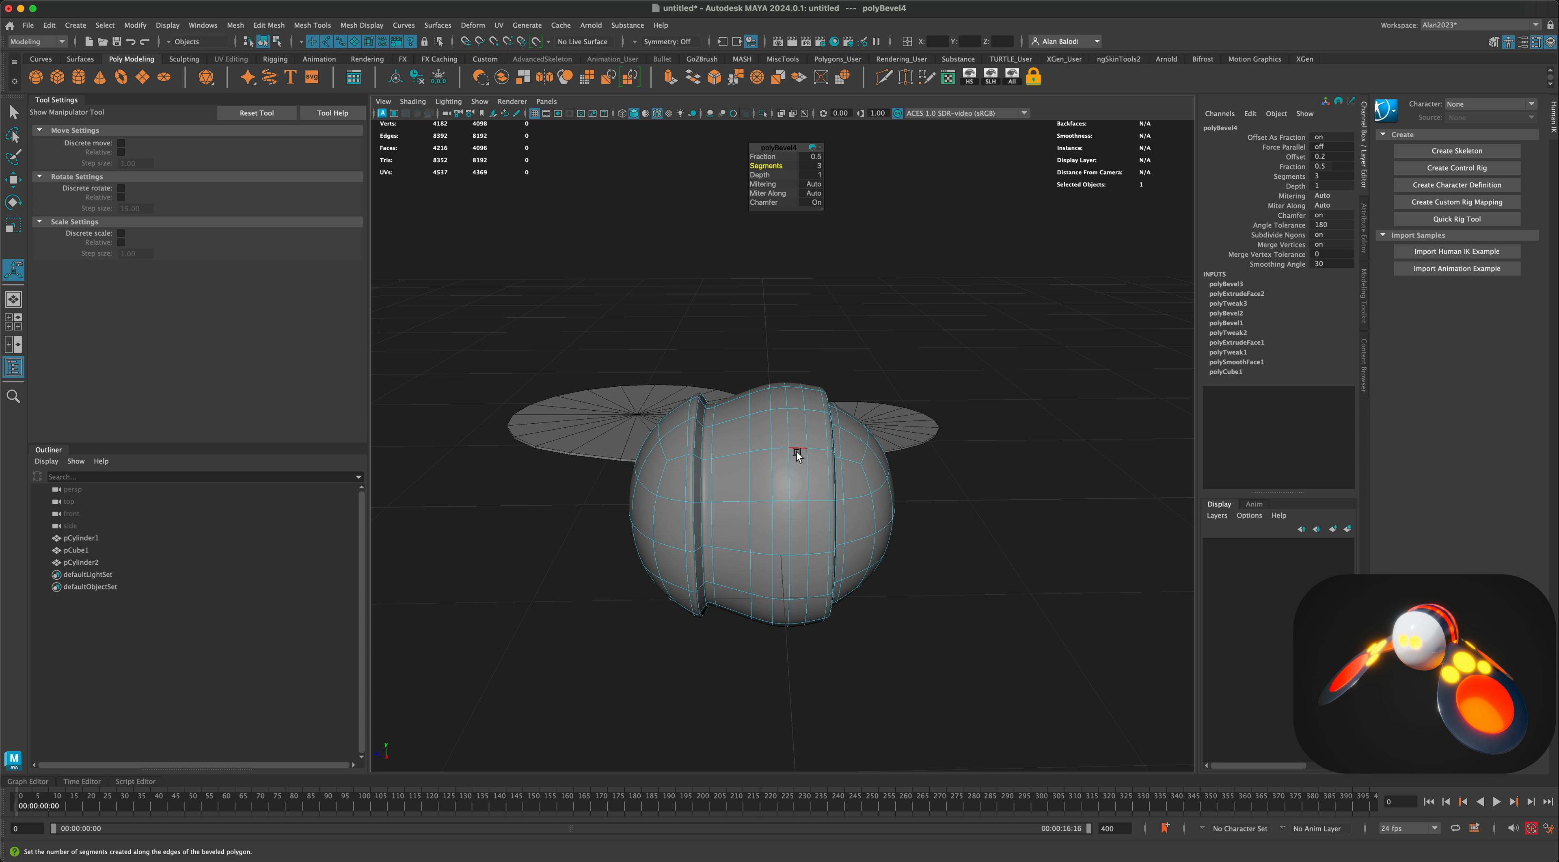
# Move one of the bevelled edge loops on the middle band by about -4.2 along Z and return to object mode.
pyautogui.scroll(2, 752, 564)
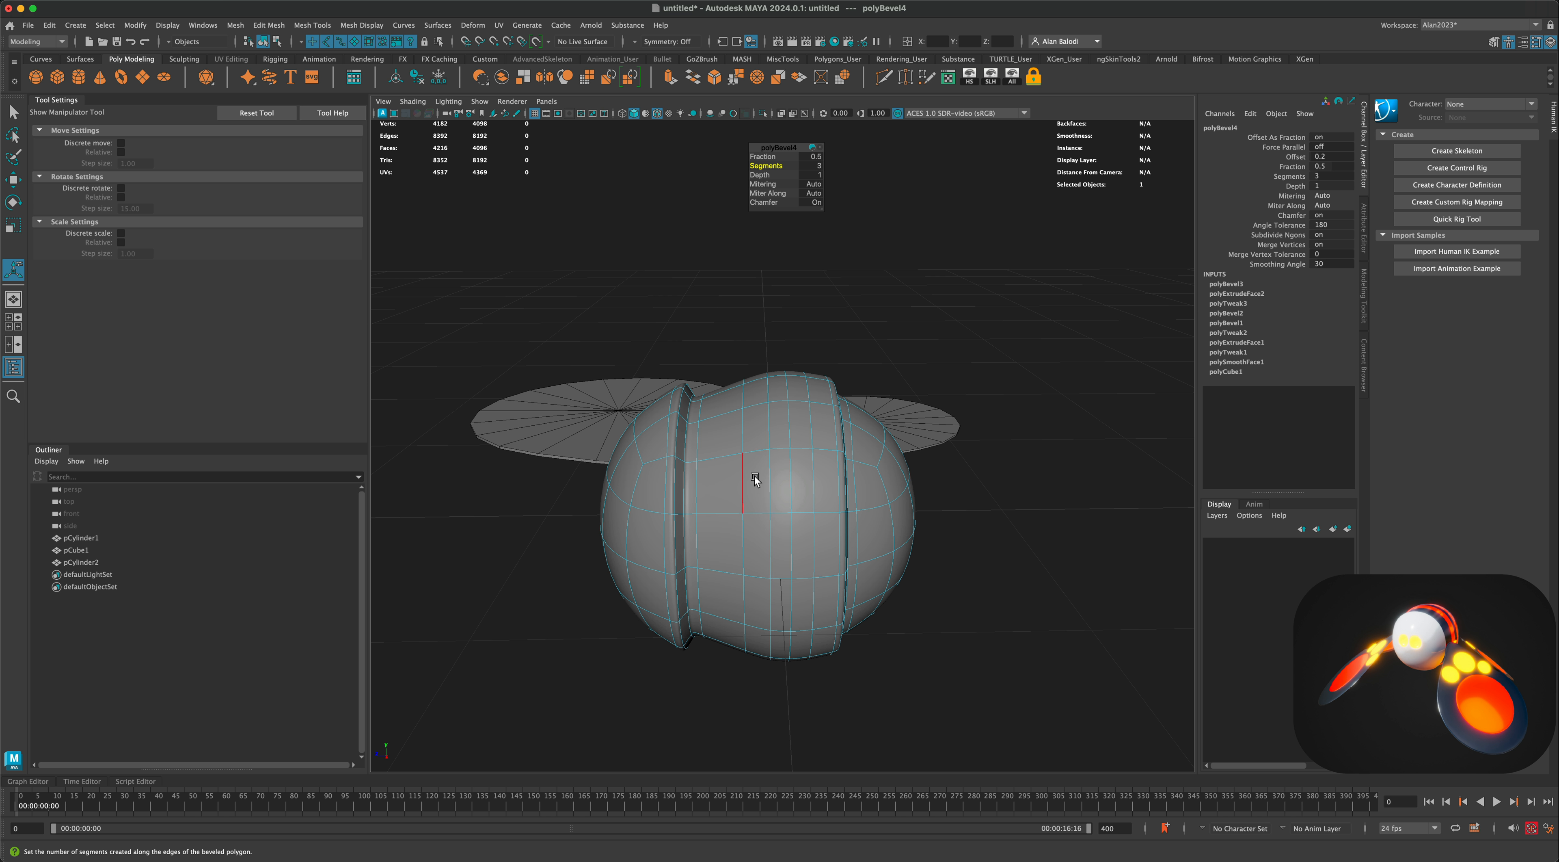
pyautogui.moveTo(811, 448); pyautogui.dragTo(812, 432, button='right')
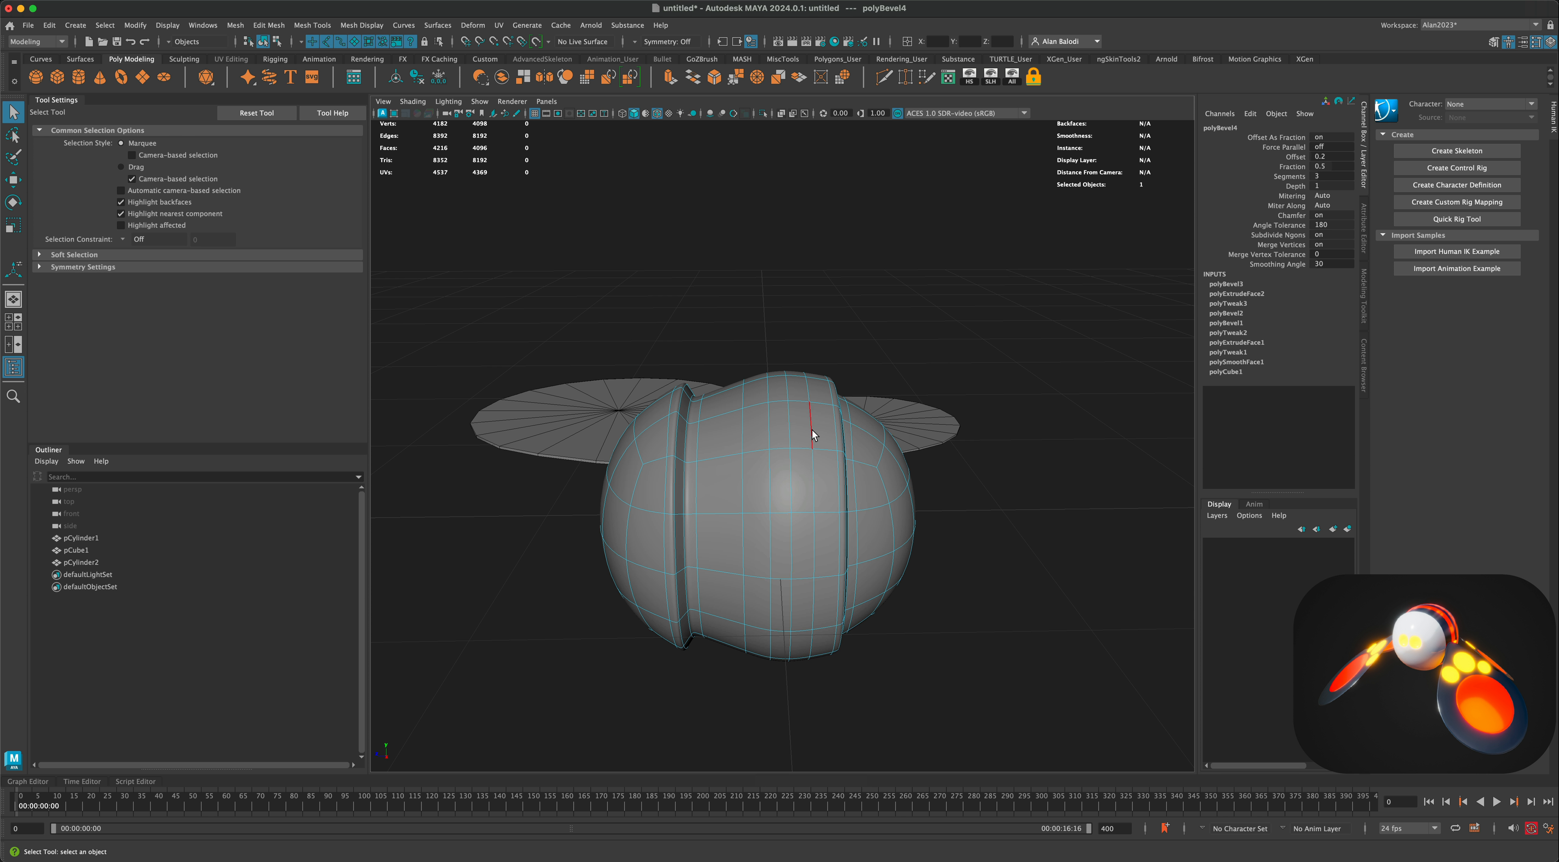
pyautogui.click(812, 434)
pyautogui.press('w')
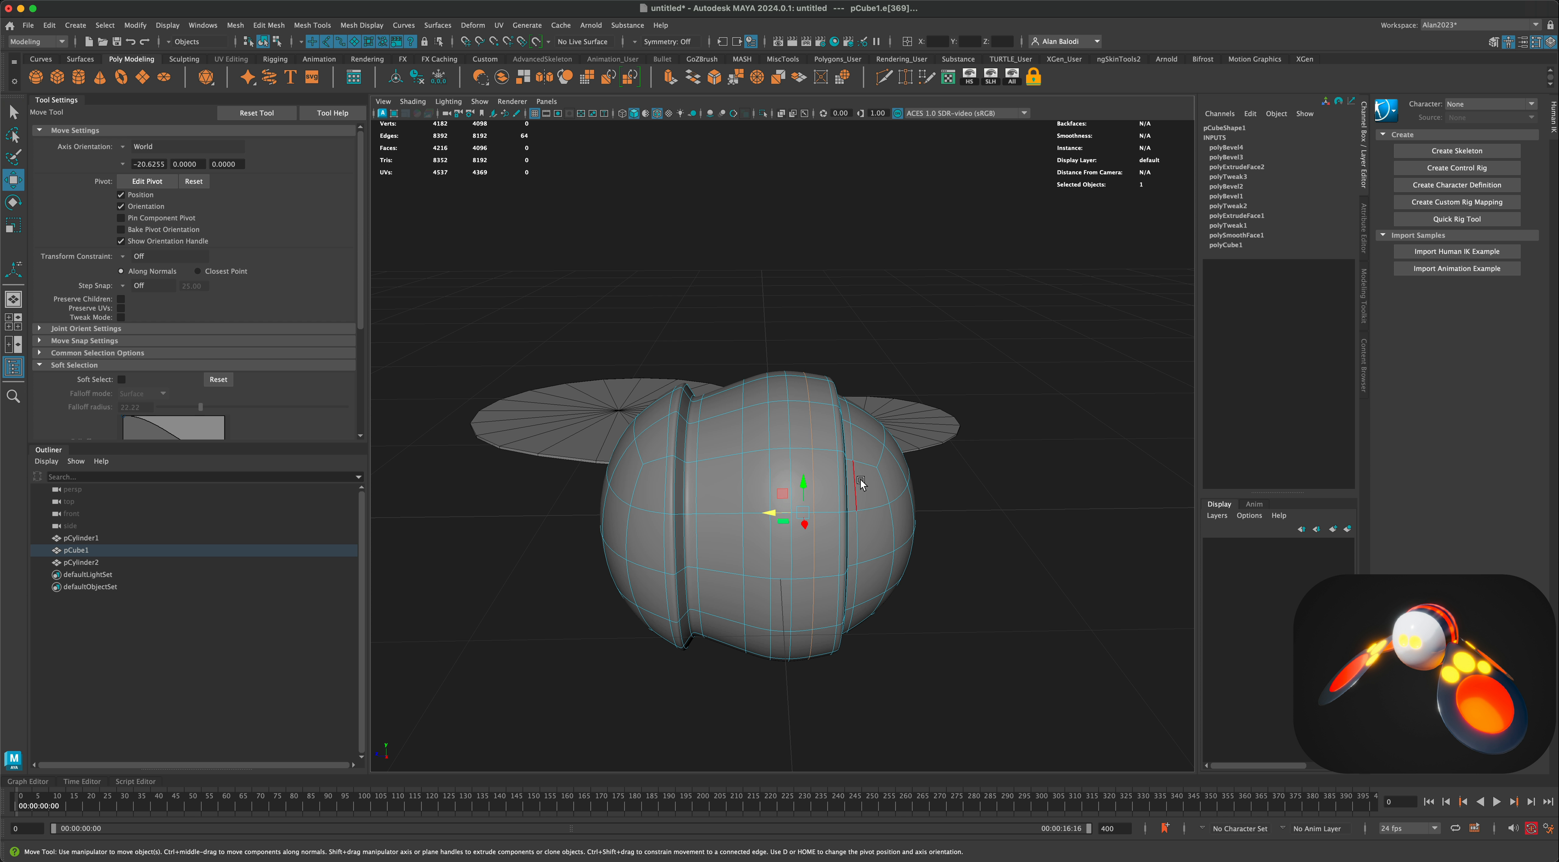
pyautogui.moveTo(769, 514); pyautogui.dragTo(776, 514)
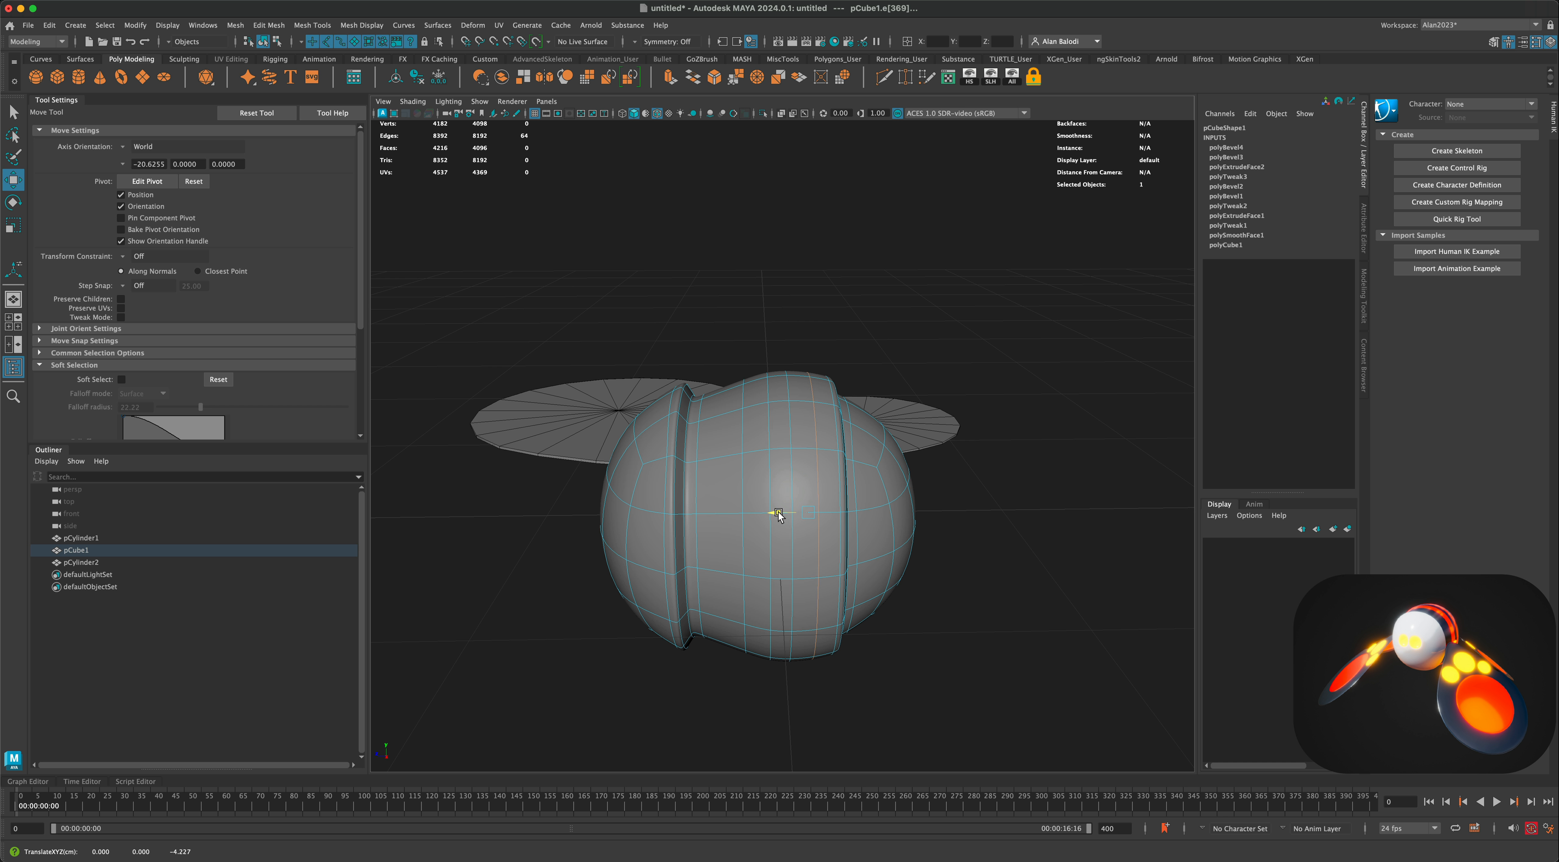
pyautogui.moveTo(805, 416); pyautogui.dragTo(854, 398, button='right')
pyautogui.click(893, 332)
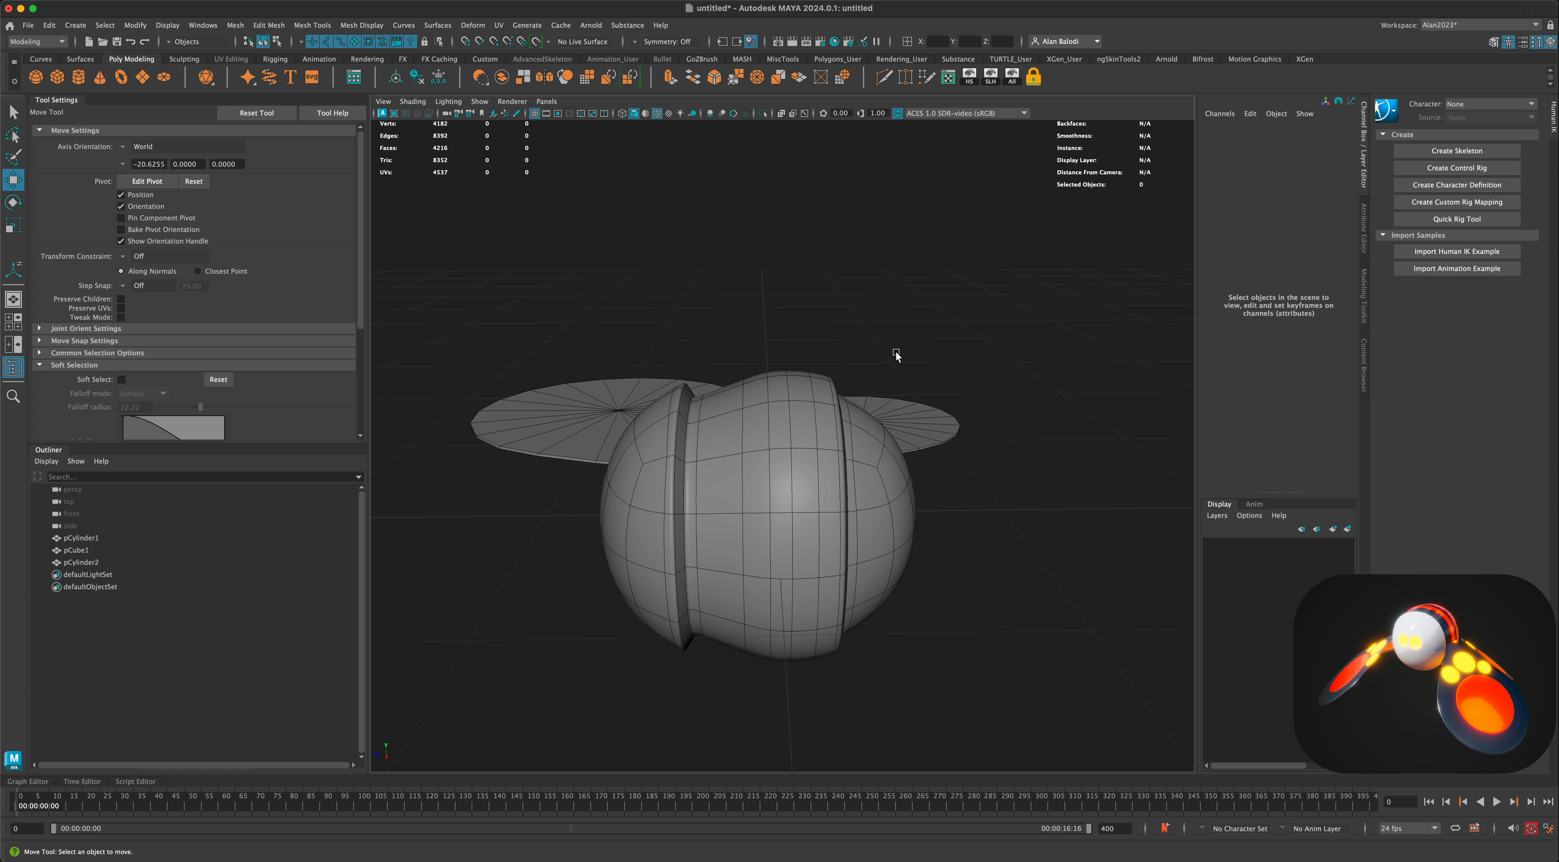
# Select the two adjacent faces at the front centre of the head for the eyes.
pyautogui.keyDown('alt'); pyautogui.moveTo(1004, 633); pyautogui.dragTo(969, 620, button='right'); pyautogui.keyUp('alt')
pyautogui.keyDown('alt'); pyautogui.moveTo(969, 620); pyautogui.dragTo(954, 588); pyautogui.keyUp('alt')
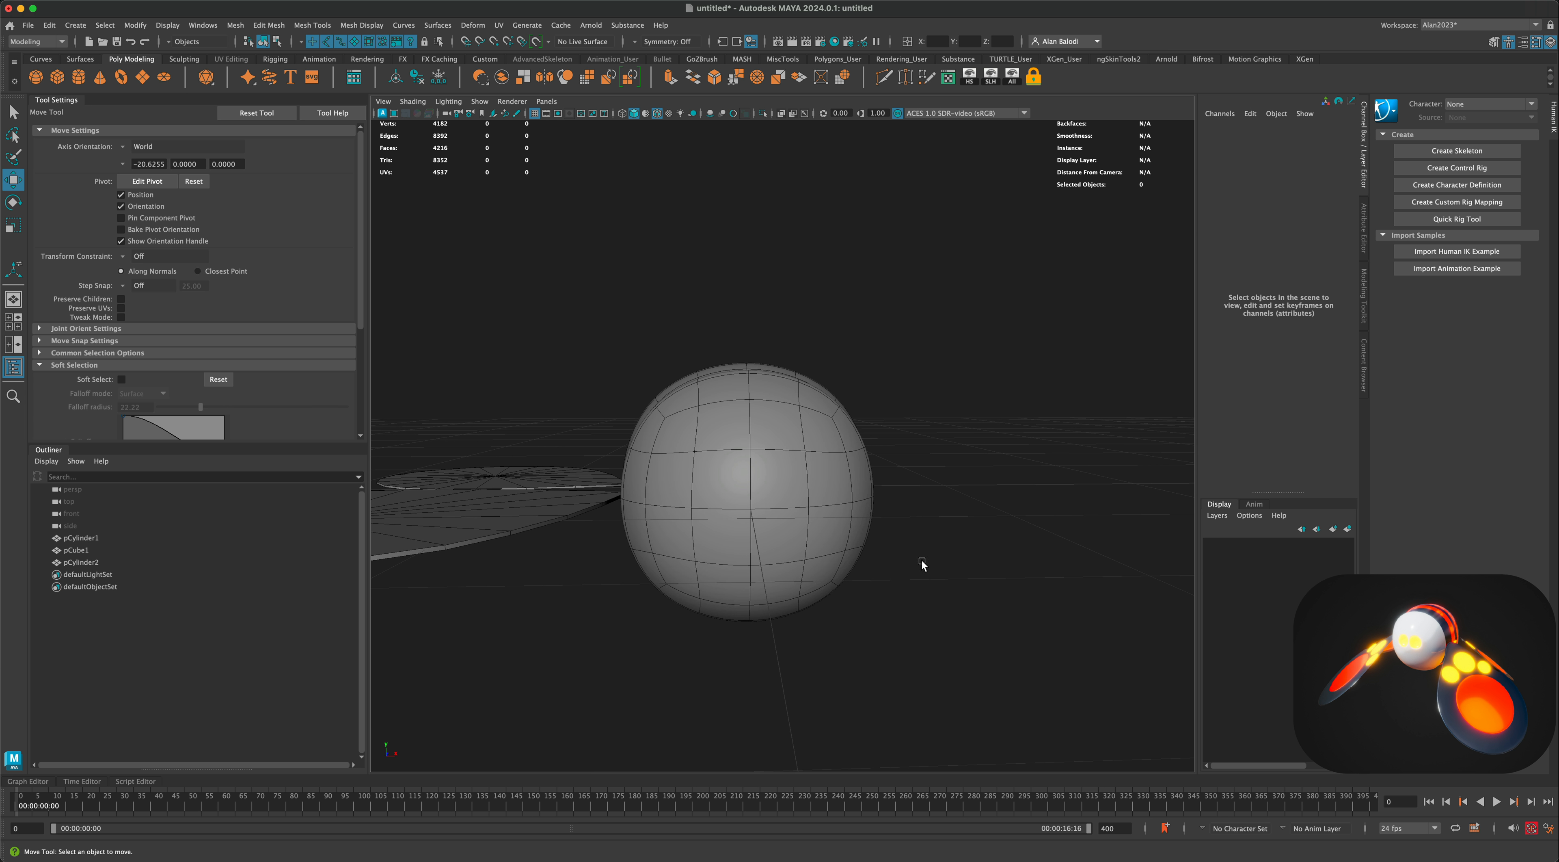
pyautogui.moveTo(743, 499); pyautogui.dragTo(720, 511, button='right')
pyautogui.click(720, 484)
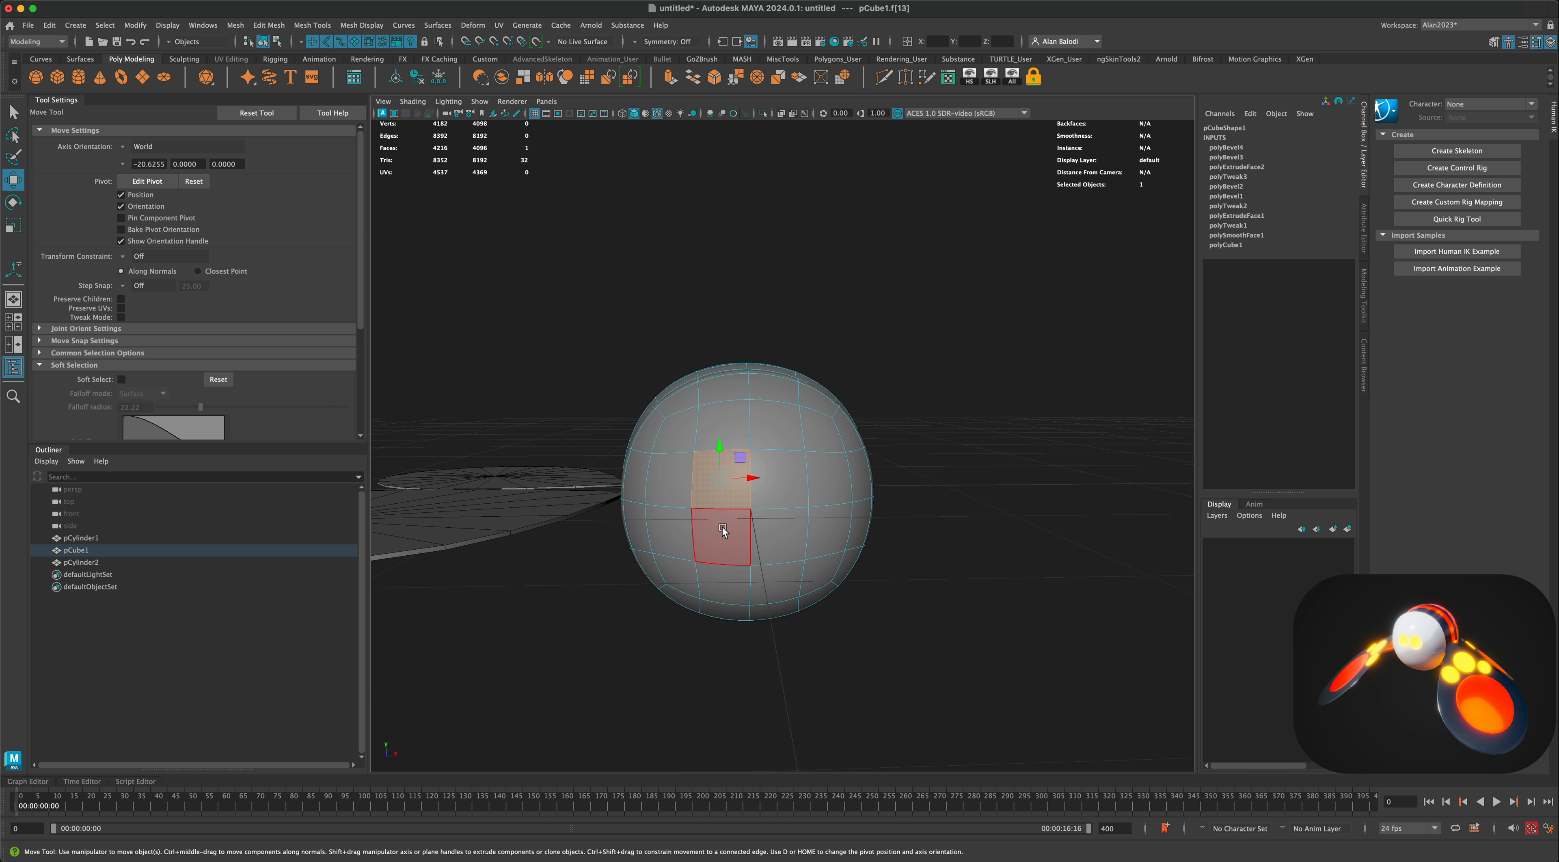
pyautogui.keyDown('shift'); pyautogui.click(723, 538); pyautogui.keyUp('shift')
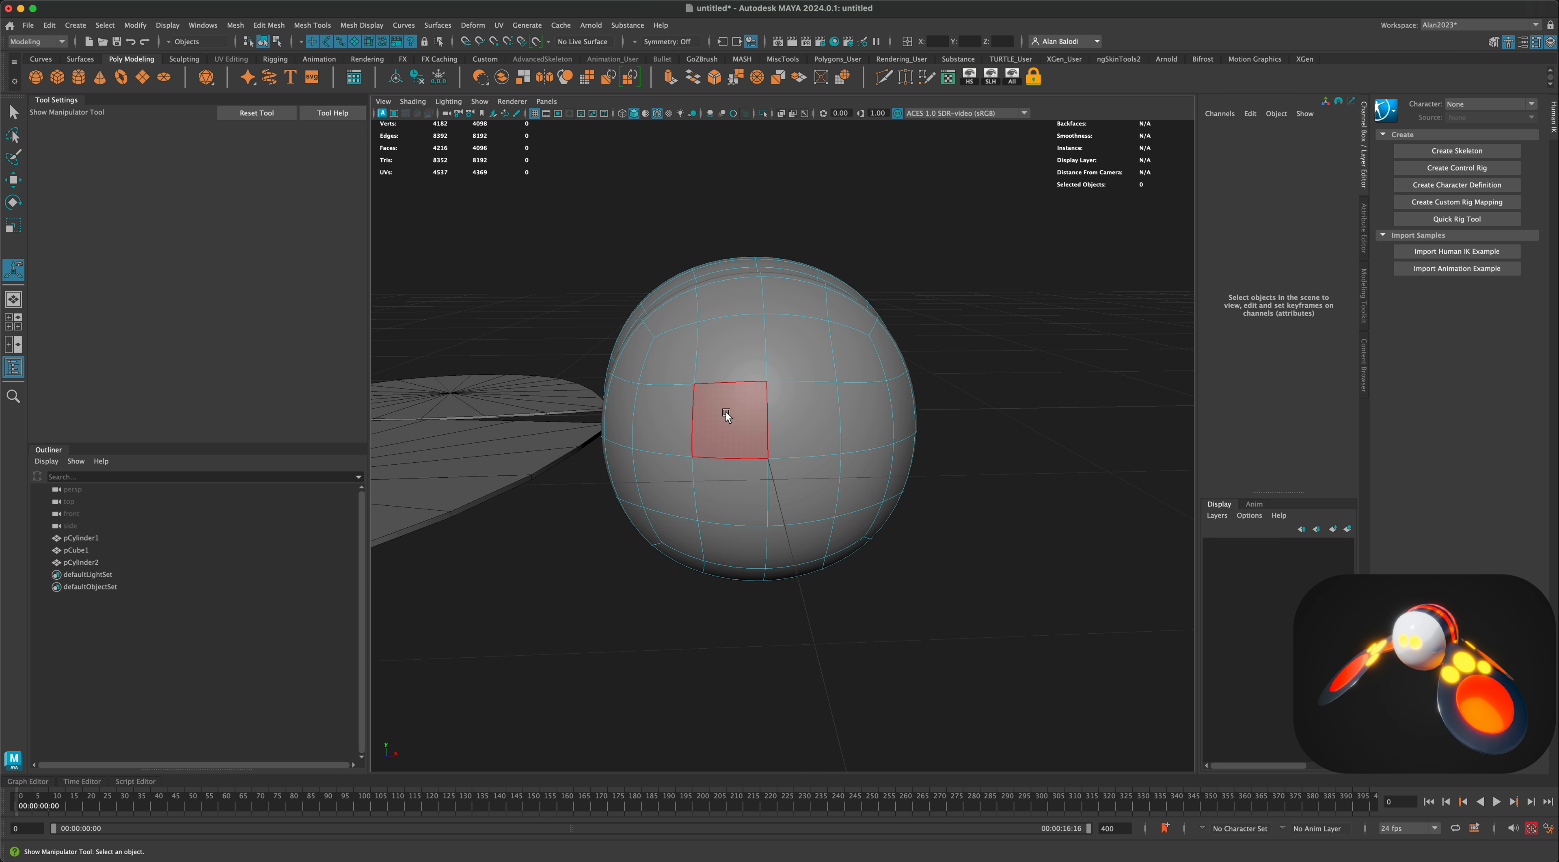
pyautogui.click(725, 414)
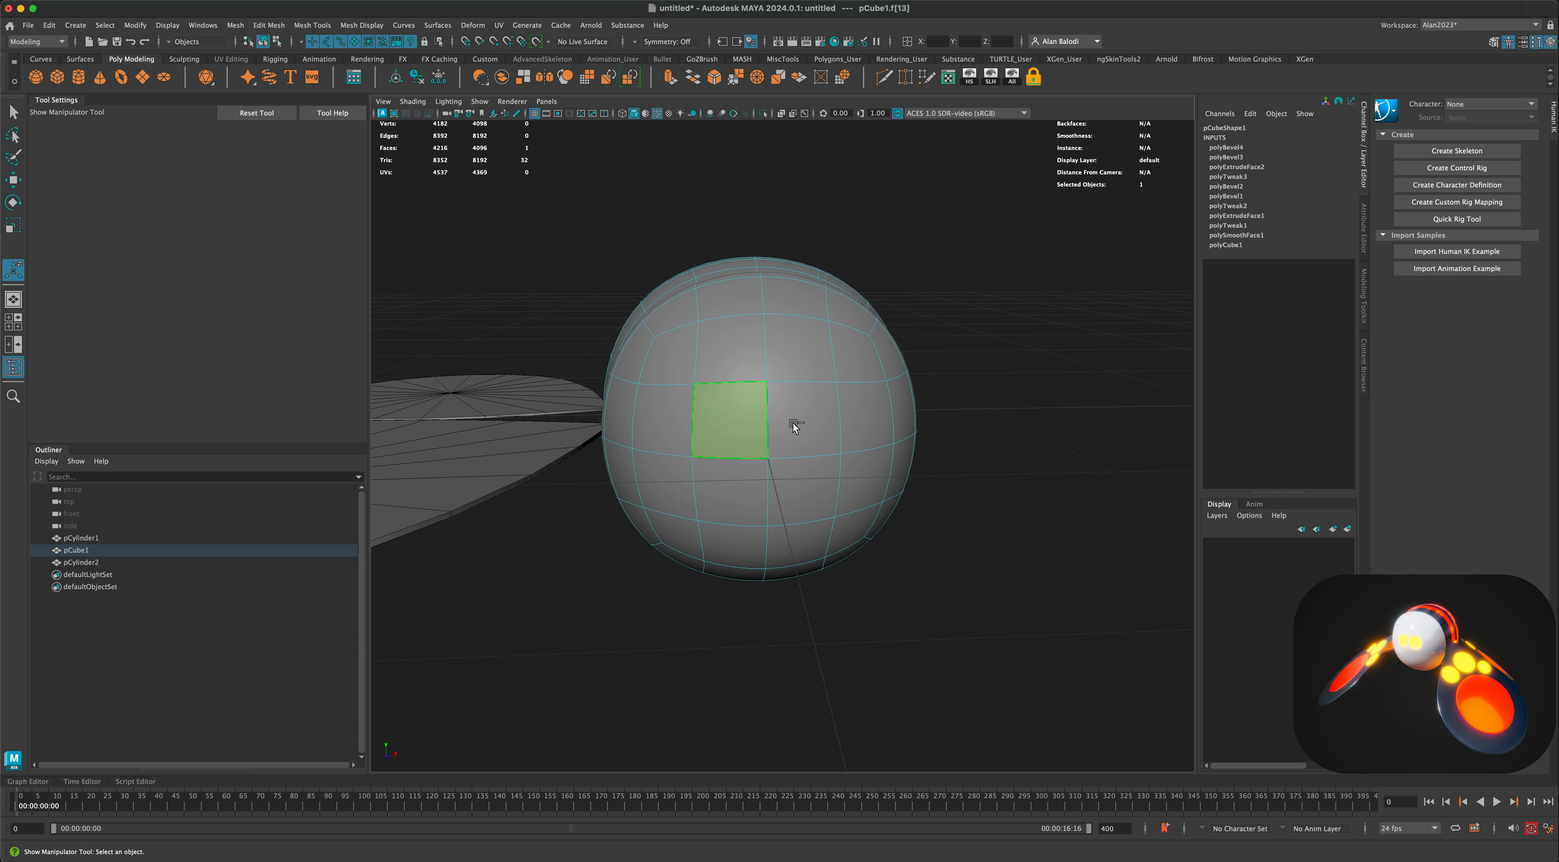
pyautogui.keyDown('shift'); pyautogui.click(795, 424); pyautogui.keyUp('shift')
pyautogui.keyDown('alt'); pyautogui.moveTo(878, 454); pyautogui.dragTo(1005, 570); pyautogui.keyUp('alt')
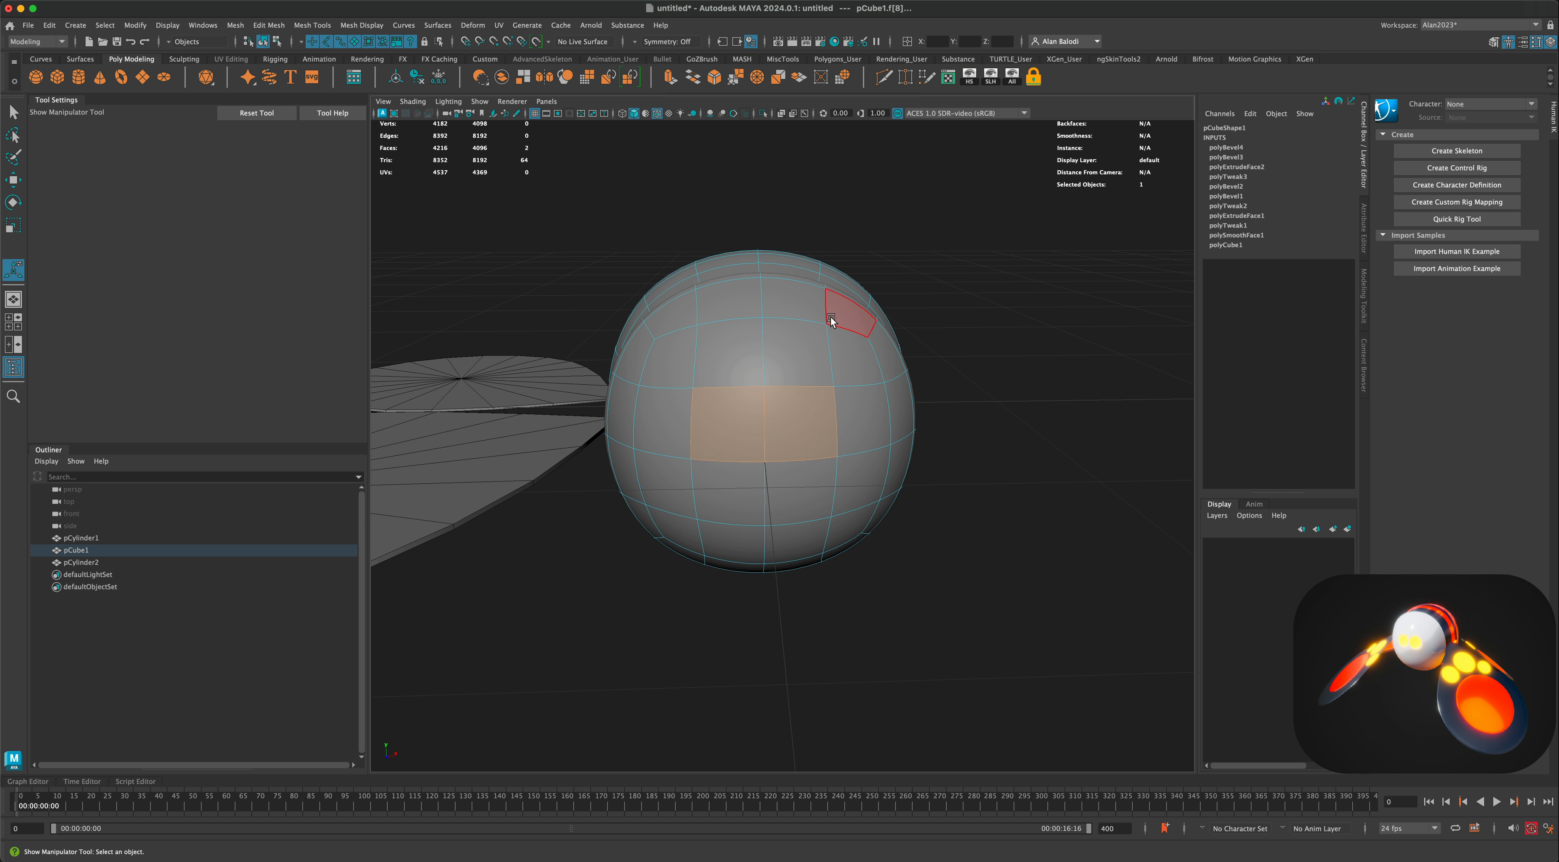
# Extrude the two front faces with Keep Faces Together turned off.
pyautogui.click(670, 78)
pyautogui.keyDown('alt'); pyautogui.moveTo(939, 307); pyautogui.dragTo(916, 285); pyautogui.keyUp('alt')
pyautogui.click(845, 194)
# Extrude the two eye faces again, push them into the head as separate sockets, and return to object mode.
pyautogui.moveTo(971, 292)
pyautogui.keyDown('alt'); pyautogui.mouseDown()
pyautogui.moveTo(878, 260)
pyautogui.moveTo(975, 255)
pyautogui.moveTo(992, 275)
pyautogui.moveTo(968, 276)
pyautogui.mouseUp(); pyautogui.keyUp('alt')
pyautogui.click(670, 77)
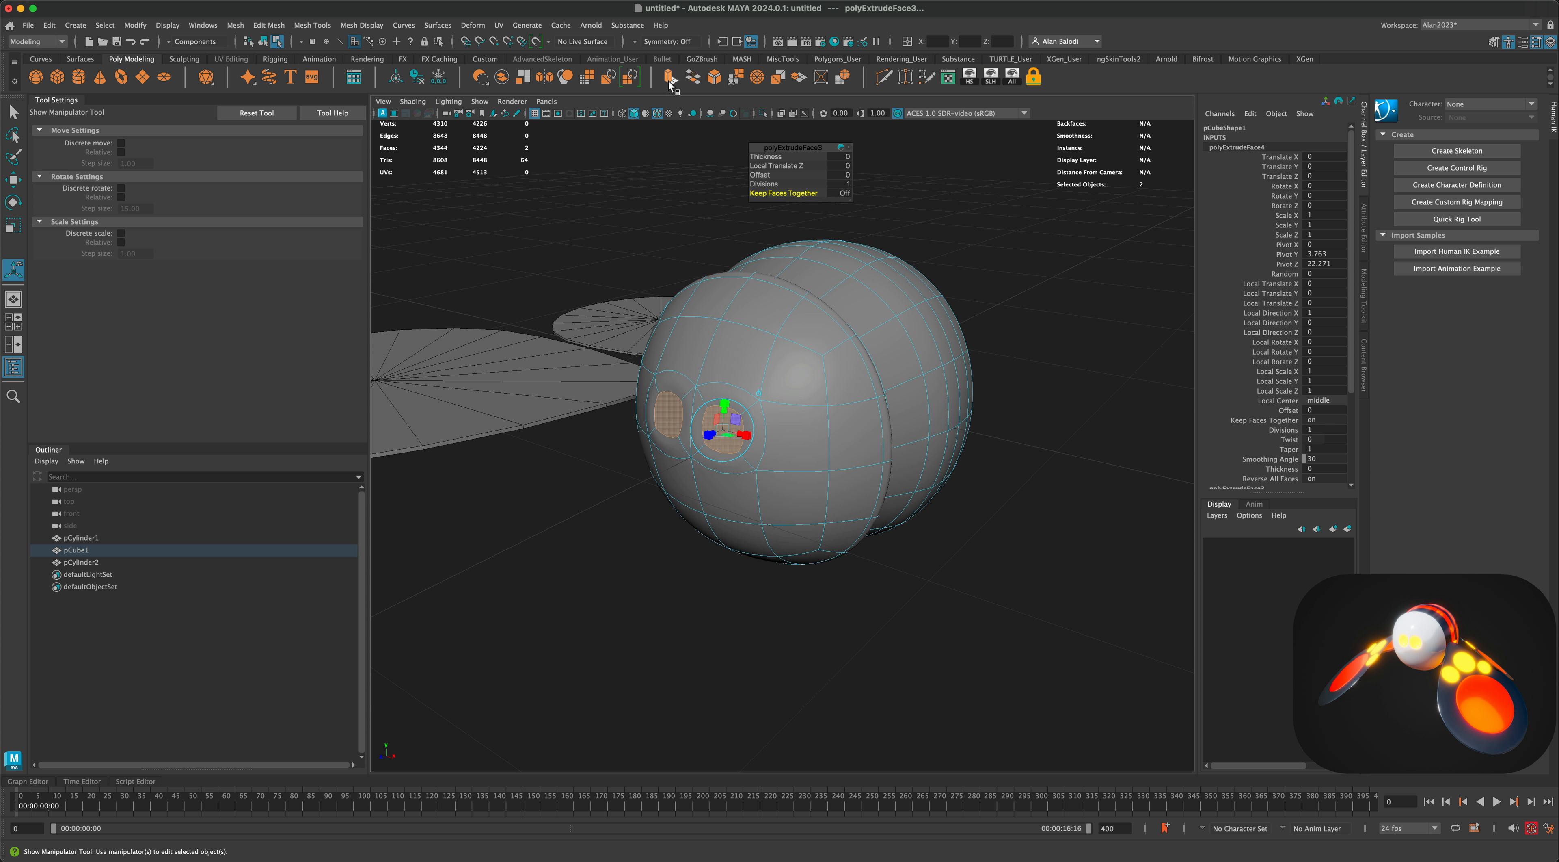
pyautogui.moveTo(713, 435)
pyautogui.mouseDown()
pyautogui.moveTo(725, 432)
pyautogui.moveTo(694, 436)
pyautogui.moveTo(726, 427)
pyautogui.mouseUp()
pyautogui.moveTo(801, 380); pyautogui.dragTo(994, 369, button='right')
pyautogui.click(1011, 380)
pyautogui.keyDown('alt'); pyautogui.moveTo(1029, 393); pyautogui.dragTo(1050, 406); pyautogui.keyUp('alt')
pyautogui.keyDown('alt'); pyautogui.moveTo(987, 463); pyautogui.dragTo(924, 443); pyautogui.keyUp('alt')
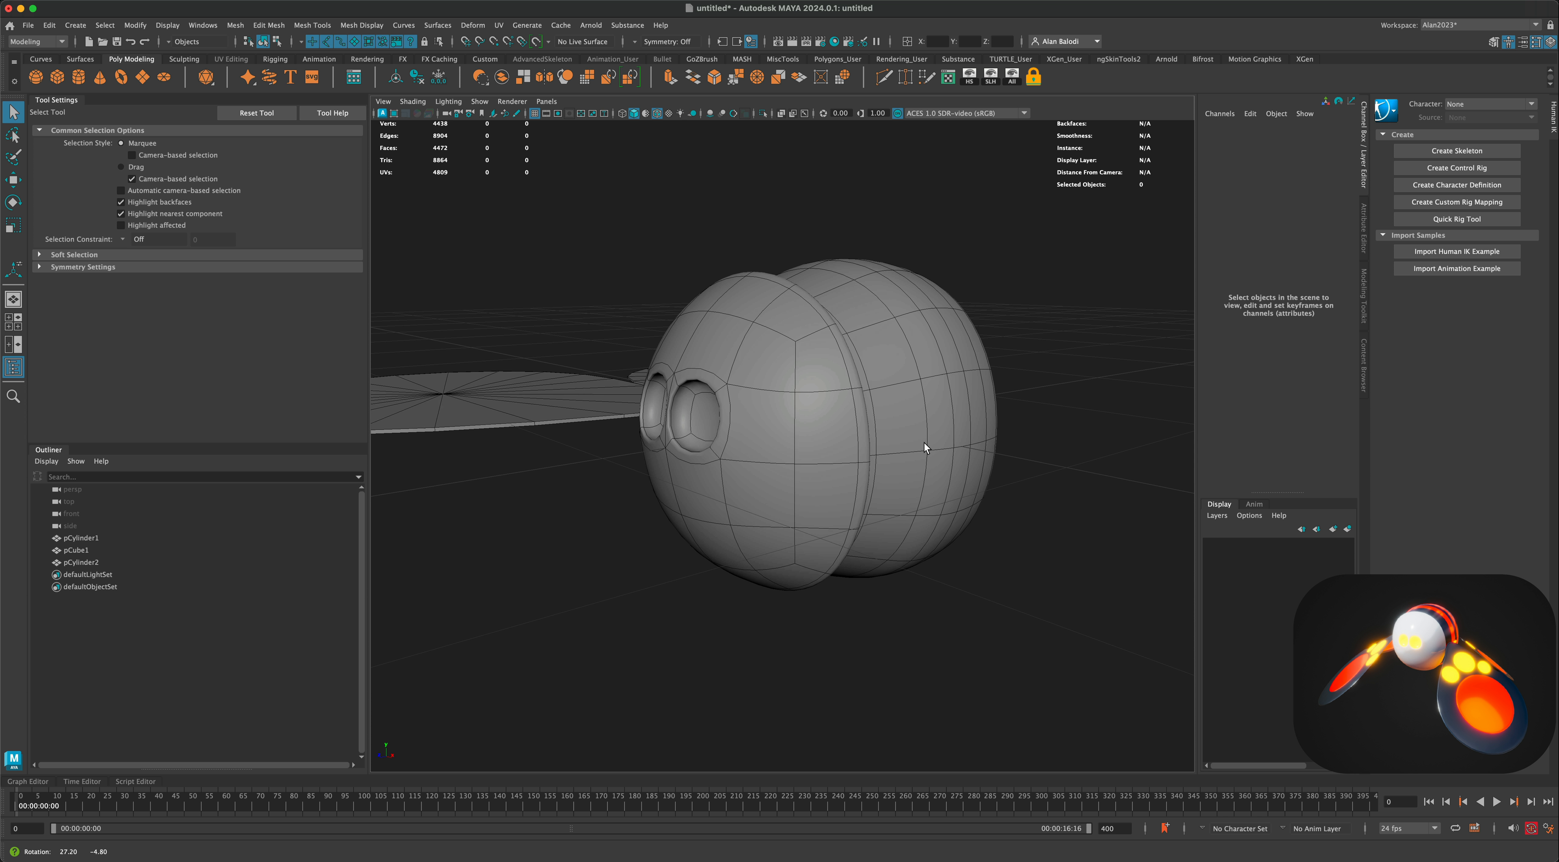
# Compare the head and its eye sockets in unsmoothed and smooth preview from several angles.
pyautogui.click(807, 421)
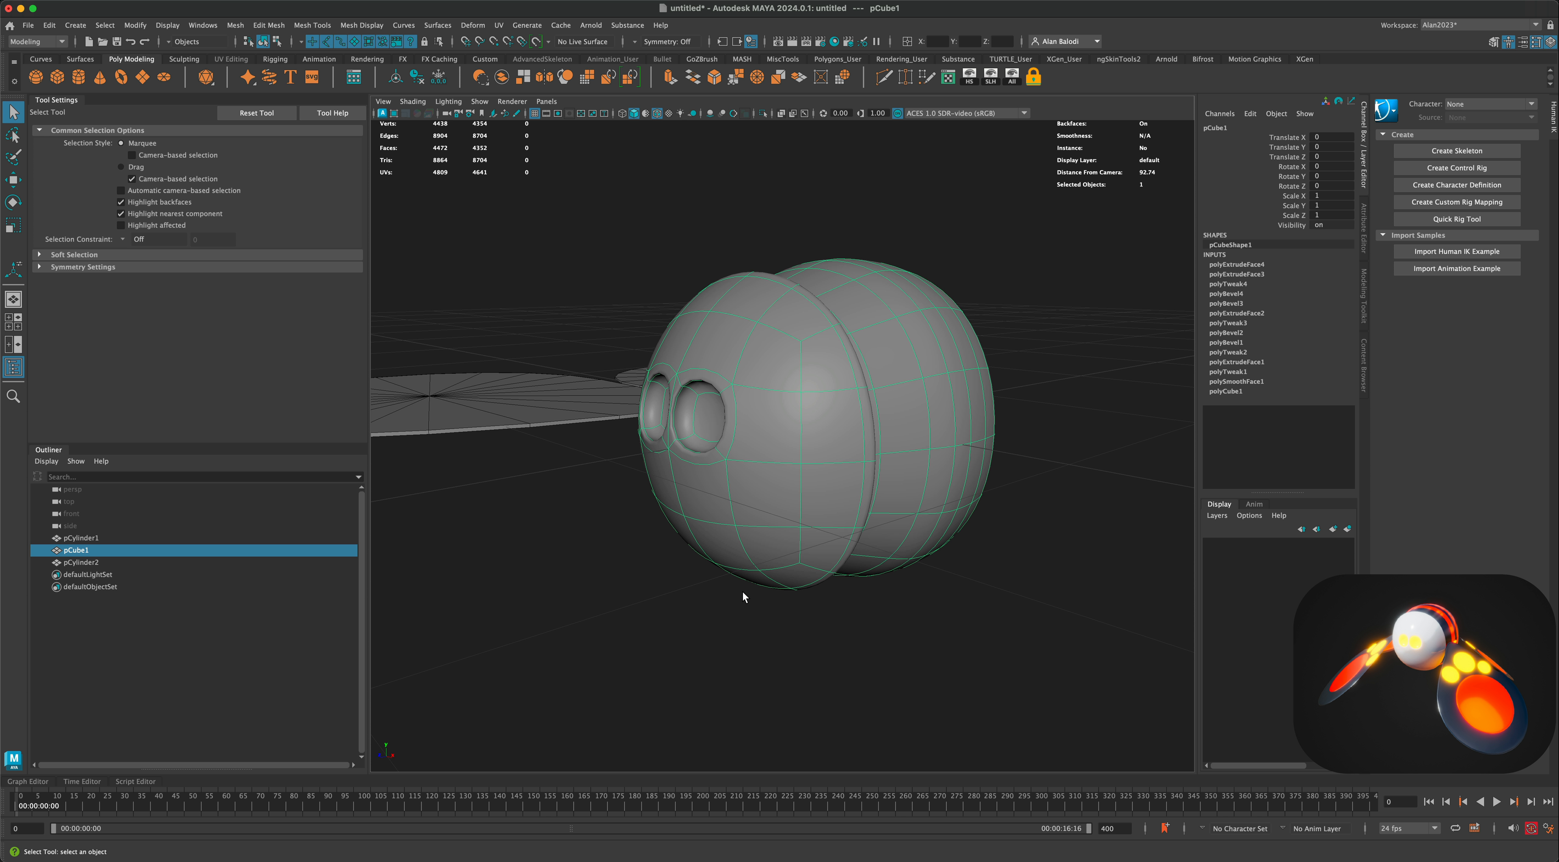
pyautogui.press('1')
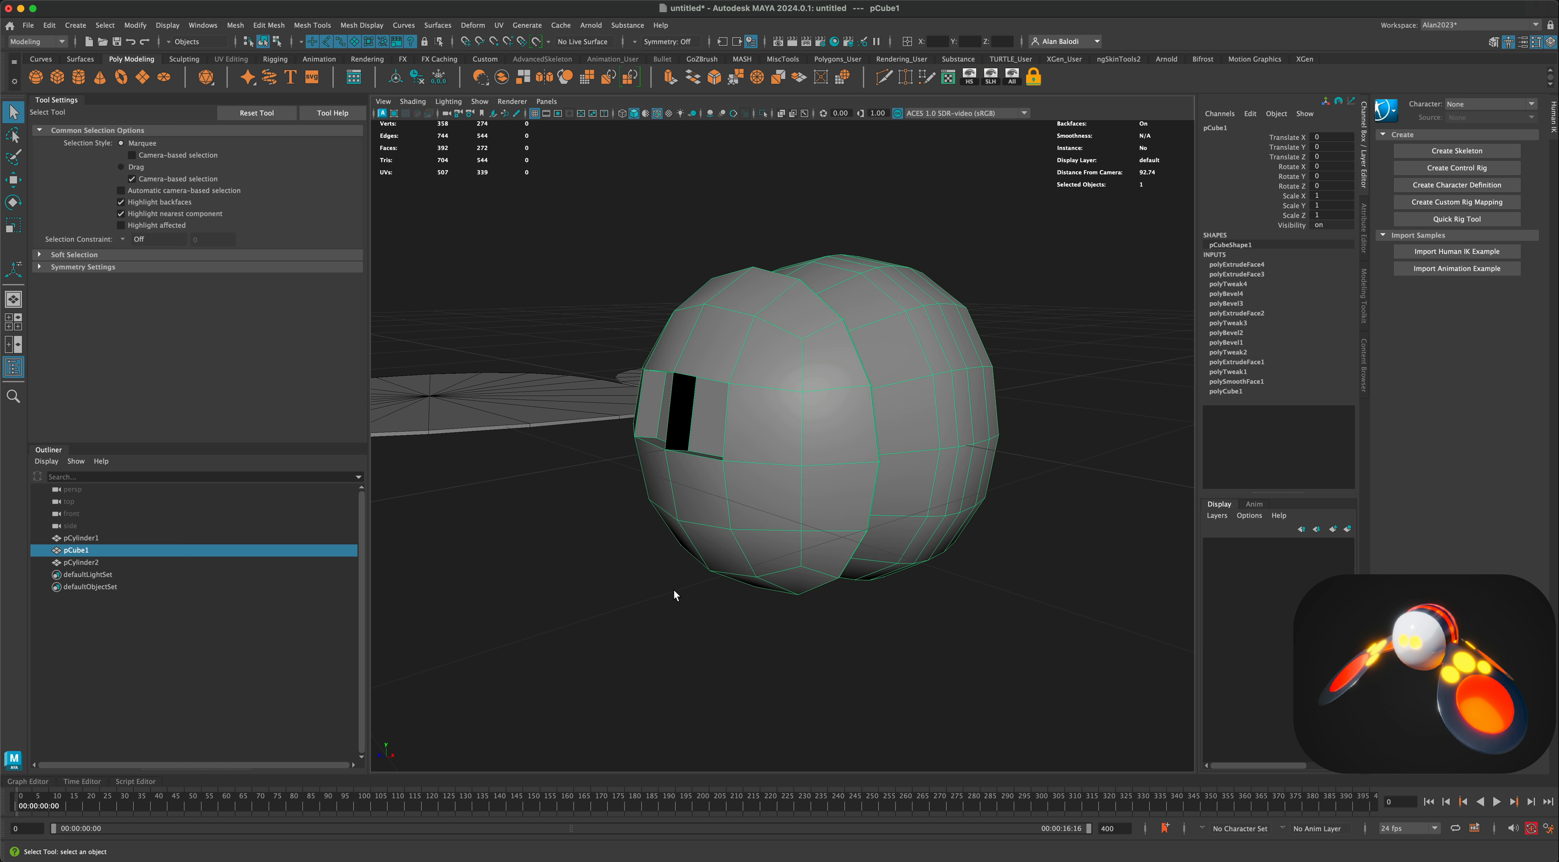
pyautogui.moveTo(663, 593)
pyautogui.keyDown('alt'); pyautogui.mouseDown()
pyautogui.moveTo(710, 589)
pyautogui.moveTo(669, 592)
pyautogui.mouseUp(); pyautogui.keyUp('alt')
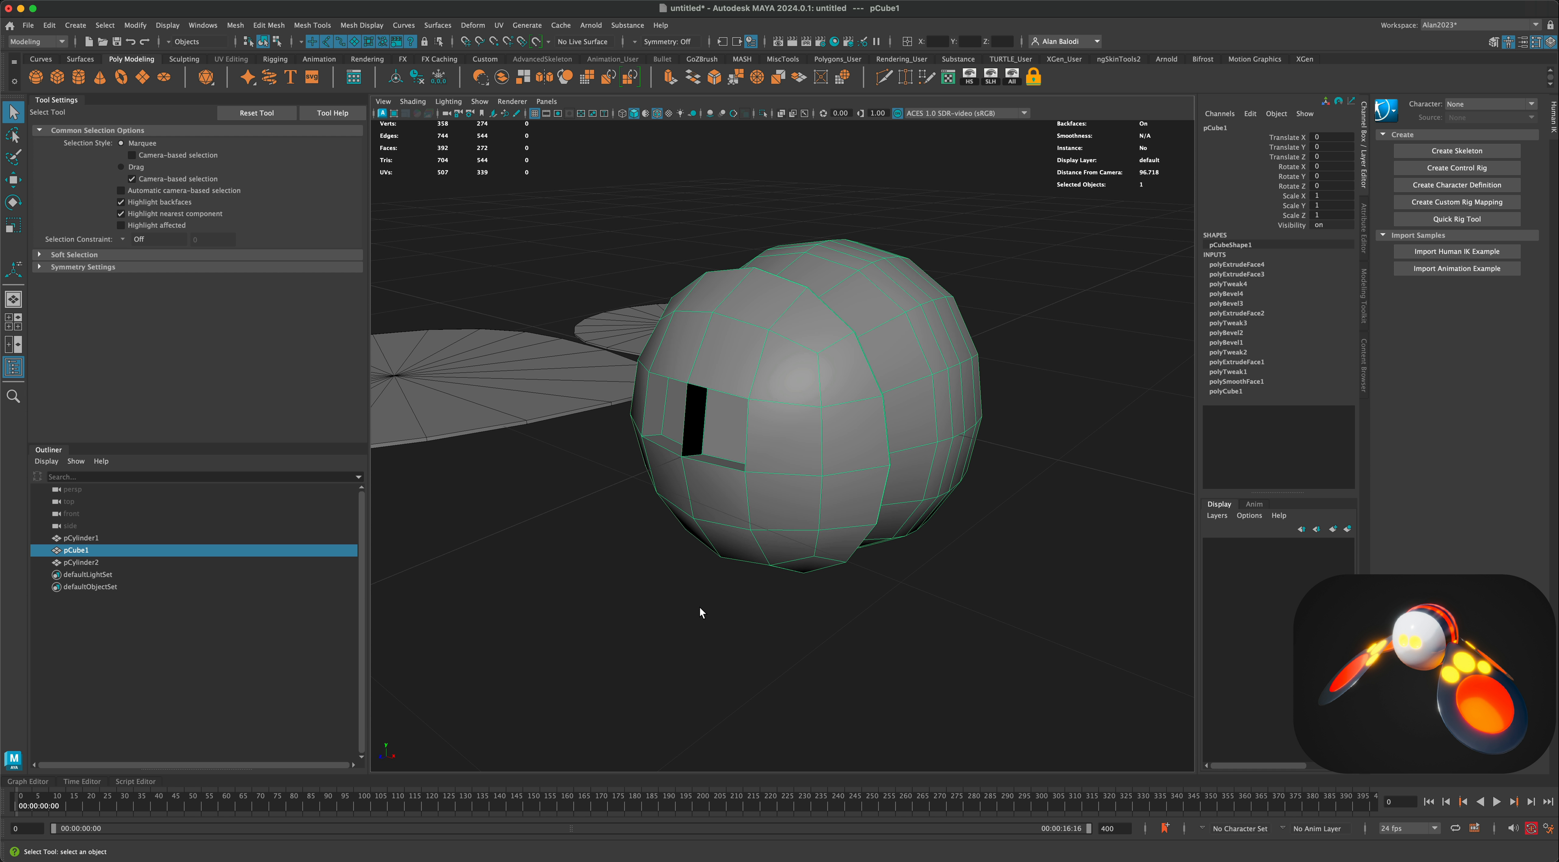
pyautogui.press('3')
pyautogui.moveTo(673, 605)
pyautogui.keyDown('alt'); pyautogui.mouseDown()
pyautogui.moveTo(724, 604)
pyautogui.moveTo(701, 602)
pyautogui.mouseUp(); pyautogui.keyUp('alt')
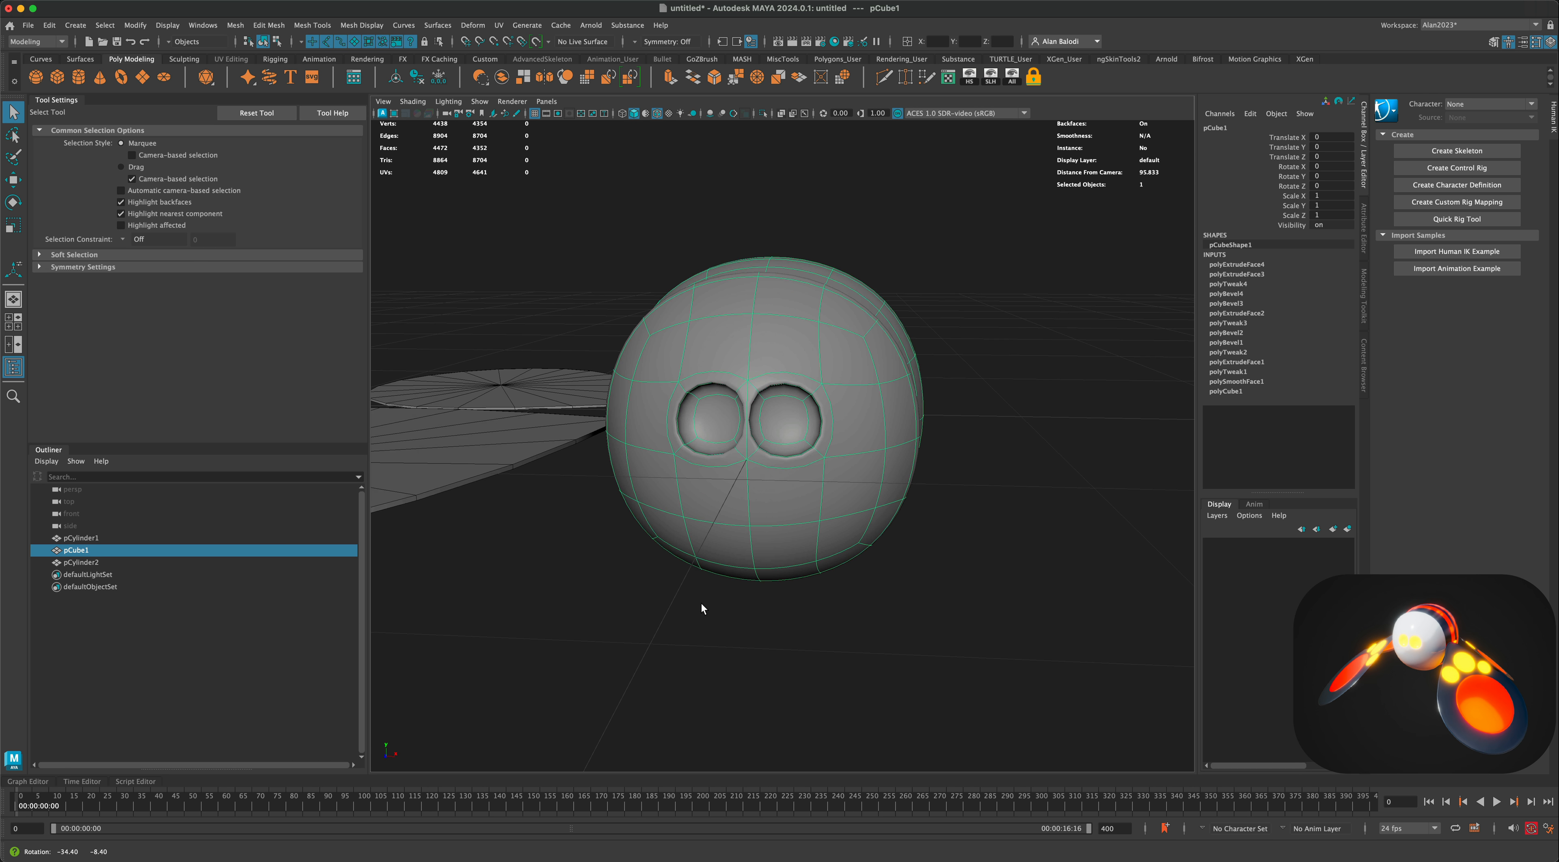
pyautogui.scroll(2, 703, 593)
pyautogui.keyDown('alt'); pyautogui.moveTo(1016, 485); pyautogui.dragTo(858, 580); pyautogui.keyUp('alt')
pyautogui.click(1001, 547)
pyautogui.scroll(-2, 1005, 557)
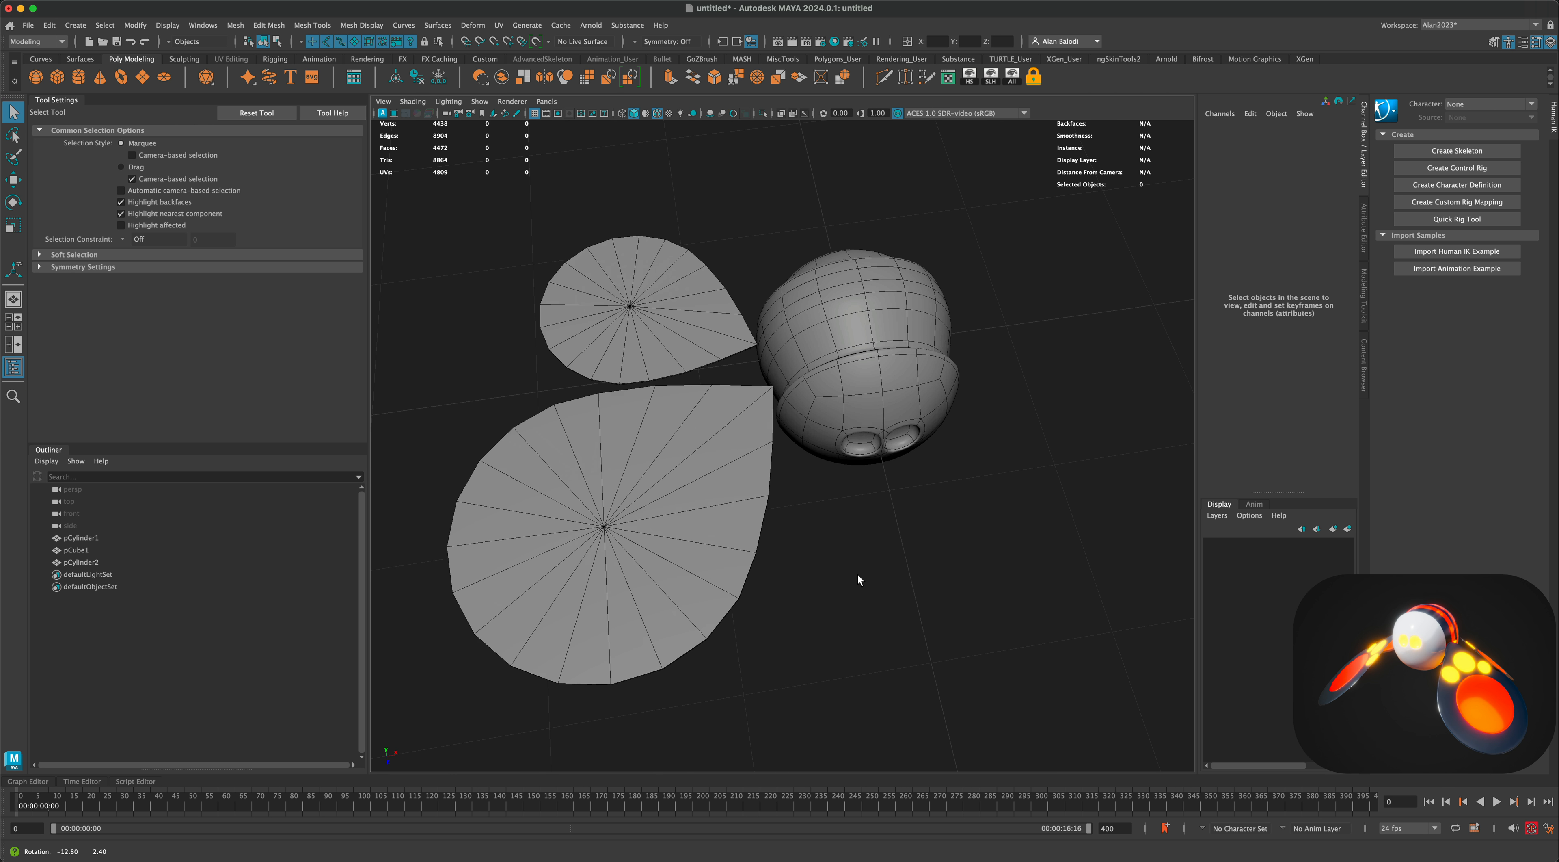
# Create a polygon cylinder in front of the head, about 16.6 in radius and 23.5 high, and flatten it into a thin disc.
pyautogui.keyDown('alt'); pyautogui.moveTo(595, 384); pyautogui.dragTo(787, 532); pyautogui.keyUp('alt')
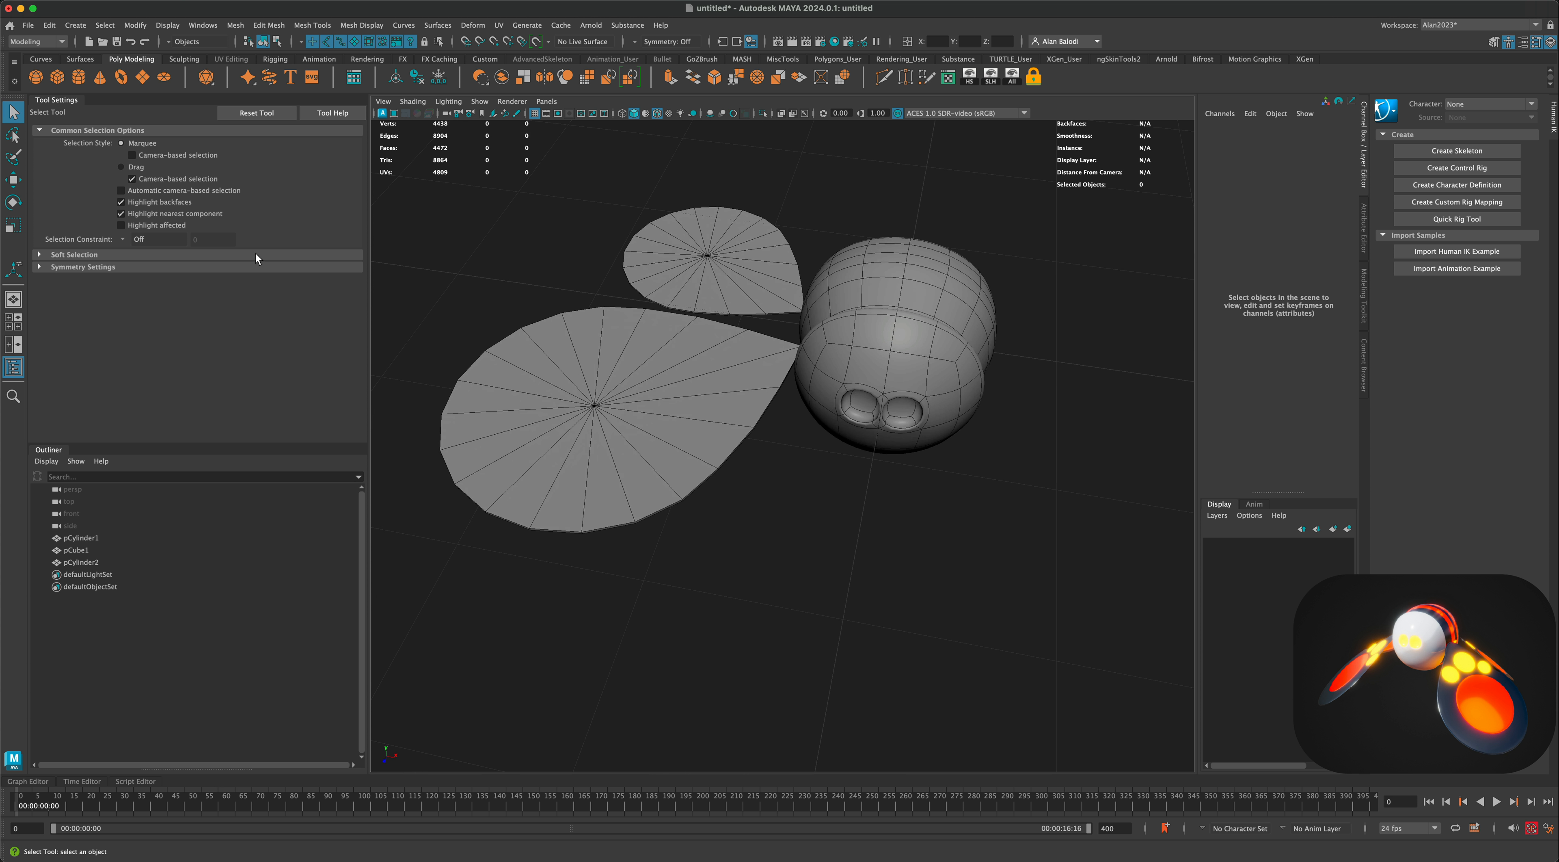
pyautogui.keyDown('shift'); pyautogui.moveTo(874, 493); pyautogui.dragTo(933, 567); pyautogui.keyUp('shift')
pyautogui.keyDown('alt'); pyautogui.moveTo(737, 584); pyautogui.dragTo(800, 358); pyautogui.keyUp('alt')
pyautogui.press('e')
pyautogui.press('r')
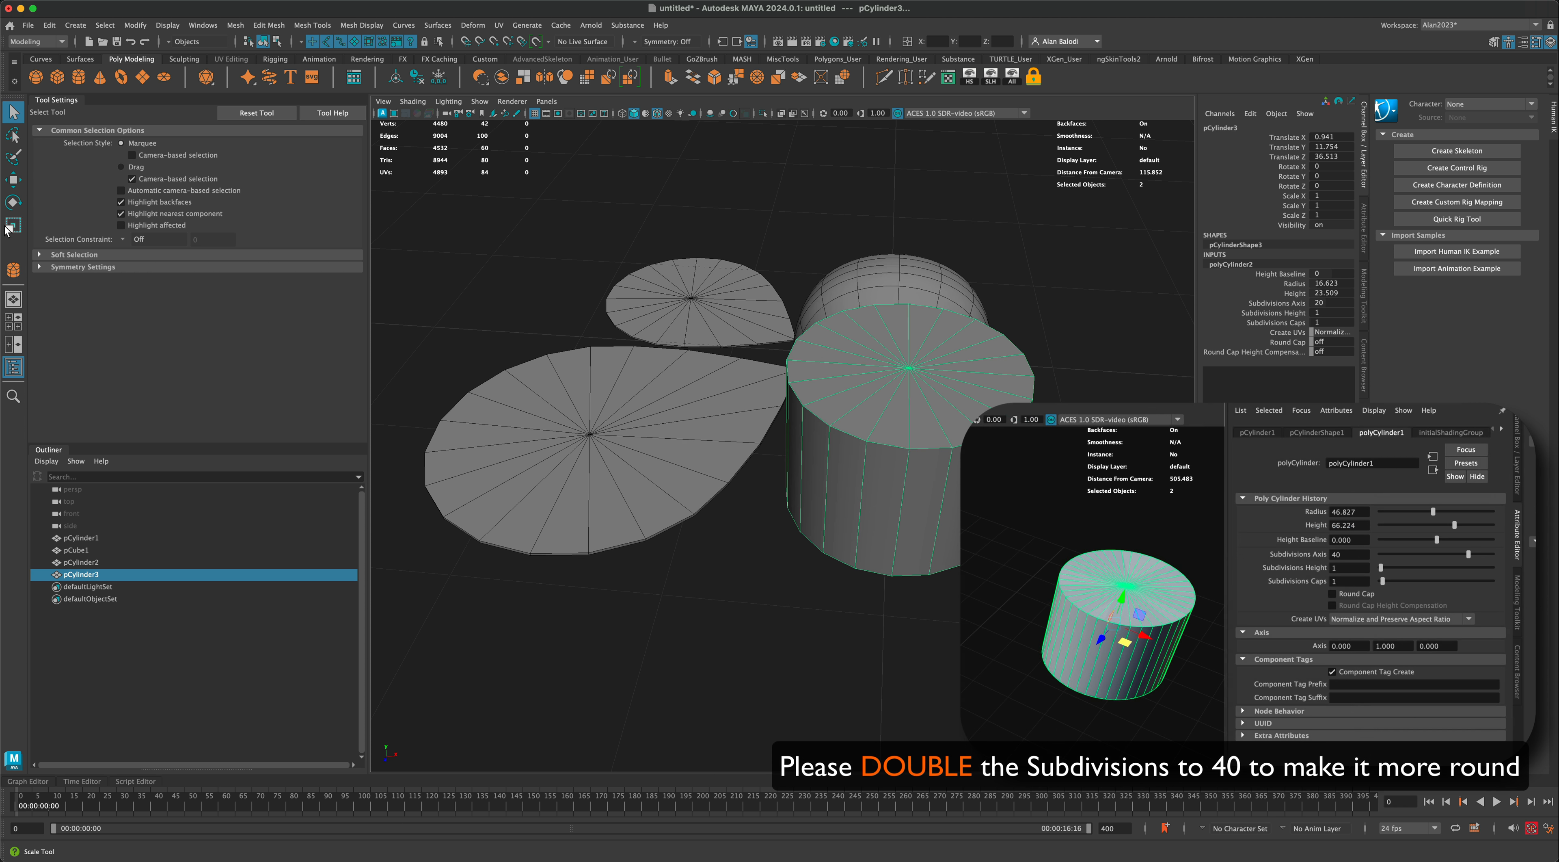
pyautogui.moveTo(903, 412); pyautogui.dragTo(903, 429)
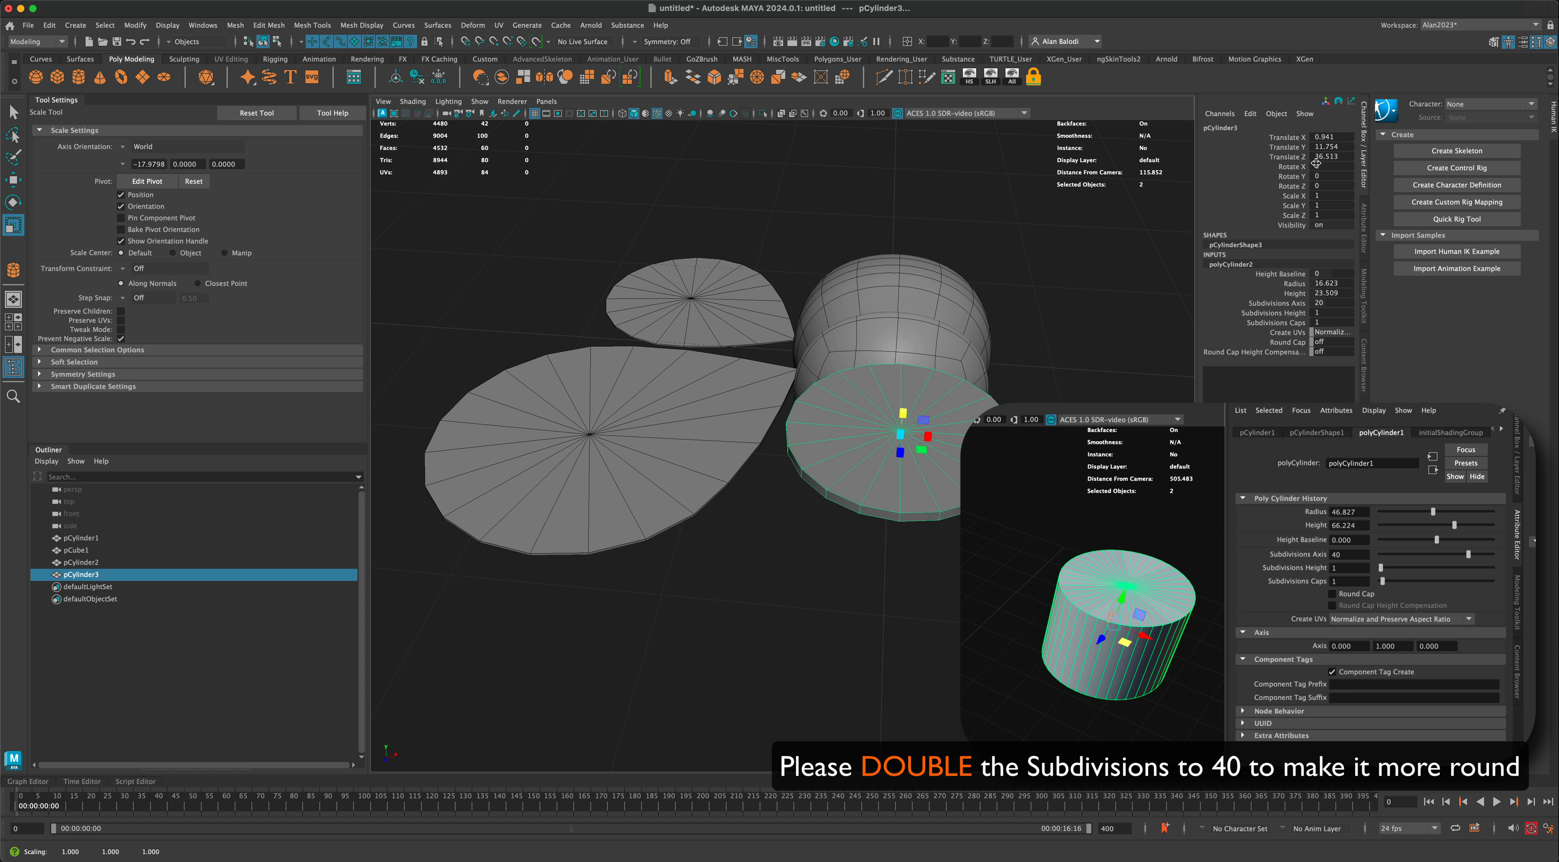
# Set the disc's Translate X, Y and Z to 0, and move it onto the larger teardrop at about X -49.8, Z 27.2.
pyautogui.moveTo(1322, 158); pyautogui.dragTo(1322, 138)
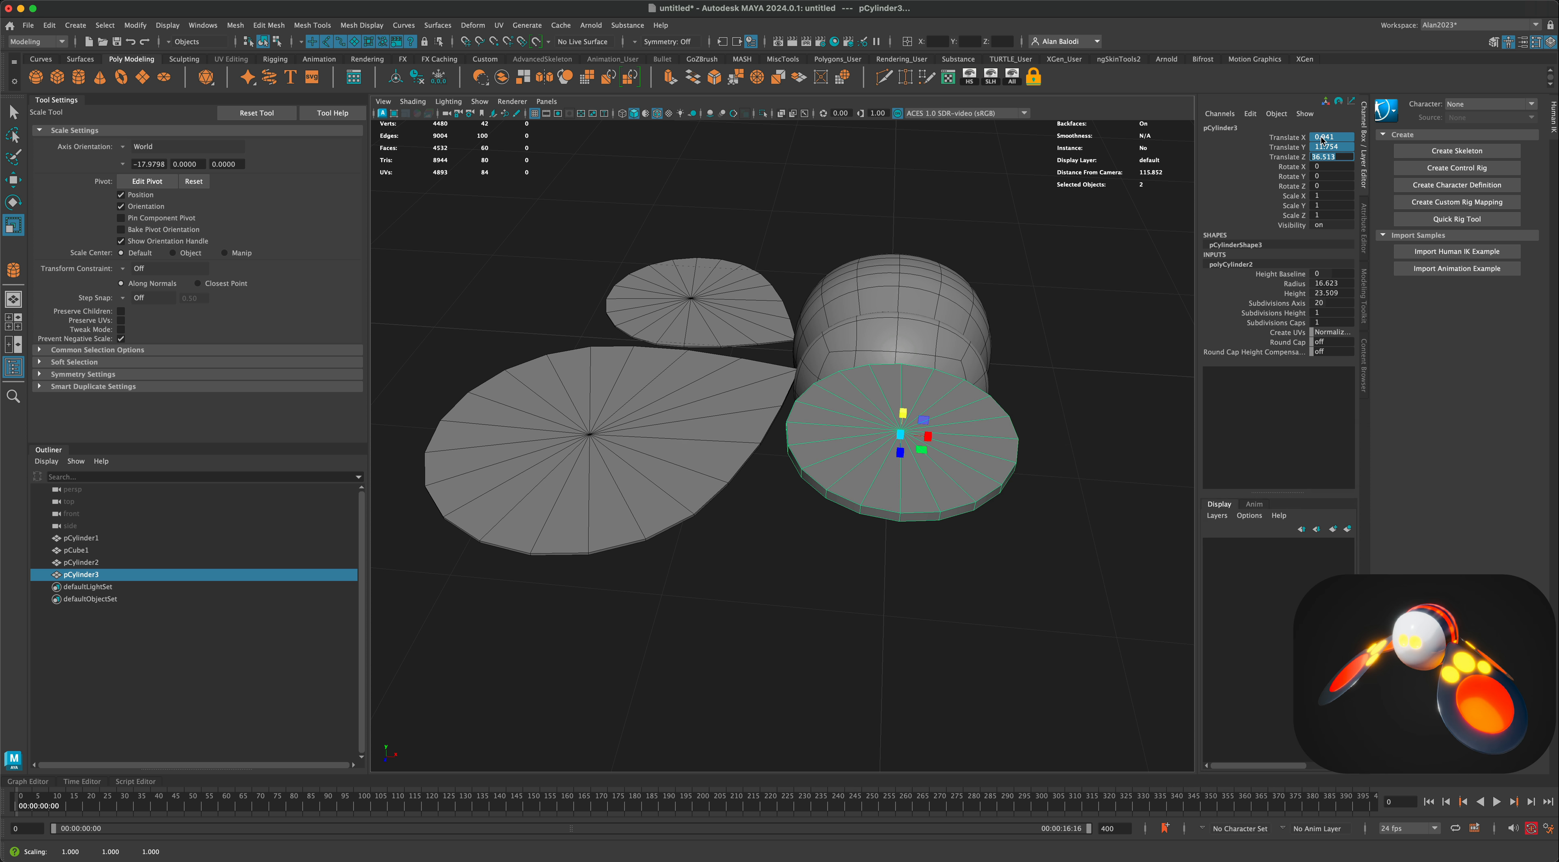
pyautogui.write('0')
pyautogui.press('Return')
pyautogui.press('w')
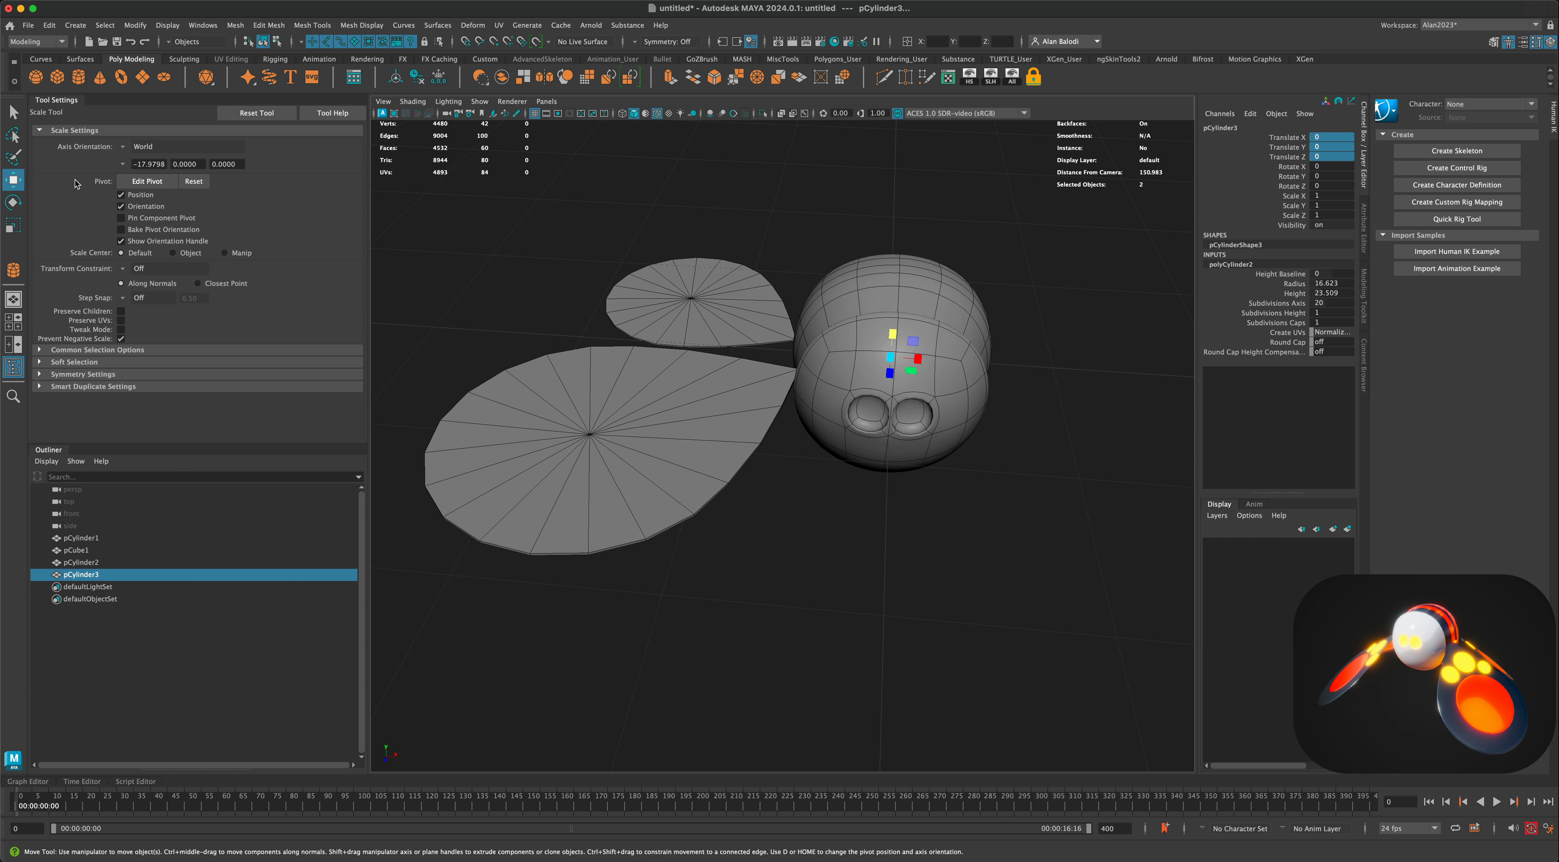
pyautogui.keyDown('alt'); pyautogui.moveTo(872, 521); pyautogui.dragTo(901, 478); pyautogui.keyUp('alt')
pyautogui.moveTo(900, 302); pyautogui.dragTo(624, 381)
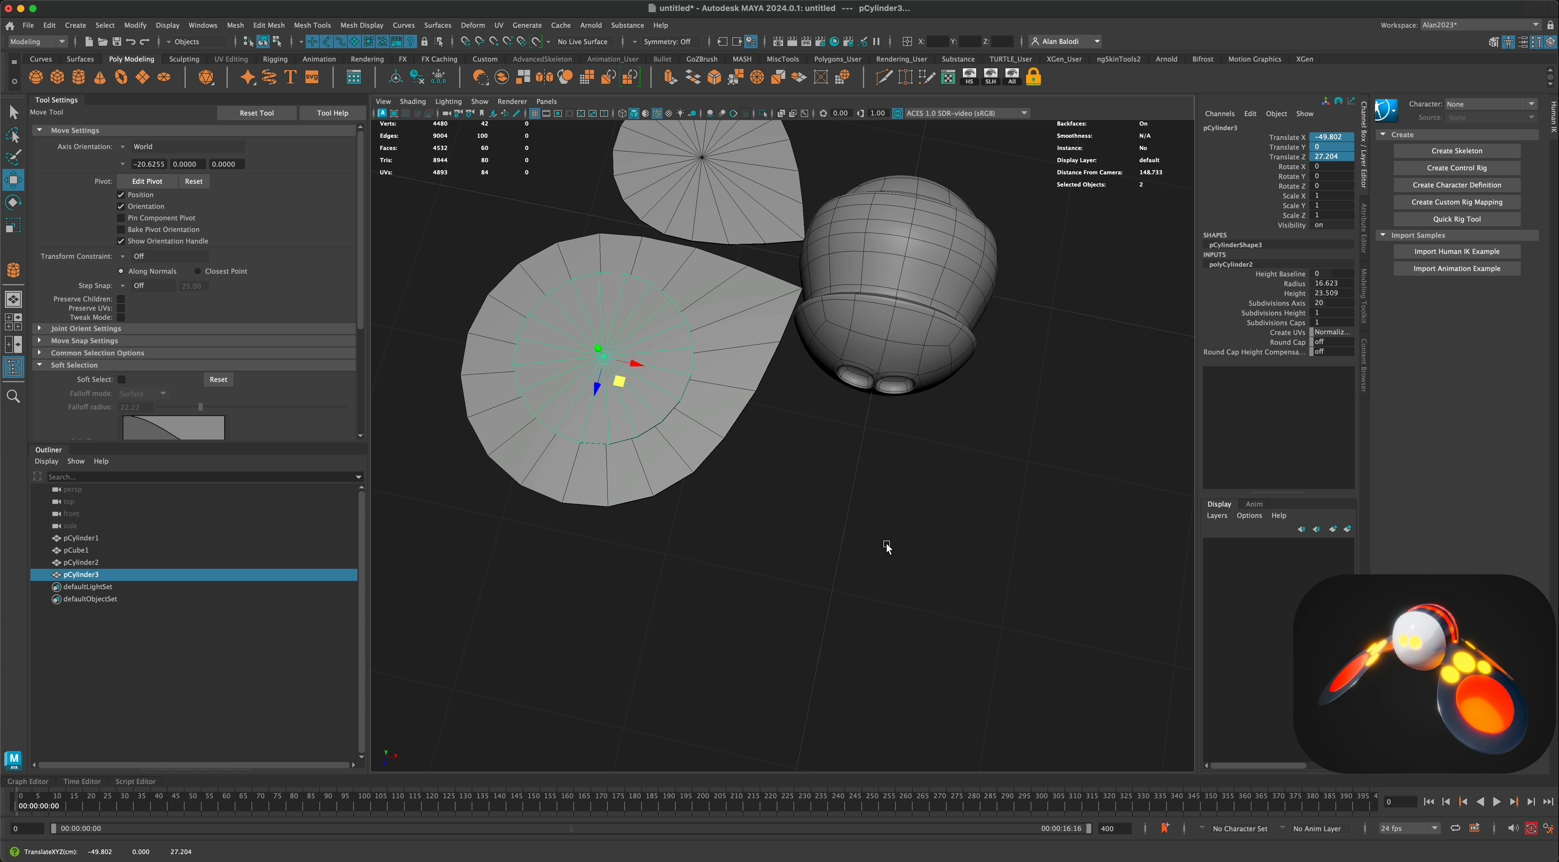
# Inspect how the round disc sits on the larger teardrop from an angled view.
pyautogui.keyDown('alt'); pyautogui.moveTo(887, 547); pyautogui.dragTo(890, 501); pyautogui.keyUp('alt')
pyautogui.press('r')
pyautogui.moveTo(560, 378); pyautogui.dragTo(610, 541)
pyautogui.press('q')
pyautogui.click(499, 321)
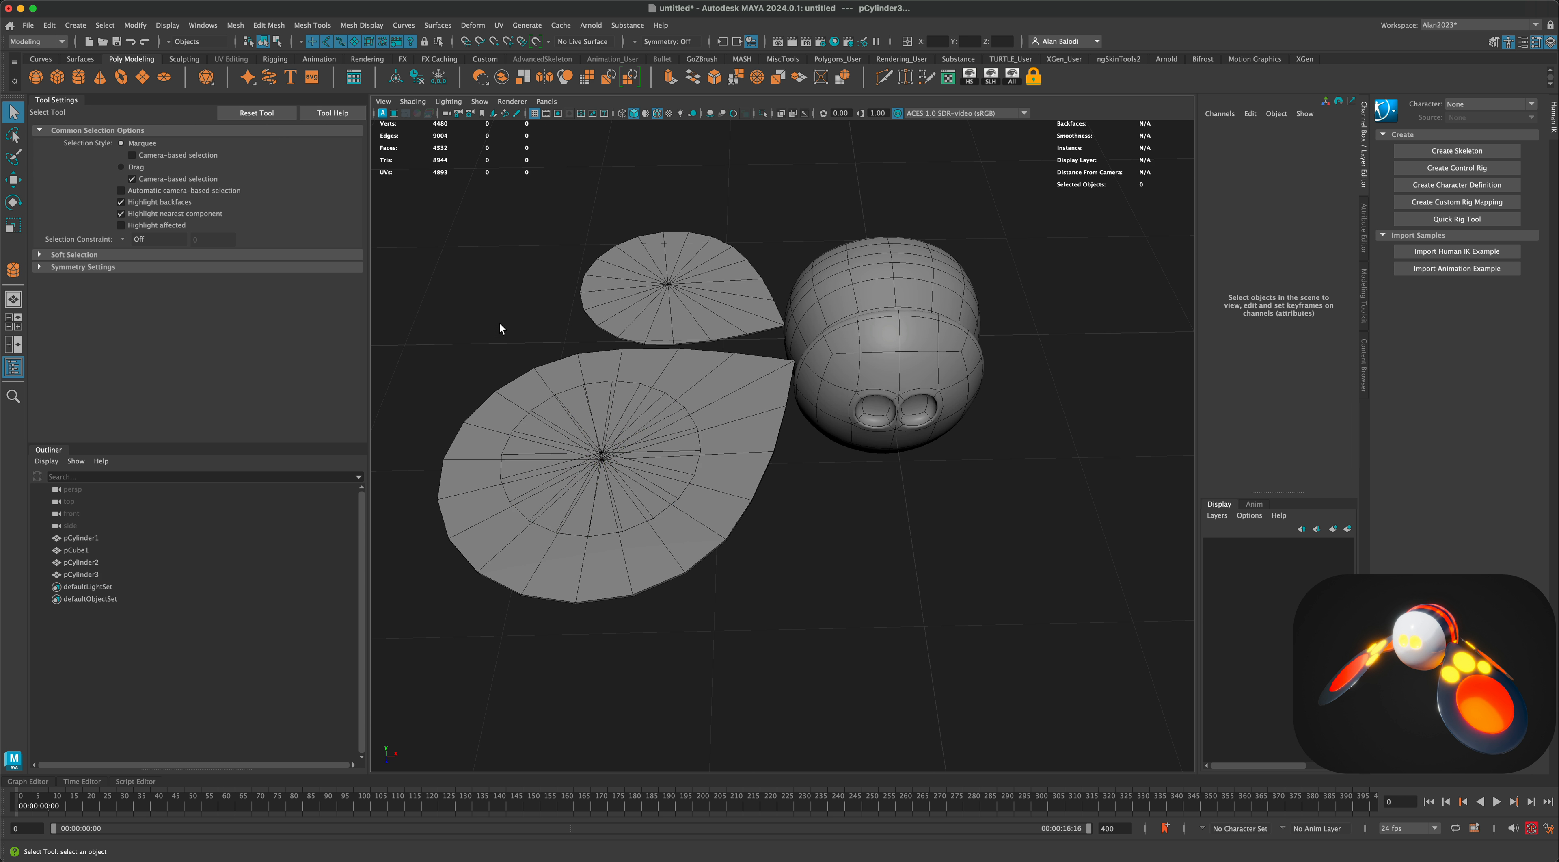
pyautogui.keyDown('alt'); pyautogui.moveTo(499, 321); pyautogui.dragTo(562, 343); pyautogui.keyUp('alt')
pyautogui.press('space')
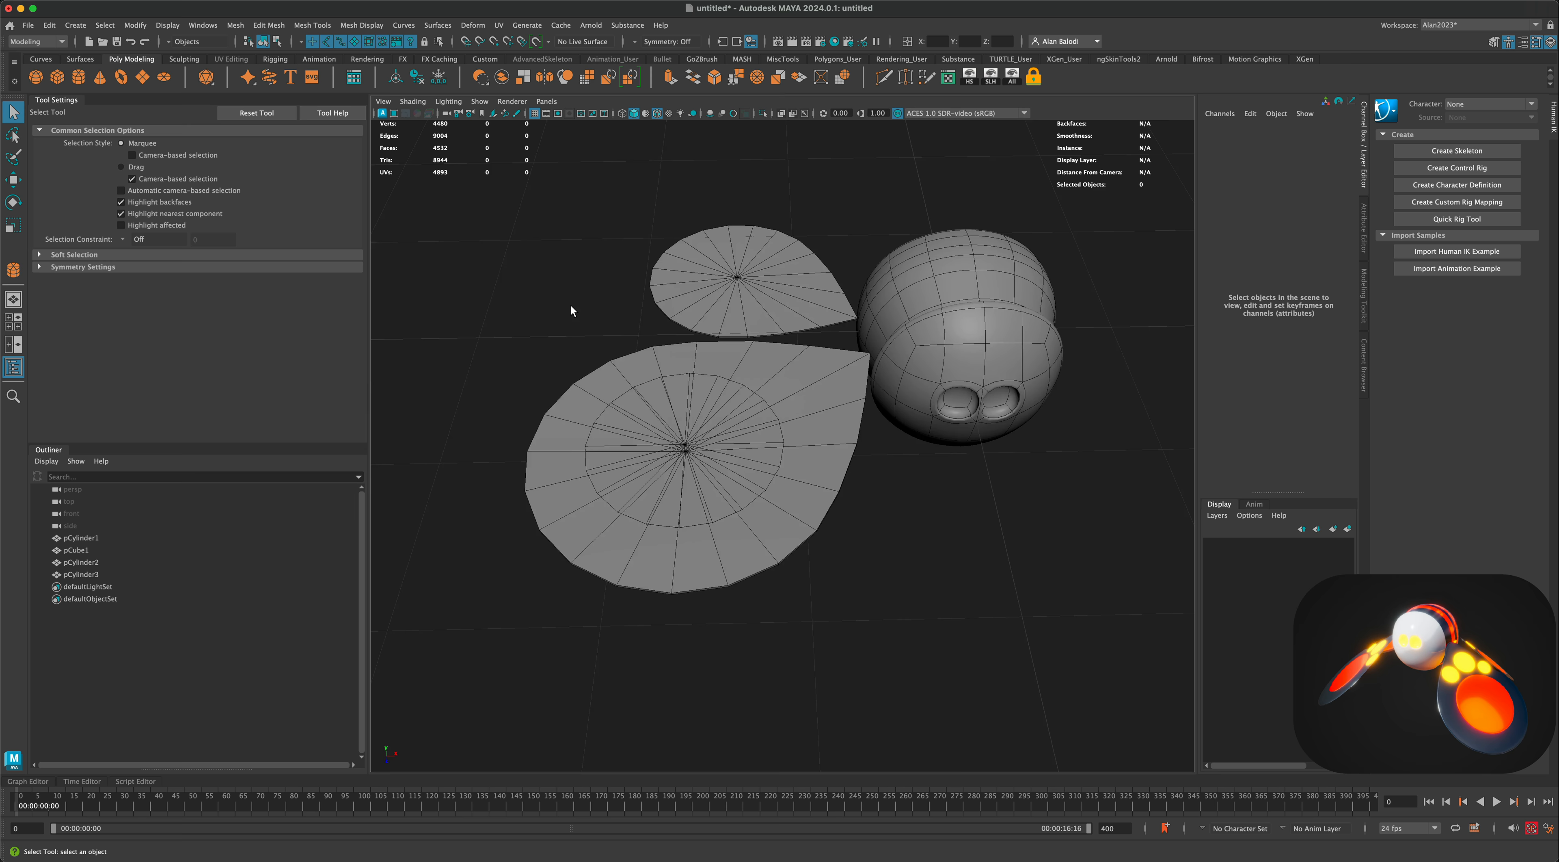
# Duplicate the round disc on the larger teardrop and scale the copy down uniformly to less than half its size.
pyautogui.press('space')
pyautogui.scroll(3, 704, 508)
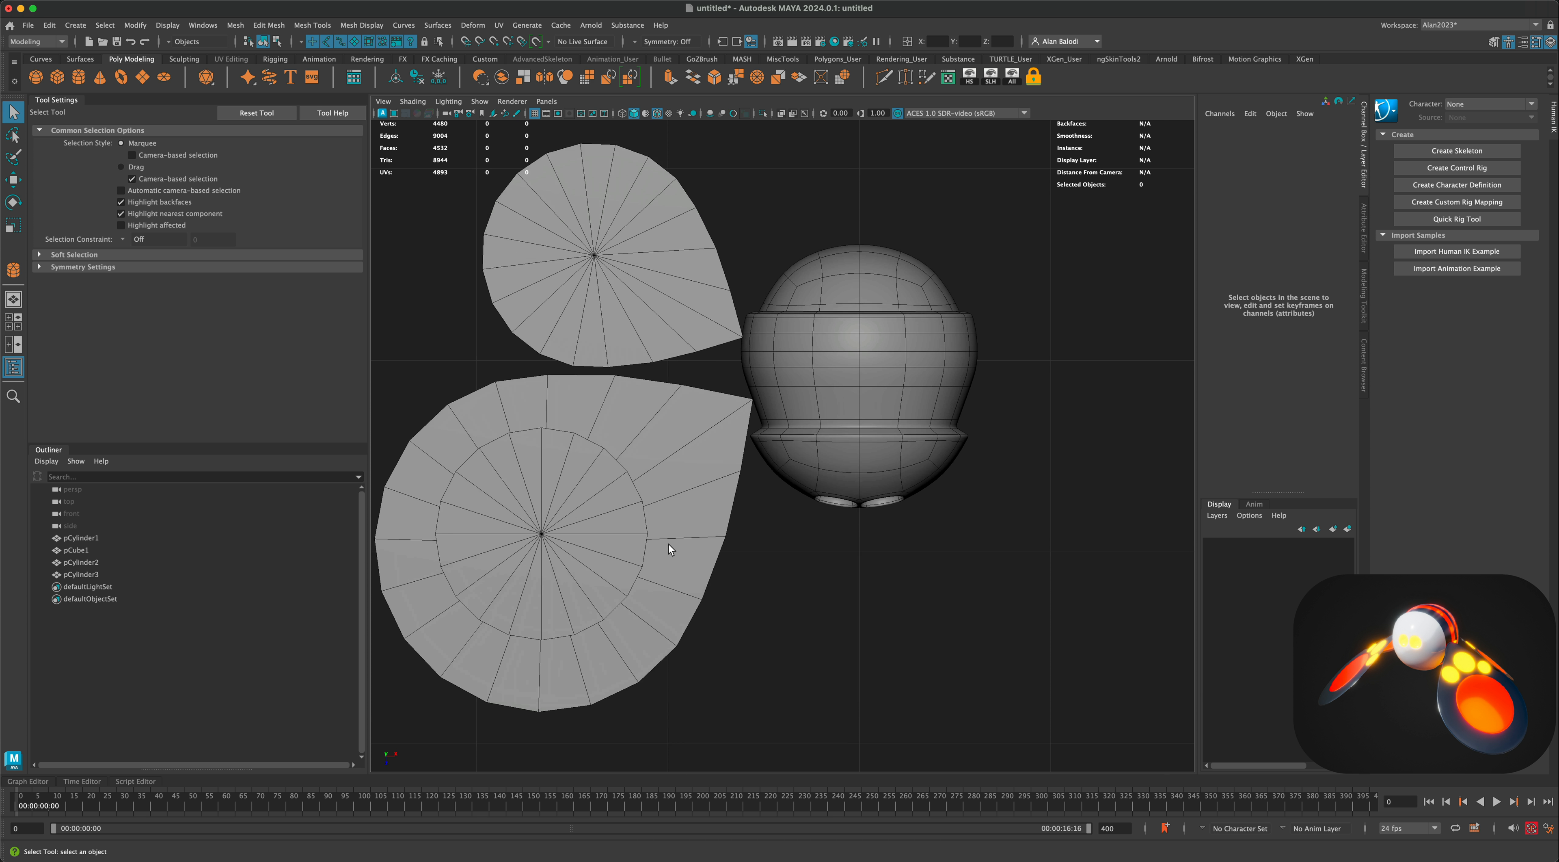
pyautogui.click(617, 502)
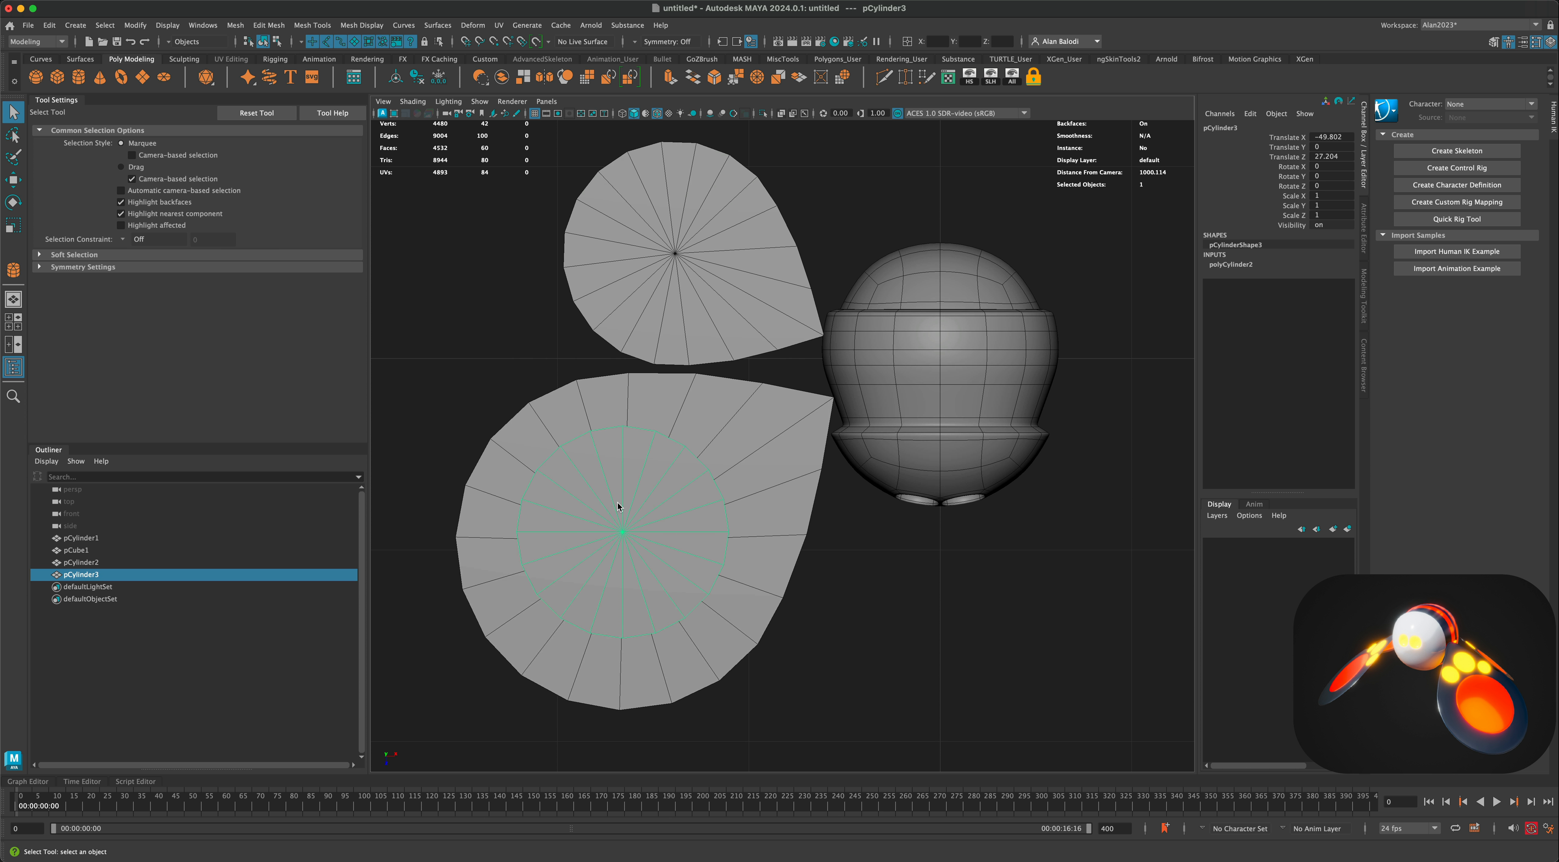
pyautogui.hotkey('ctrl', 'd')
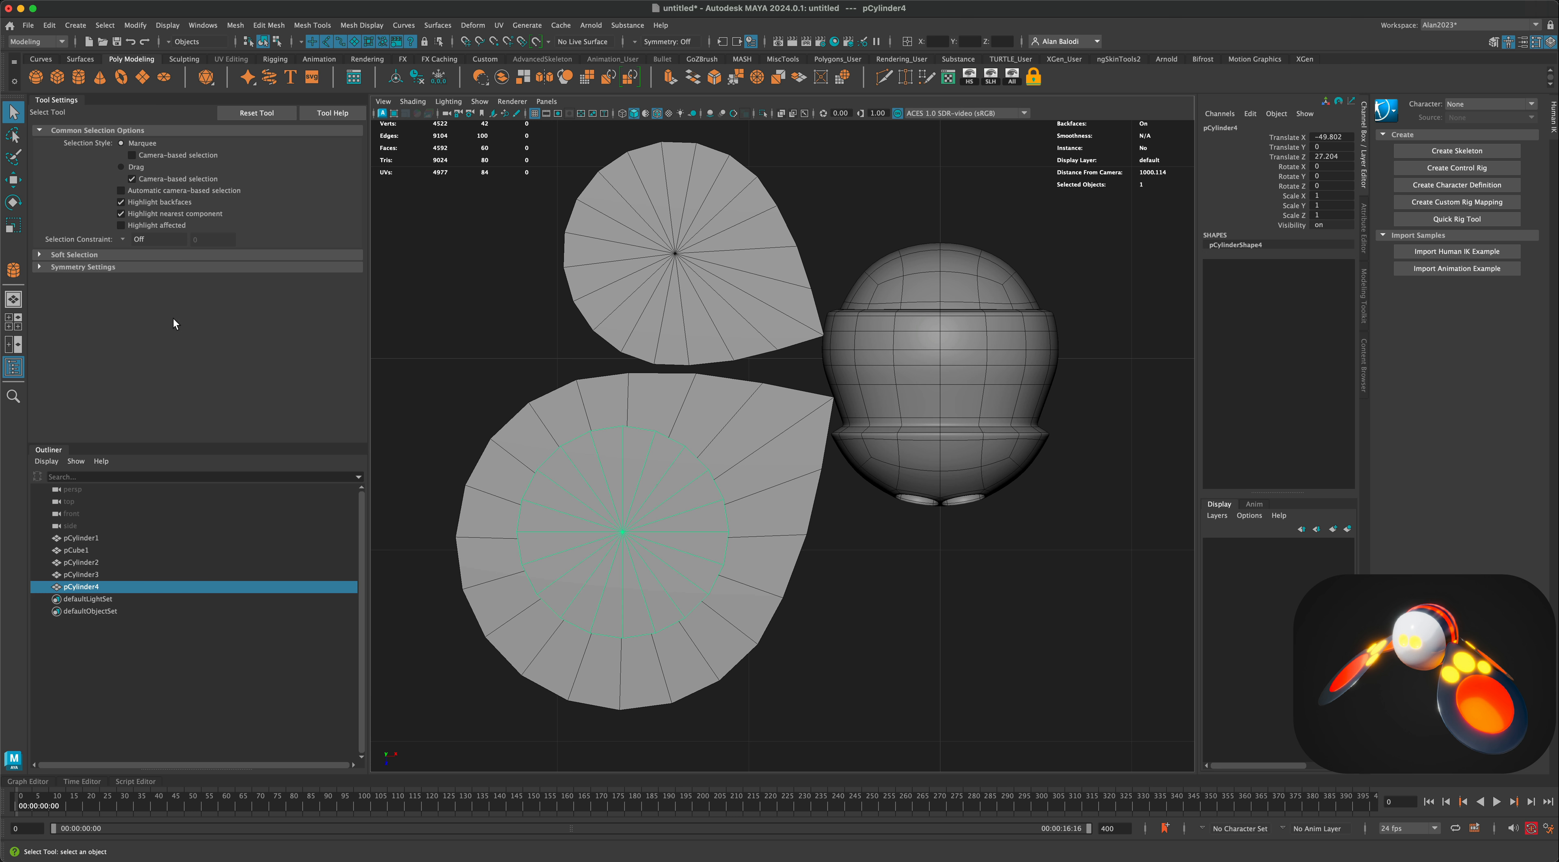
pyautogui.click(13, 225)
pyautogui.moveTo(624, 524)
pyautogui.mouseDown()
pyautogui.moveTo(535, 539)
pyautogui.moveTo(610, 520)
pyautogui.mouseUp()
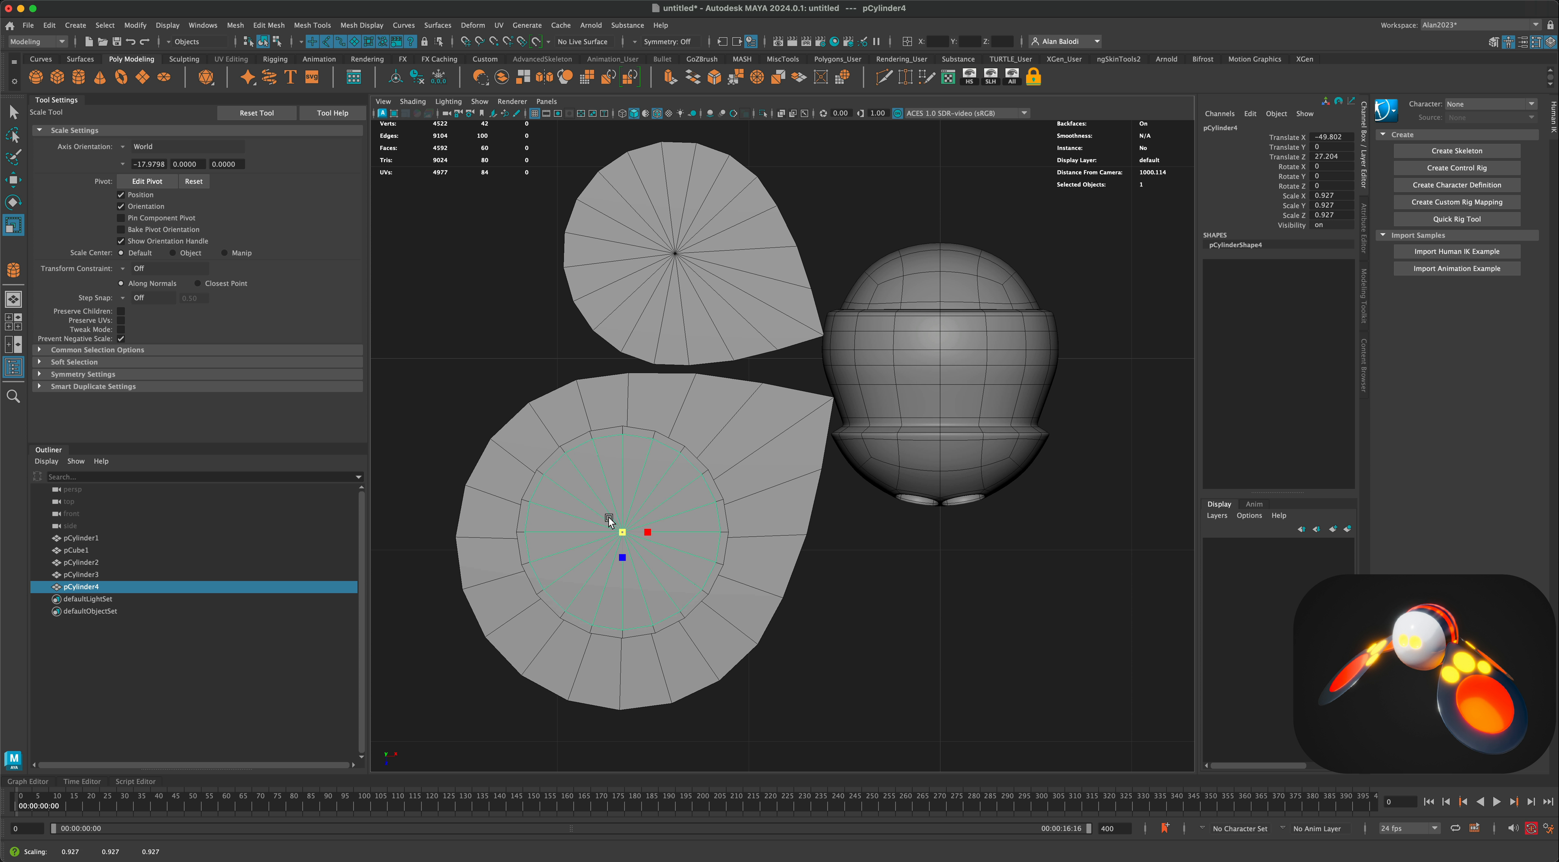
pyautogui.press('super+z')
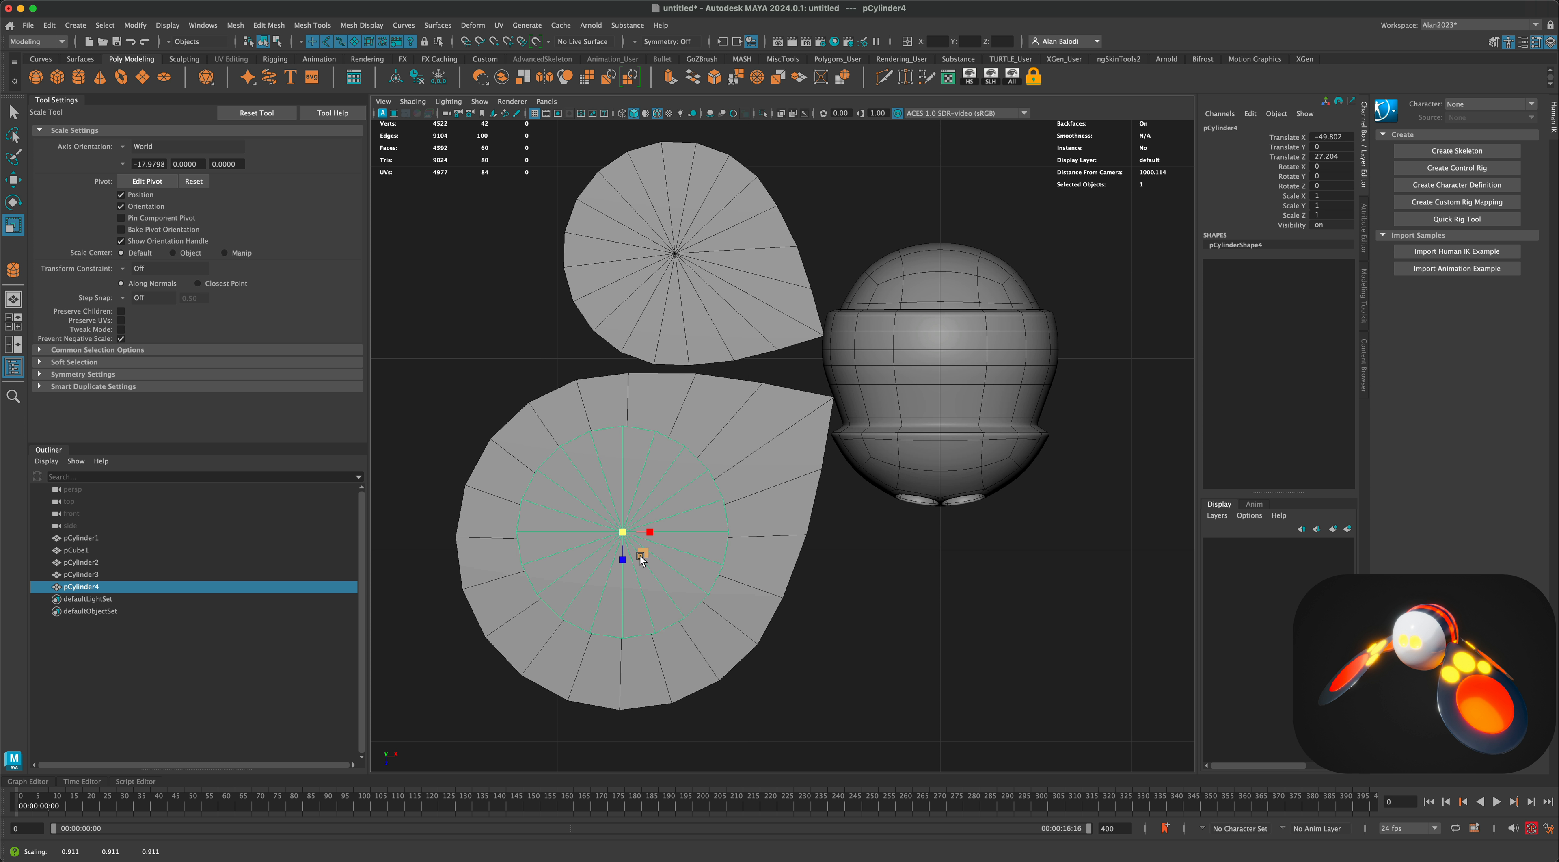
pyautogui.keyDown('shift'); pyautogui.moveTo(643, 553); pyautogui.dragTo(632, 554); pyautogui.keyUp('shift')
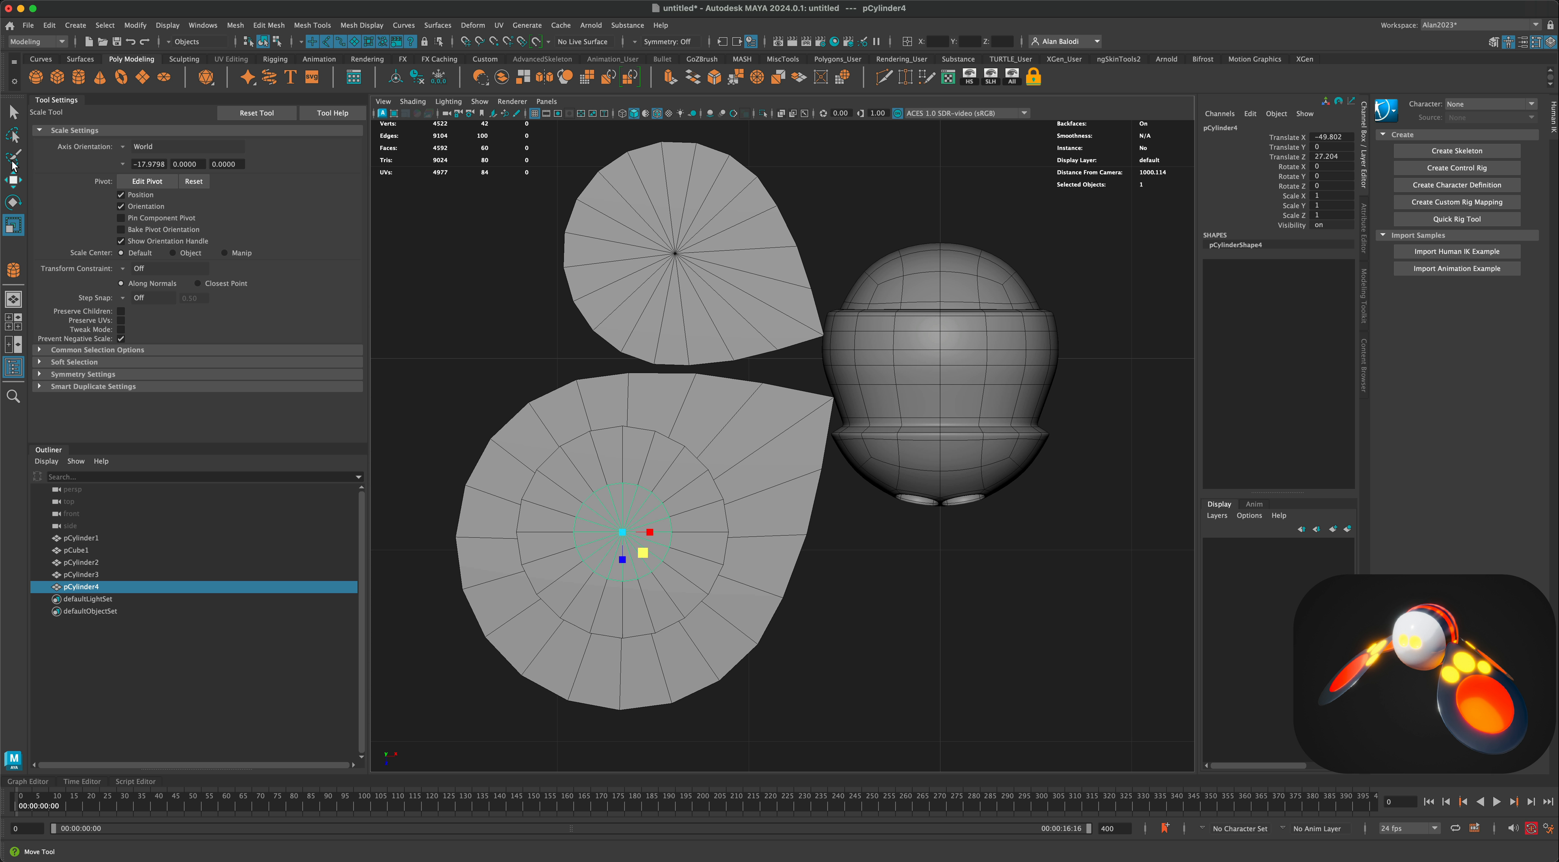
pyautogui.moveTo(641, 553); pyautogui.dragTo(643, 552)
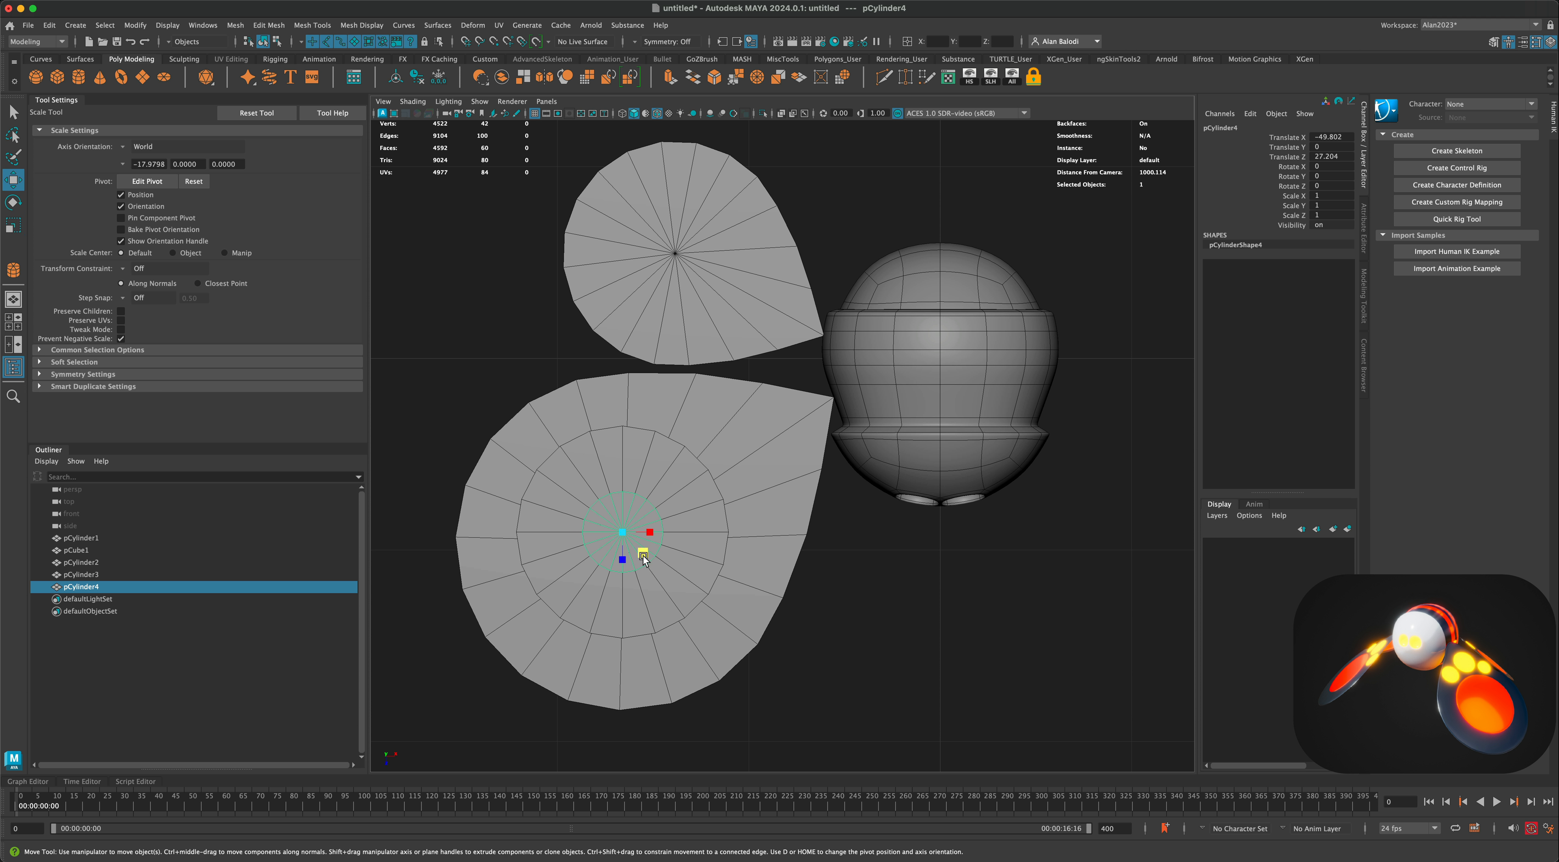
# Move the small disc near the larger teardrop's tip at about X -29.5, Z 13.2, and place a duplicate at about X -27.4, Z 25.6.
pyautogui.press('w')
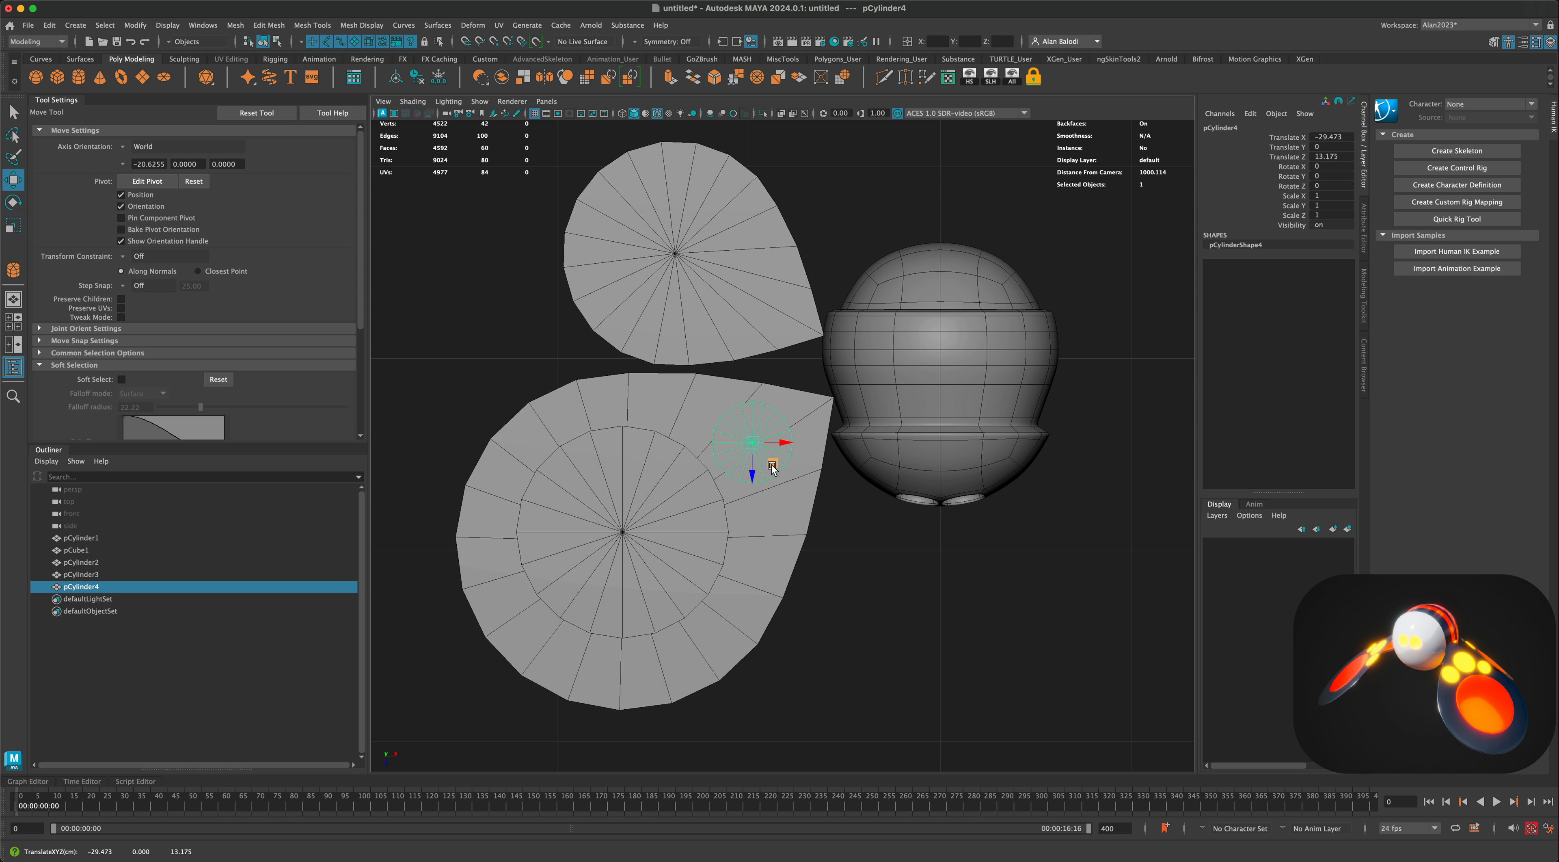
pyautogui.hotkey('ctrl', 'd')
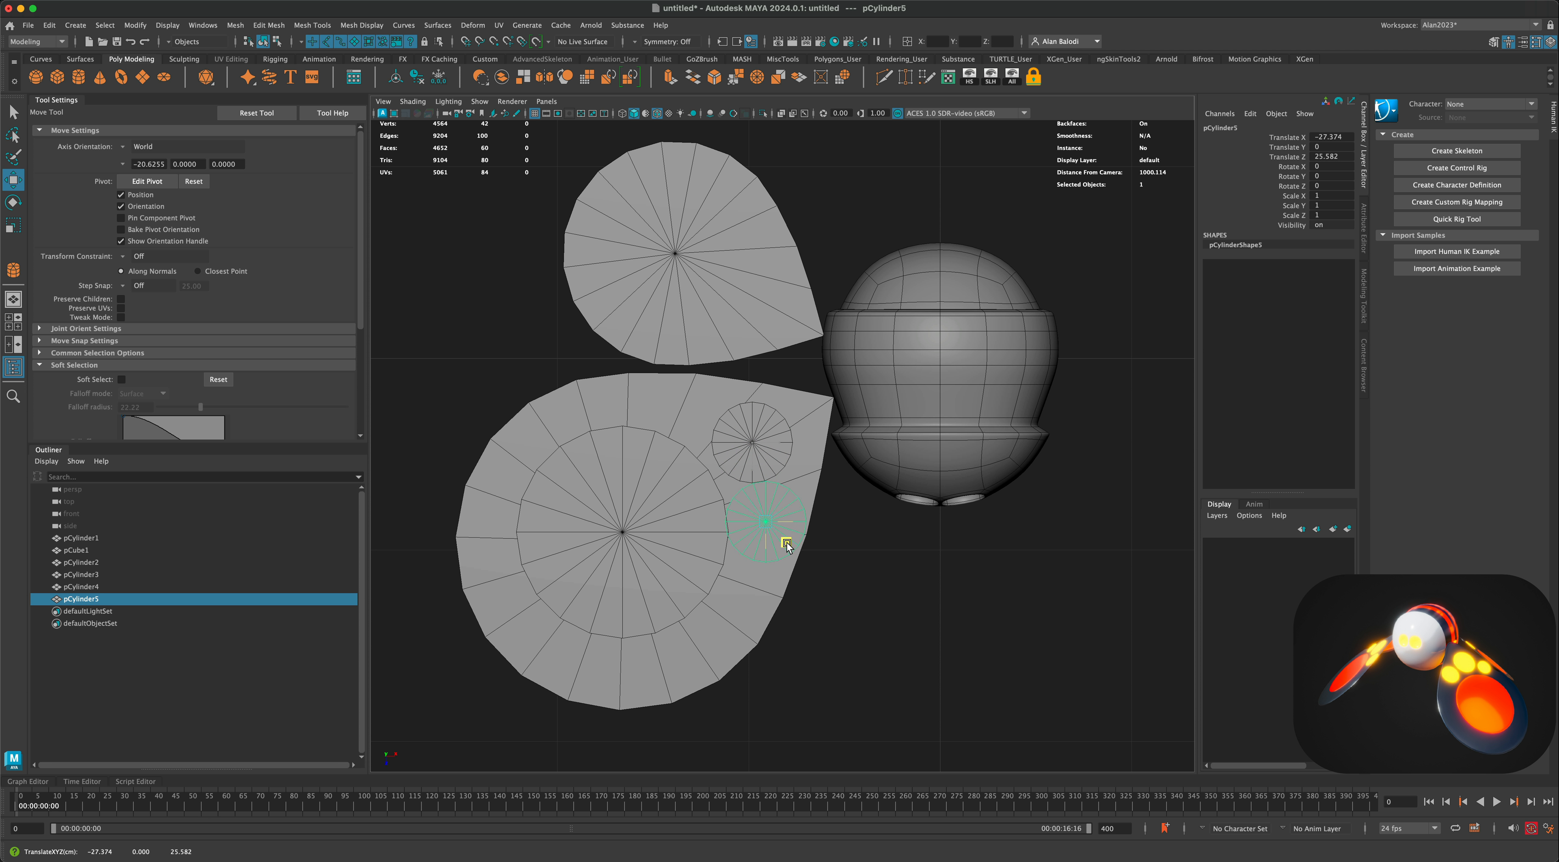
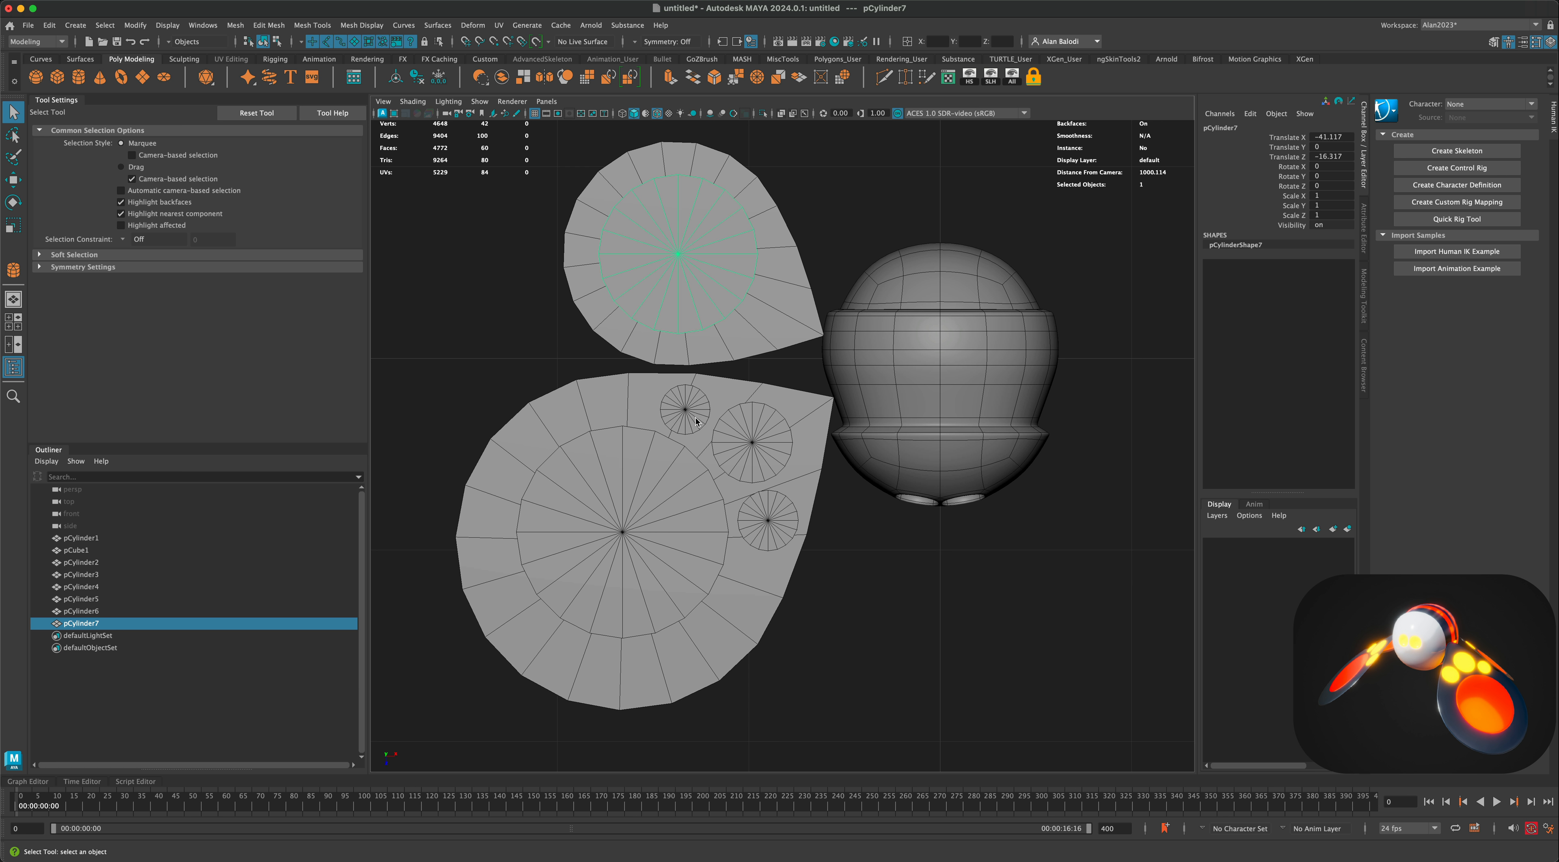
# Duplicate the smallest disc on the larger teardrop and move the copy near the smaller teardrop's tip, at about X -25.8, Z -8.0.
pyautogui.click(695, 416)
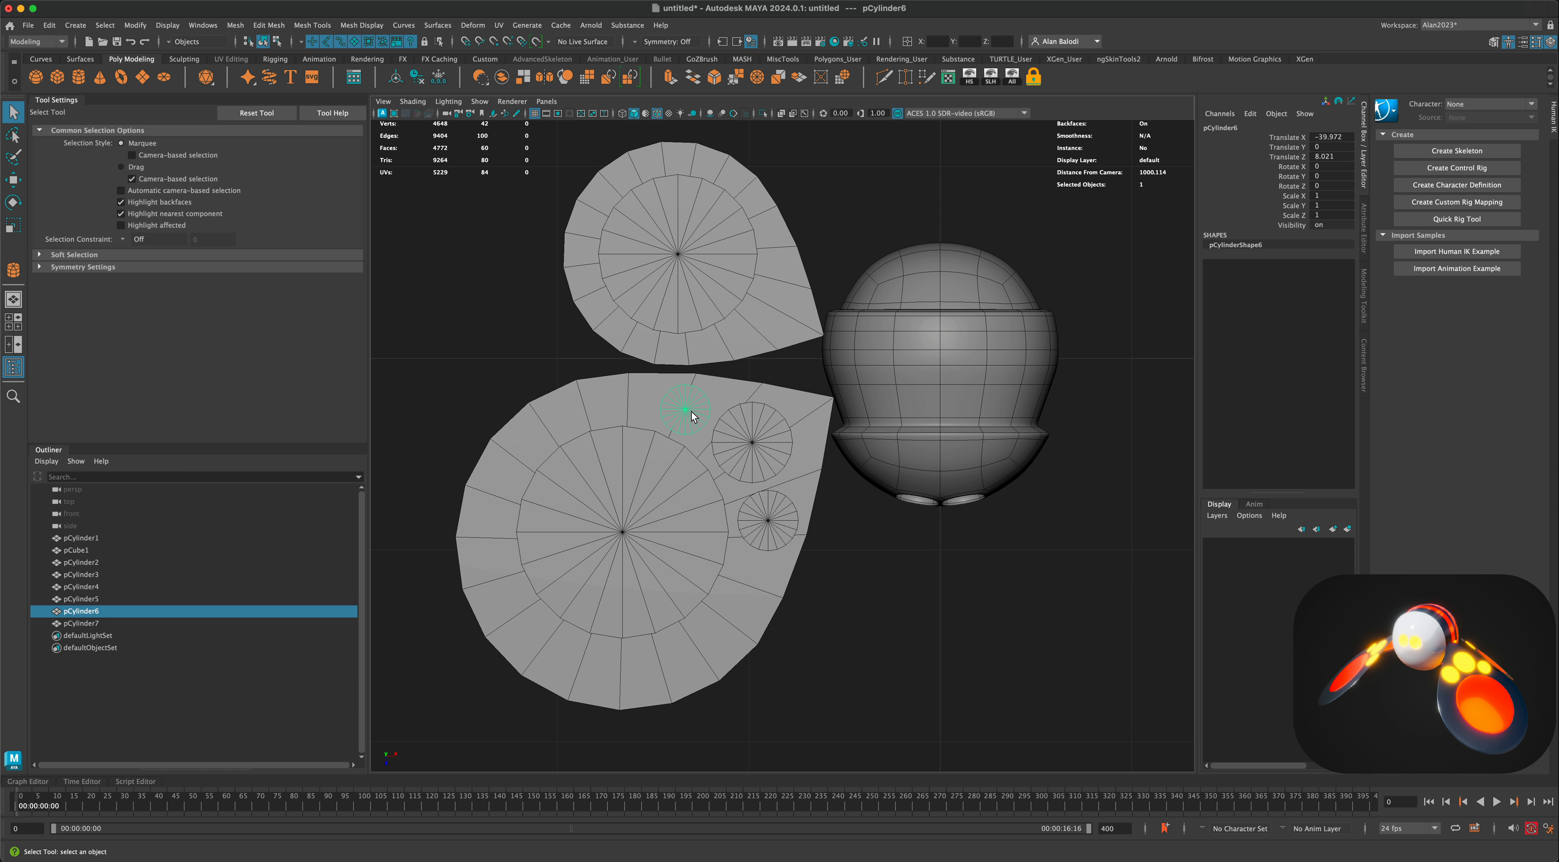
pyautogui.hotkey('ctrl', 'd')
pyautogui.press('w')
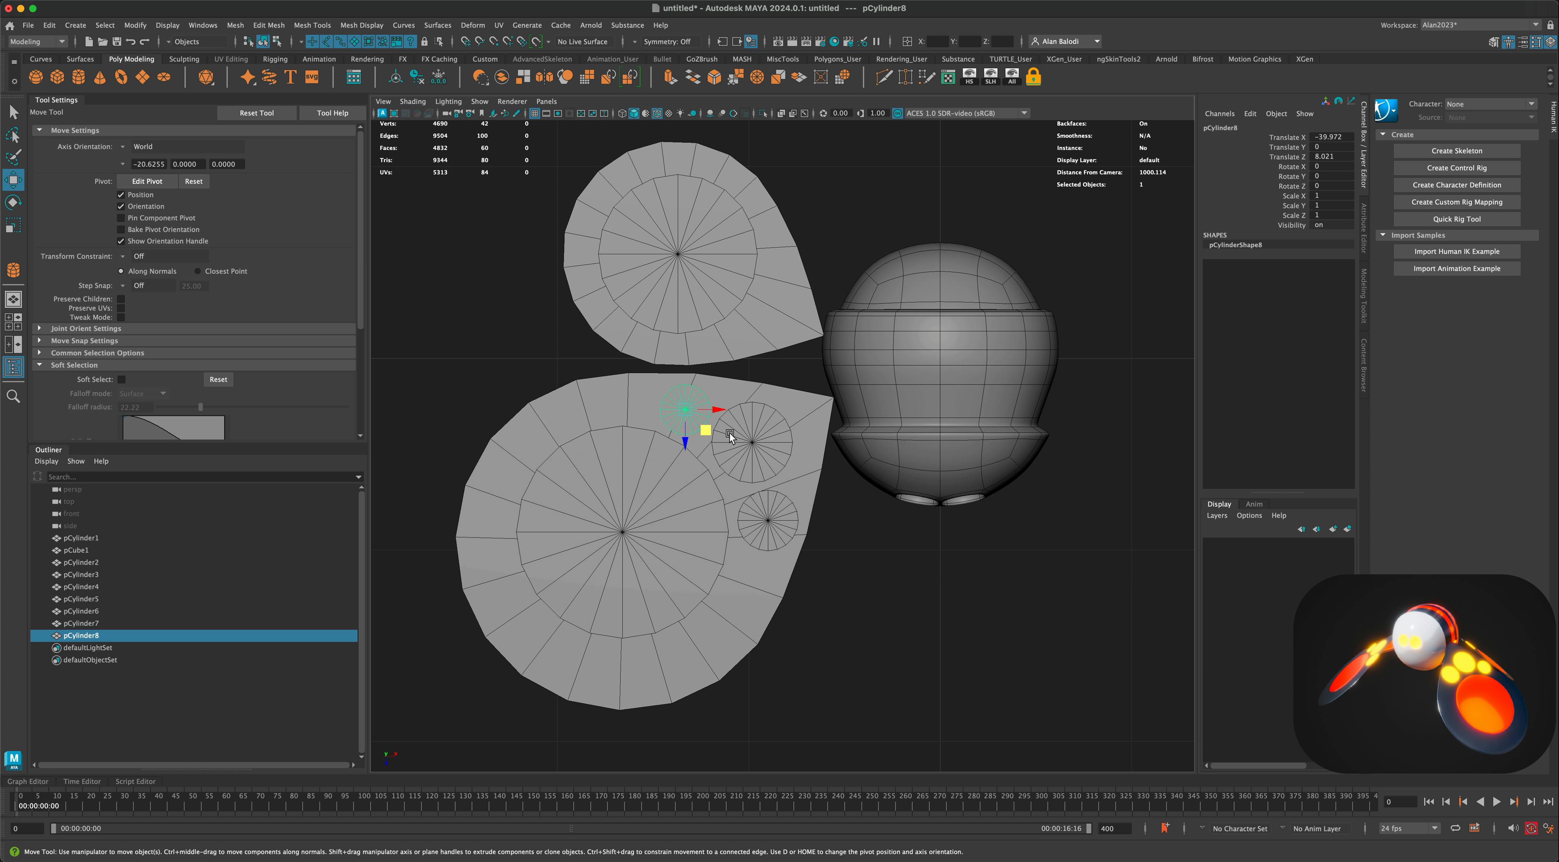
pyautogui.moveTo(707, 430); pyautogui.dragTo(799, 326)
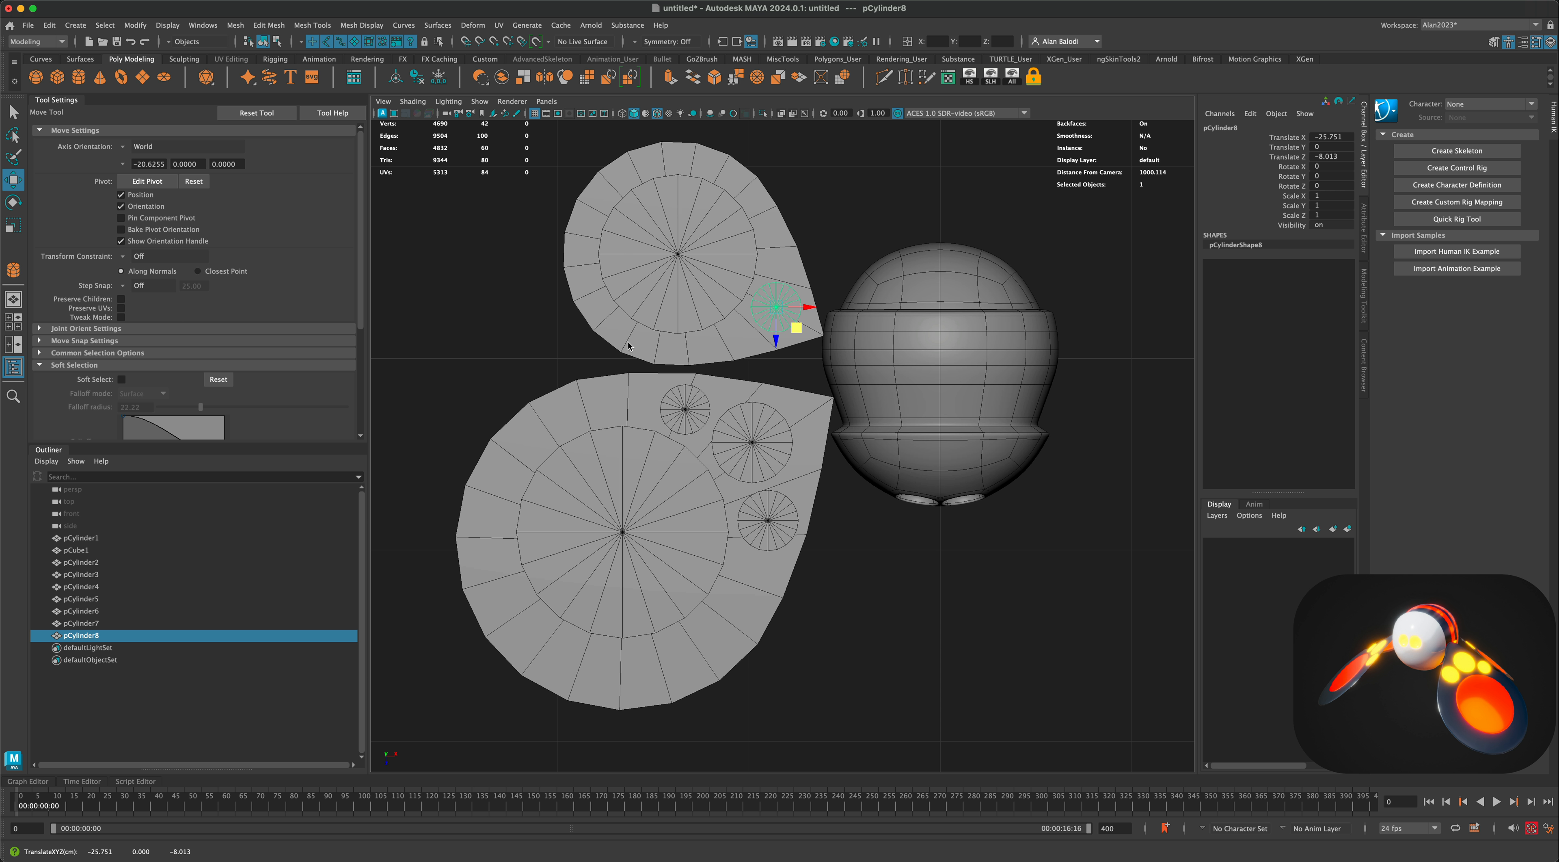
# Combine both teardrops and all their discs into one mesh and delete its construction history.
pyautogui.click(13, 112)
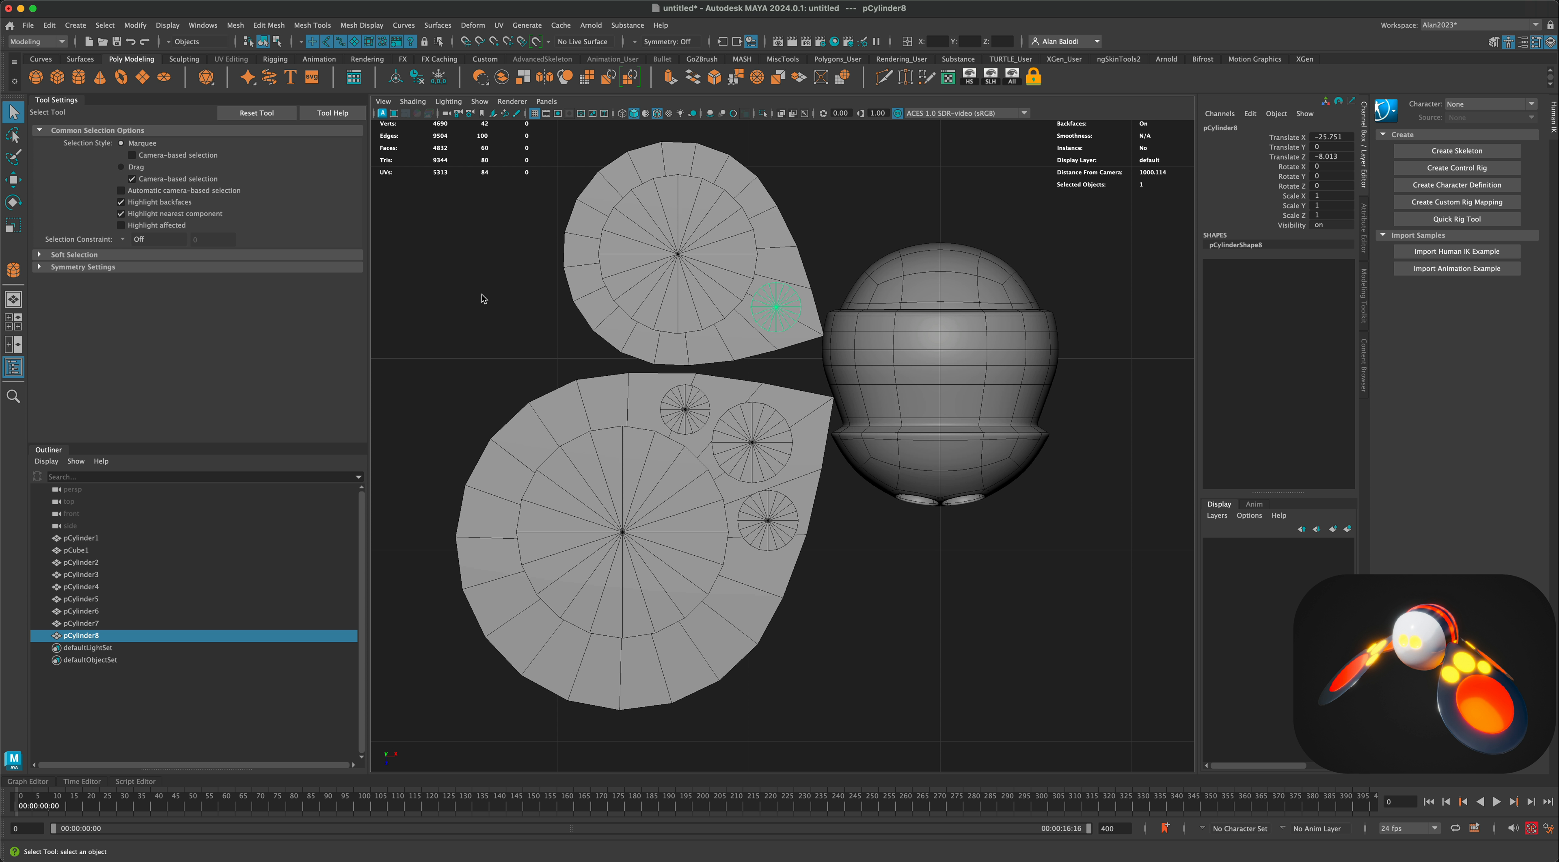
pyautogui.click(775, 357)
pyautogui.moveTo(419, 149); pyautogui.dragTo(792, 643)
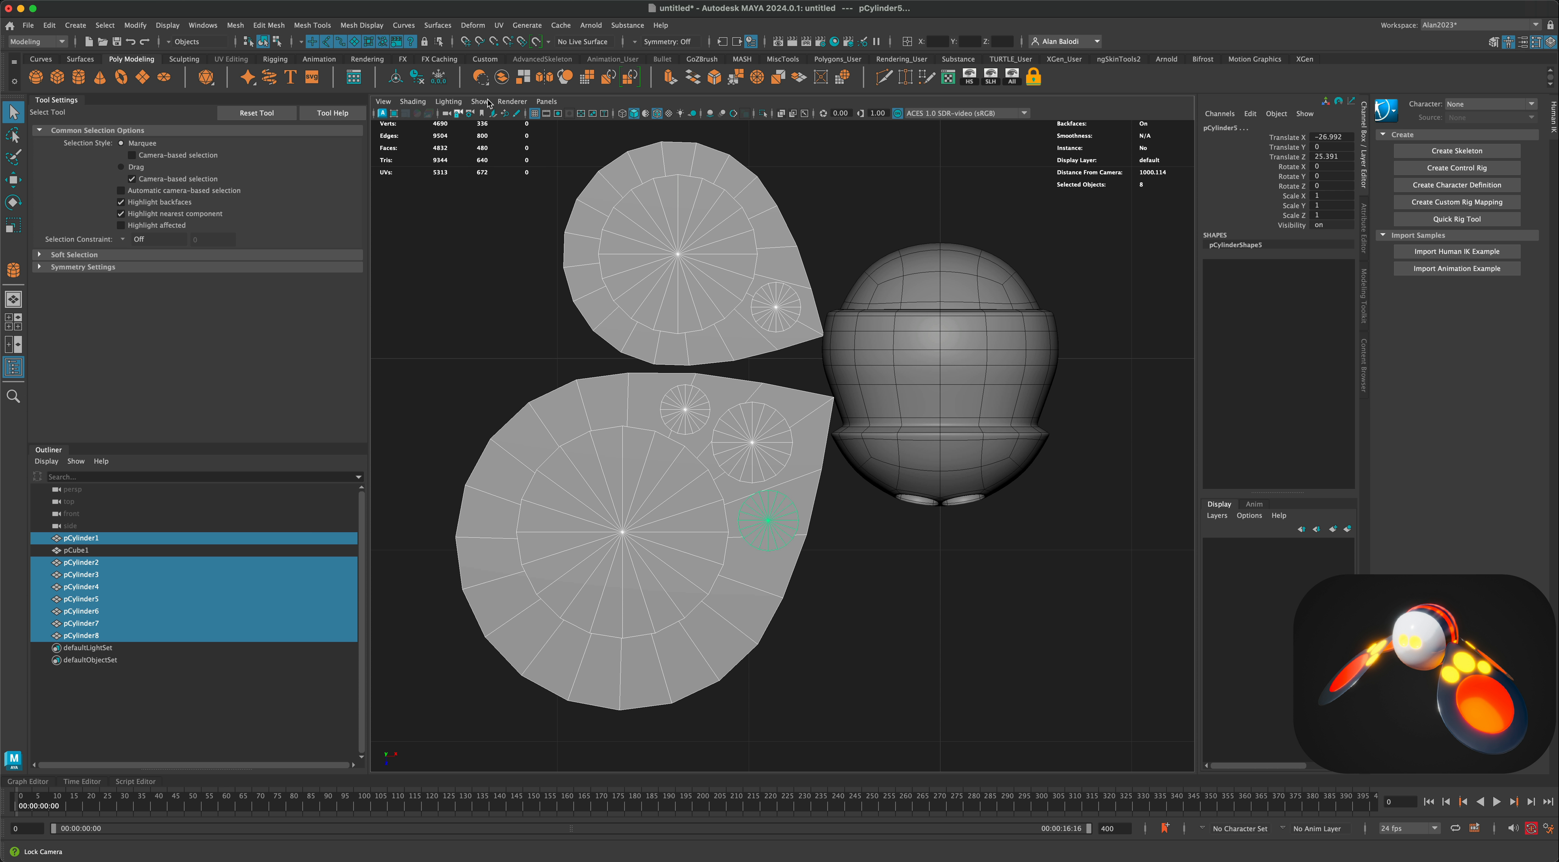
pyautogui.click(502, 79)
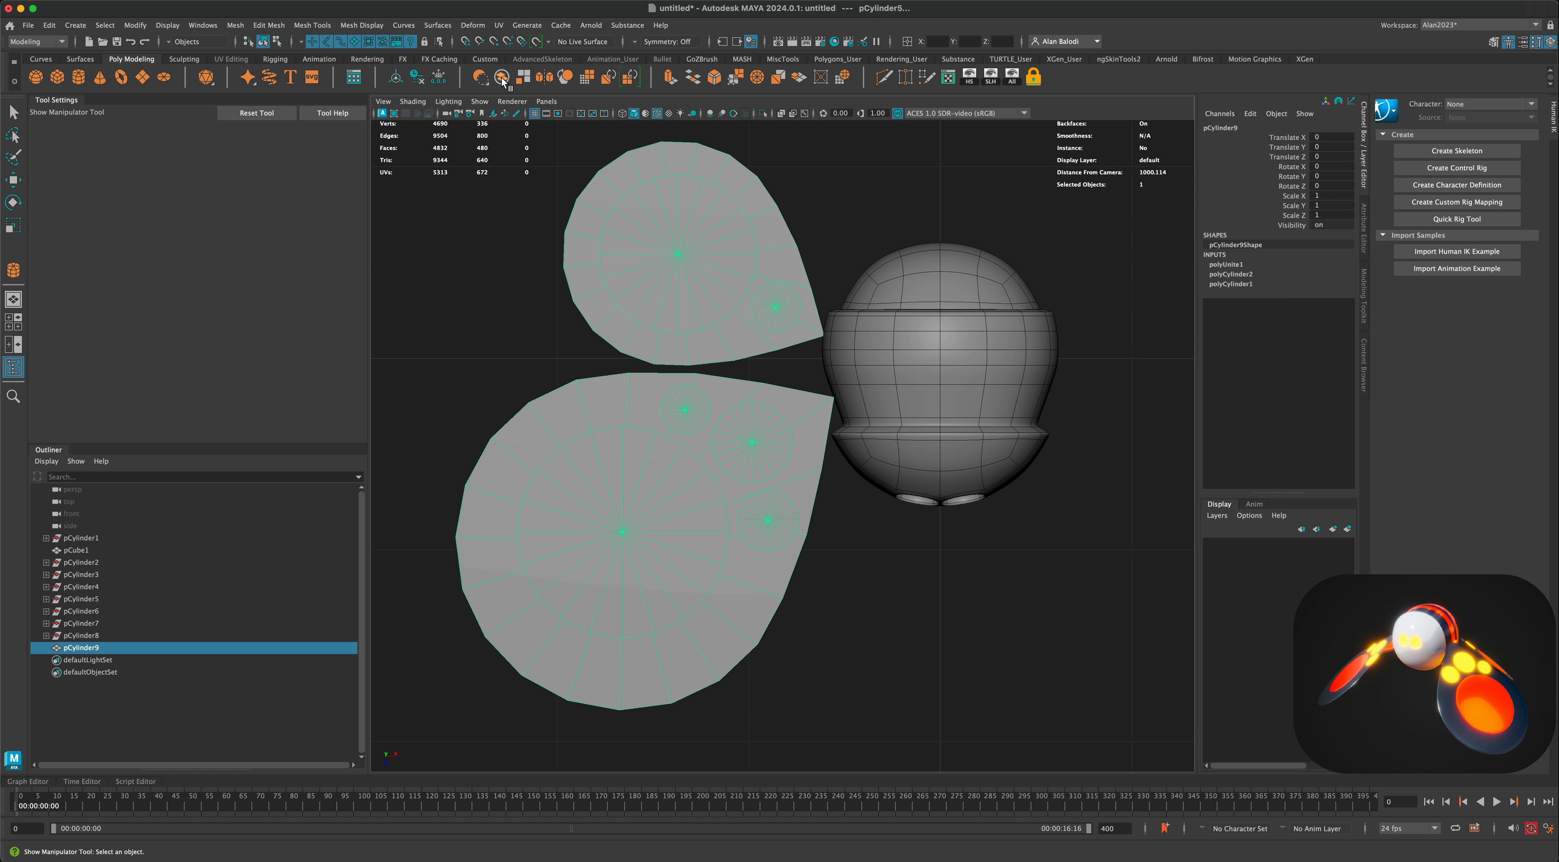
pyautogui.click(417, 82)
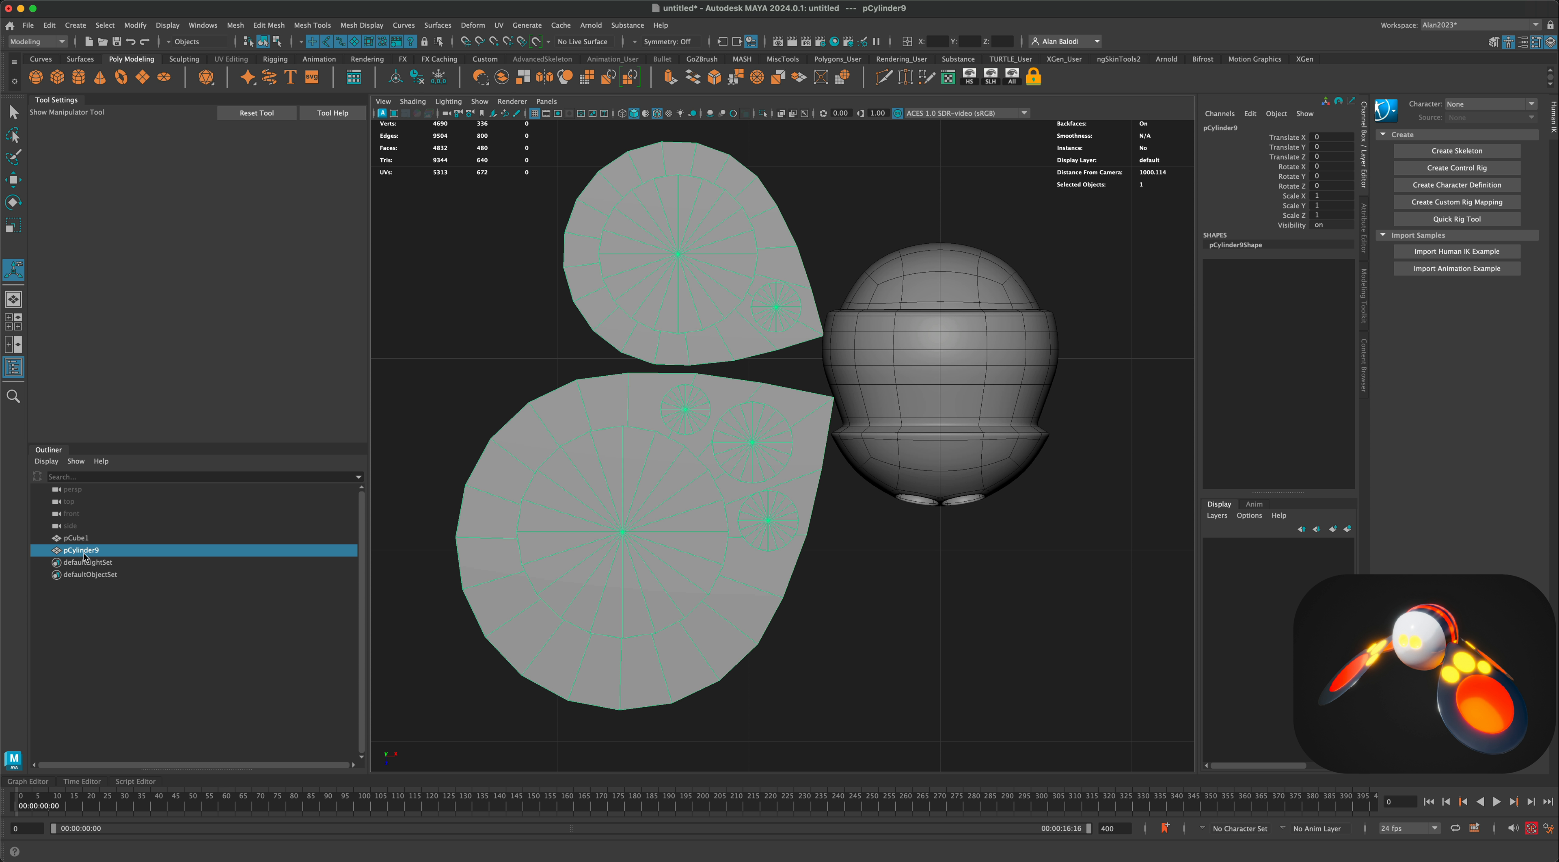
# Mirror the combined teardrop mesh to the other side of the head across the world X axis, with Cut Geometry off.
pyautogui.scroll(-5, 794, 591)
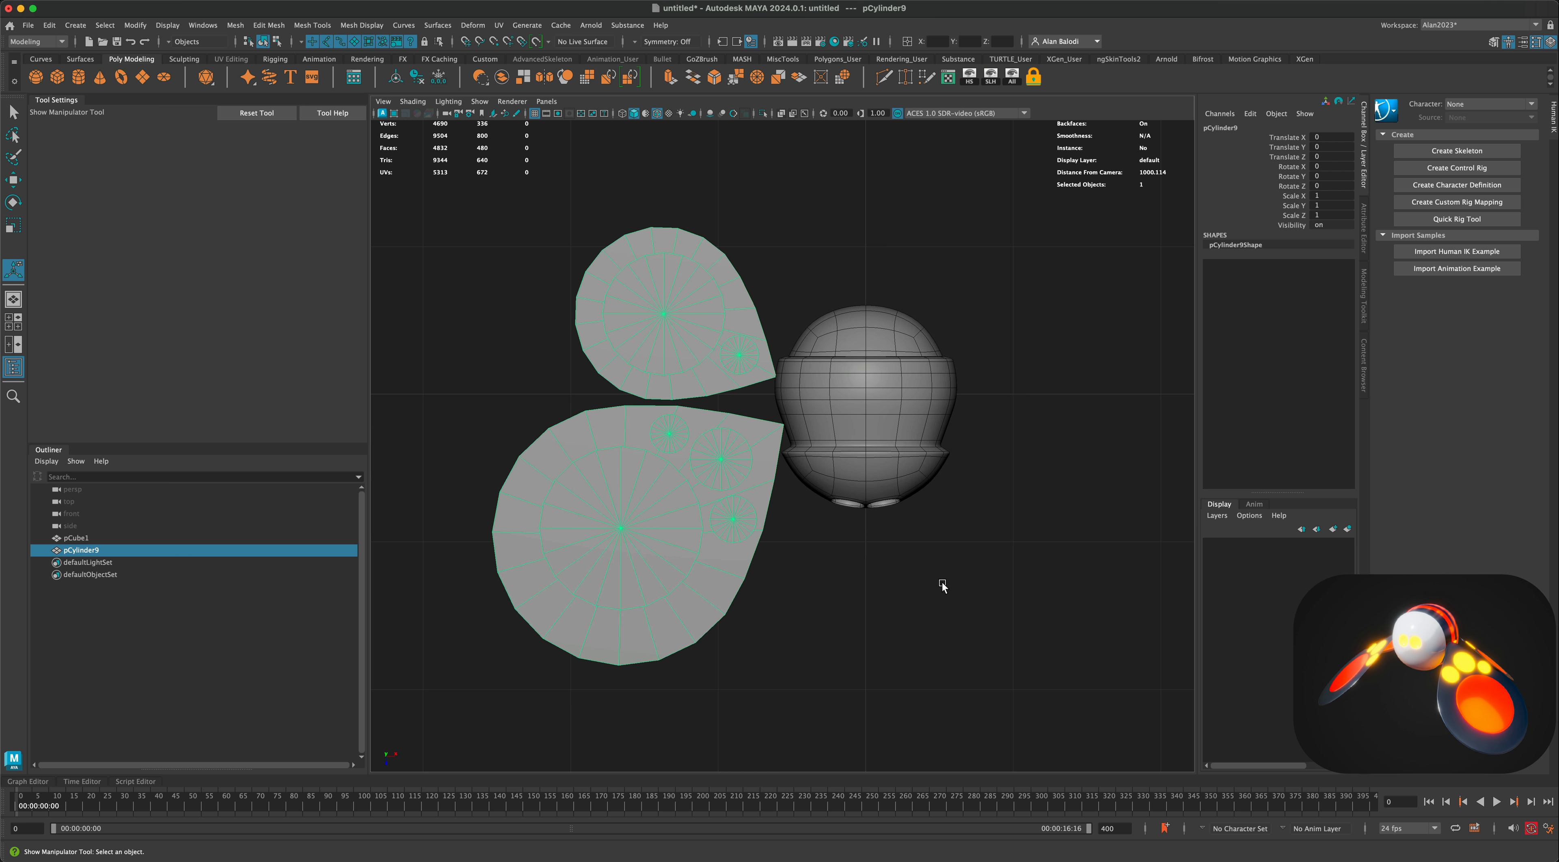
pyautogui.click(942, 585)
pyautogui.click(637, 293)
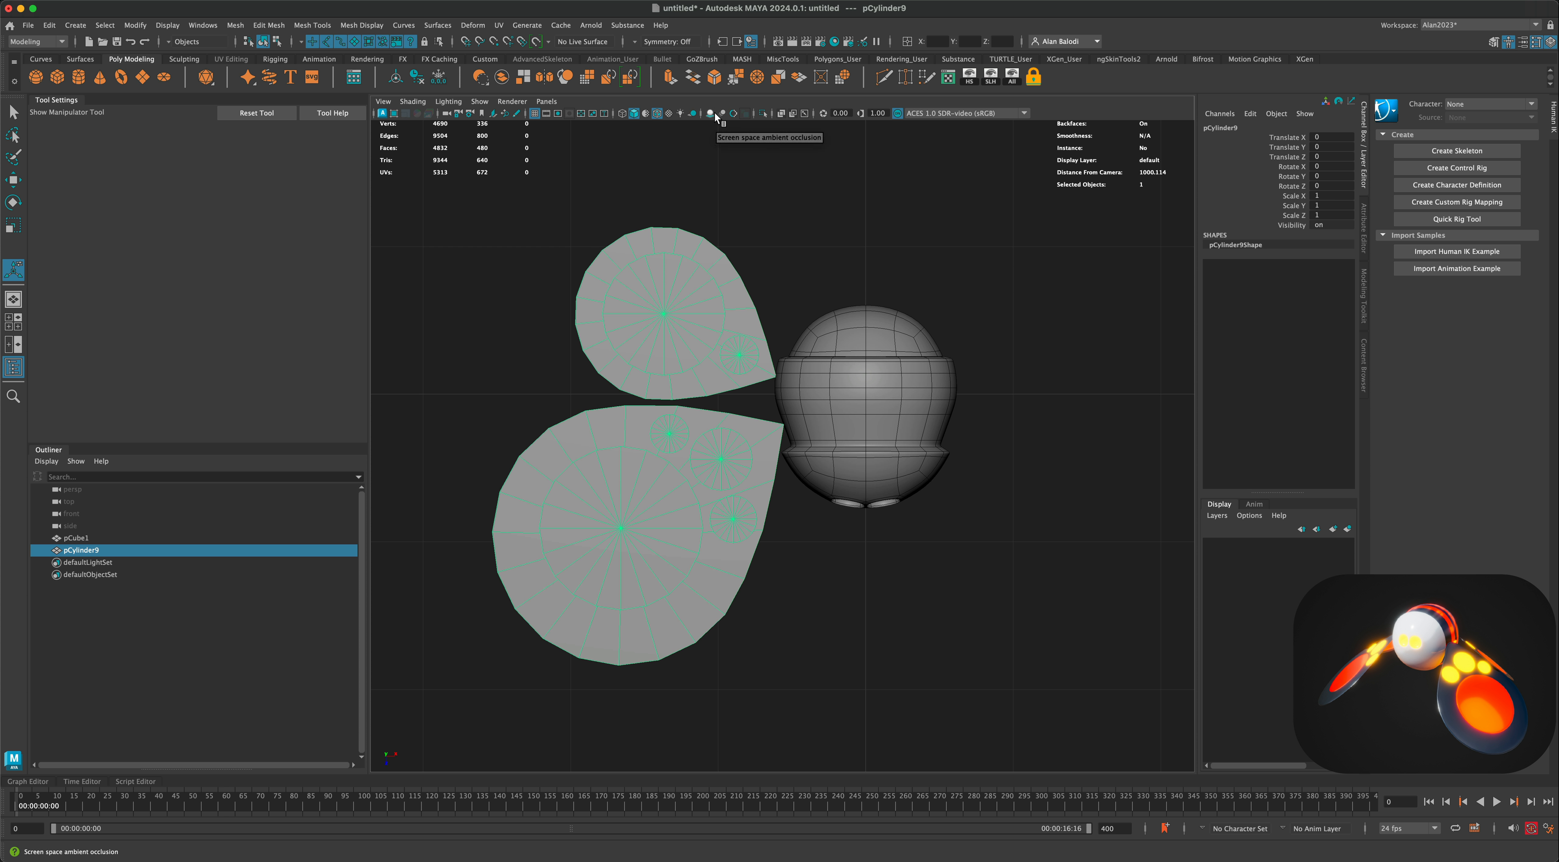
pyautogui.click(546, 79)
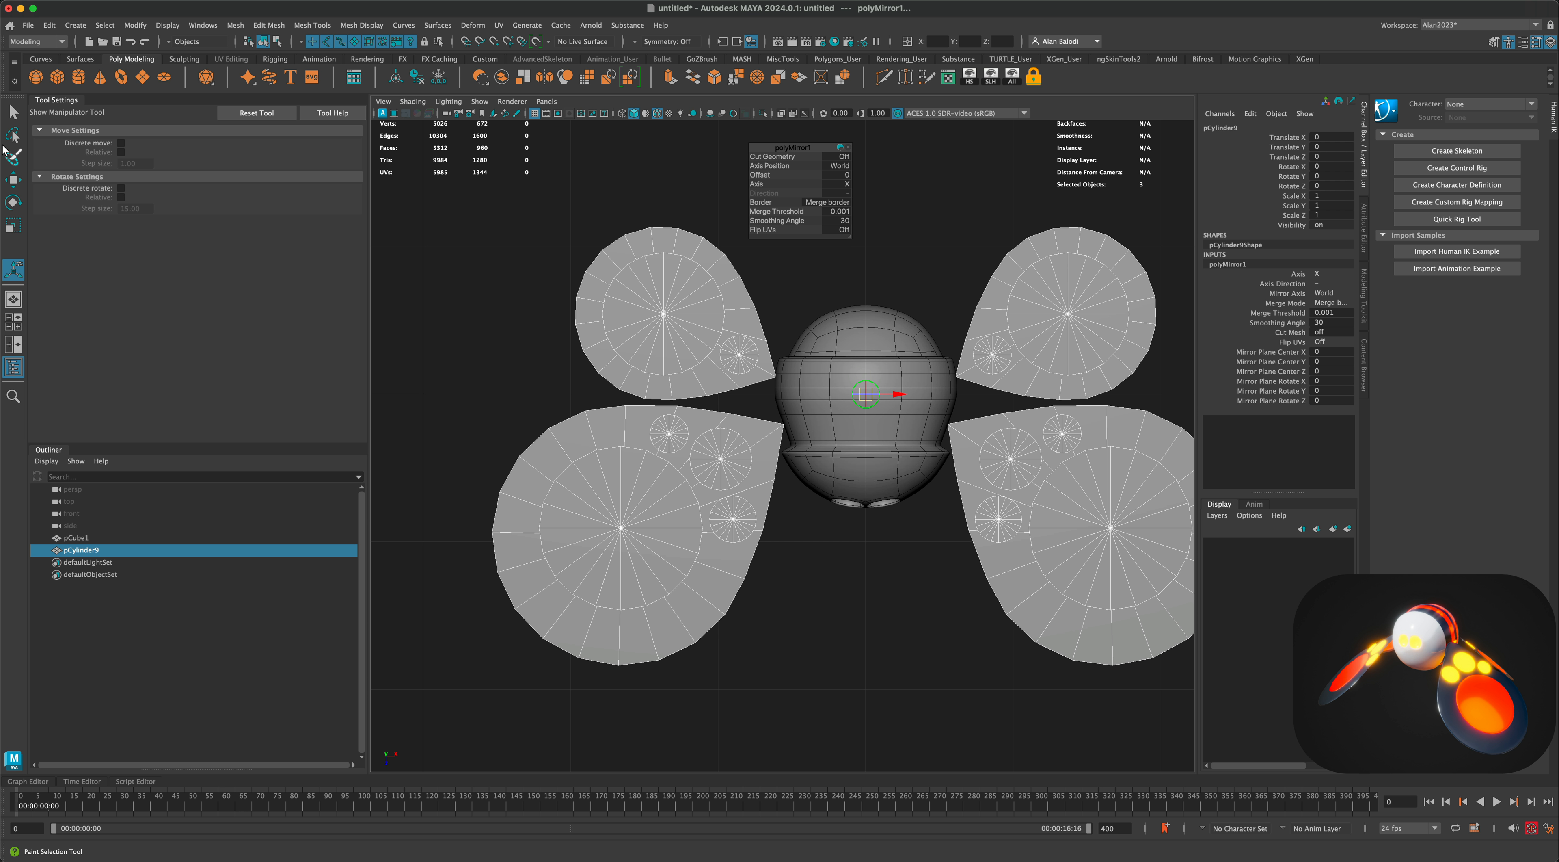
pyautogui.click(14, 113)
pyautogui.click(904, 284)
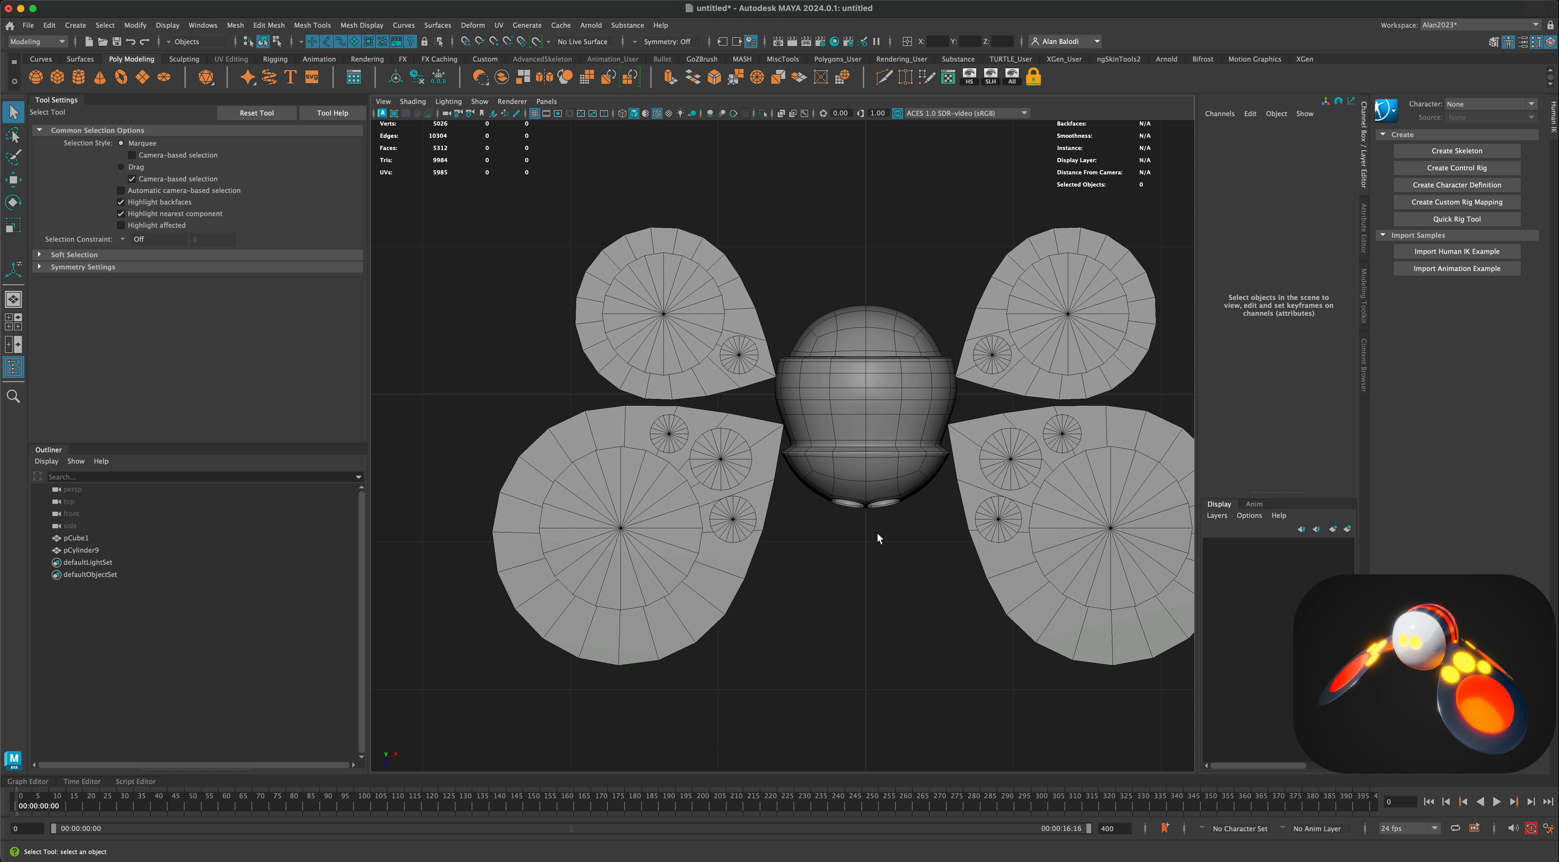
# Delete the construction history of the head and the mirrored side pieces together.
pyautogui.press('space')
pyautogui.press('space')
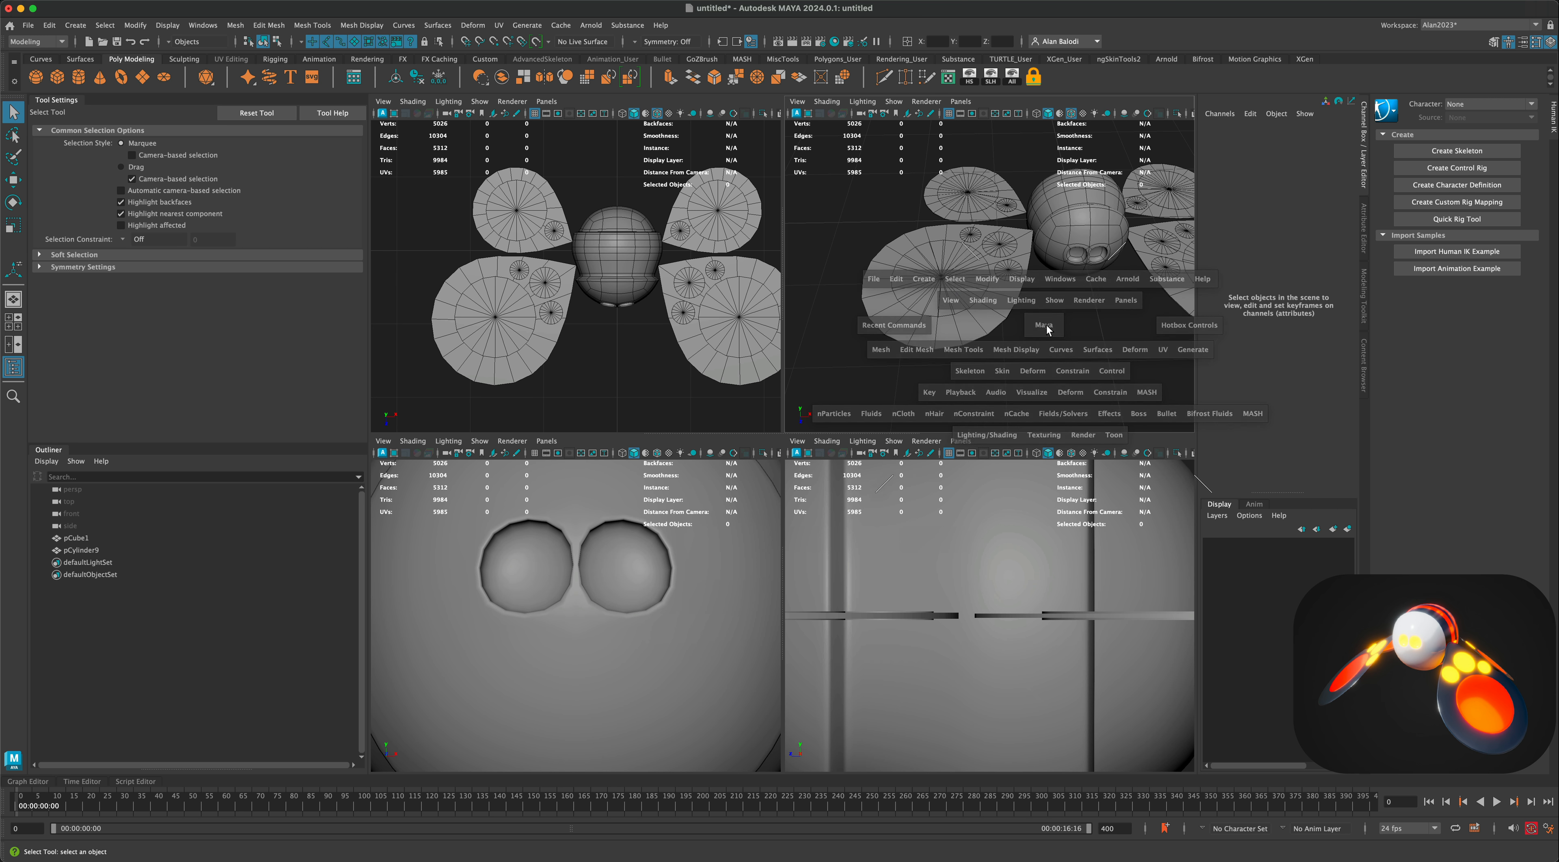
pyautogui.keyDown('alt'); pyautogui.moveTo(927, 509); pyautogui.dragTo(744, 530); pyautogui.keyUp('alt')
pyautogui.keyDown('alt'); pyautogui.moveTo(744, 530); pyautogui.dragTo(737, 529, button='right'); pyautogui.keyUp('alt')
pyautogui.keyDown('alt'); pyautogui.moveTo(737, 530); pyautogui.dragTo(737, 527); pyautogui.keyUp('alt')
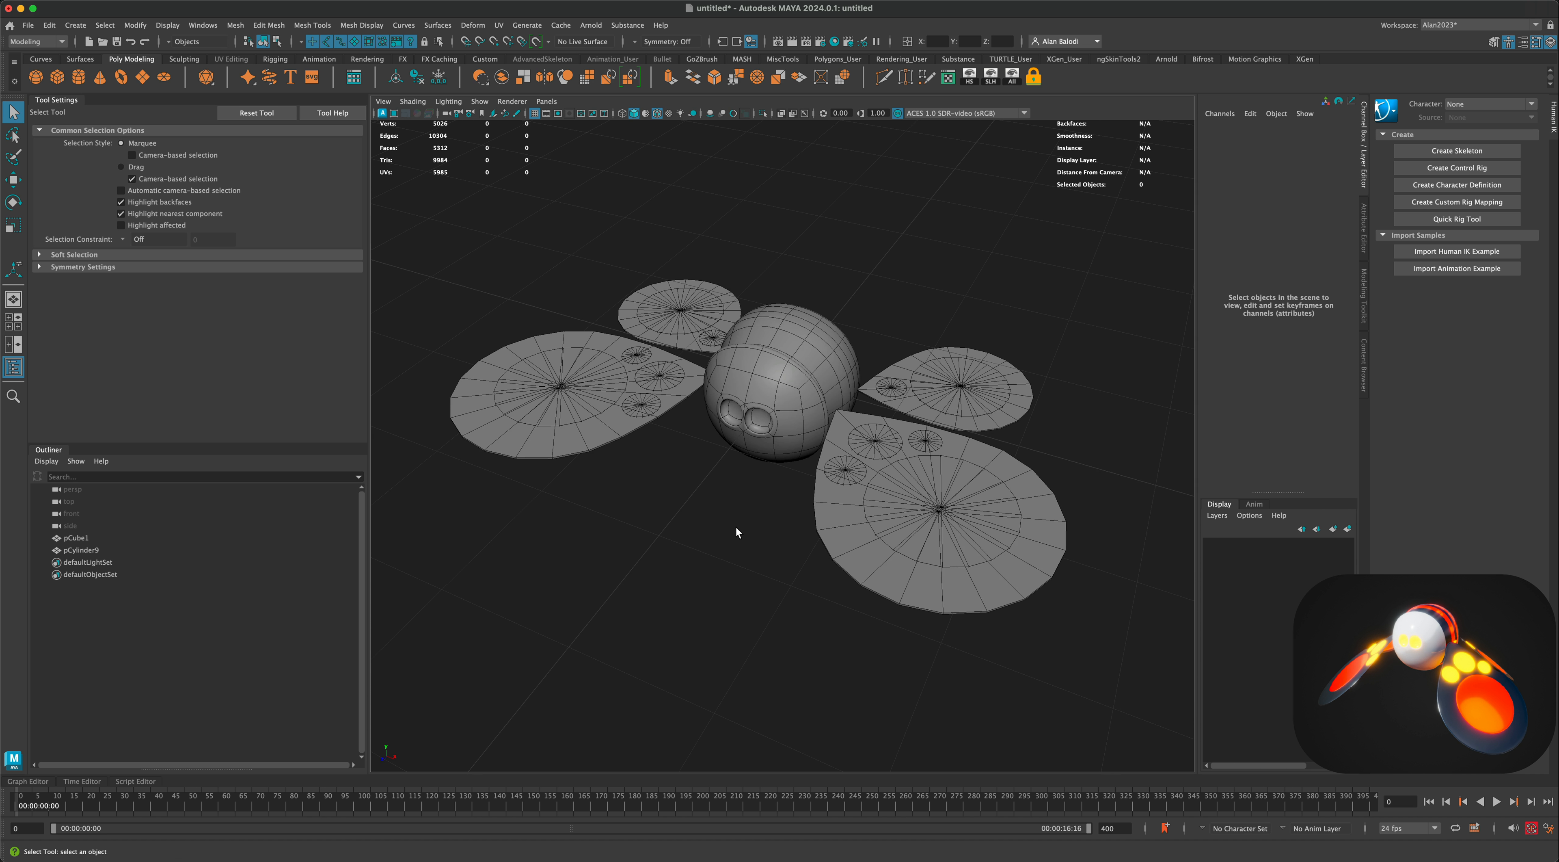
pyautogui.click(797, 379)
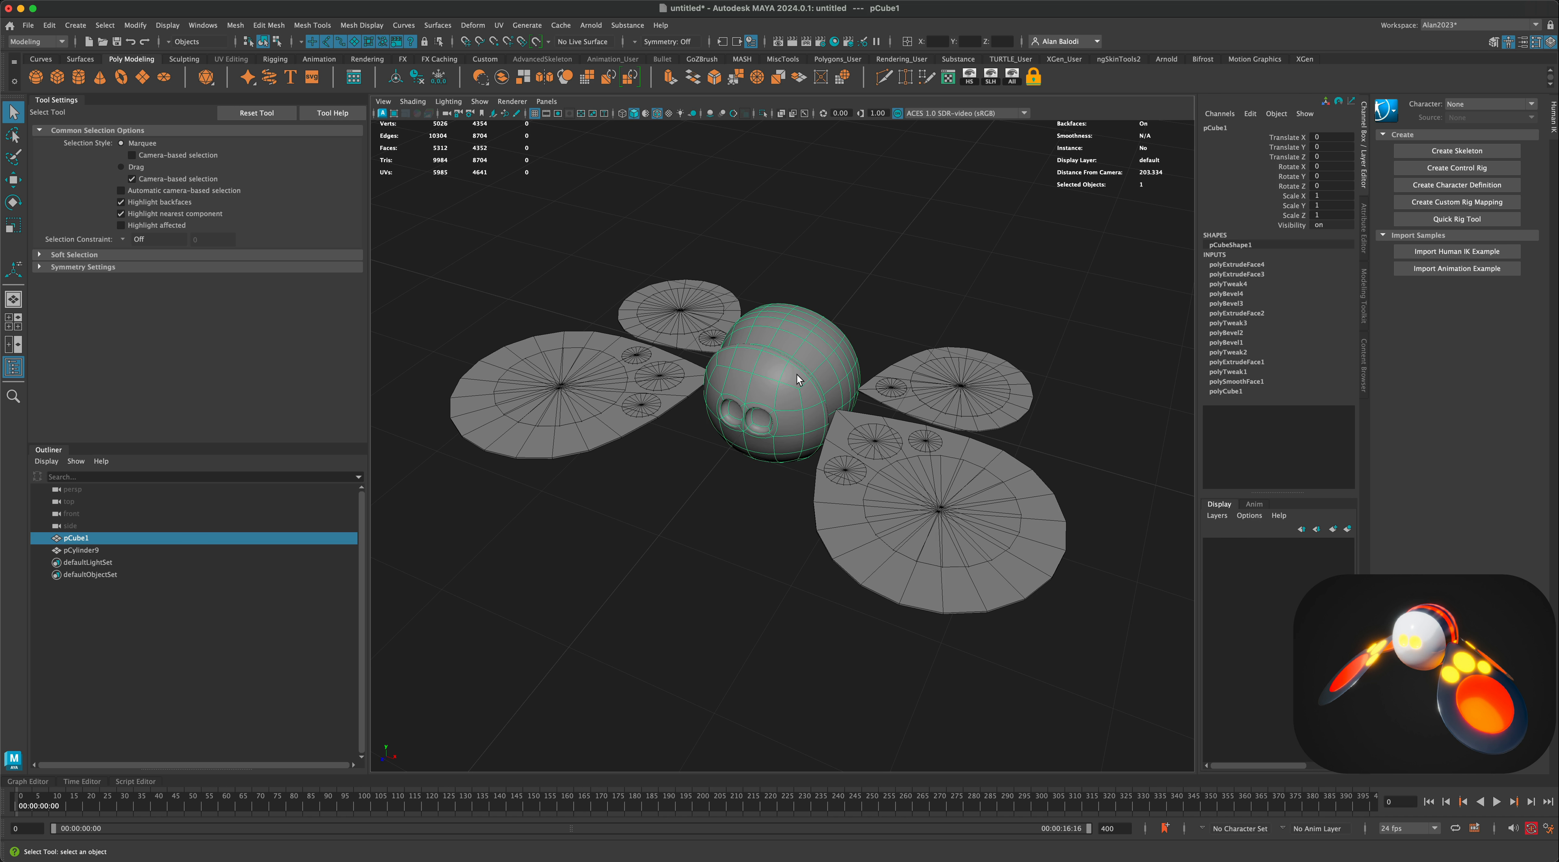
pyautogui.moveTo(549, 238); pyautogui.dragTo(1021, 565)
pyautogui.click(858, 366)
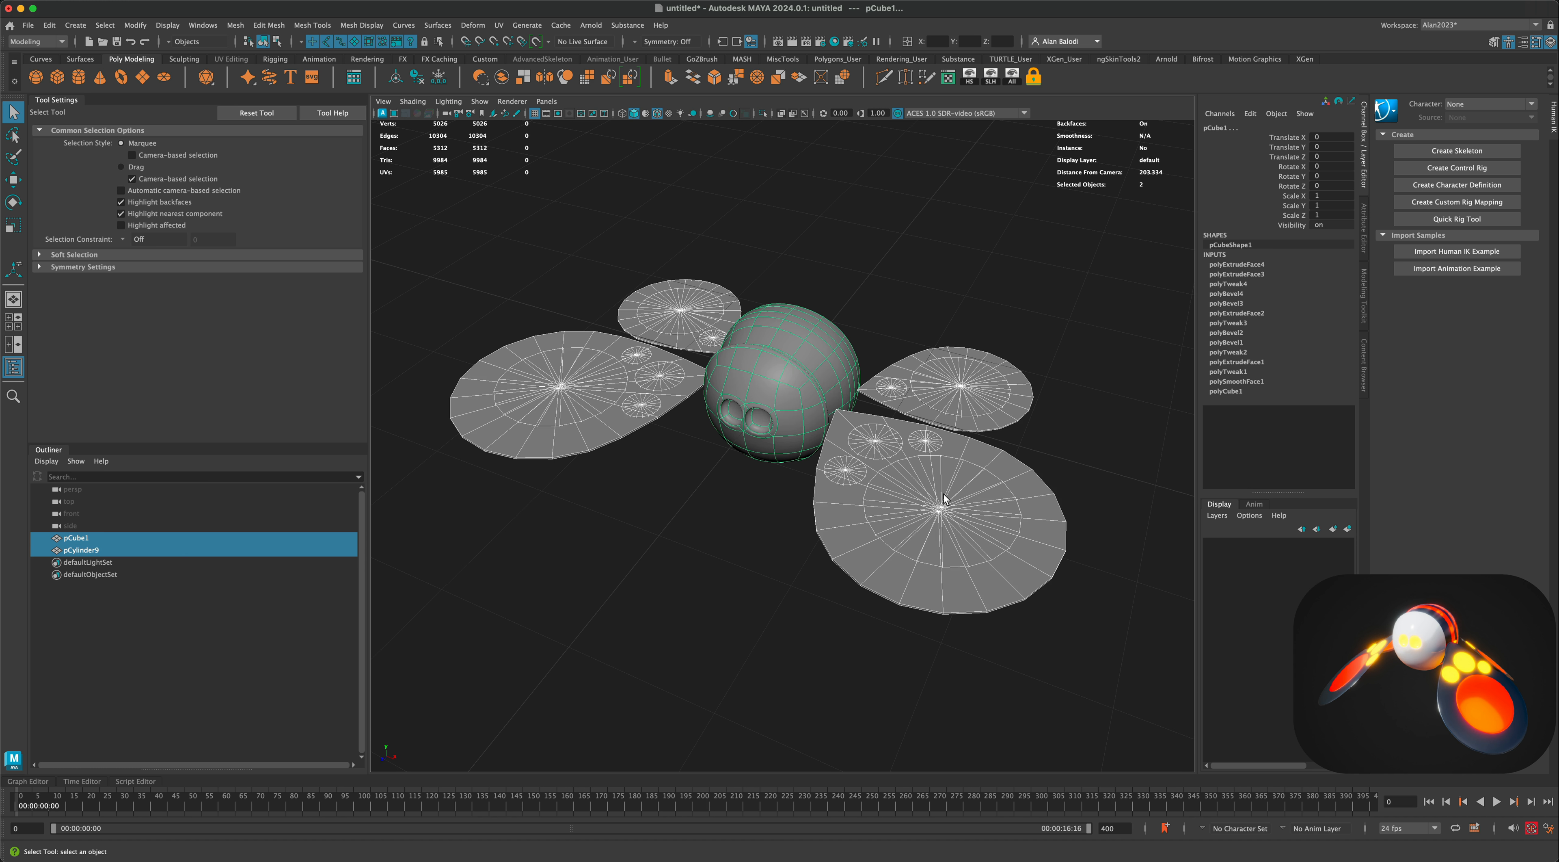
pyautogui.click(417, 78)
pyautogui.click(803, 300)
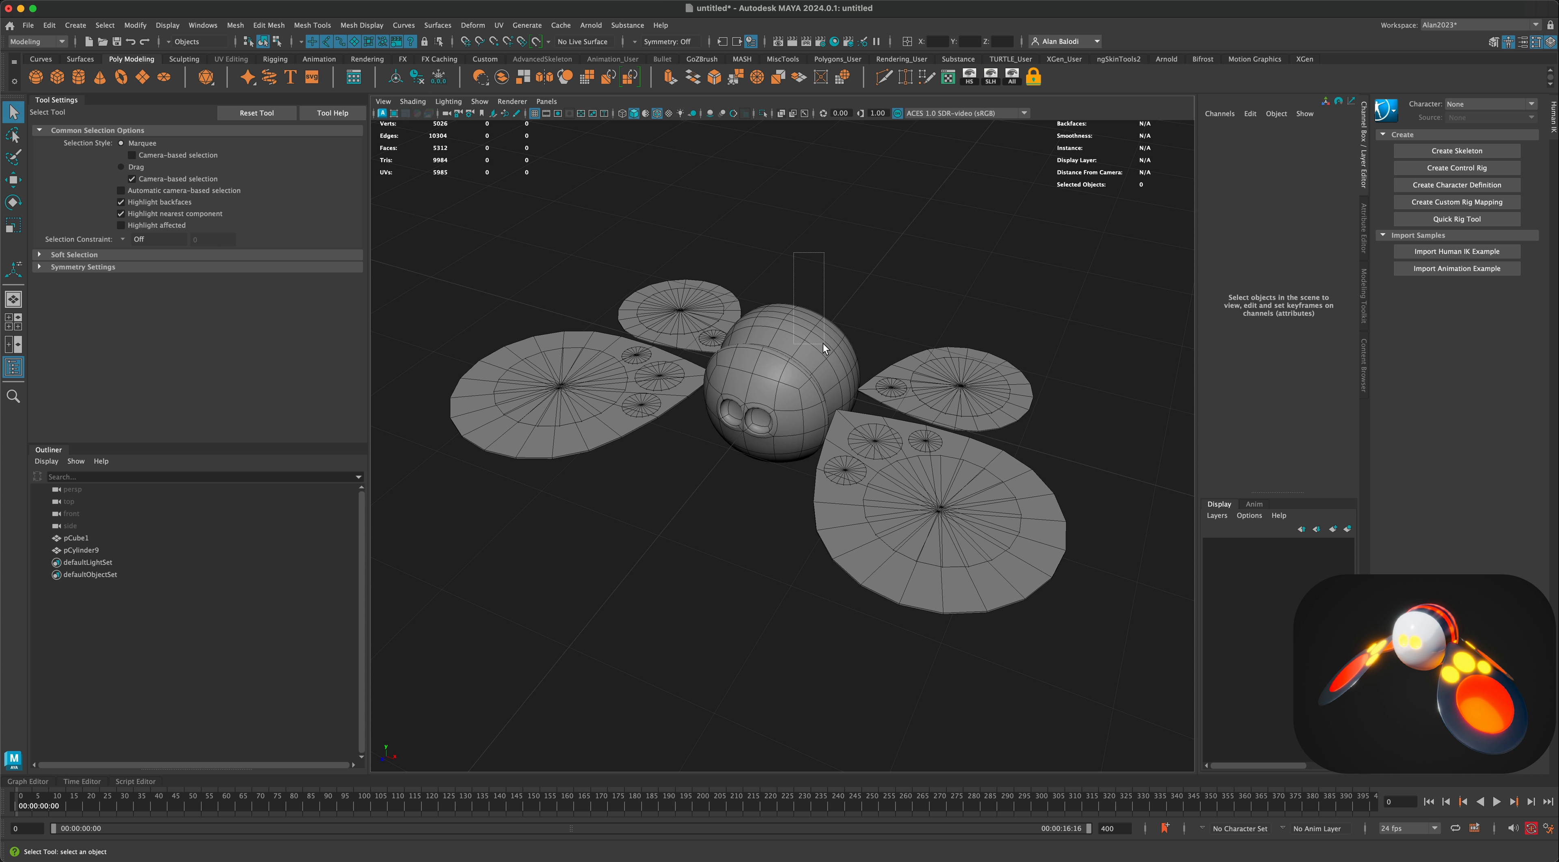
# Assign a new Arnold aiStandardSurface material to the head.
pyautogui.click(814, 322)
pyautogui.keyDown('alt'); pyautogui.moveTo(850, 293); pyautogui.dragTo(839, 283); pyautogui.keyUp('alt')
pyautogui.scroll(3, 873, 393)
pyautogui.keyDown('alt'); pyautogui.moveTo(820, 357); pyautogui.dragTo(847, 391, button='middle'); pyautogui.keyUp('alt')
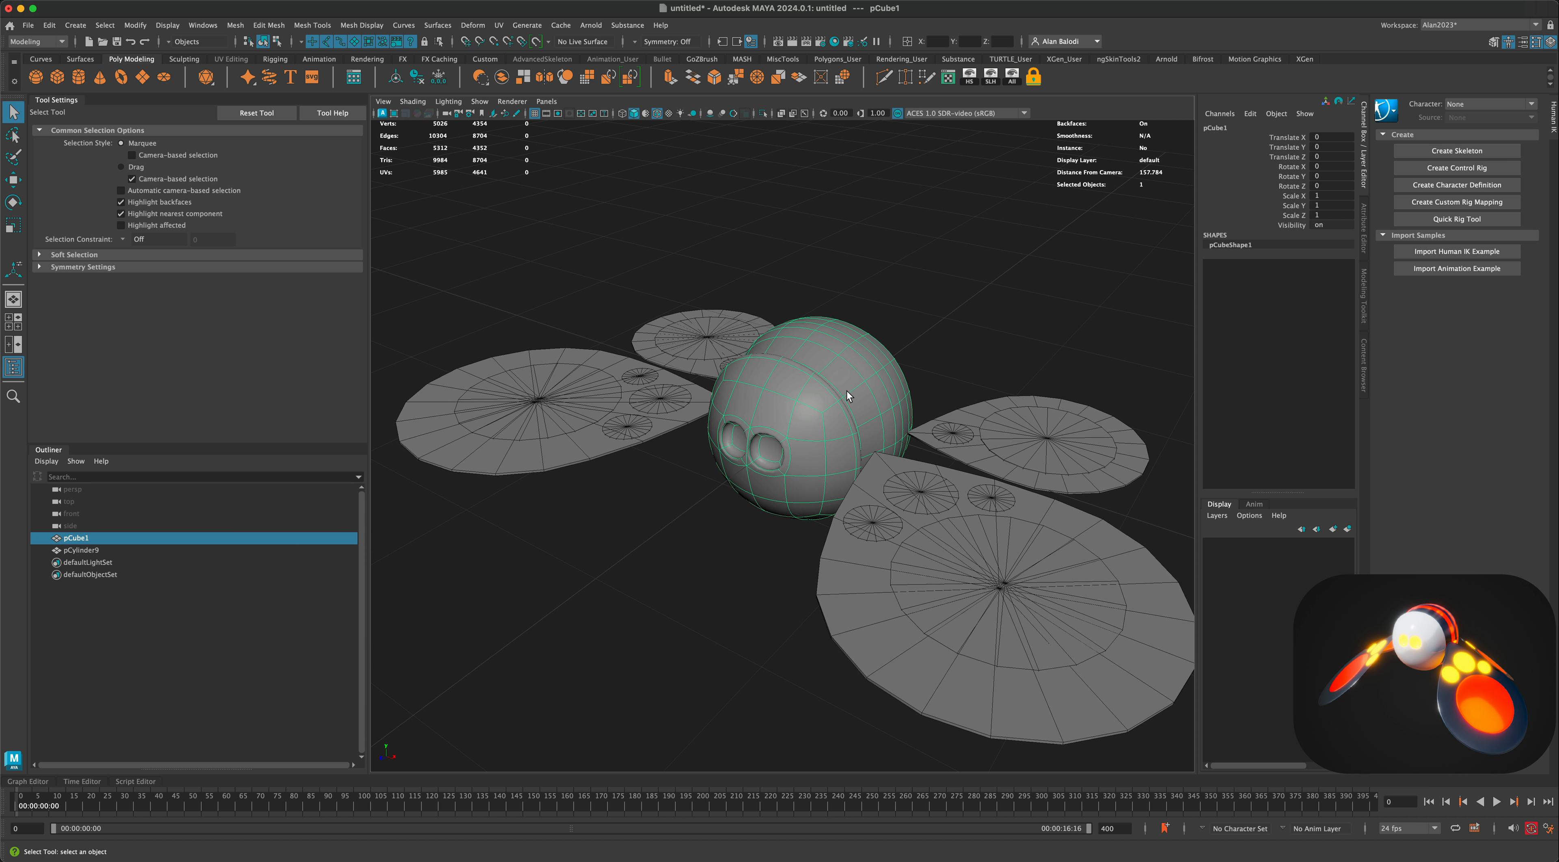
pyautogui.click(858, 303)
pyautogui.click(842, 350)
pyautogui.rightClick(839, 346)
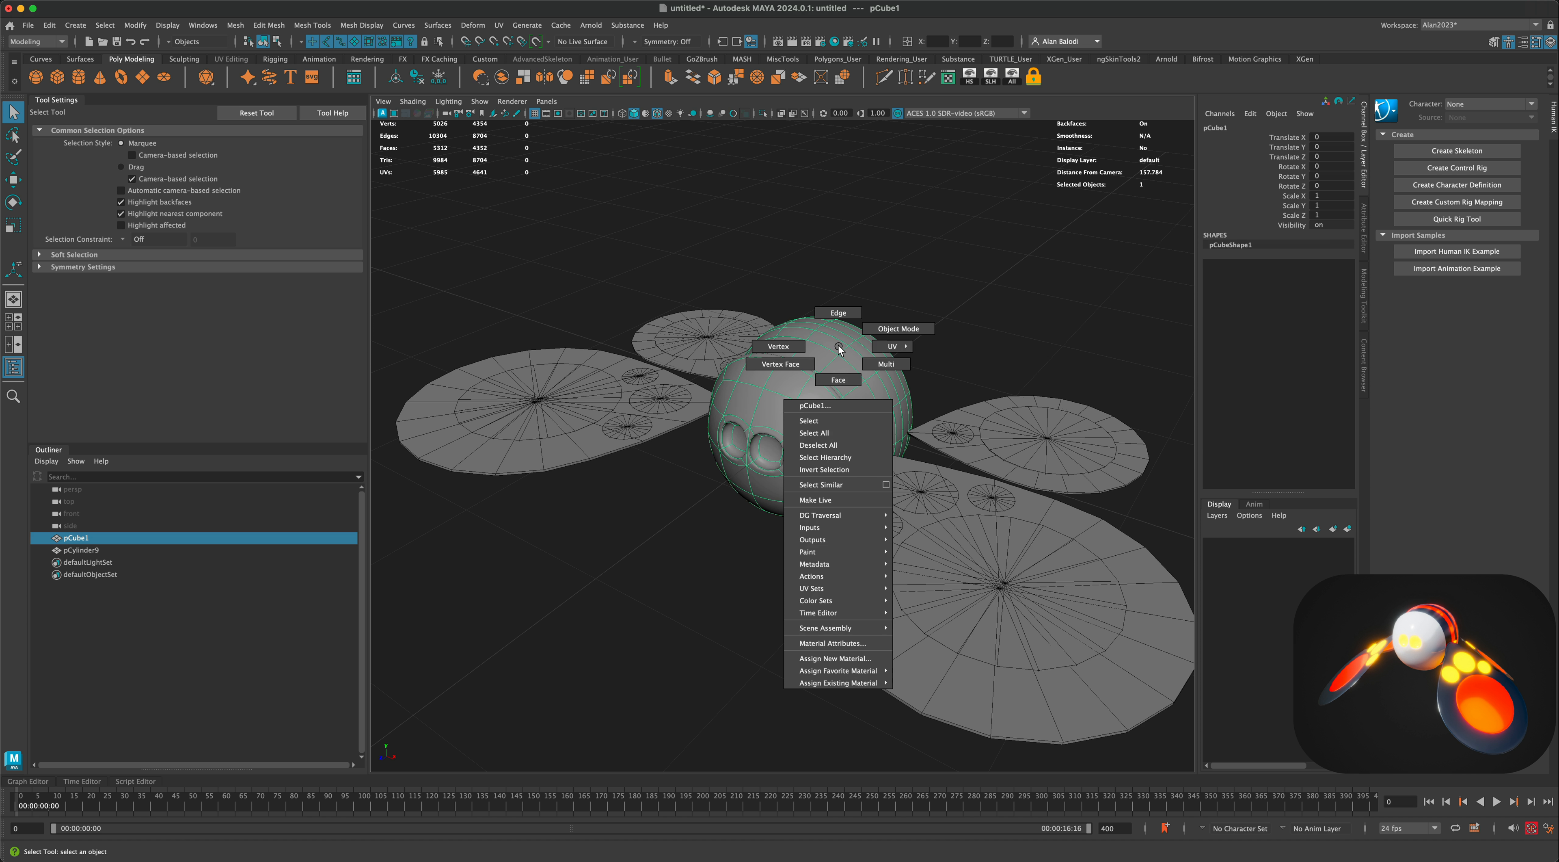
pyautogui.moveTo(872, 672)
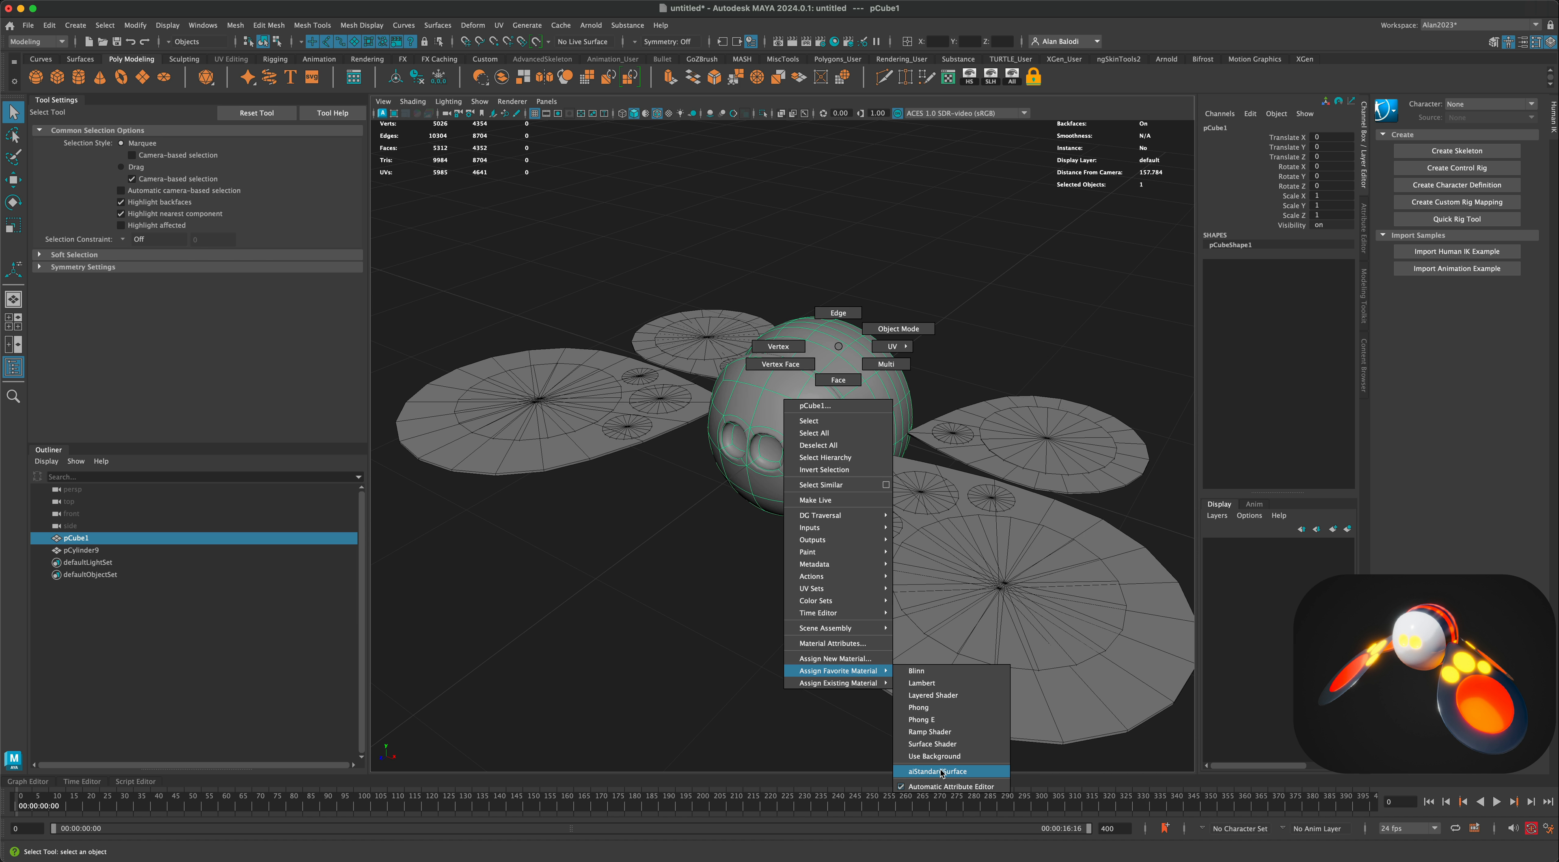
pyautogui.click(839, 664)
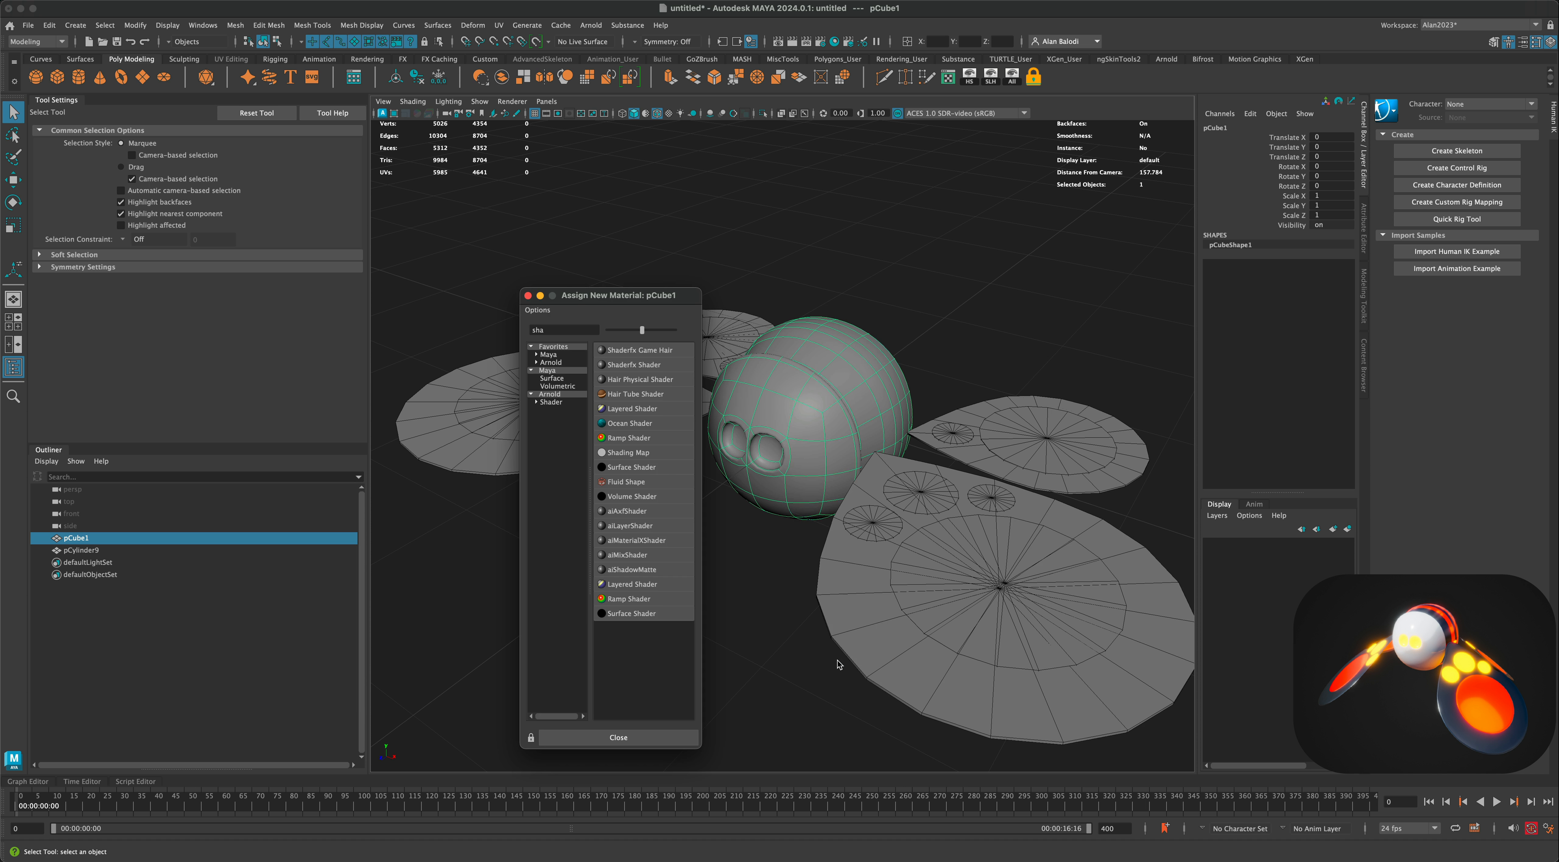
pyautogui.click(551, 394)
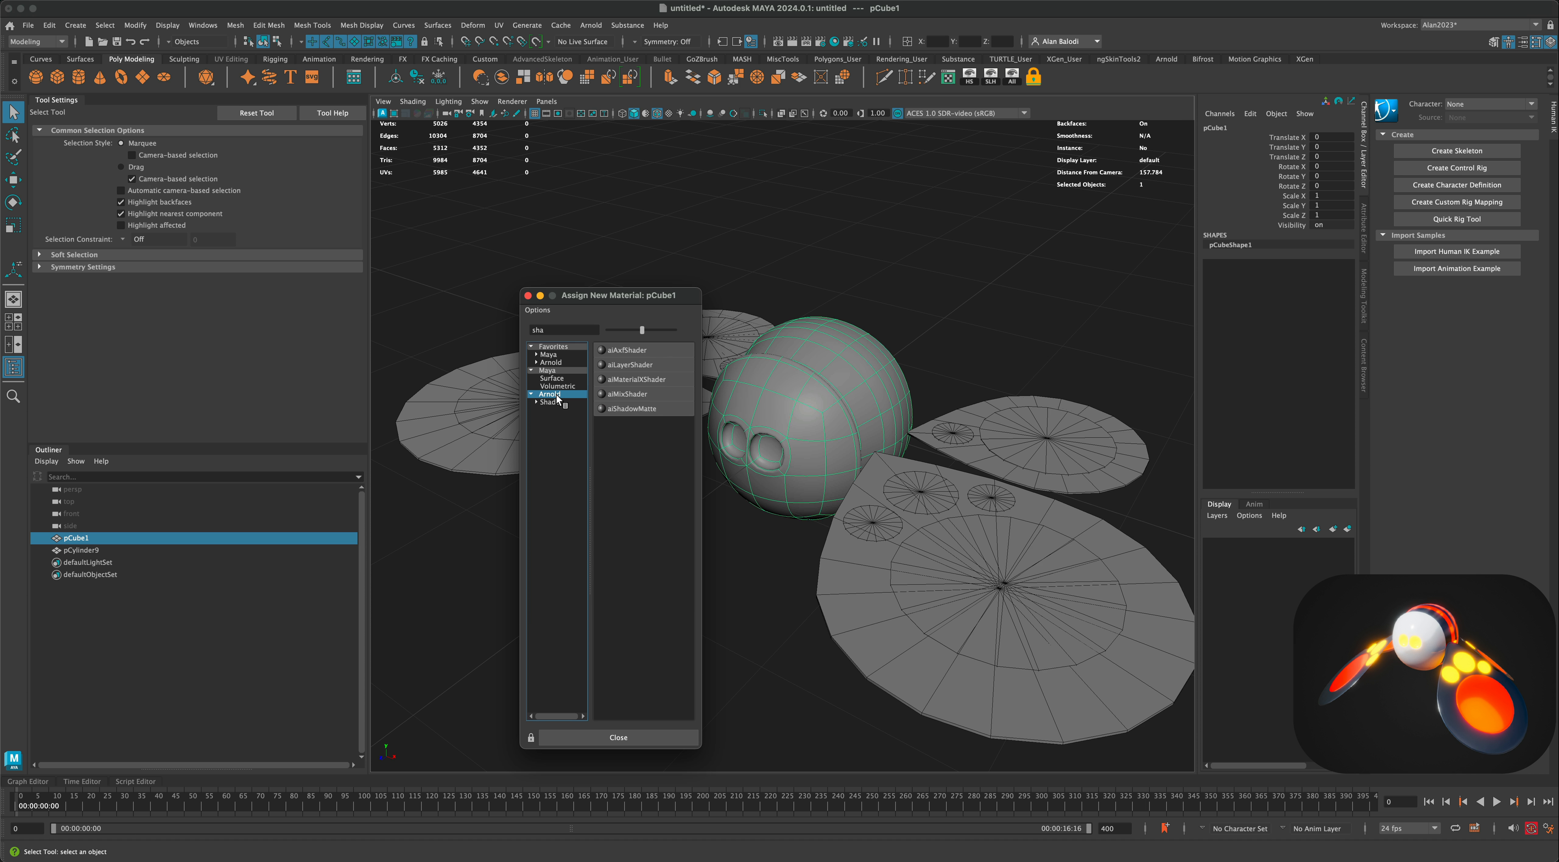
pyautogui.click(556, 395)
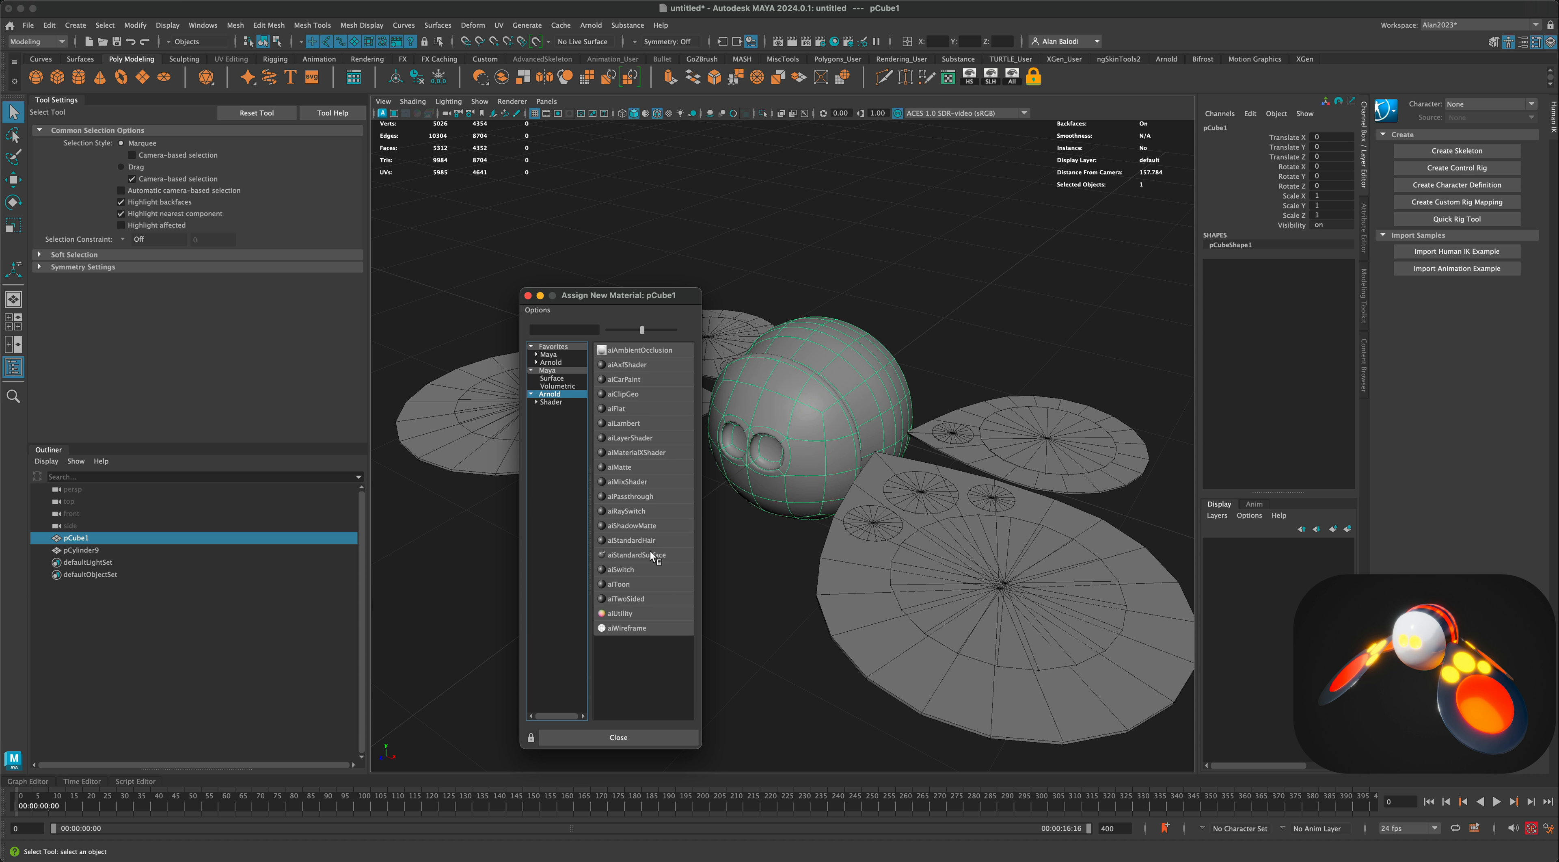
pyautogui.click(637, 554)
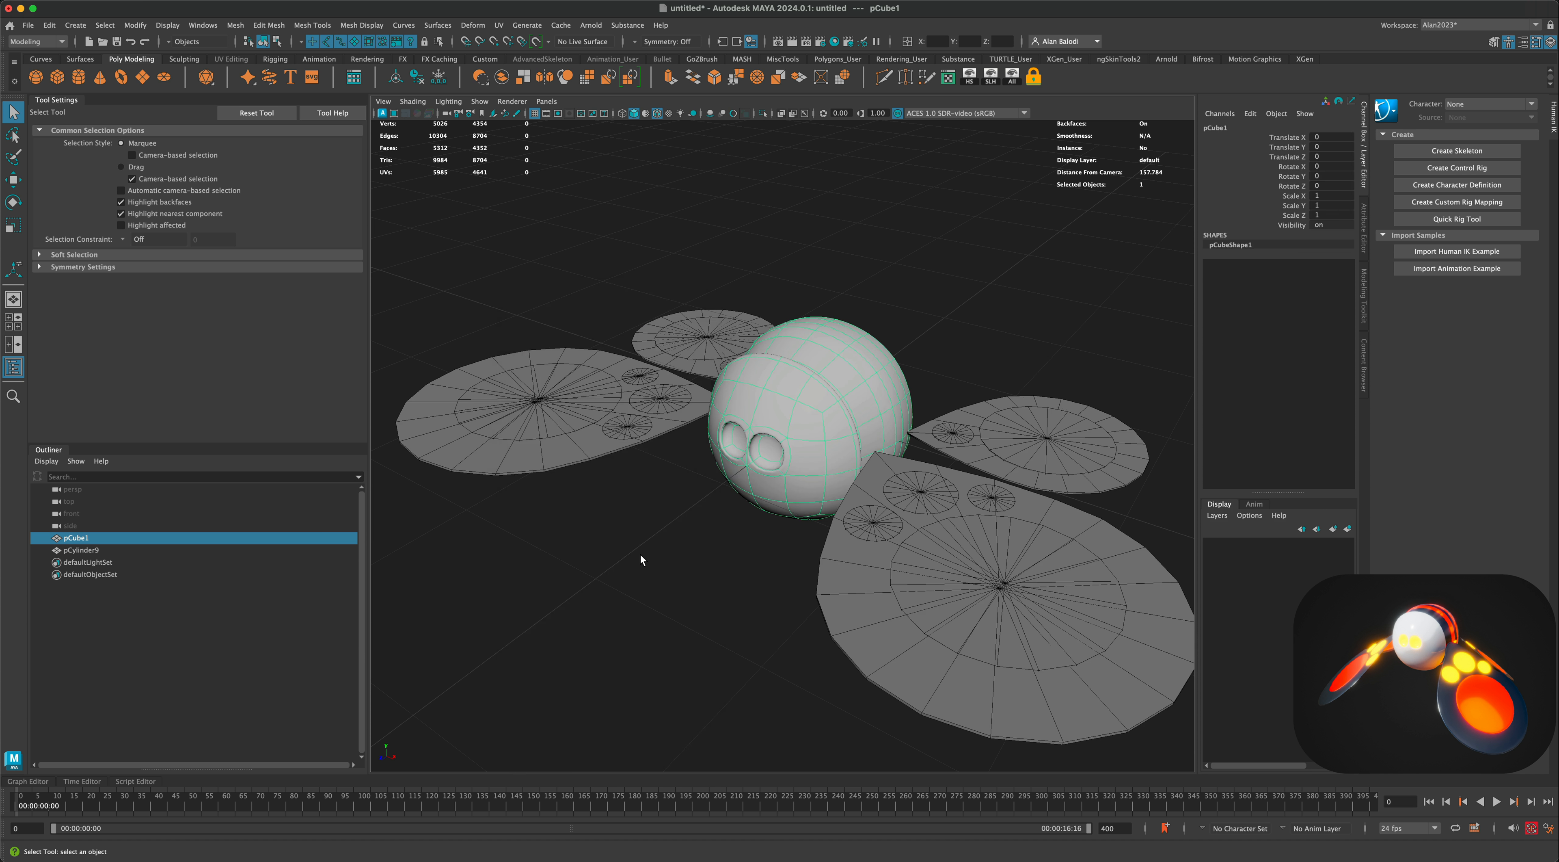
# Rename the head's new aiStandardSurface material as aiBody.
pyautogui.keyDown('alt'); pyautogui.moveTo(672, 536); pyautogui.dragTo(674, 535); pyautogui.keyUp('alt')
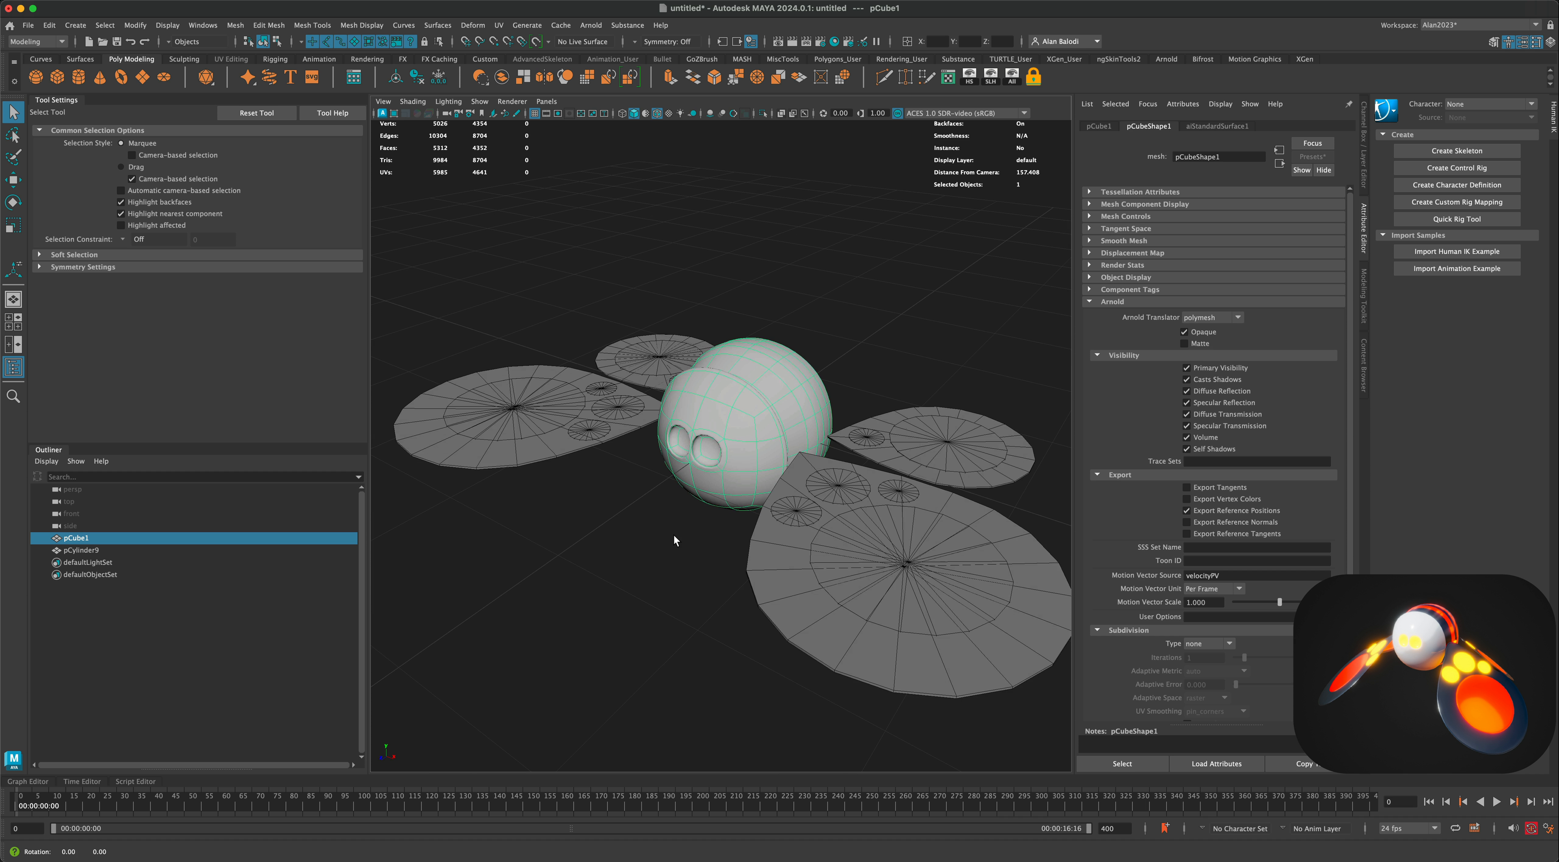
pyautogui.click(1217, 126)
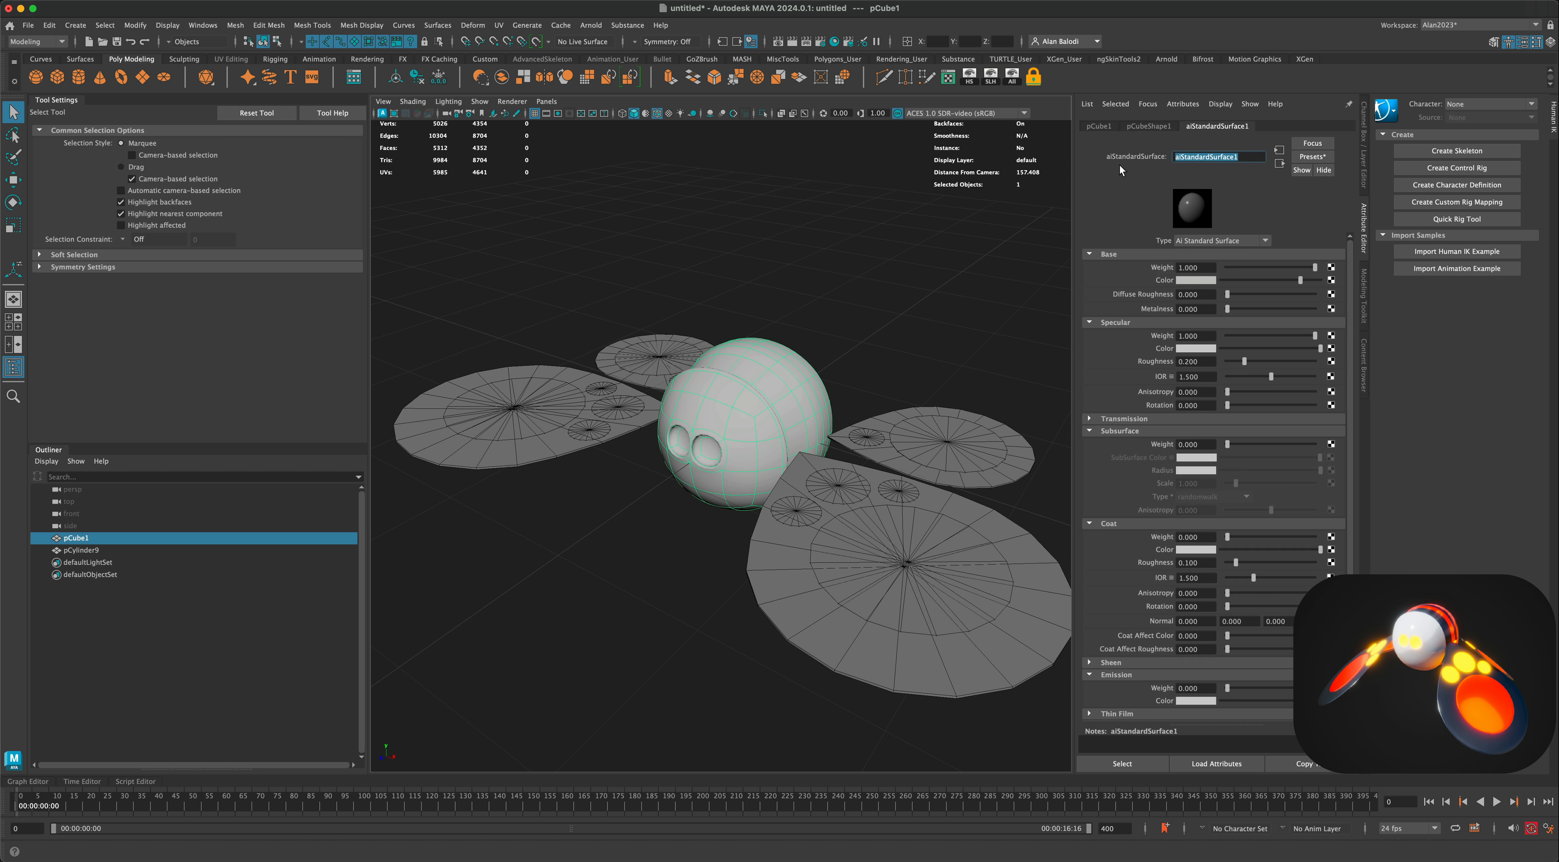
pyautogui.write('aiBody')
pyautogui.press('Return')
pyautogui.click(619, 556)
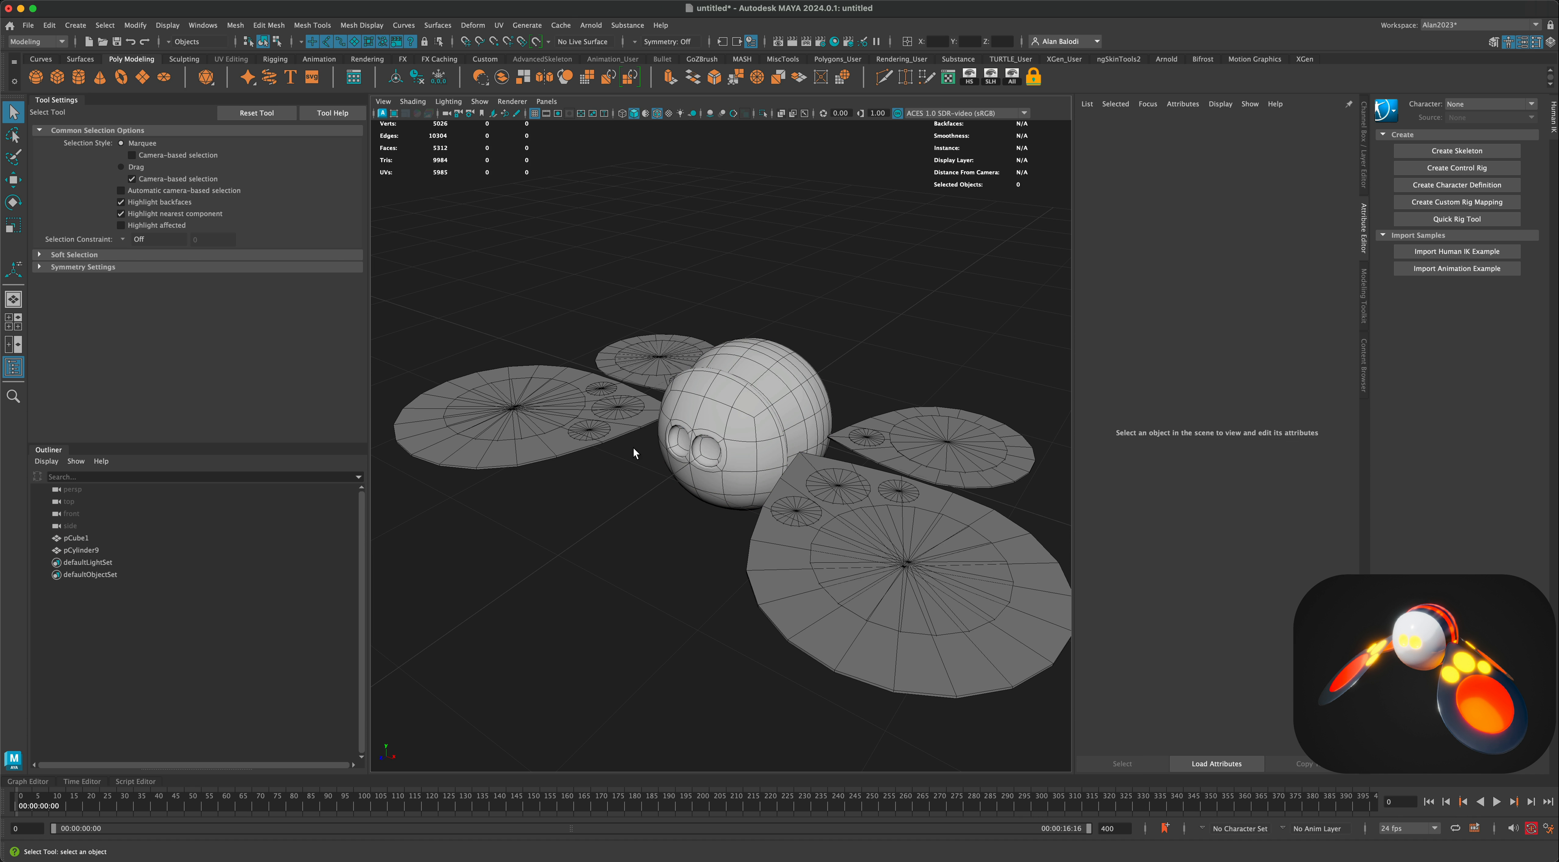
# Darken the base colour of the head's aiBody material, set specular roughness to 0.070 and metalness to 1.
pyautogui.click(793, 530)
pyautogui.keyDown('alt'); pyautogui.moveTo(781, 544); pyautogui.dragTo(684, 506); pyautogui.keyUp('alt')
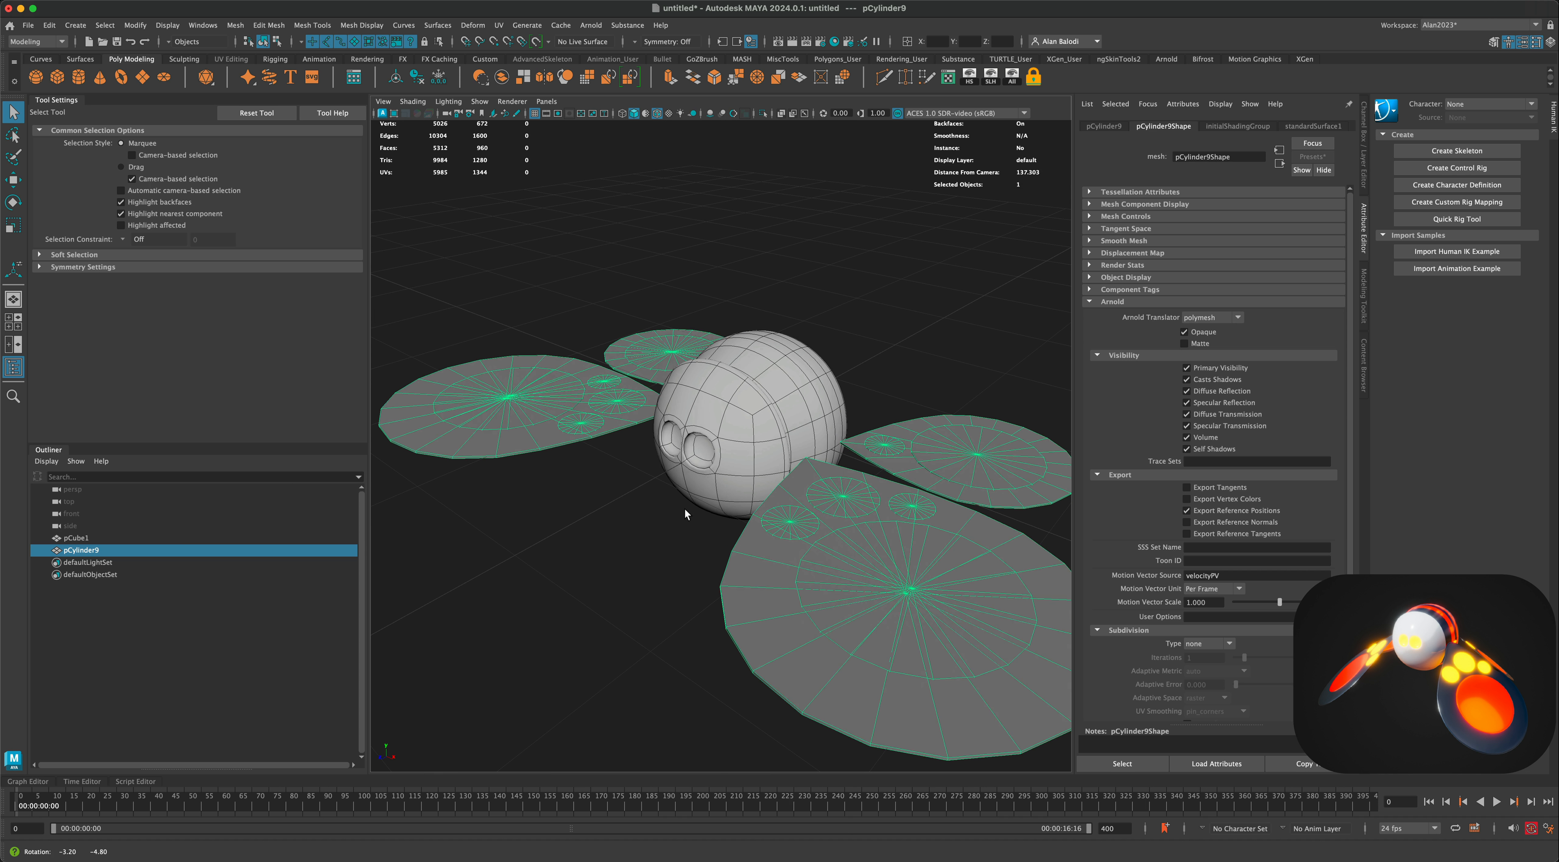
pyautogui.scroll(2, 684, 506)
pyautogui.click(751, 429)
pyautogui.keyDown('alt'); pyautogui.moveTo(744, 432); pyautogui.dragTo(739, 430); pyautogui.keyUp('alt')
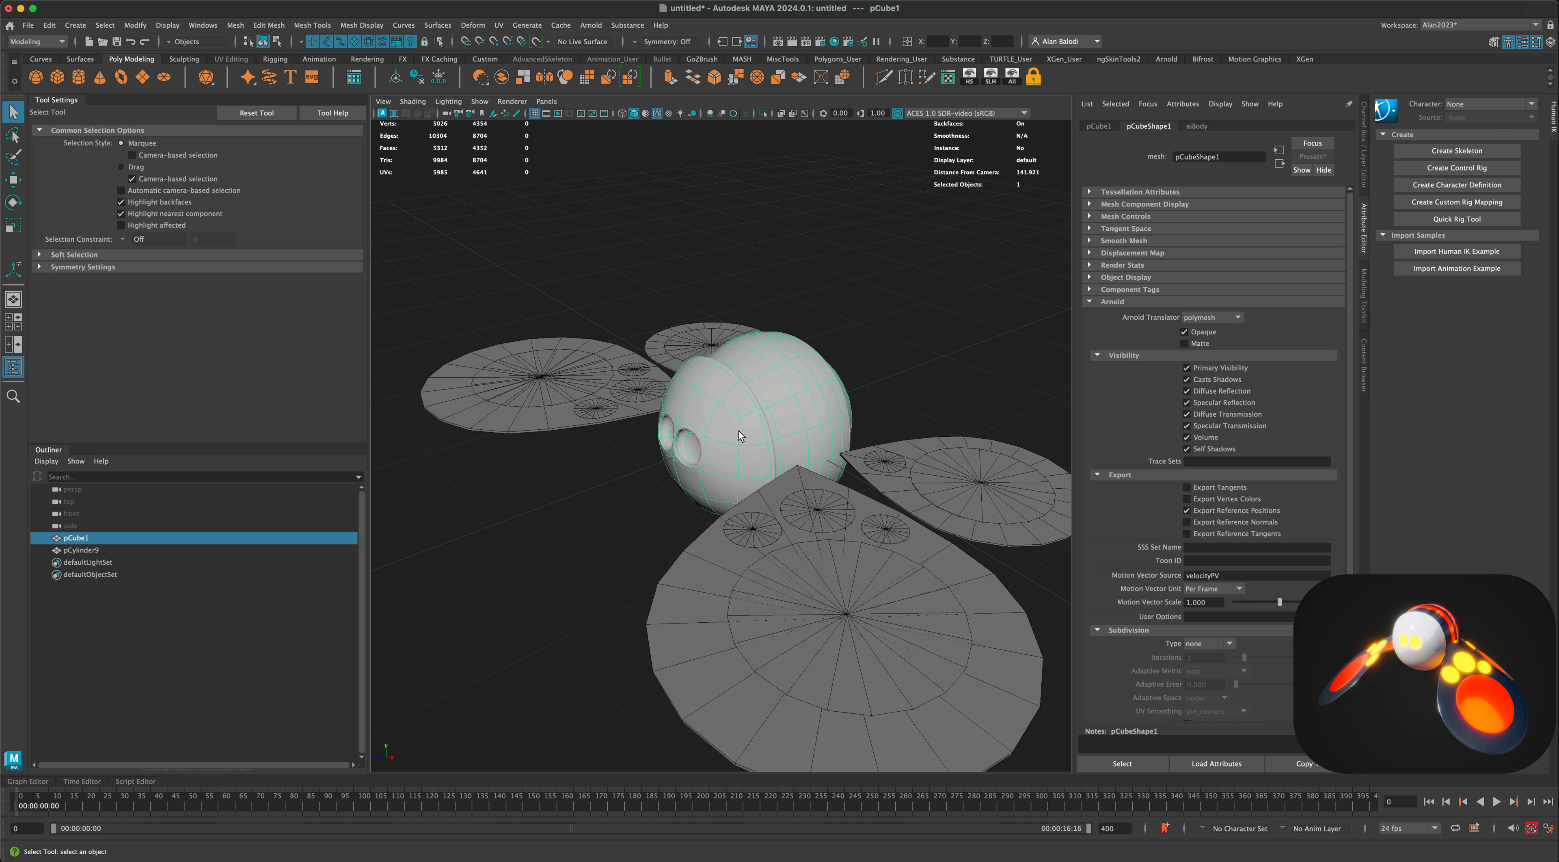
pyautogui.moveTo(779, 406); pyautogui.dragTo(872, 388, button='right')
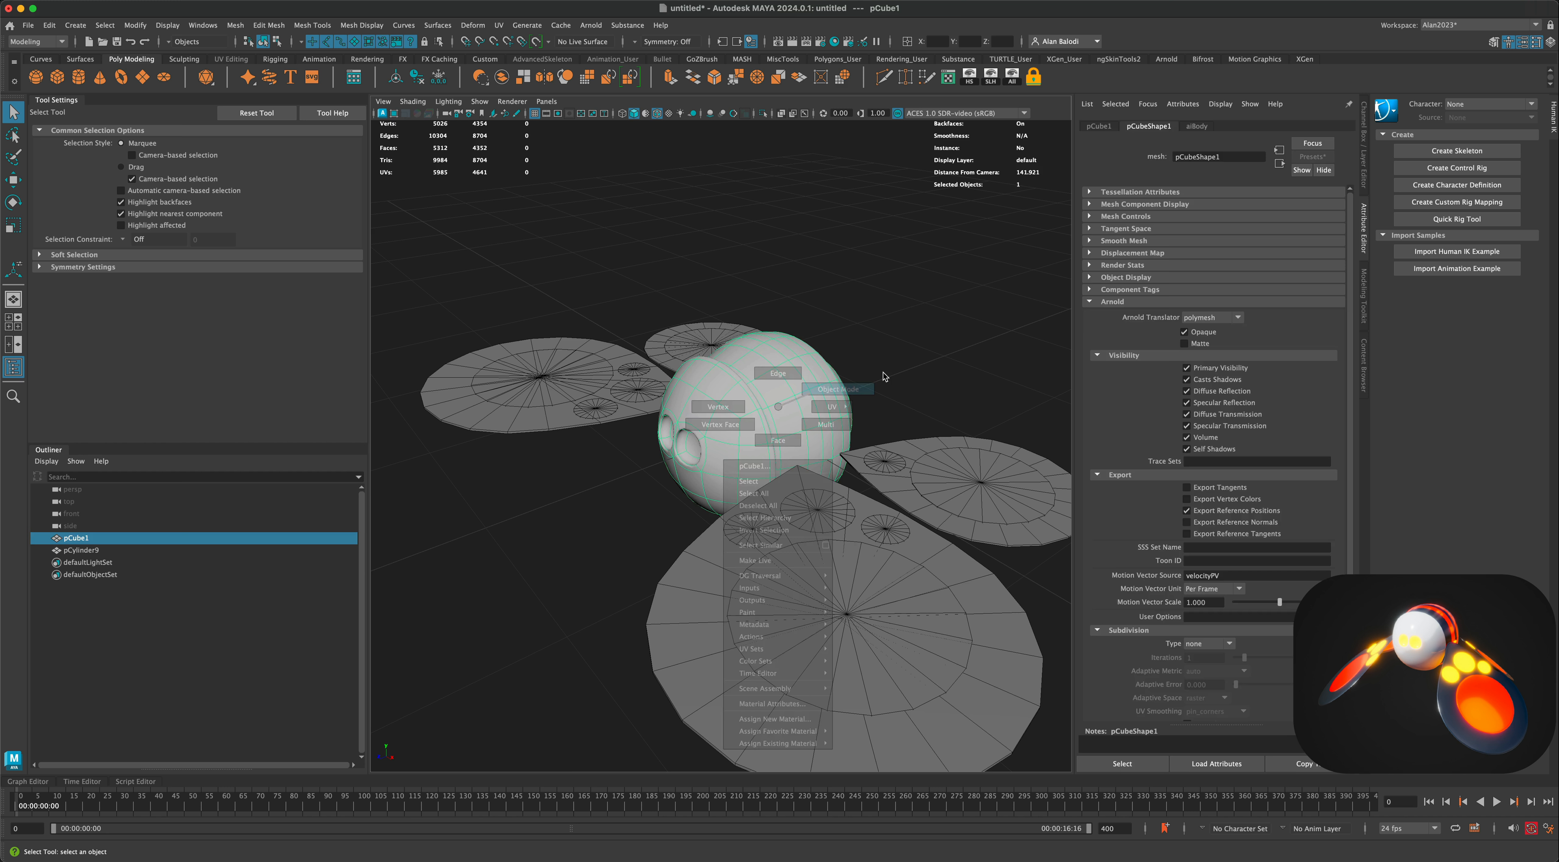
pyautogui.click(823, 386)
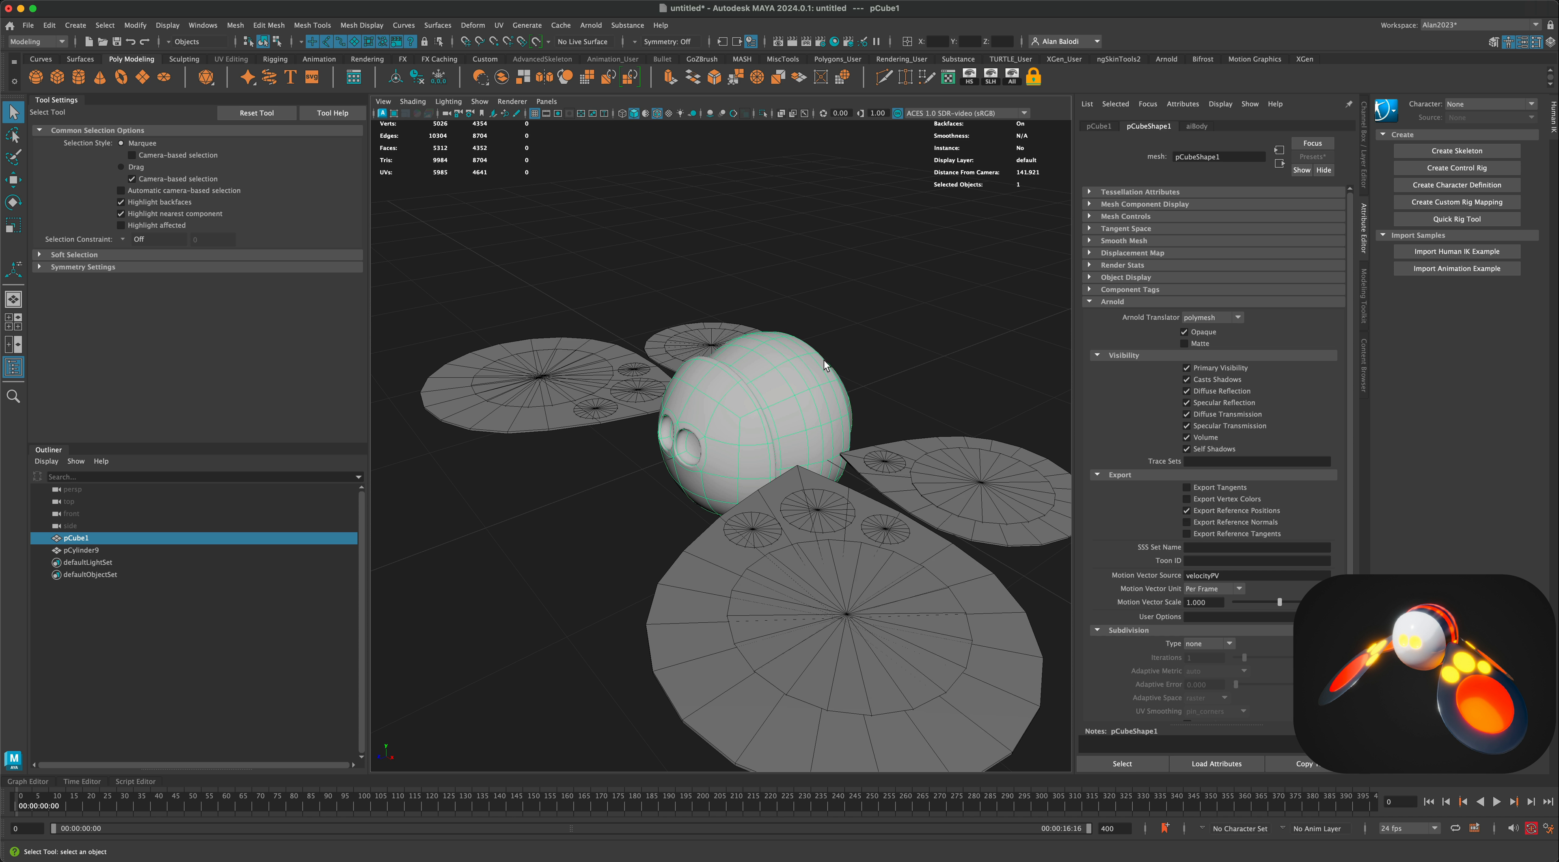
pyautogui.click(1197, 127)
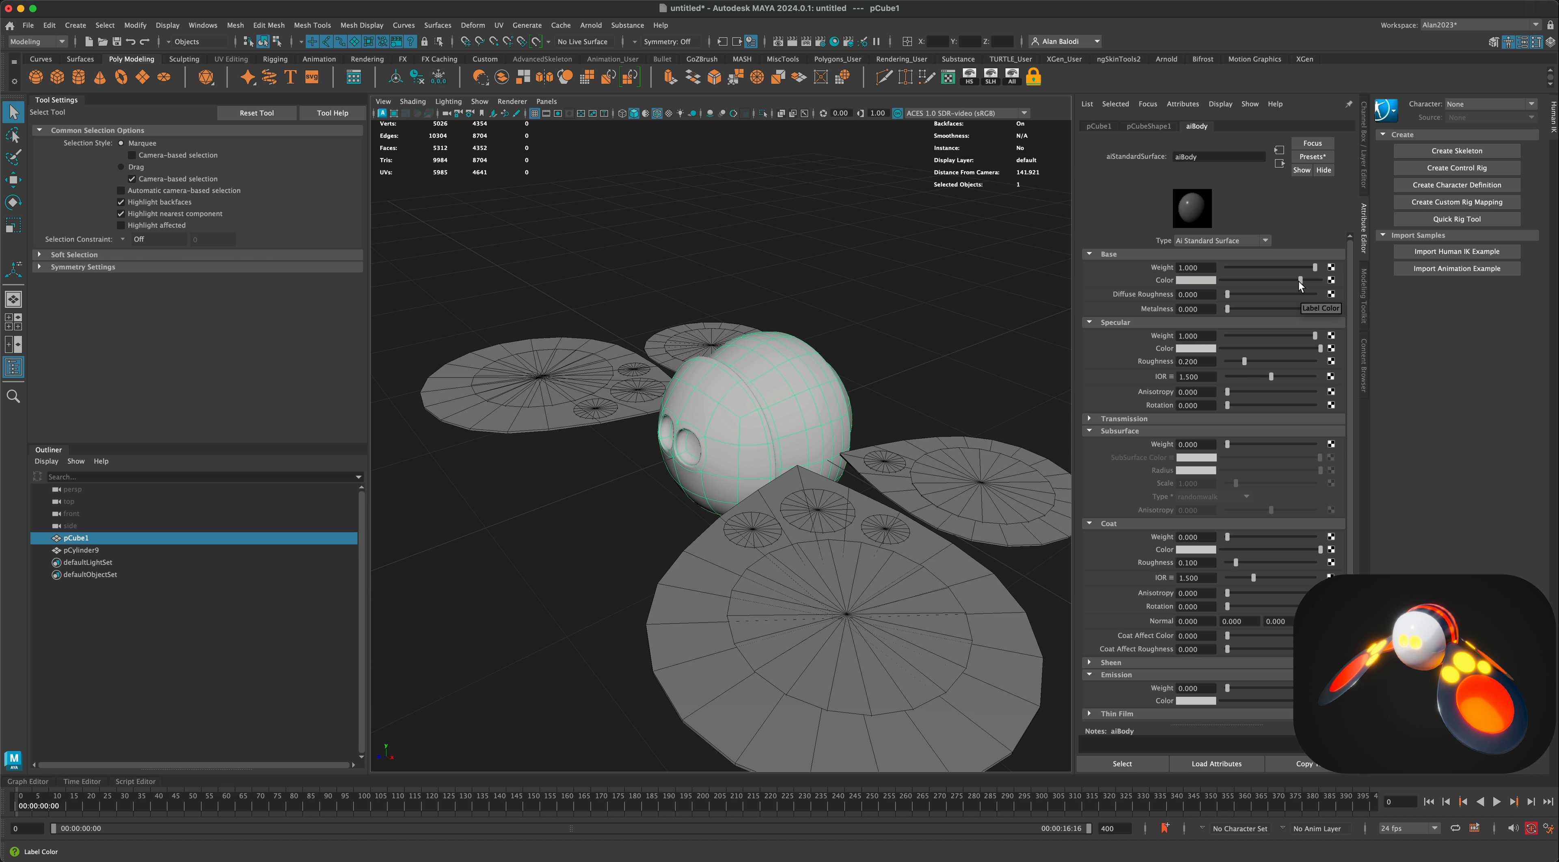
pyautogui.moveTo(1300, 279); pyautogui.dragTo(1232, 281)
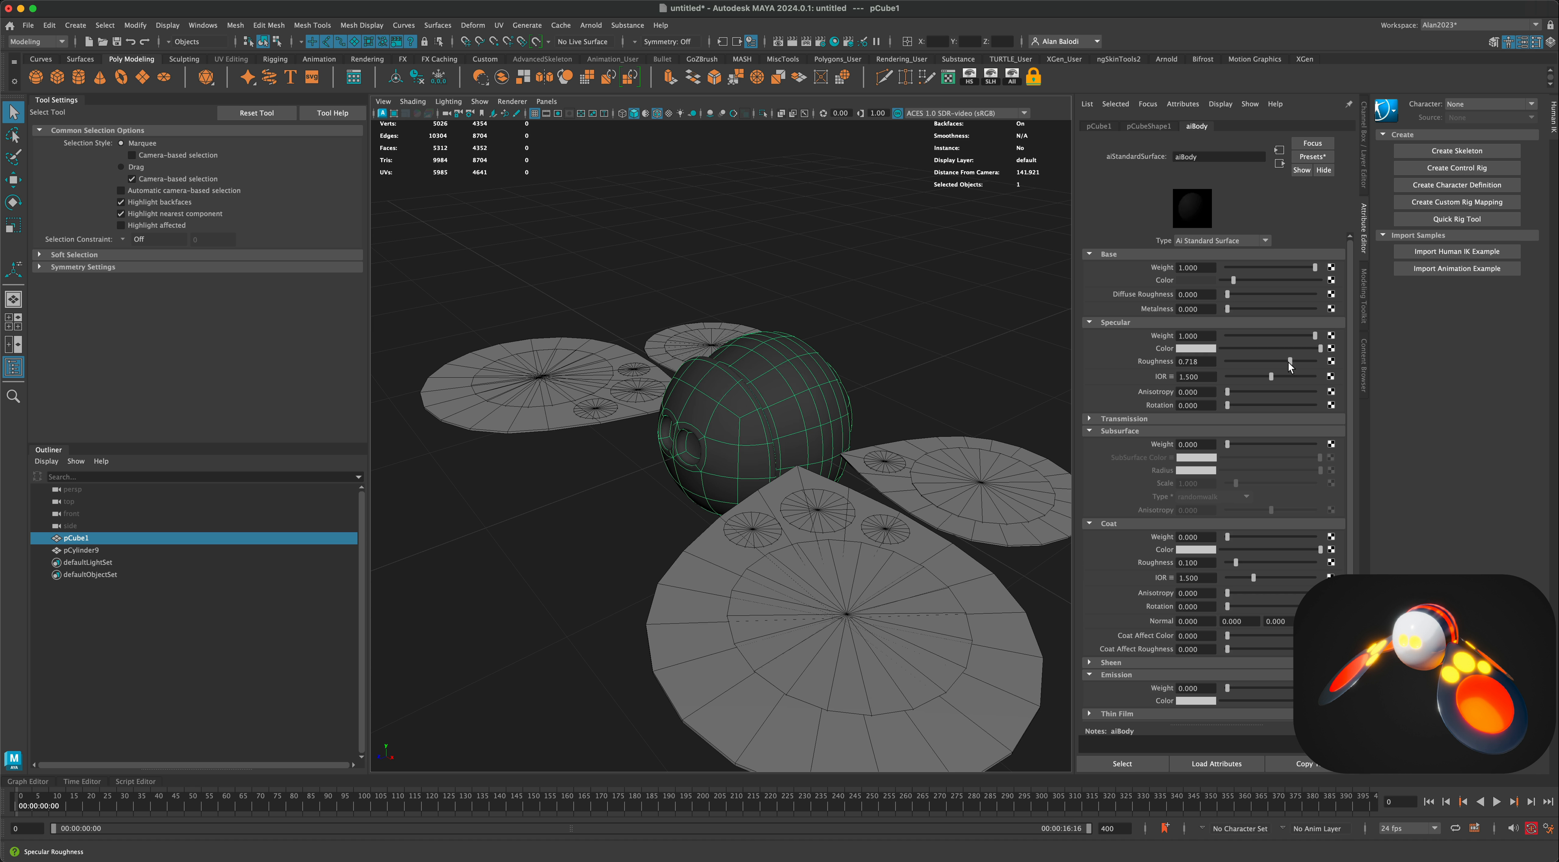
pyautogui.moveTo(1289, 362); pyautogui.dragTo(1233, 365)
pyautogui.moveTo(1231, 307); pyautogui.dragTo(1330, 313)
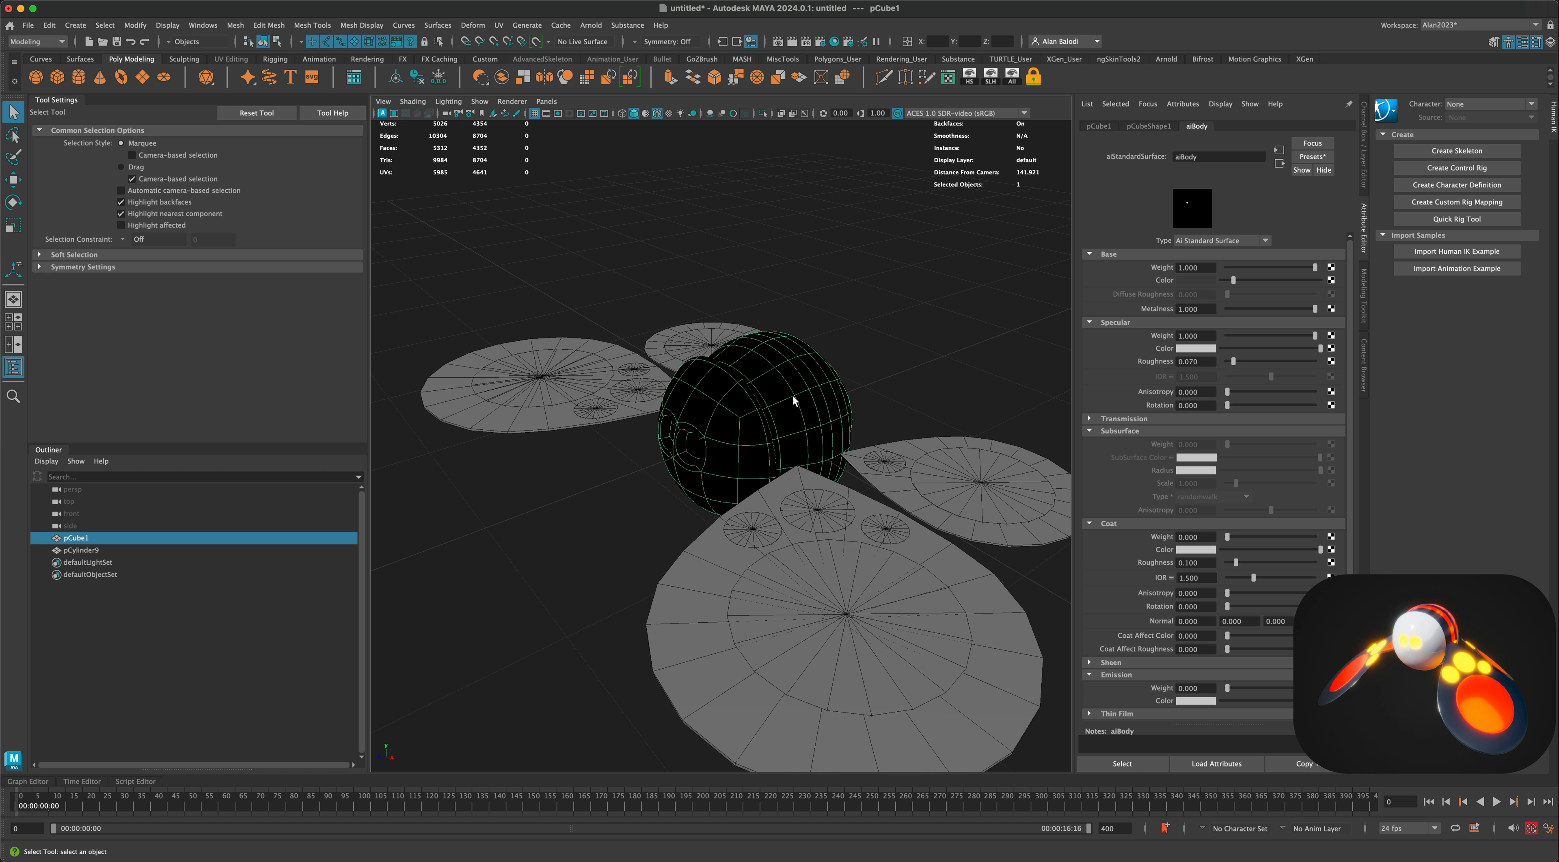
# Switch the viewport to use the scene lights and add an Arnold Skydome Light.
pyautogui.keyDown('alt'); pyautogui.moveTo(794, 393); pyautogui.dragTo(640, 509); pyautogui.keyUp('alt')
pyautogui.click(640, 508)
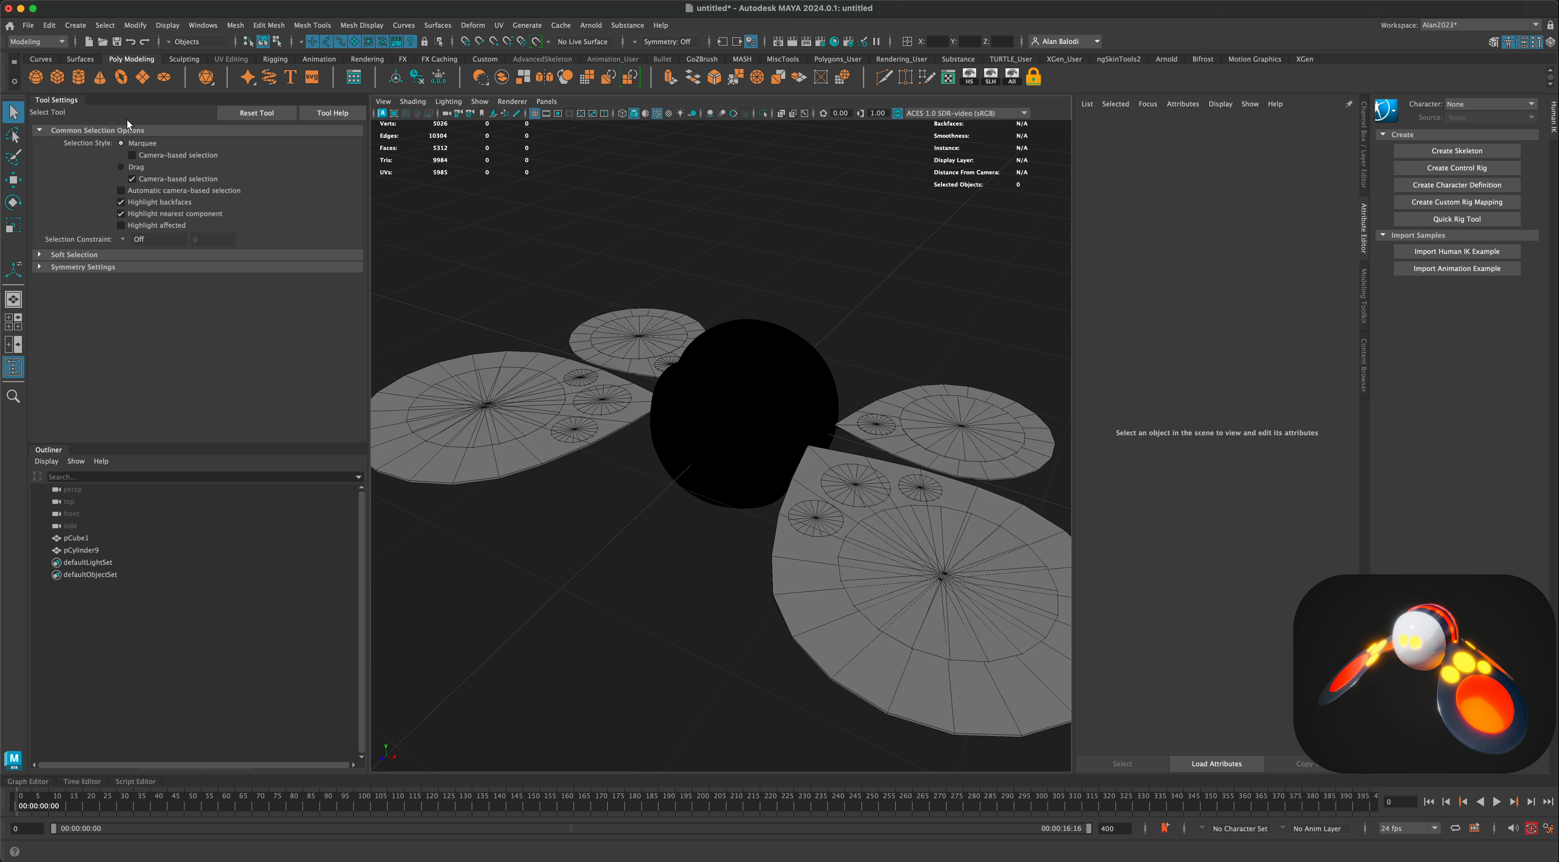
pyautogui.click(681, 113)
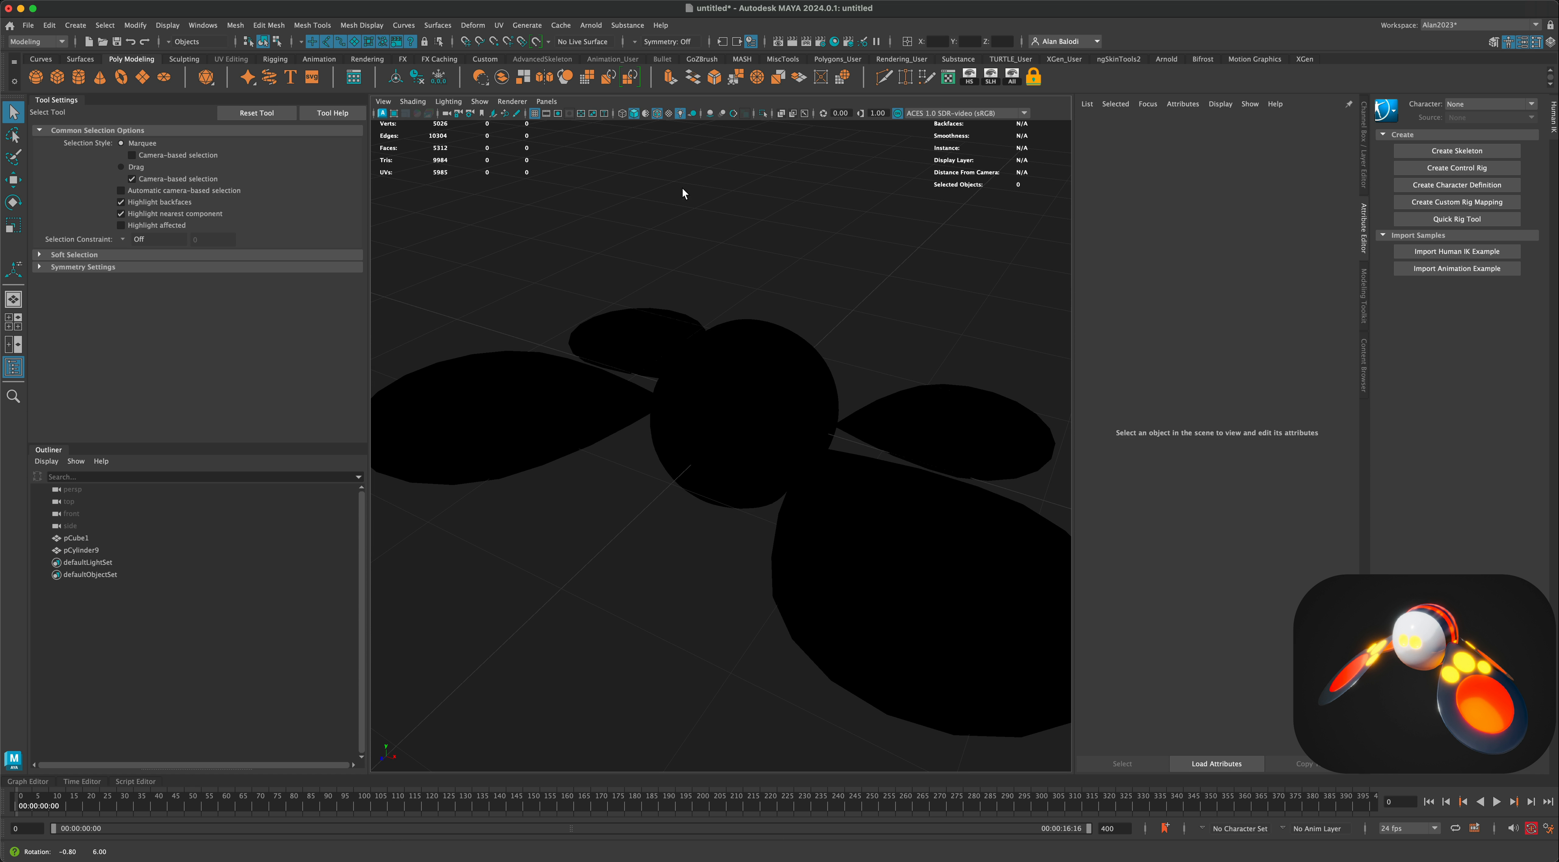
pyautogui.click(592, 25)
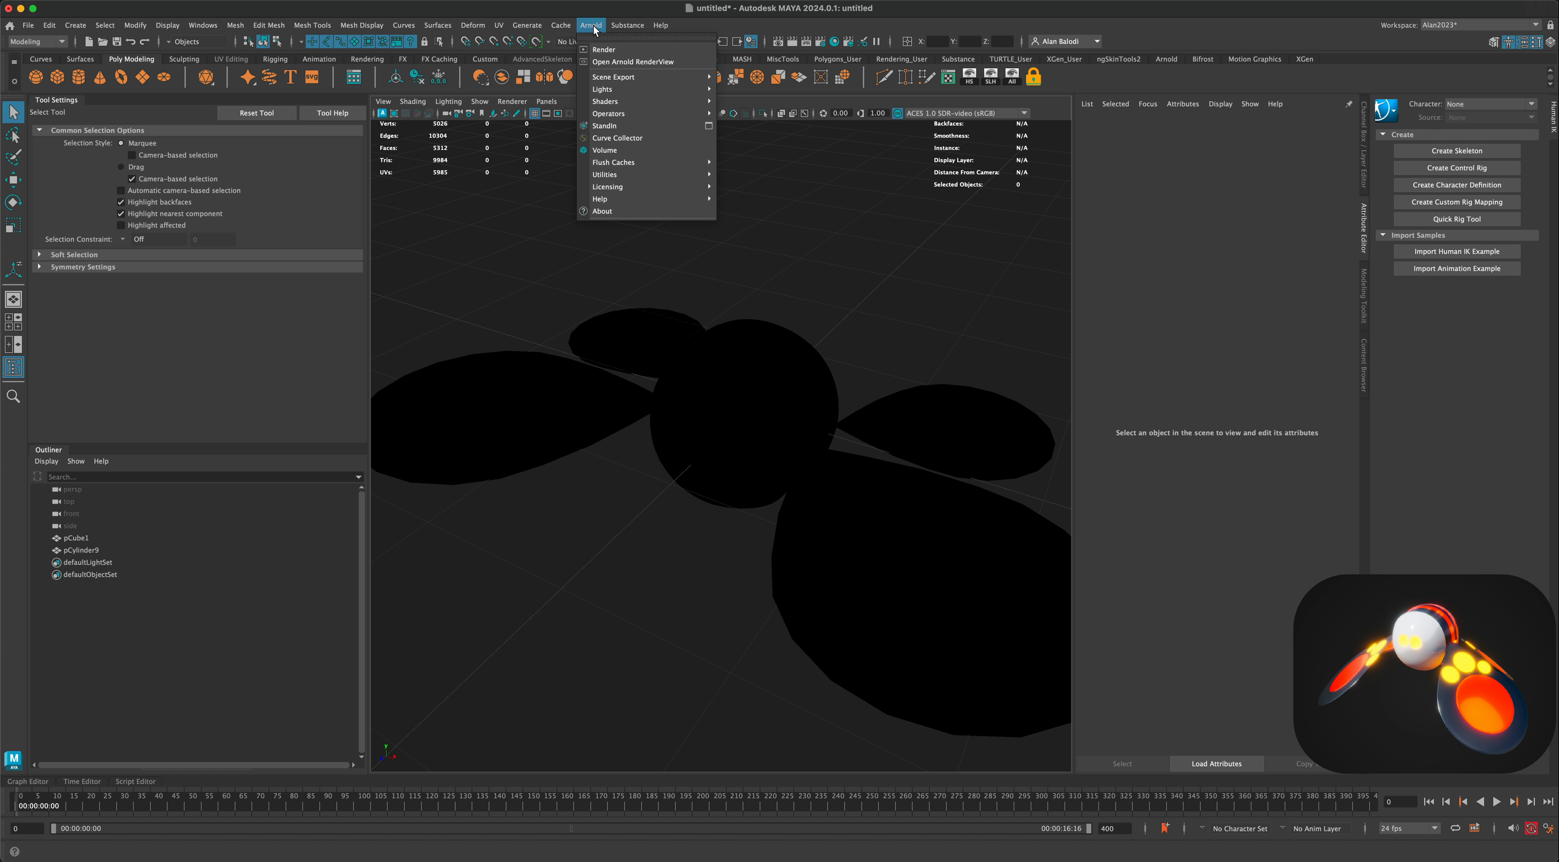
pyautogui.moveTo(628, 92)
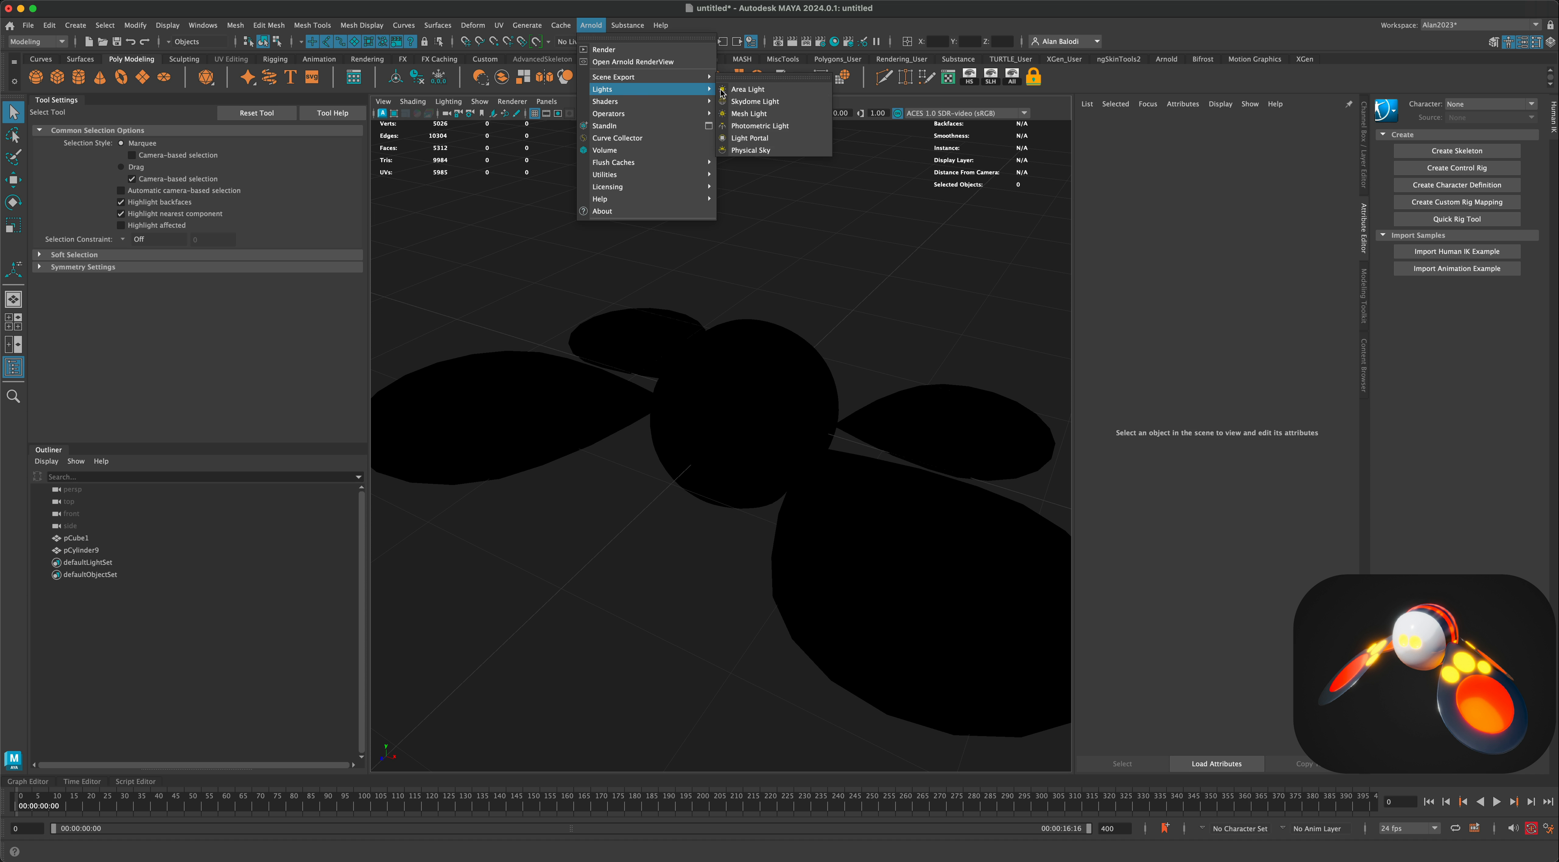
pyautogui.click(760, 103)
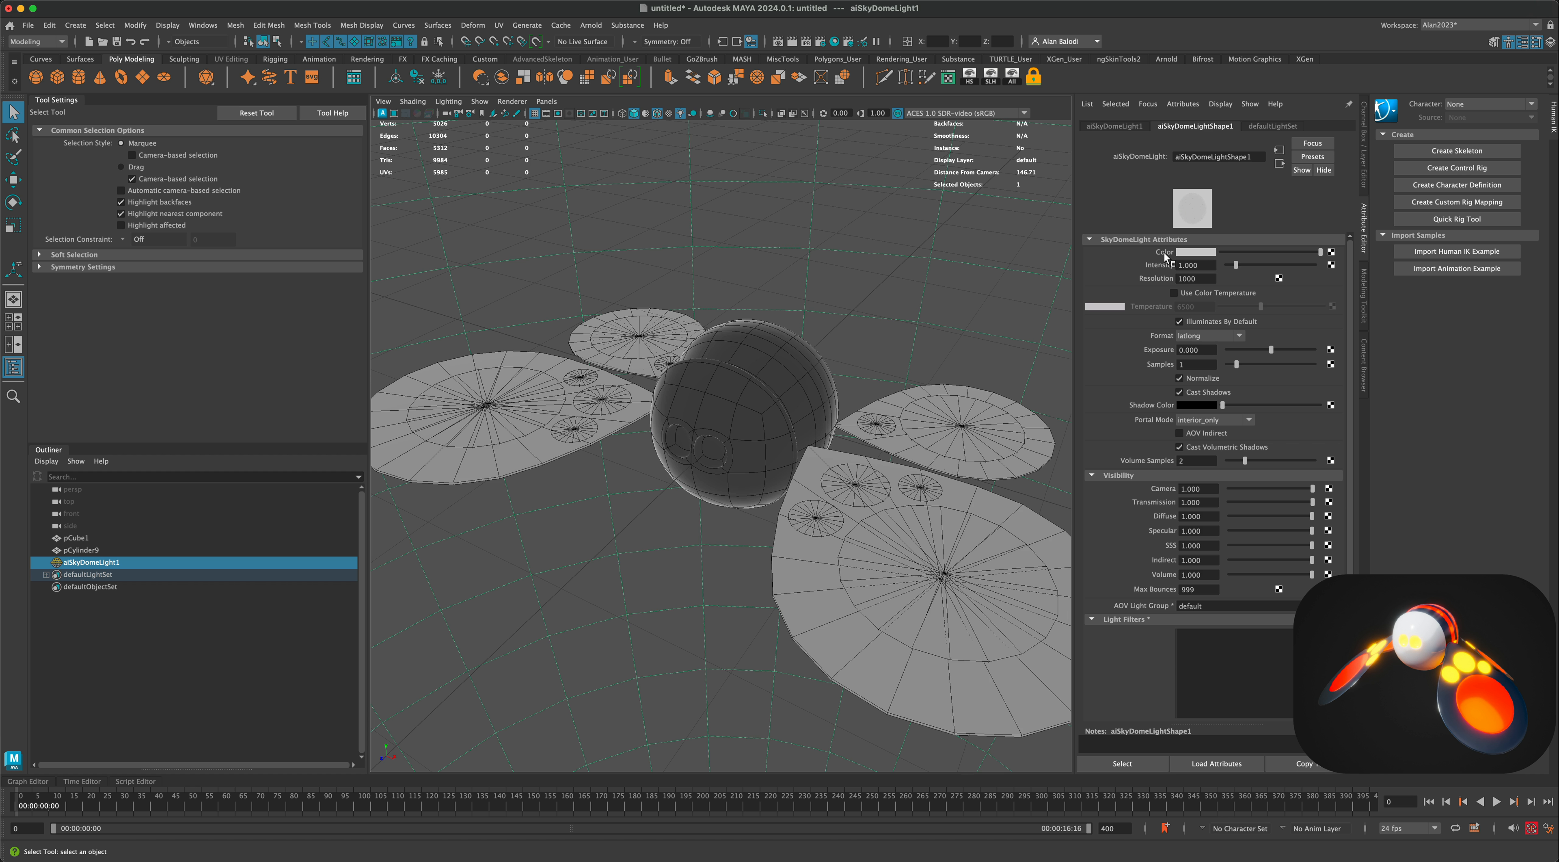
# Connect a File texture to the skydome light's colour and load sky0_2k.hdr from the HDR folder.
pyautogui.click(1332, 253)
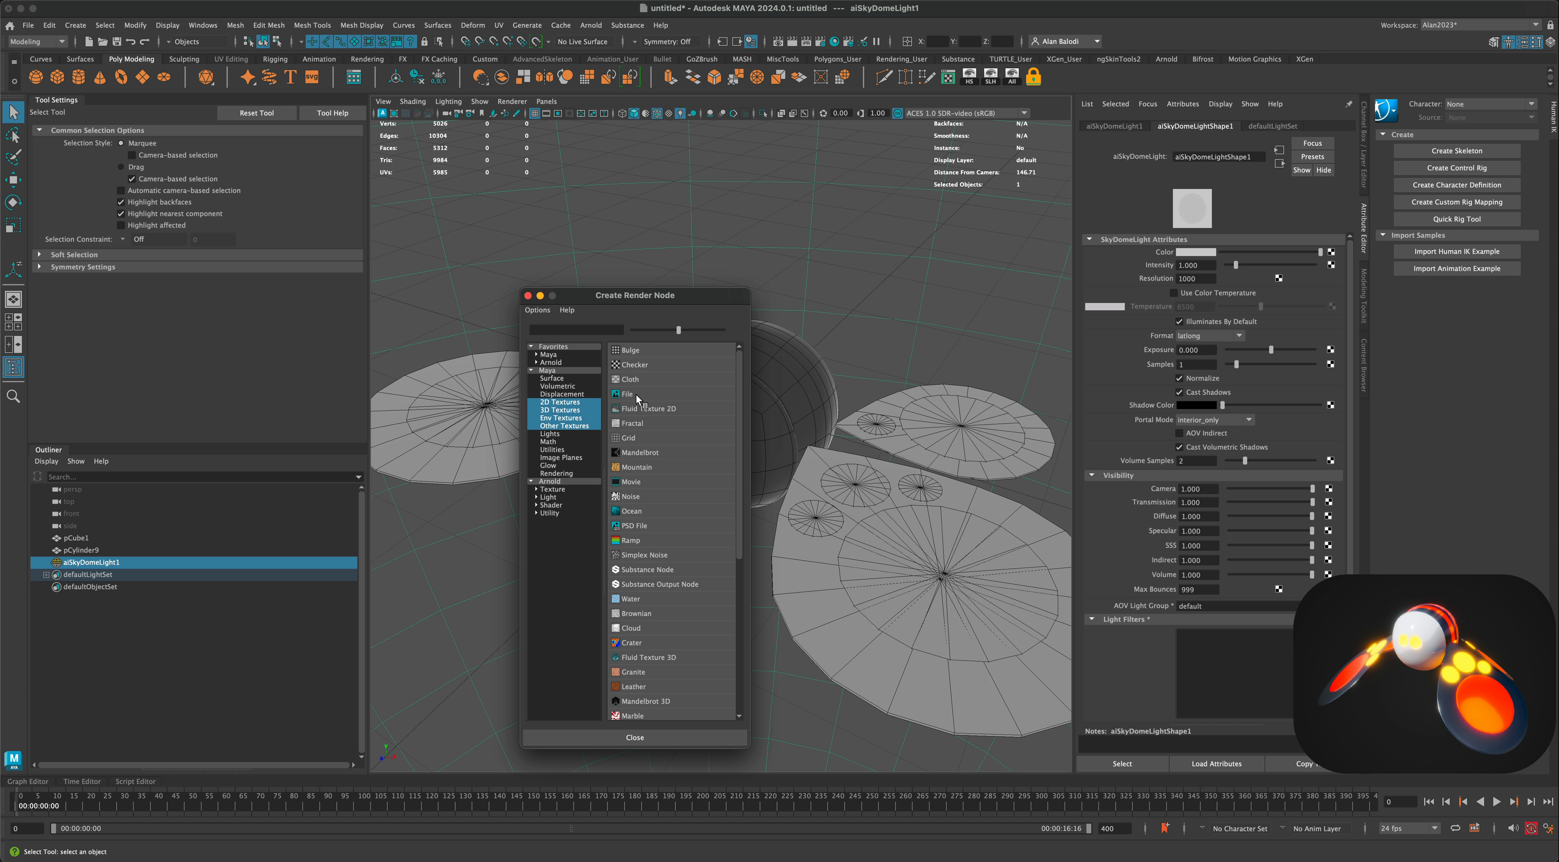
pyautogui.click(639, 396)
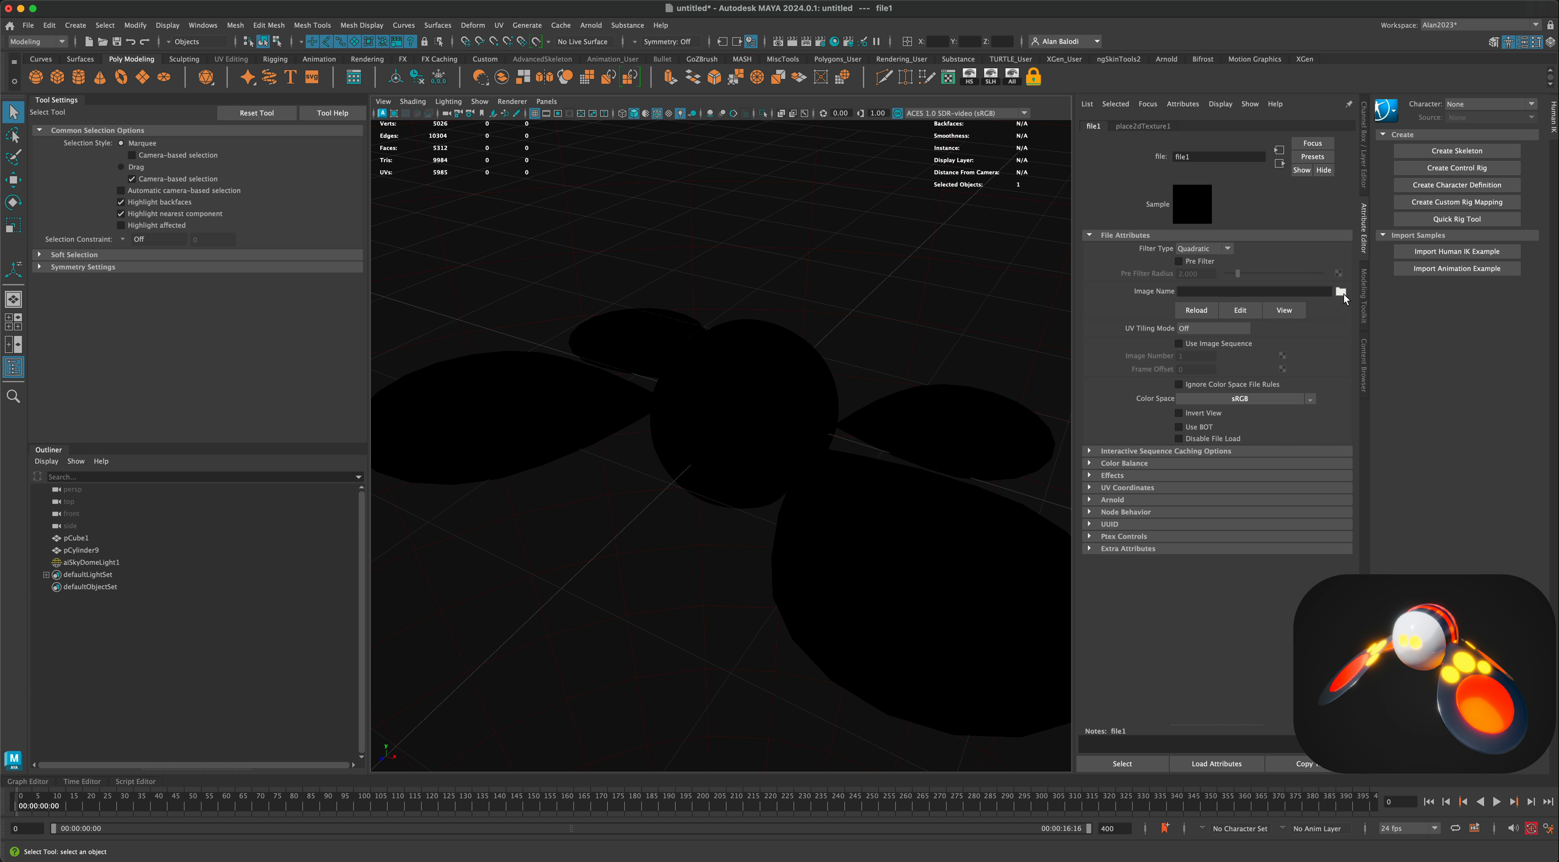
pyautogui.click(1342, 293)
pyautogui.click(472, 327)
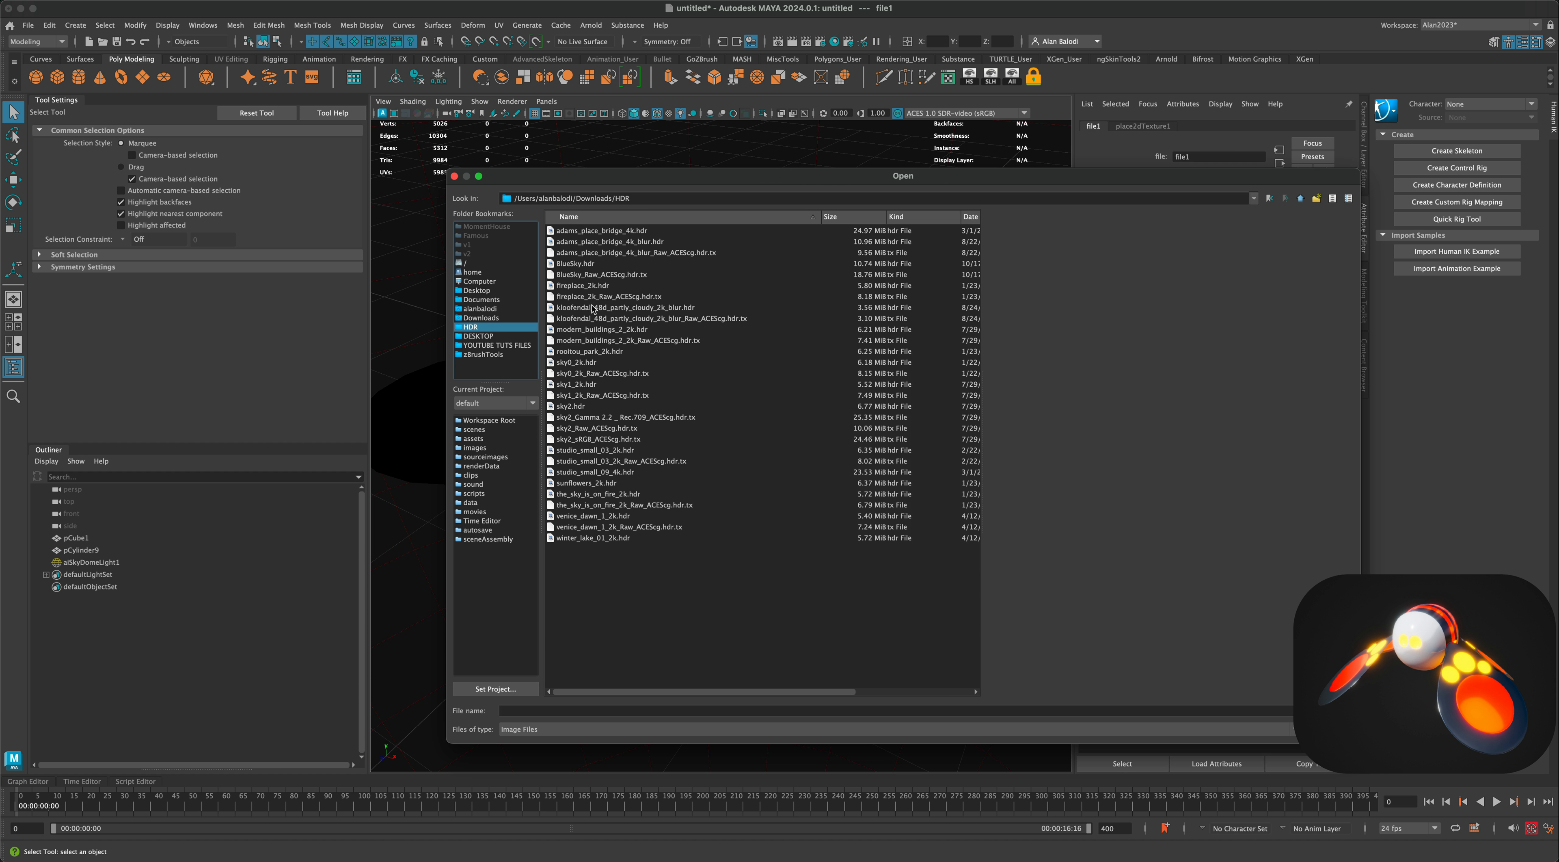
pyautogui.click(591, 363)
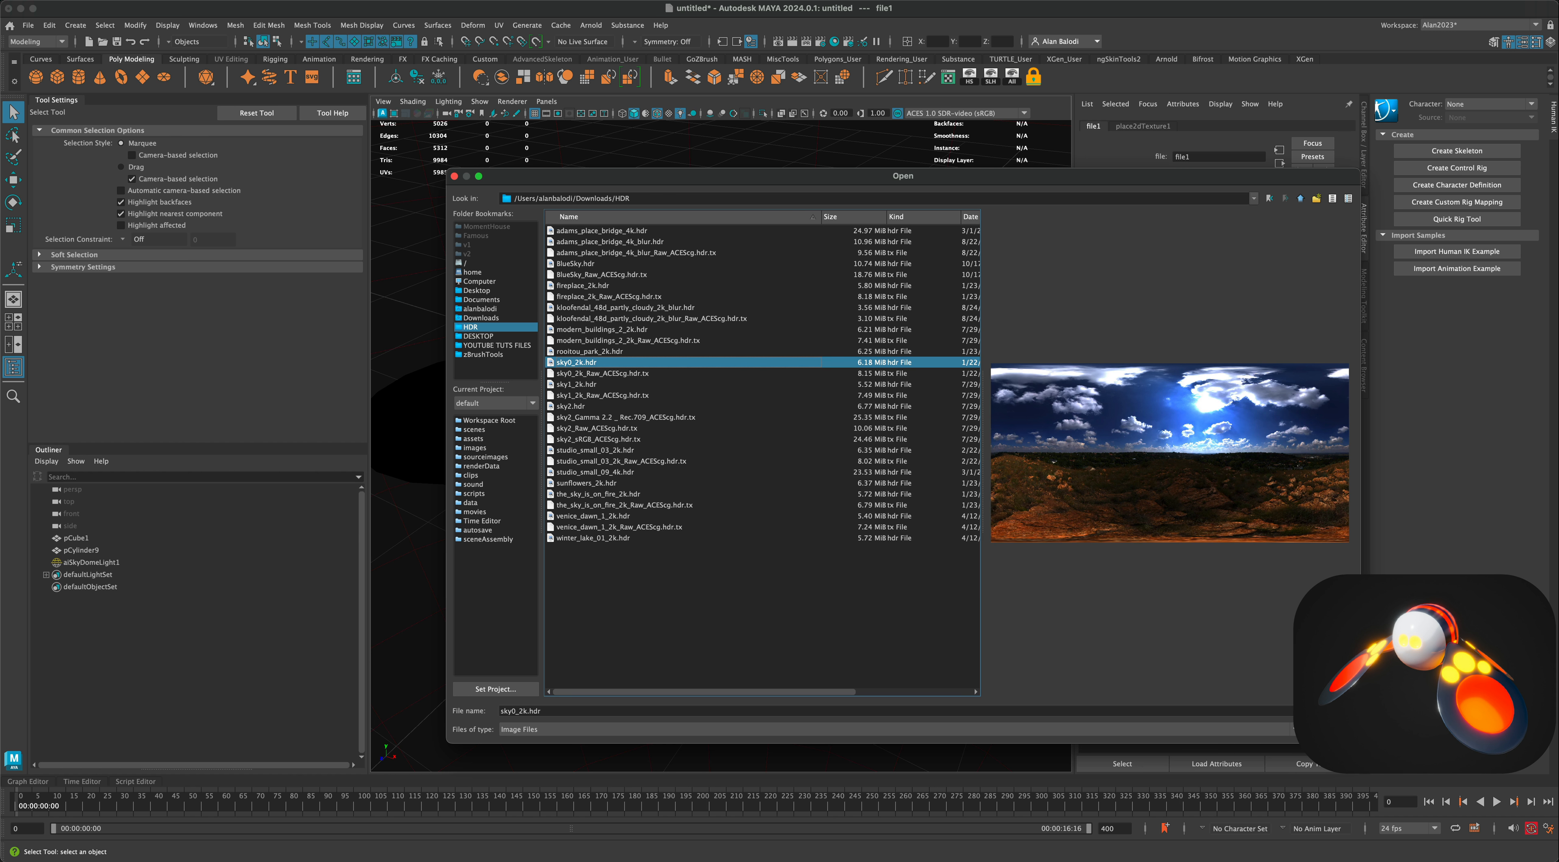
pyautogui.click(1323, 710)
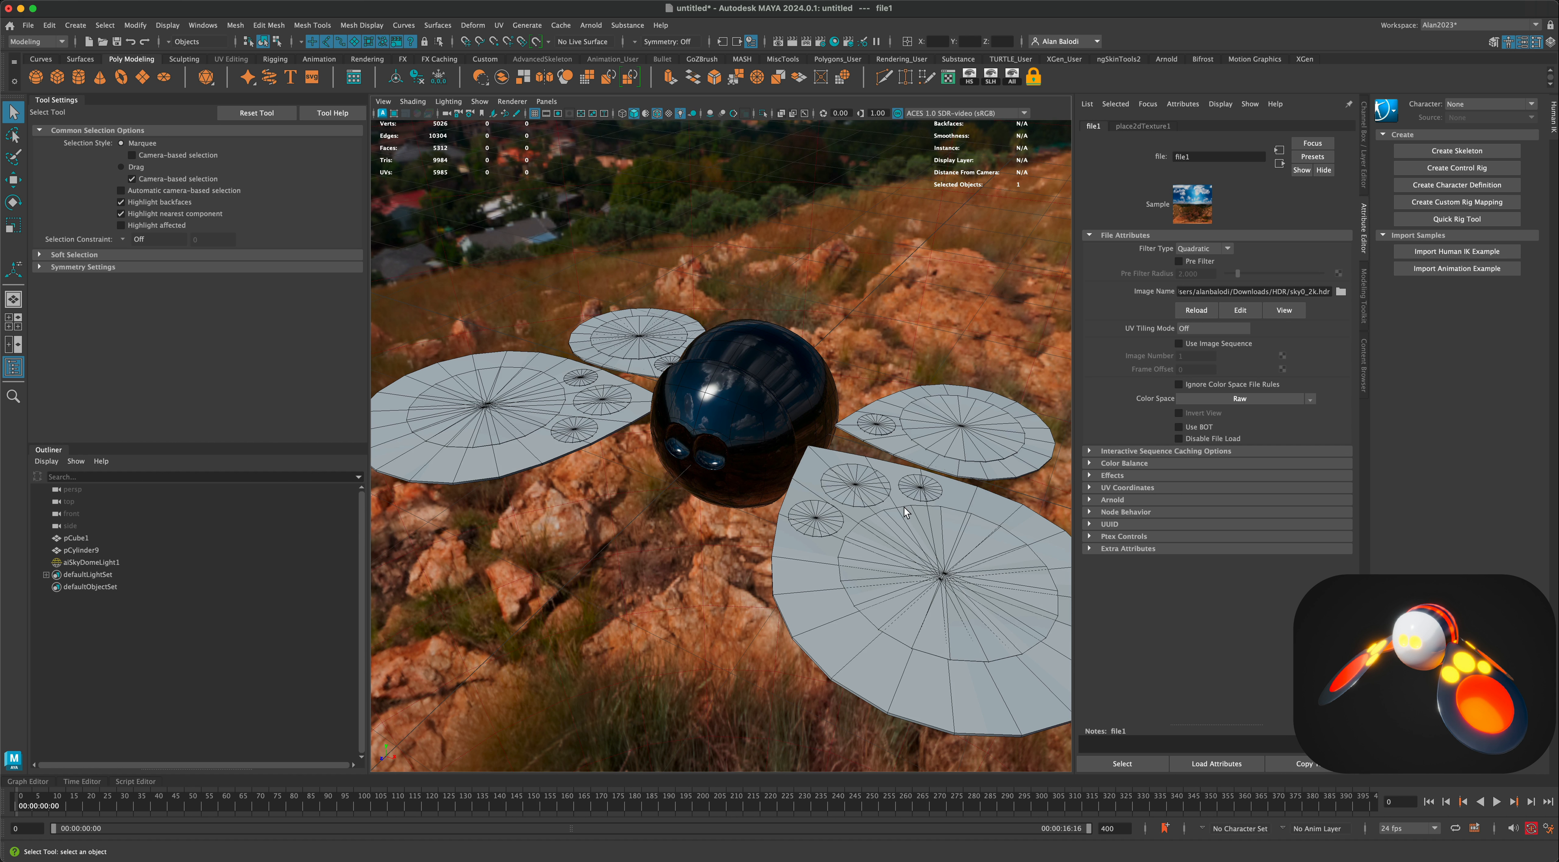
pyautogui.moveTo(904, 506)
pyautogui.keyDown('alt'); pyautogui.mouseDown()
pyautogui.moveTo(928, 493)
pyautogui.moveTo(901, 503)
pyautogui.mouseUp(); pyautogui.keyUp('alt')
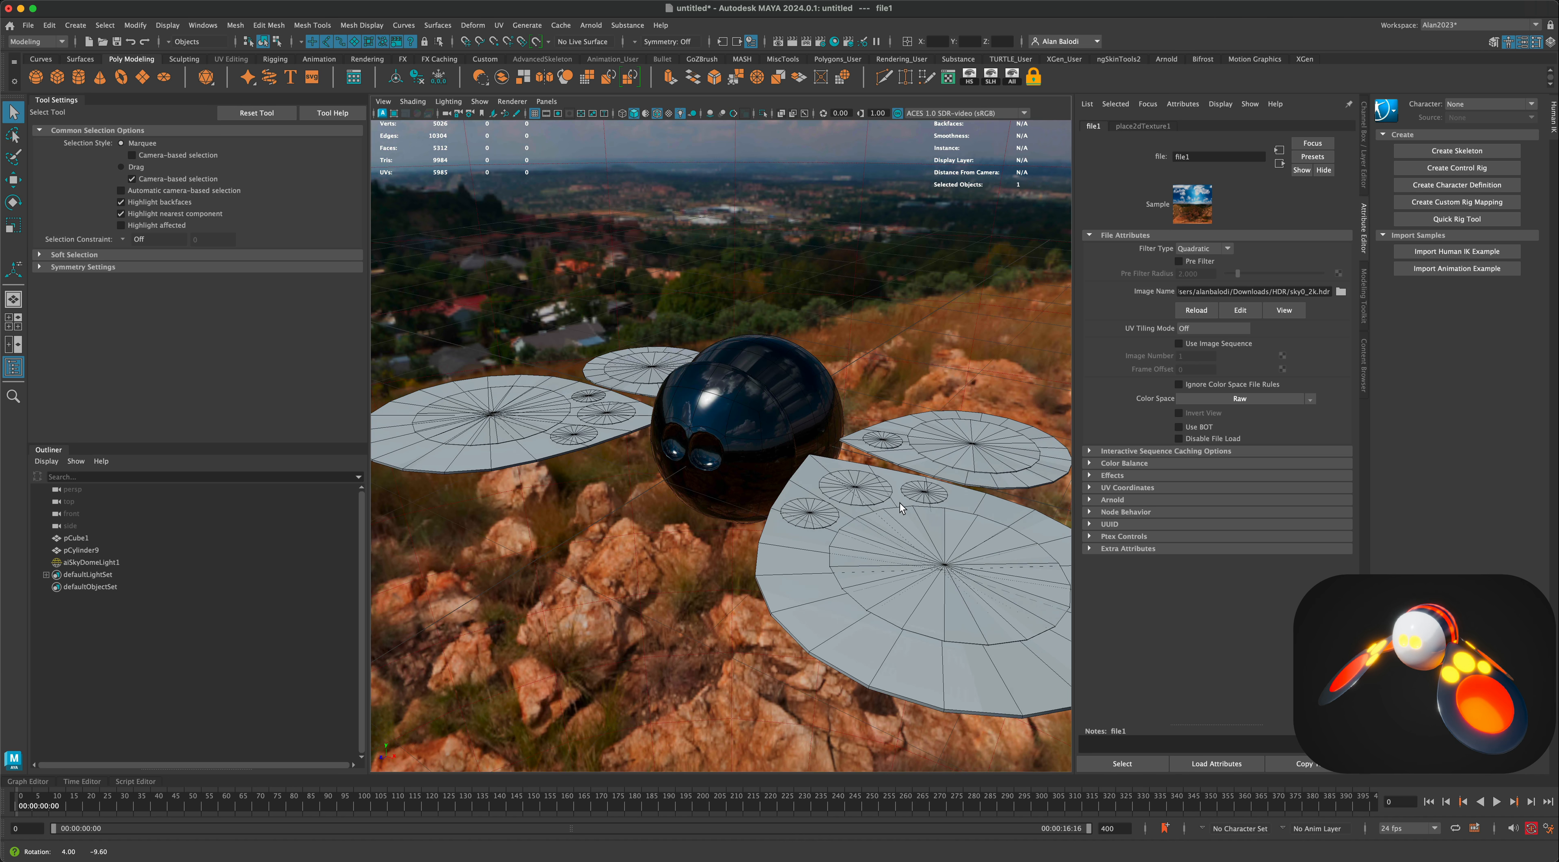
# Raise the aiBody material's specular roughness to 0.239 and lighten its base colour to a mid grey.
pyautogui.click(781, 373)
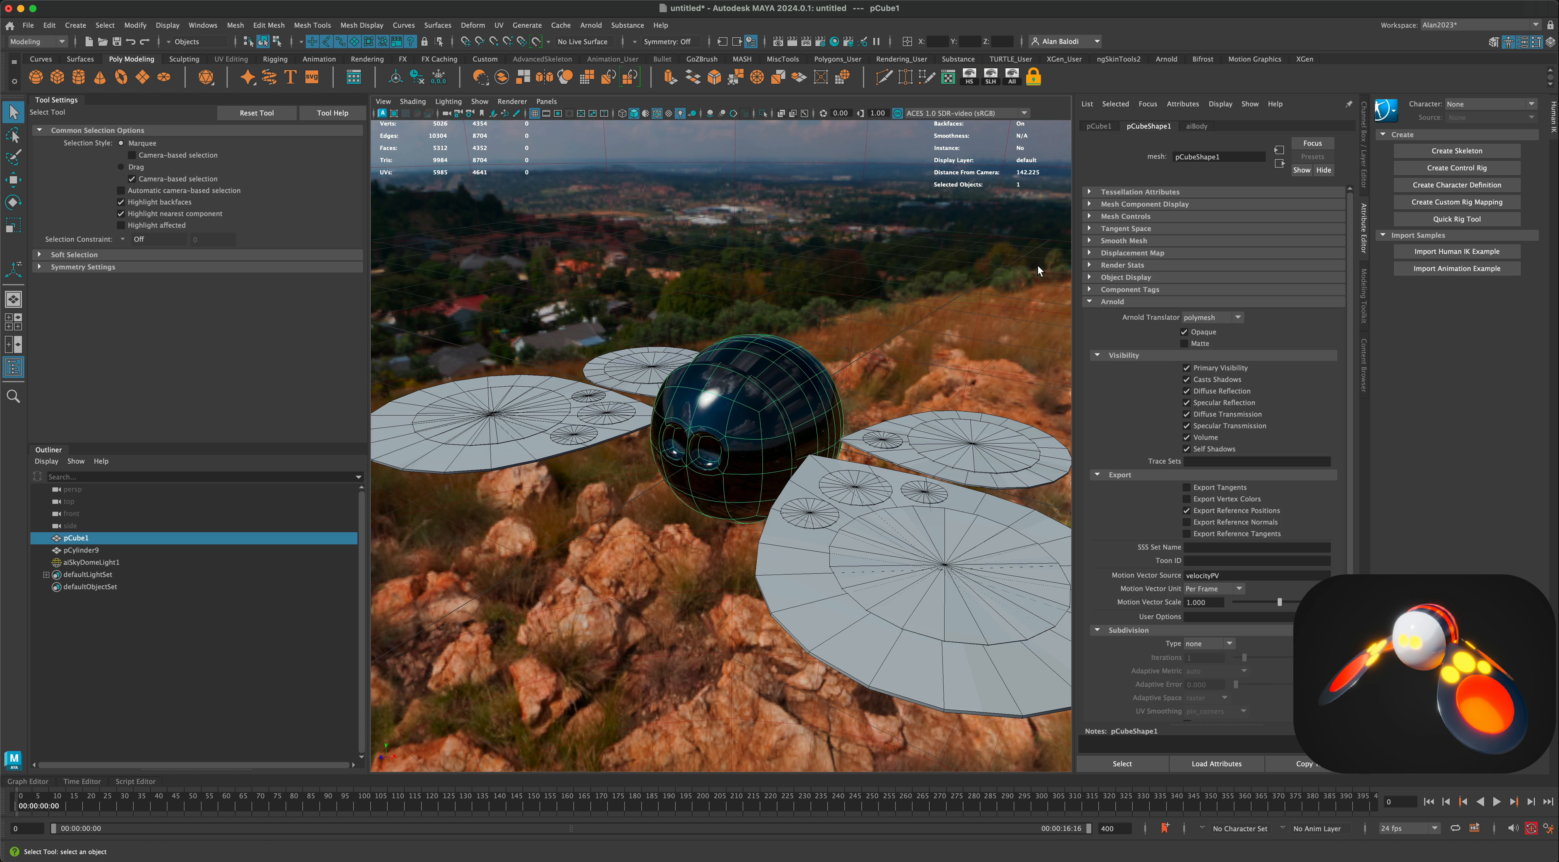
pyautogui.click(1199, 126)
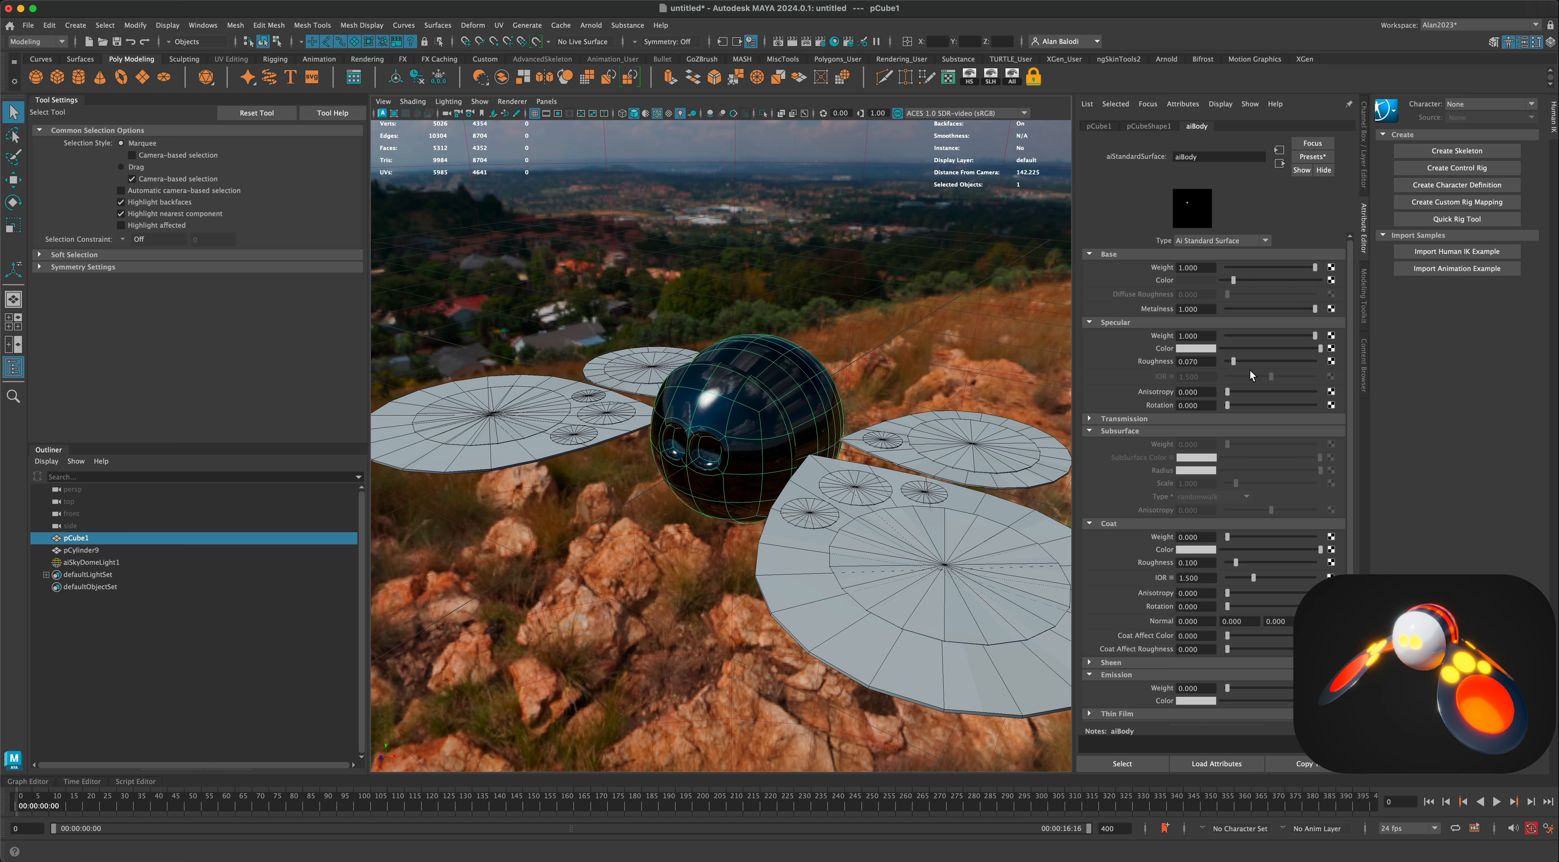
pyautogui.moveTo(1234, 361); pyautogui.dragTo(1242, 361)
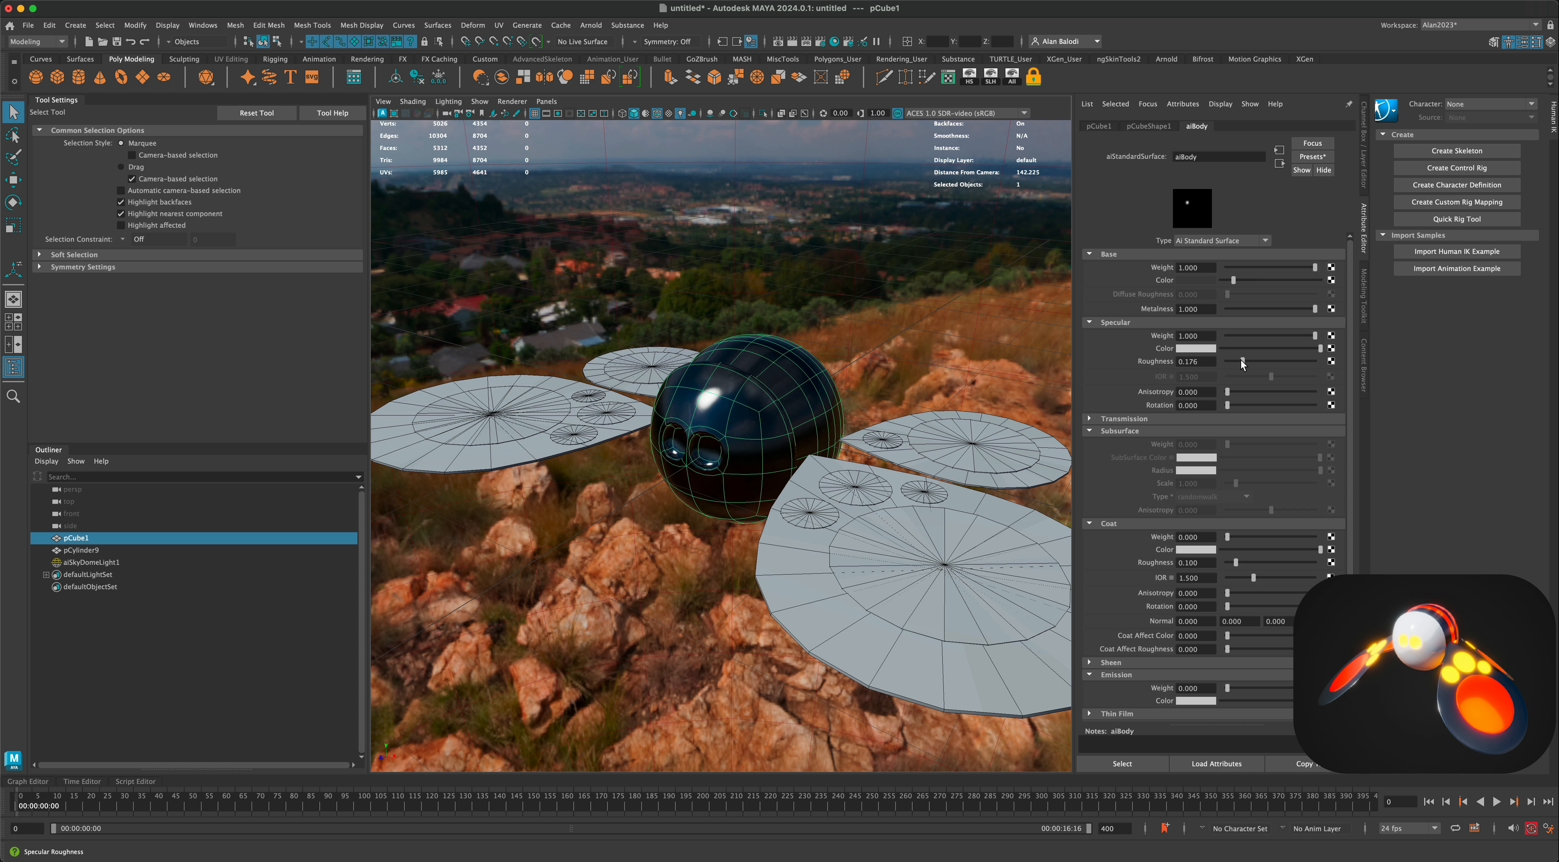
pyautogui.moveTo(1242, 362); pyautogui.dragTo(1246, 362)
pyautogui.keyDown('alt'); pyautogui.moveTo(873, 349); pyautogui.dragTo(757, 354); pyautogui.keyUp('alt')
pyautogui.moveTo(1234, 280); pyautogui.dragTo(1253, 281)
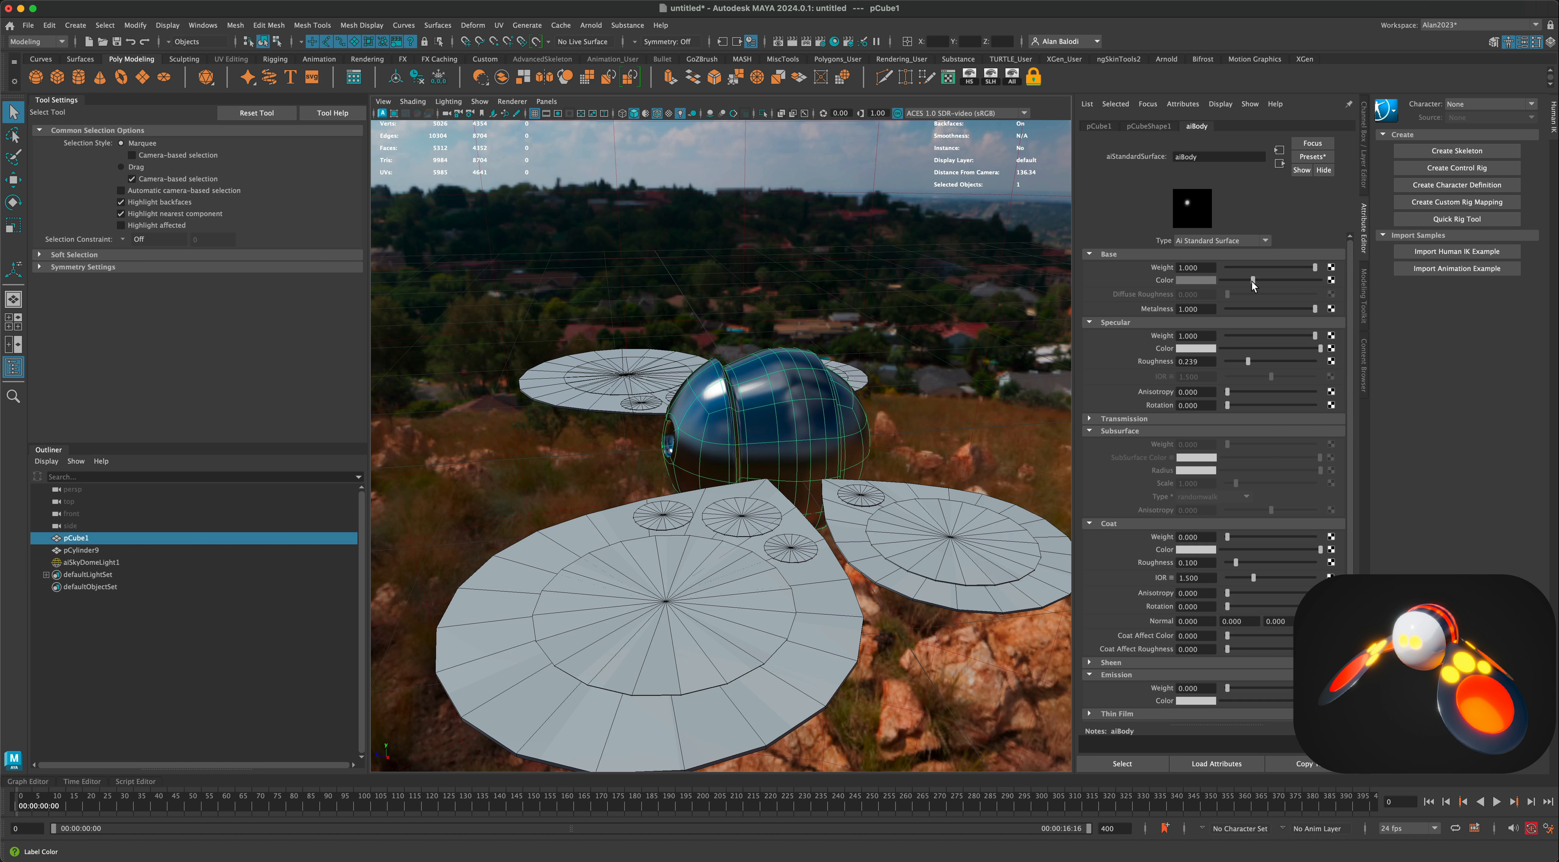
# Select the faces of the head's rounded rear cap by growing a four-face selection outward to the cap's rim.
pyautogui.moveTo(956, 392)
pyautogui.keyDown('alt'); pyautogui.mouseDown()
pyautogui.moveTo(1008, 394)
pyautogui.moveTo(875, 403)
pyautogui.mouseUp(); pyautogui.keyUp('alt')
pyautogui.moveTo(753, 468); pyautogui.dragTo(755, 501, button='right')
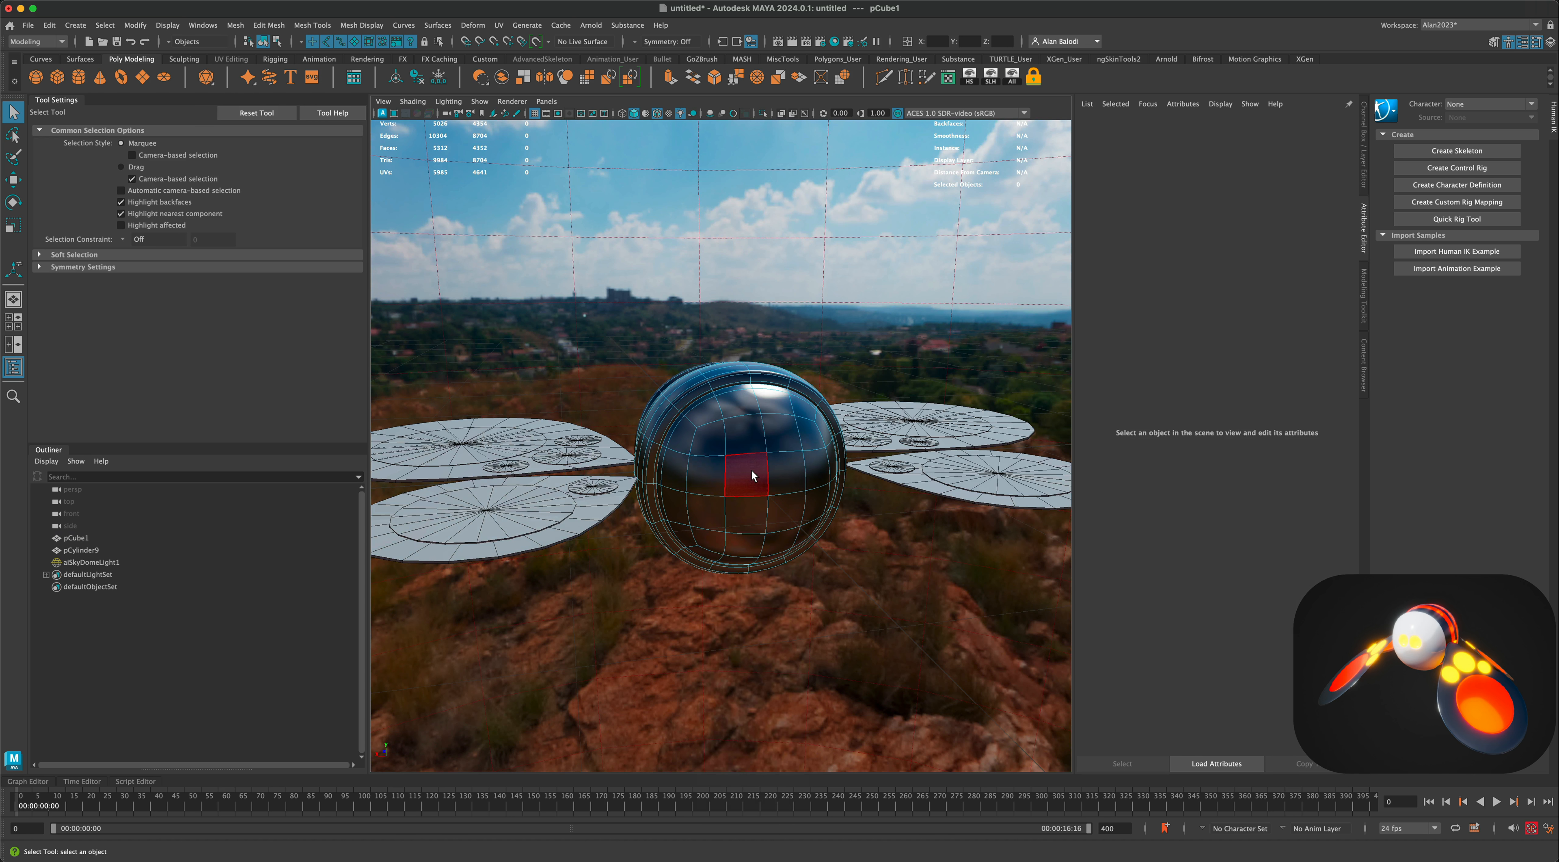
pyautogui.click(746, 473)
pyautogui.keyDown('shift'); pyautogui.click(746, 513); pyautogui.keyUp('shift')
pyautogui.keyDown('shift'); pyautogui.click(772, 512); pyautogui.keyUp('shift')
pyautogui.keyDown('shift'); pyautogui.click(785, 466); pyautogui.keyUp('shift')
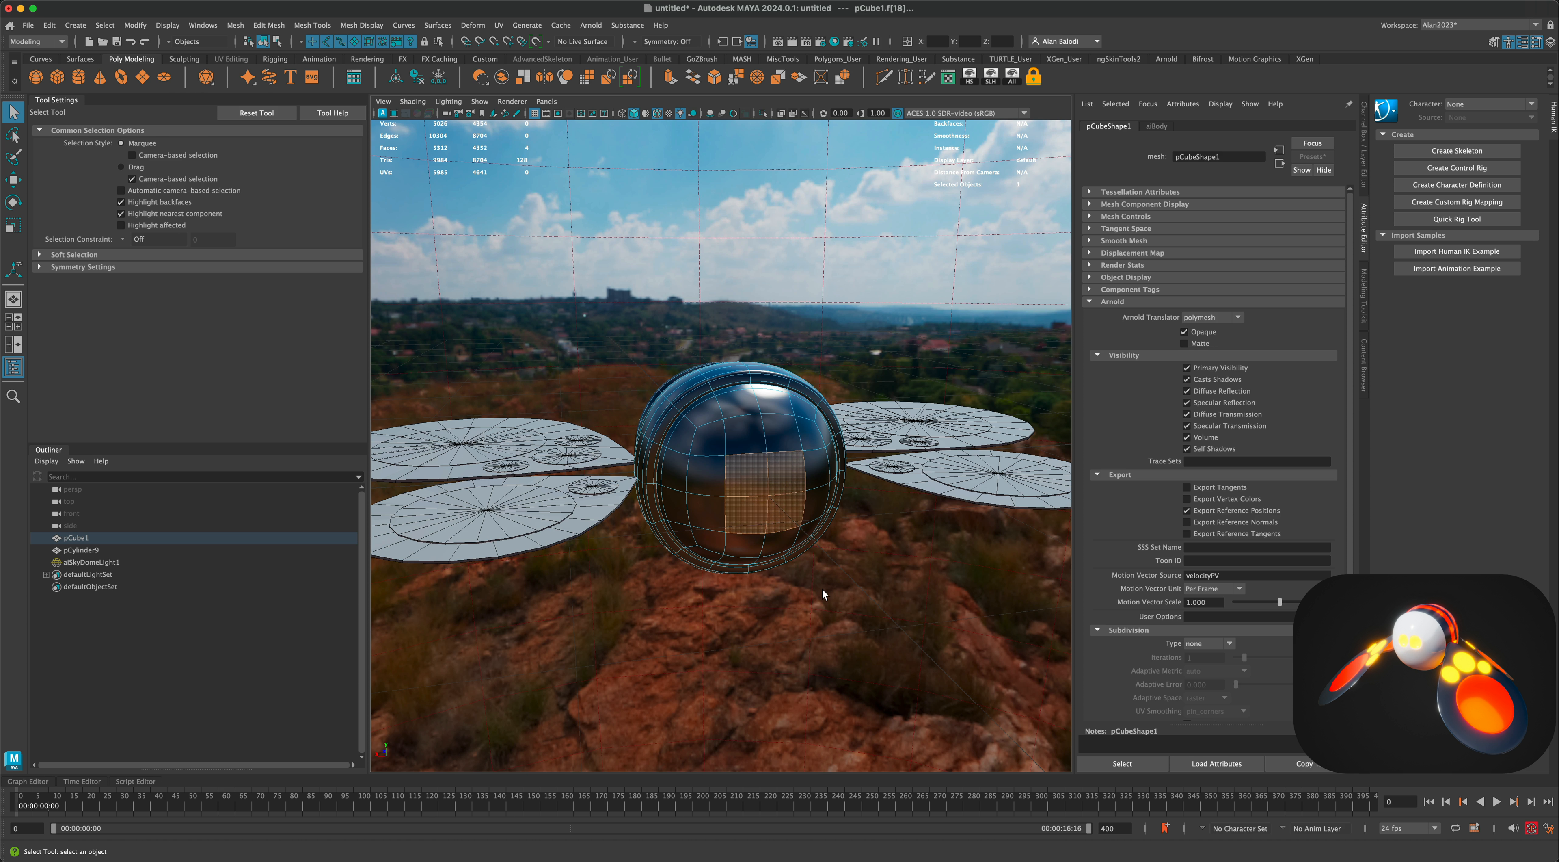
pyautogui.hotkey('shift', '.')
pyautogui.hotkey('shift', '.')
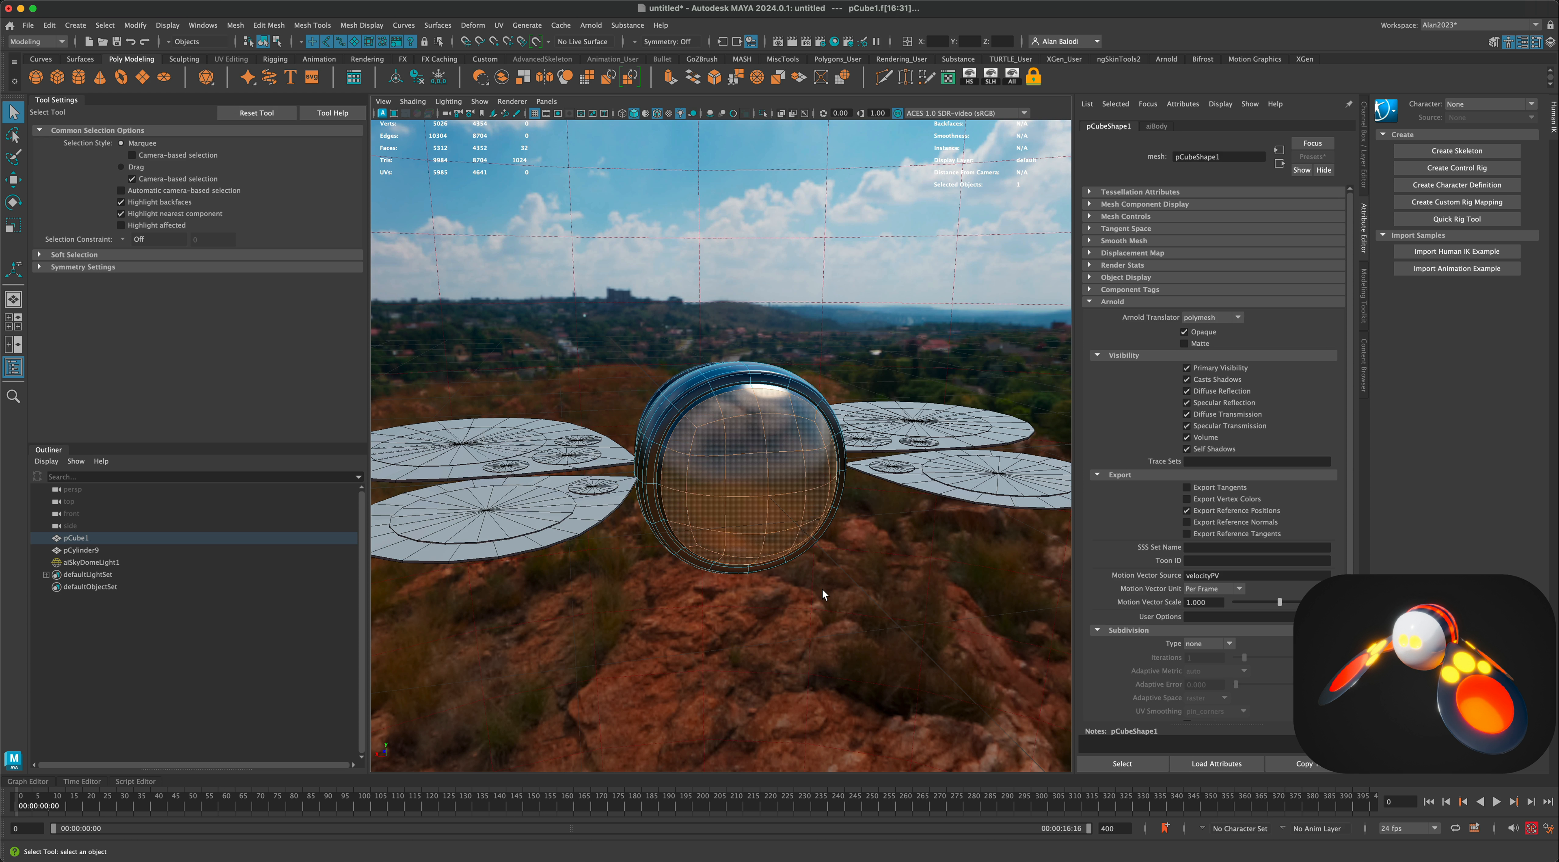
pyautogui.keyDown('alt'); pyautogui.moveTo(845, 606); pyautogui.dragTo(878, 614); pyautogui.keyUp('alt')
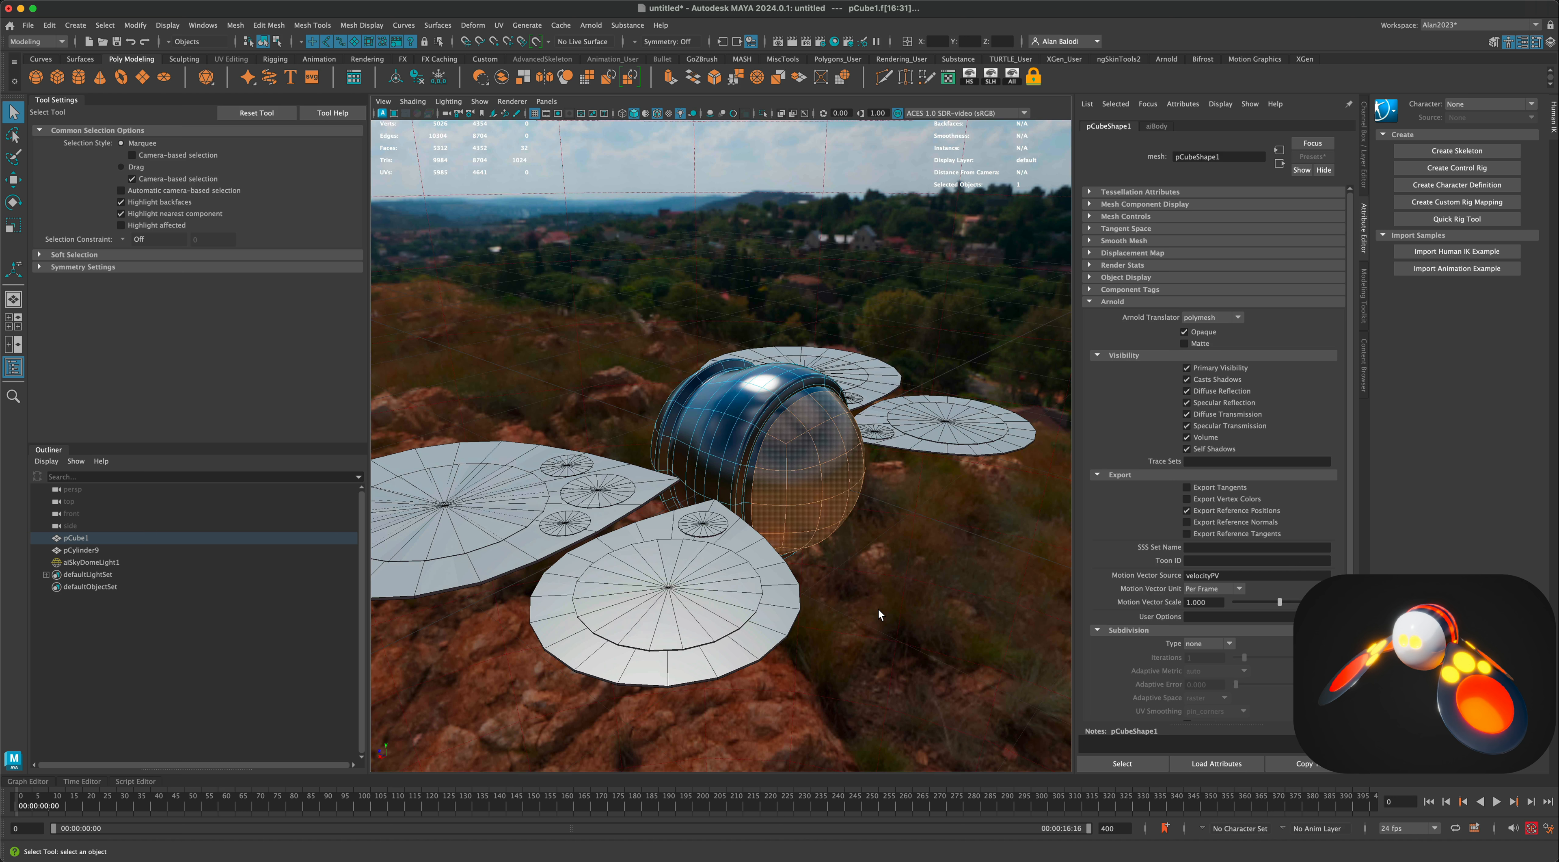
pyautogui.hotkey('shift', '.')
# Assign a new Arnold aiStandardSurface material to the selected rear cap faces and name it aiBack.
pyautogui.keyDown('alt'); pyautogui.moveTo(819, 593); pyautogui.dragTo(842, 597, button='right'); pyautogui.keyUp('alt')
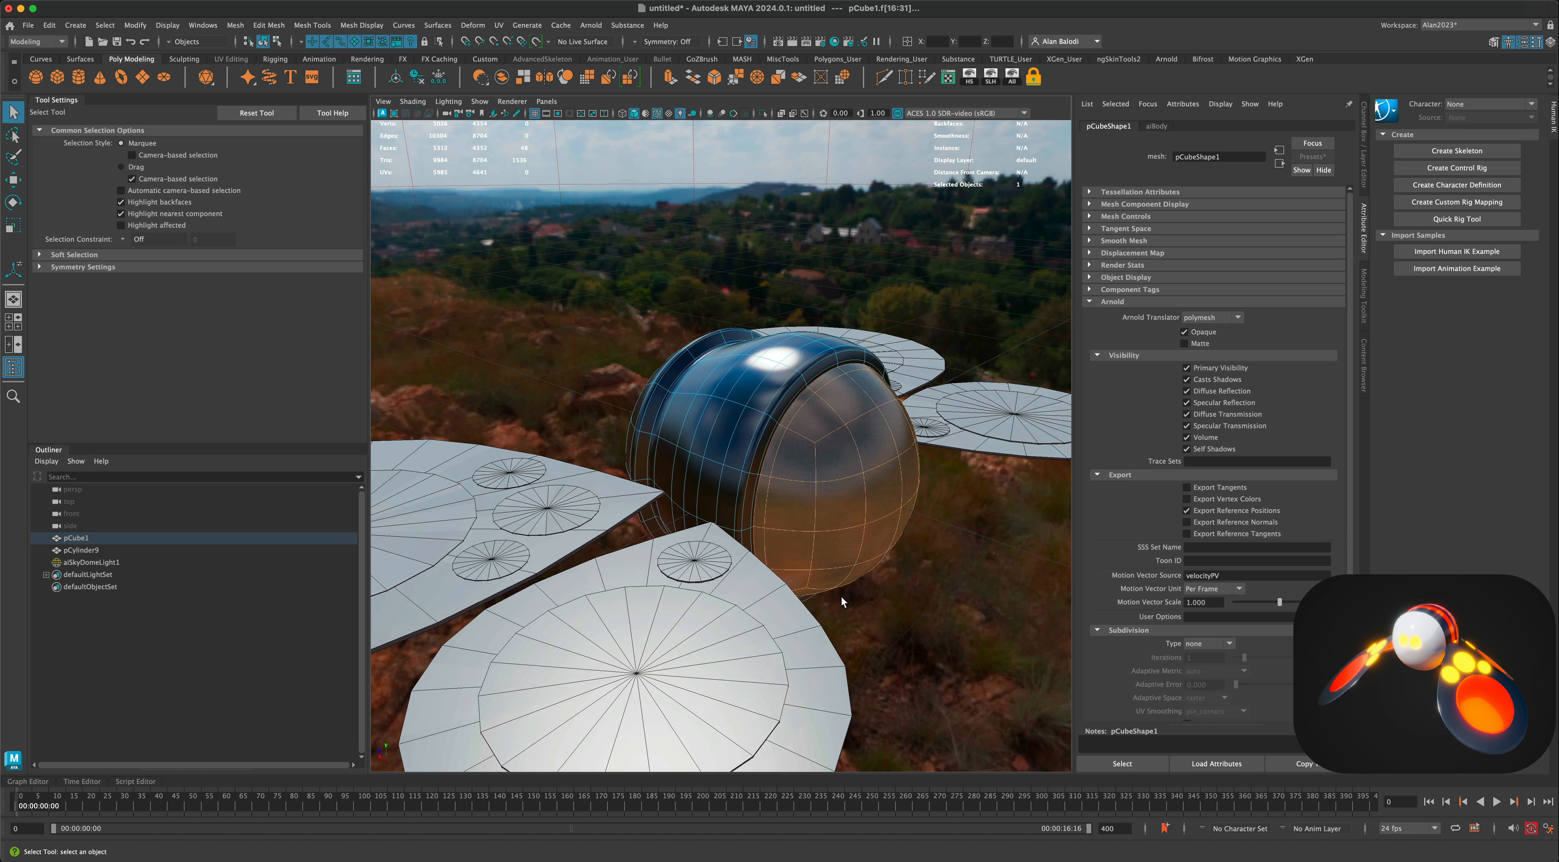
pyautogui.keyDown('alt'); pyautogui.moveTo(842, 596); pyautogui.dragTo(910, 484); pyautogui.keyUp('alt')
pyautogui.moveTo(913, 476); pyautogui.dragTo(993, 820, button='right')
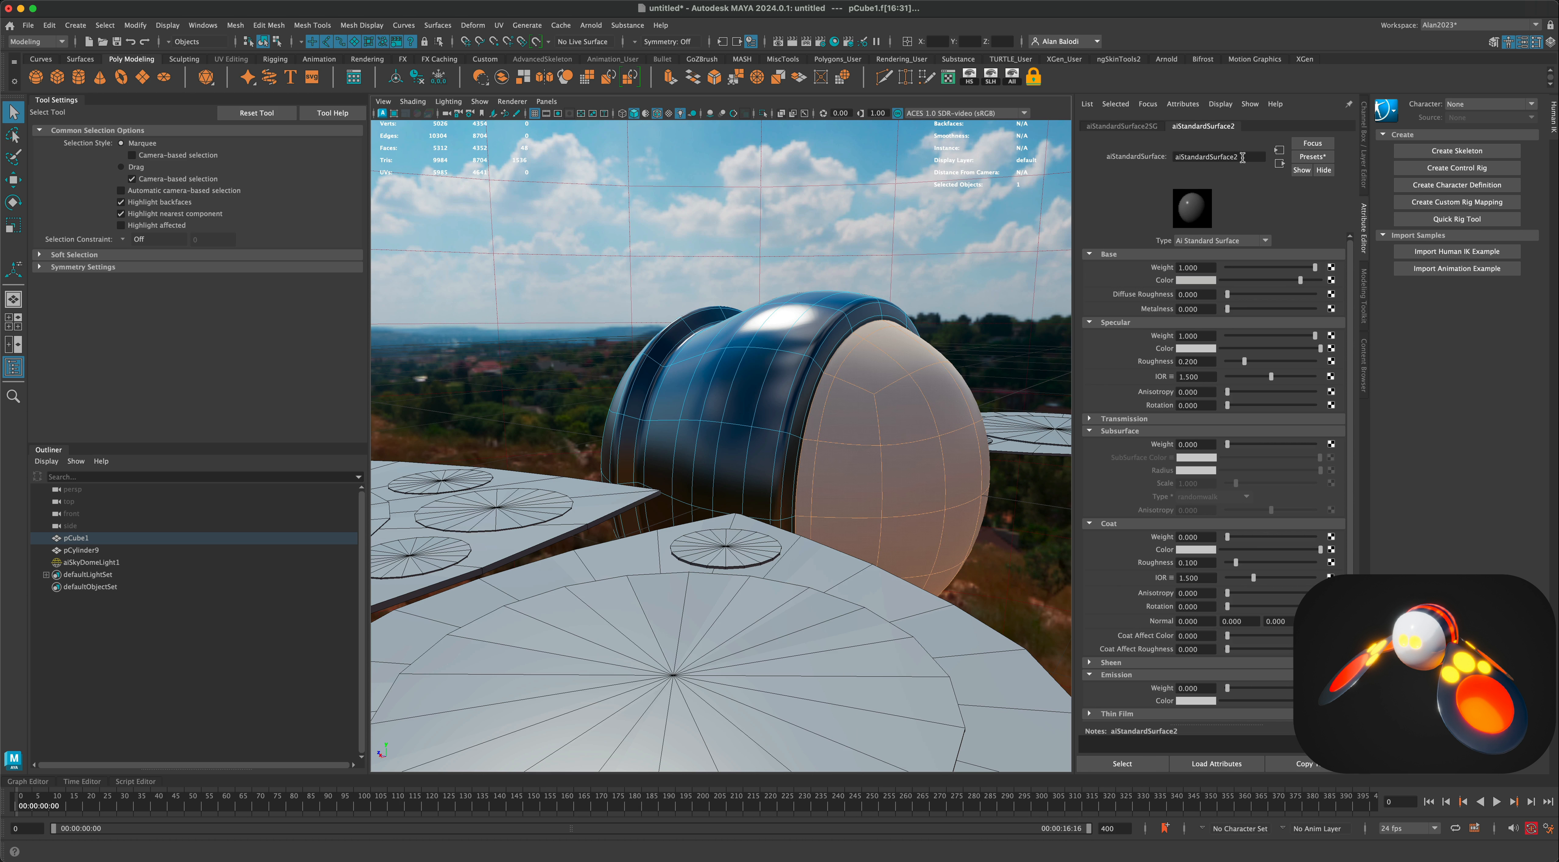
pyautogui.moveTo(1243, 157); pyautogui.dragTo(1154, 166)
pyautogui.write('aiBack')
pyautogui.press('Return')
# Make the aiBack material's base colour black, set its metalness to 1 and lower its specular roughness.
pyautogui.moveTo(1301, 279); pyautogui.dragTo(1219, 281)
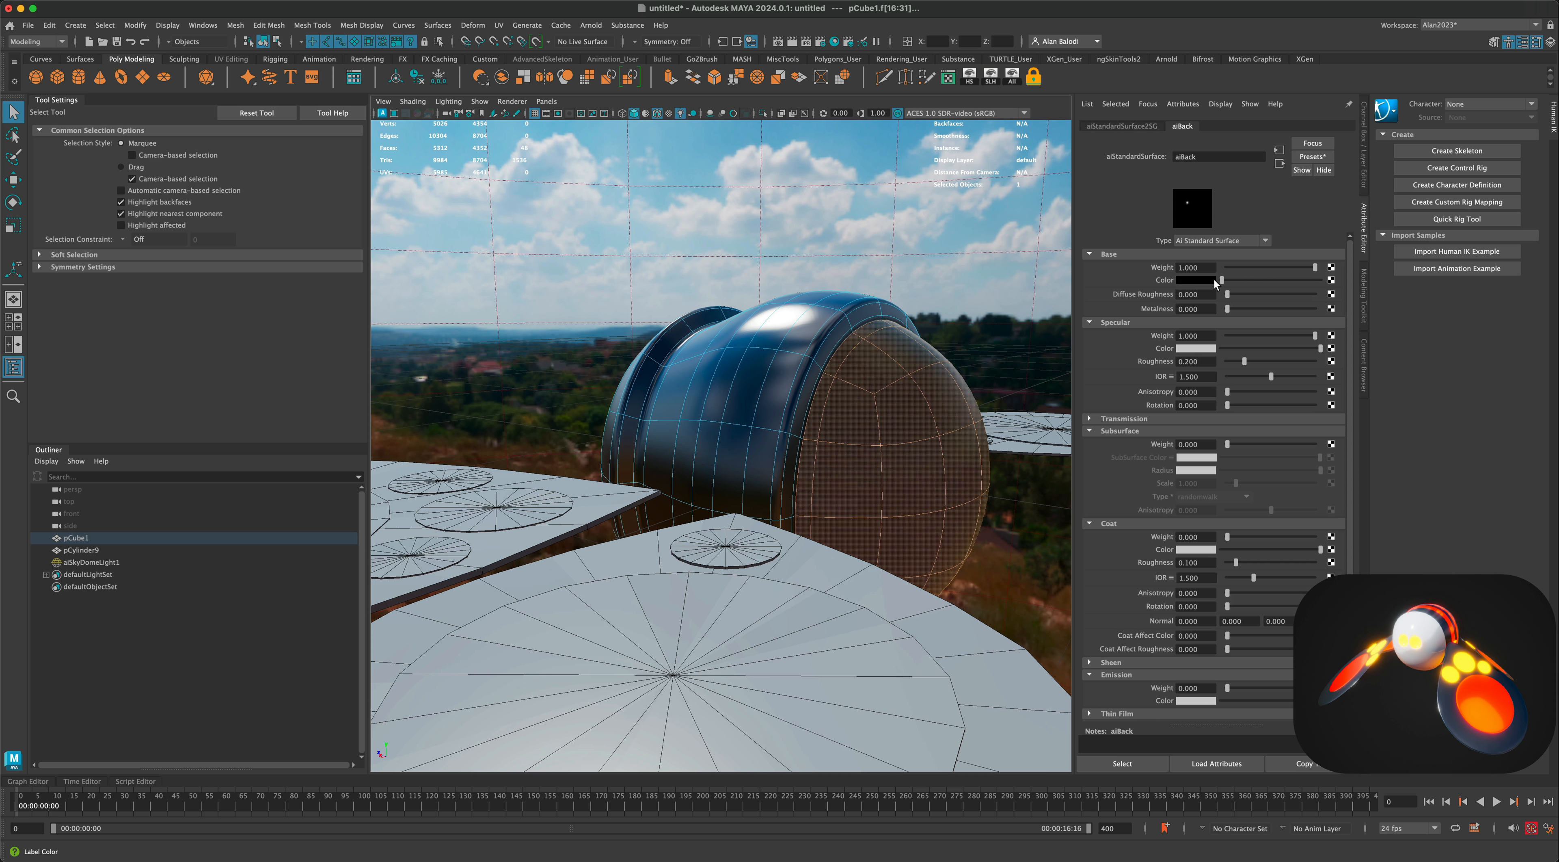
pyautogui.keyDown('alt'); pyautogui.moveTo(901, 398); pyautogui.dragTo(981, 433); pyautogui.keyUp('alt')
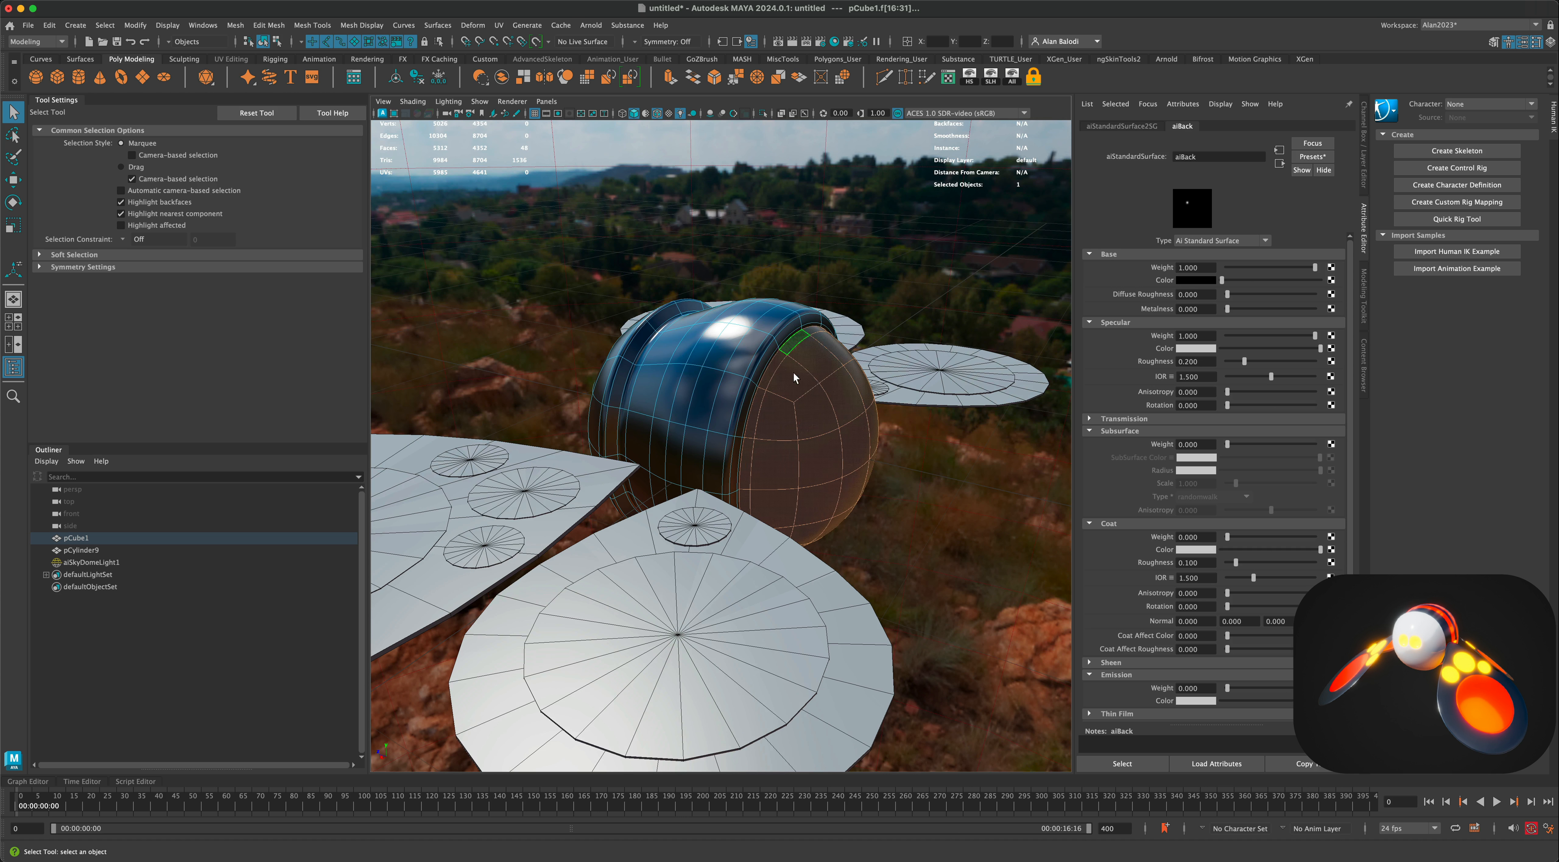
pyautogui.click(1228, 310)
pyautogui.moveTo(1228, 309); pyautogui.dragTo(1315, 311)
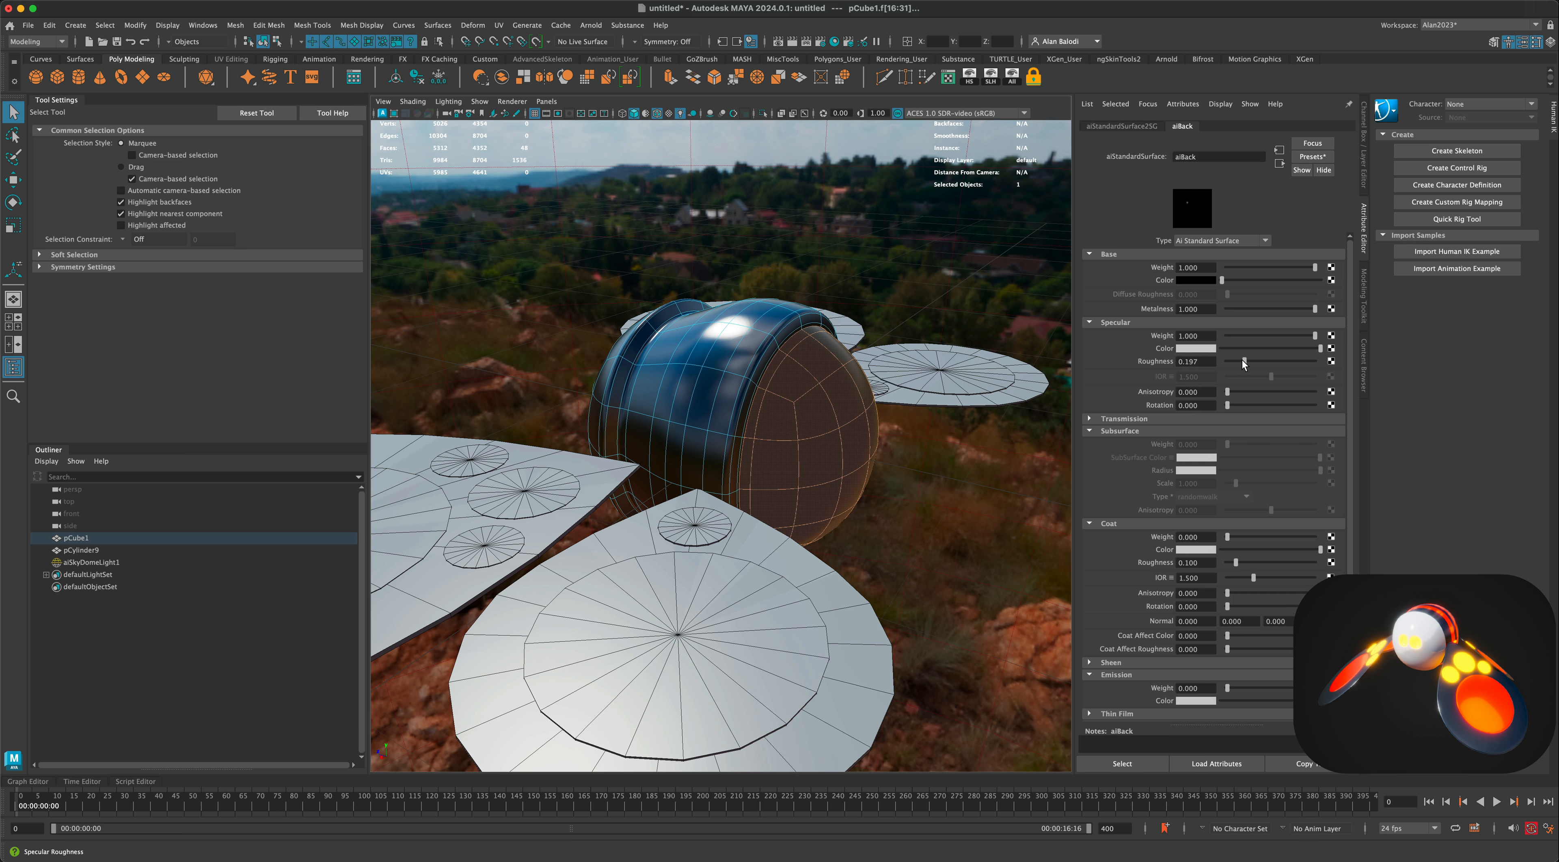
pyautogui.moveTo(1245, 362); pyautogui.dragTo(1235, 363)
# Select two separate face loops running around the blue middle section of the robot's body.
pyautogui.moveTo(722, 348); pyautogui.dragTo(902, 294, button='right')
pyautogui.click(901, 294)
pyautogui.keyDown('alt'); pyautogui.moveTo(901, 295); pyautogui.dragTo(951, 515); pyautogui.keyUp('alt')
pyautogui.moveTo(736, 357); pyautogui.dragTo(735, 412, button='right')
pyautogui.click(731, 352)
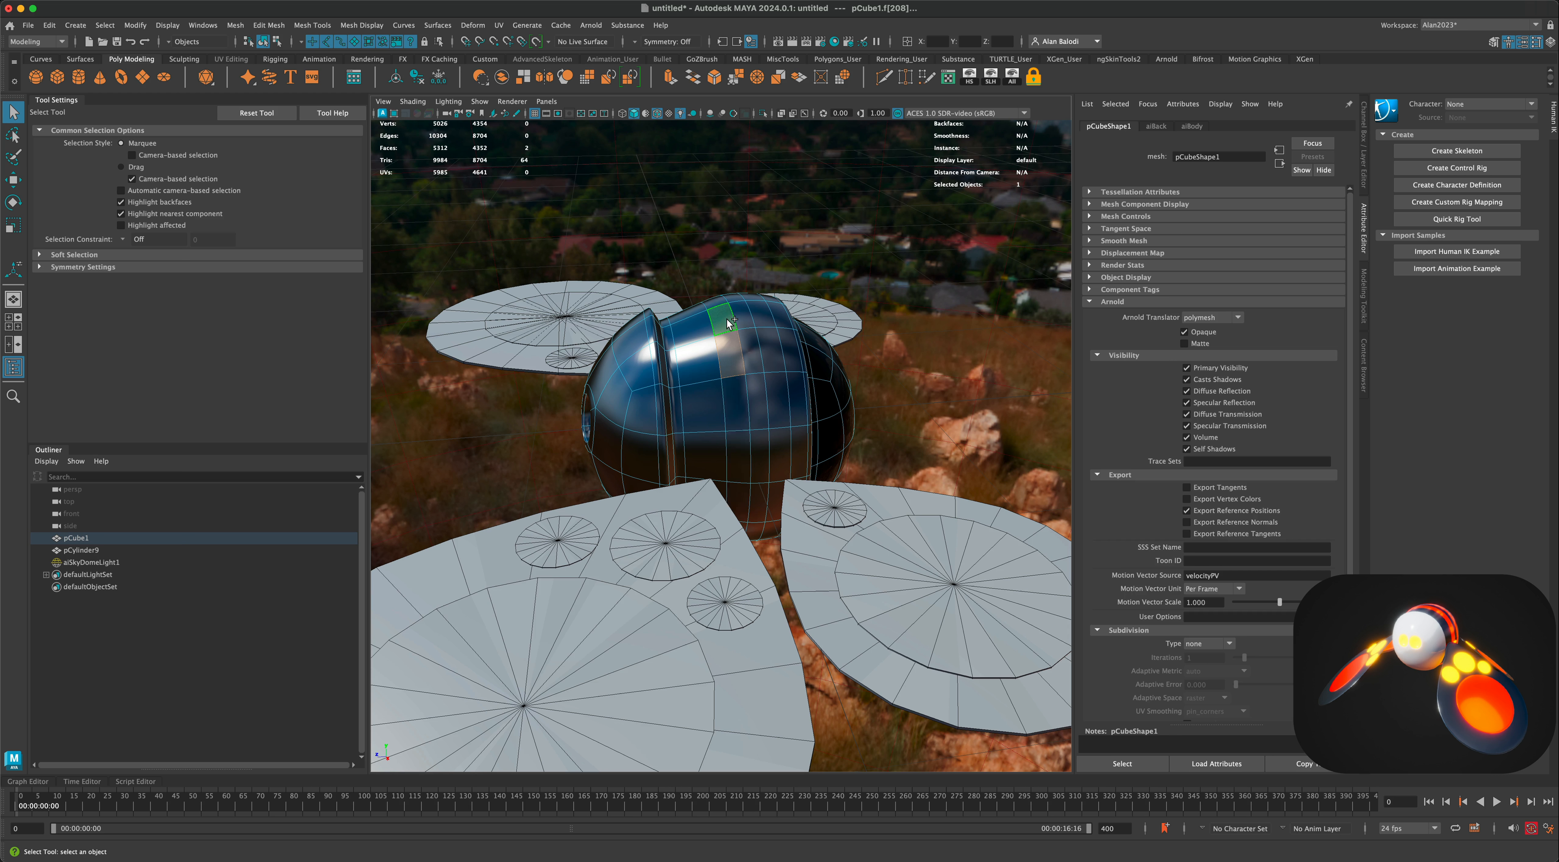
pyautogui.keyDown('shift'); pyautogui.doubleClick(723, 319); pyautogui.keyUp('shift')
pyautogui.keyDown('shift'); pyautogui.click(775, 347); pyautogui.keyUp('shift')
pyautogui.keyDown('shift'); pyautogui.doubleClick(764, 318); pyautogui.keyUp('shift')
pyautogui.keyDown('alt'); pyautogui.moveTo(790, 338); pyautogui.dragTo(939, 393); pyautogui.keyUp('alt')
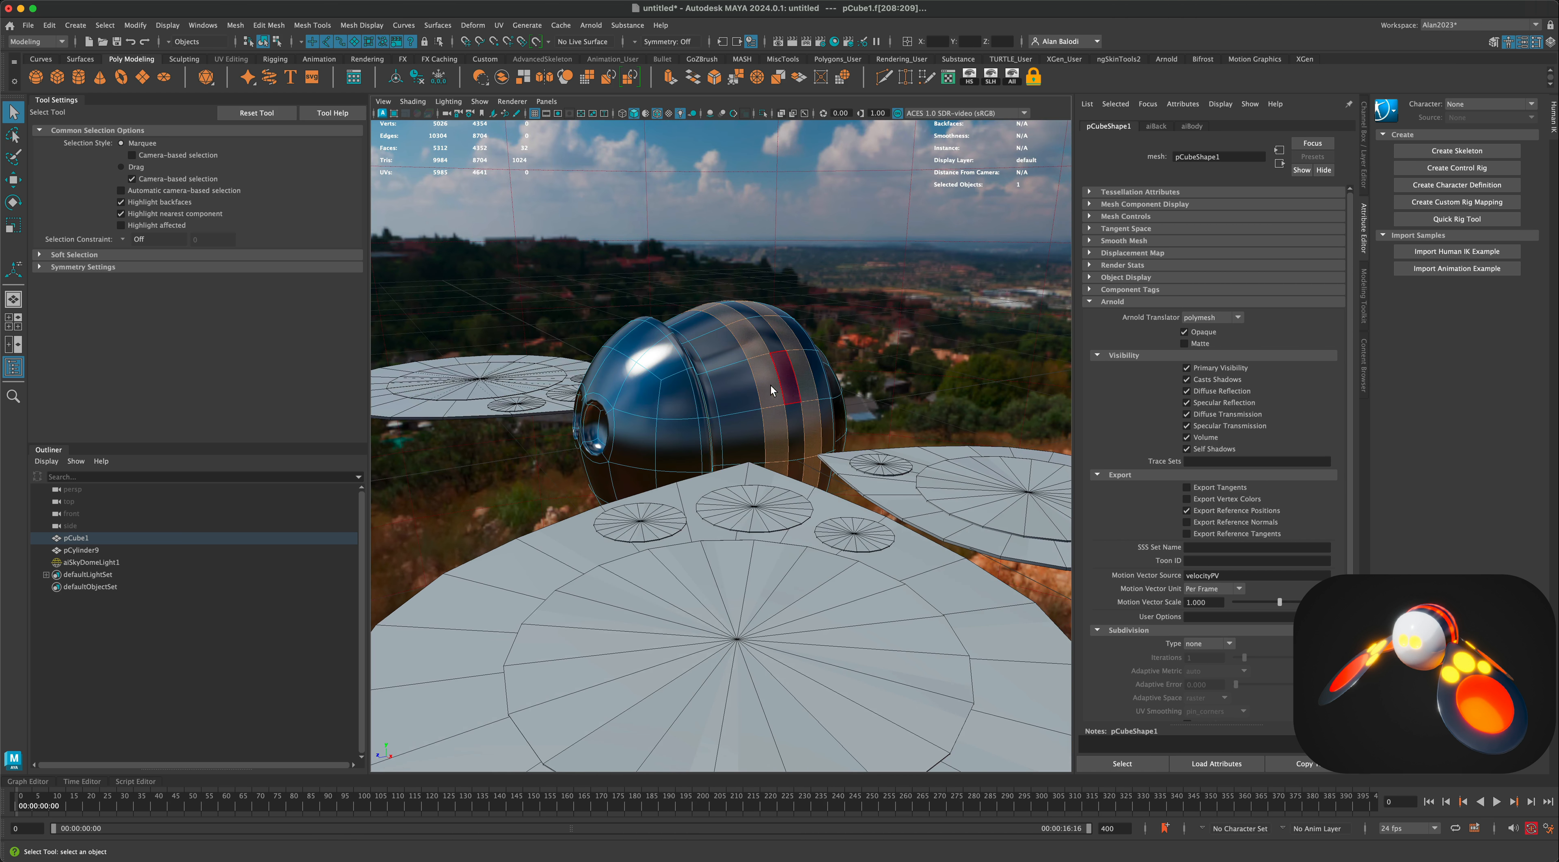
# Assign a new Arnold aiStandardSurface material to the two selected face loops and name it aiOrange.
pyautogui.moveTo(767, 386); pyautogui.dragTo(867, 811, button='right')
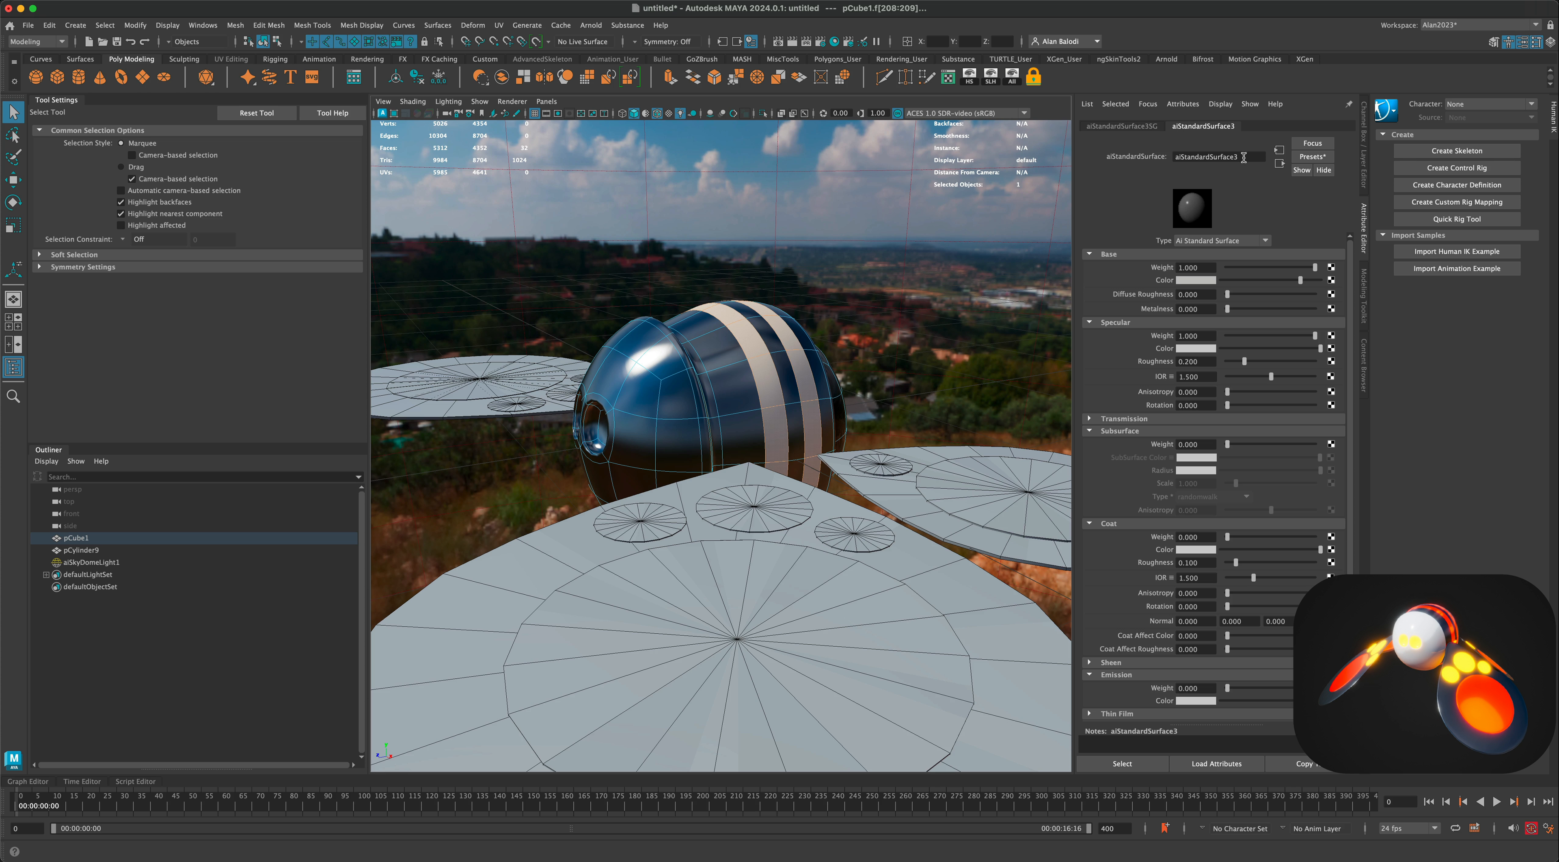
pyautogui.moveTo(1243, 157); pyautogui.dragTo(1150, 152)
pyautogui.write('aiOrange')
pyautogui.press('Return')
# Make the aiOrange material's base colour a saturated orange-red, set its metalness to 1 and its specular roughness to 0.141.
pyautogui.click(1211, 278)
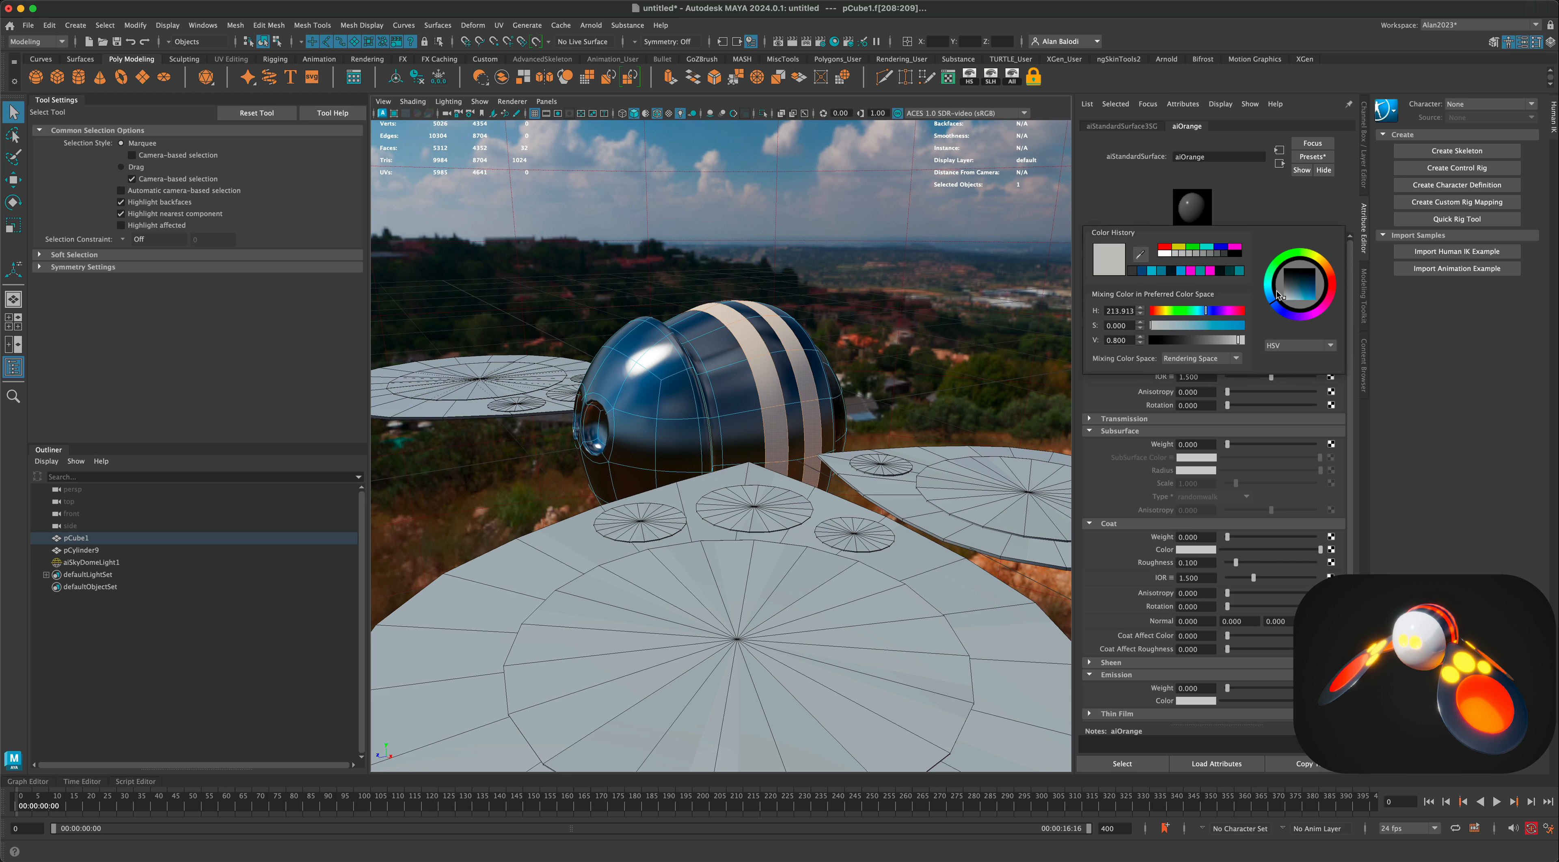
pyautogui.moveTo(1331, 276); pyautogui.dragTo(1335, 279)
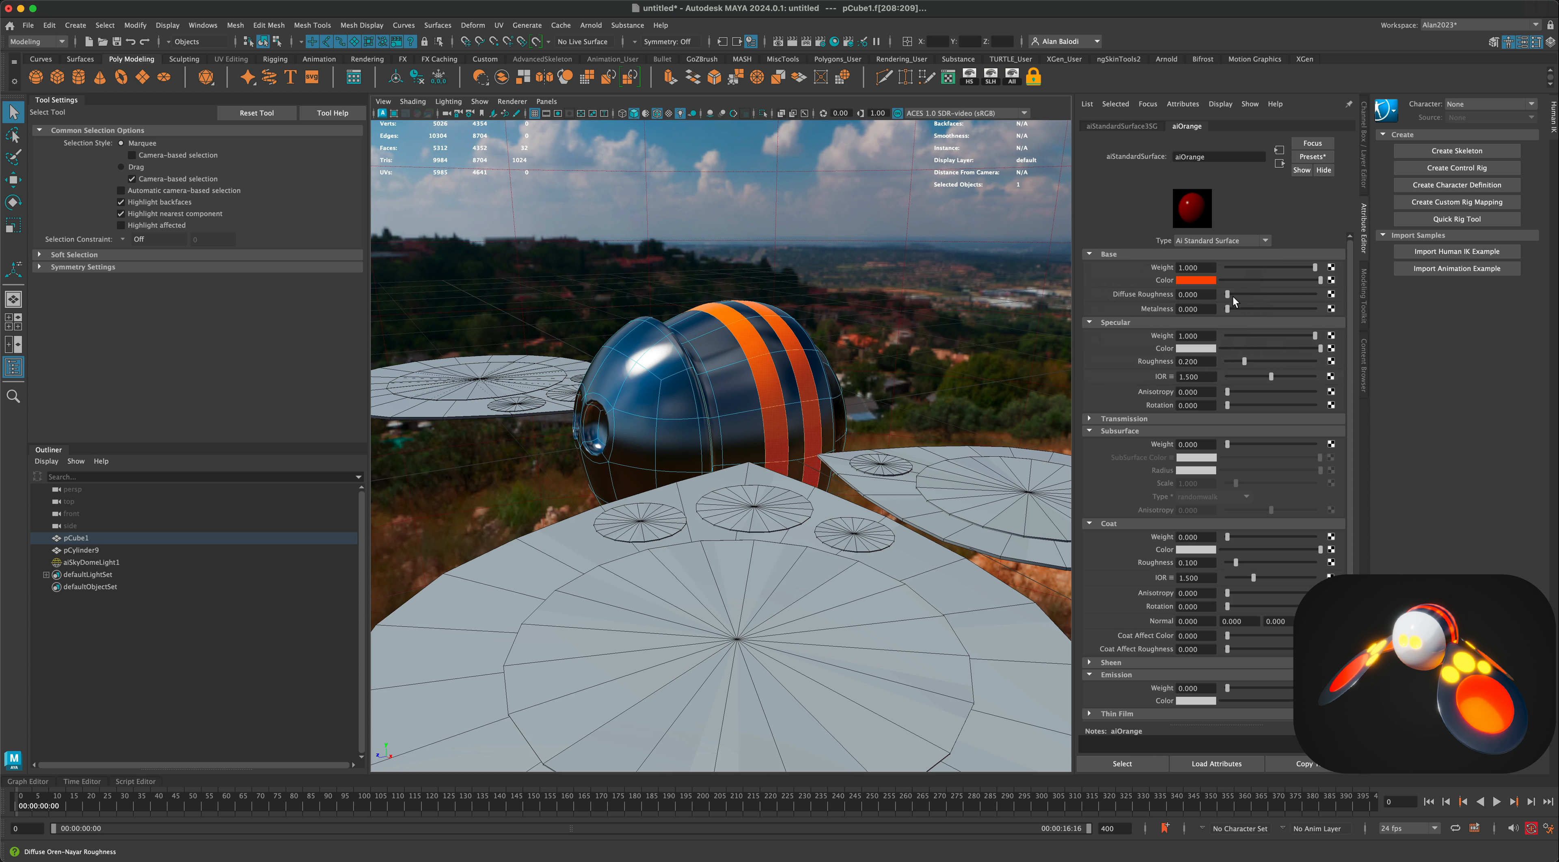
pyautogui.moveTo(1228, 309); pyautogui.dragTo(1324, 323)
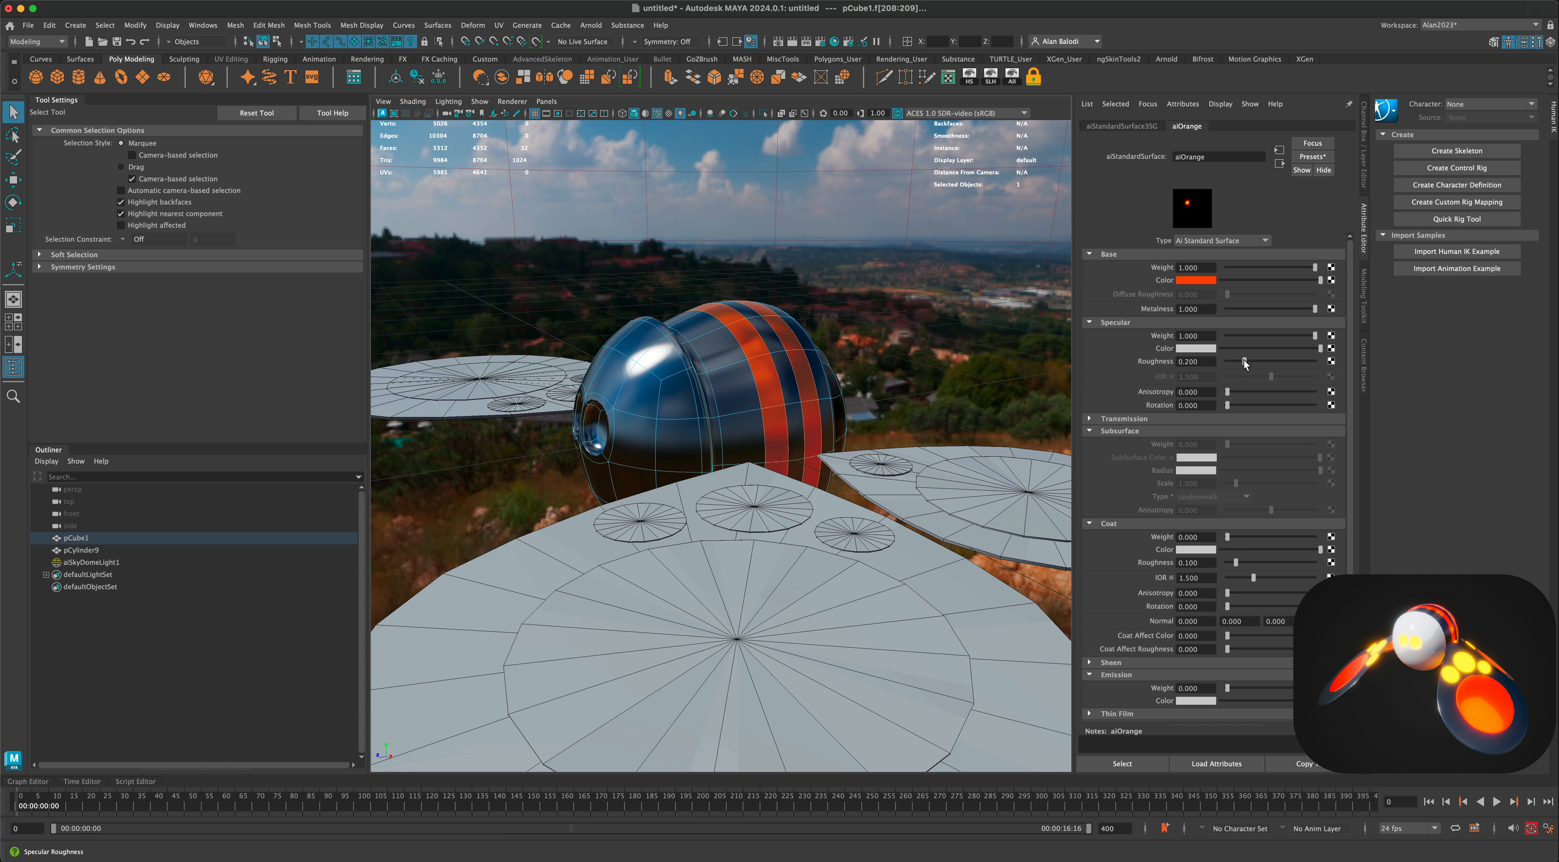
pyautogui.moveTo(1244, 362); pyautogui.dragTo(1235, 362)
pyautogui.moveTo(1238, 360); pyautogui.dragTo(1239, 361)
# Select the inner face of each of the two eye sockets on the front of the head.
pyautogui.scroll(-3, 799, 372)
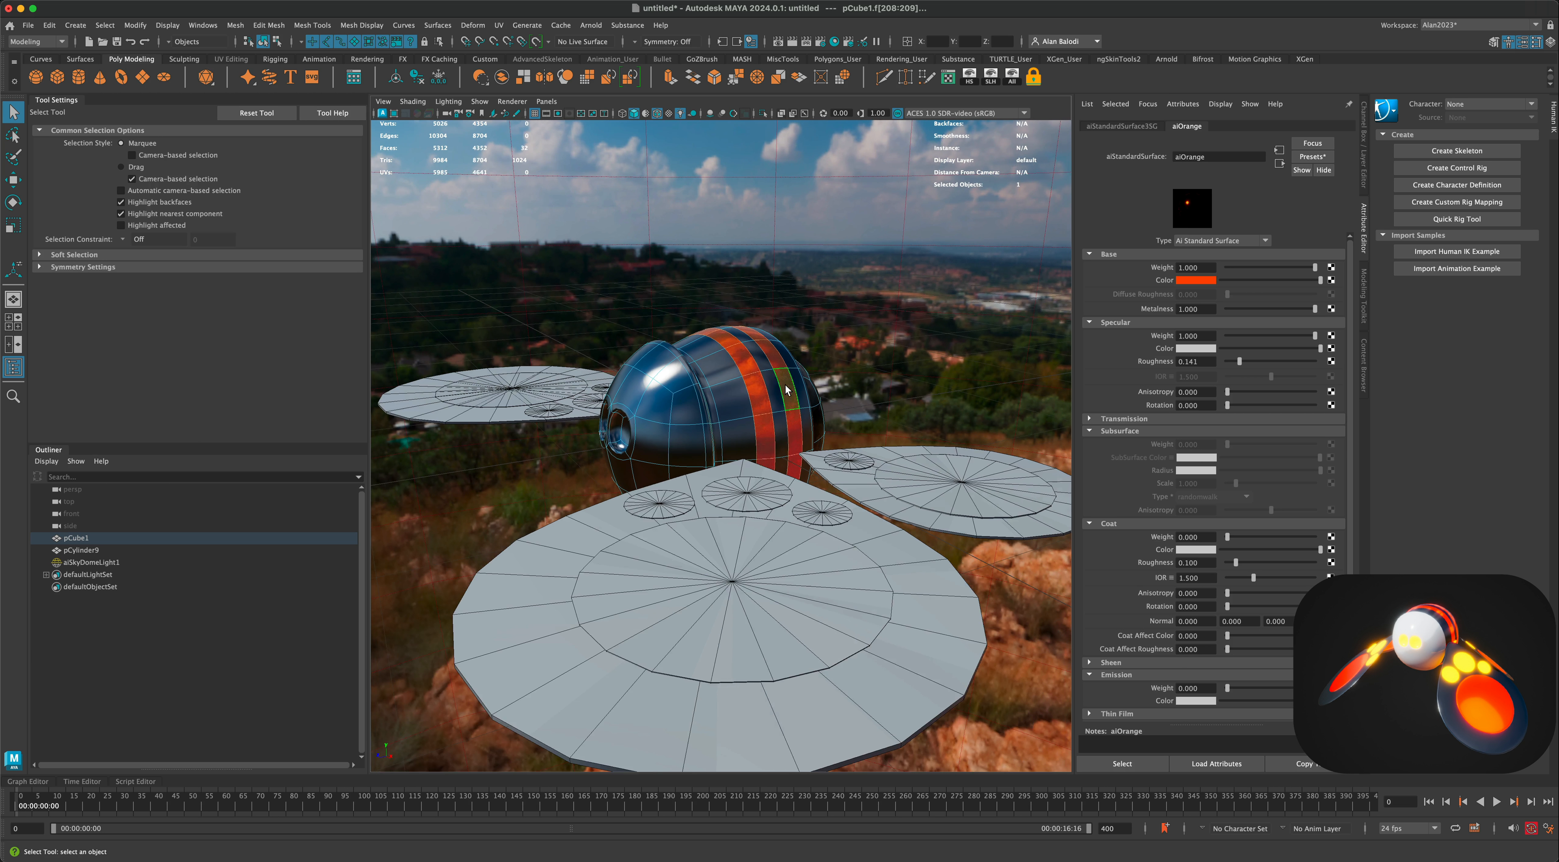
pyautogui.keyDown('alt'); pyautogui.moveTo(896, 387); pyautogui.dragTo(664, 400); pyautogui.keyUp('alt')
pyautogui.rightClick(730, 363)
pyautogui.click(787, 346)
pyautogui.click(838, 311)
pyautogui.click(678, 373)
pyautogui.moveTo(677, 375); pyautogui.dragTo(678, 410, button='right')
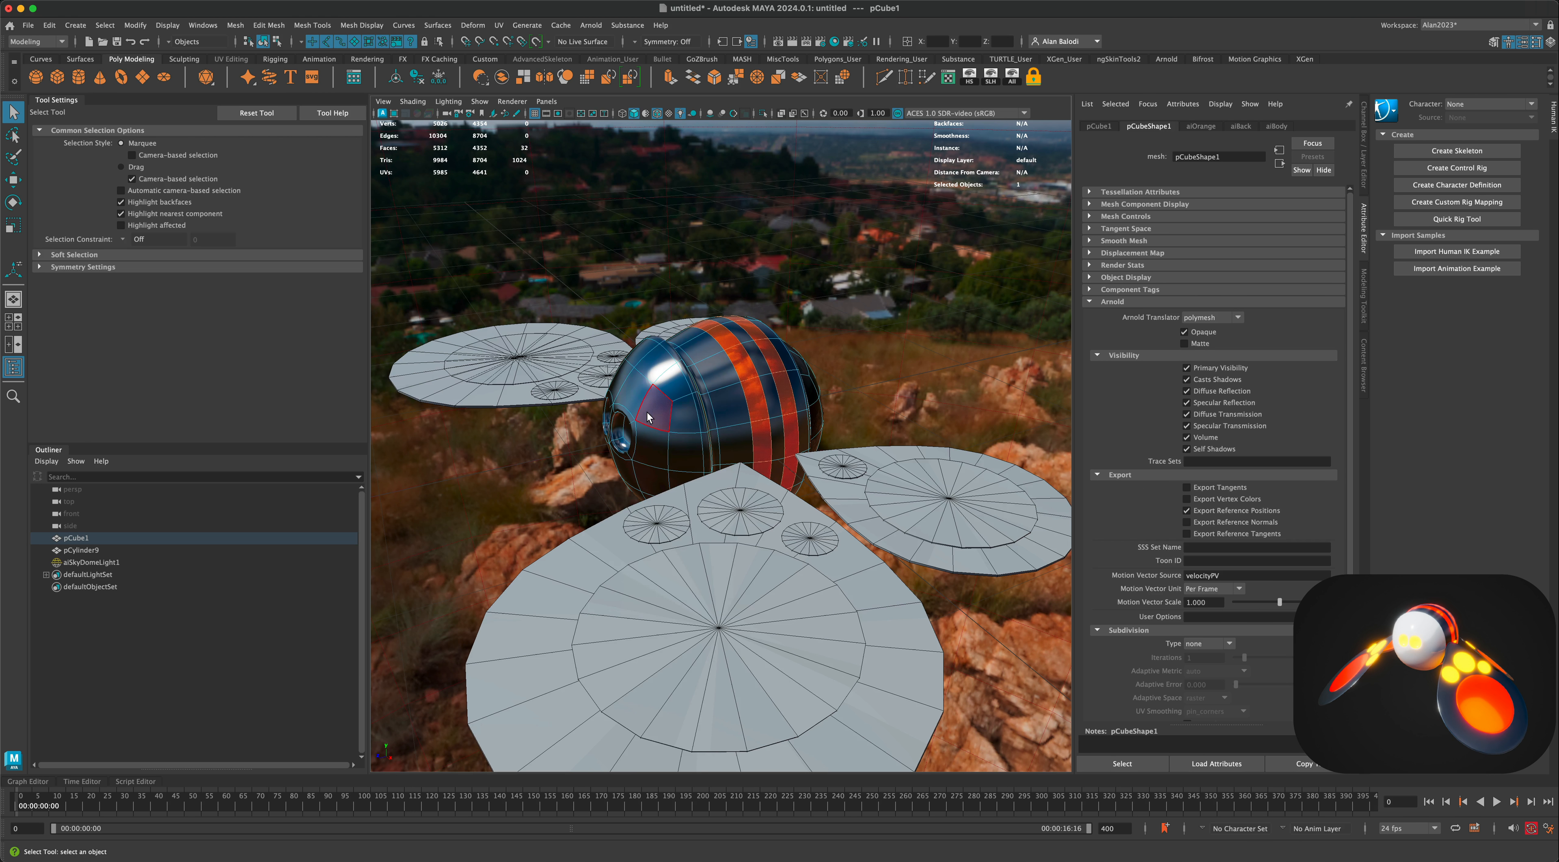
pyautogui.moveTo(632, 430)
pyautogui.keyDown('alt'); pyautogui.mouseDown()
pyautogui.moveTo(686, 415)
pyautogui.moveTo(643, 417)
pyautogui.mouseUp(); pyautogui.keyUp('alt')
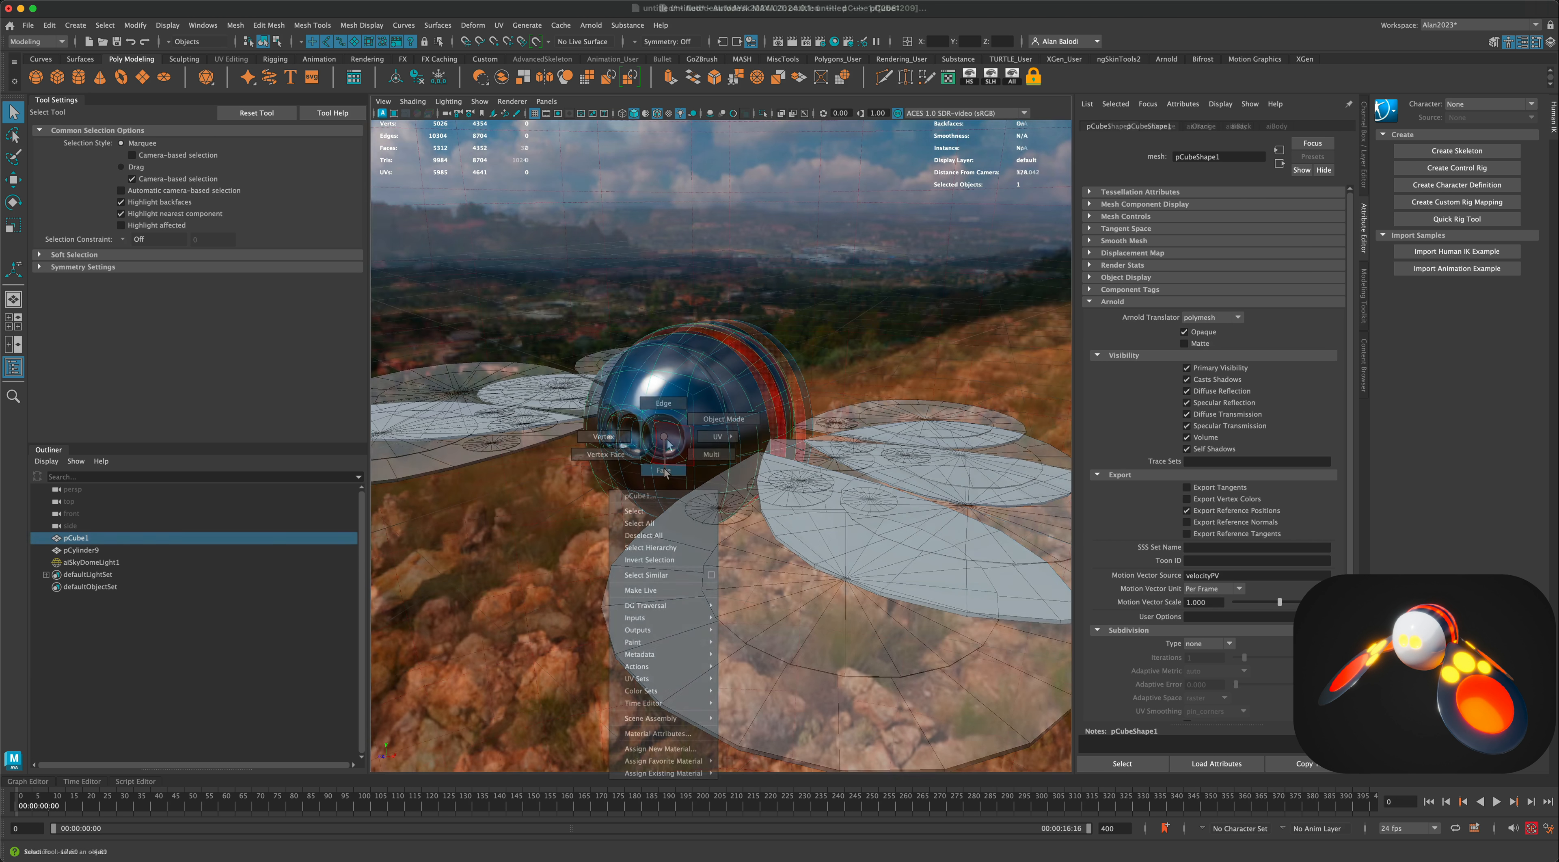
pyautogui.moveTo(664, 436); pyautogui.dragTo(668, 448, button='right')
pyautogui.click(665, 438)
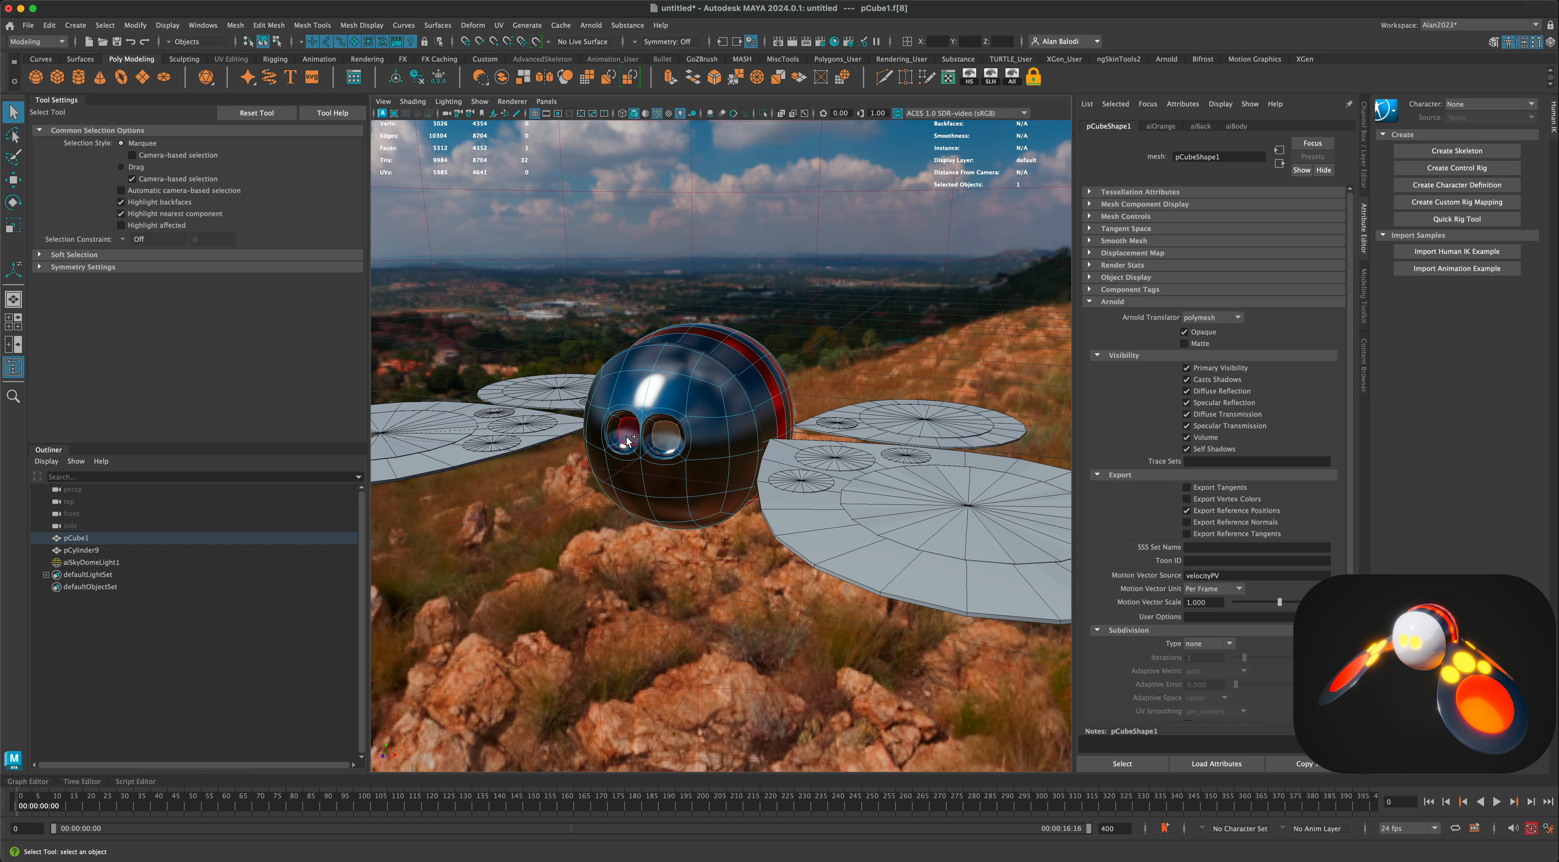
pyautogui.keyDown('shift'); pyautogui.click(625, 435); pyautogui.keyUp('shift')
# Grow the eye socket selection outward until it covers the whole front shell of the head up to its rear rim.
pyautogui.hotkey('shift', '.')
pyautogui.hotkey('shift', '.')
pyautogui.hotkey('shift', '.')
pyautogui.keyDown('alt'); pyautogui.moveTo(619, 557); pyautogui.dragTo(530, 471); pyautogui.keyUp('alt')
pyautogui.hotkey('shift', '.')
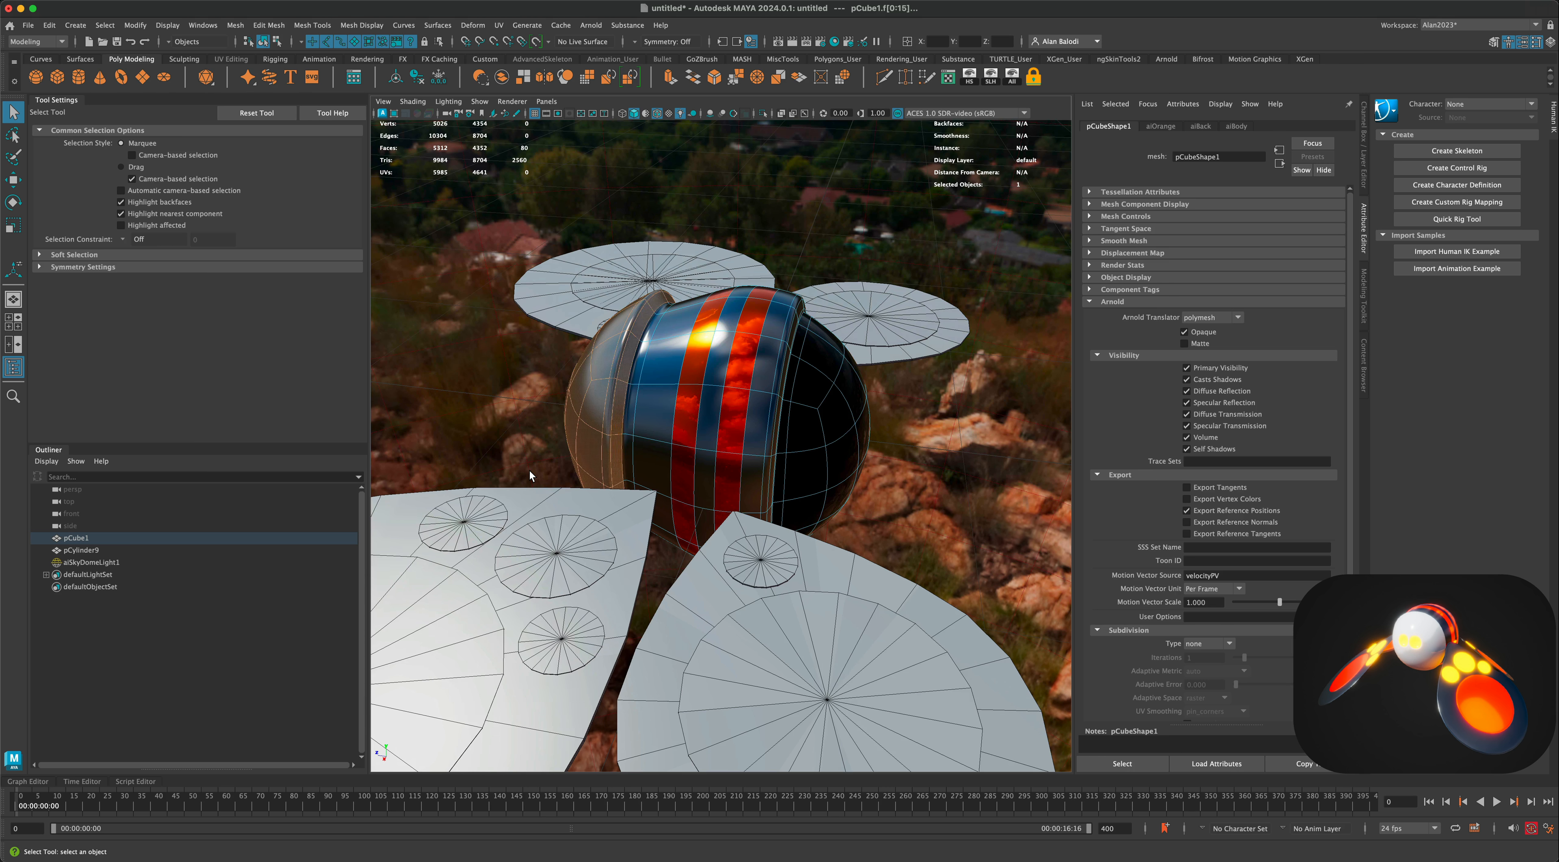
pyautogui.keyDown('alt'); pyautogui.moveTo(529, 470); pyautogui.dragTo(643, 444); pyautogui.keyUp('alt')
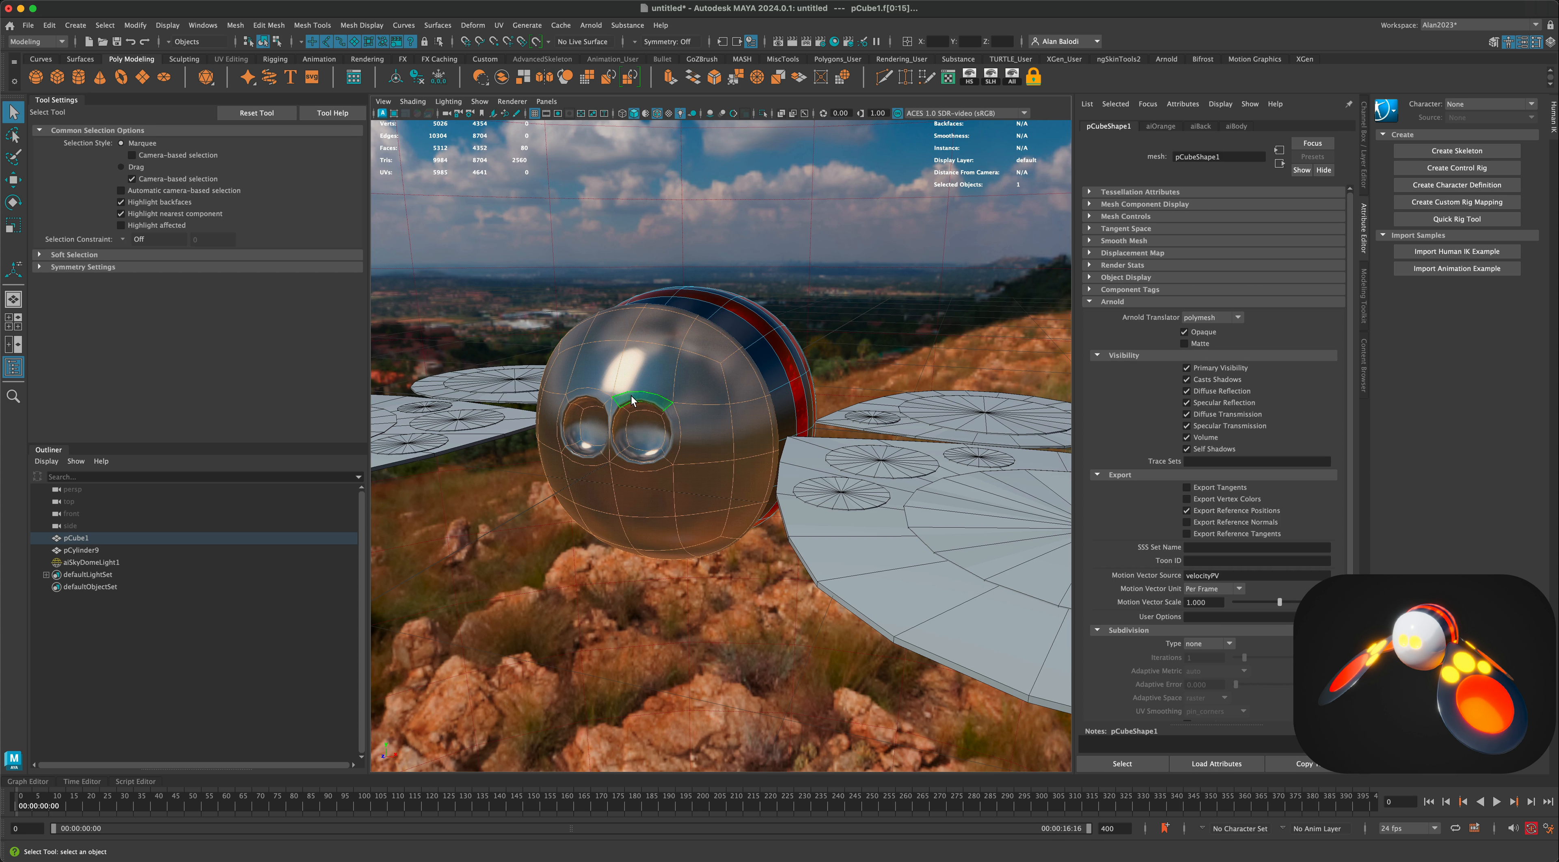
# Assign a new Arnold aiStandardSurface material to the selected front shell faces and name it aiHead.
pyautogui.moveTo(676, 380); pyautogui.dragTo(797, 800, button='right')
pyautogui.moveTo(1255, 159); pyautogui.dragTo(1156, 159)
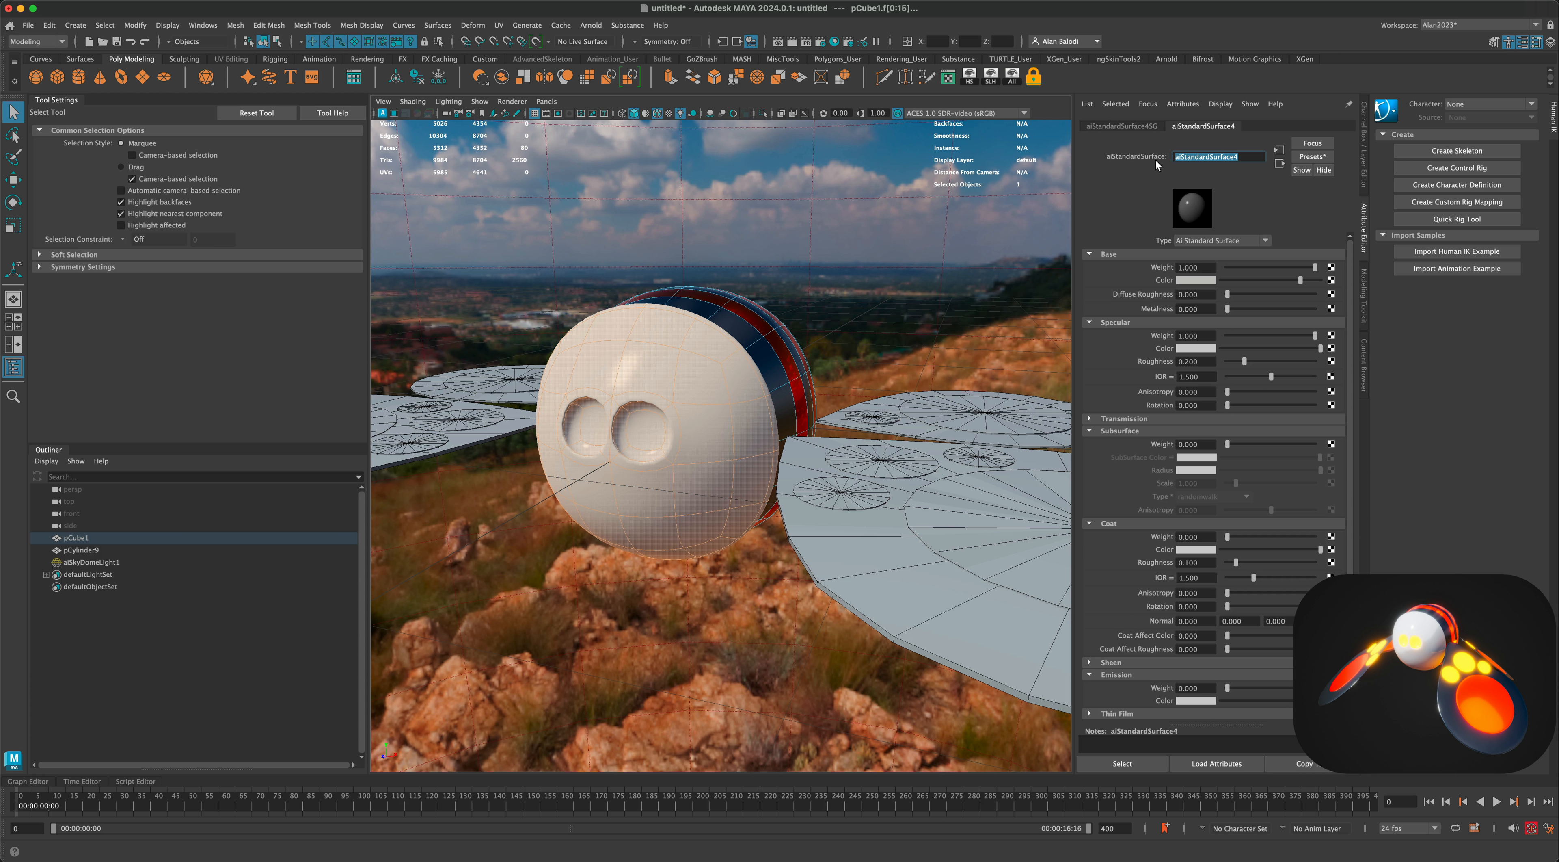
pyautogui.write('aiHead')
pyautogui.press('Return')
pyautogui.keyDown('alt'); pyautogui.moveTo(836, 357); pyautogui.dragTo(899, 348); pyautogui.keyUp('alt')
pyautogui.write('i')
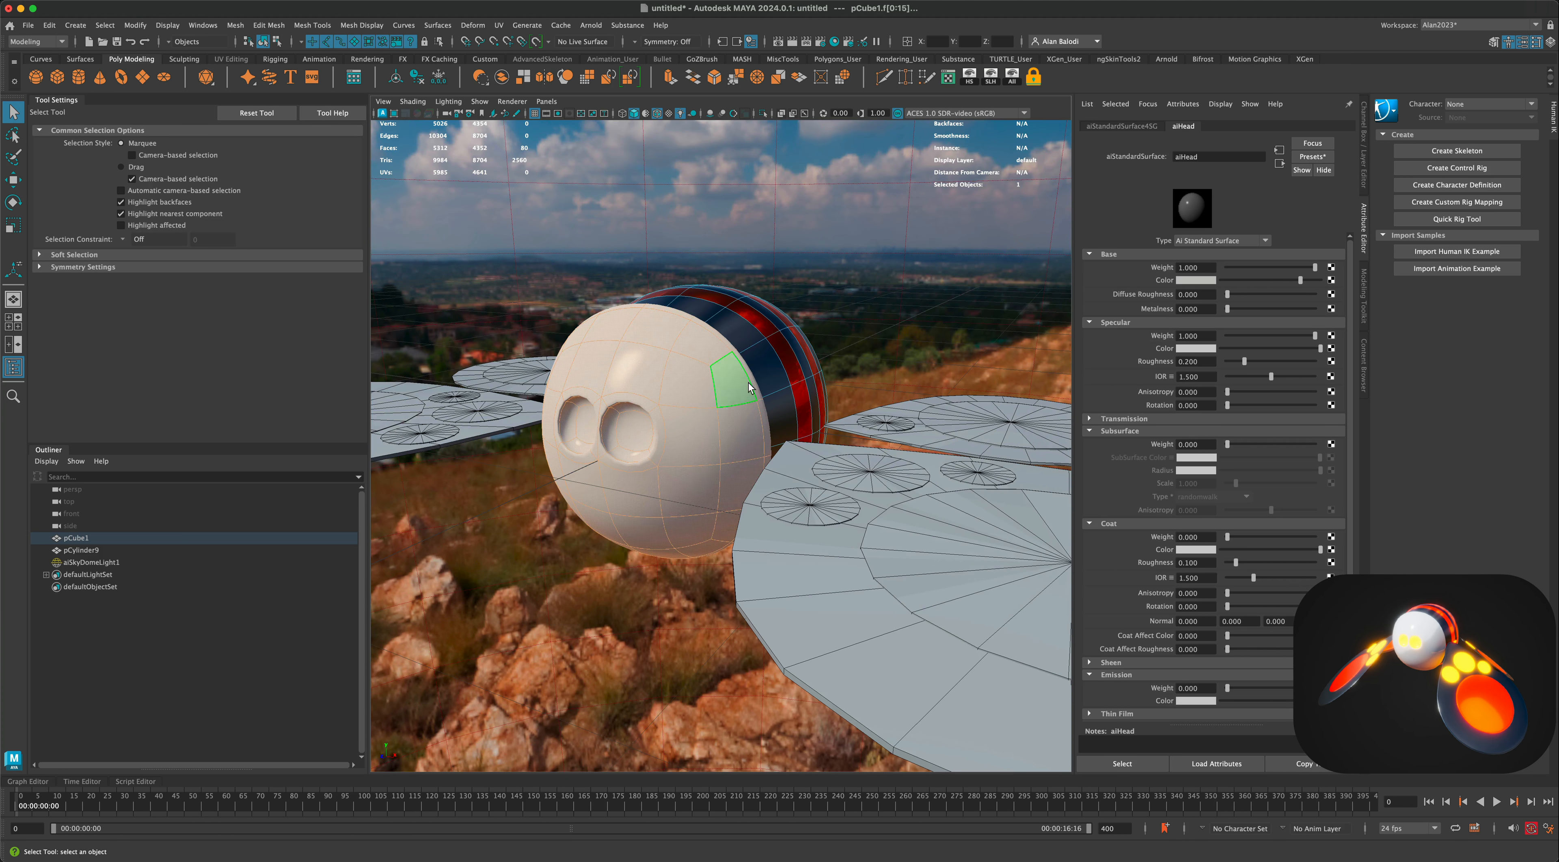
pyautogui.moveTo(1229, 310); pyautogui.dragTo(1348, 314)
pyautogui.keyDown('alt'); pyautogui.moveTo(902, 345); pyautogui.dragTo(893, 357); pyautogui.keyUp('alt')
pyautogui.moveTo(1315, 309); pyautogui.dragTo(1224, 309)
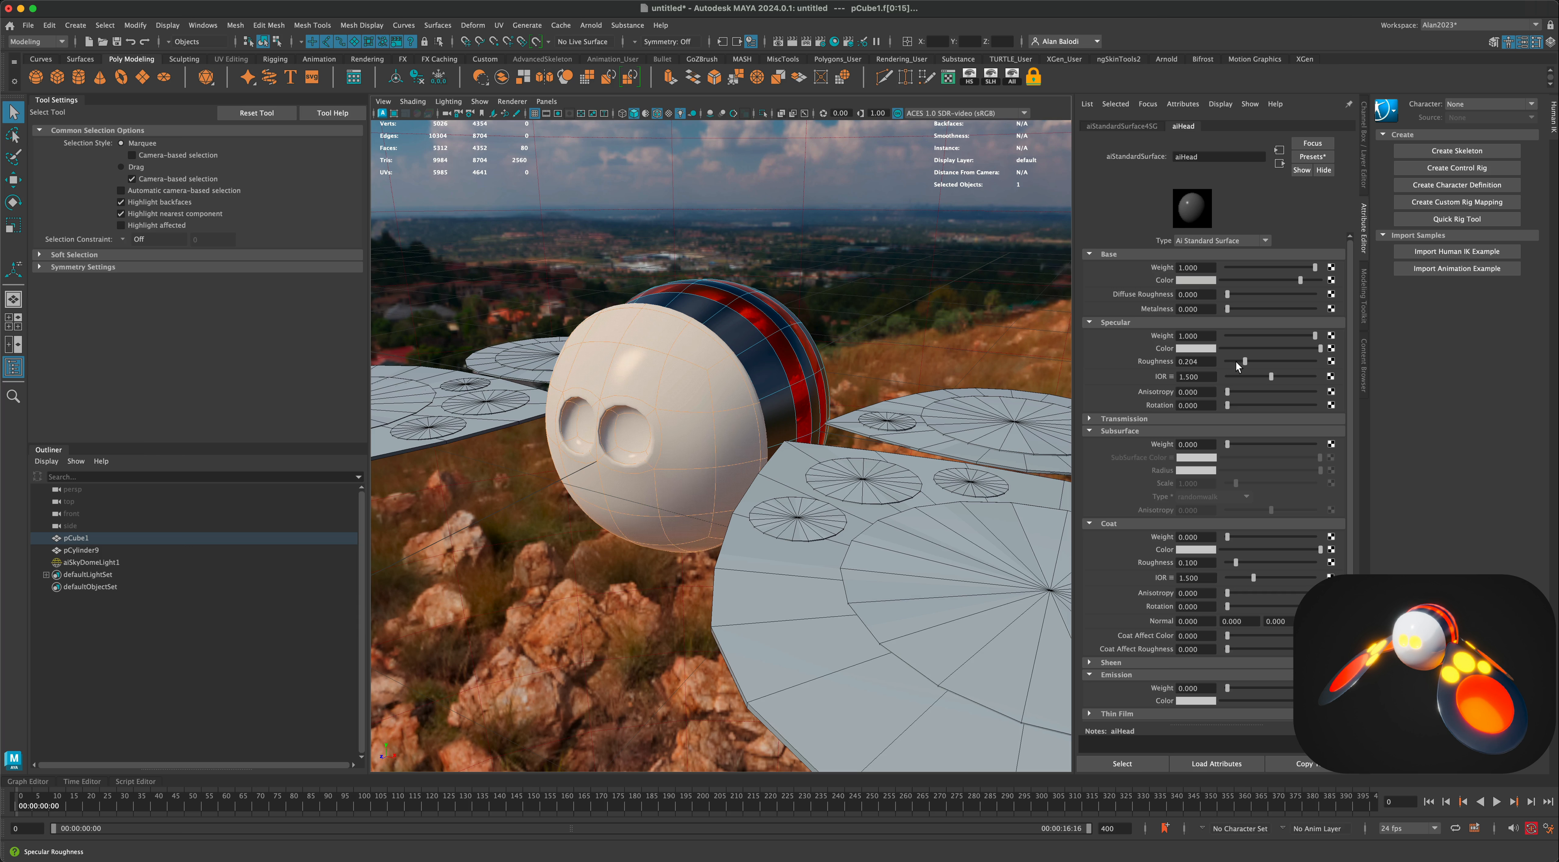
# Lower the aiHead material's specular roughness to 0.113 and brighten its base colour to full white.
pyautogui.moveTo(1237, 361)
pyautogui.mouseDown()
pyautogui.moveTo(1217, 360)
pyautogui.moveTo(1253, 363)
pyautogui.moveTo(1238, 366)
pyautogui.mouseUp()
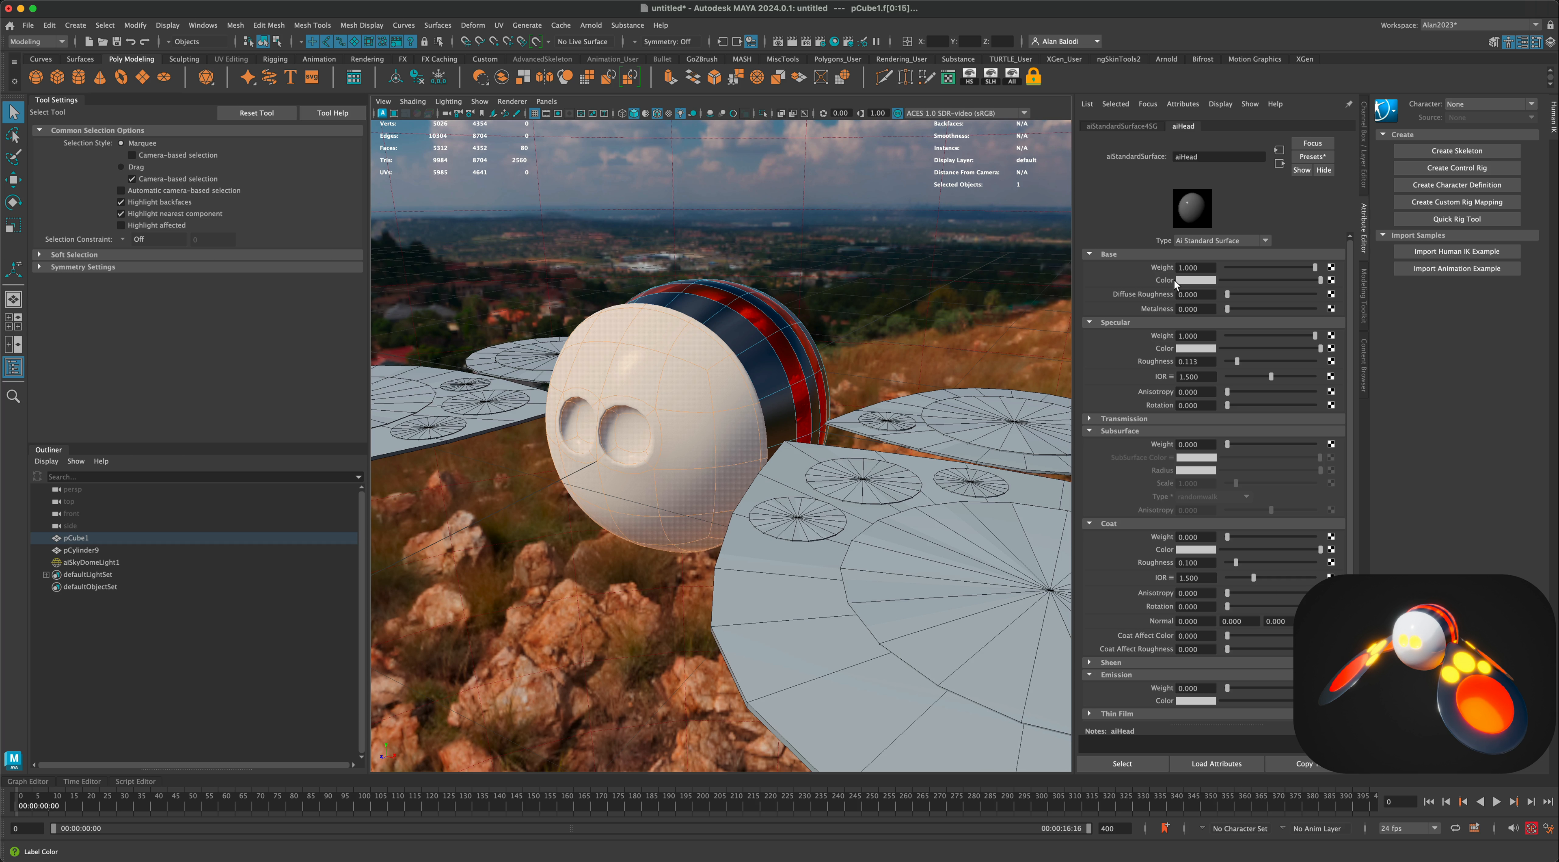
# Assign a new Arnold aiStandardSurface material to the inner faces of both eye sockets and name it aiEyes.
pyautogui.moveTo(762, 388)
pyautogui.keyDown('alt'); pyautogui.mouseDown()
pyautogui.moveTo(710, 395)
pyautogui.moveTo(744, 393)
pyautogui.moveTo(653, 371)
pyautogui.moveTo(781, 378)
pyautogui.mouseUp(); pyautogui.keyUp('alt')
pyautogui.click(607, 427)
pyautogui.keyDown('shift'); pyautogui.click(663, 429); pyautogui.keyUp('shift')
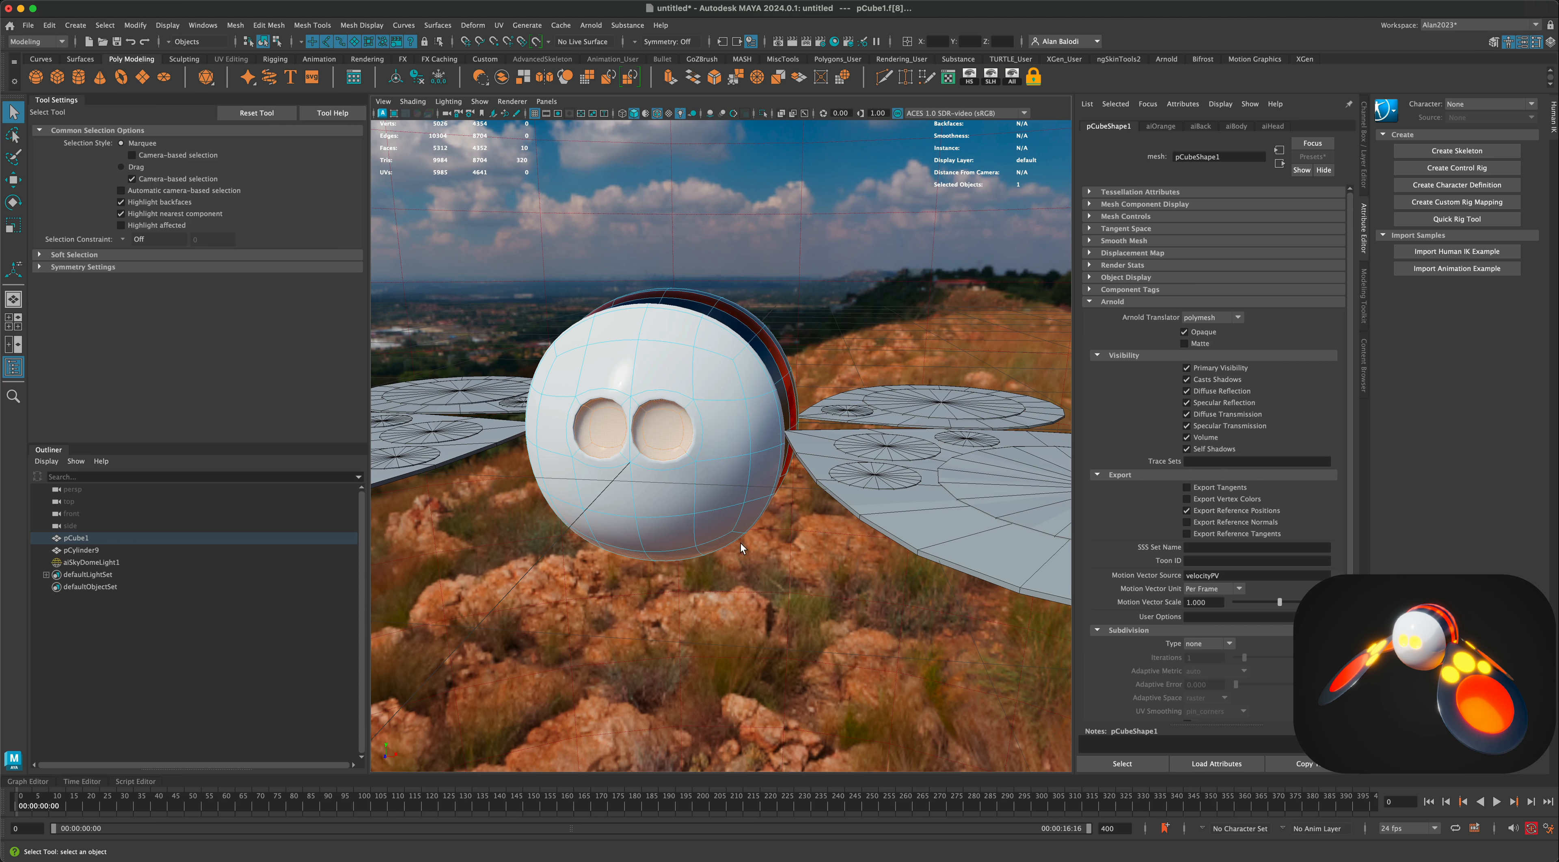
pyautogui.rightClick(658, 435)
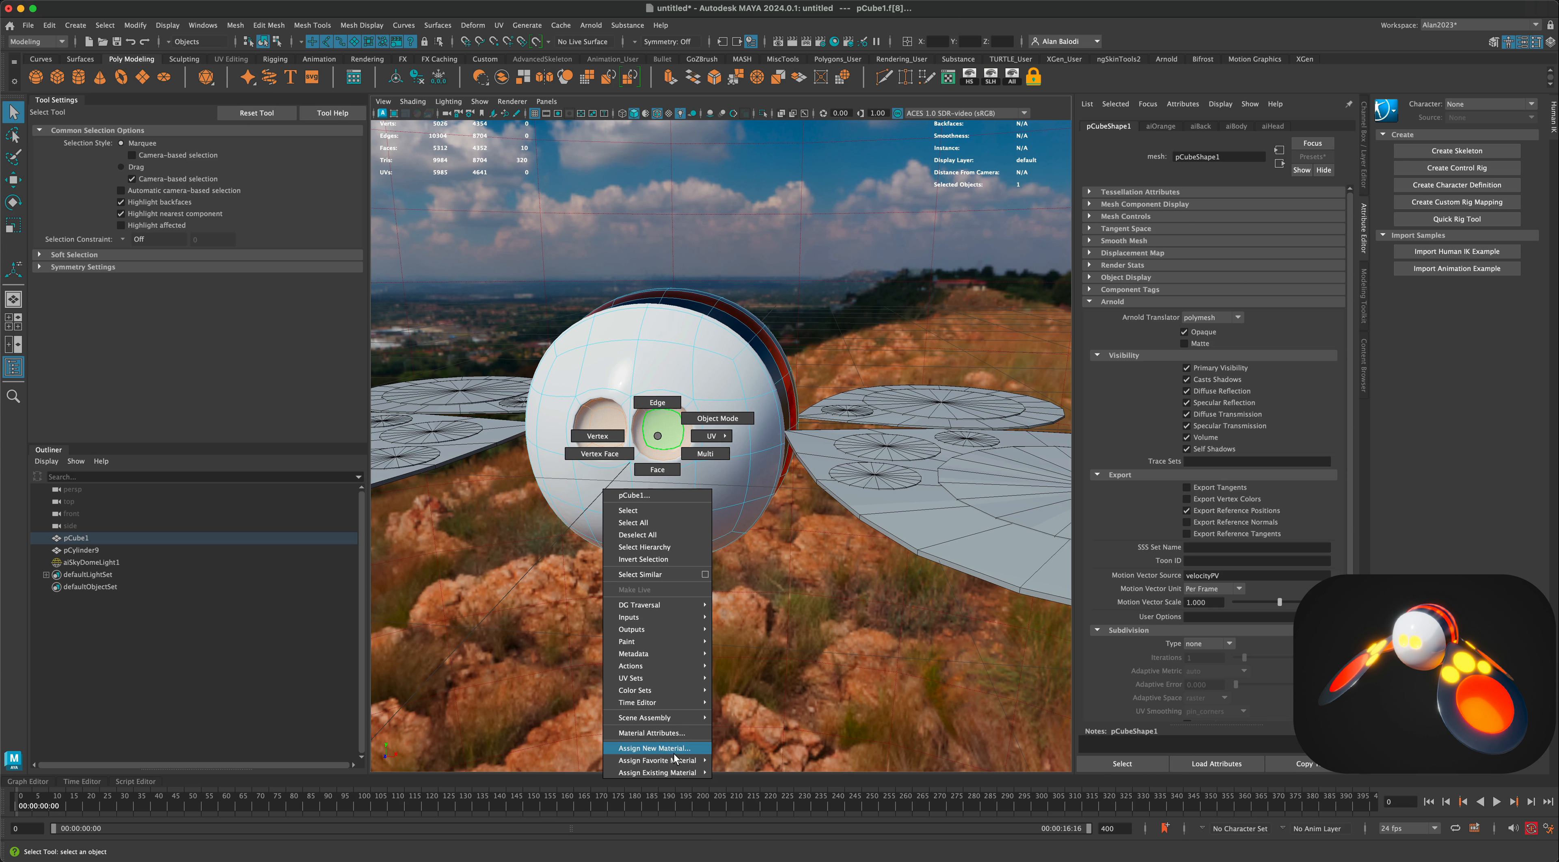
pyautogui.moveTo(677, 762)
pyautogui.click(756, 819)
pyautogui.doubleClick(1204, 156)
pyautogui.write('aiEyes')
pyautogui.press('Return')
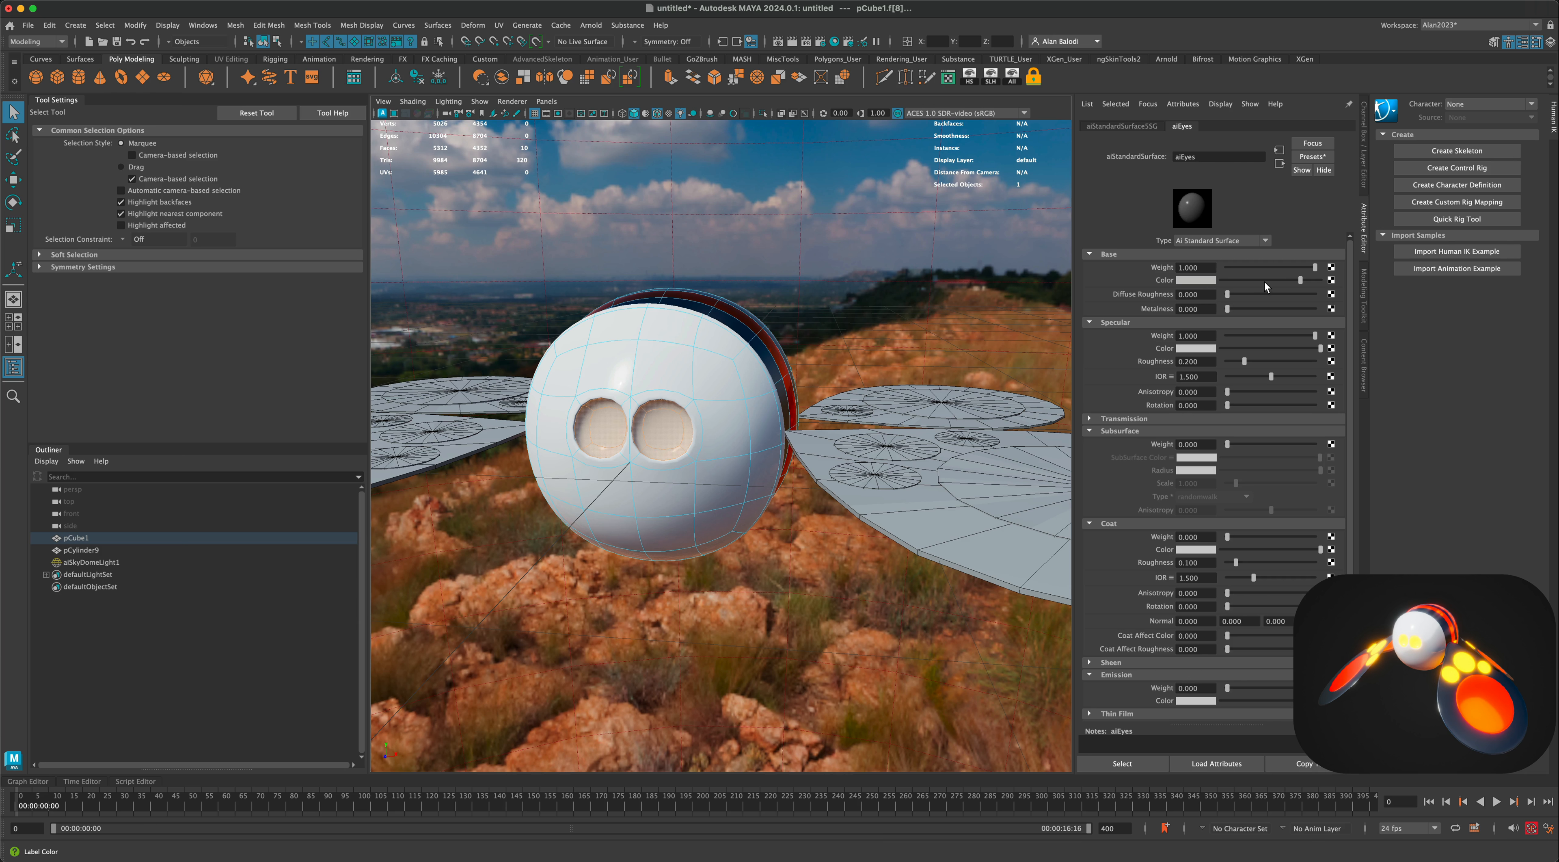
# Pick a yellow-orange base colour for the aiEyes material.
pyautogui.click(1201, 279)
pyautogui.click(1316, 265)
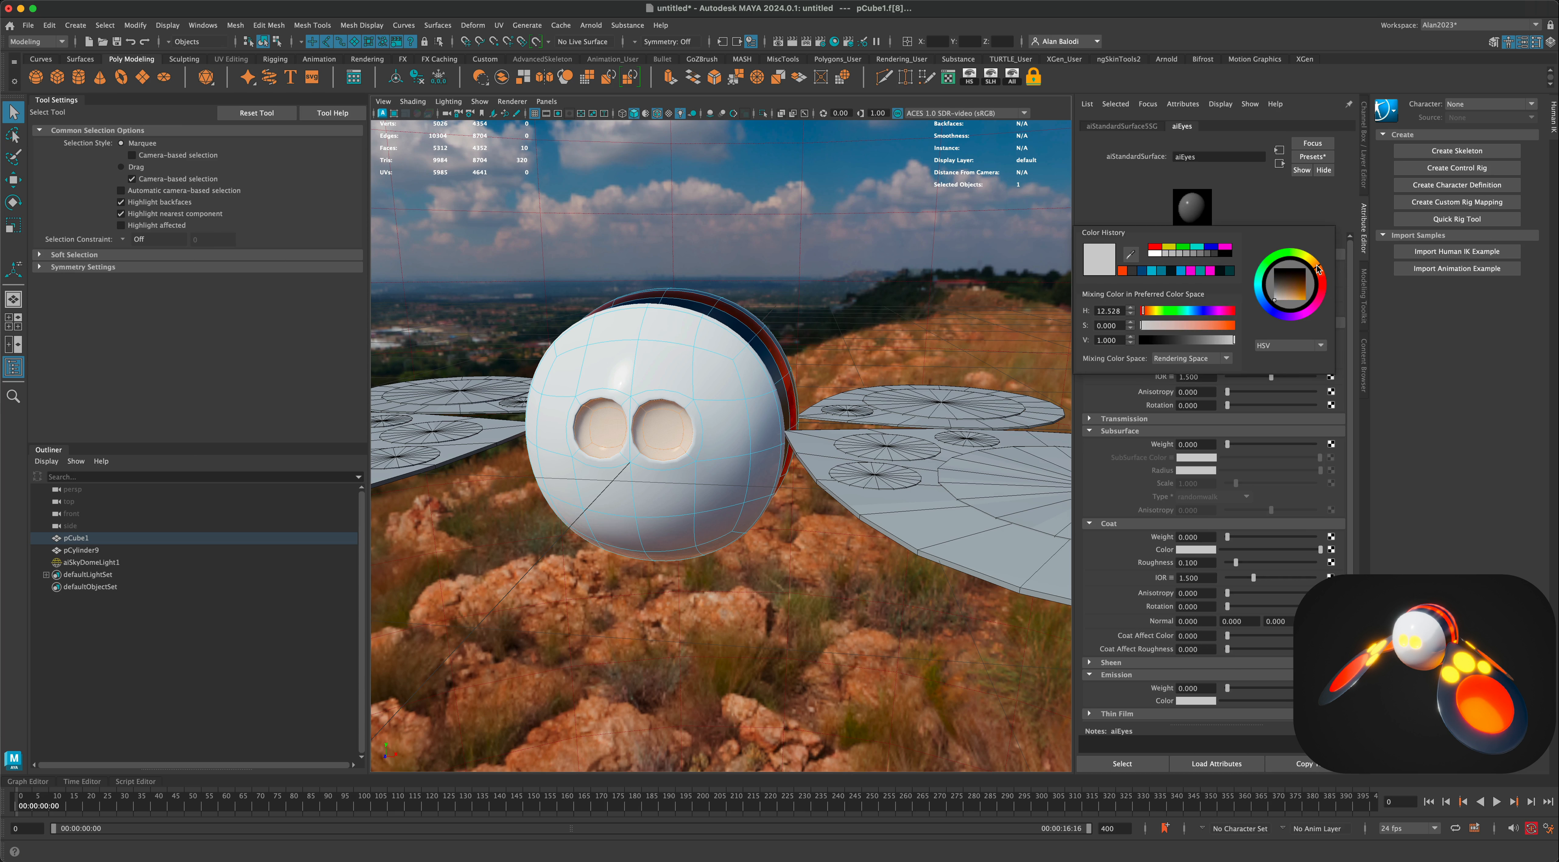
# Give the aiEyes material a yellow-orange base color and an orange emission color with an emission weight of 5.
pyautogui.click(1303, 290)
pyautogui.moveTo(1306, 297); pyautogui.dragTo(1312, 311)
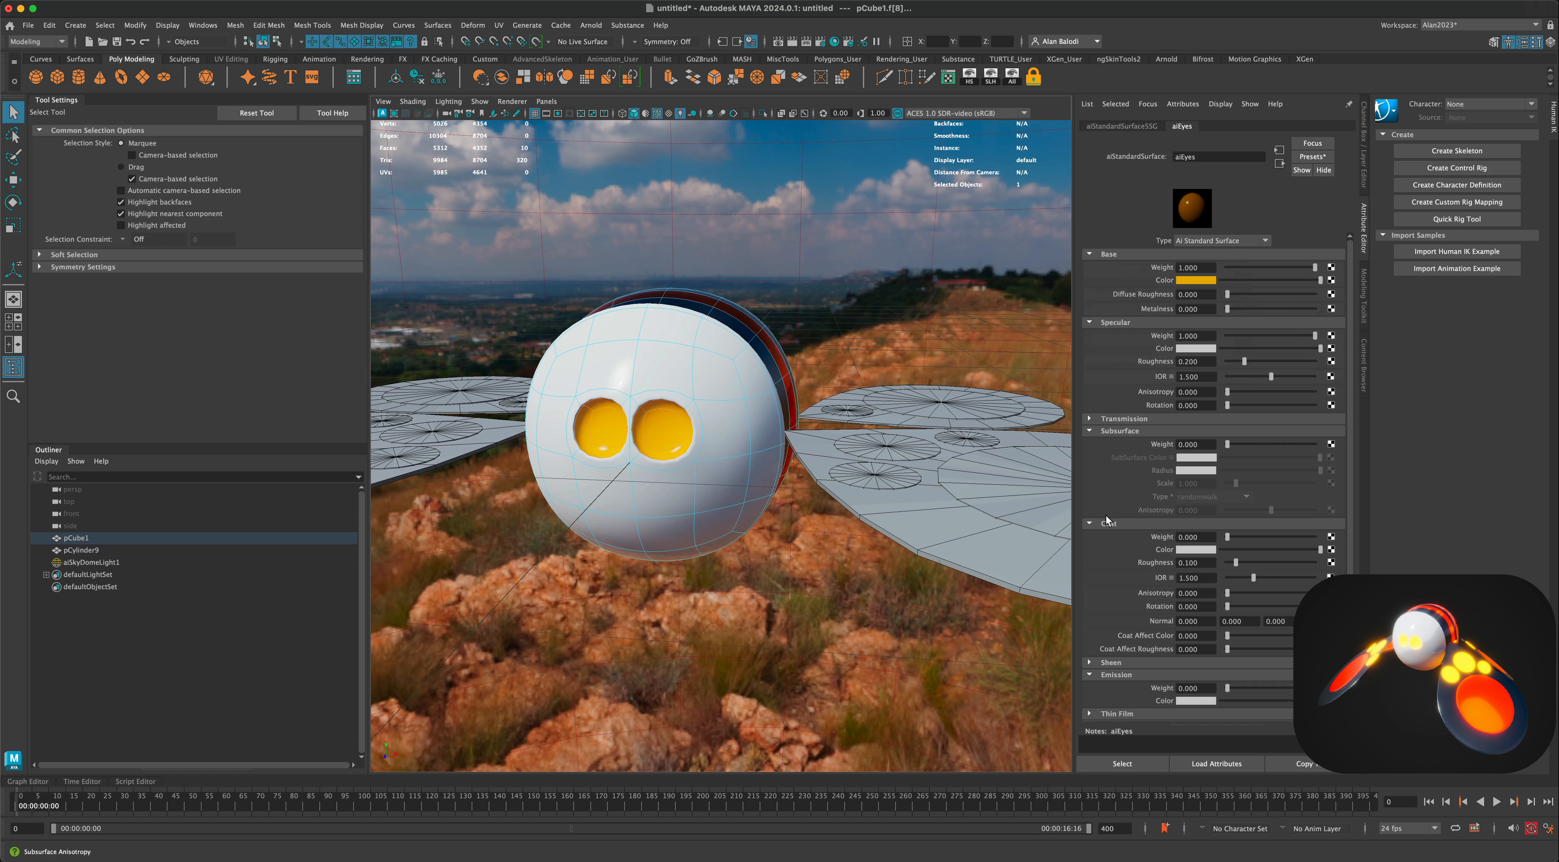
pyautogui.scroll(-3, 1136, 493)
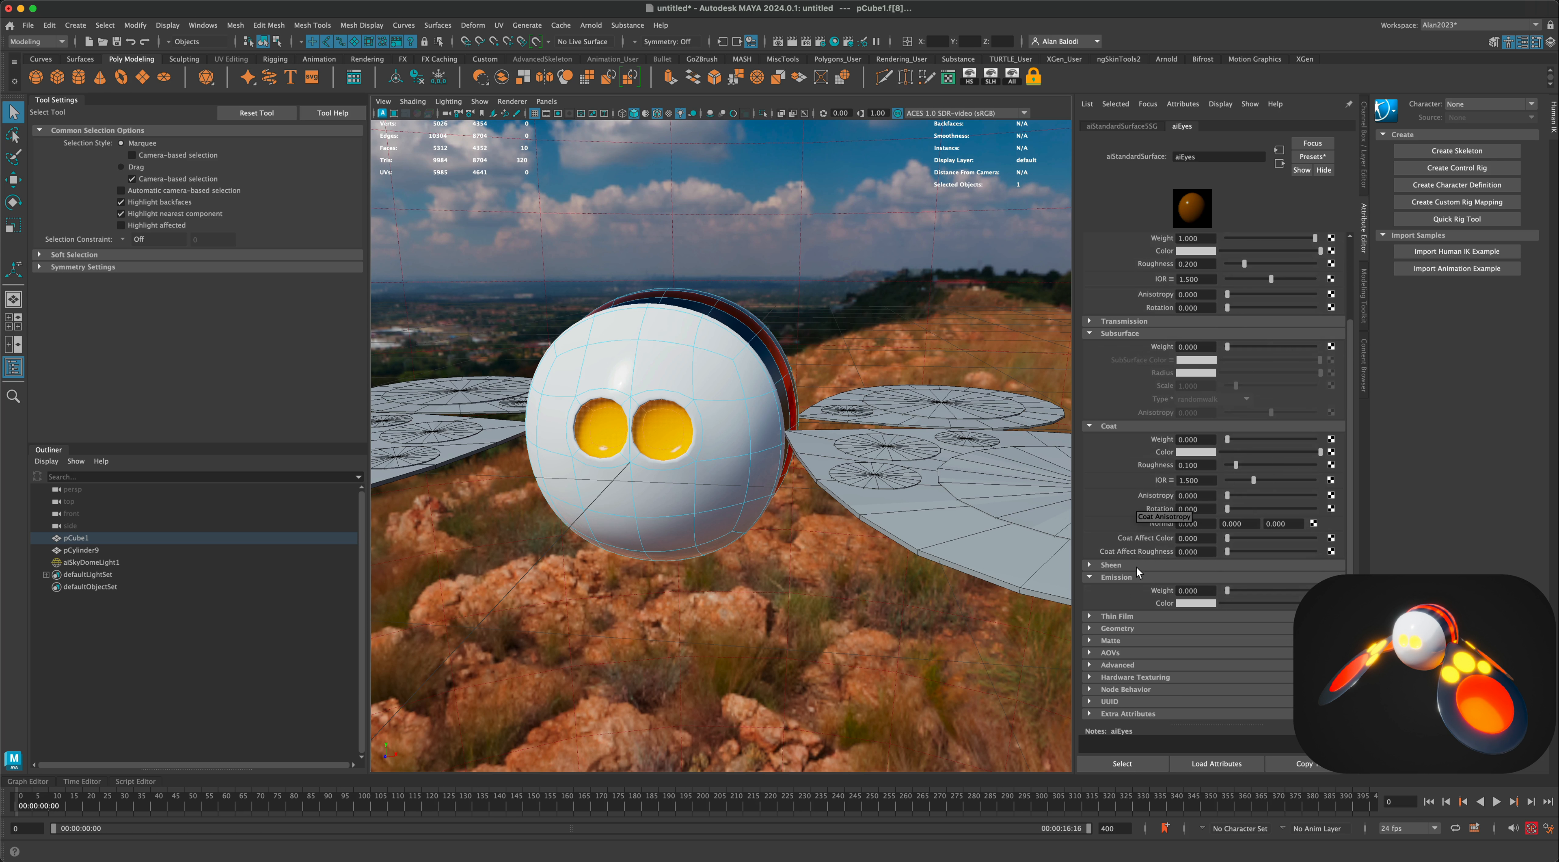
pyautogui.moveTo(1229, 590); pyautogui.dragTo(1320, 590)
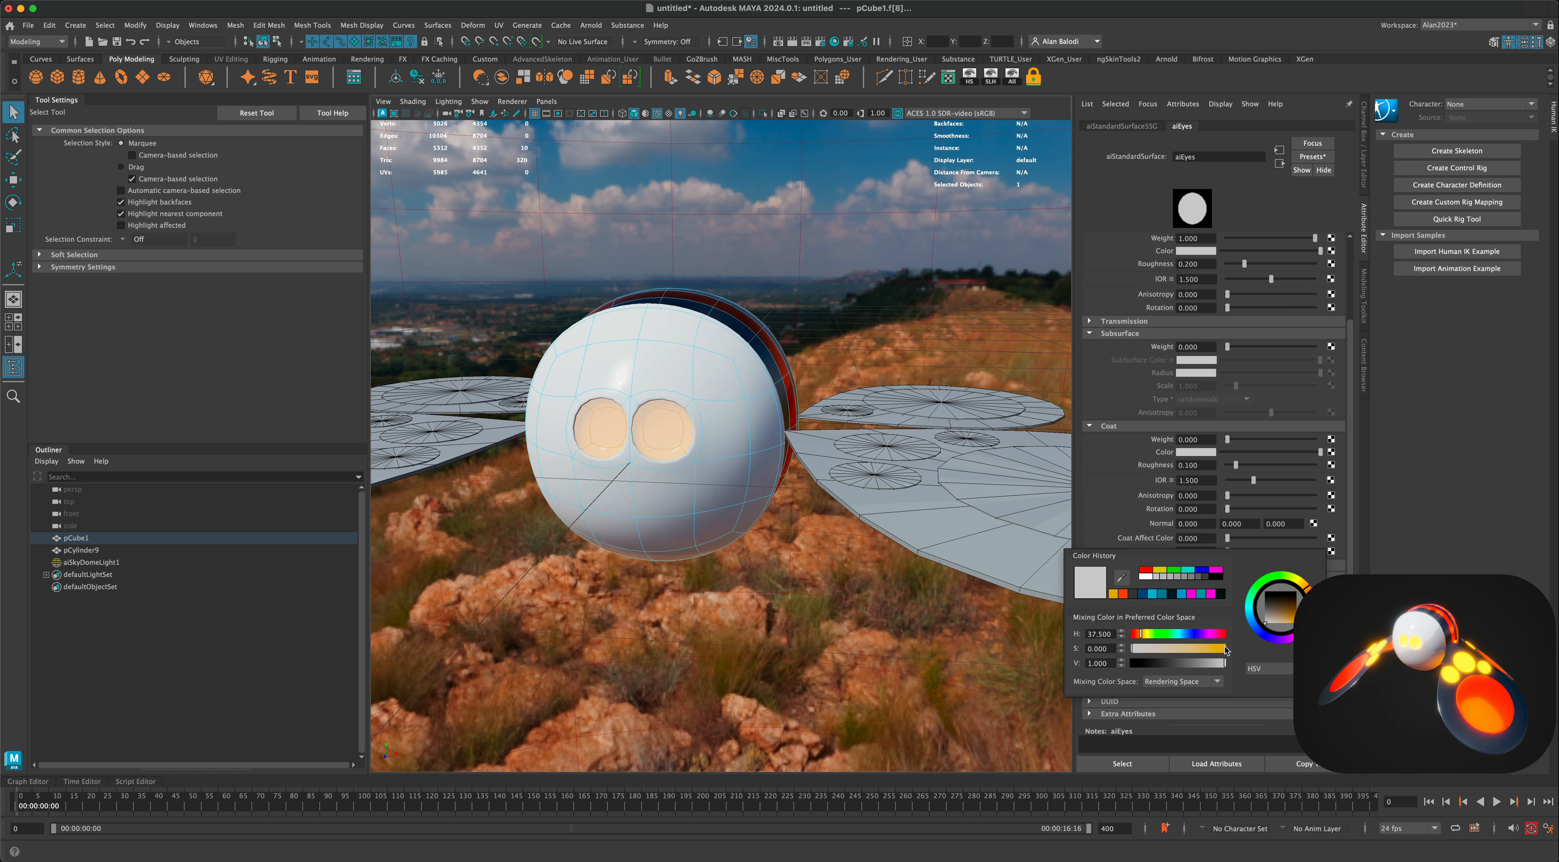
pyautogui.click(1296, 623)
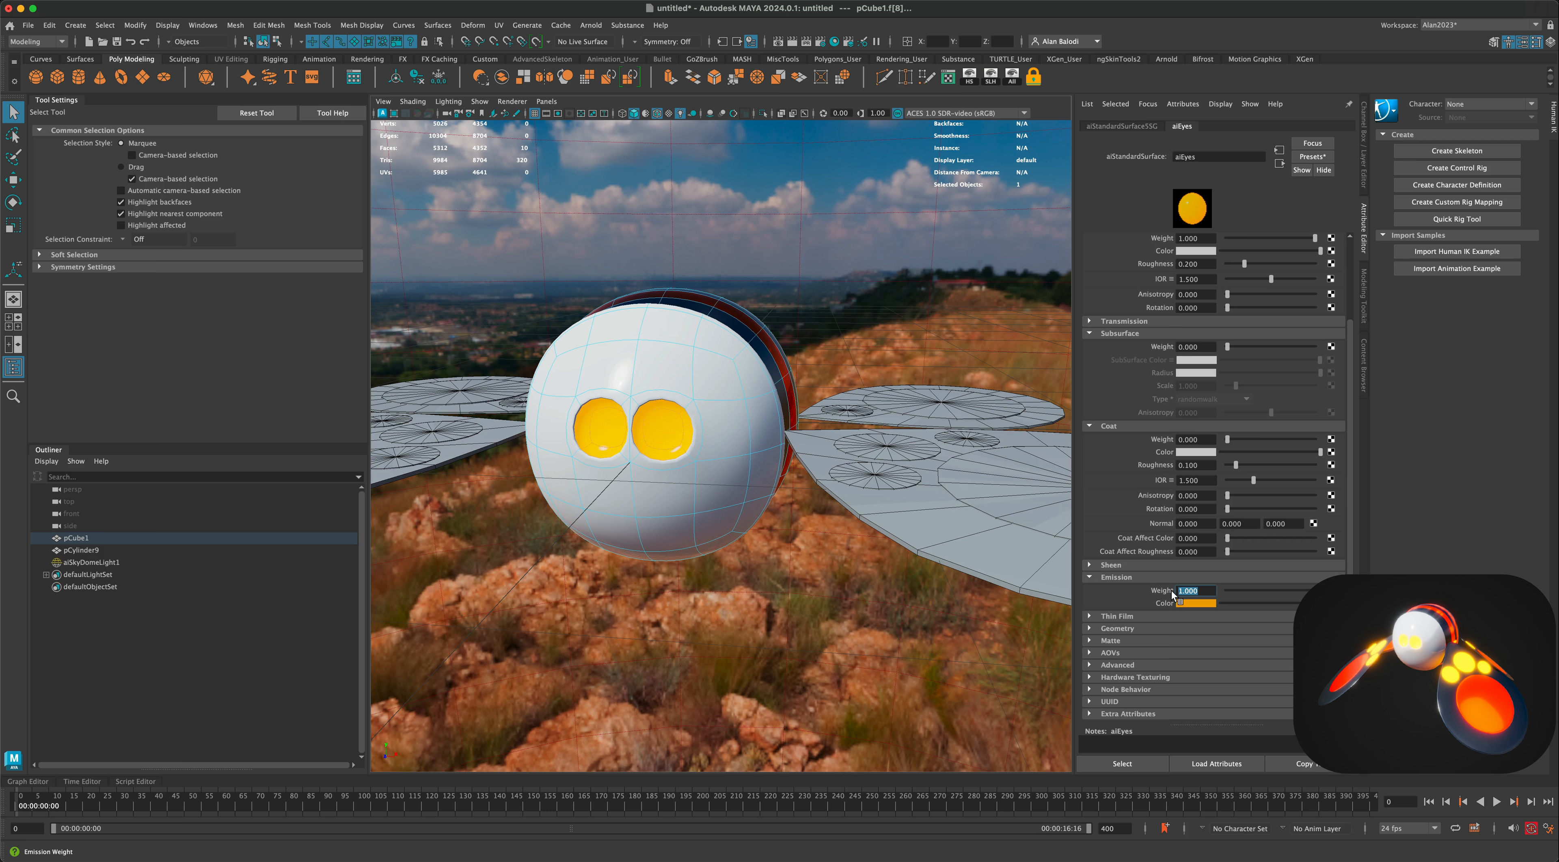
pyautogui.press('Return')
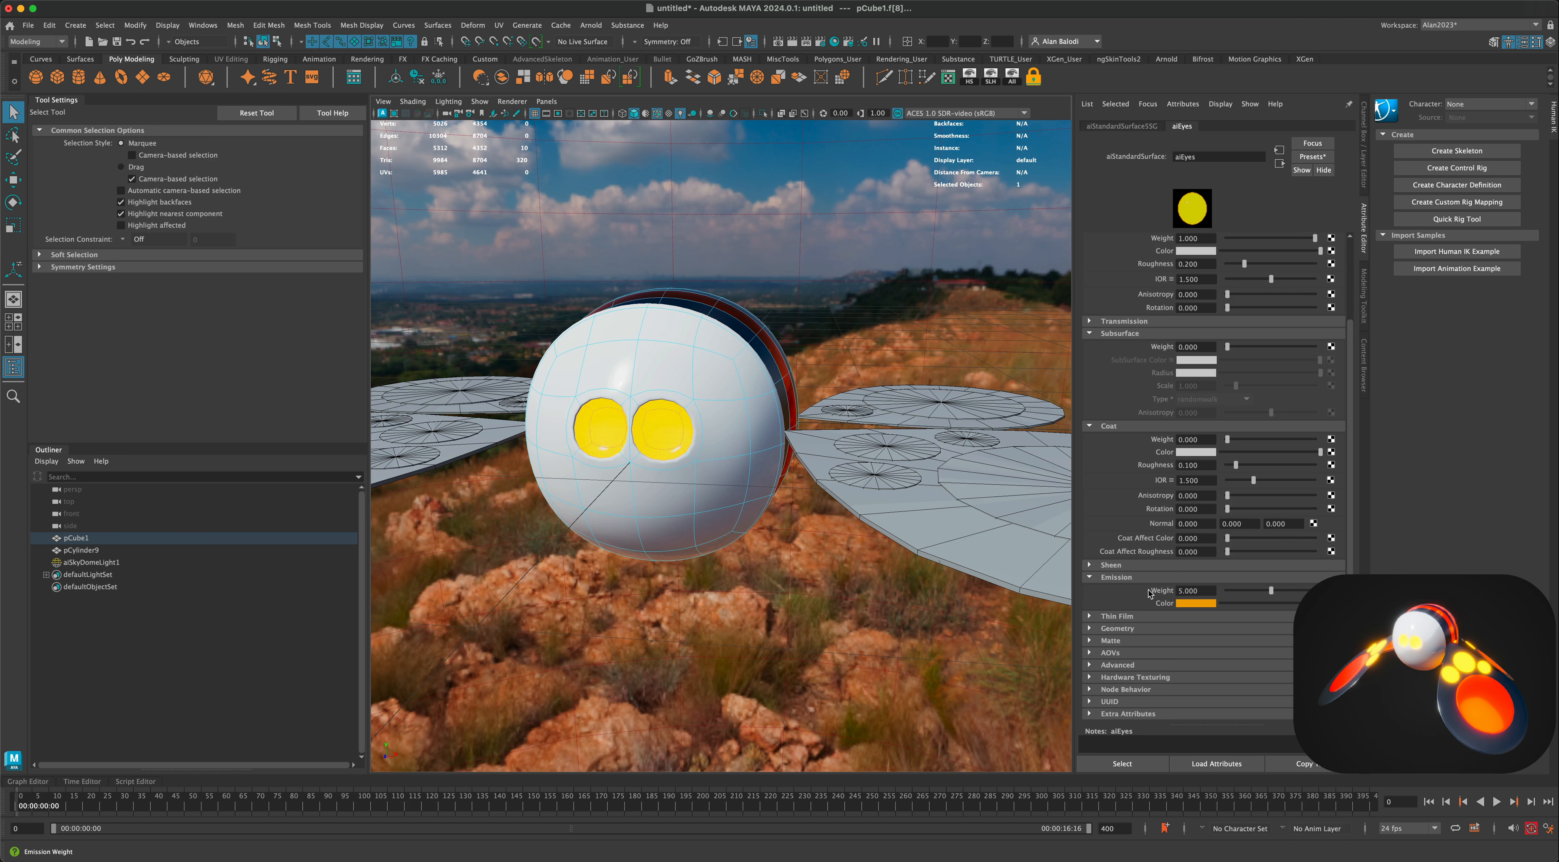
# Assign the existing aiEyes material to the thin face loop framing the black back panel of the body.
pyautogui.keyDown('alt'); pyautogui.moveTo(767, 511); pyautogui.dragTo(741, 475); pyautogui.keyUp('alt')
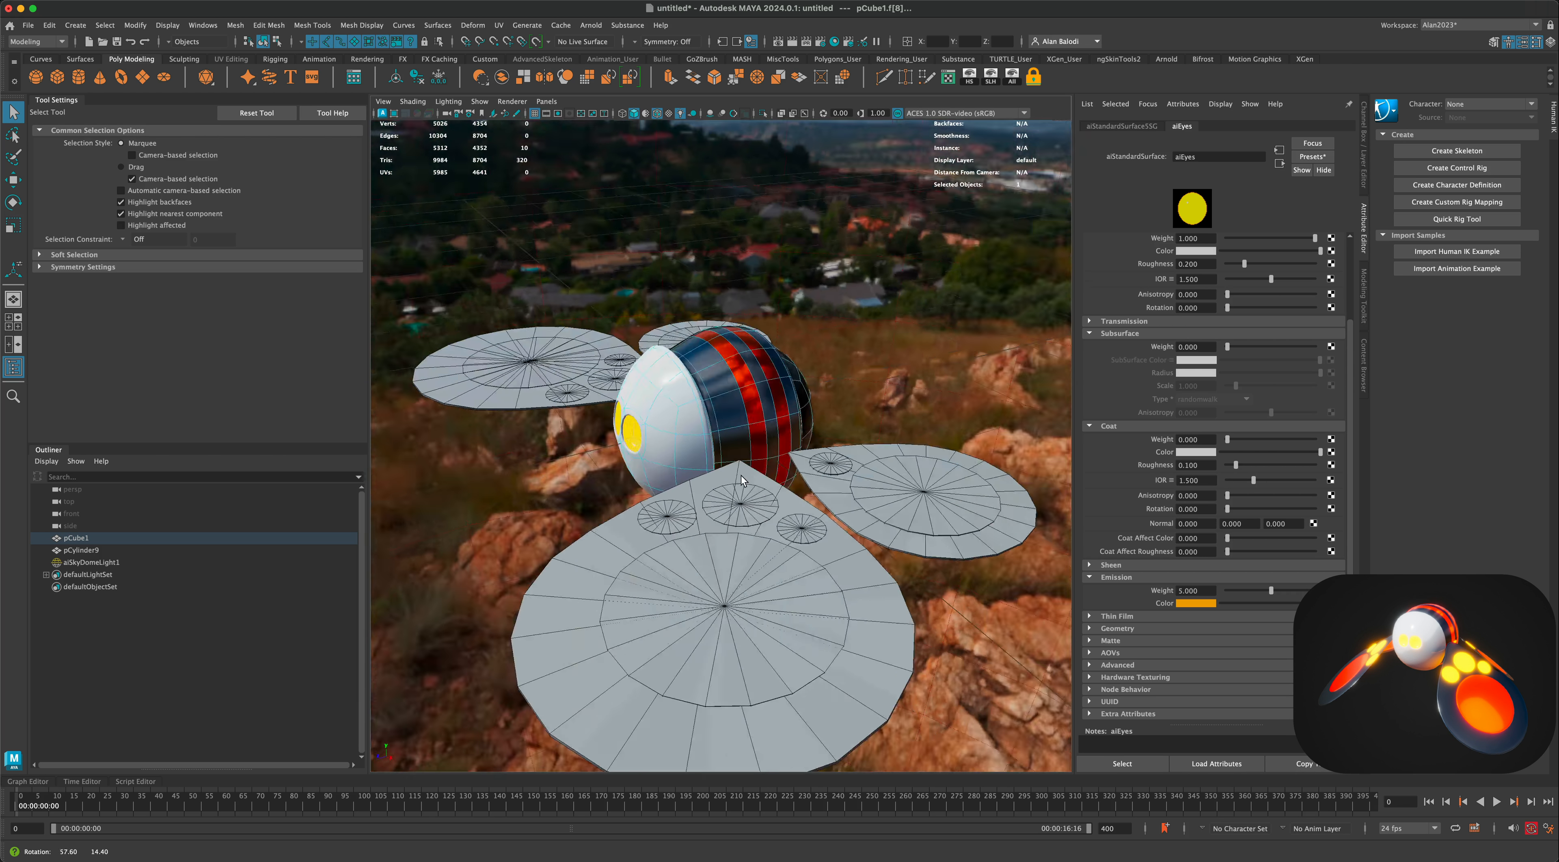
pyautogui.keyDown('alt'); pyautogui.moveTo(741, 475); pyautogui.dragTo(664, 461); pyautogui.keyUp('alt')
pyautogui.scroll(10, 649, 450)
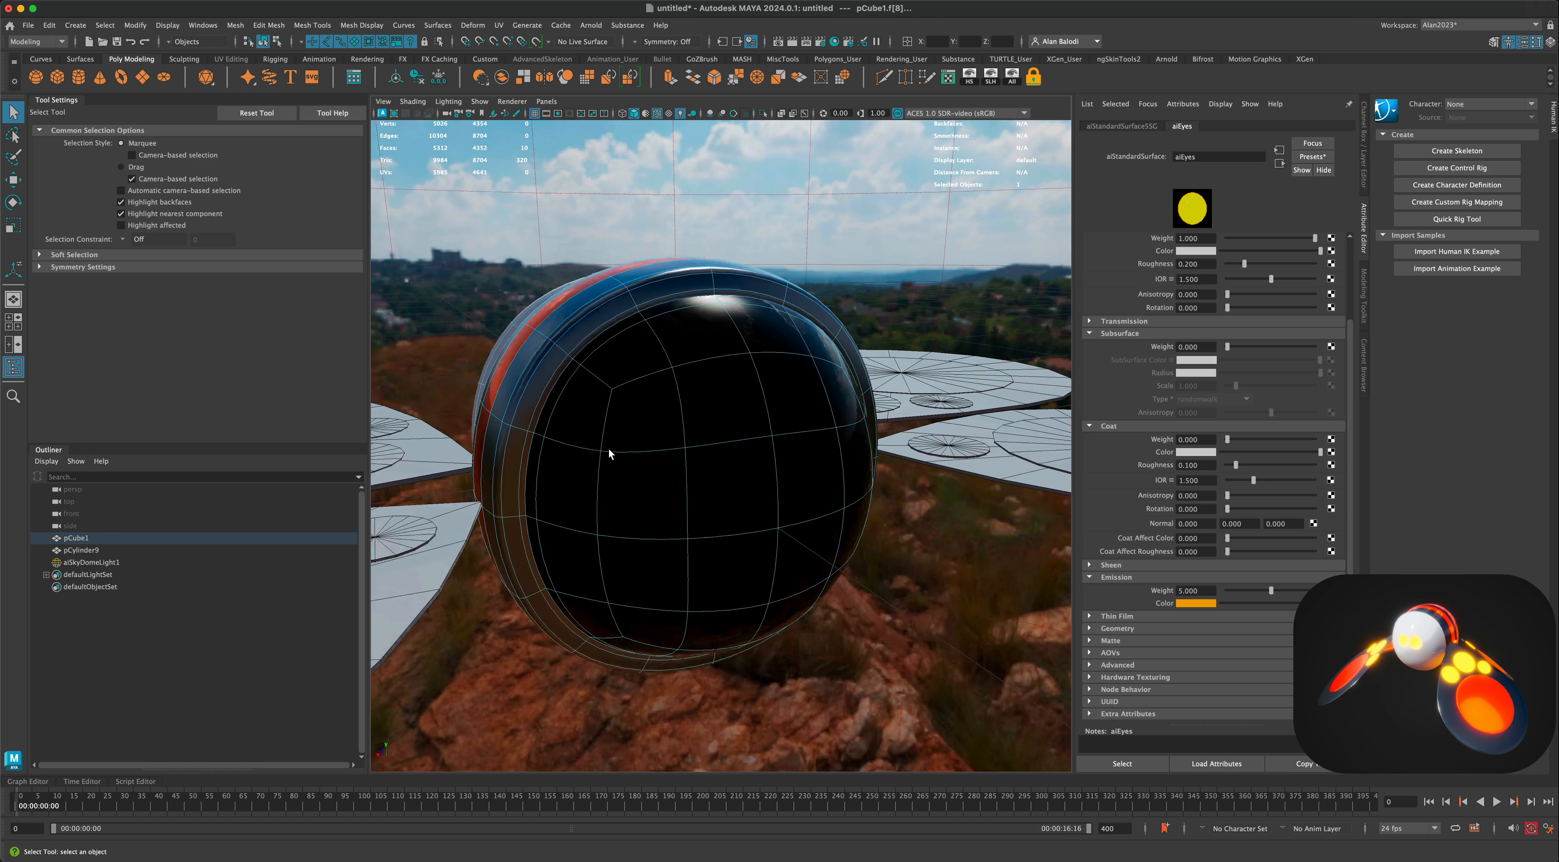
pyautogui.scroll(3, 583, 447)
pyautogui.moveTo(534, 408); pyautogui.dragTo(535, 467, button='right')
pyautogui.click(533, 439)
pyautogui.keyDown('shift'); pyautogui.doubleClick(541, 402); pyautogui.keyUp('shift')
pyautogui.scroll(-5, 540, 405)
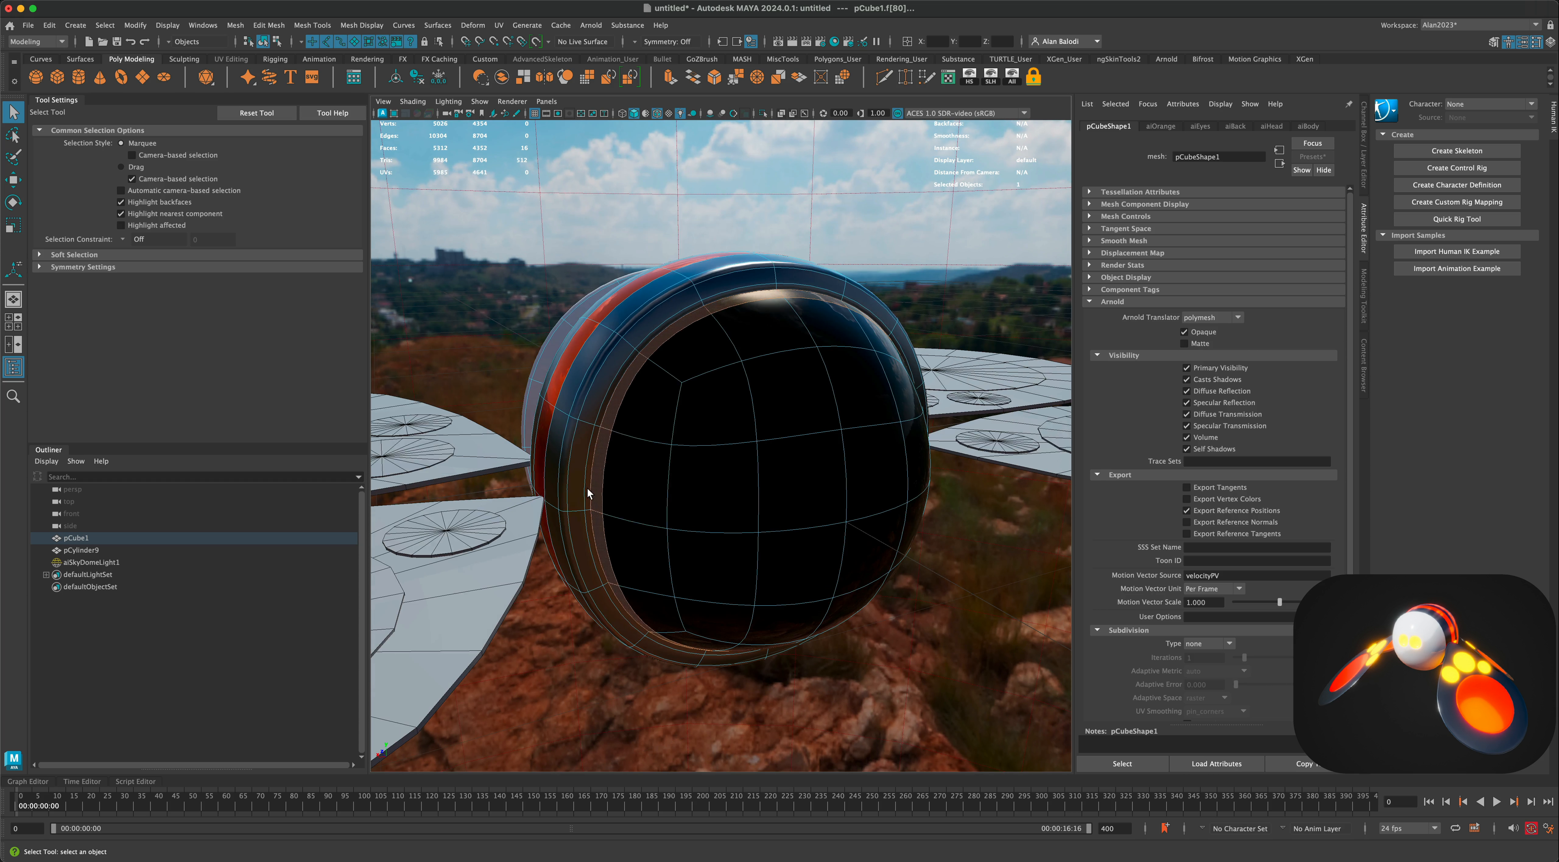
pyautogui.moveTo(660, 339); pyautogui.dragTo(761, 702, button='right')
pyautogui.moveTo(747, 416); pyautogui.dragTo(730, 493, button='right')
pyautogui.click(984, 298)
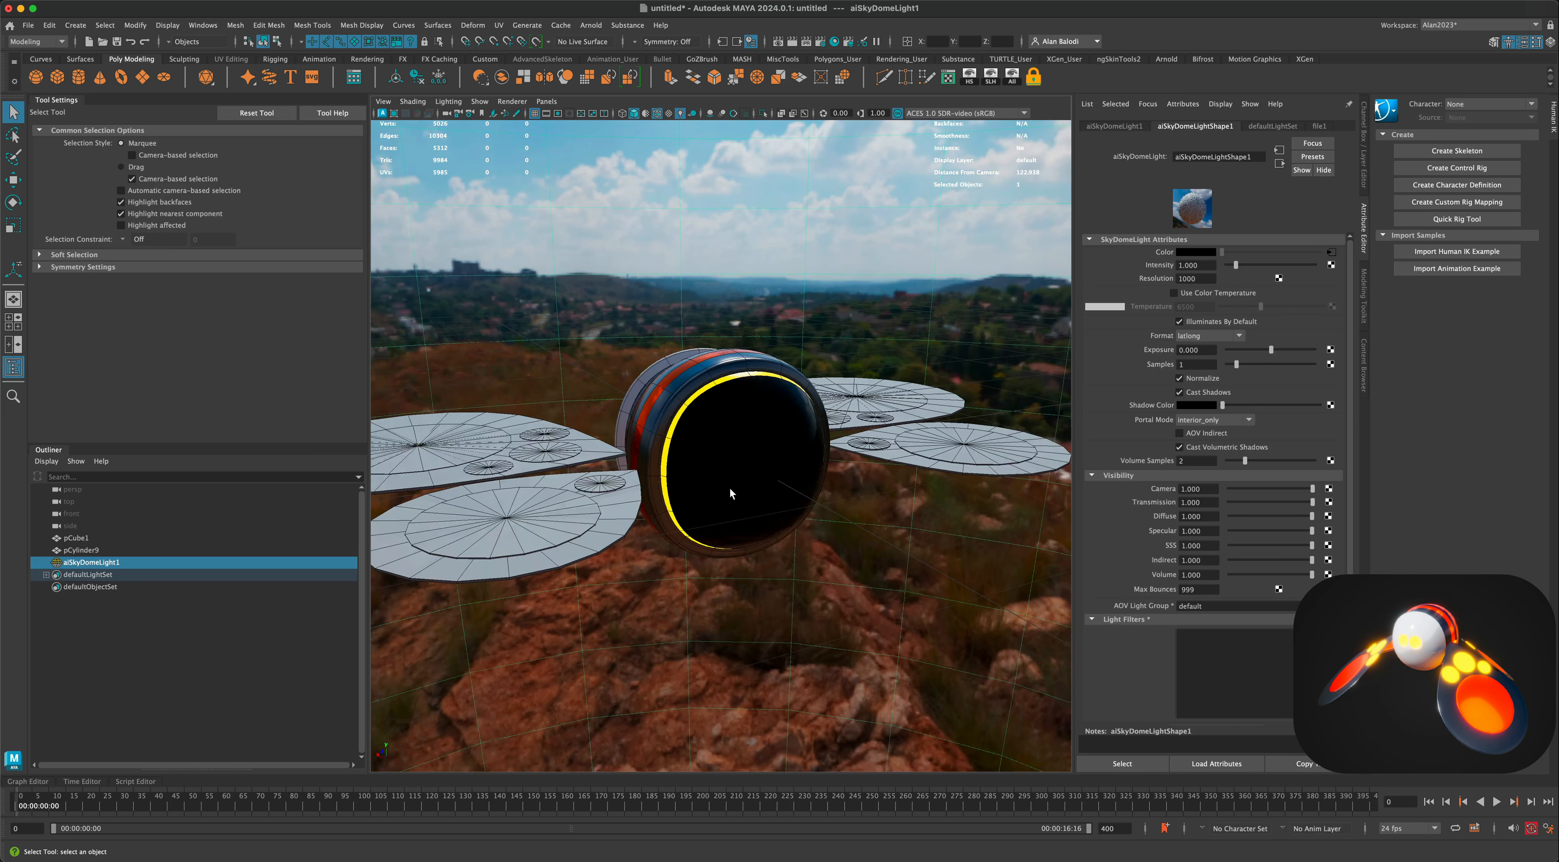
# Assign the existing aiBody material to the whole wing mesh, pCylinder9.
pyautogui.keyDown('alt'); pyautogui.moveTo(729, 492); pyautogui.dragTo(756, 366); pyautogui.keyUp('alt')
pyautogui.scroll(3, 664, 501)
pyautogui.click(768, 483)
pyautogui.press('f')
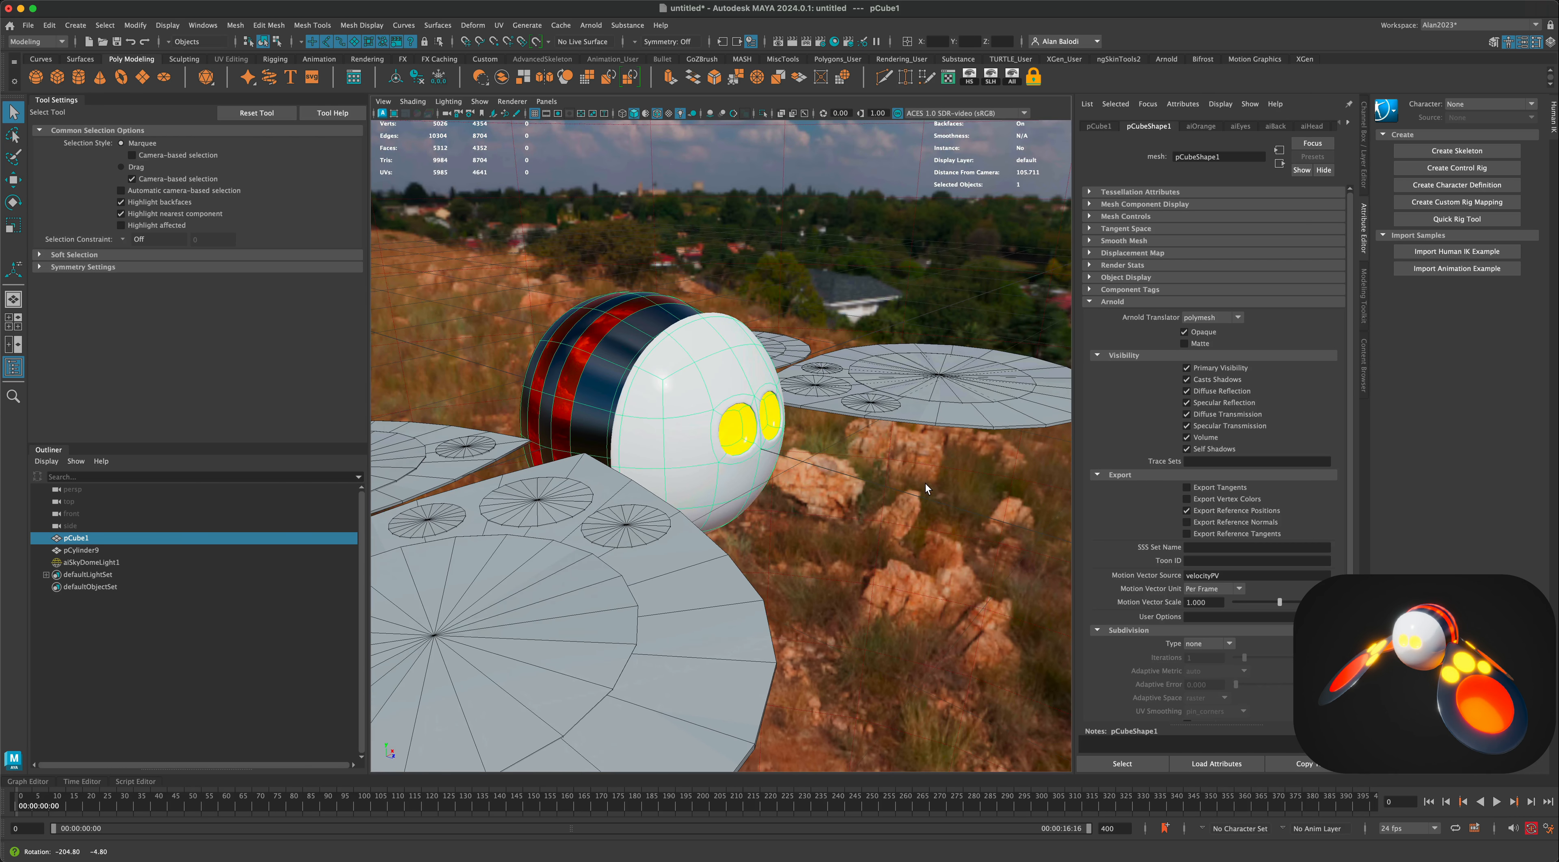
pyautogui.scroll(-4, 865, 487)
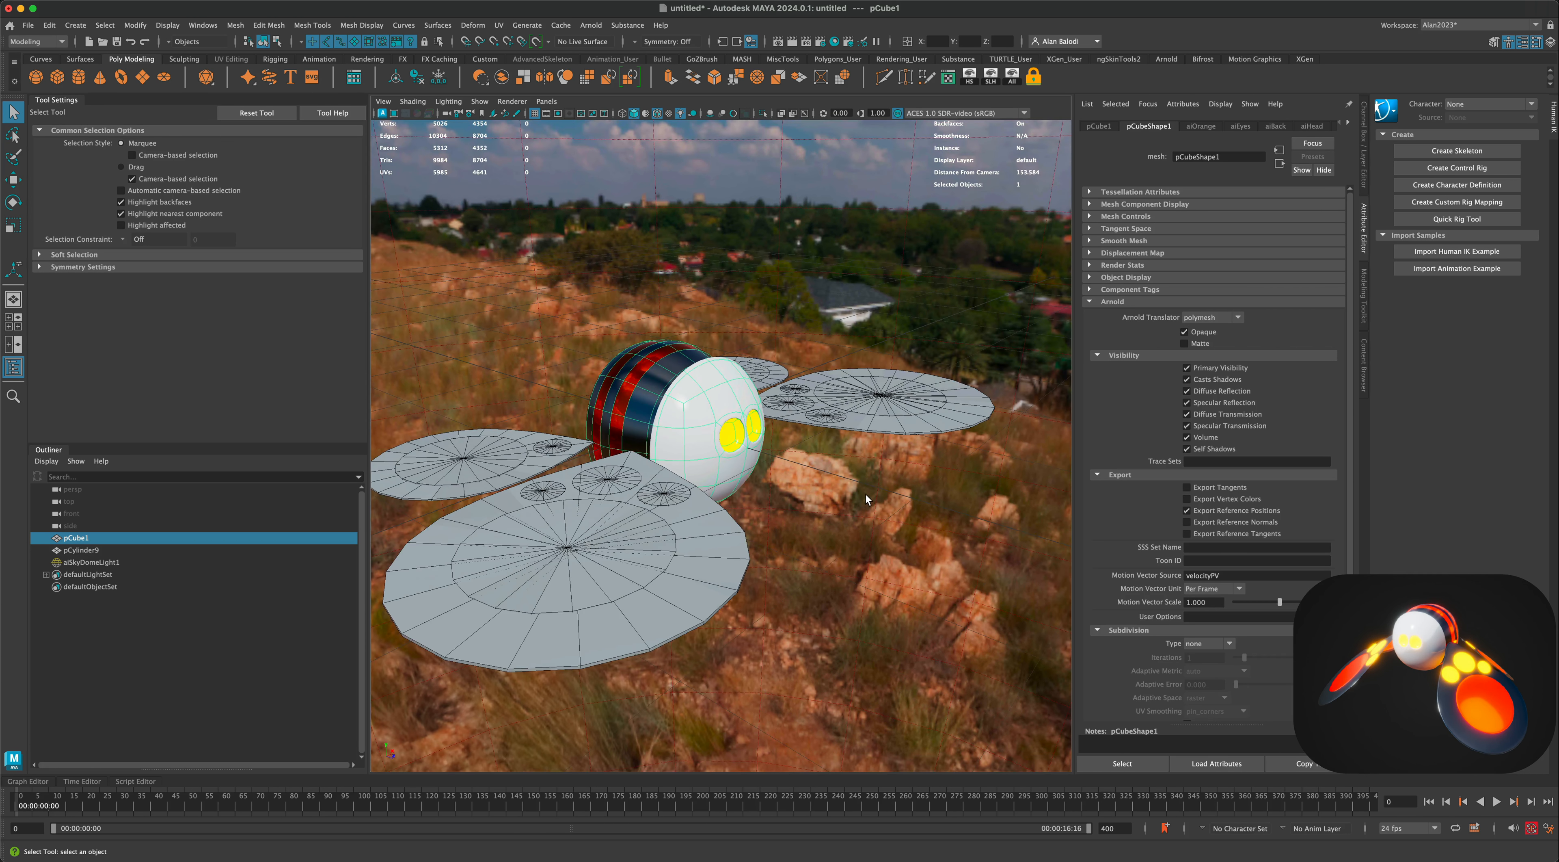
pyautogui.keyDown('alt'); pyautogui.moveTo(868, 493); pyautogui.dragTo(857, 490); pyautogui.keyUp('alt')
pyautogui.click(857, 490)
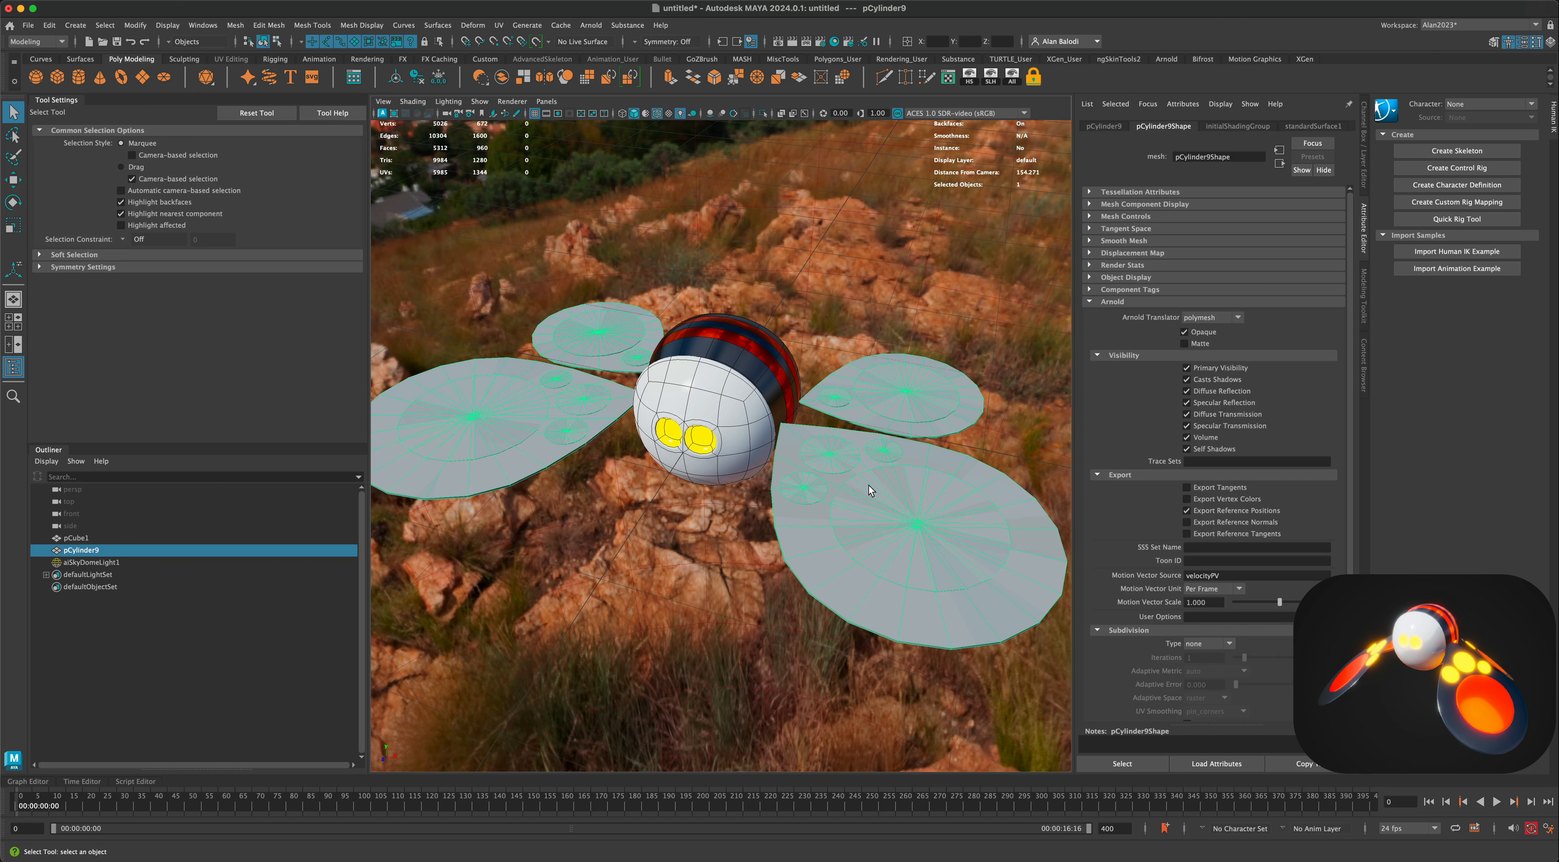
pyautogui.moveTo(869, 485); pyautogui.dragTo(973, 752, button='right')
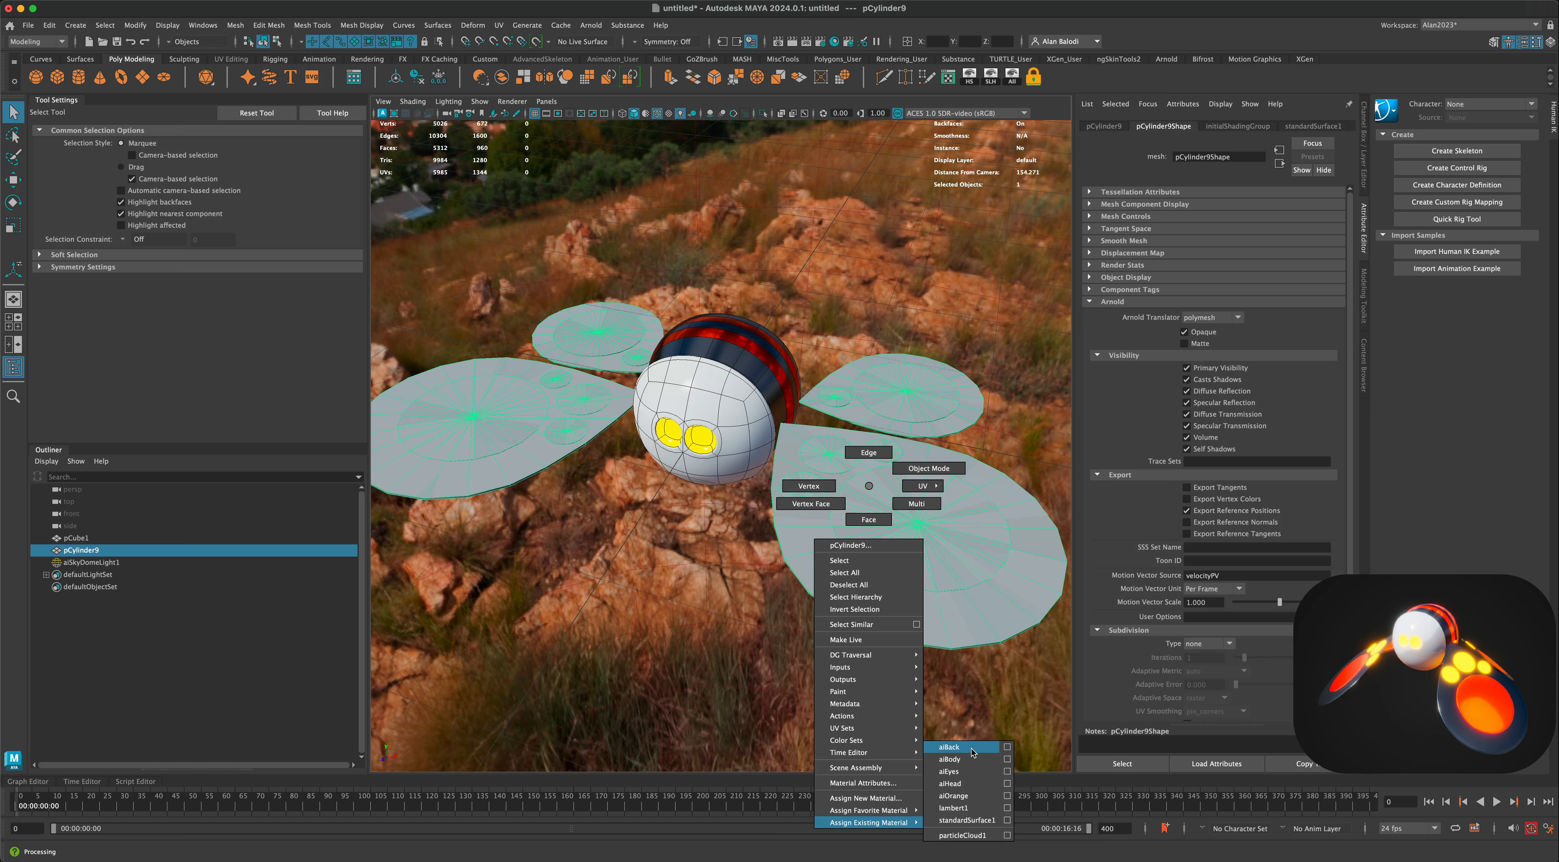
pyautogui.moveTo(973, 752); pyautogui.dragTo(972, 761, button='right')
# Select the large inner disc faces on all four wings and assign them the existing aiOrange material.
pyautogui.keyDown('alt'); pyautogui.moveTo(933, 666); pyautogui.dragTo(882, 609); pyautogui.keyUp('alt')
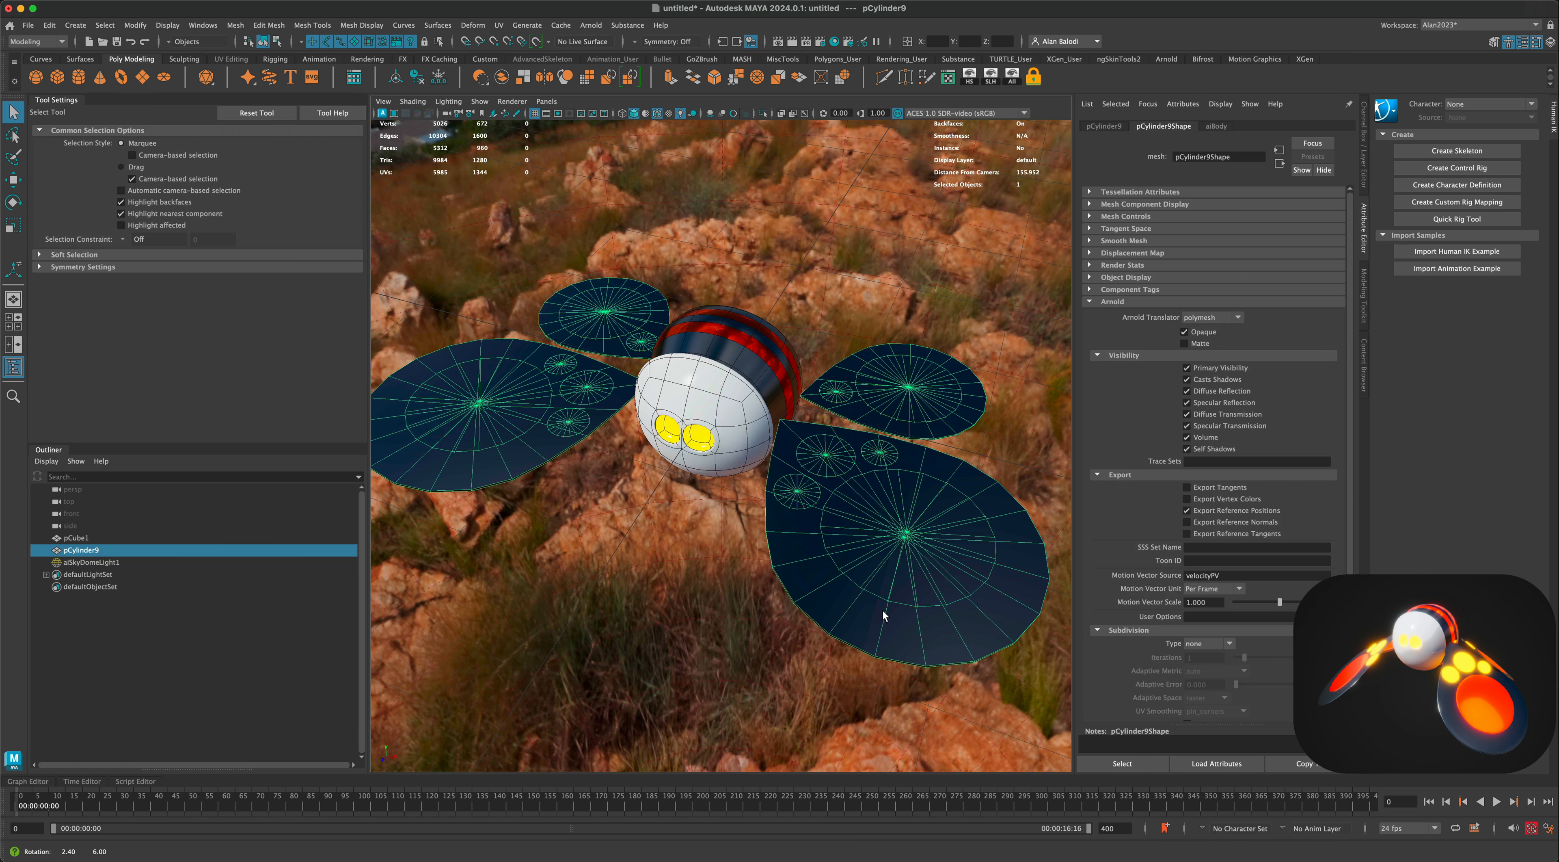
pyautogui.moveTo(912, 497); pyautogui.dragTo(912, 532, button='right')
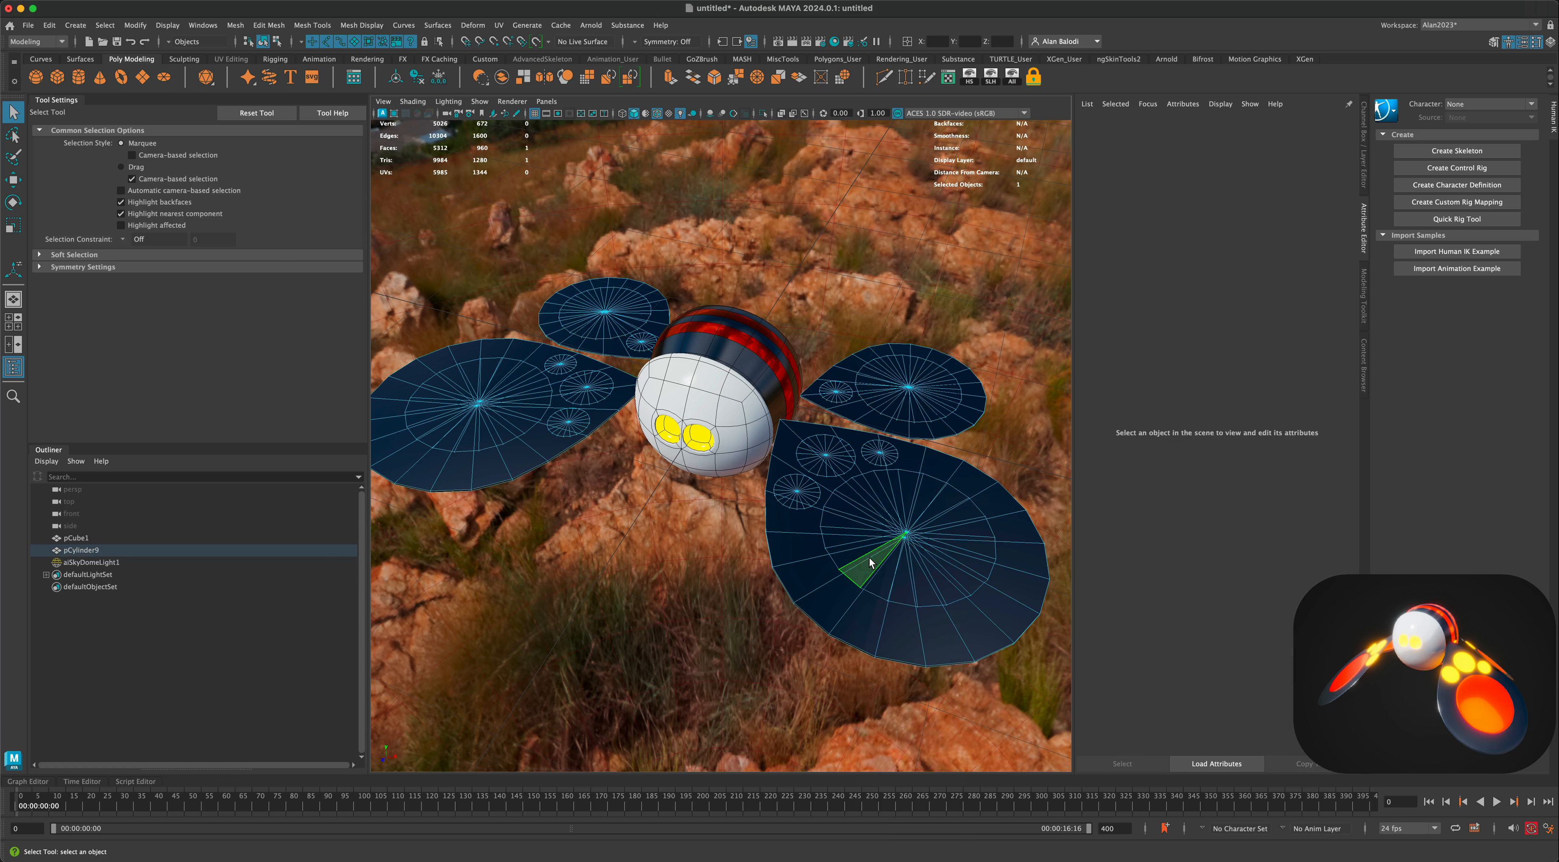
pyautogui.keyDown('shift'); pyautogui.doubleClick(490, 415); pyautogui.keyUp('shift')
pyautogui.keyDown('shift'); pyautogui.doubleClick(600, 321); pyautogui.keyUp('shift')
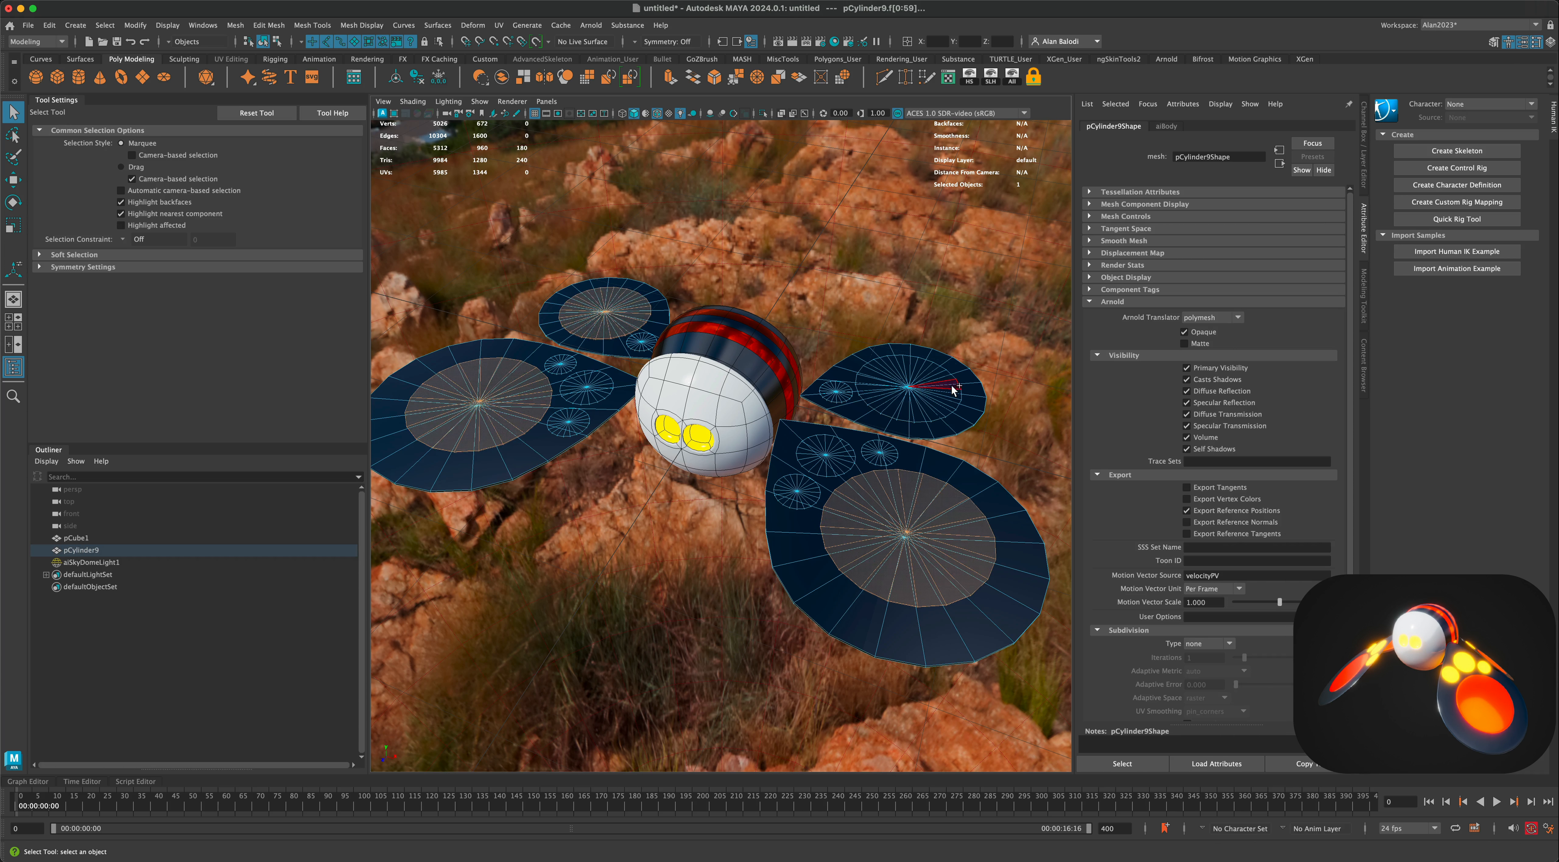
pyautogui.keyDown('shift'); pyautogui.doubleClick(937, 404); pyautogui.keyUp('shift')
pyautogui.moveTo(933, 413); pyautogui.dragTo(1031, 796, button='right')
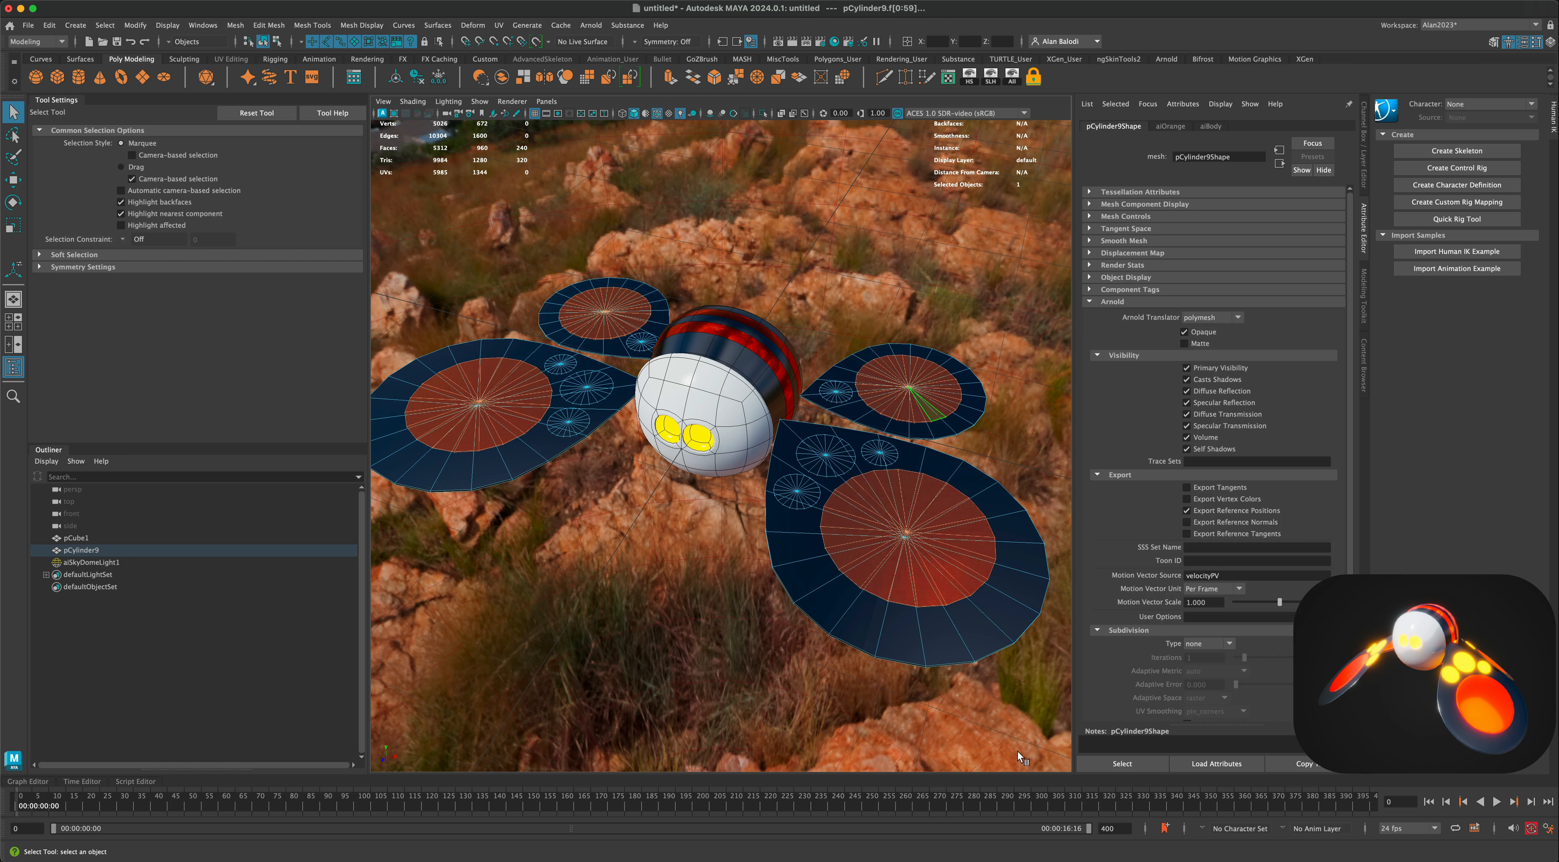
# Select the faces of all eight small circles on the wings, assign them the existing aiEyes material, and return to object mode.
pyautogui.doubleClick(804, 493)
pyautogui.keyDown('shift'); pyautogui.doubleClick(817, 465); pyautogui.keyUp('shift')
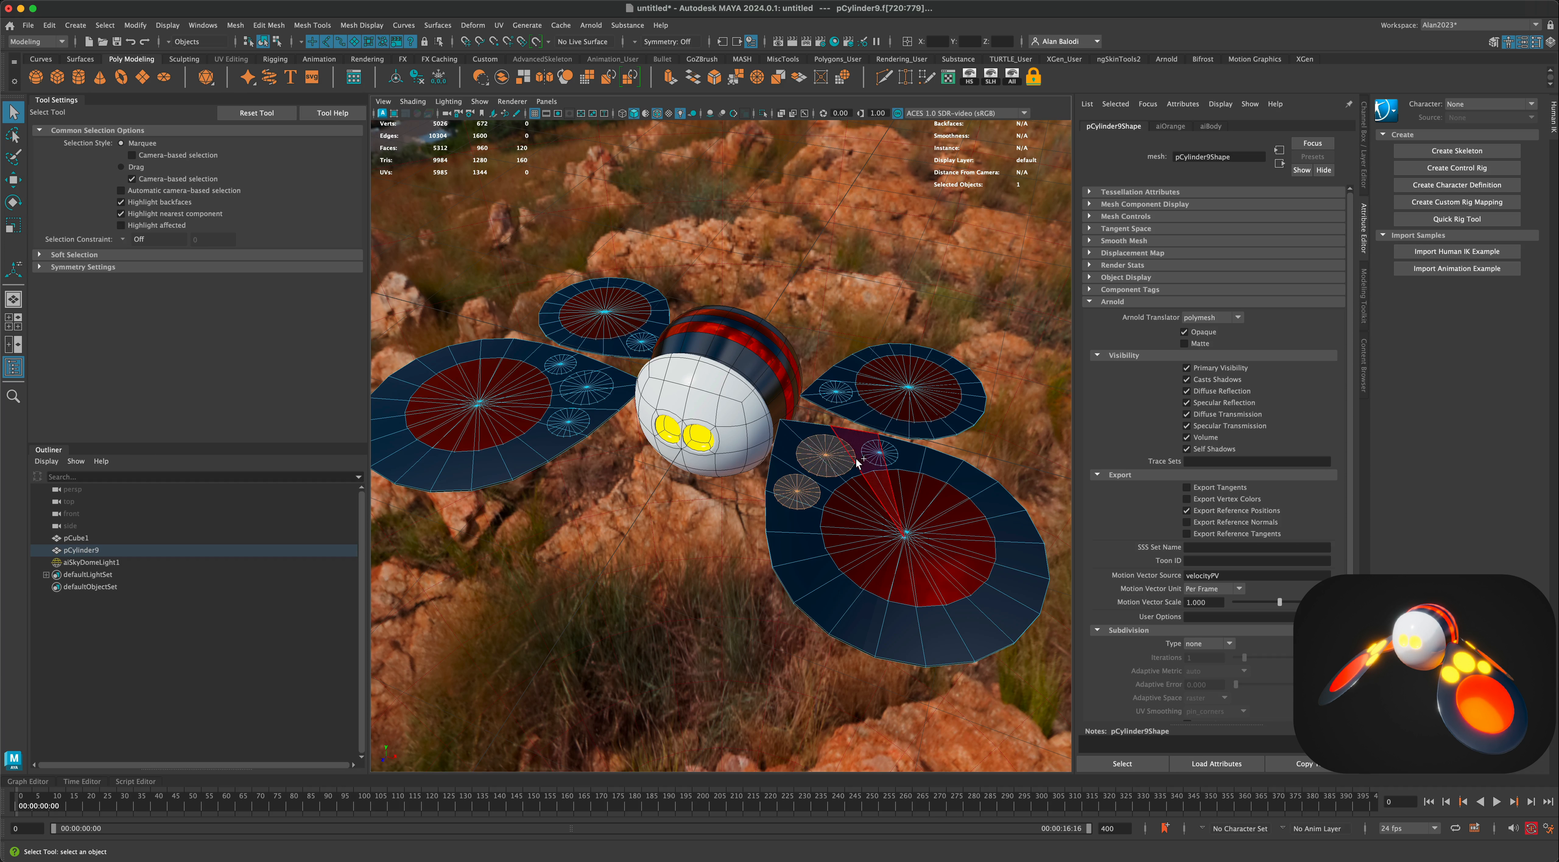
pyautogui.keyDown('shift'); pyautogui.doubleClick(879, 454); pyautogui.keyUp('shift')
pyautogui.keyDown('shift'); pyautogui.doubleClick(839, 397); pyautogui.keyUp('shift')
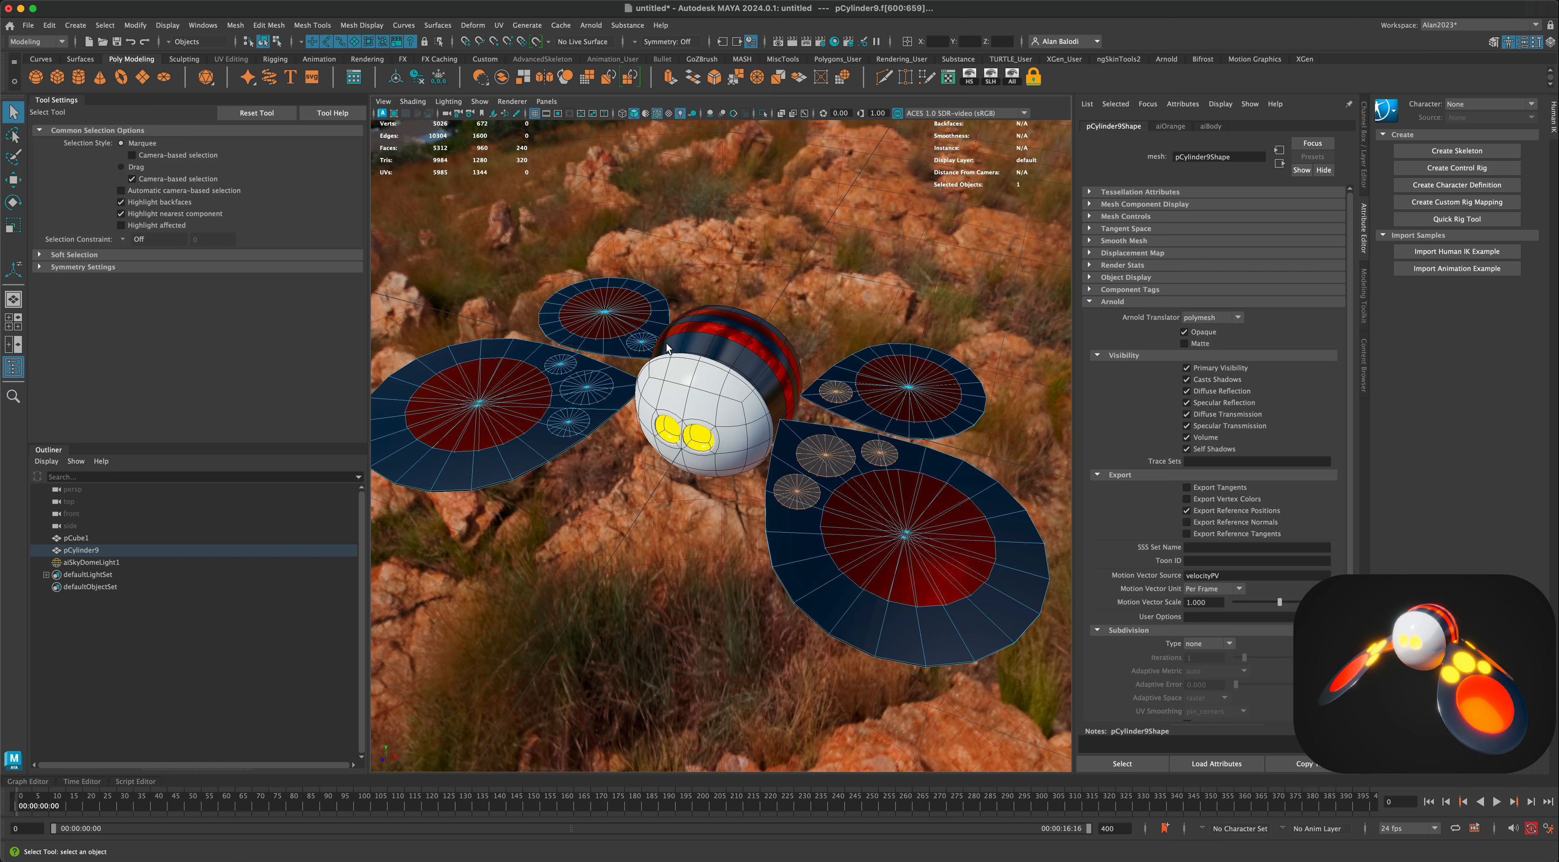
pyautogui.keyDown('shift'); pyautogui.doubleClick(643, 340); pyautogui.keyUp('shift')
pyautogui.keyDown('shift'); pyautogui.doubleClick(567, 360); pyautogui.keyUp('shift')
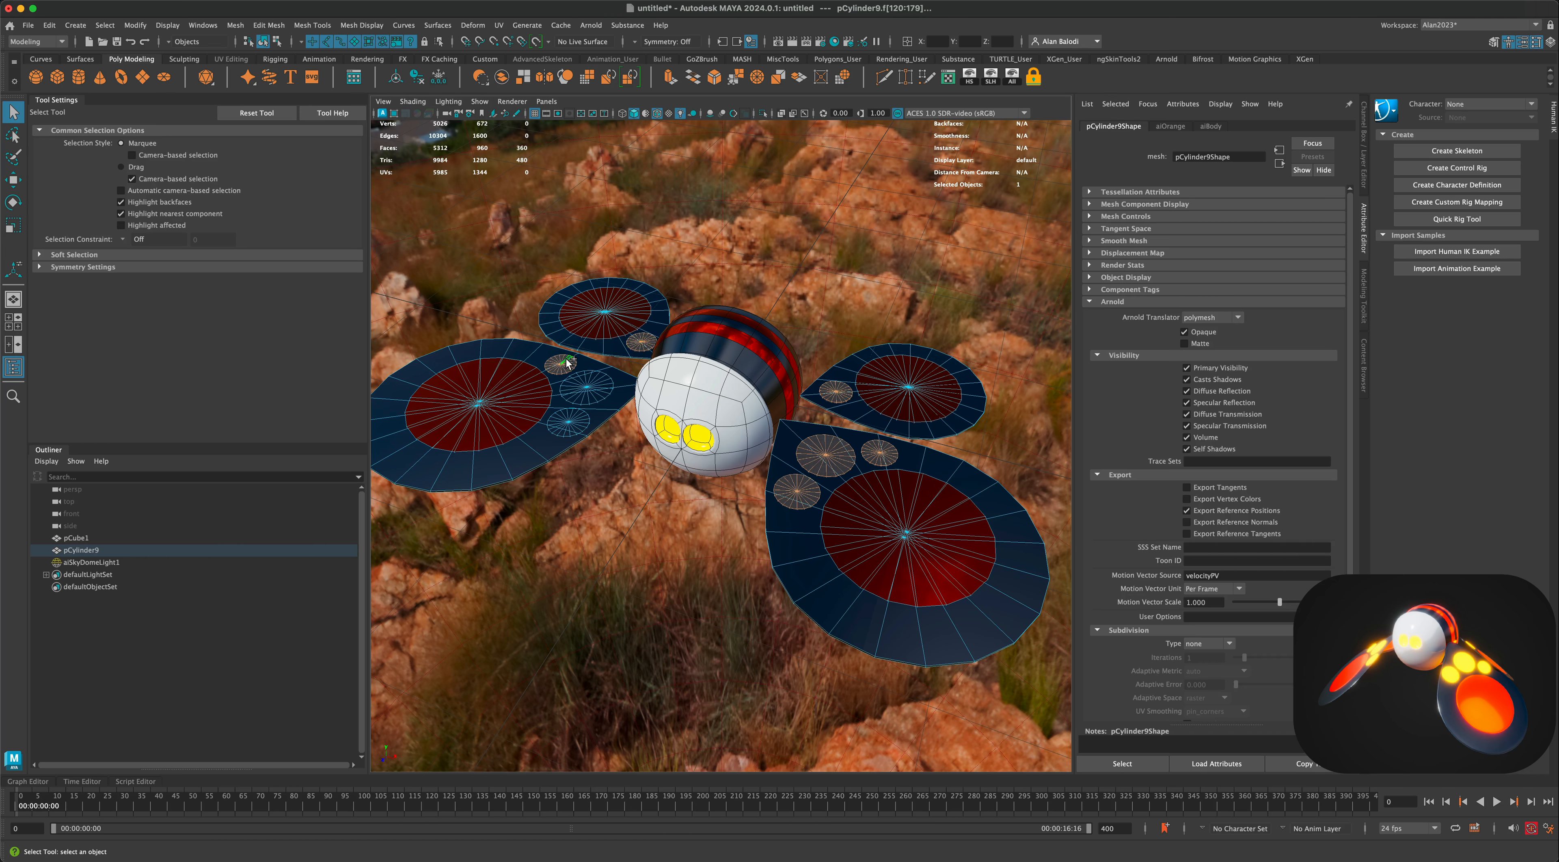
pyautogui.keyDown('shift'); pyautogui.doubleClick(588, 390); pyautogui.keyUp('shift')
pyautogui.keyDown('shift'); pyautogui.doubleClick(568, 423); pyautogui.keyUp('shift')
pyautogui.rightClick(835, 455)
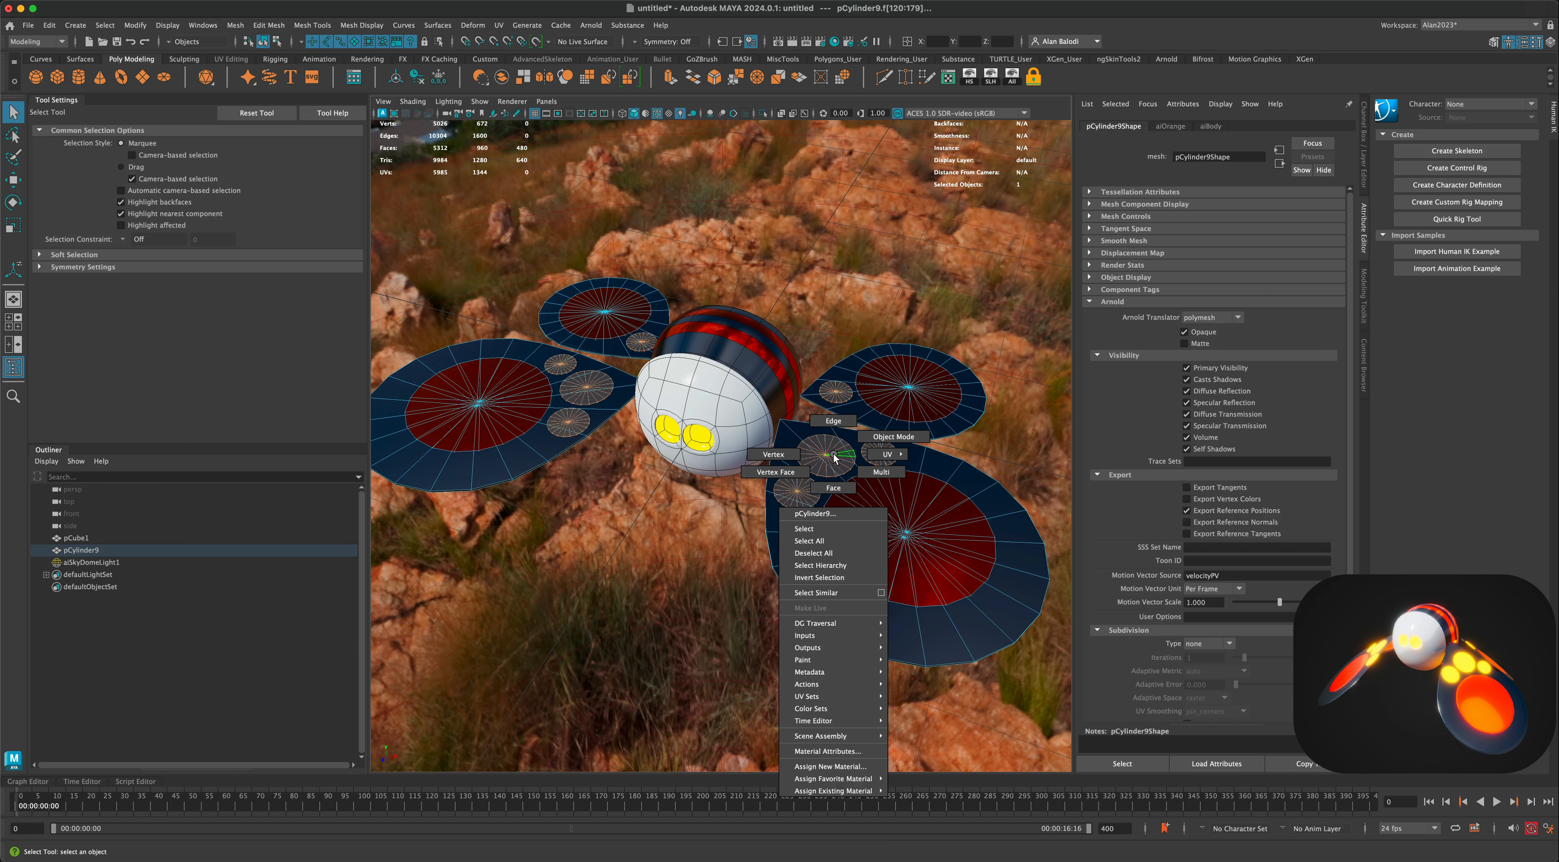
pyautogui.moveTo(858, 789)
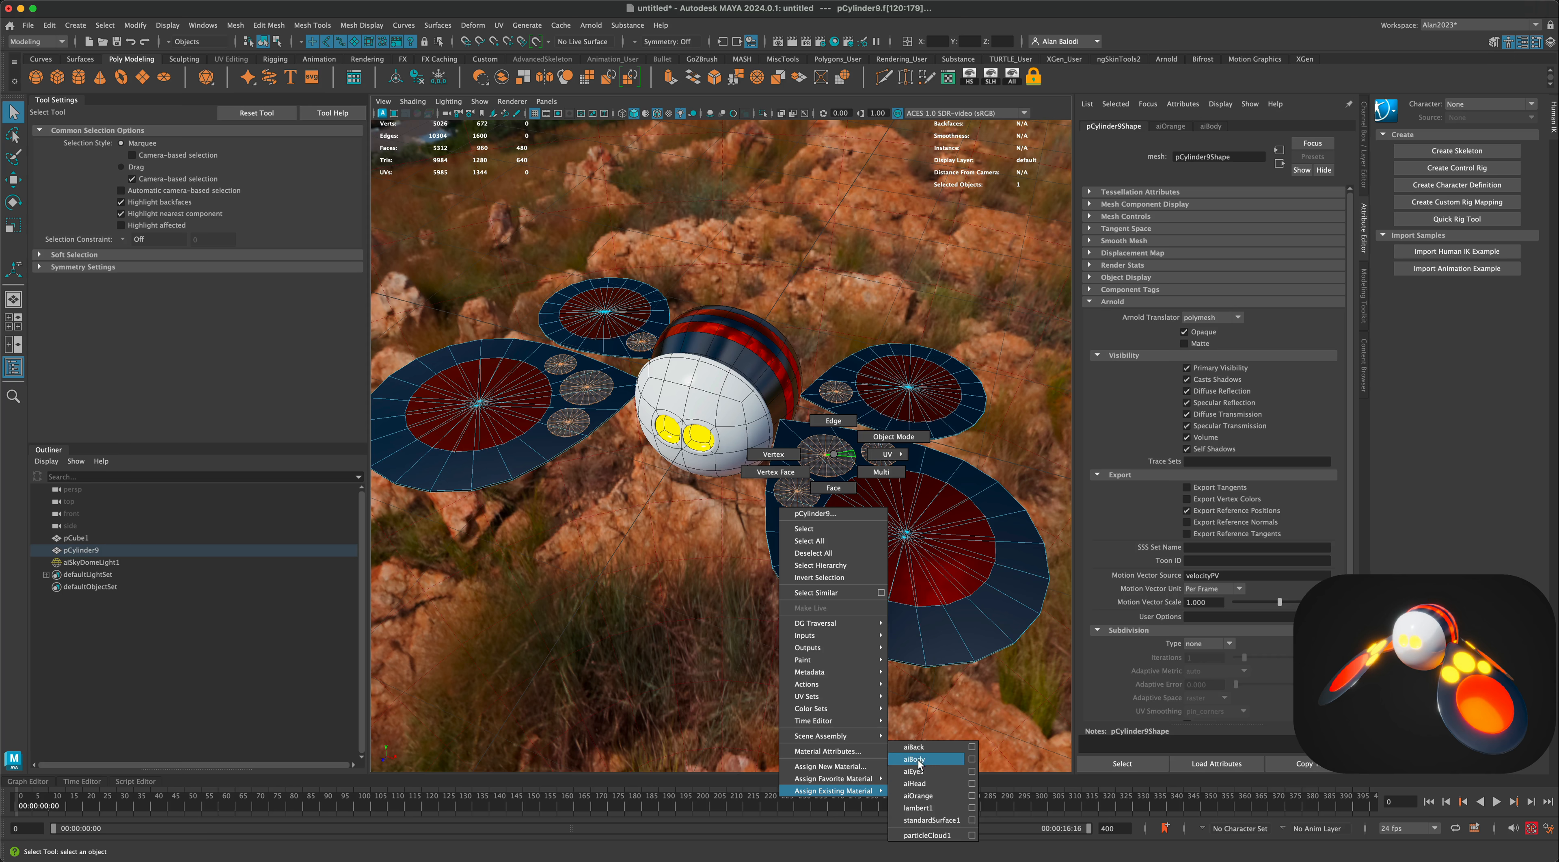
pyautogui.click(936, 772)
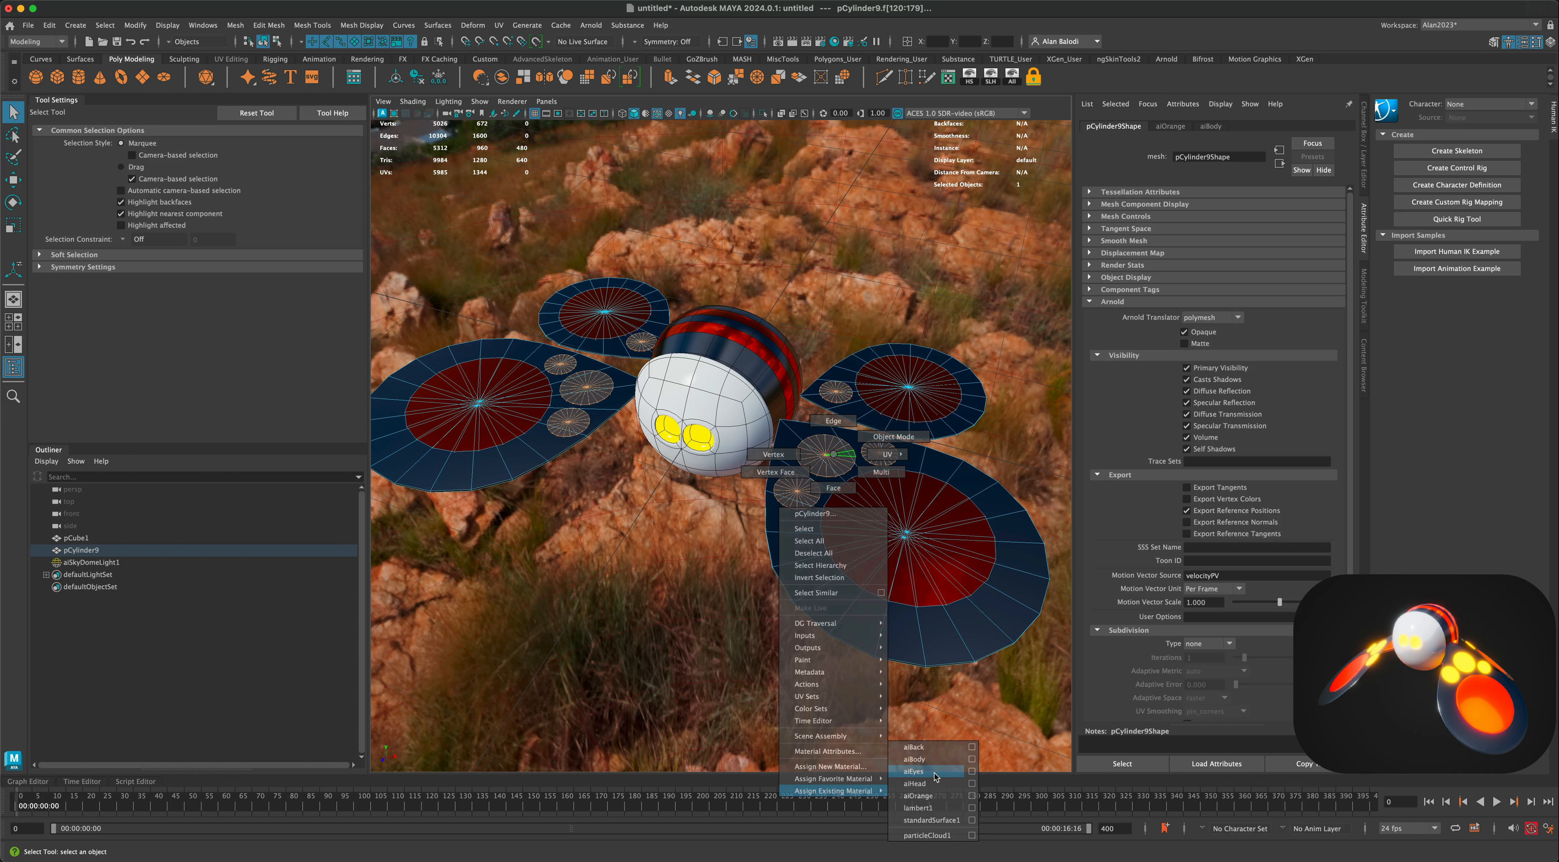
pyautogui.moveTo(881, 453); pyautogui.dragTo(917, 446, button='right')
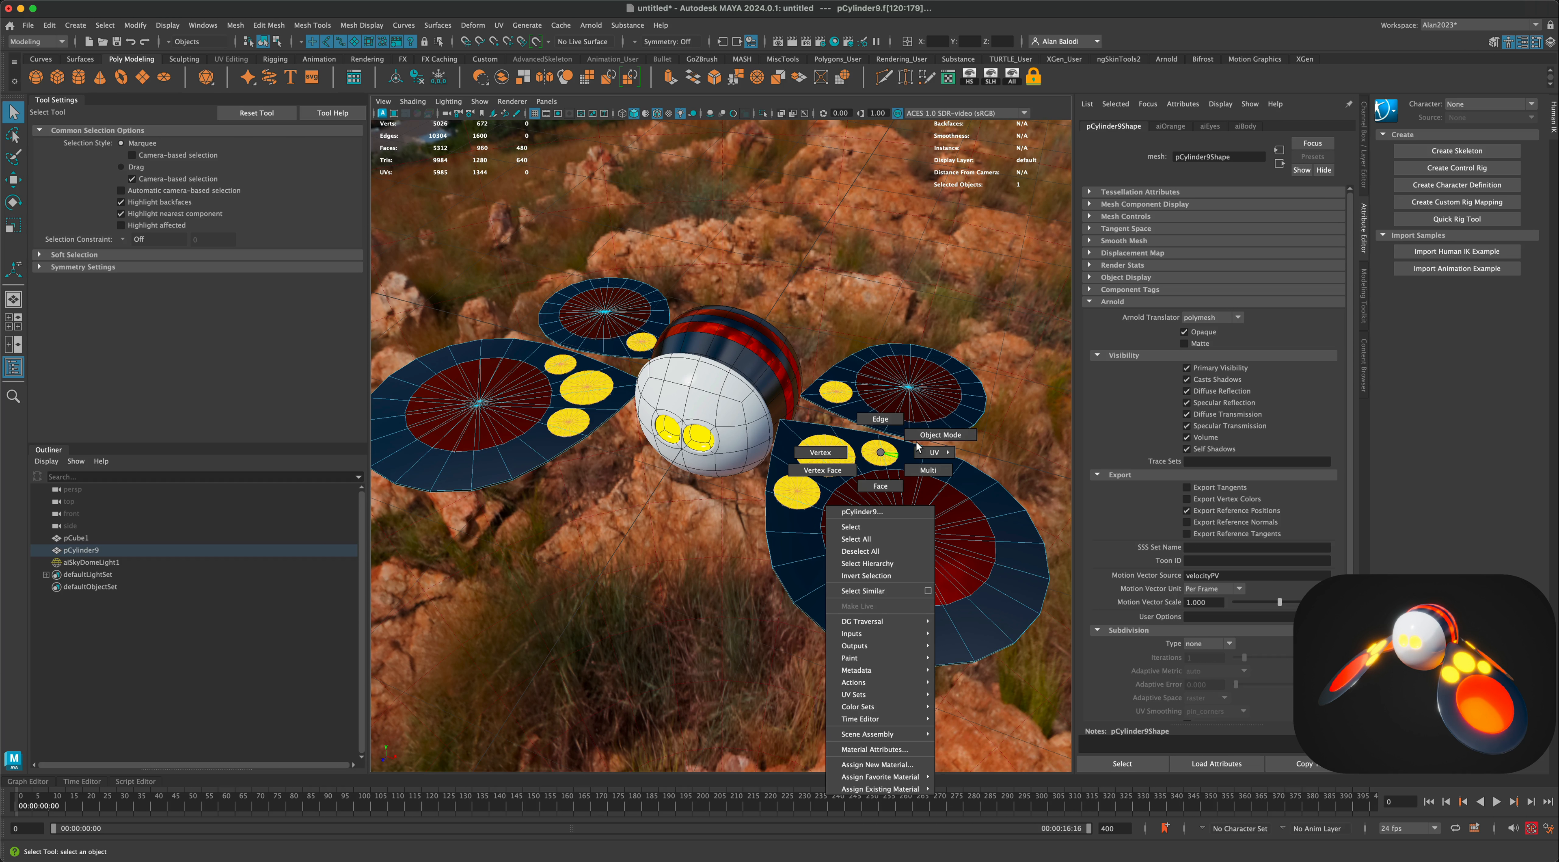
pyautogui.moveTo(720, 542); pyautogui.dragTo(694, 552, button='right')
pyautogui.click(695, 551)
# Hide the sky dome light from the viewport display.
pyautogui.keyDown('alt'); pyautogui.moveTo(694, 551); pyautogui.dragTo(635, 581); pyautogui.keyUp('alt')
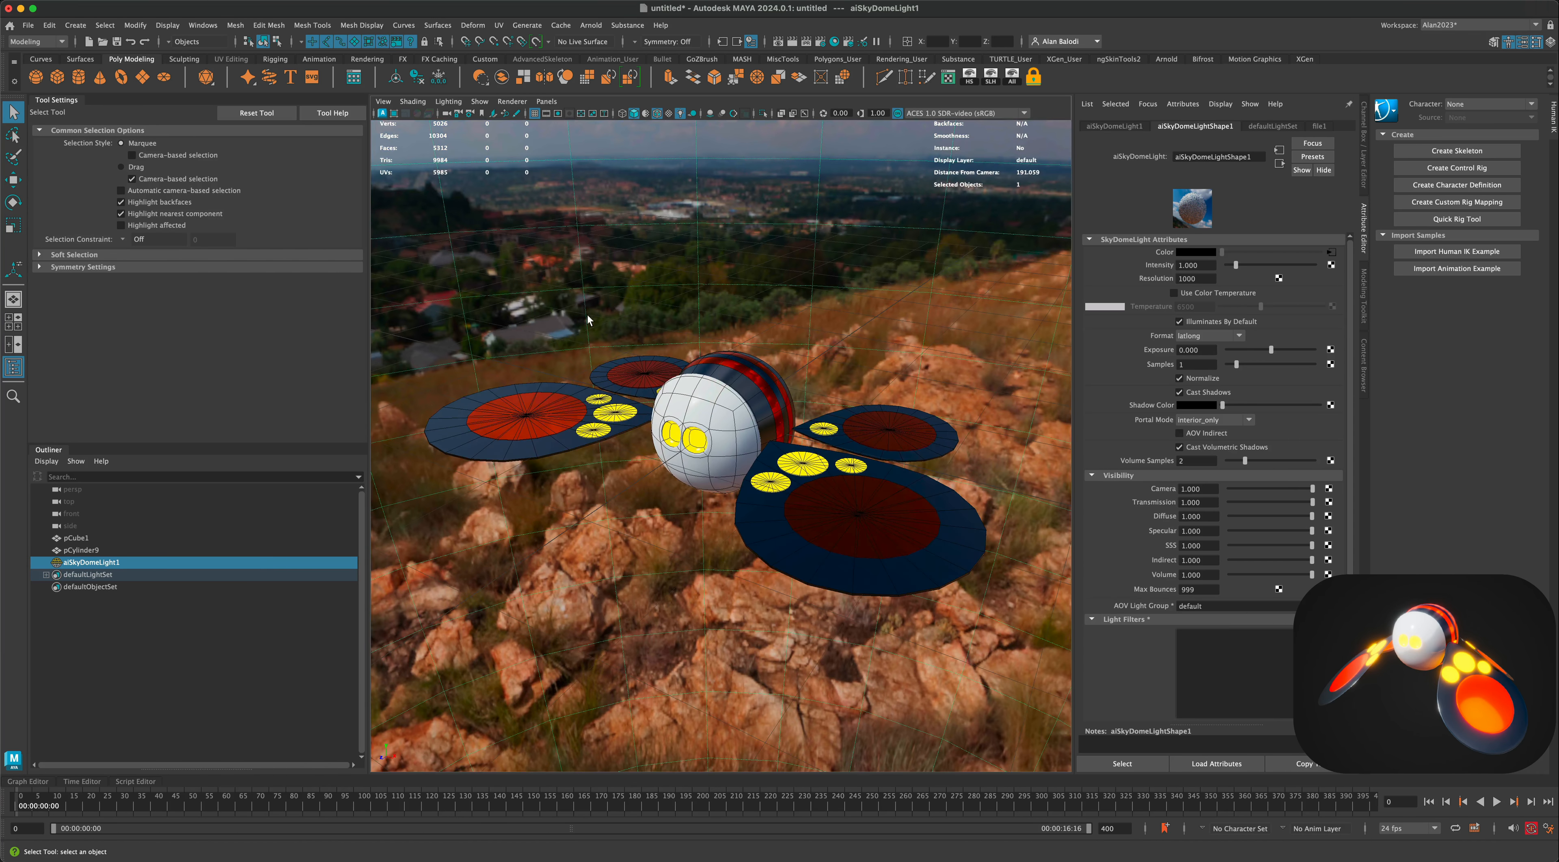
pyautogui.click(480, 103)
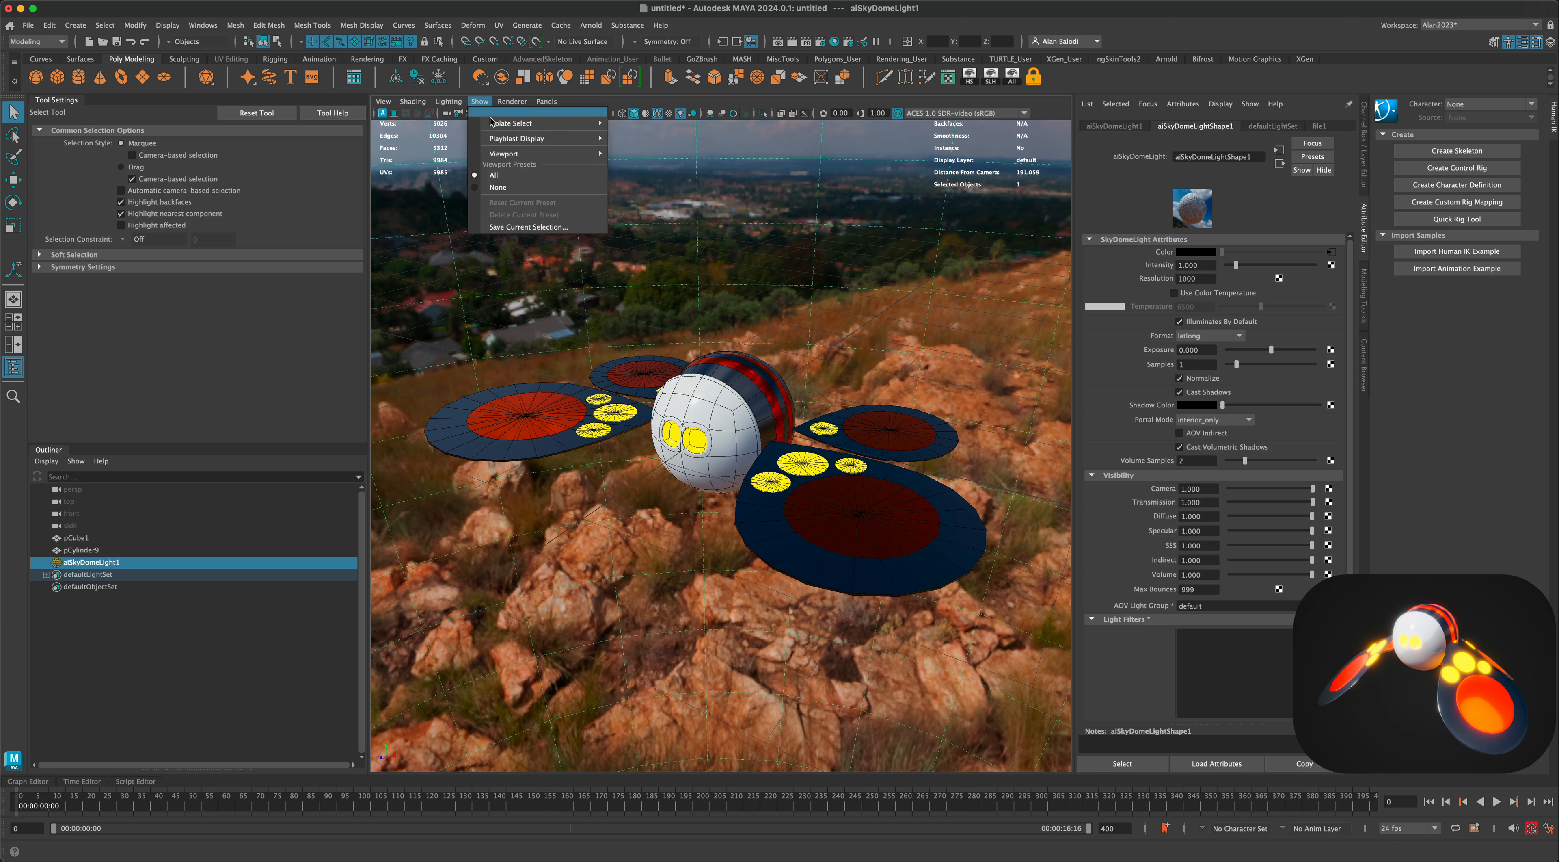
pyautogui.moveTo(533, 154)
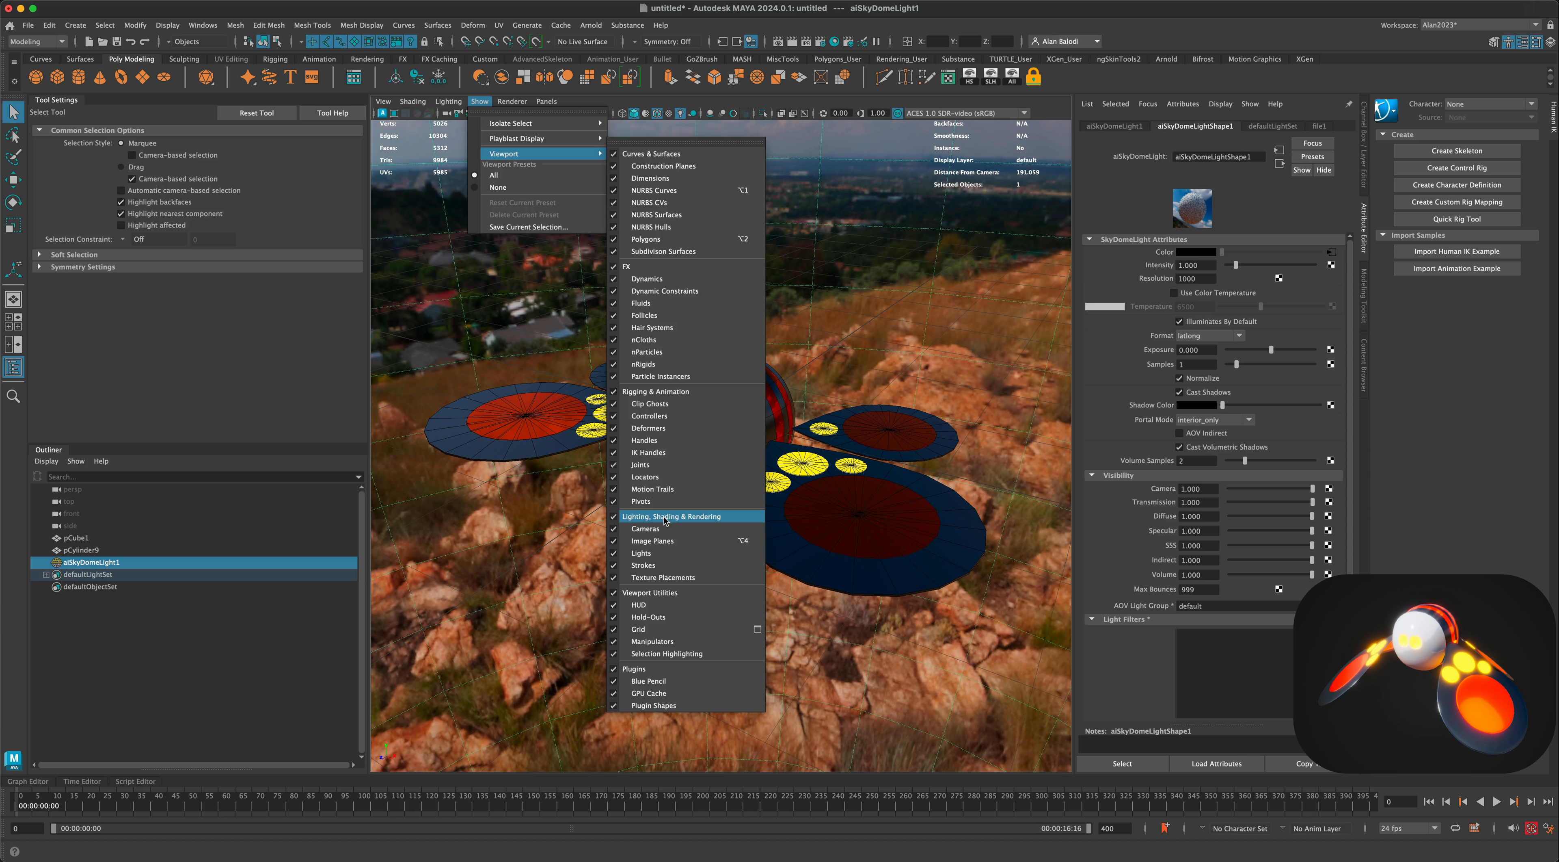
pyautogui.click(663, 516)
pyautogui.click(651, 536)
pyautogui.keyDown('alt'); pyautogui.moveTo(650, 537); pyautogui.dragTo(681, 507); pyautogui.keyUp('alt')
# Combine the body and wing meshes into a single object and delete its construction history.
pyautogui.click(603, 440)
pyautogui.click(662, 505)
pyautogui.moveTo(477, 258); pyautogui.dragTo(915, 578)
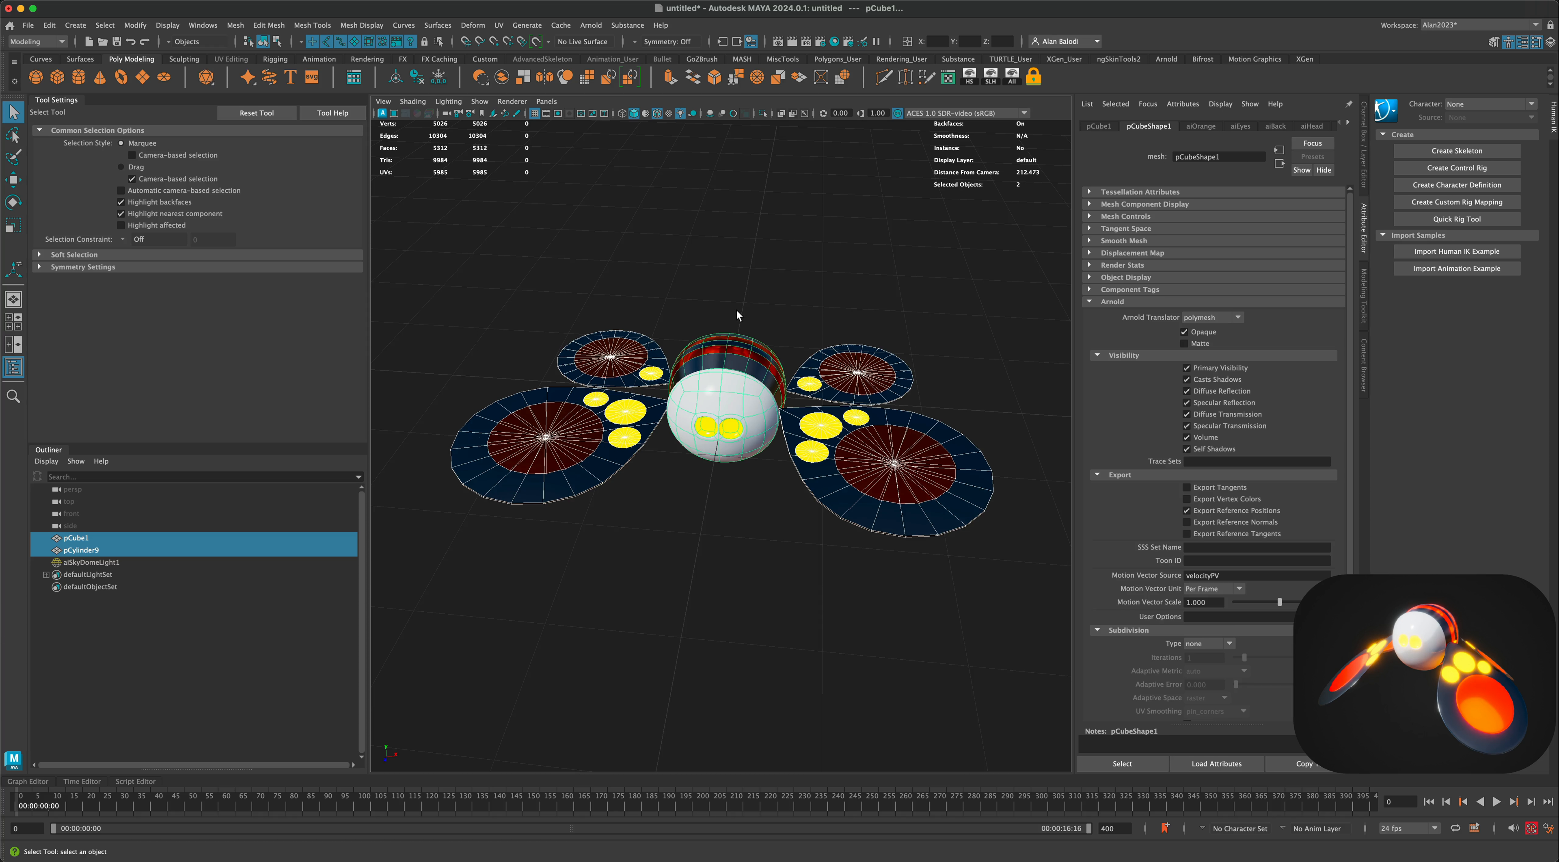
pyautogui.keyDown('alt'); pyautogui.moveTo(666, 259); pyautogui.dragTo(648, 248); pyautogui.keyUp('alt')
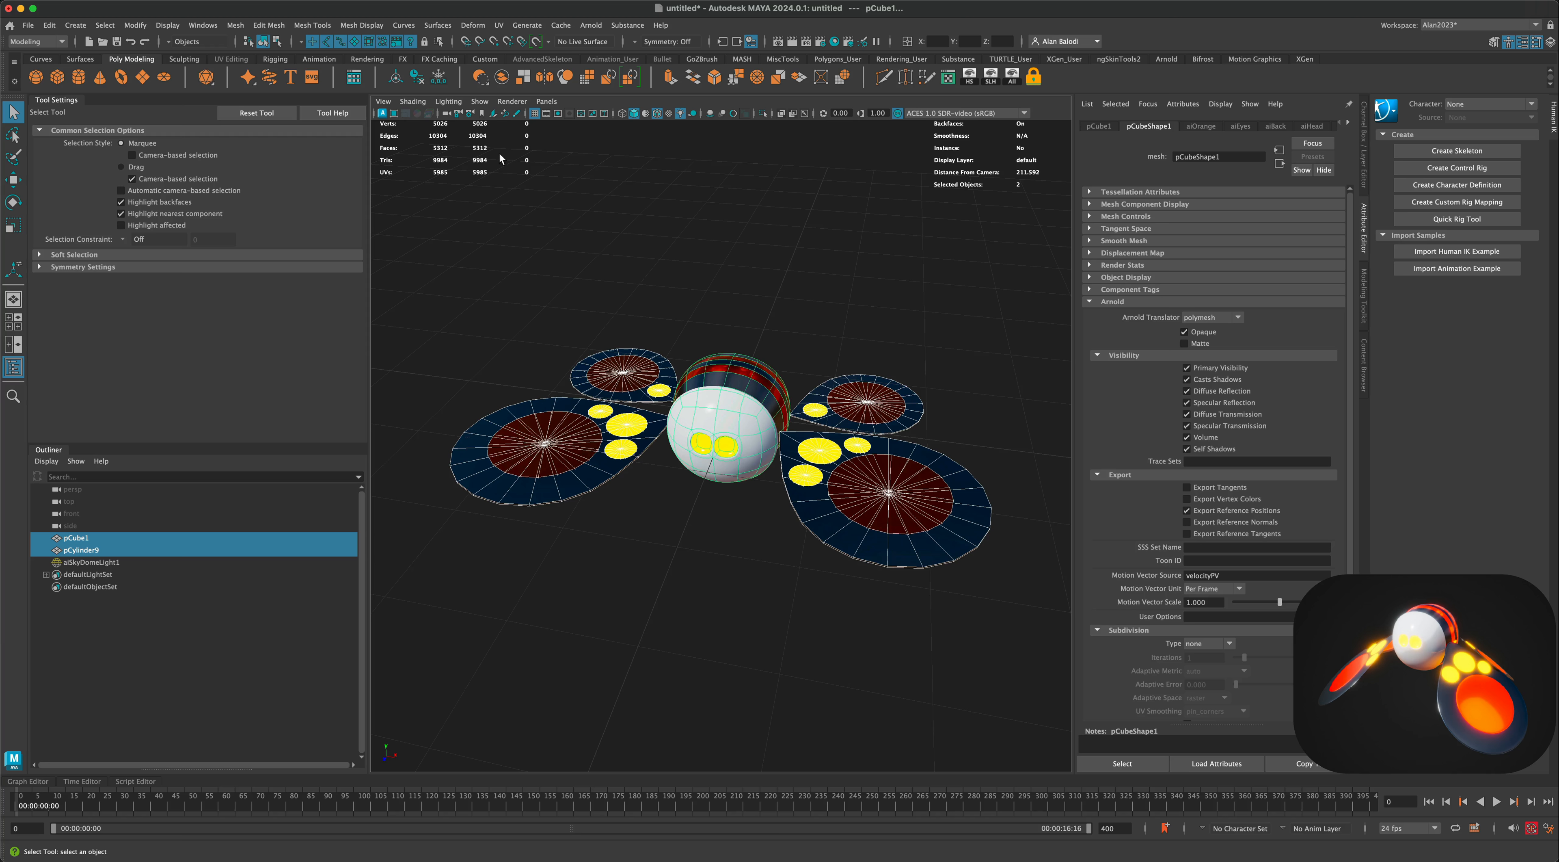
pyautogui.click(501, 78)
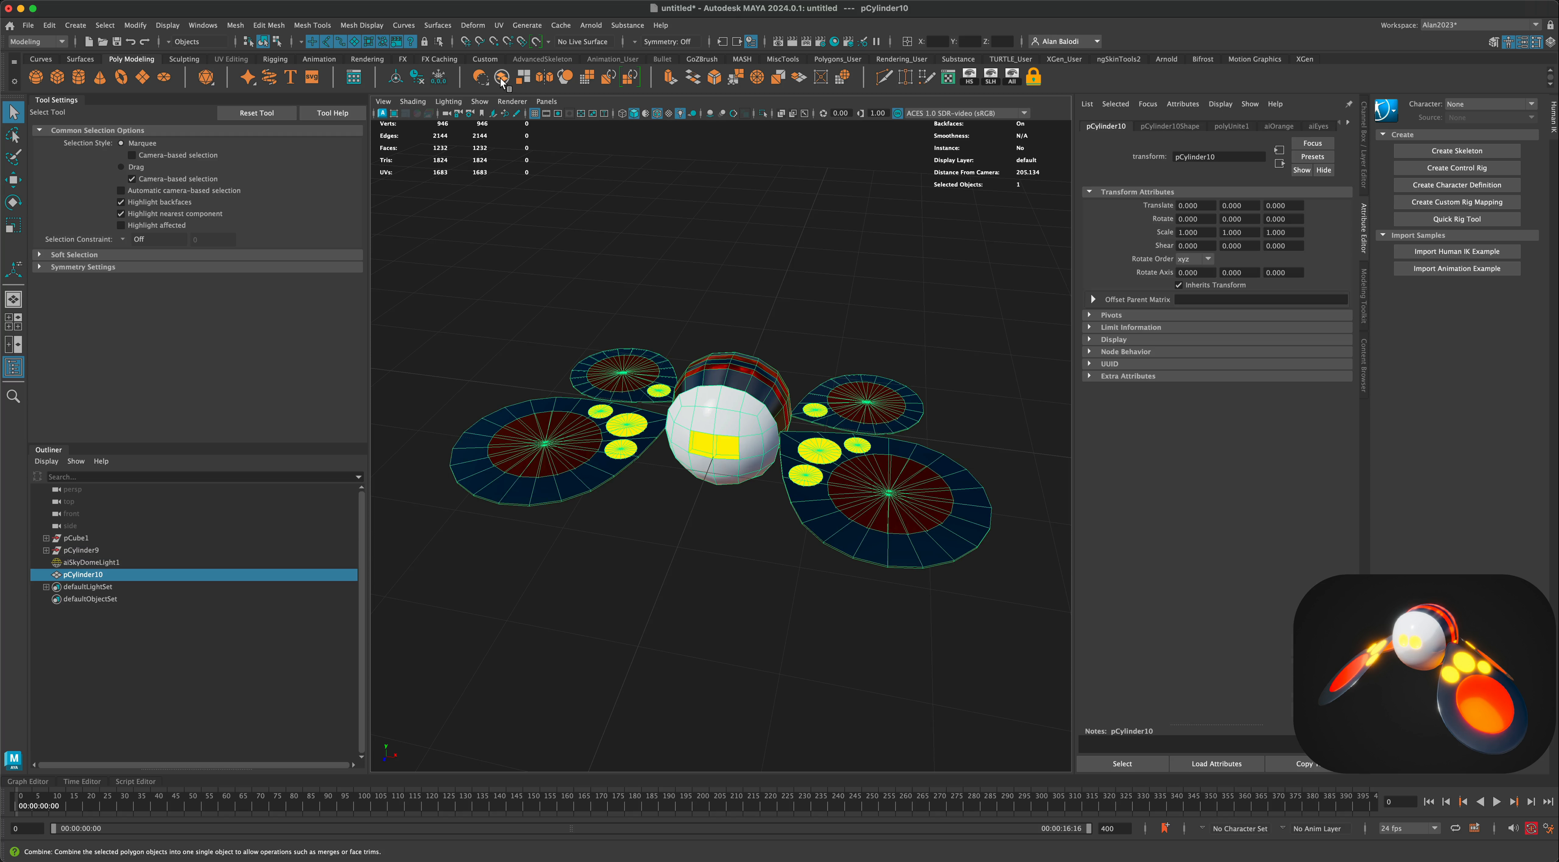
pyautogui.hotkey('alt', 'shift', 'd')
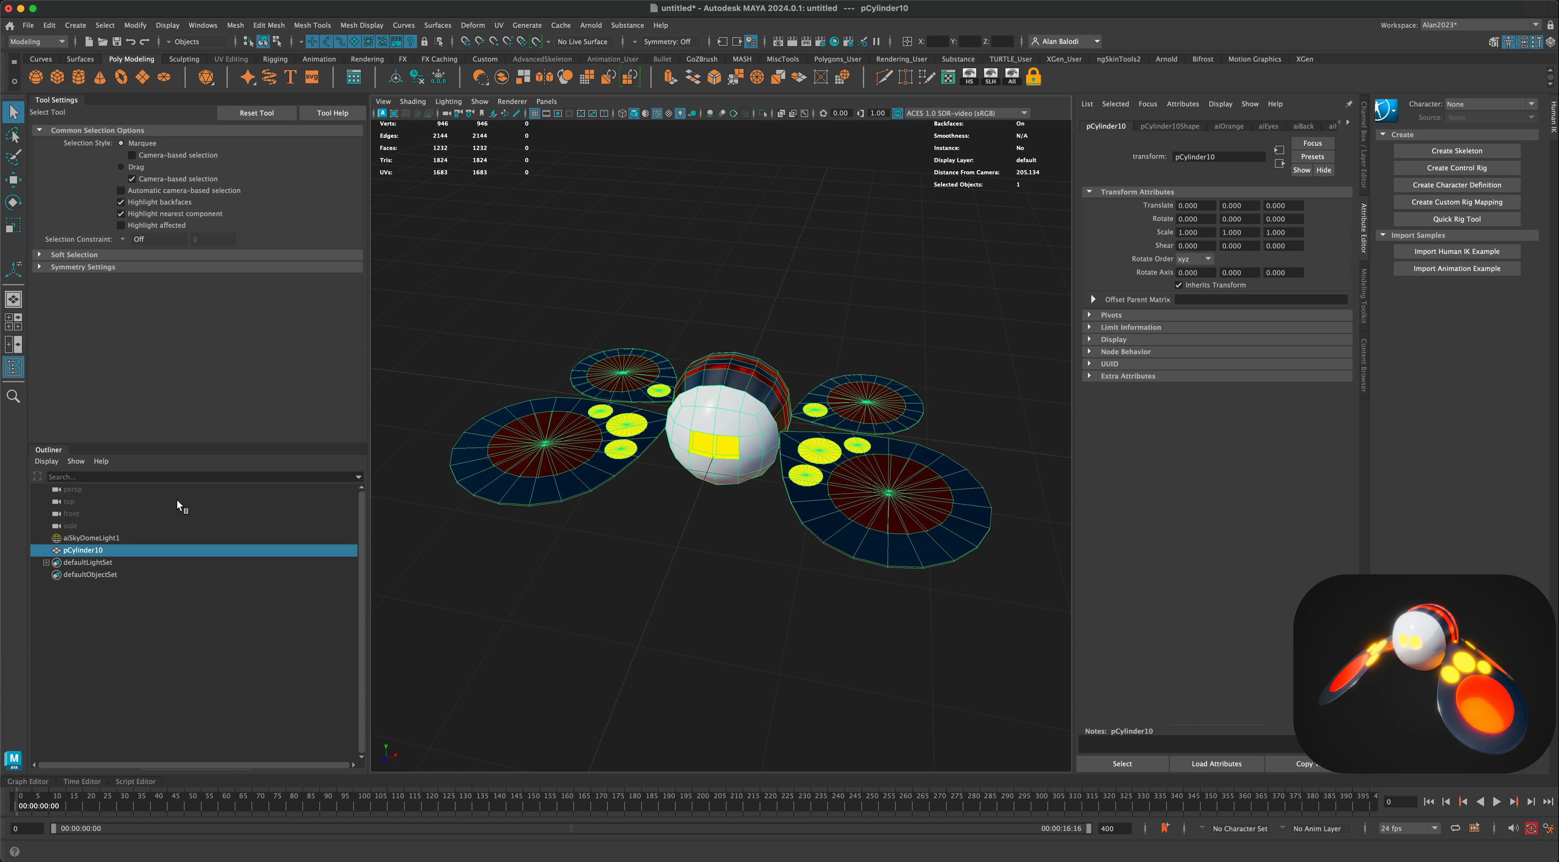
# Rename the combined mesh as botButterfly and turn on its smooth mesh preview.
pyautogui.doubleClick(91, 550)
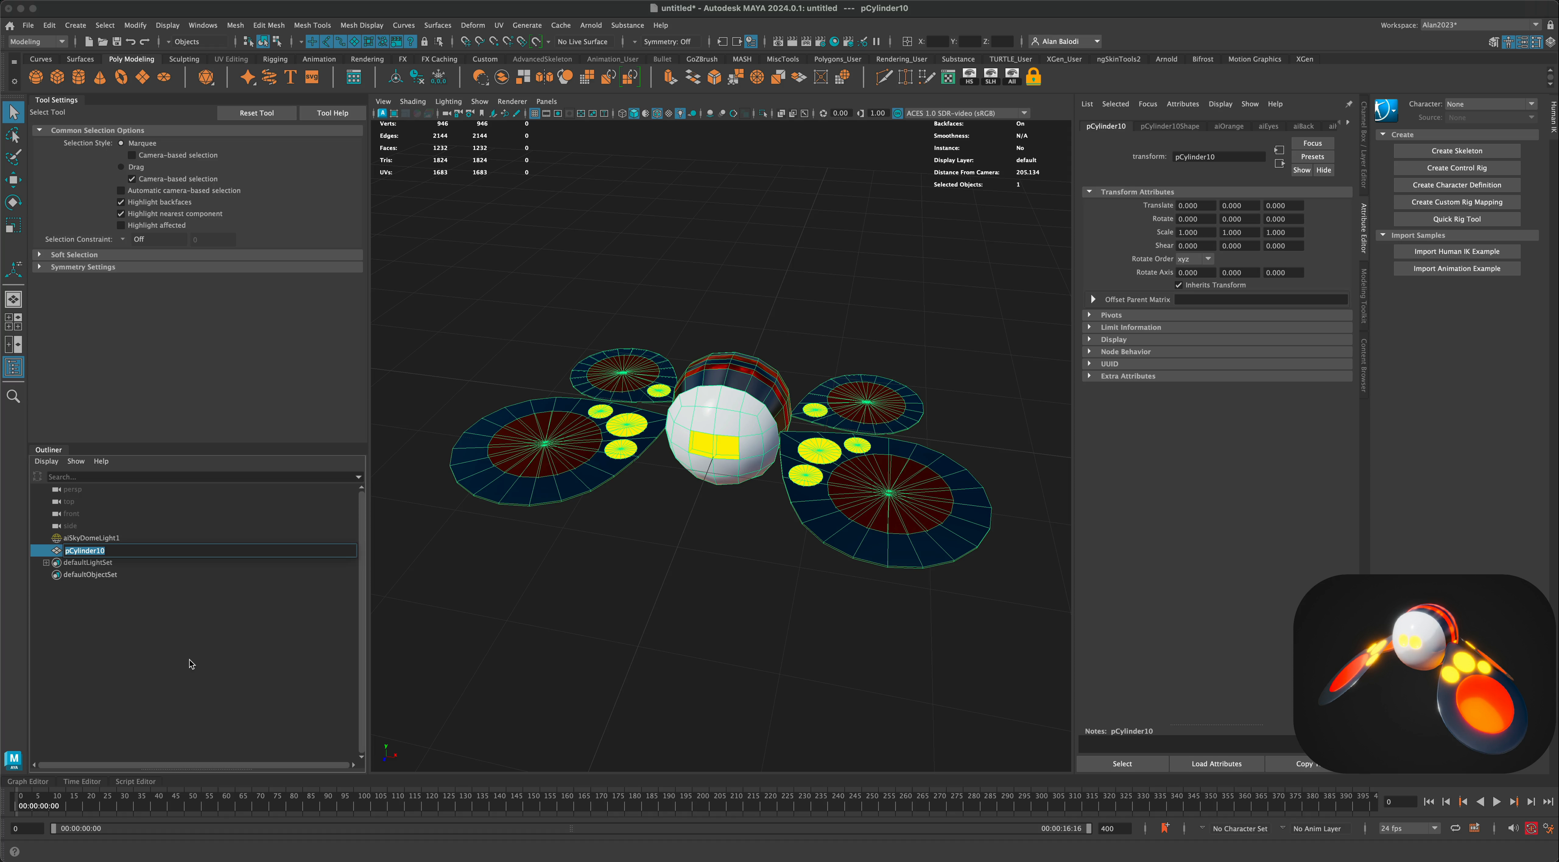
pyautogui.write('botButterfly')
pyautogui.press('Return')
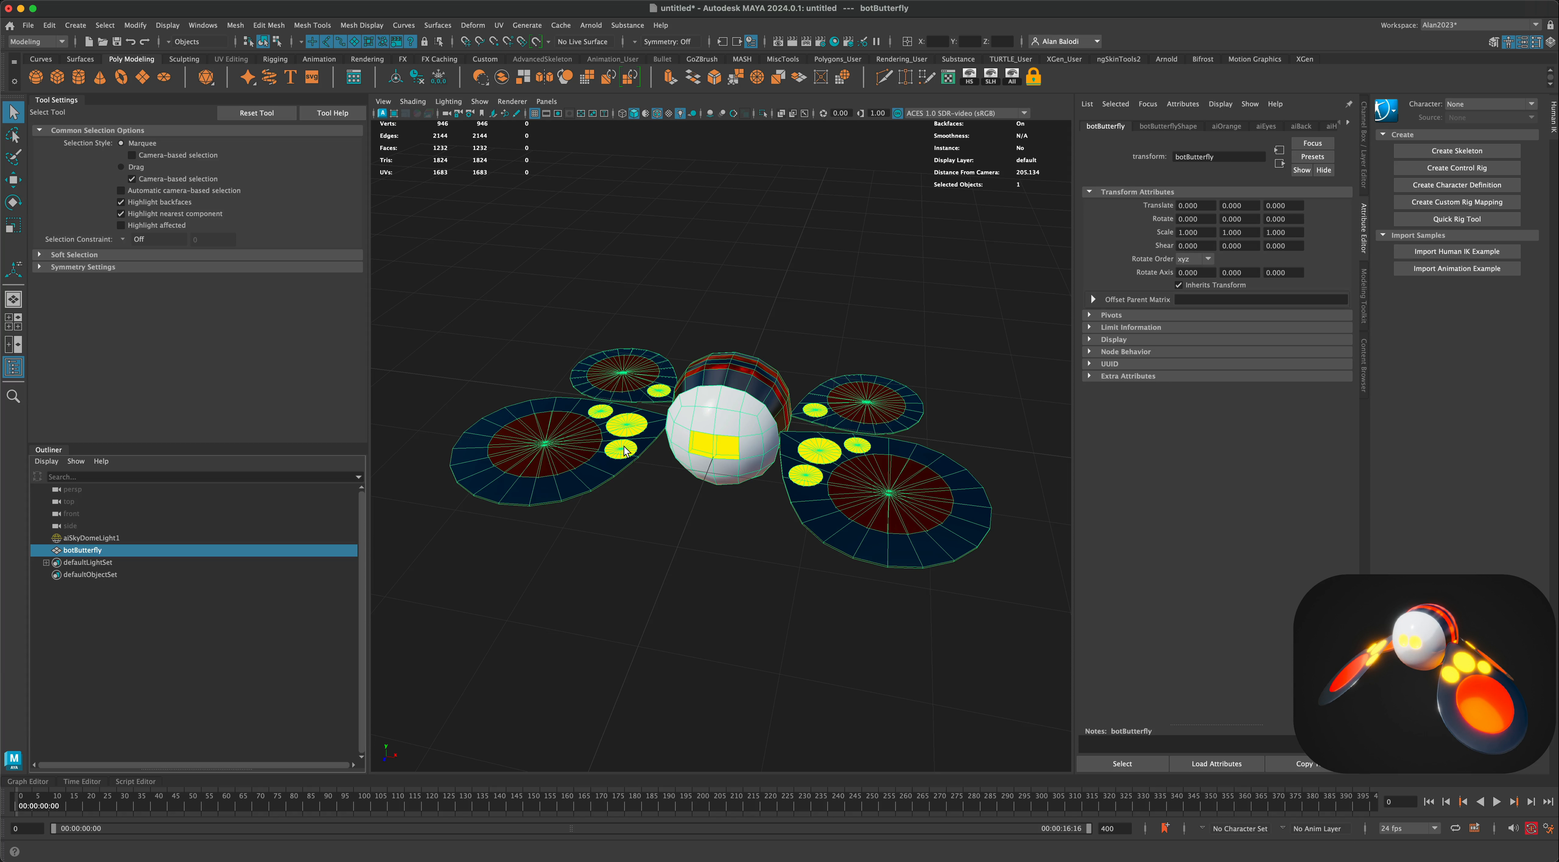
pyautogui.press('3')
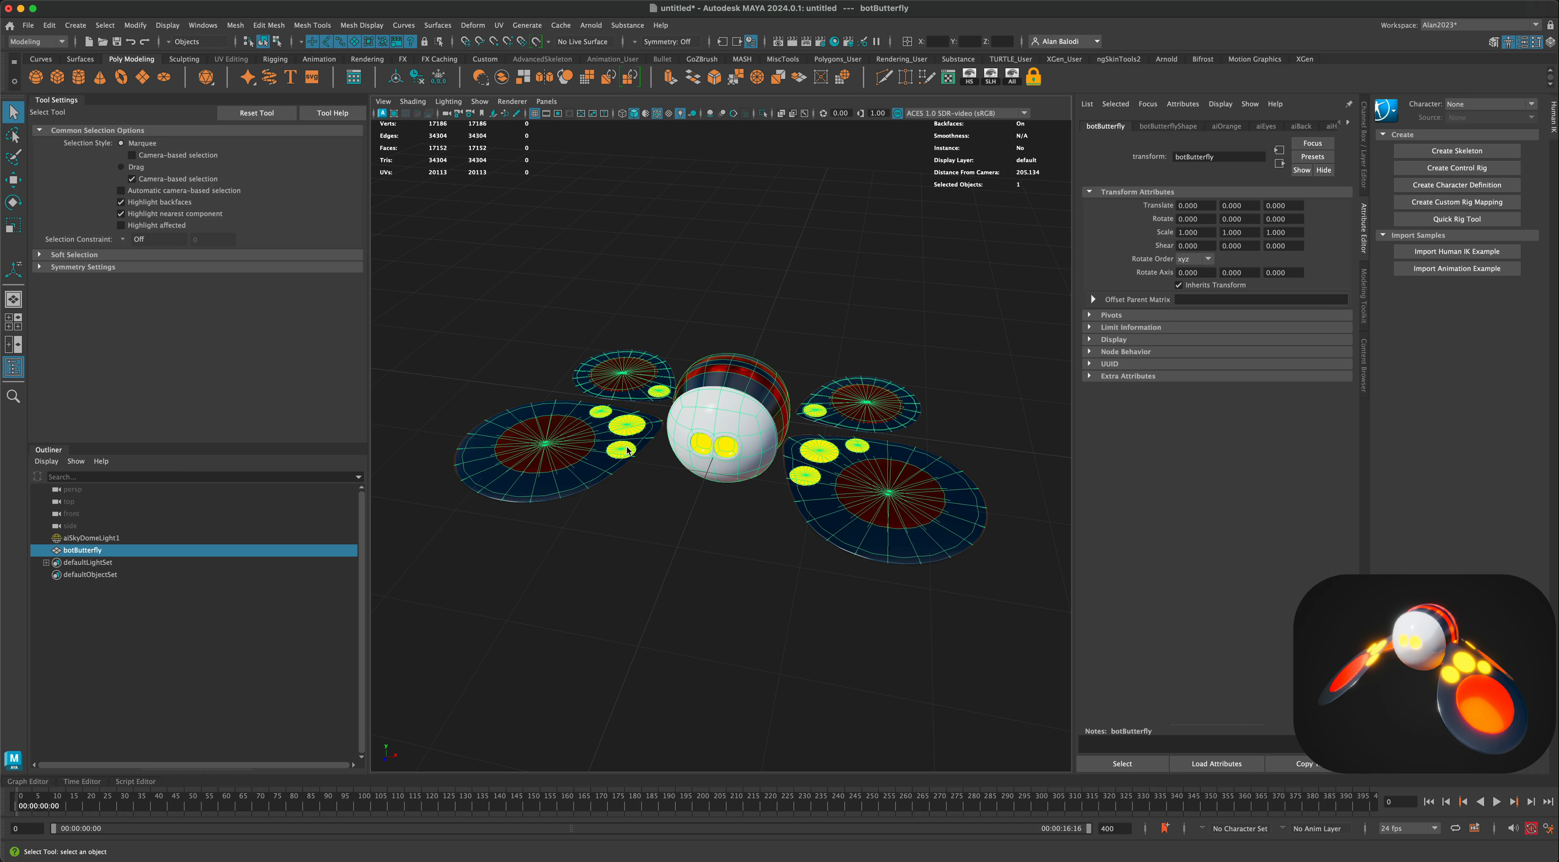
pyautogui.click(656, 554)
pyautogui.moveTo(698, 541)
pyautogui.keyDown('alt'); pyautogui.mouseDown()
pyautogui.moveTo(688, 559)
pyautogui.moveTo(650, 548)
pyautogui.moveTo(716, 530)
pyautogui.moveTo(705, 494)
pyautogui.moveTo(696, 562)
pyautogui.moveTo(696, 548)
pyautogui.mouseUp(); pyautogui.keyUp('alt')
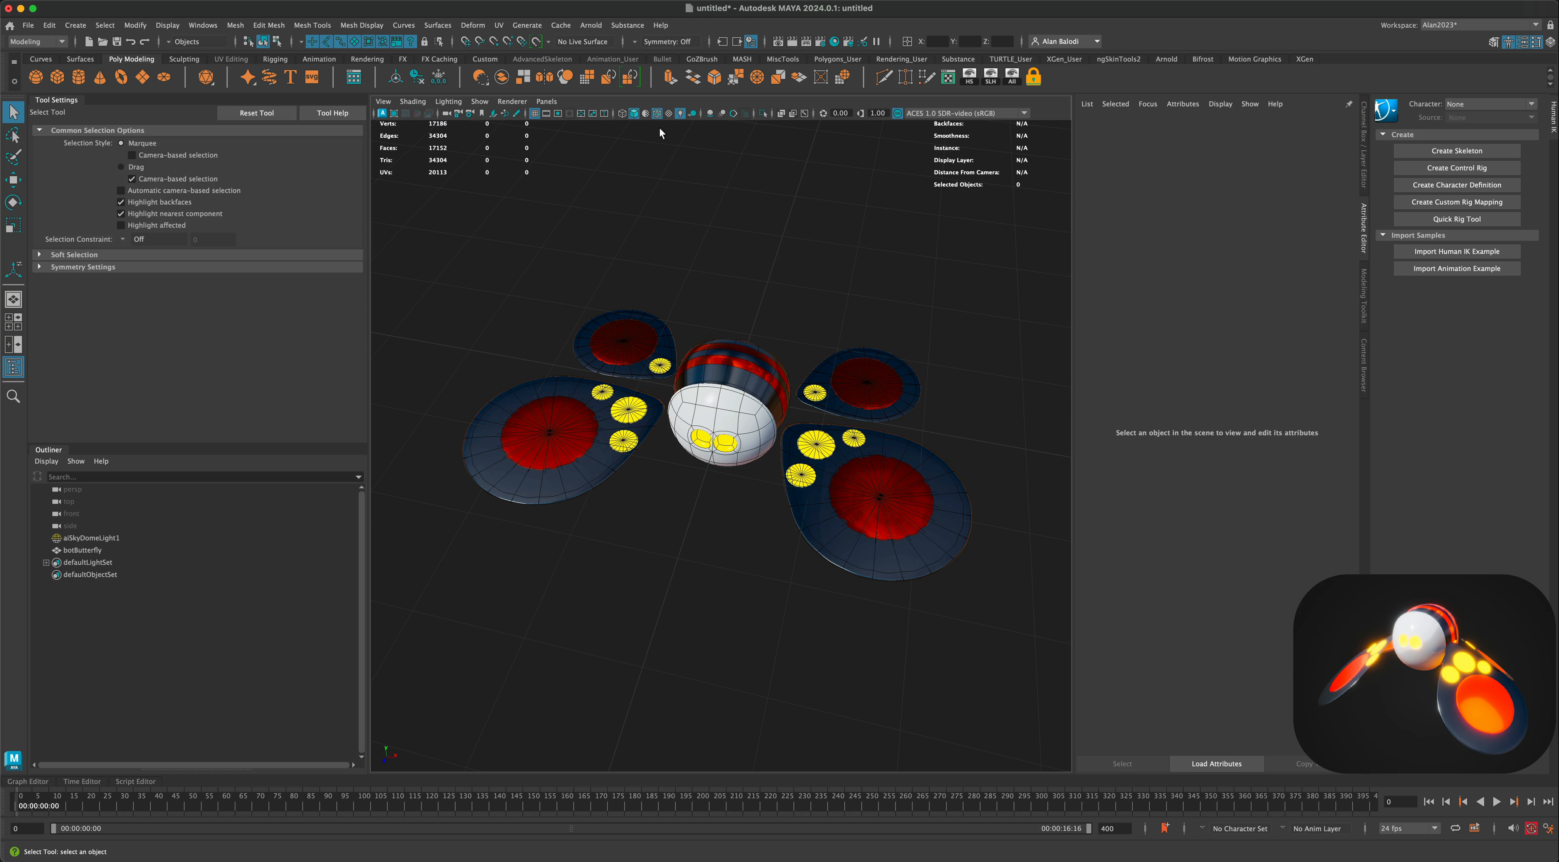
# Turn off the wireframe overlay on the shaded perspective view and inspect the smoothed butterfly from several angles.
pyautogui.click(657, 114)
pyautogui.keyDown('alt'); pyautogui.moveTo(748, 349); pyautogui.dragTo(754, 341); pyautogui.keyUp('alt')
pyautogui.keyDown('alt'); pyautogui.moveTo(755, 533); pyautogui.dragTo(688, 517); pyautogui.keyUp('alt')
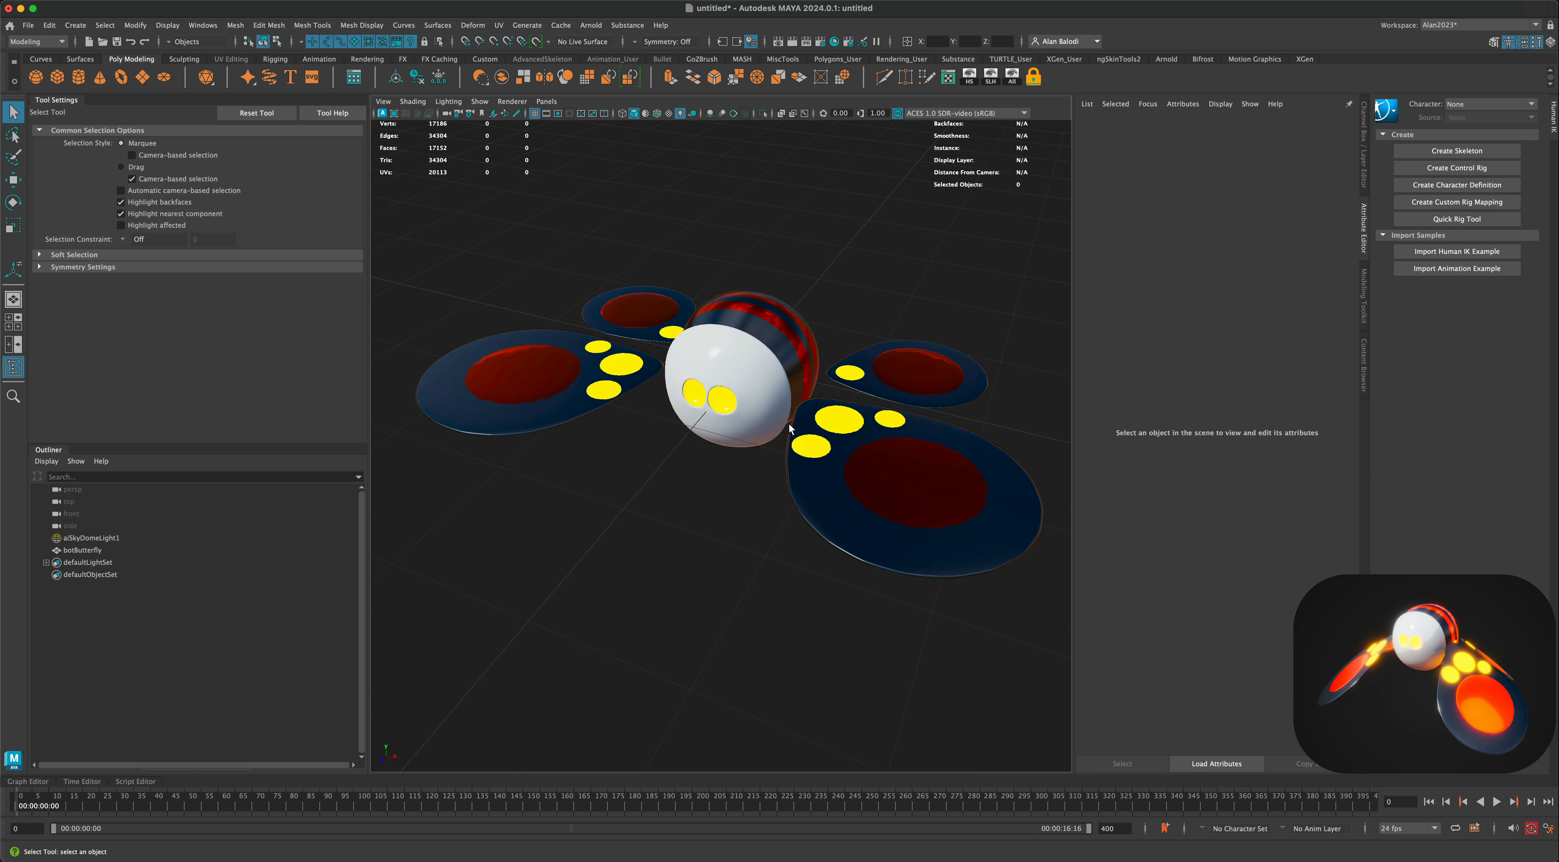
pyautogui.keyDown('alt'); pyautogui.moveTo(790, 428); pyautogui.dragTo(631, 337); pyautogui.keyUp('alt')
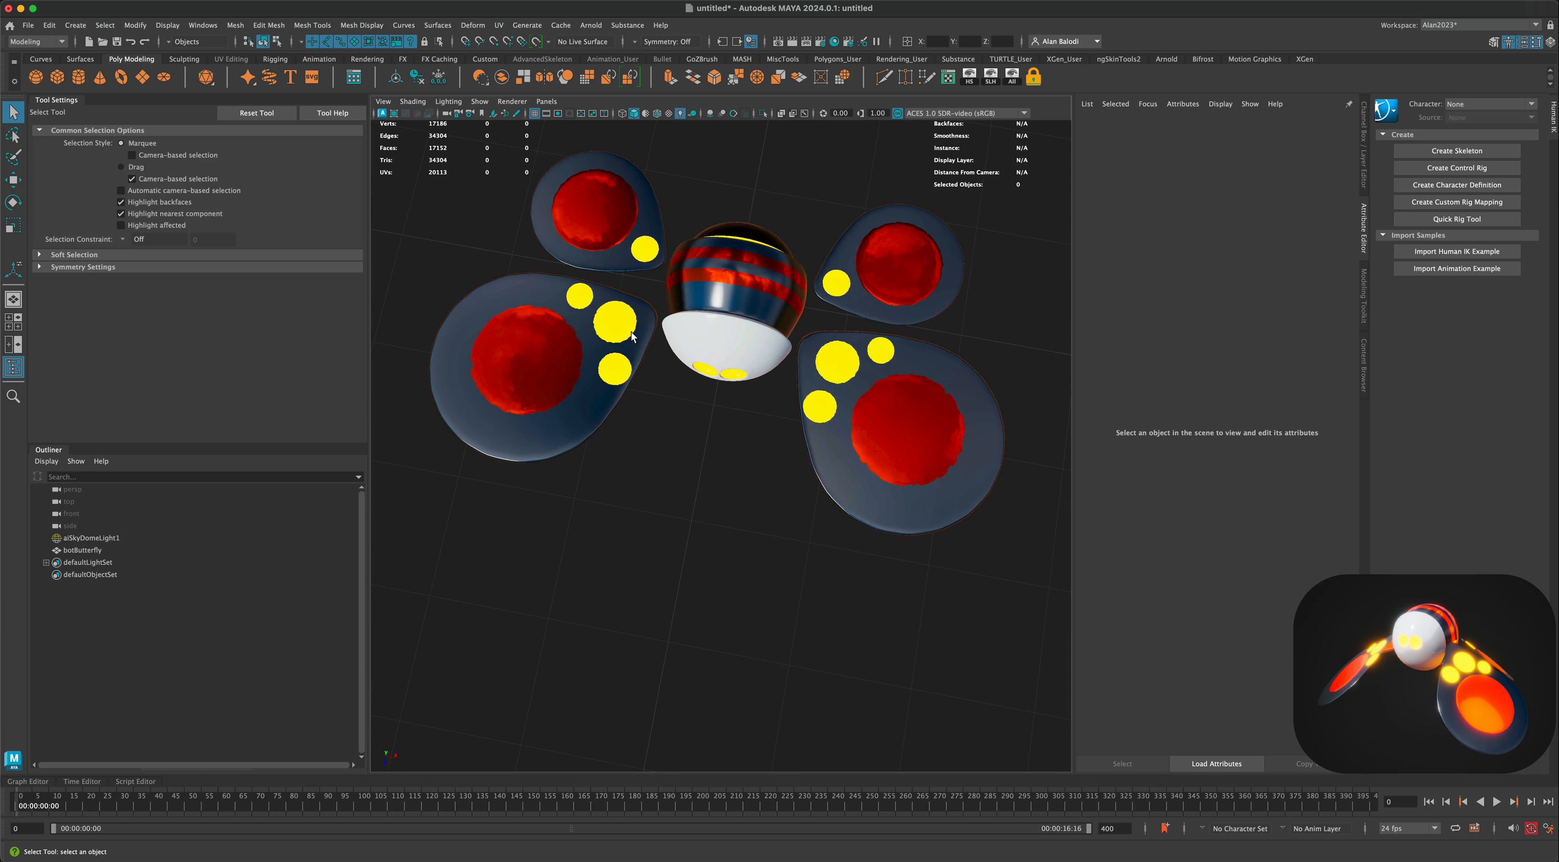
pyautogui.click(632, 332)
pyautogui.moveTo(646, 332); pyautogui.dragTo(646, 366, button='right')
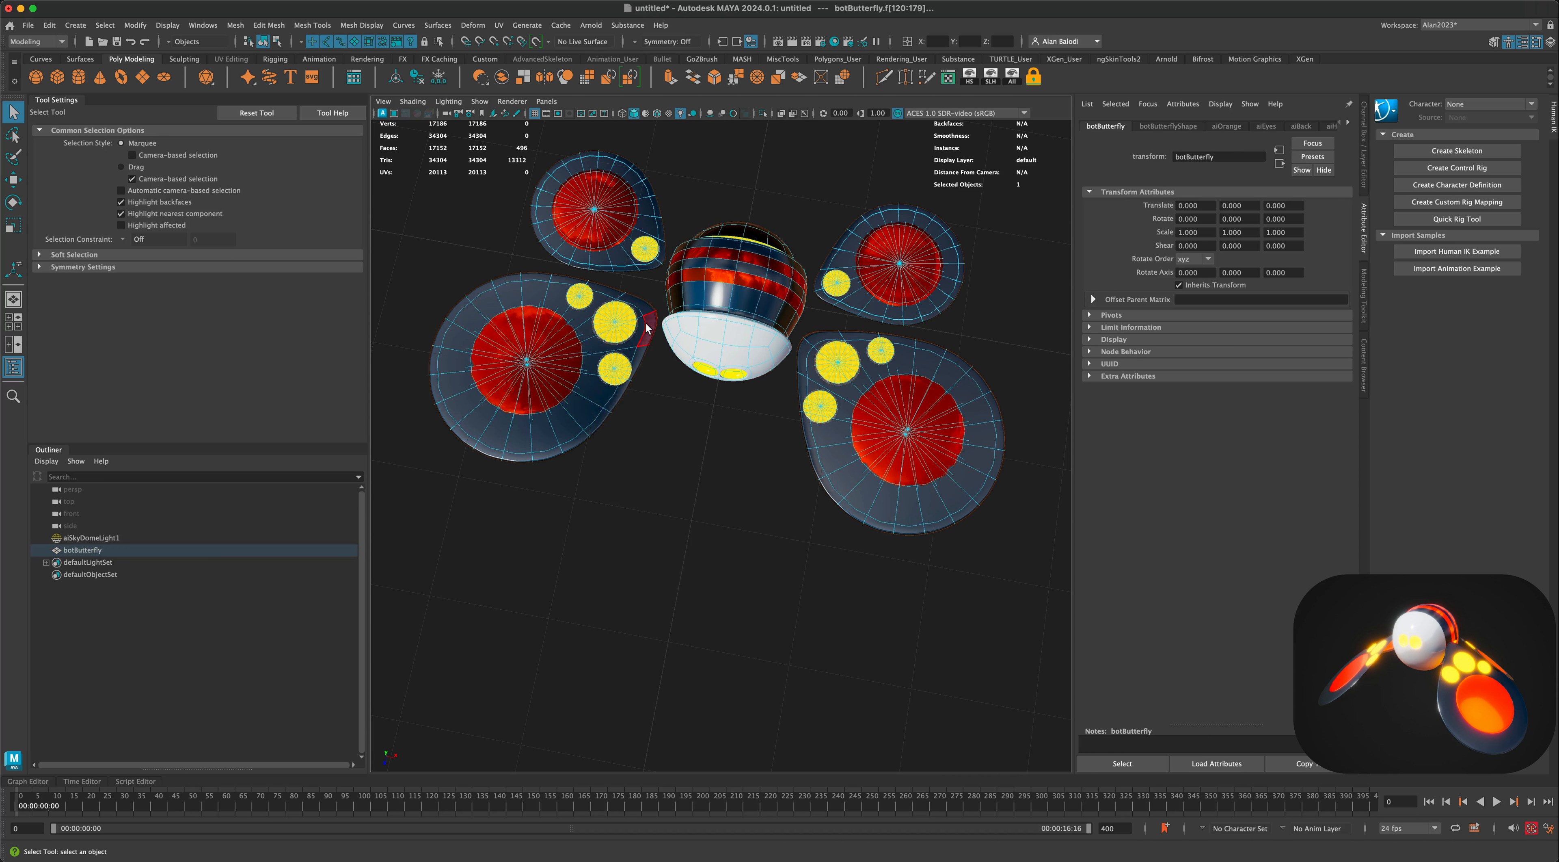
pyautogui.doubleClick(647, 328)
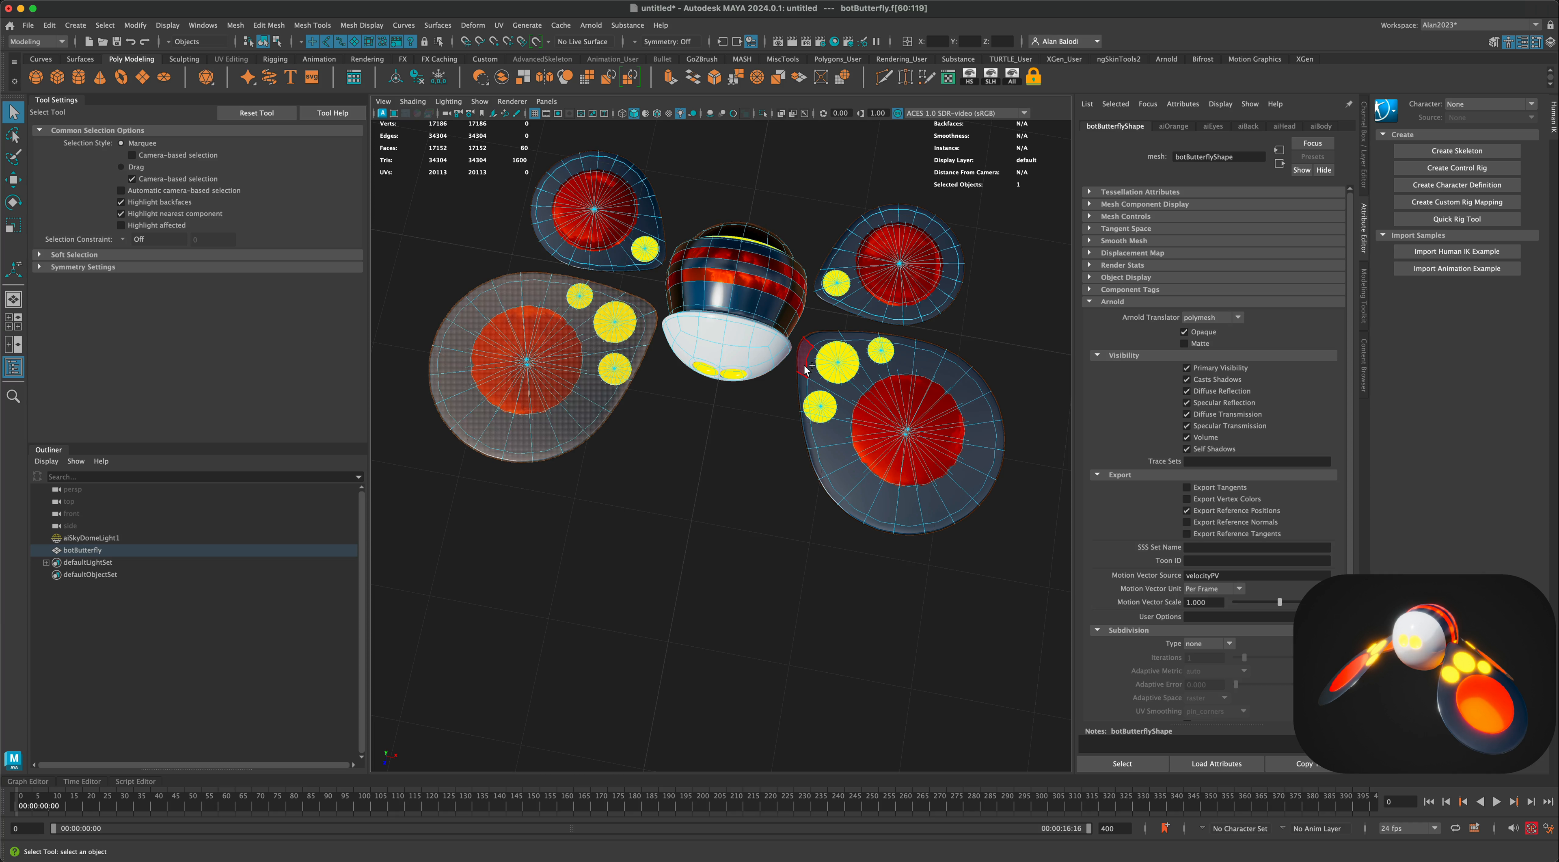
pyautogui.press('F8')
pyautogui.moveTo(621, 360); pyautogui.dragTo(654, 327, button='right')
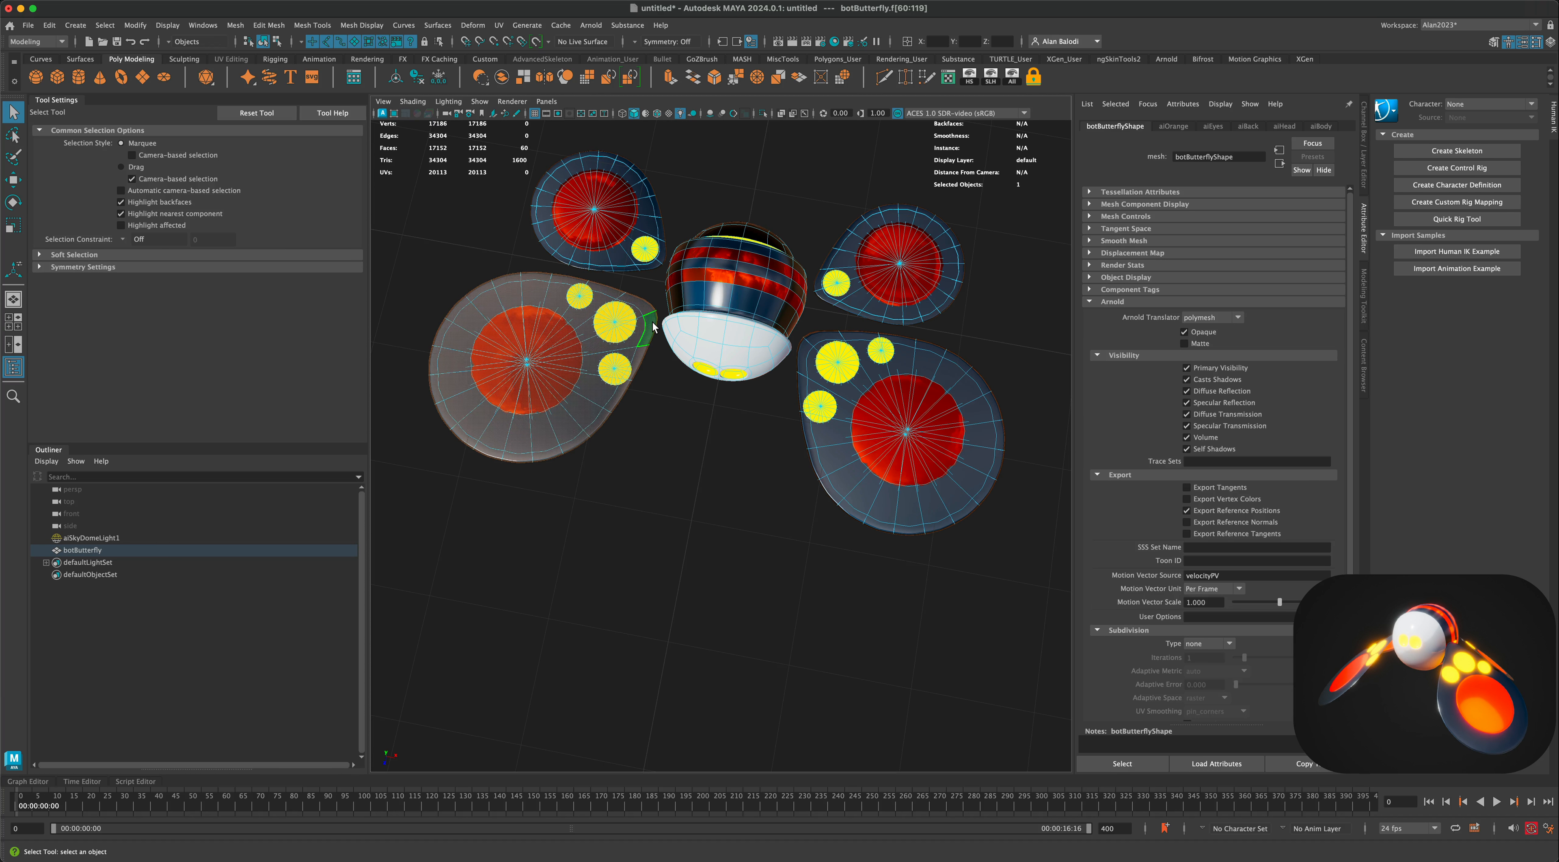
# Switch to a full top view of the butterfly and hide the reference image planes there.
pyautogui.press('space')
pyautogui.press('space')
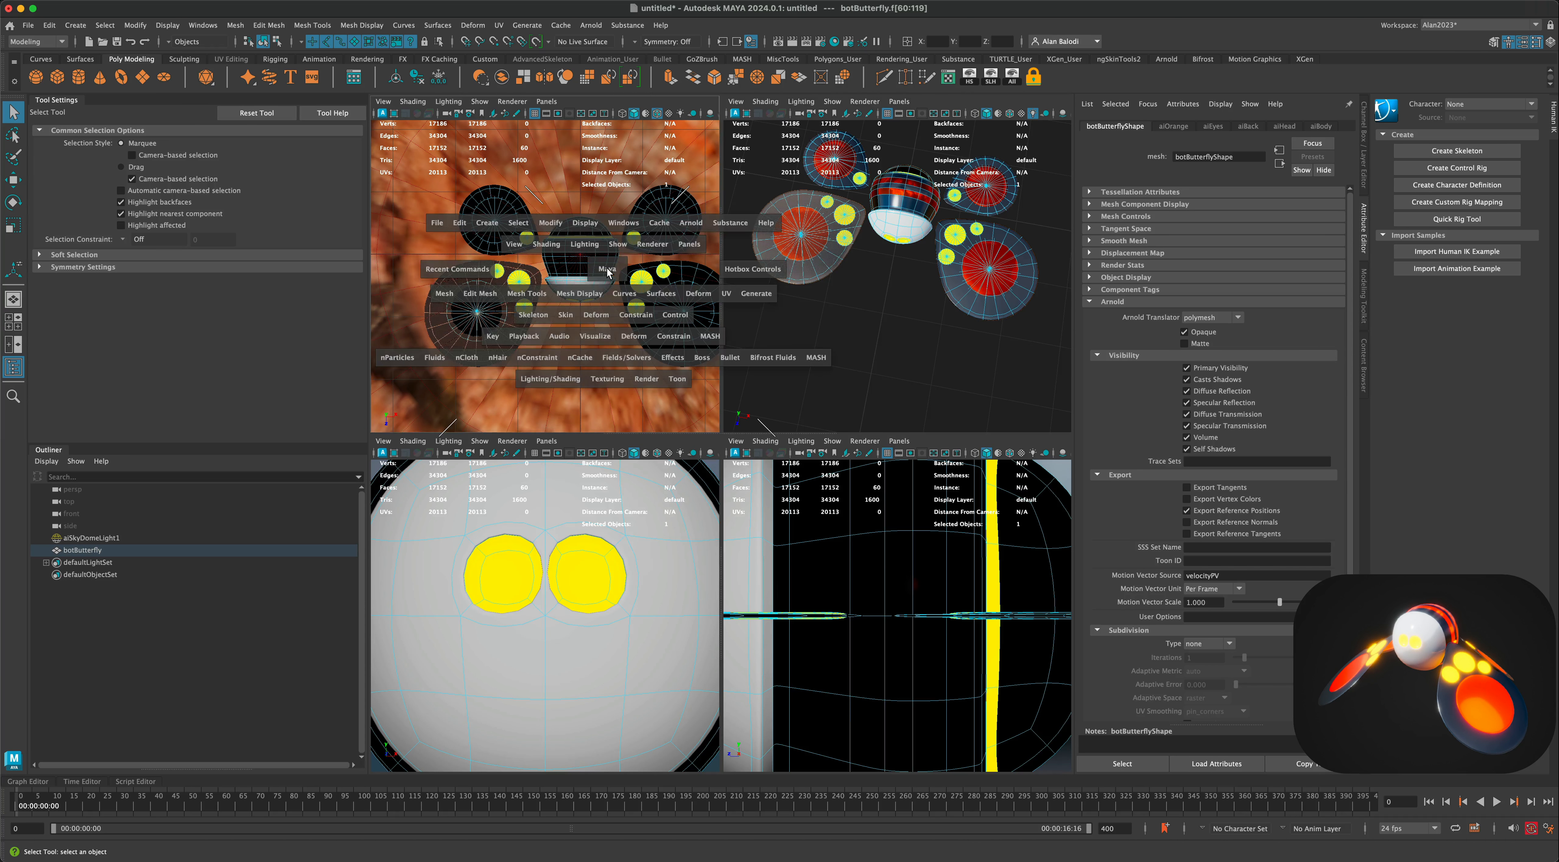
pyautogui.press('space')
pyautogui.keyDown('alt'); pyautogui.moveTo(630, 454); pyautogui.dragTo(839, 514, button='right'); pyautogui.keyUp('alt')
pyautogui.keyDown('alt'); pyautogui.moveTo(840, 514); pyautogui.dragTo(806, 511, button='middle'); pyautogui.keyUp('alt')
pyautogui.press('F8')
pyautogui.press('w')
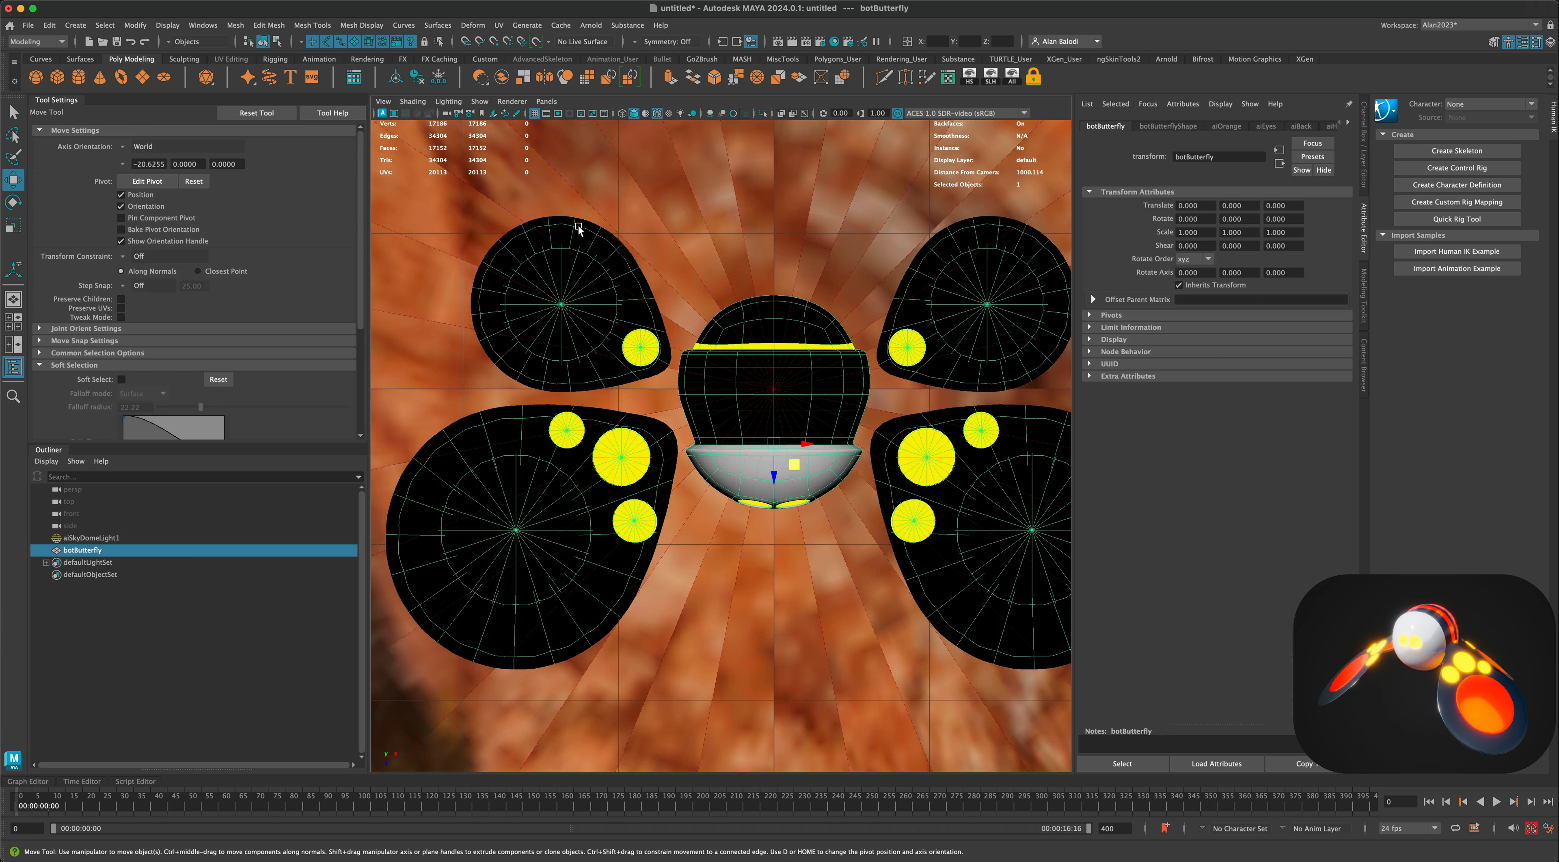
pyautogui.click(480, 101)
pyautogui.moveTo(518, 139)
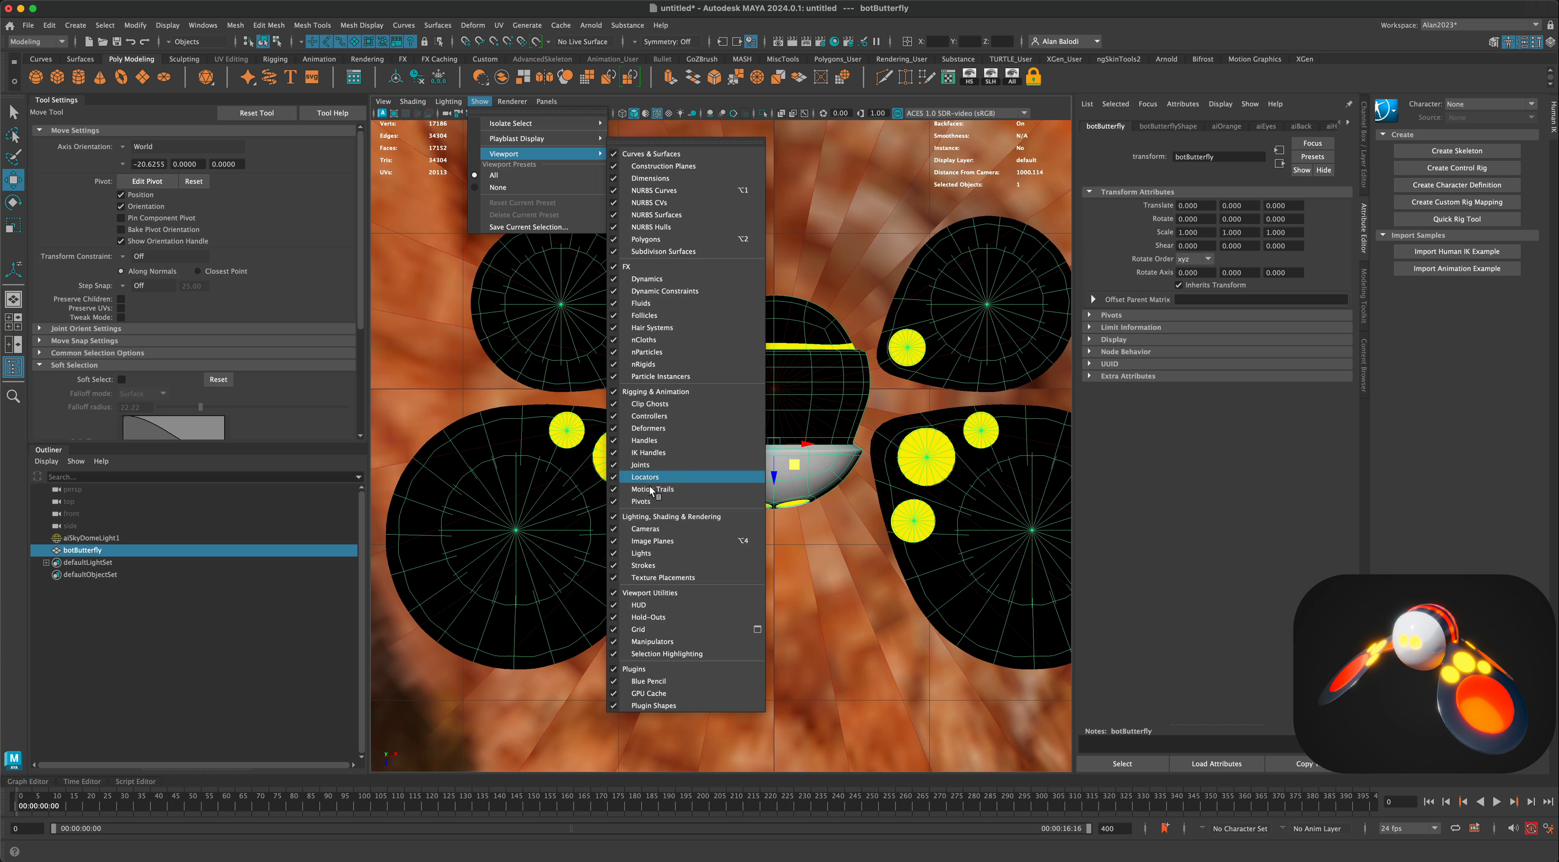
pyautogui.click(643, 516)
pyautogui.click(700, 508)
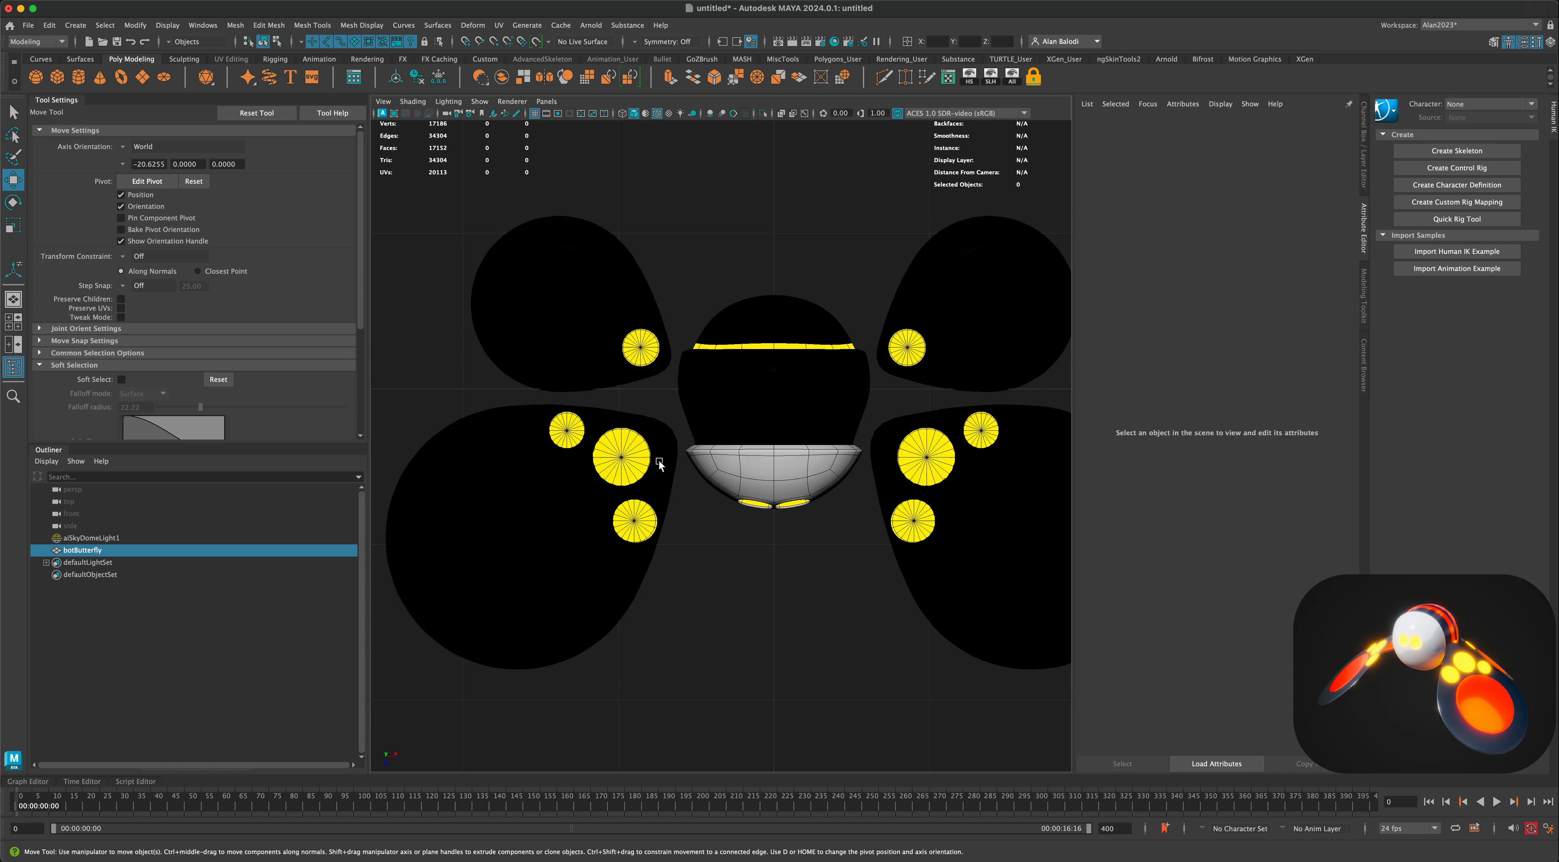
# Put the butterfly mesh into vertex editing and light the top view with all scene lights.
pyautogui.click(664, 448)
pyautogui.moveTo(664, 447); pyautogui.dragTo(623, 454, button='right')
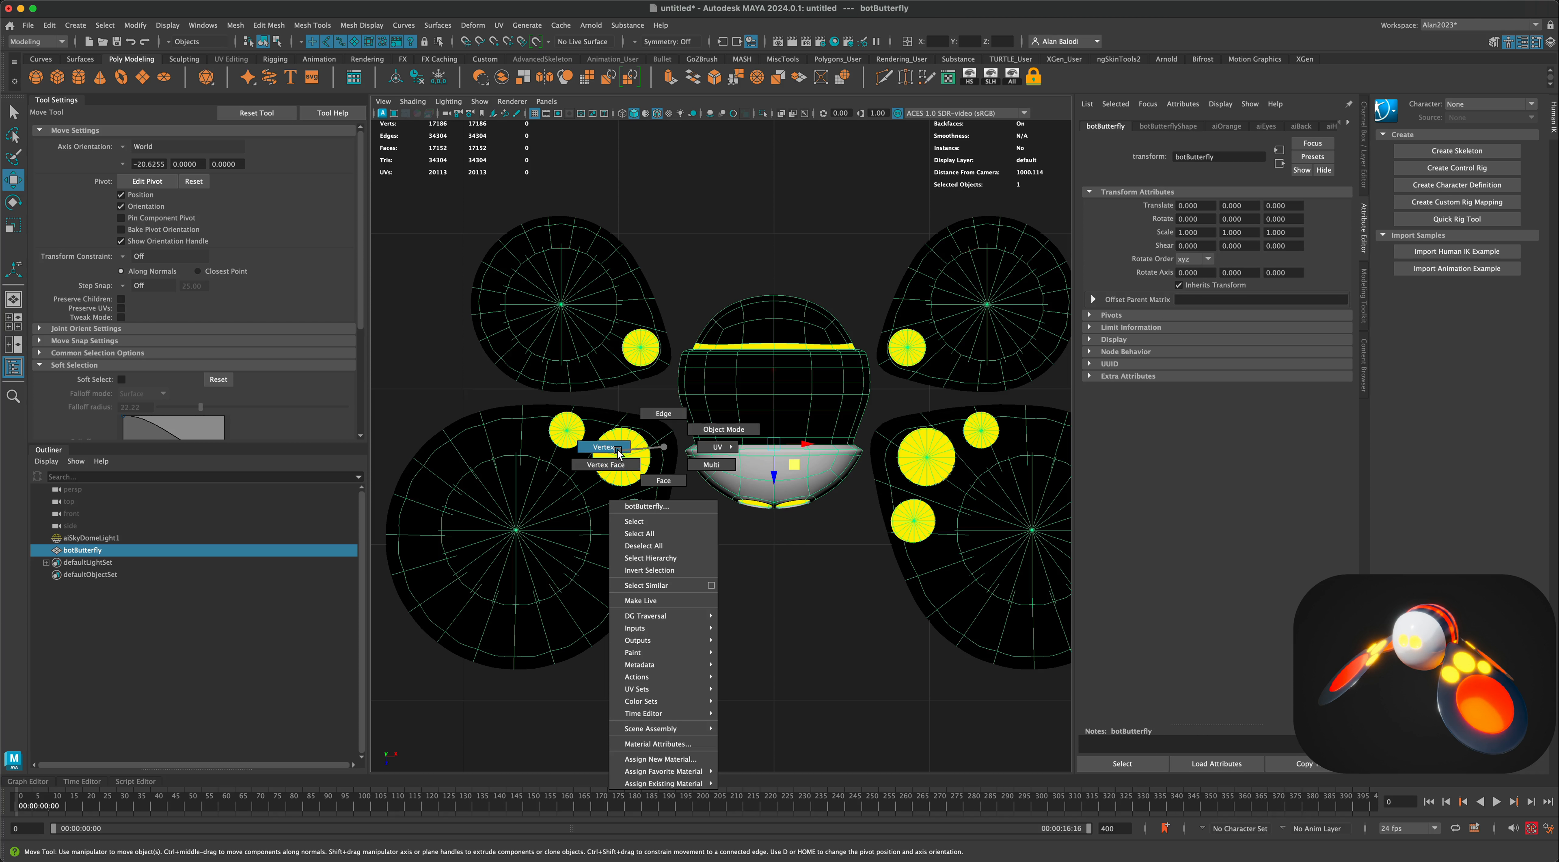
pyautogui.moveTo(618, 451)
pyautogui.mouseDown(button='right')
pyautogui.moveTo(662, 446)
pyautogui.moveTo(619, 450)
pyautogui.mouseUp(button='right')
pyautogui.click(679, 115)
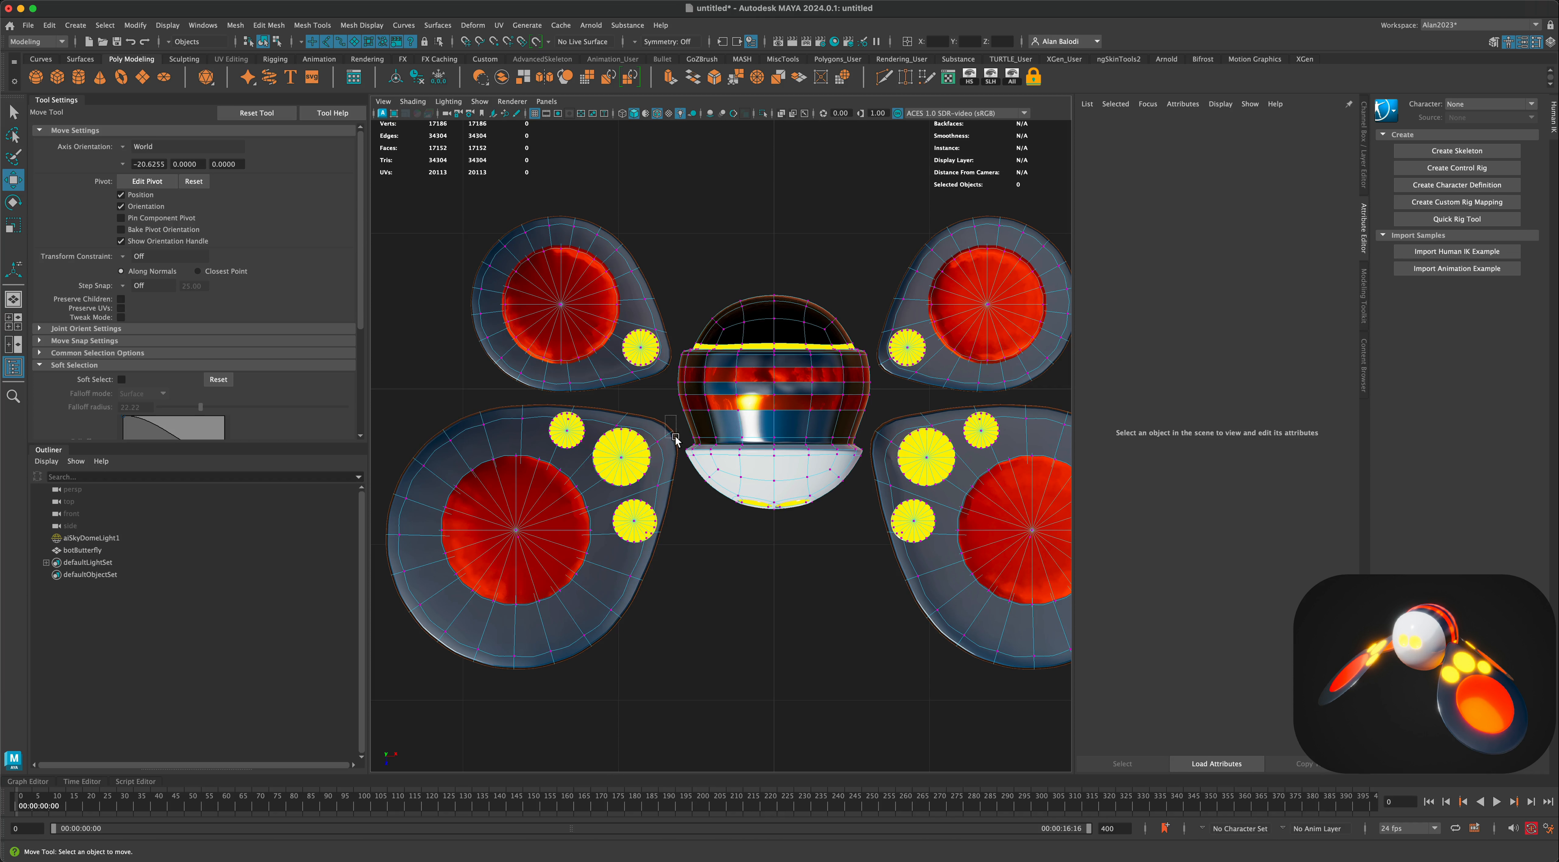
# Pull the inner corner vertex of each of the two larger wings closer to the body.
pyautogui.click(681, 447)
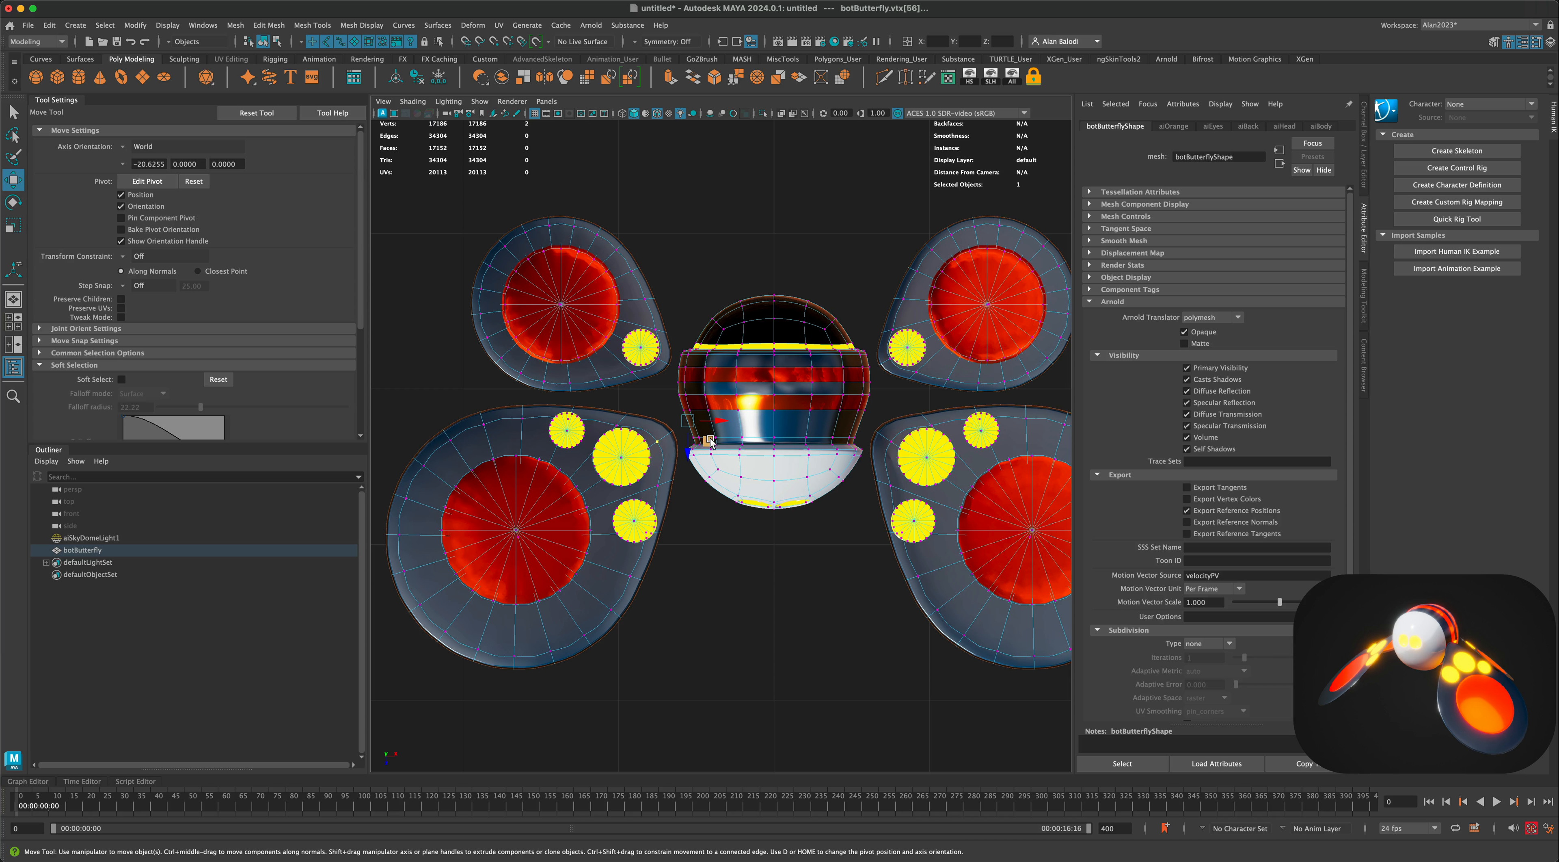
pyautogui.moveTo(713, 438); pyautogui.dragTo(730, 425)
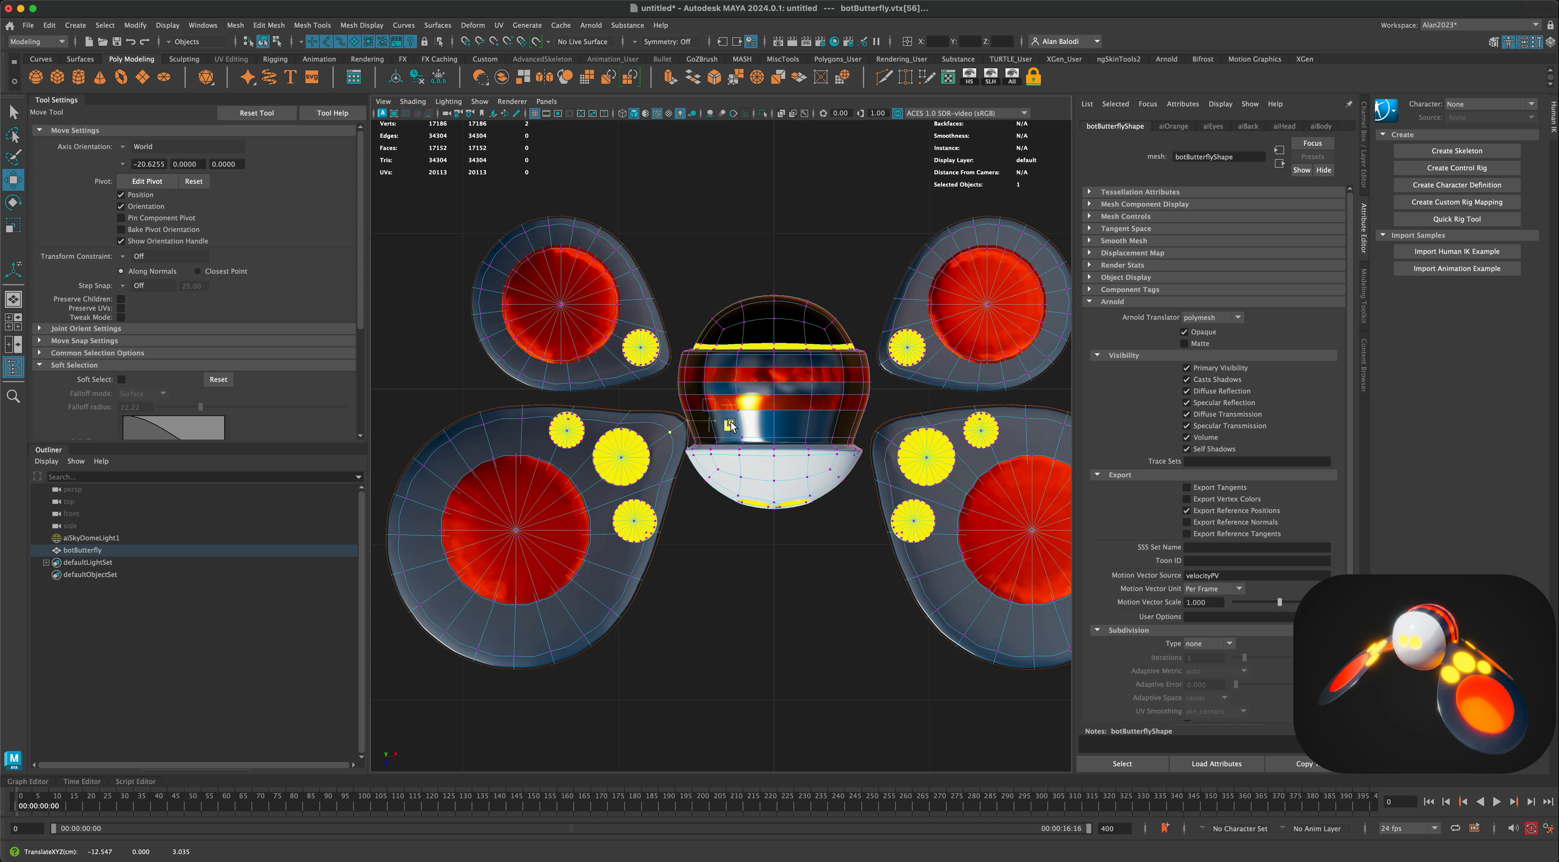
pyautogui.click(881, 442)
pyautogui.moveTo(881, 442); pyautogui.dragTo(862, 437)
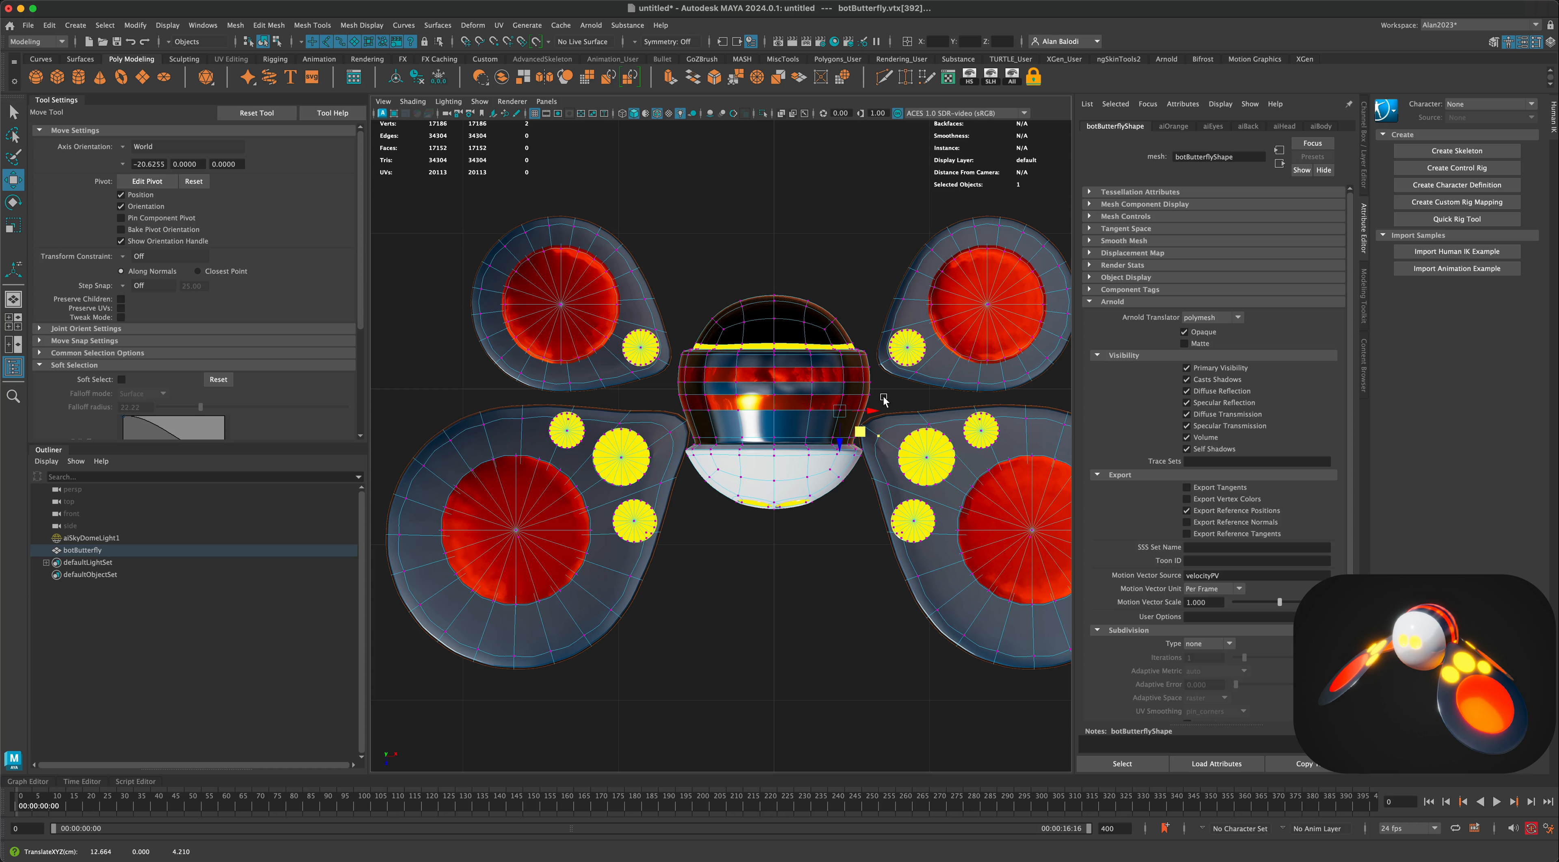
pyautogui.click(885, 362)
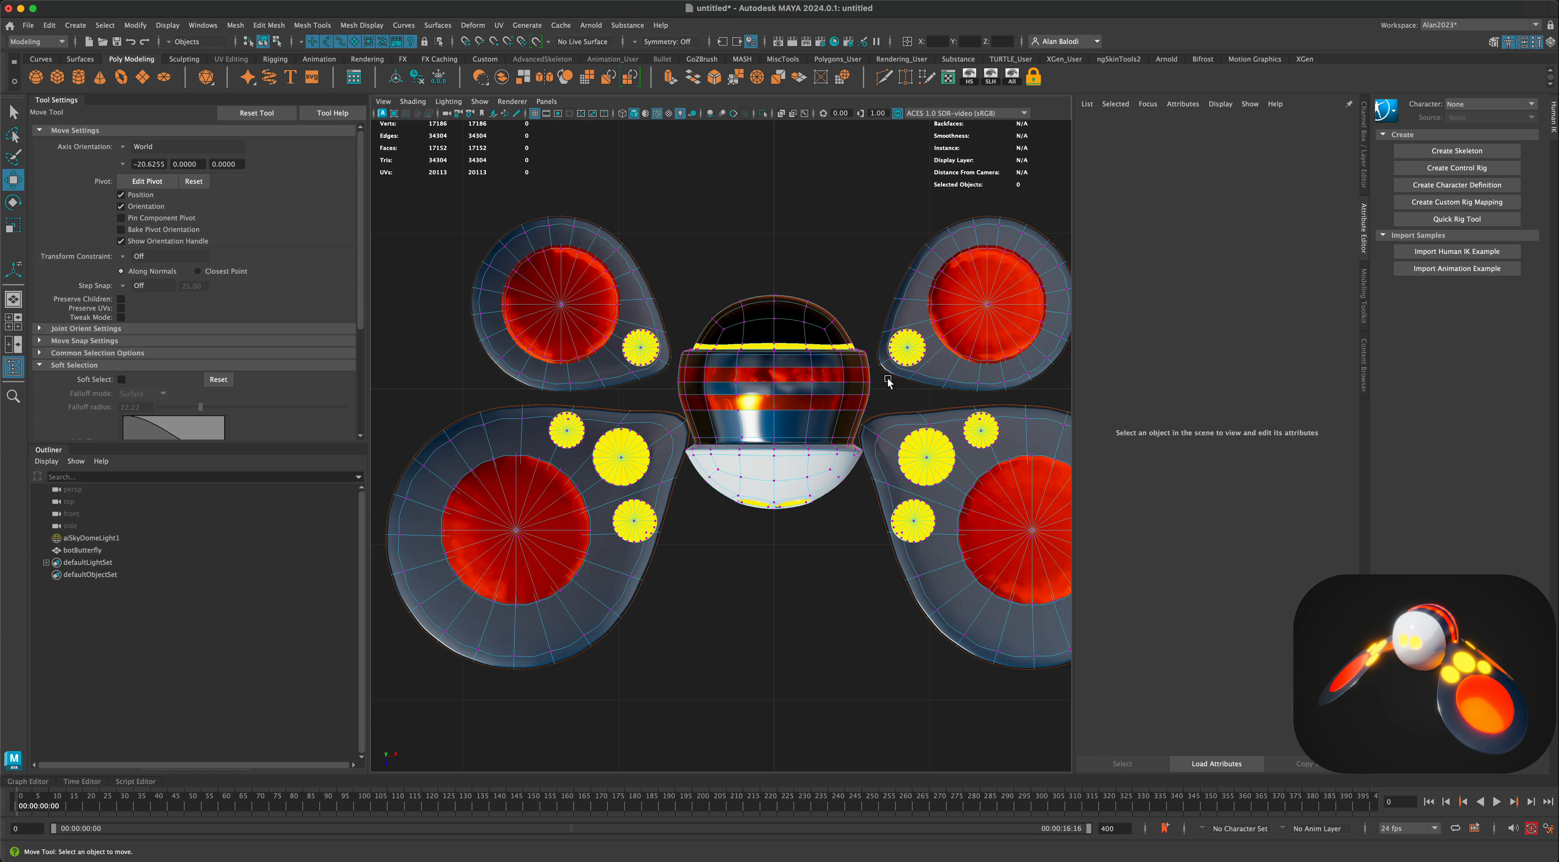
pyautogui.click(886, 362)
pyautogui.moveTo(890, 395); pyautogui.dragTo(863, 407)
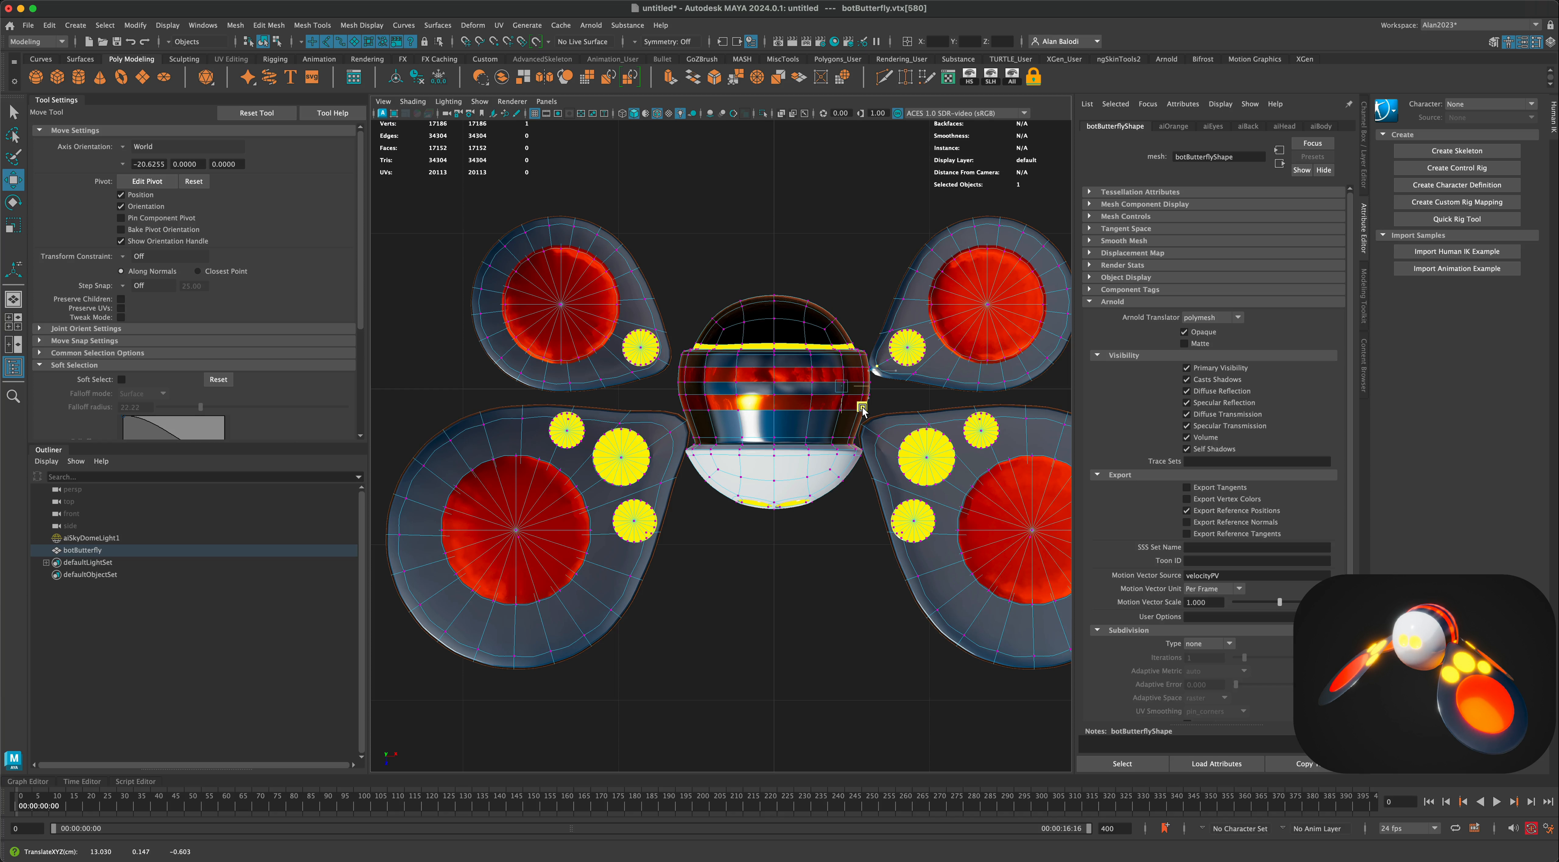
pyautogui.press('super+z')
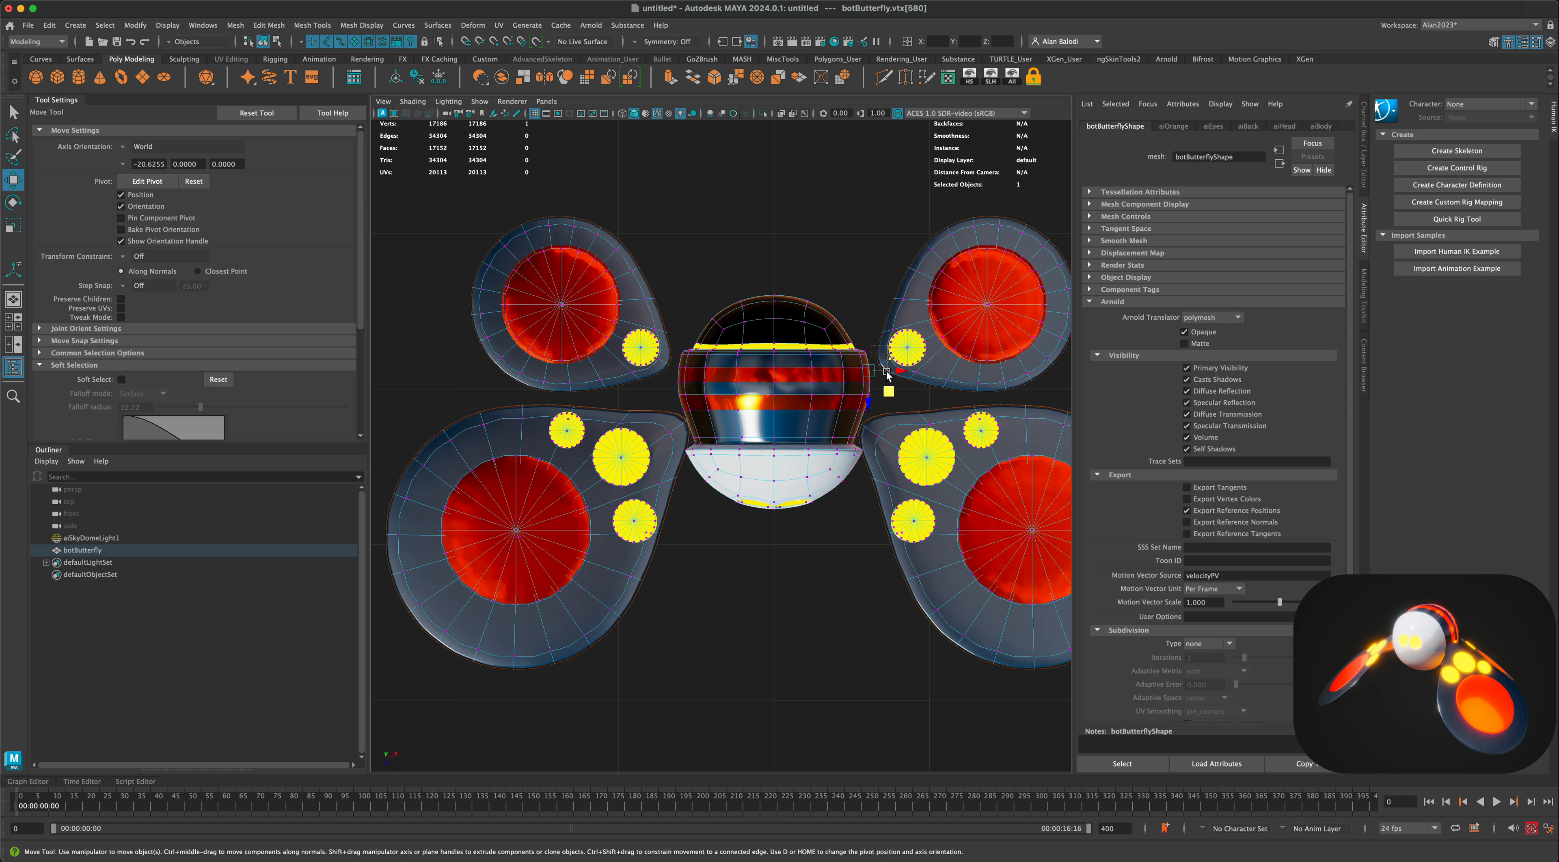
# Select the inner corner vertex of the small wing on the body's right side and move it toward the body.
pyautogui.moveTo(871, 345); pyautogui.dragTo(889, 383)
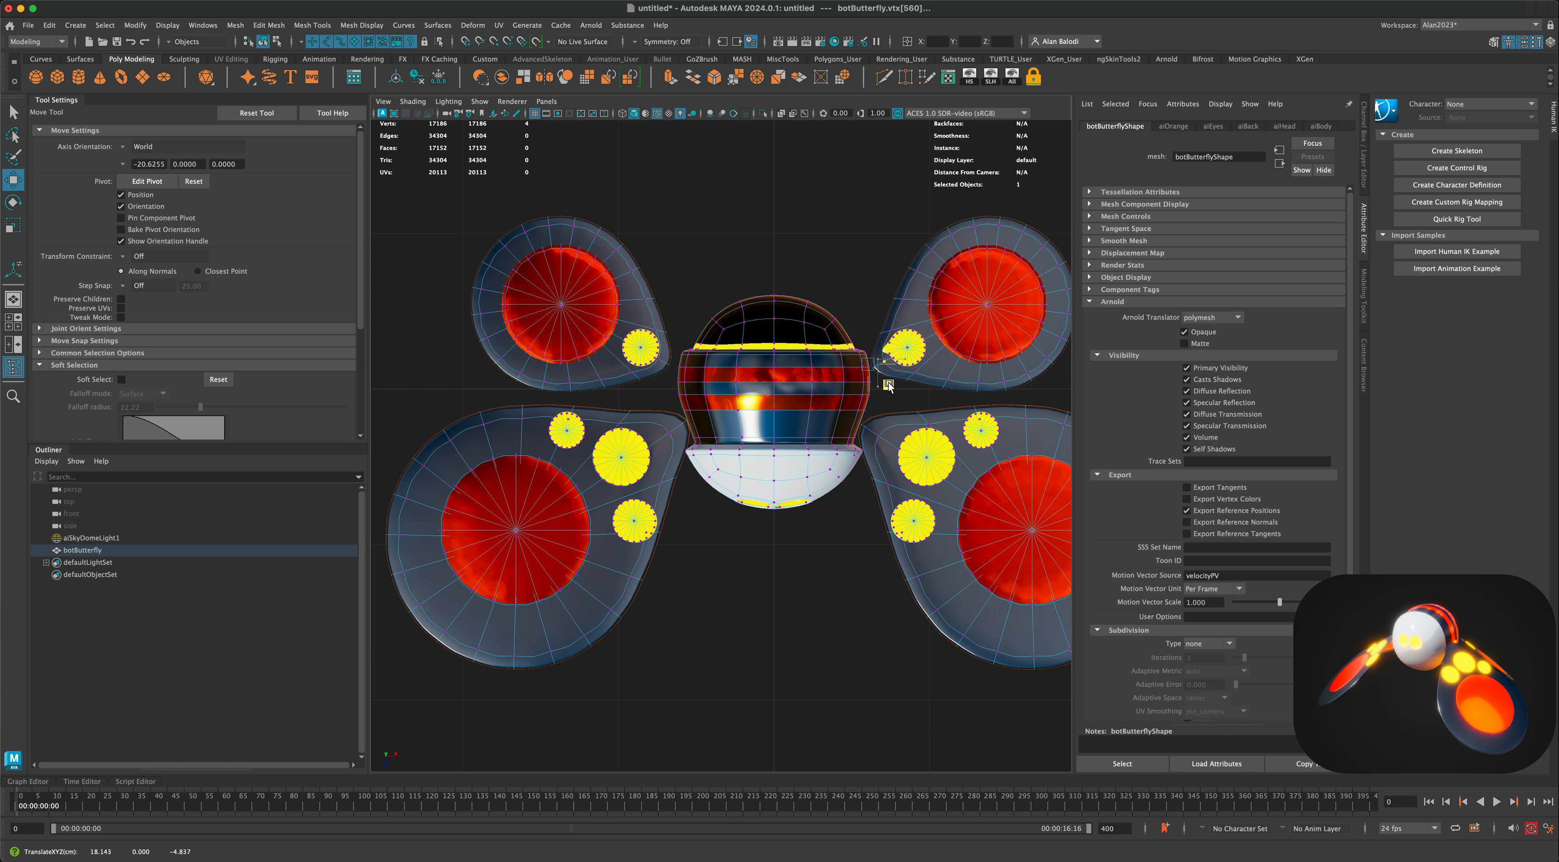
pyautogui.click(878, 381)
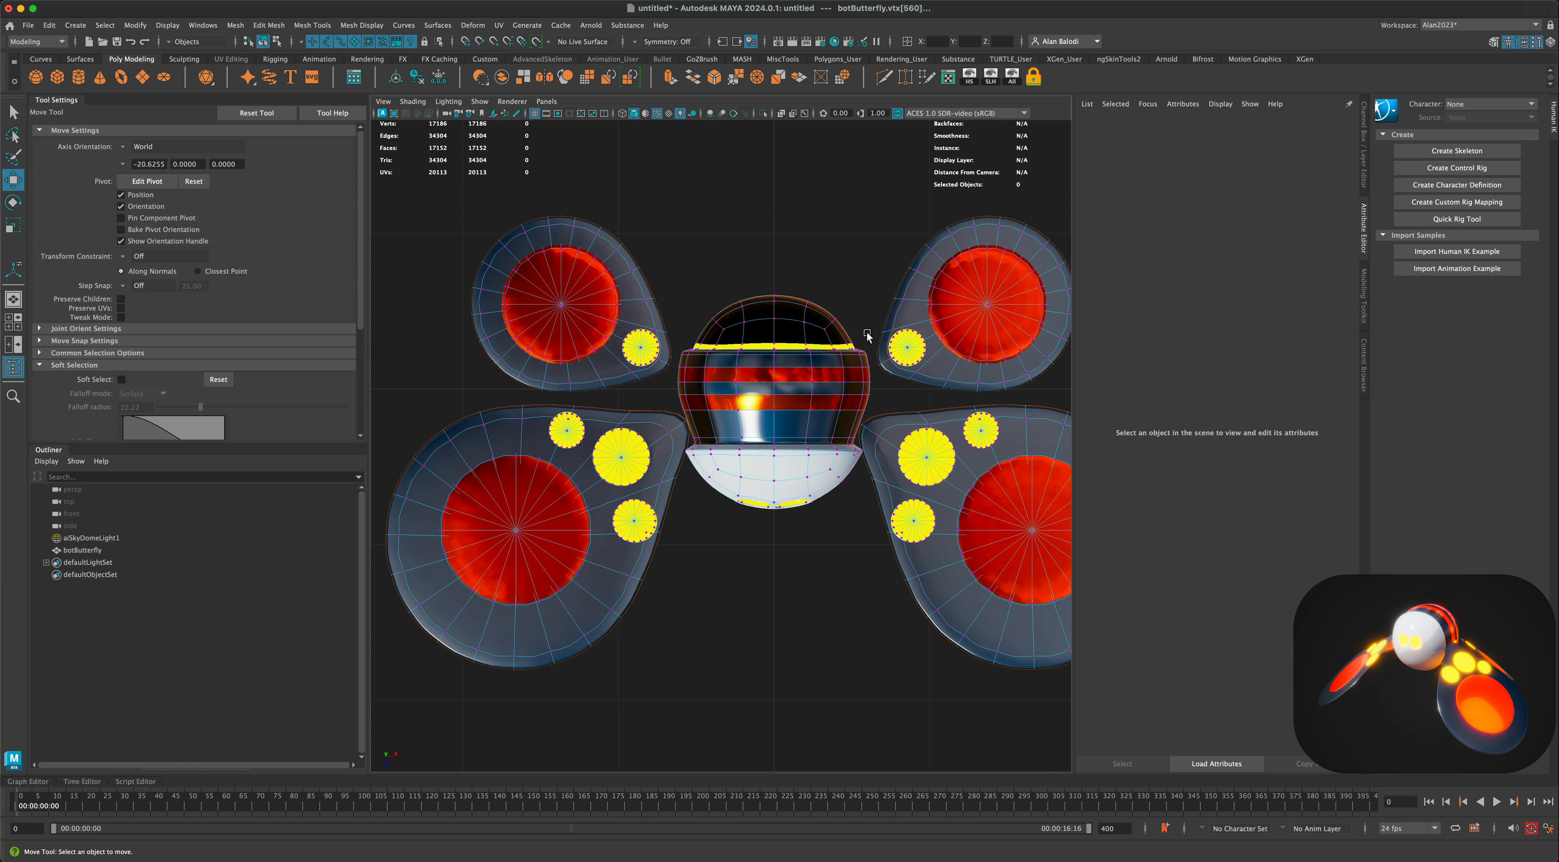
pyautogui.scroll(2, 870, 405)
pyautogui.scroll(5, 870, 405)
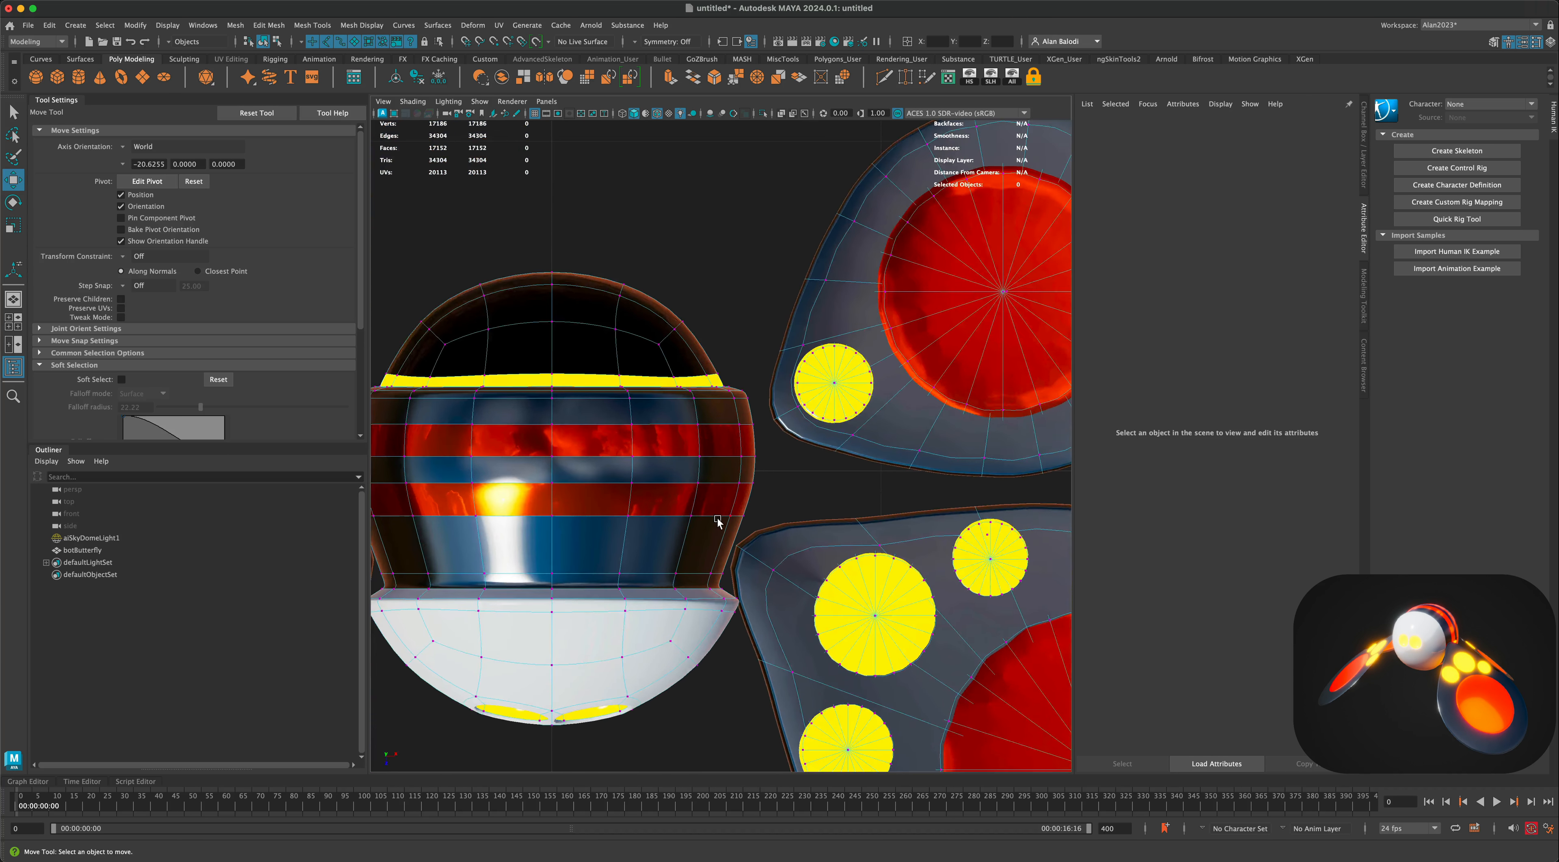
pyautogui.moveTo(795, 480); pyautogui.dragTo(846, 379)
pyautogui.moveTo(795, 442); pyautogui.dragTo(751, 466)
# Move the inner corner vertex of the small wing on the body's left side toward the body to match.
pyautogui.keyDown('alt'); pyautogui.moveTo(586, 564); pyautogui.dragTo(961, 536, button='middle'); pyautogui.keyUp('alt')
pyautogui.keyDown('alt'); pyautogui.moveTo(961, 536); pyautogui.dragTo(566, 444, button='right'); pyautogui.keyUp('alt')
pyautogui.click(511, 371)
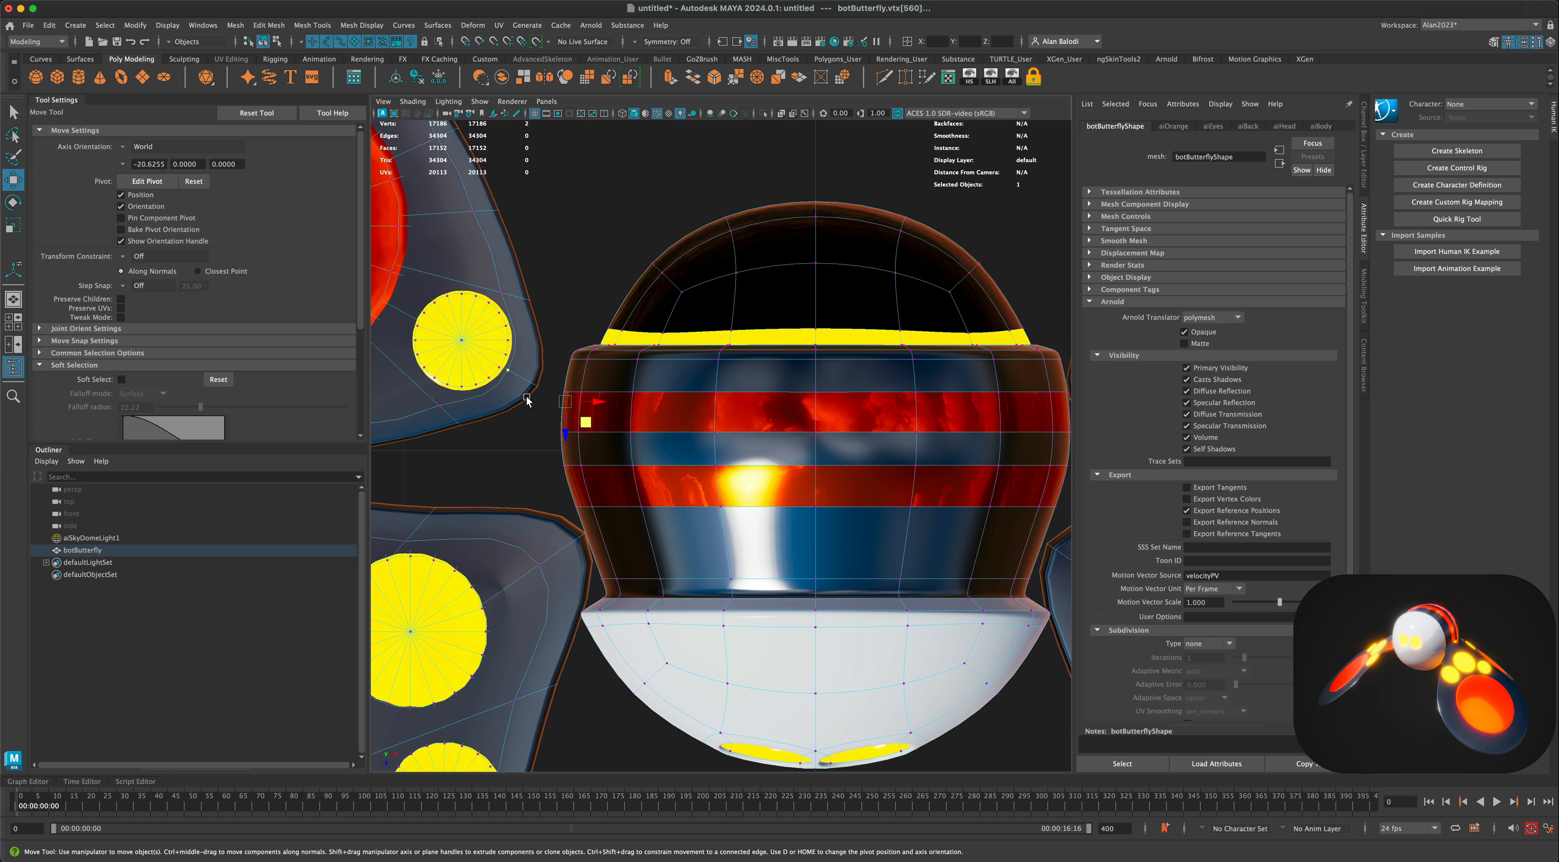
pyautogui.moveTo(587, 425); pyautogui.dragTo(625, 451)
pyautogui.scroll(-2, 756, 587)
pyautogui.scroll(-5, 756, 586)
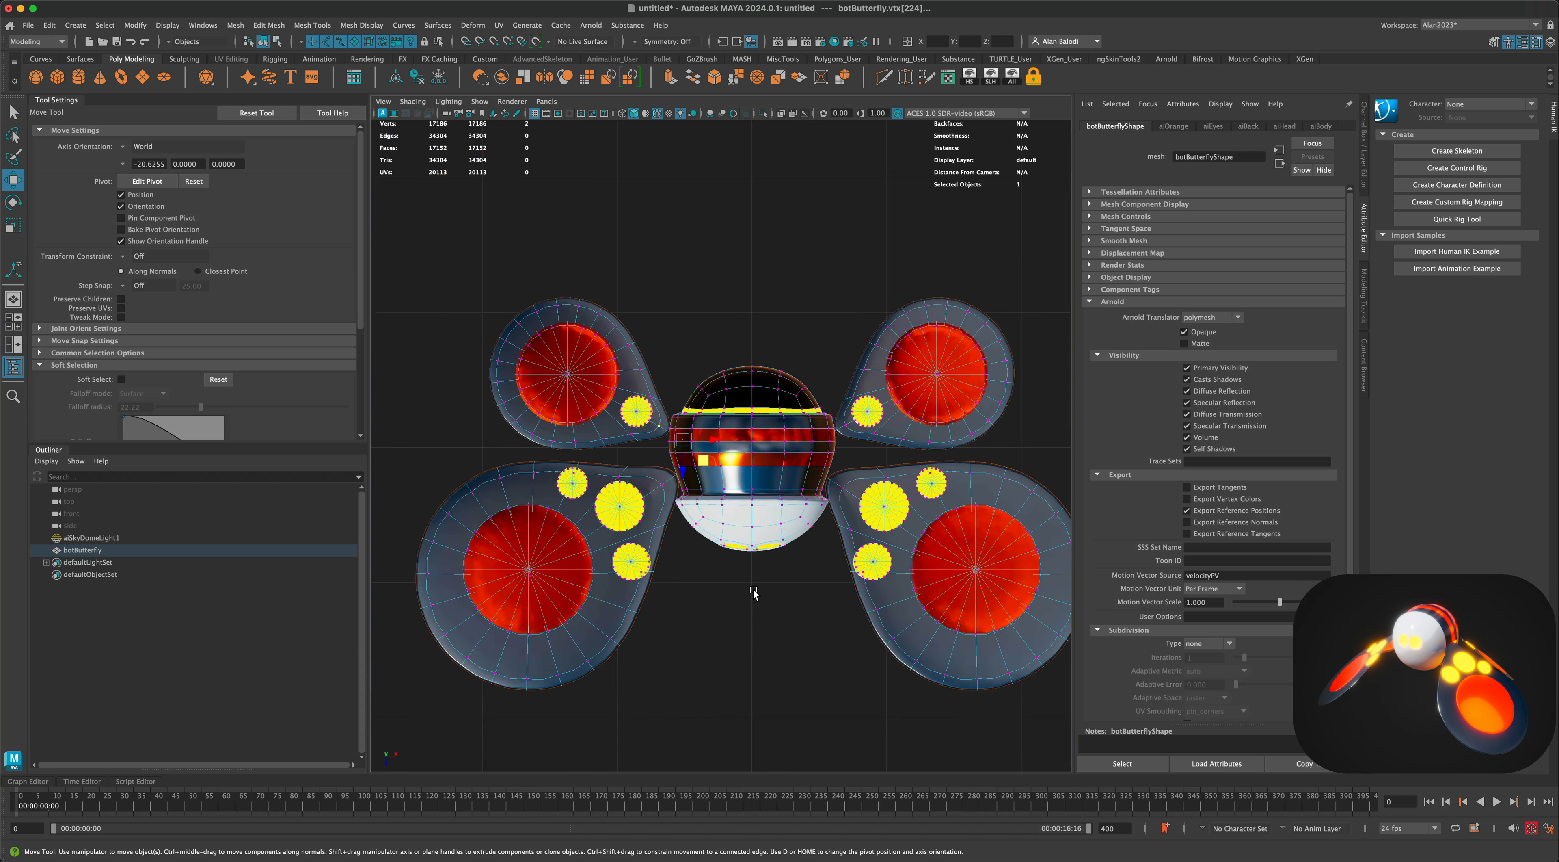
# Return the mesh to object mode, deselect it and bring back the full perspective view of the butterfly.
pyautogui.moveTo(885, 340); pyautogui.dragTo(914, 326, button='right')
pyautogui.click(867, 294)
pyautogui.press('space')
pyautogui.press('space')
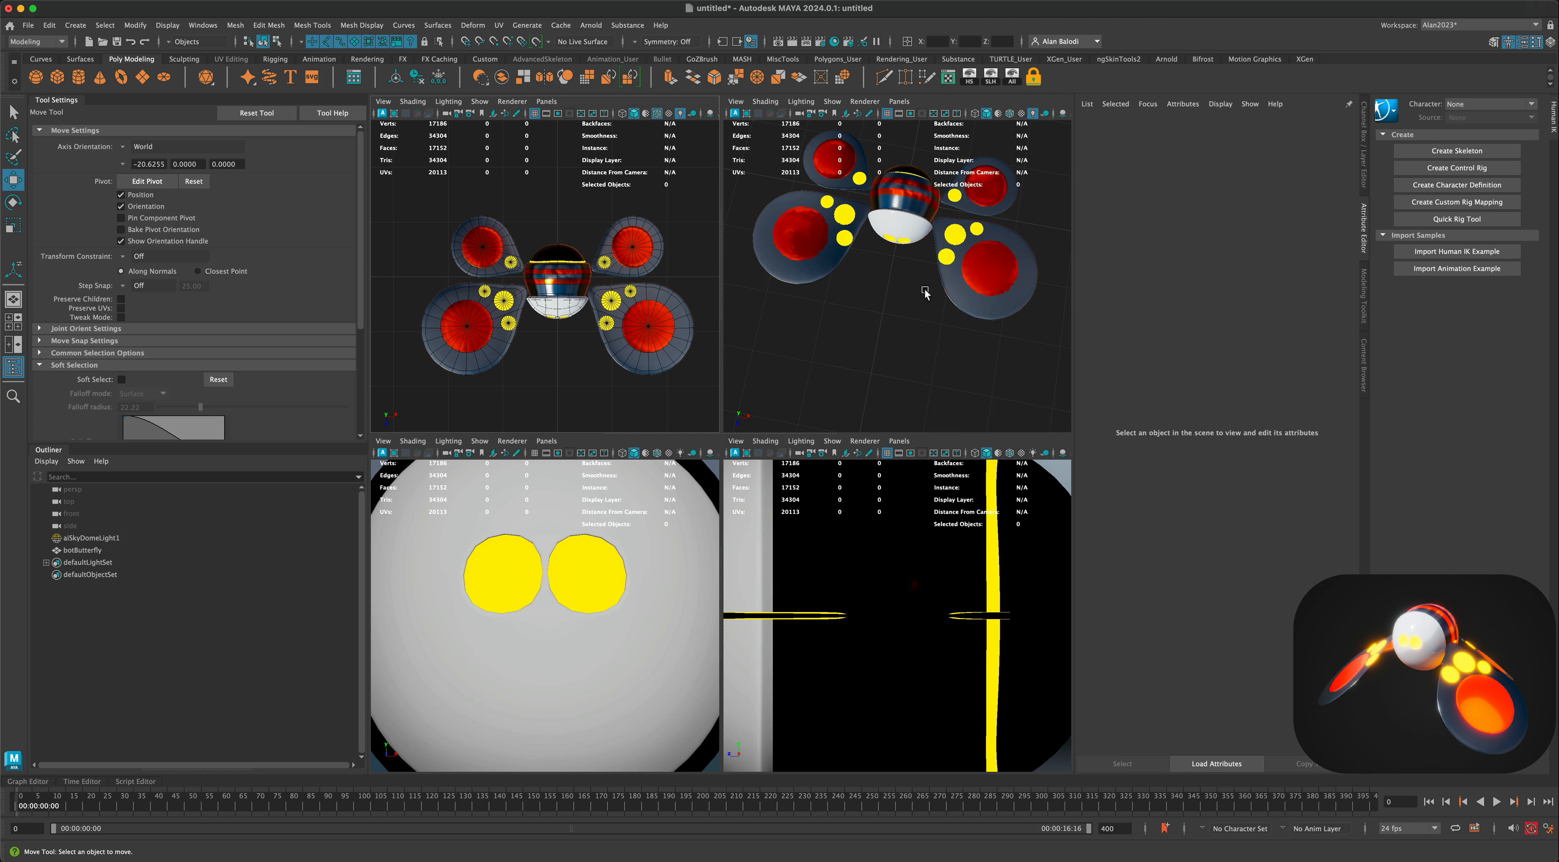
pyautogui.press('space')
pyautogui.keyDown('alt'); pyautogui.moveTo(818, 458); pyautogui.dragTo(715, 534); pyautogui.keyUp('alt')
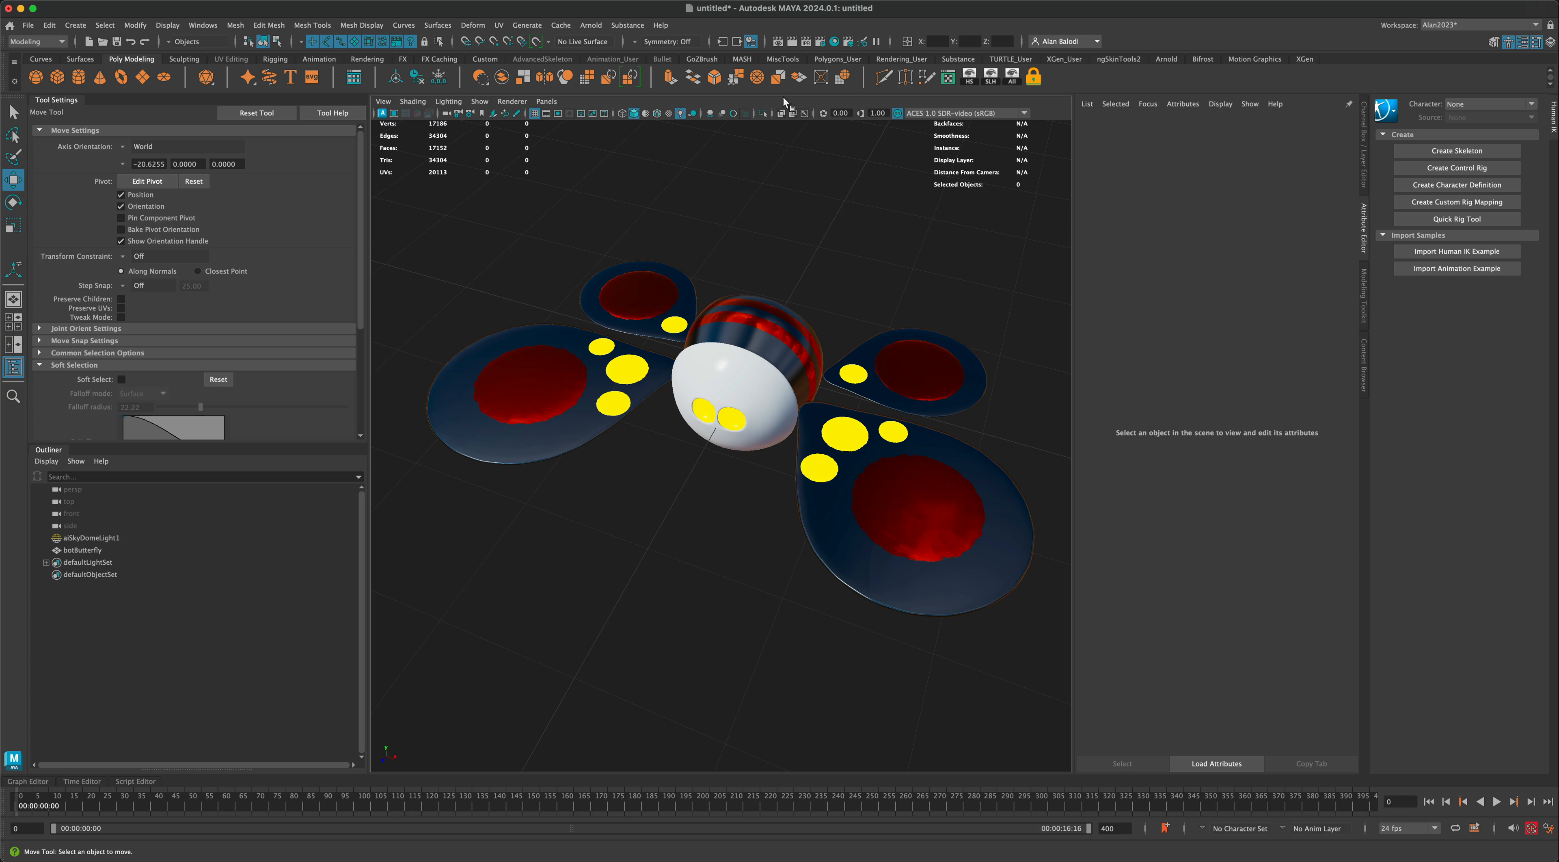
# Set the render image size to the 1k_Square preset and show the Arnold sampling settings.
pyautogui.click(822, 41)
pyautogui.moveTo(950, 225); pyautogui.dragTo(765, 100)
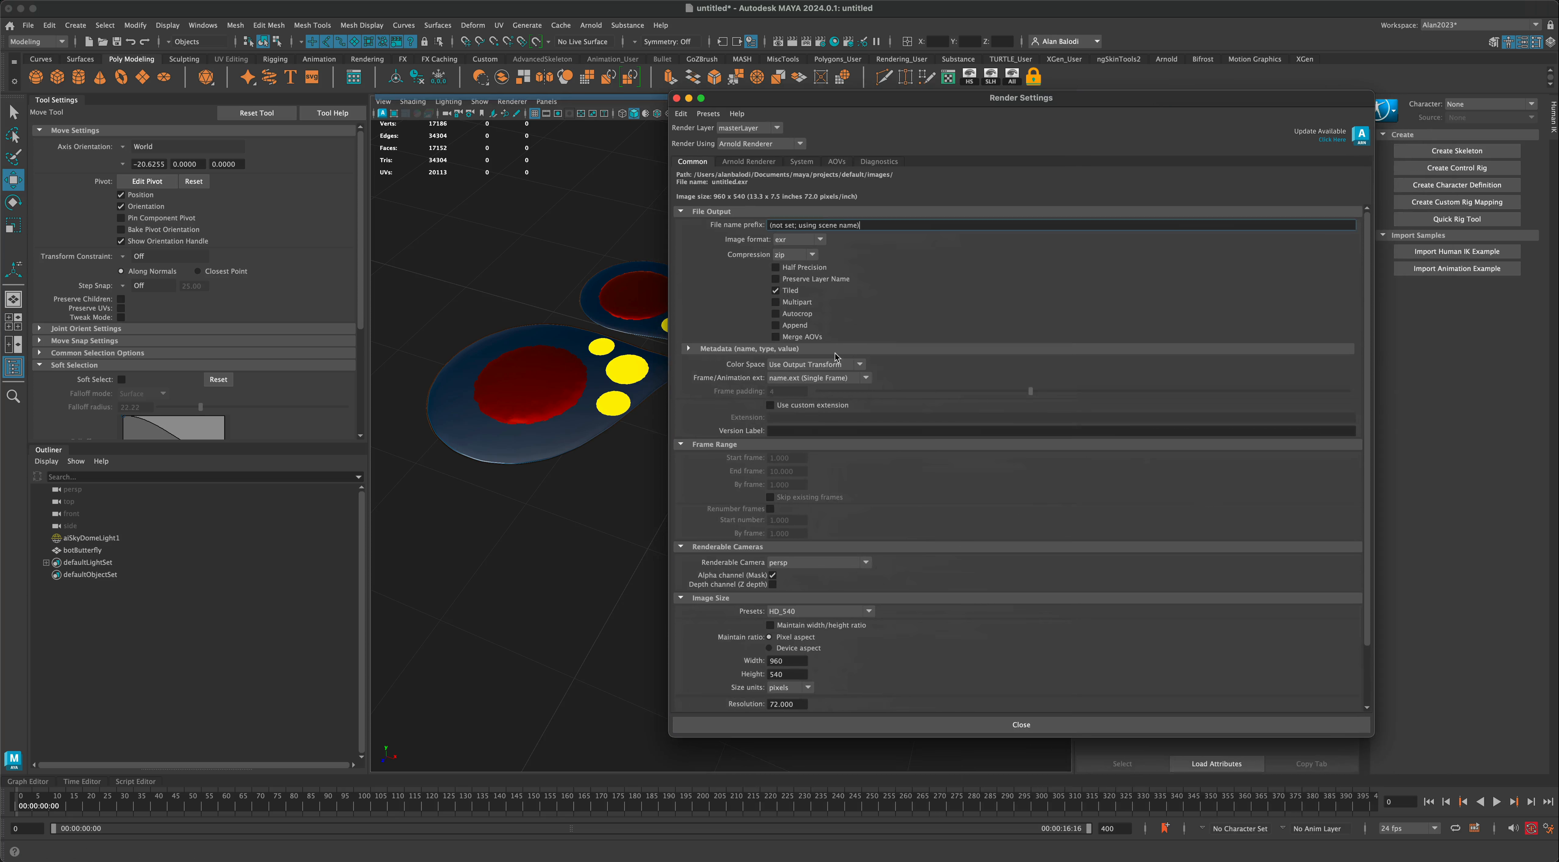
pyautogui.click(799, 612)
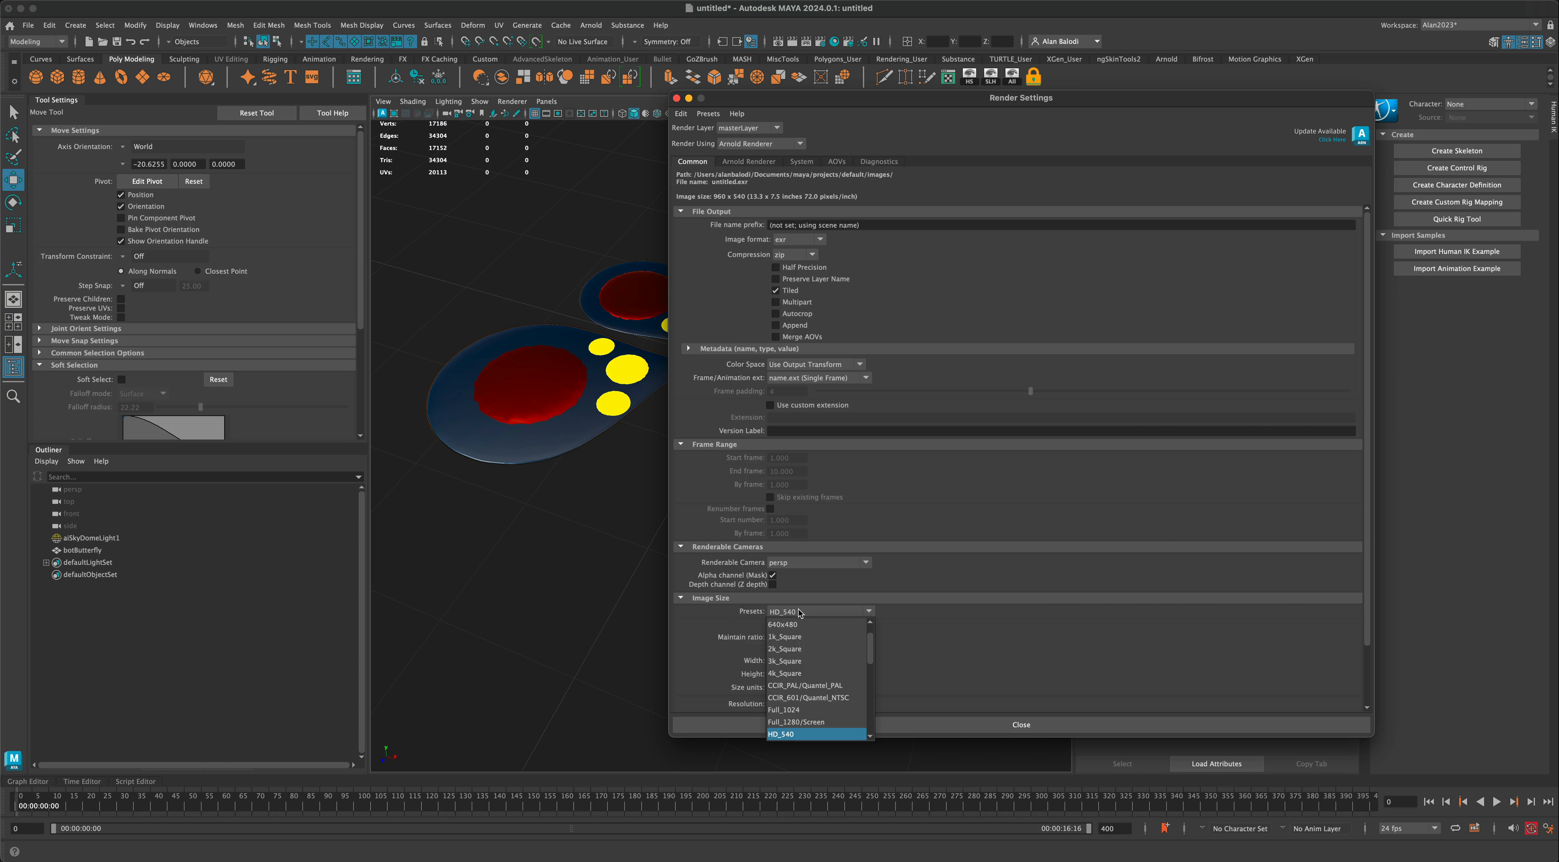
pyautogui.click(801, 637)
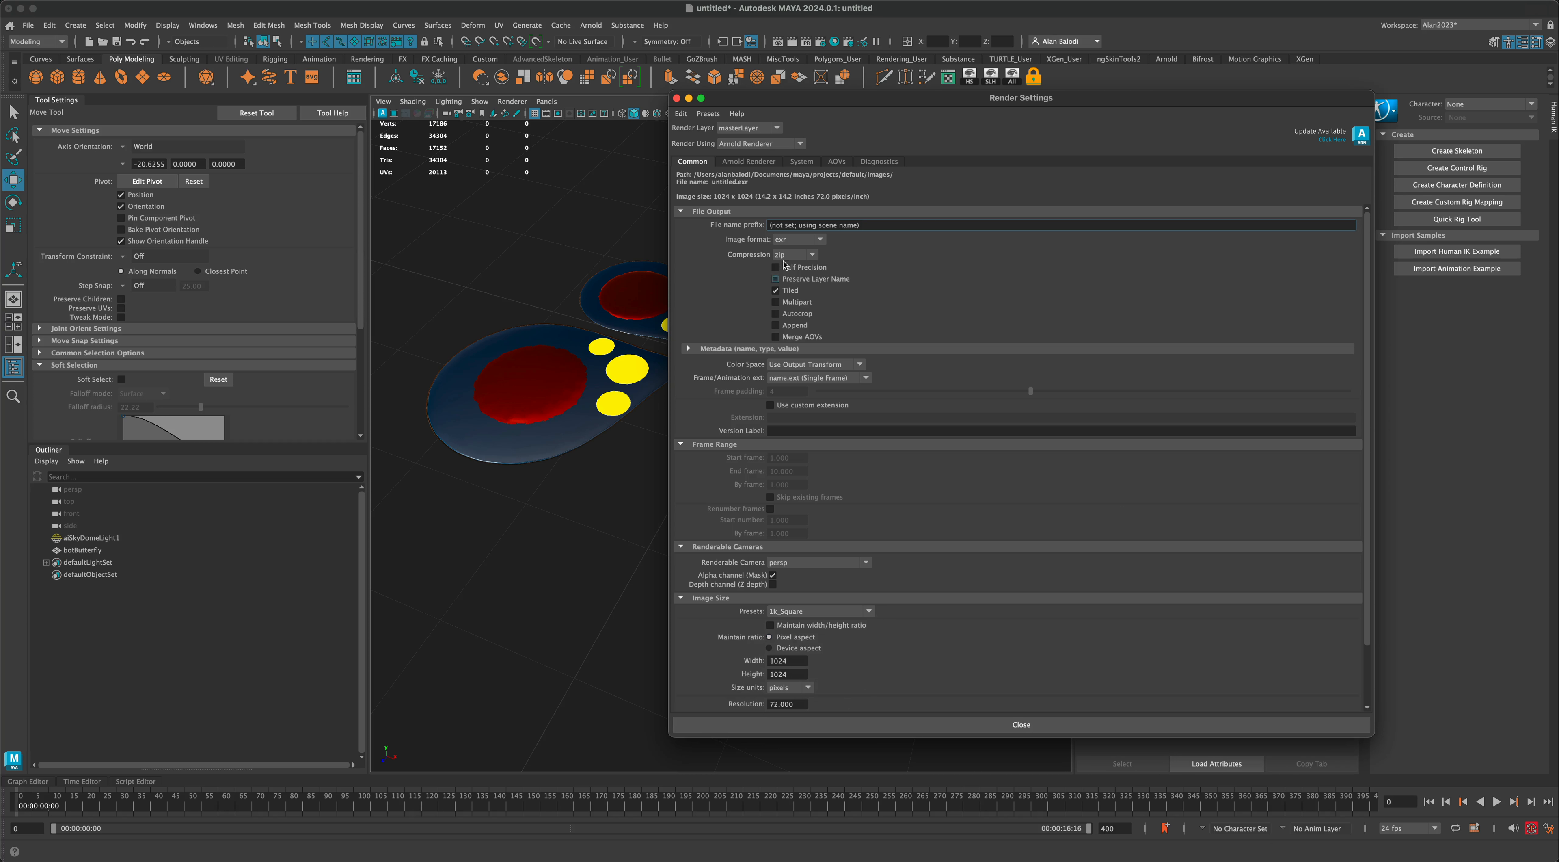
pyautogui.click(749, 161)
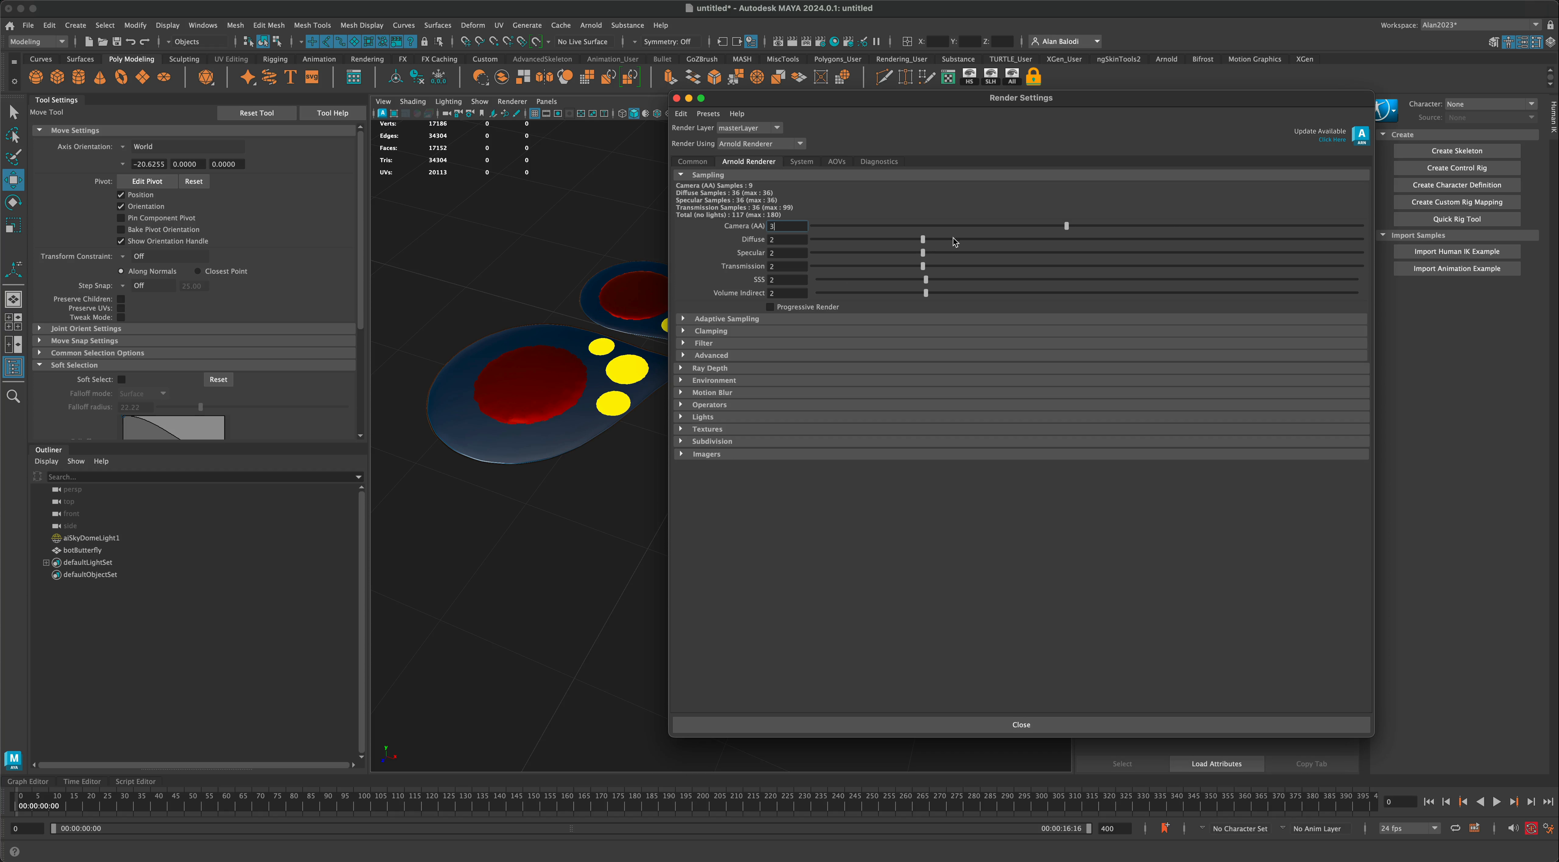
# Set the sky dome light's Samples and Volume Samples to 4.
pyautogui.click(89, 537)
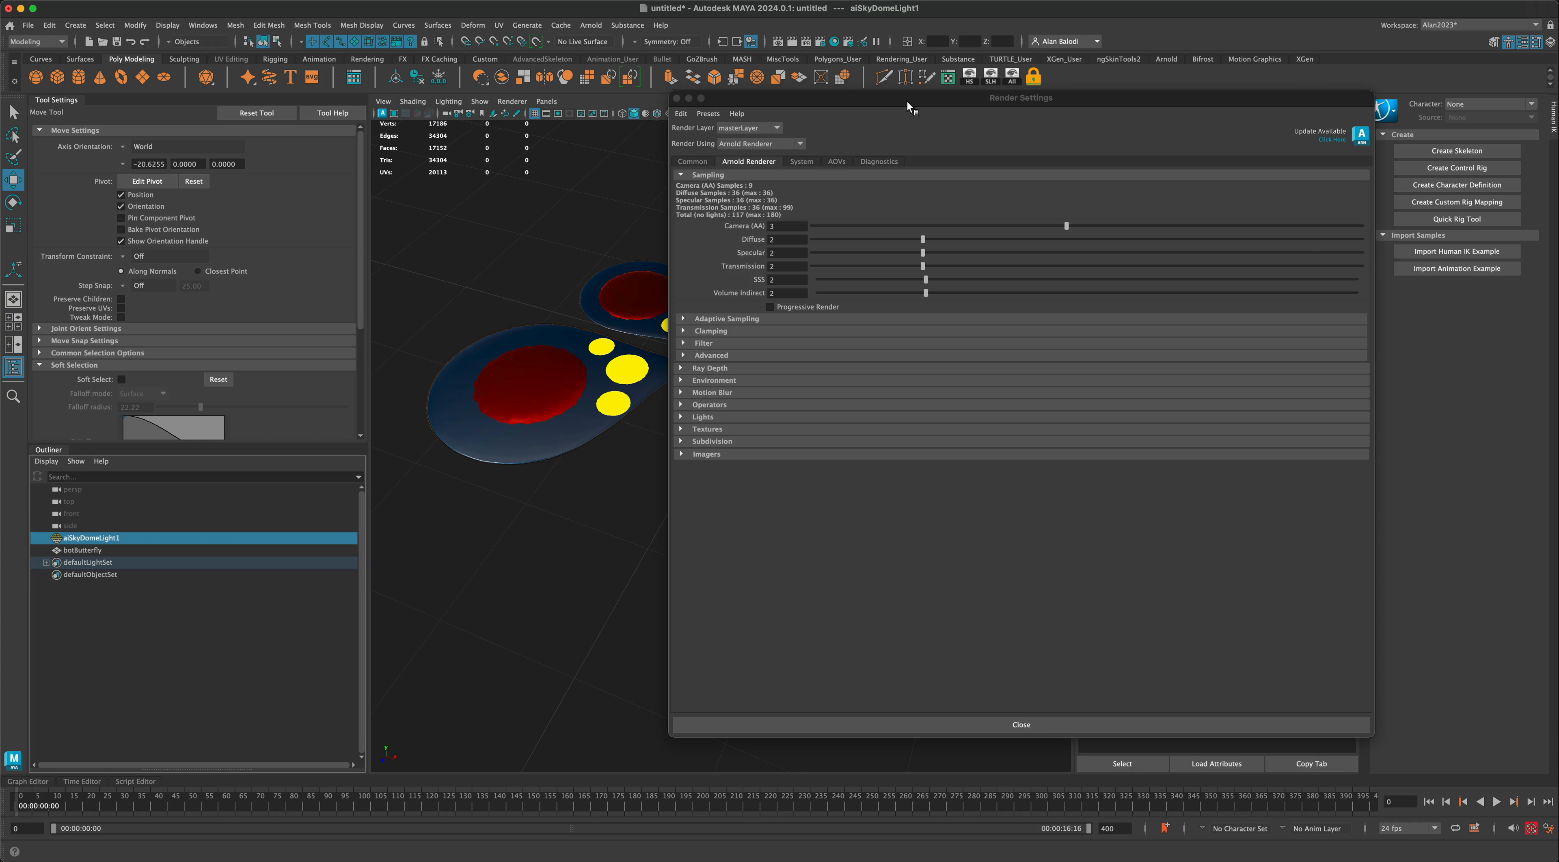
pyautogui.hotkey('ctrl', 'a')
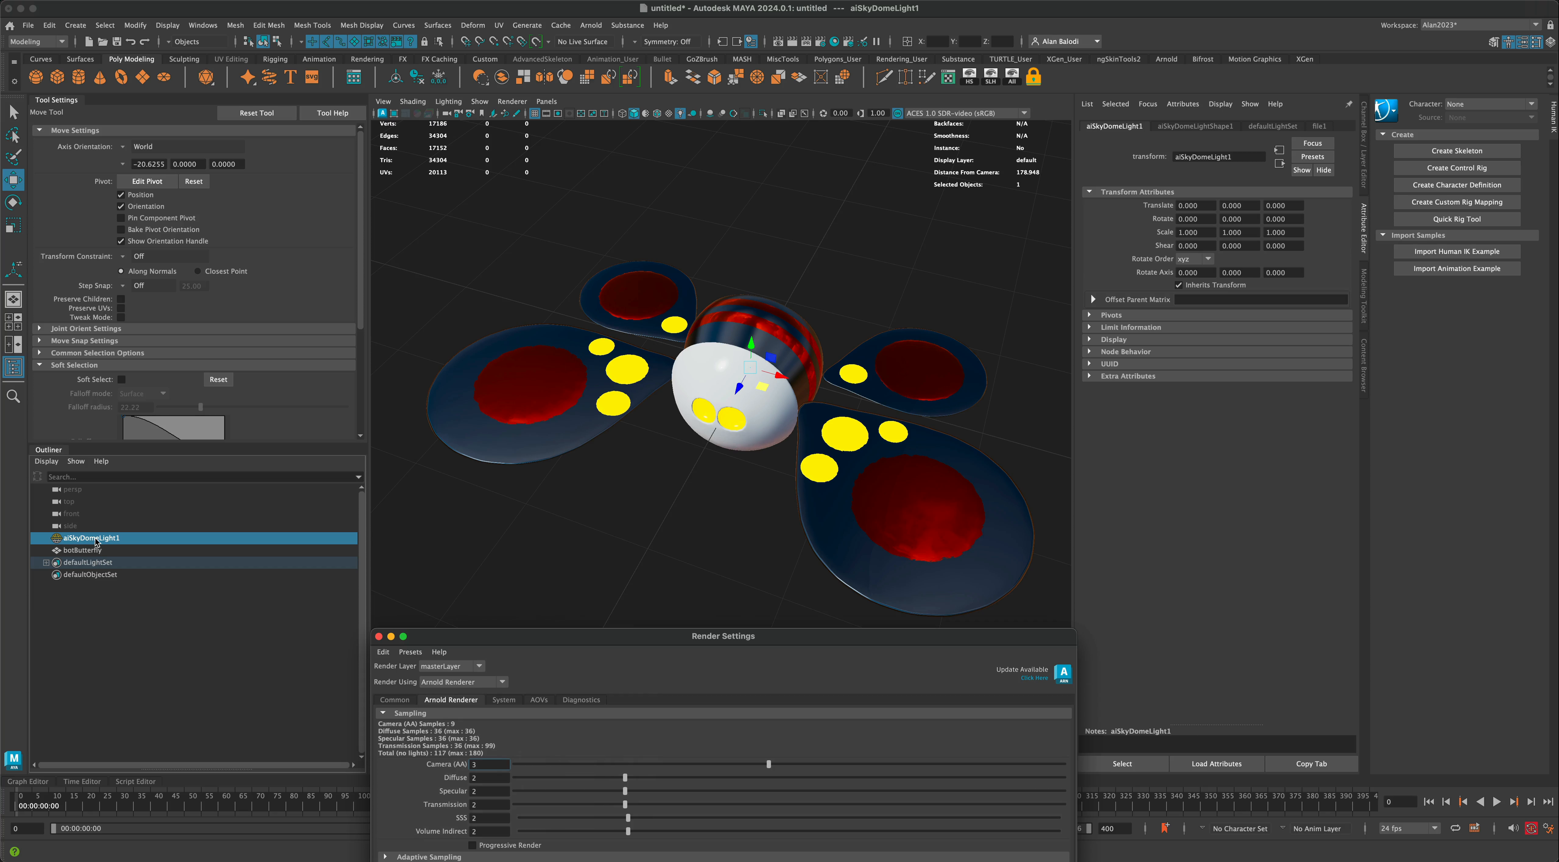
pyautogui.click(1194, 126)
pyautogui.doubleClick(1188, 463)
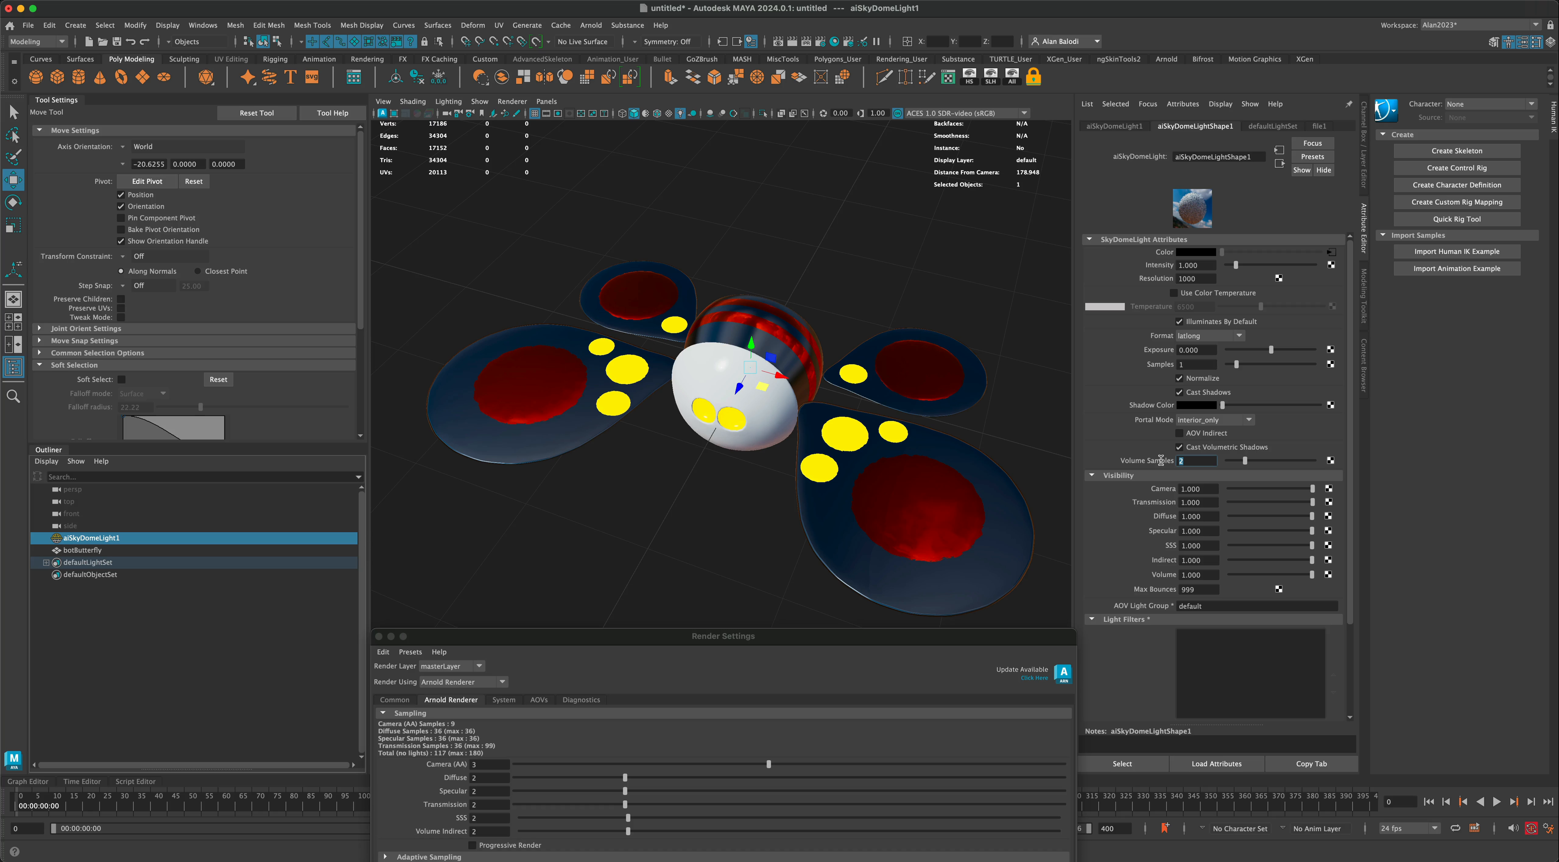
pyautogui.doubleClick(1195, 364)
pyautogui.click(1193, 461)
# Raise the Arnold render sampling to Camera (AA) 4 and Diffuse 3.
pyautogui.moveTo(630, 638); pyautogui.dragTo(639, 508)
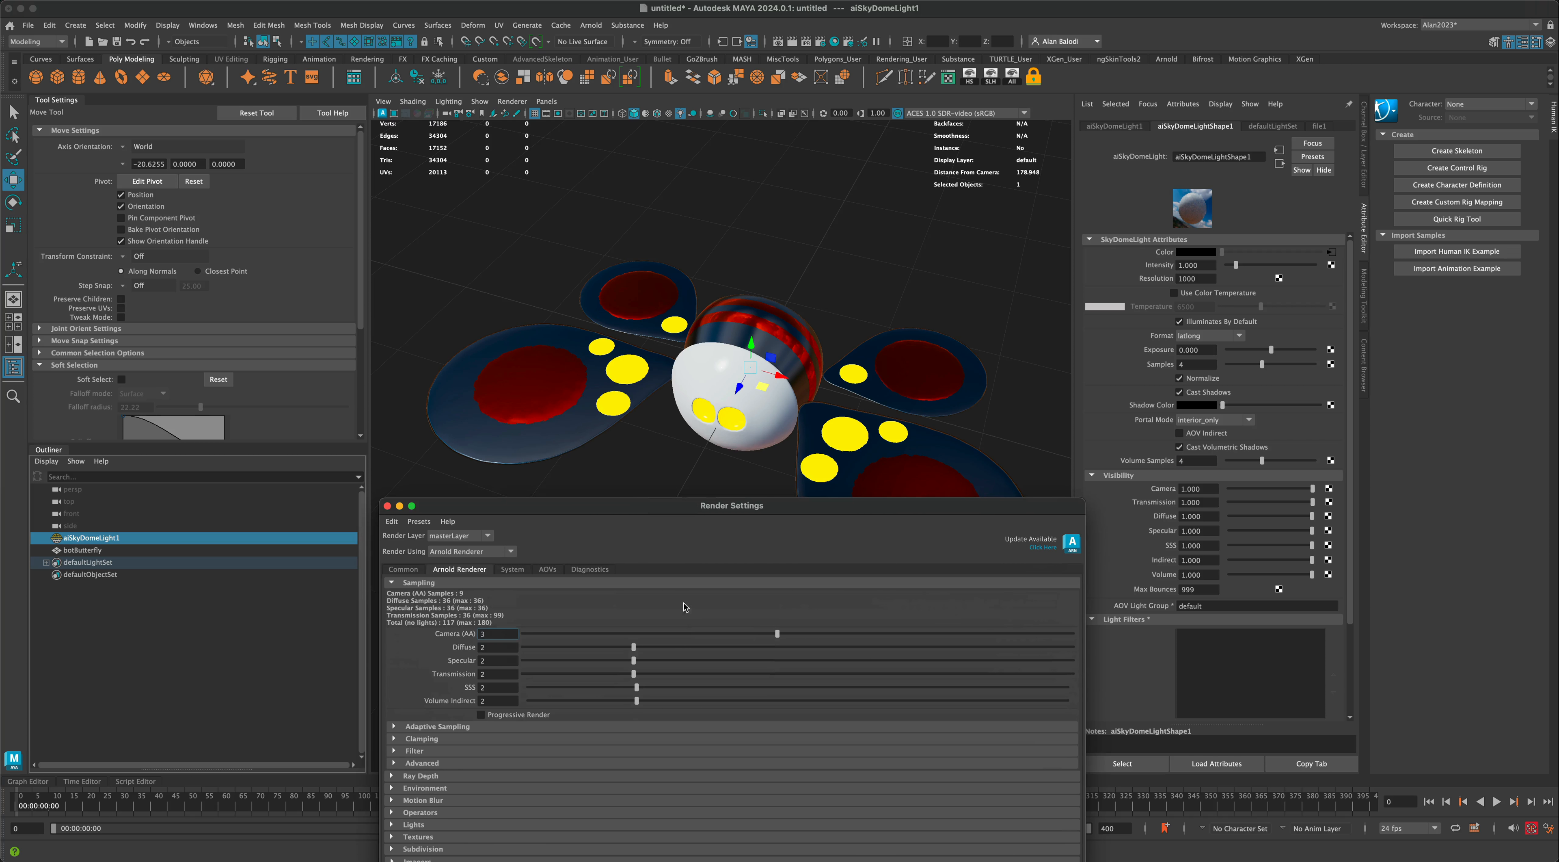
pyautogui.click(803, 634)
pyautogui.click(700, 647)
pyautogui.moveTo(716, 515); pyautogui.dragTo(728, 583)
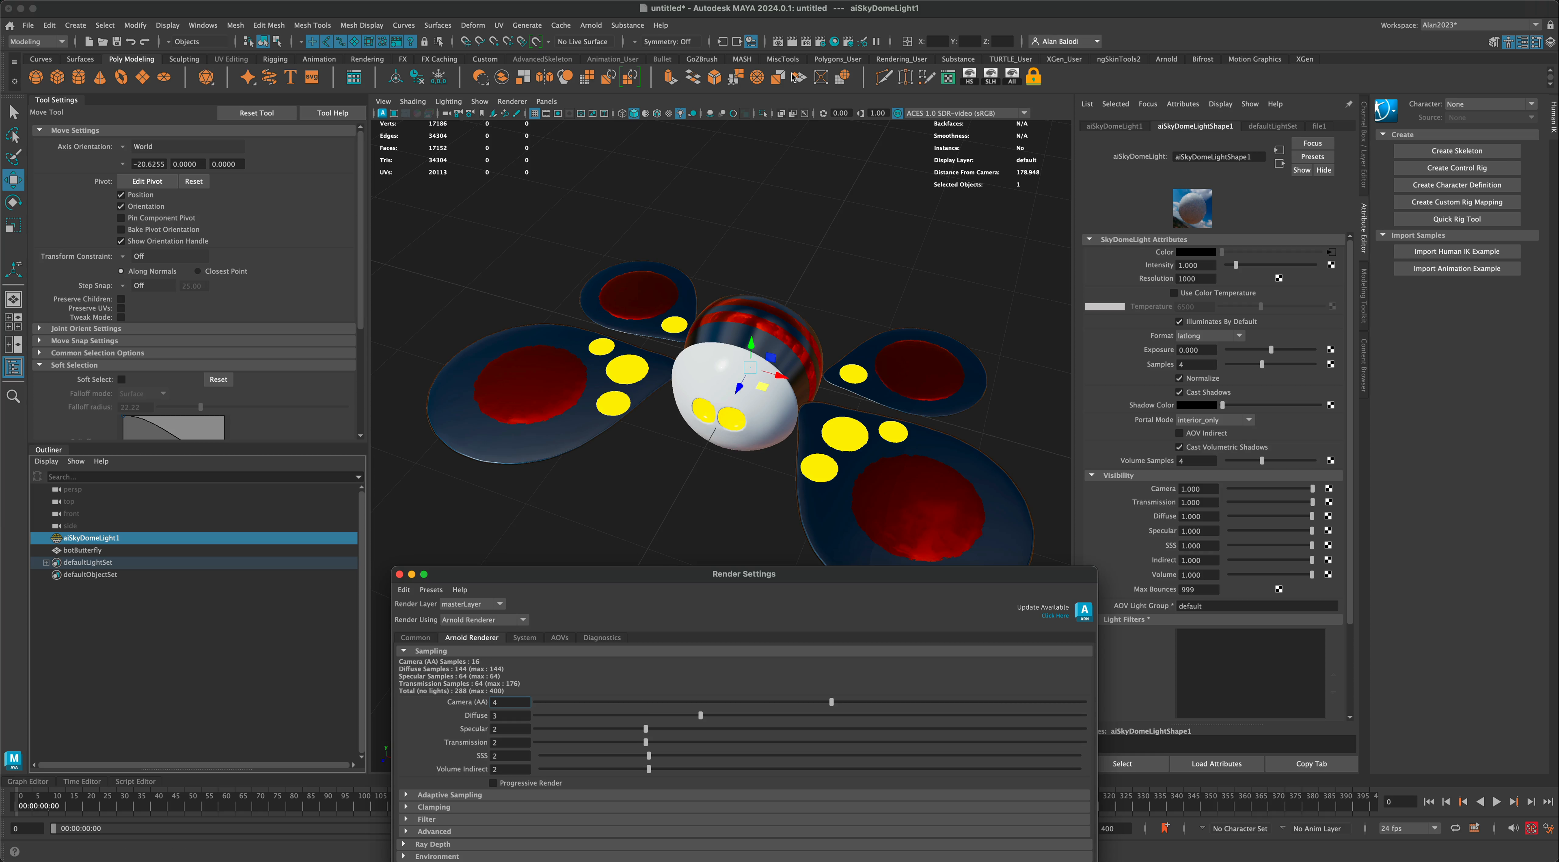
# Lower the sky dome light's camera visibility to 0 and render the perspective view in Arnold RenderView.
pyautogui.click(112, 543)
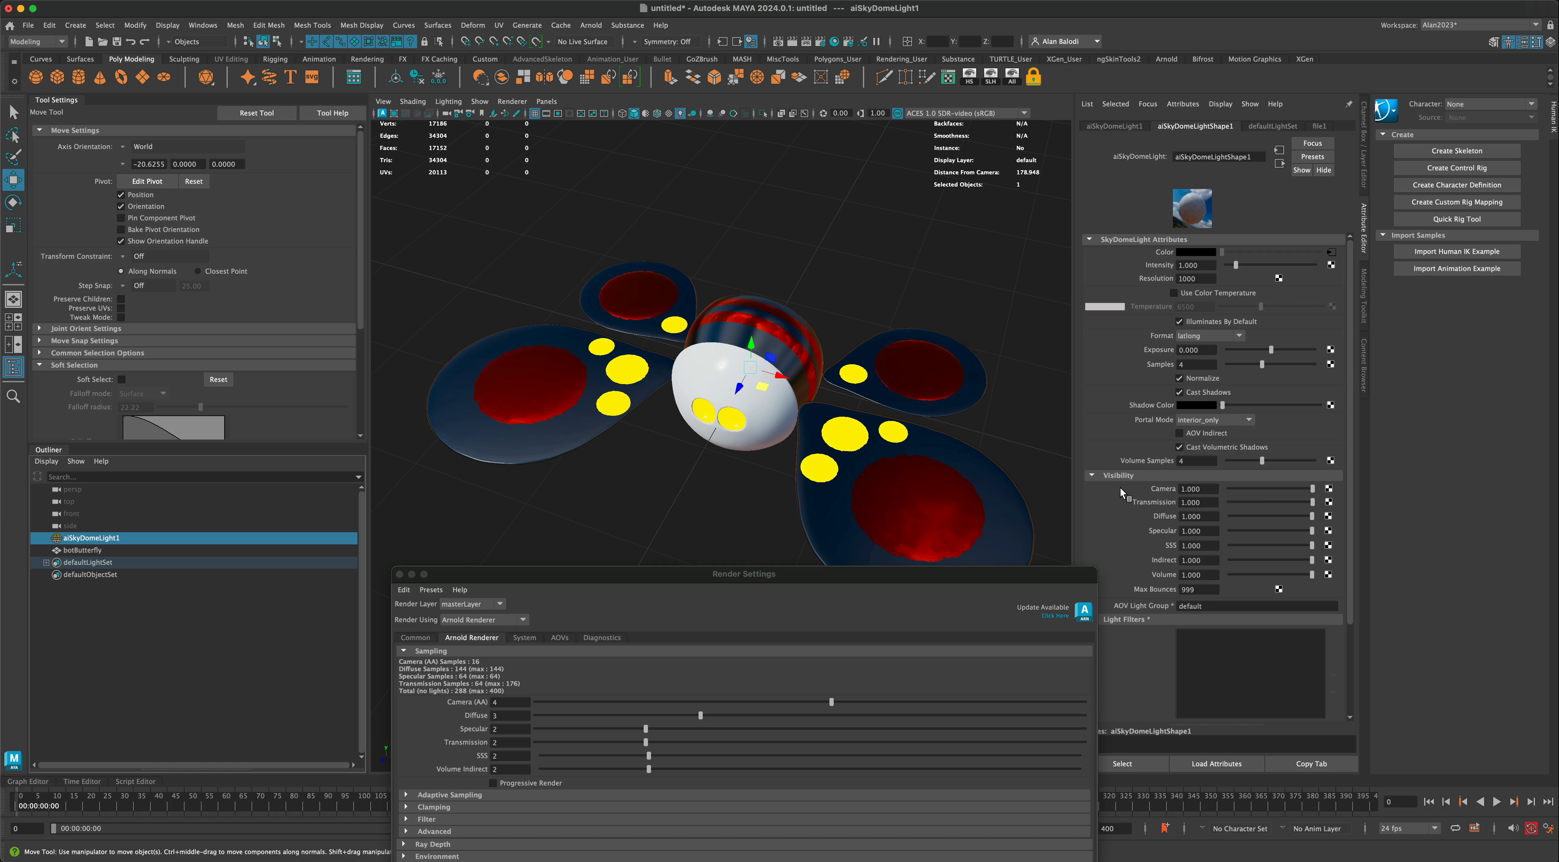
pyautogui.moveTo(1292, 494); pyautogui.dragTo(1220, 494)
pyautogui.click(778, 41)
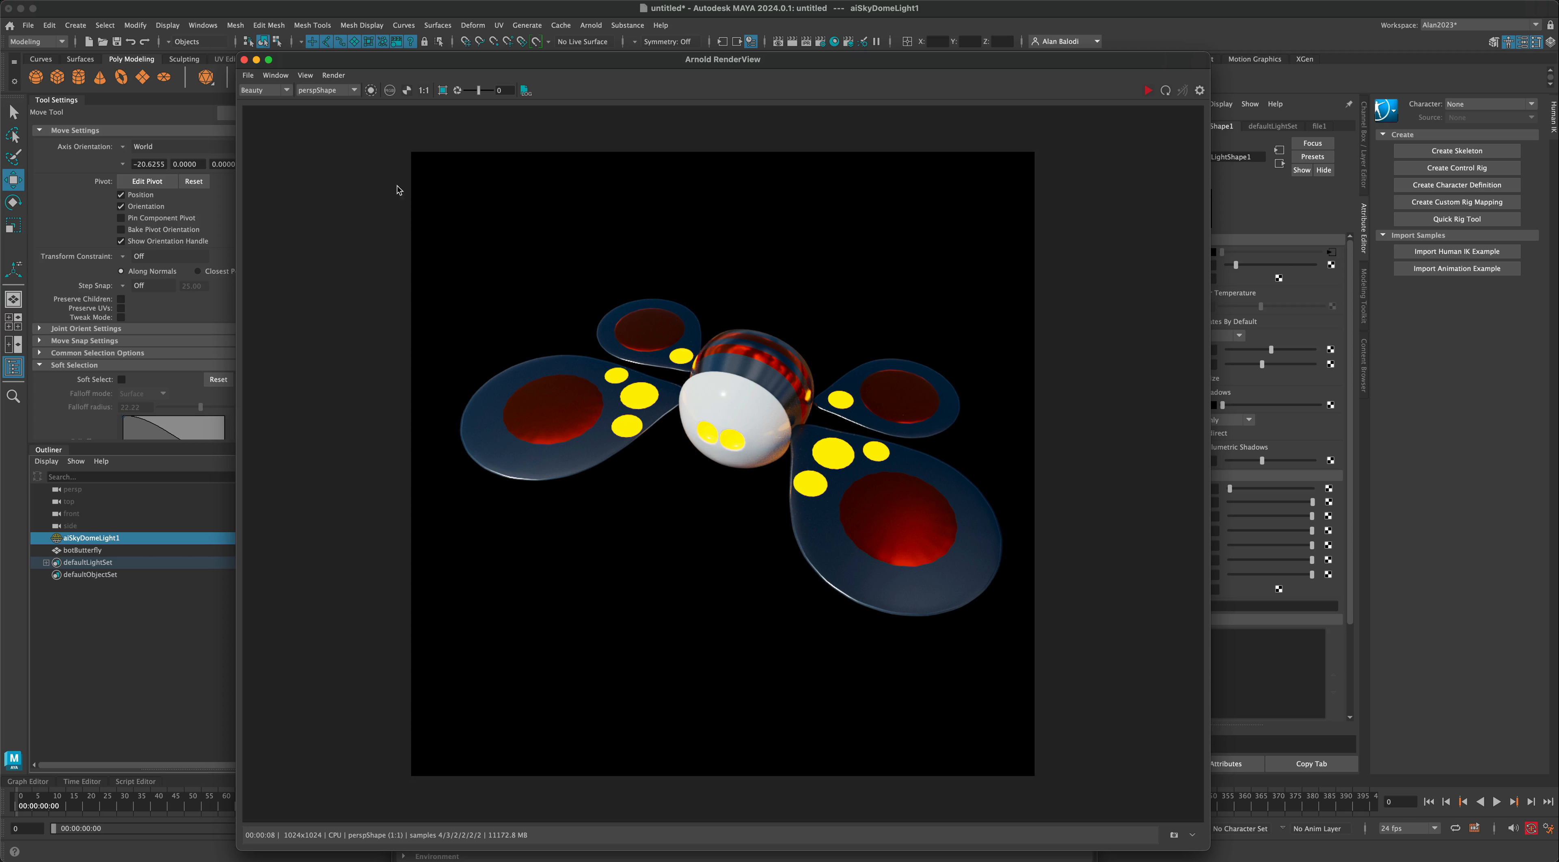
# Set the butterfly mesh's Arnold subdivision type to catclark with 2 iterations.
pyautogui.click(244, 61)
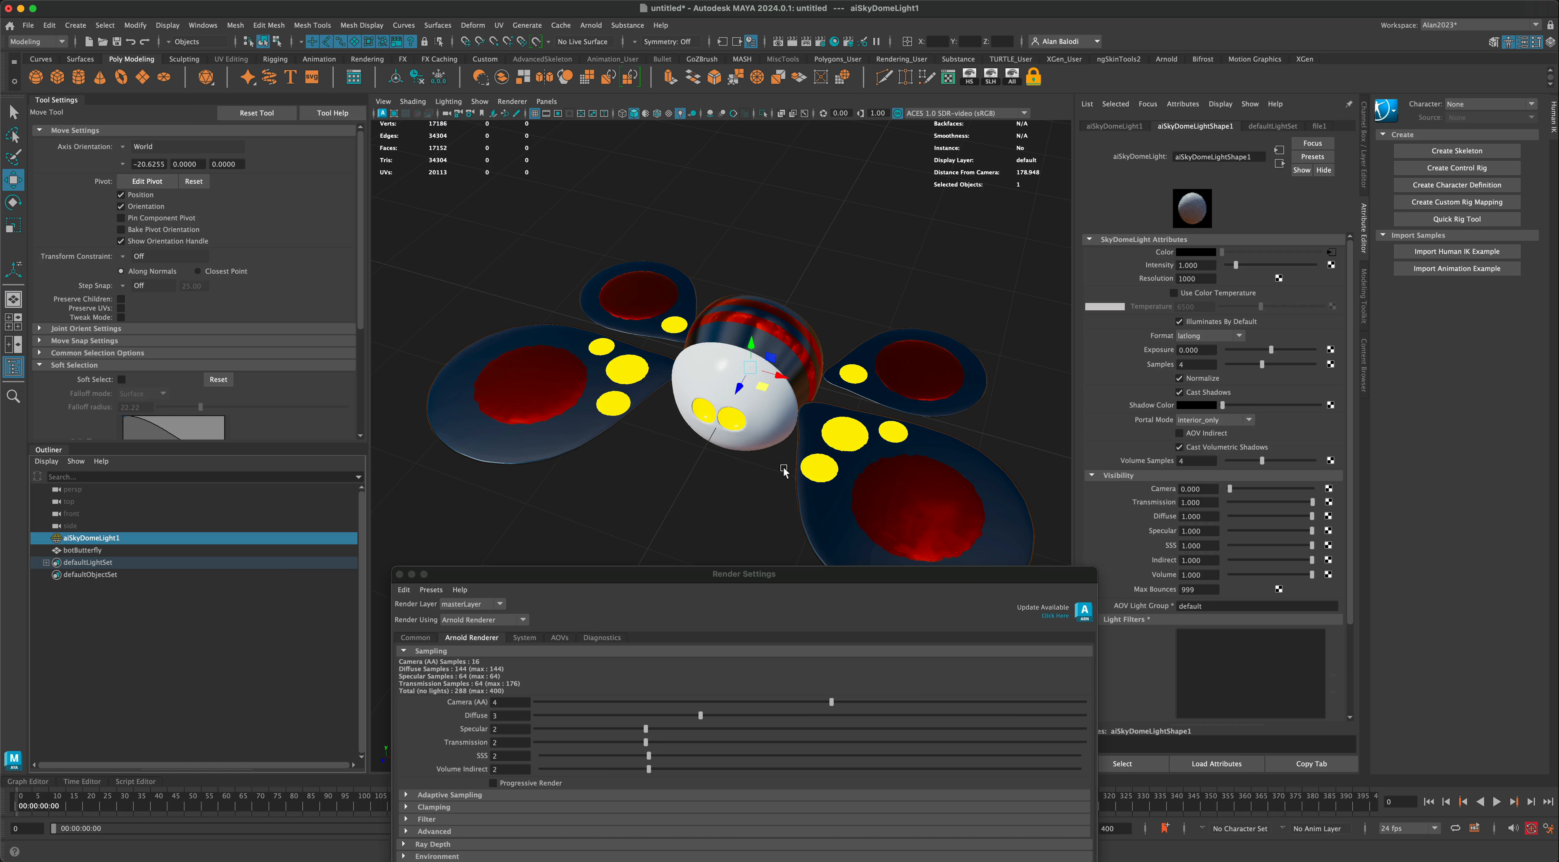
pyautogui.click(836, 457)
pyautogui.moveTo(952, 575); pyautogui.dragTo(850, 581)
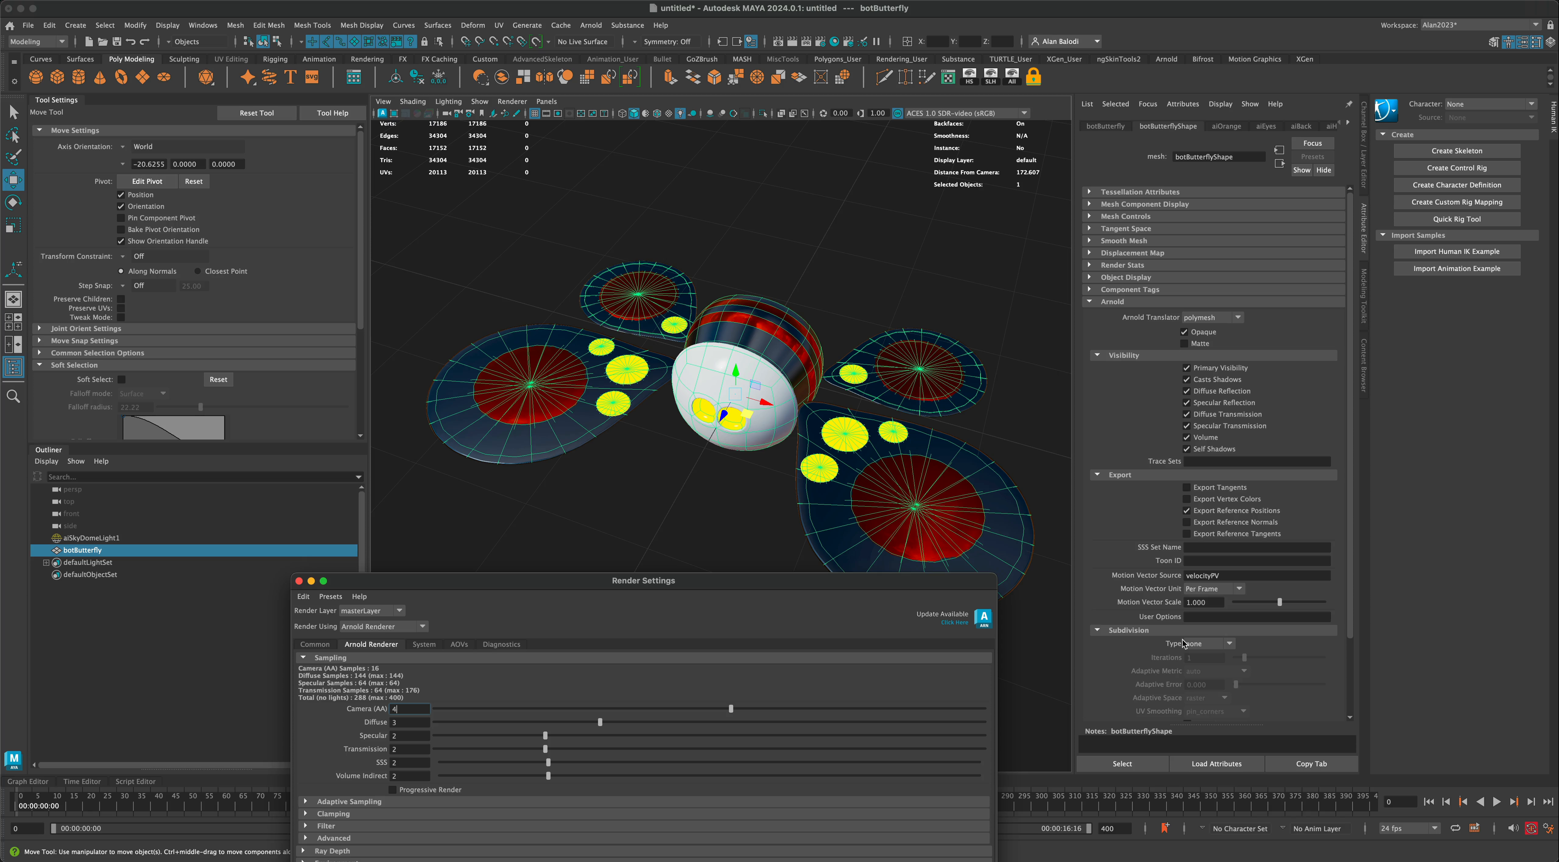
pyautogui.click(1211, 646)
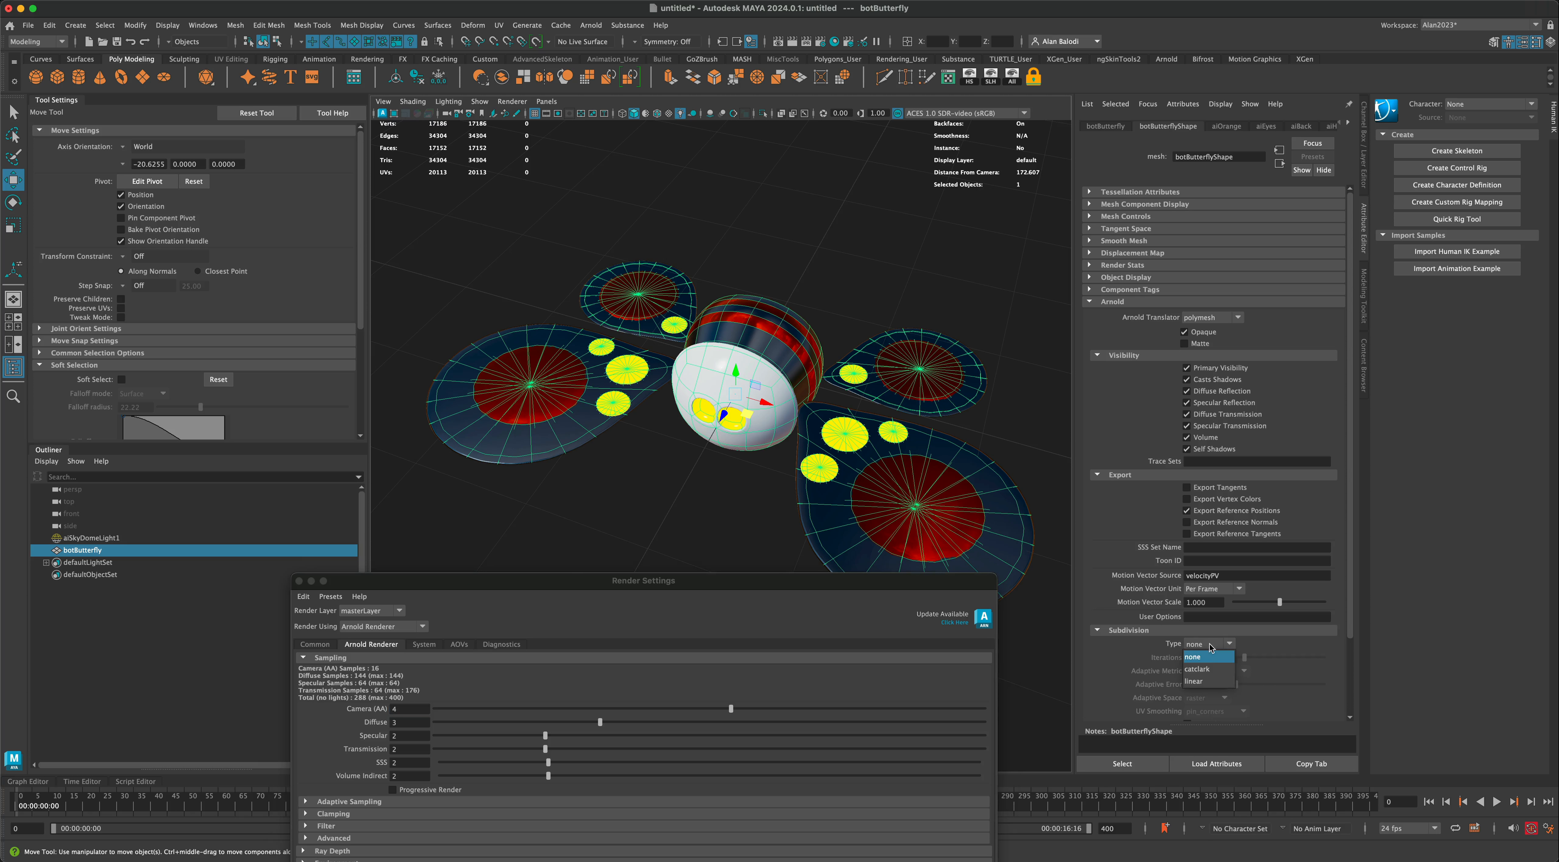
pyautogui.click(1217, 670)
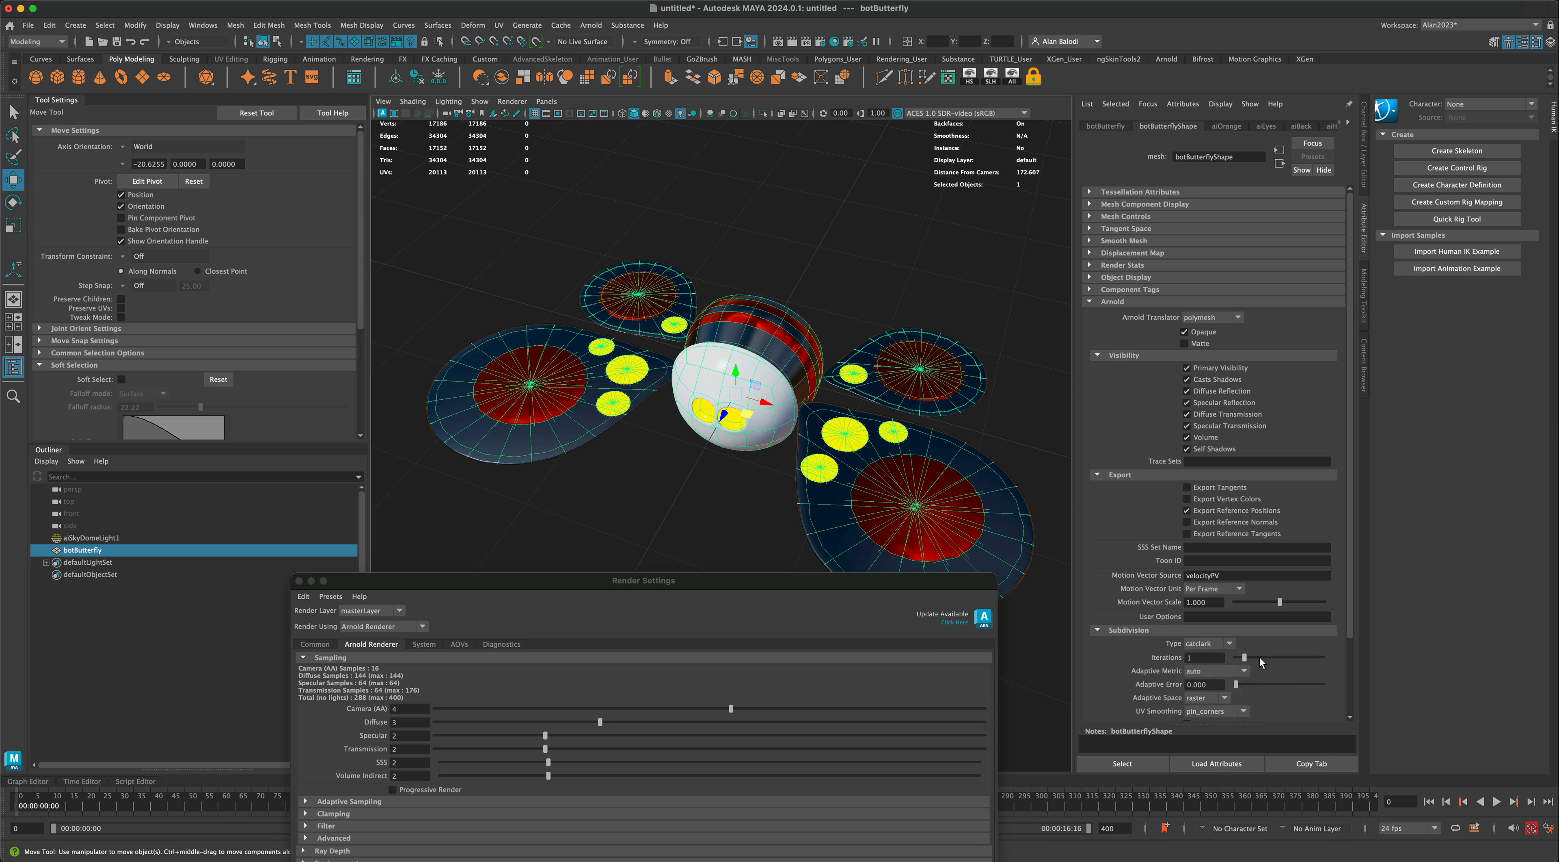
pyautogui.moveTo(1245, 660); pyautogui.dragTo(1256, 662)
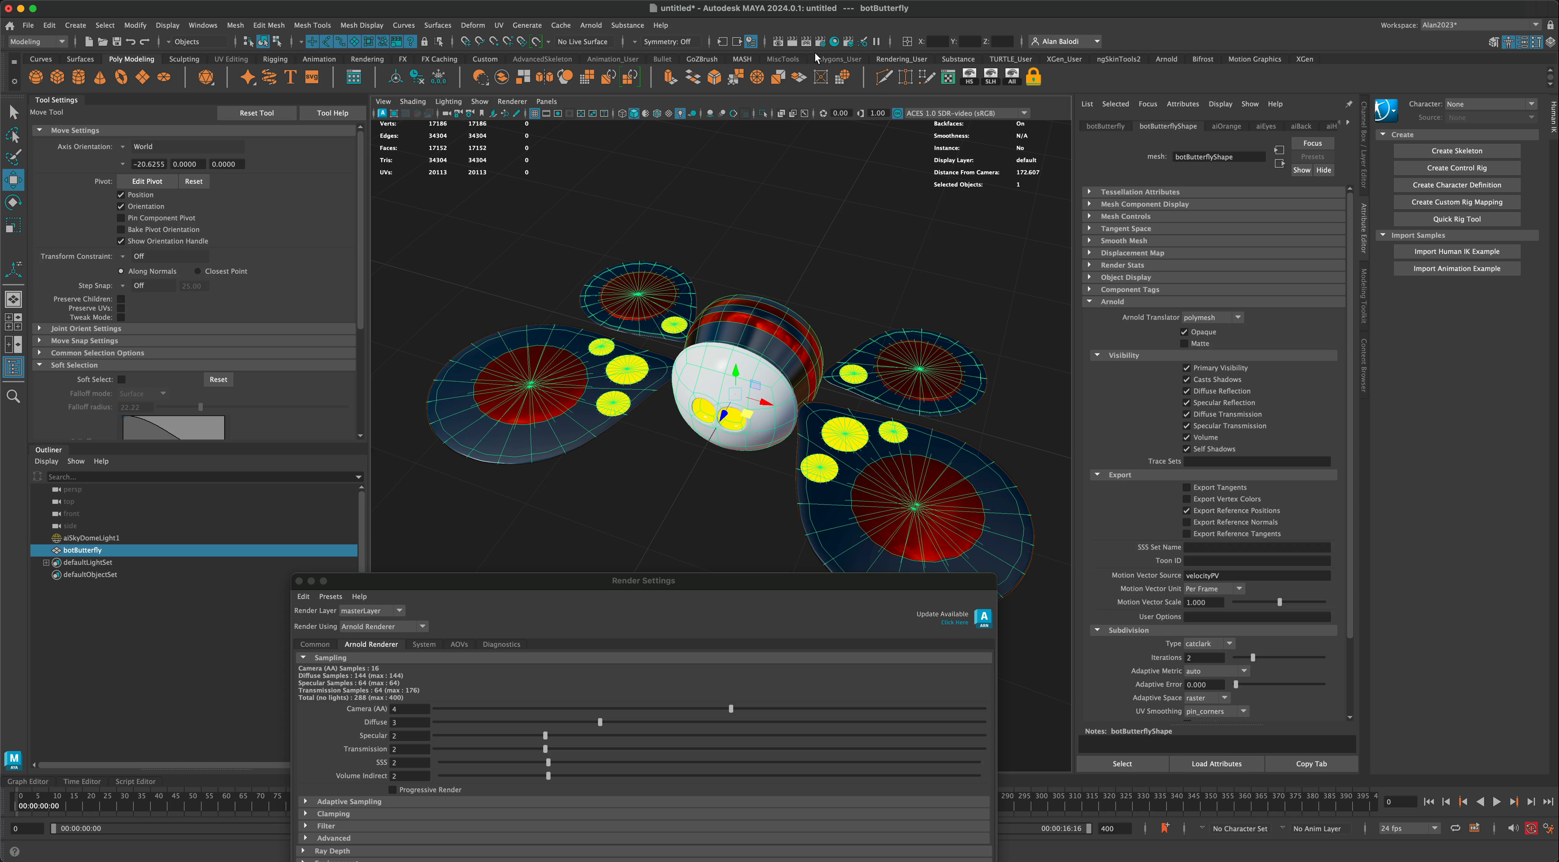
# Render the subdivided butterfly in Arnold RenderView, and close both the render view and the render settings.
pyautogui.click(793, 41)
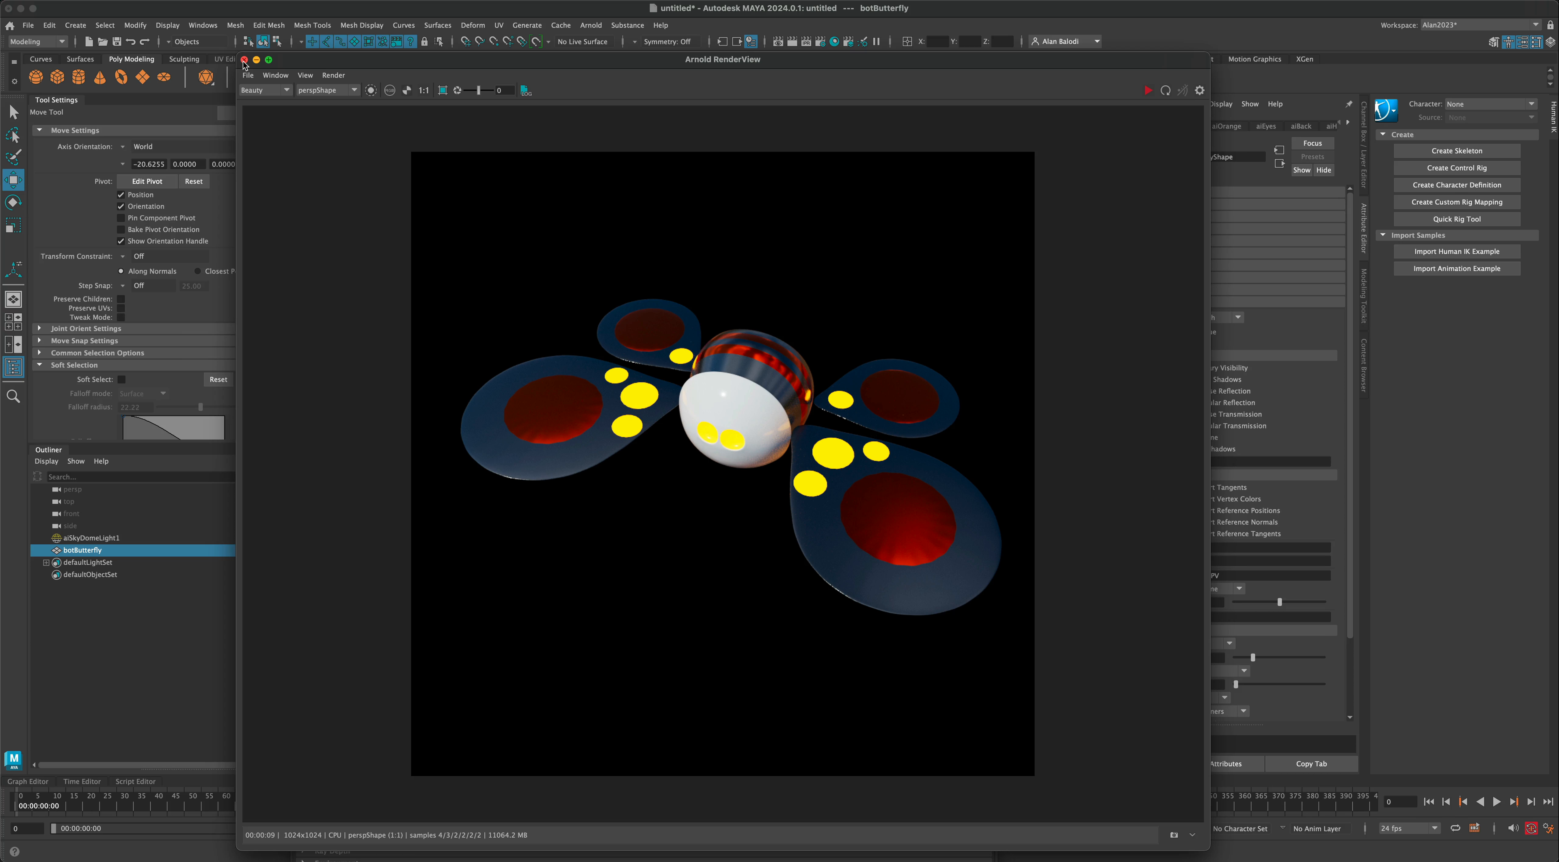
pyautogui.click(245, 60)
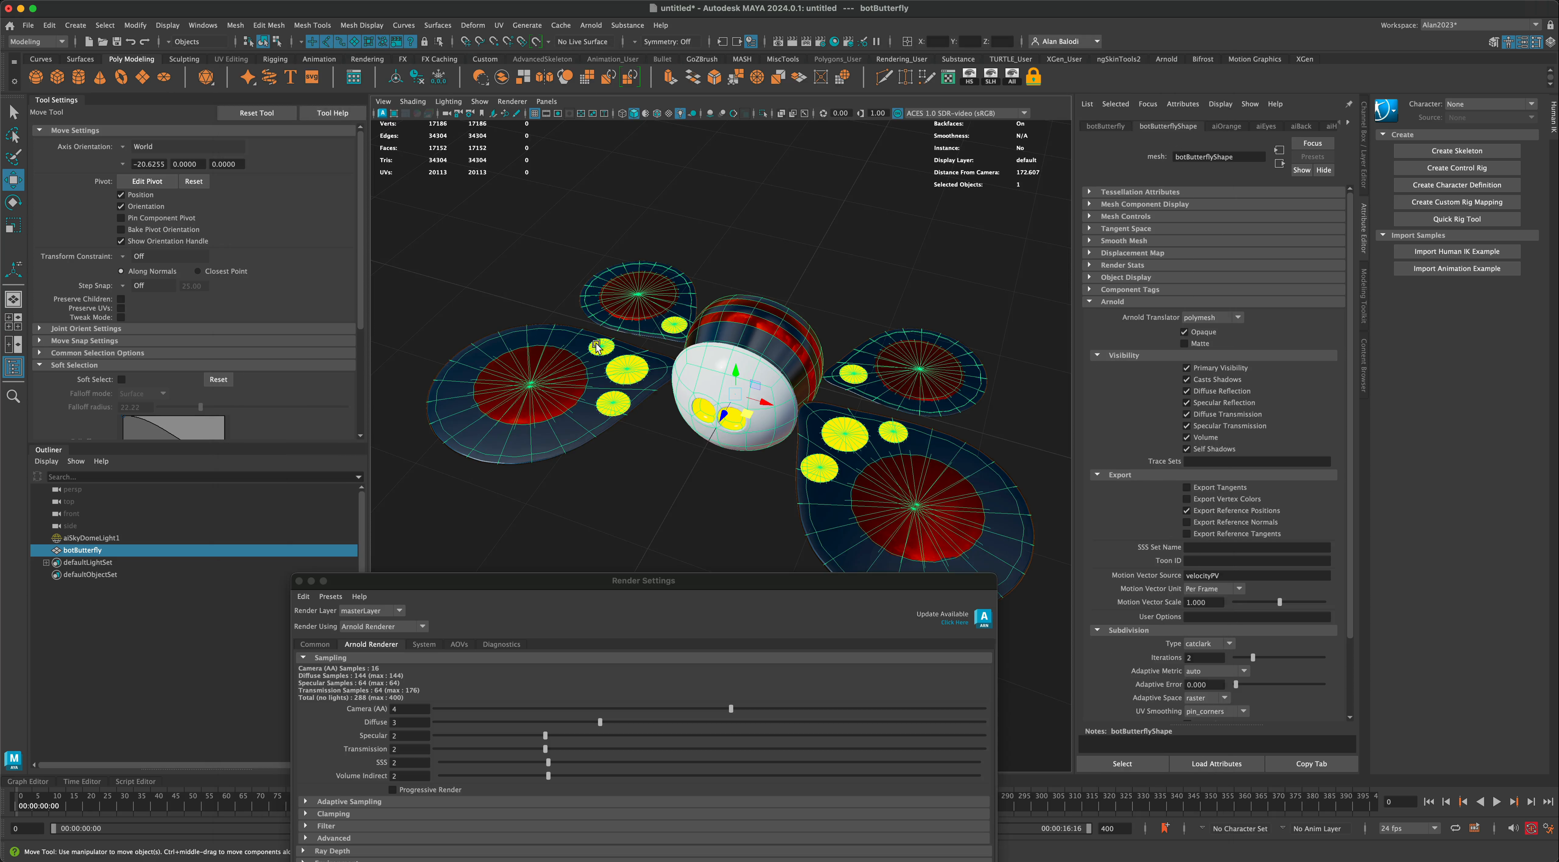
pyautogui.click(694, 502)
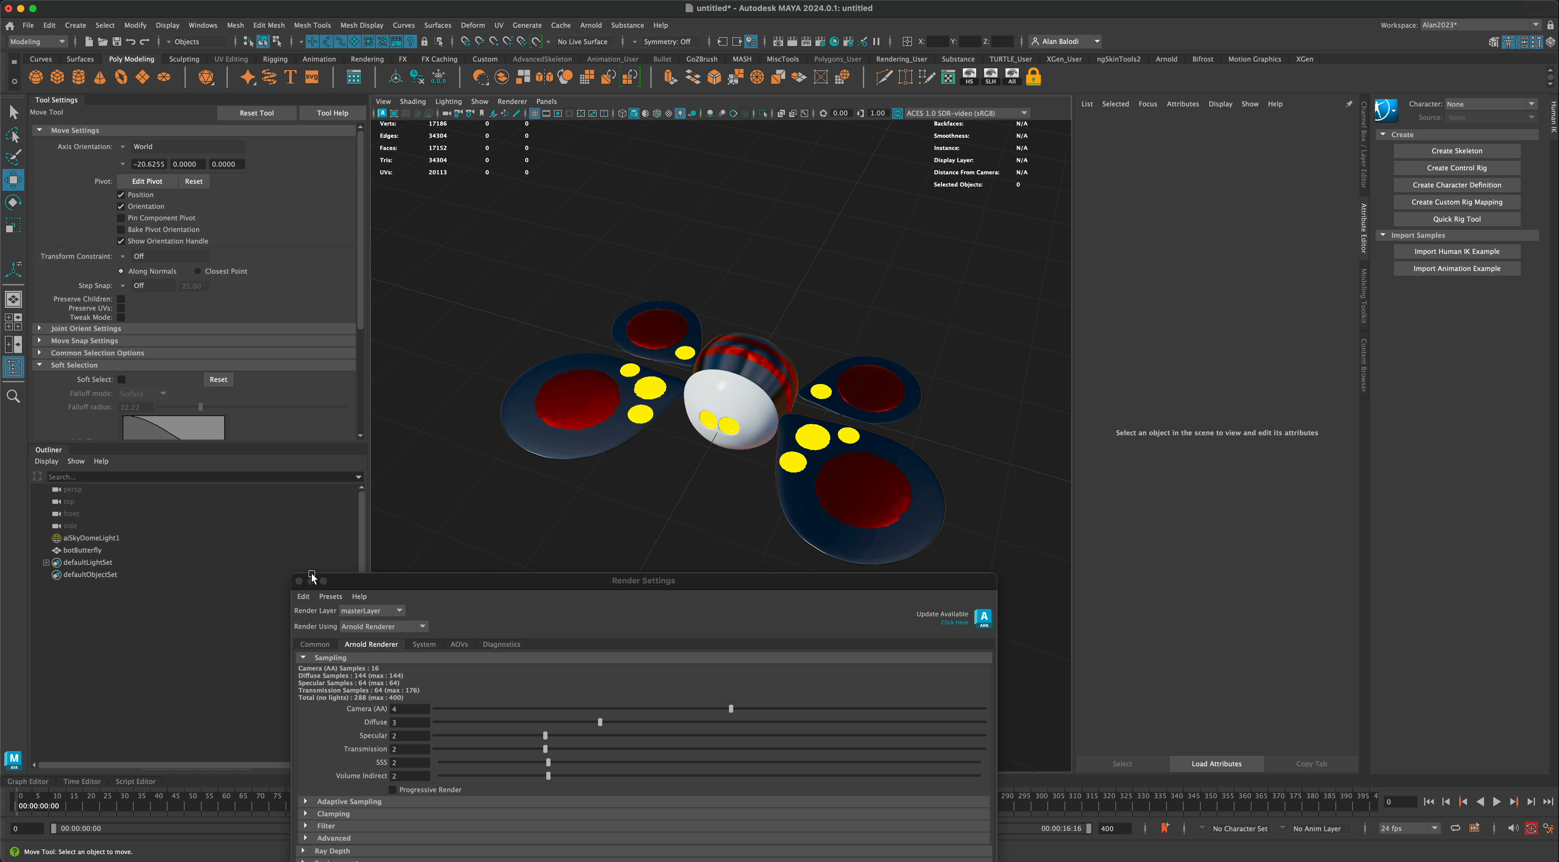
pyautogui.click(299, 580)
pyautogui.press('q')
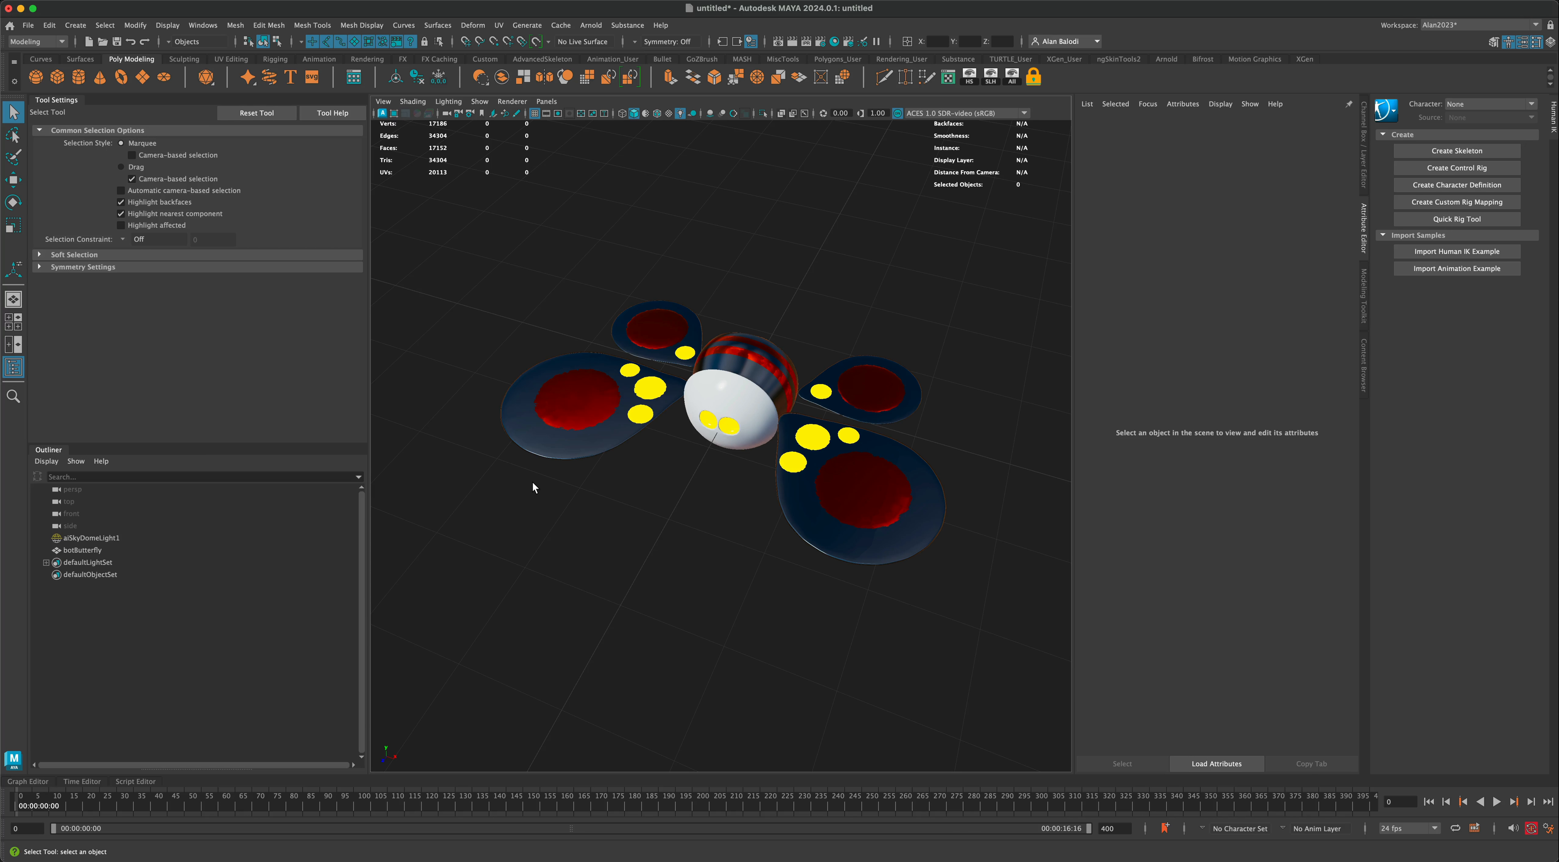
# Show the butterfly in the top view with plain default-material shading instead of its coloured materials.
pyautogui.keyDown('alt'); pyautogui.moveTo(581, 484); pyautogui.dragTo(643, 485); pyautogui.keyUp('alt')
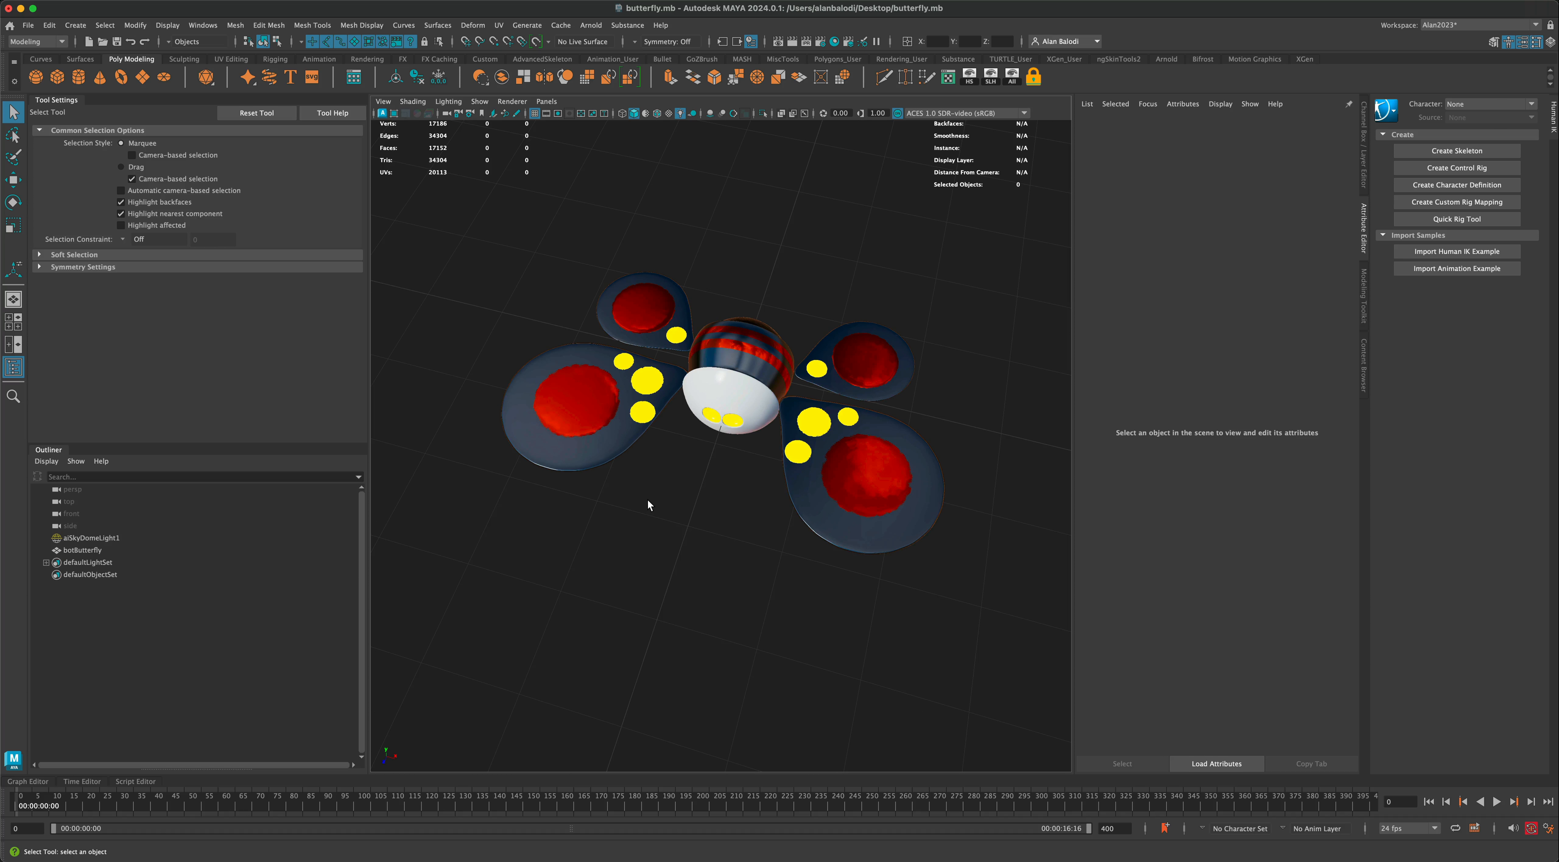
pyautogui.press('space')
pyautogui.press('space')
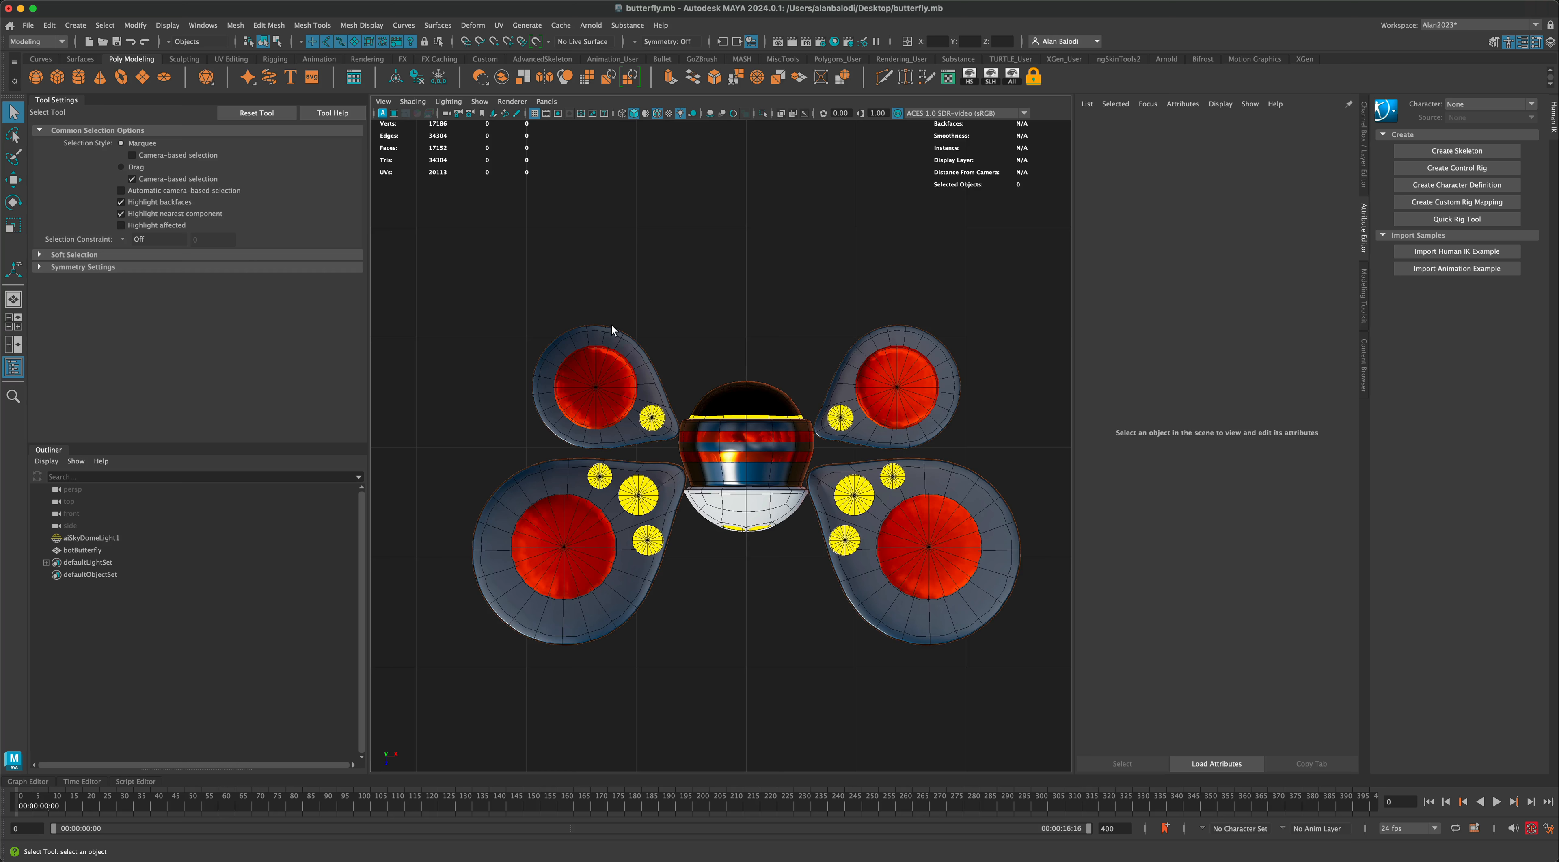
pyautogui.moveTo(692, 550)
pyautogui.keyDown('alt'); pyautogui.mouseDown()
pyautogui.moveTo(711, 608)
pyautogui.moveTo(679, 556)
pyautogui.moveTo(686, 540)
pyautogui.mouseUp(); pyautogui.keyUp('alt')
pyautogui.scroll(2, 685, 537)
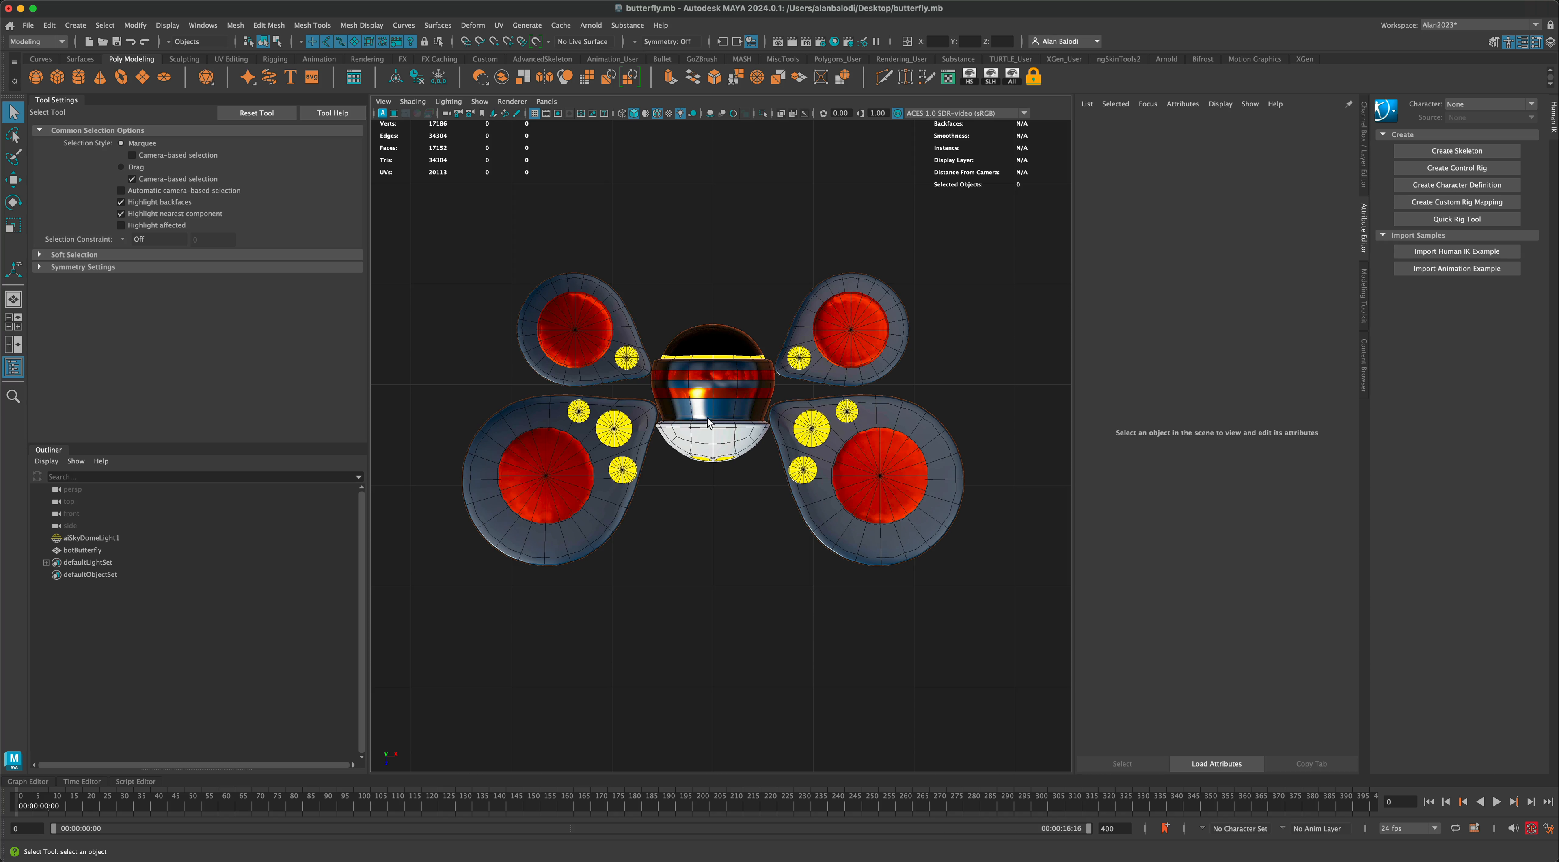
pyautogui.click(648, 113)
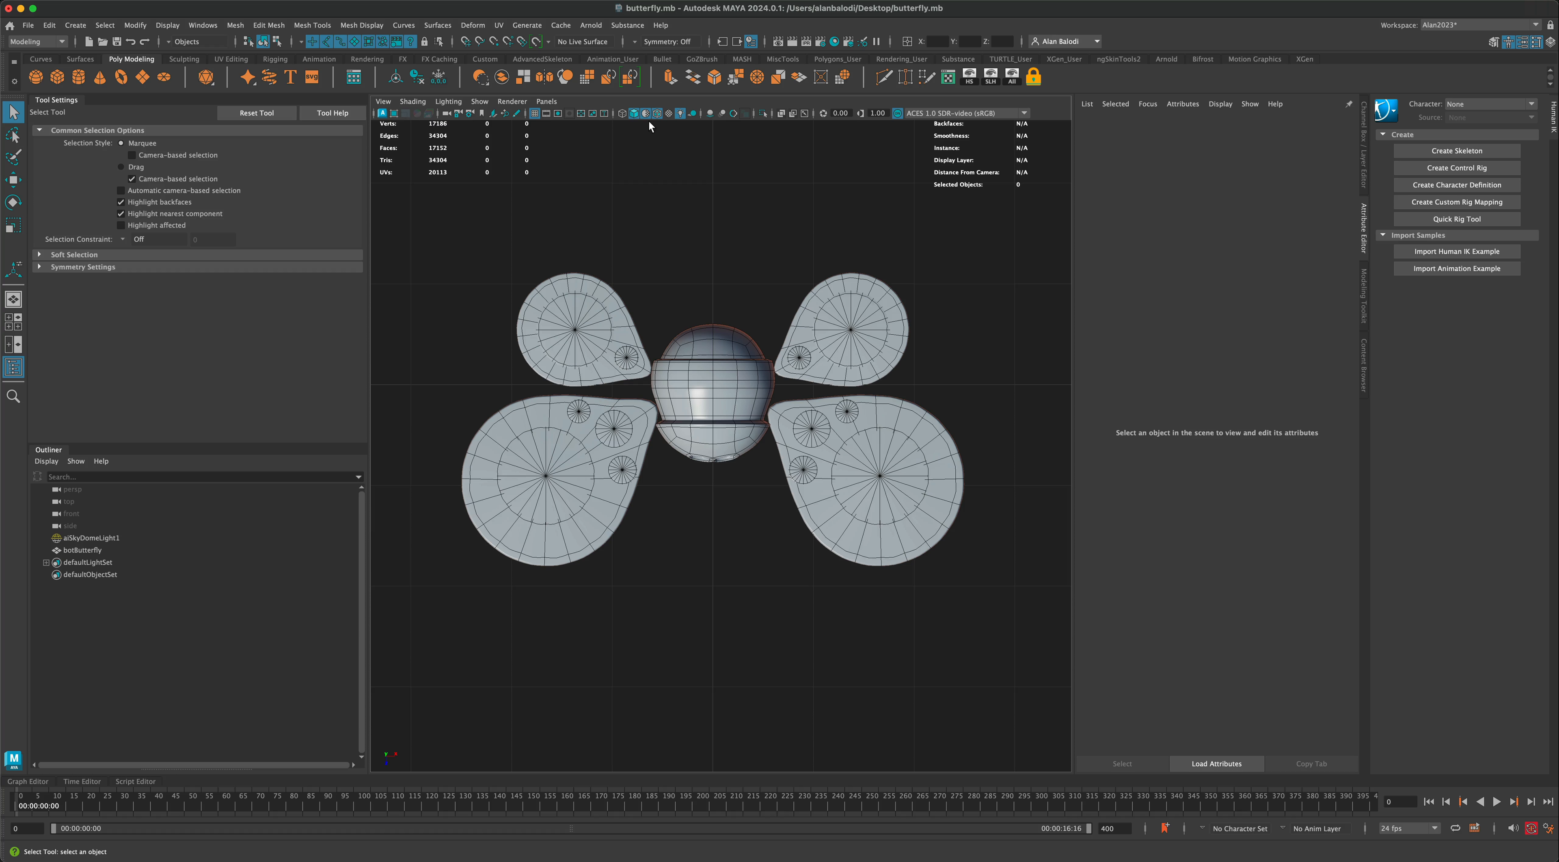
pyautogui.click(682, 114)
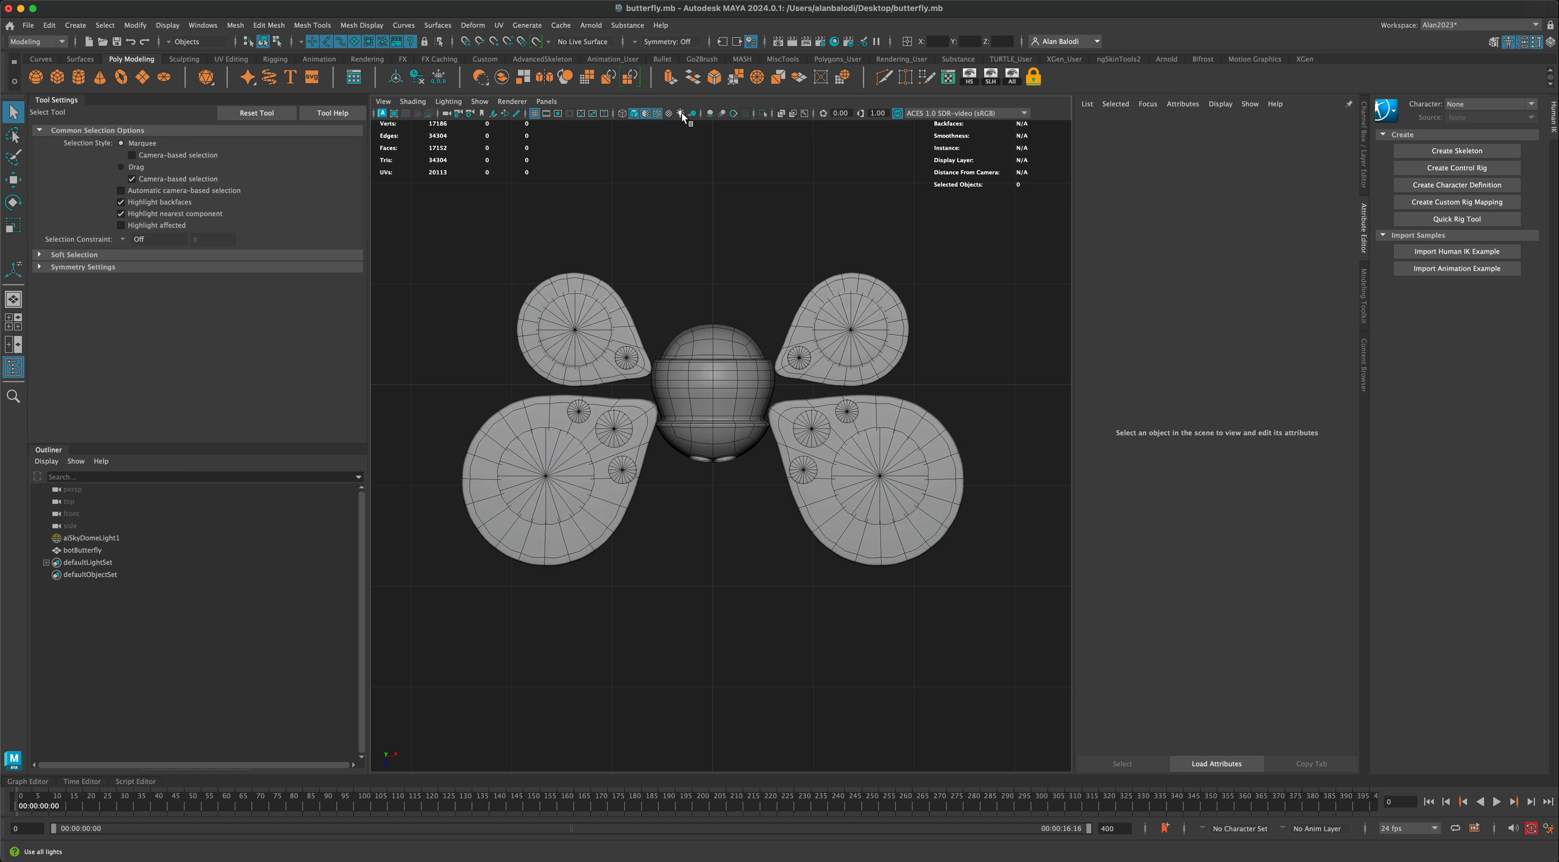
pyautogui.click(682, 114)
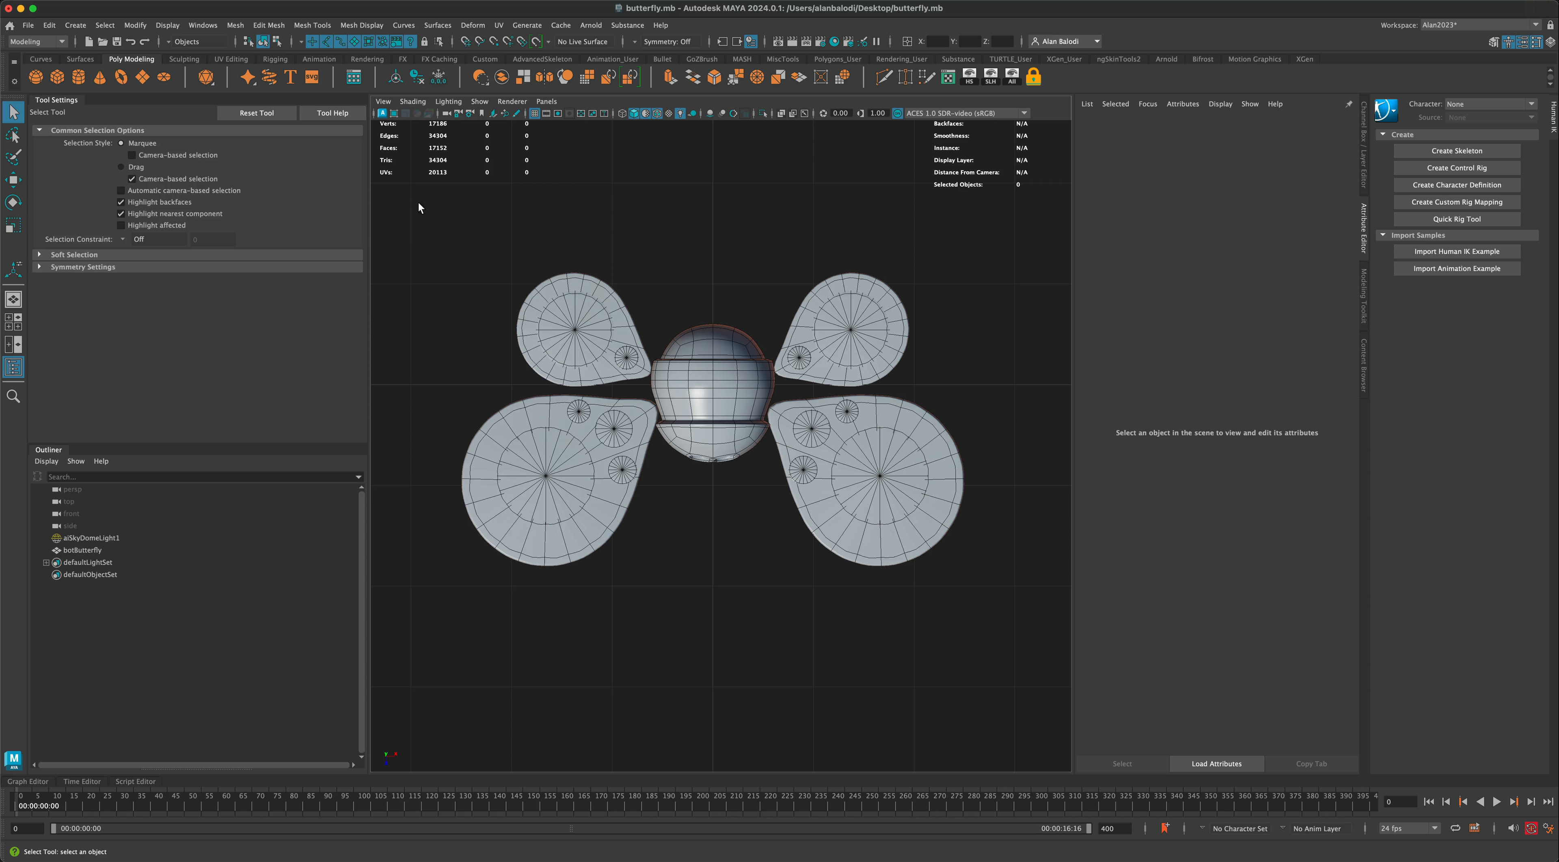
# Switch to the Rigging menu set and place a single joint at the centre of the butterfly's body in the top view.
pyautogui.click(36, 41)
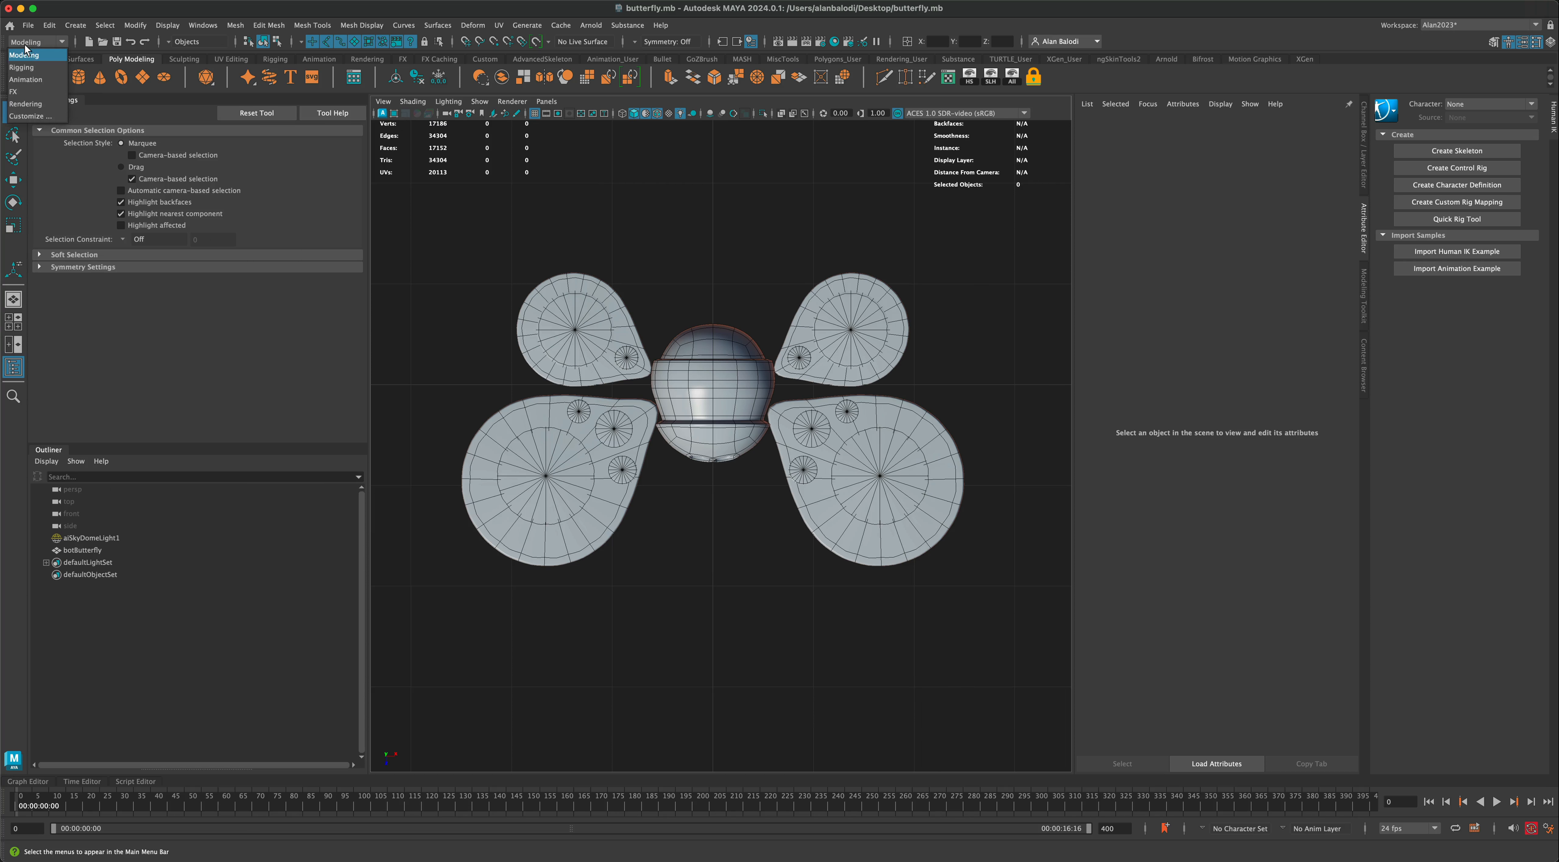
pyautogui.click(32, 67)
pyautogui.click(242, 25)
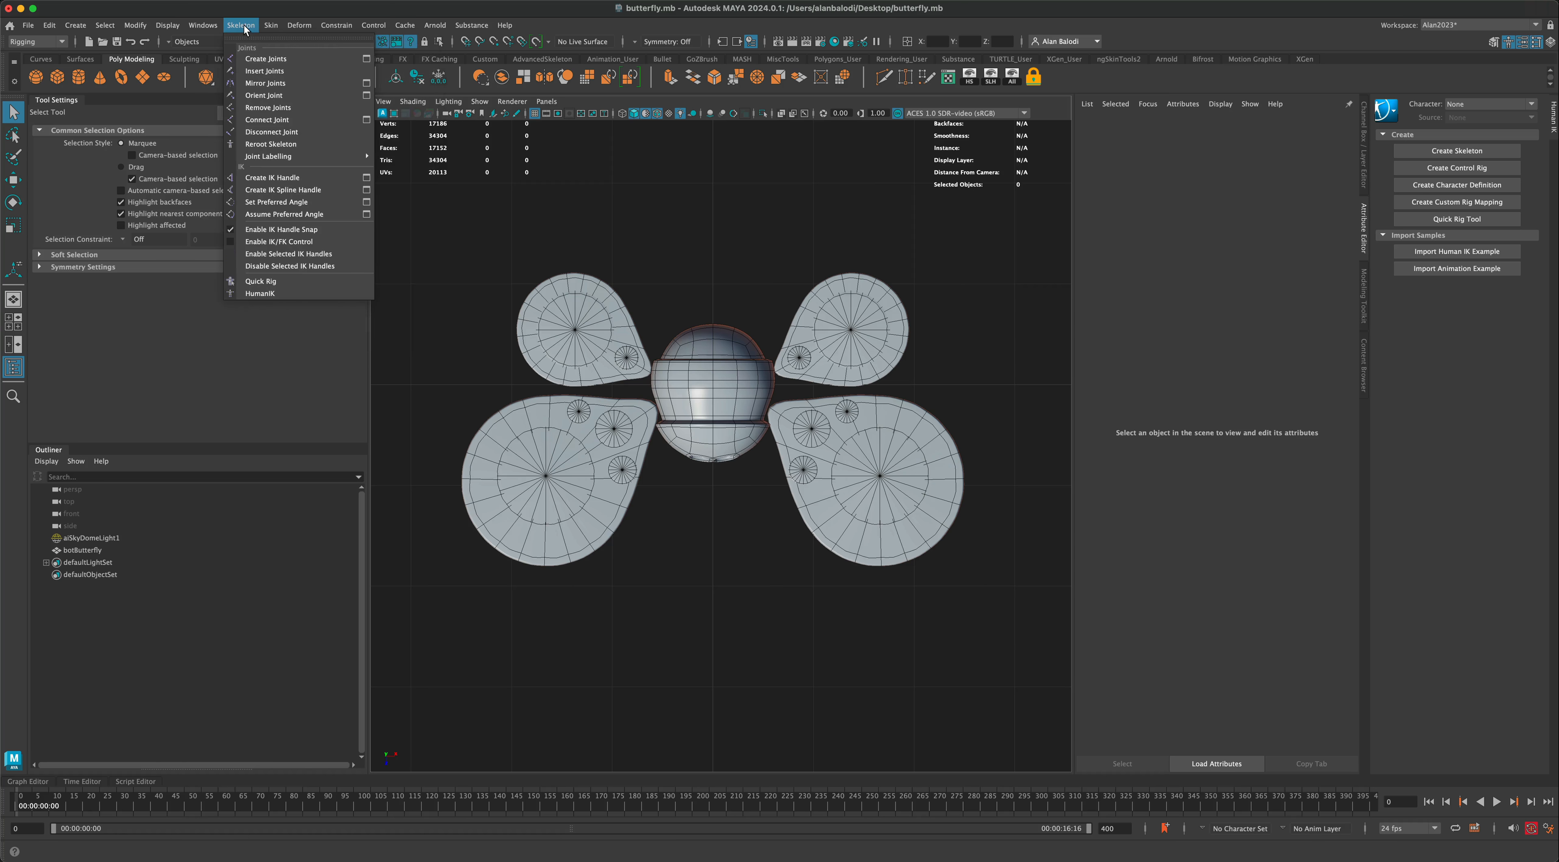
pyautogui.click(272, 60)
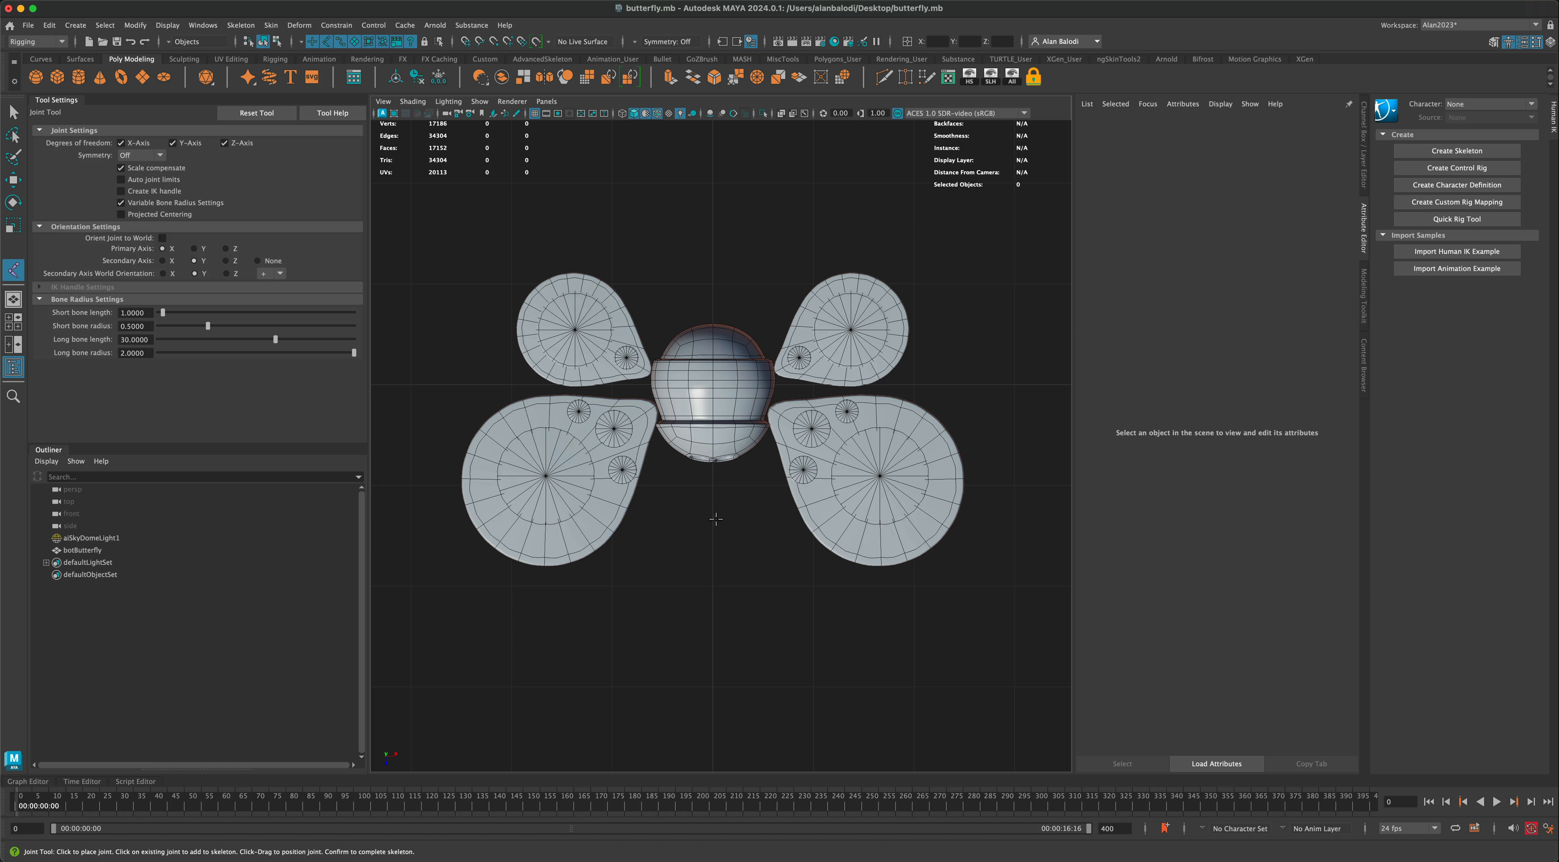
pyautogui.click(713, 397)
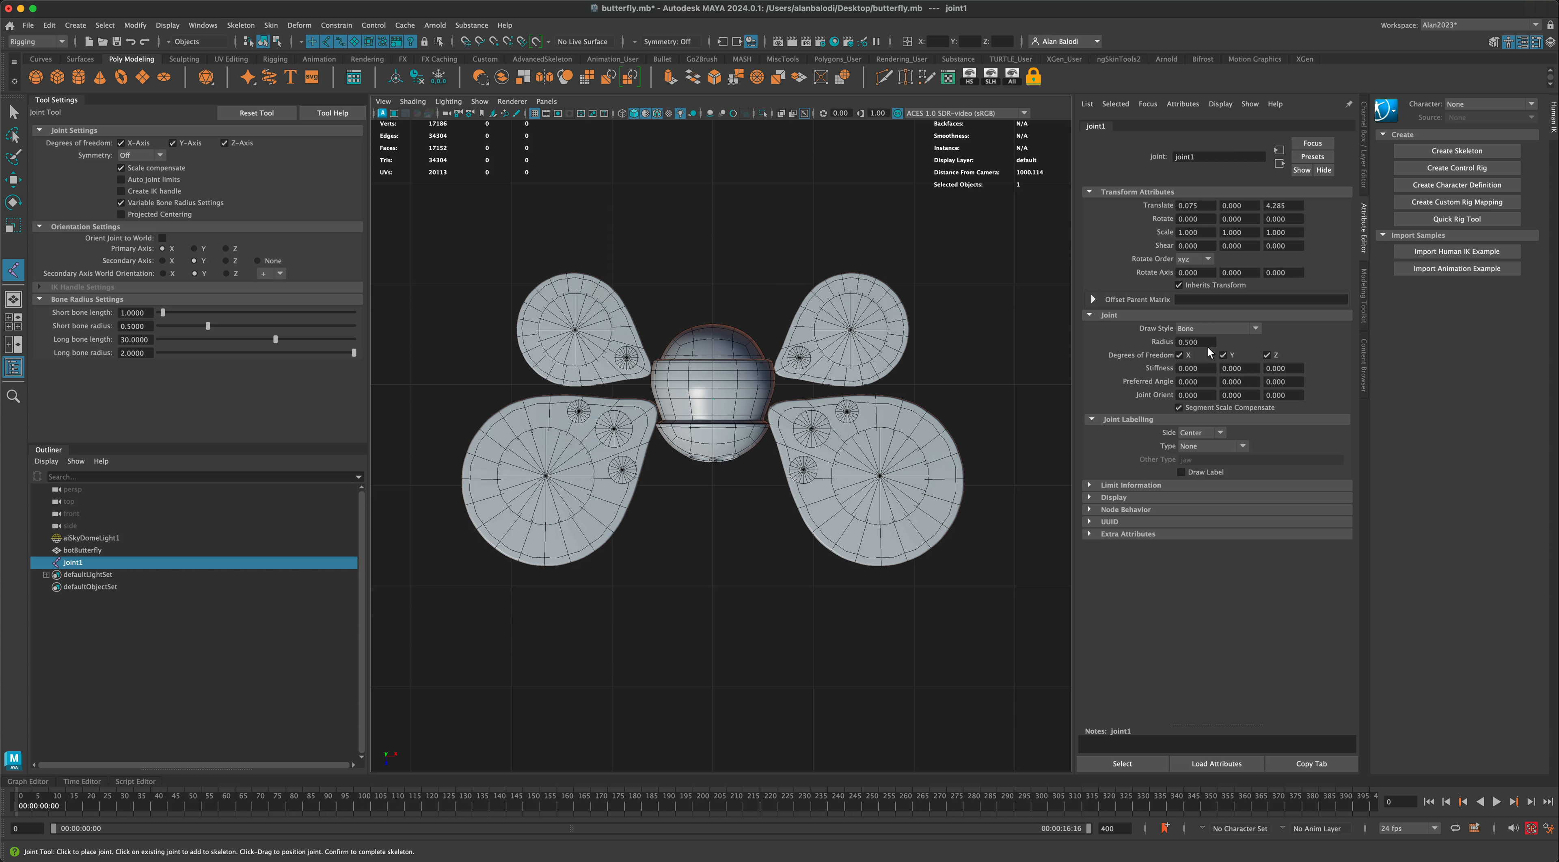
# Set the body joint's Radius to 40 and move the joint along Z to about 2.47.
pyautogui.moveTo(1204, 343); pyautogui.dragTo(1177, 342)
pyautogui.write('20')
pyautogui.press('Return')
pyautogui.moveTo(1205, 345); pyautogui.dragTo(1168, 342)
pyautogui.write('4')
pyautogui.press('Return')
pyautogui.press('w')
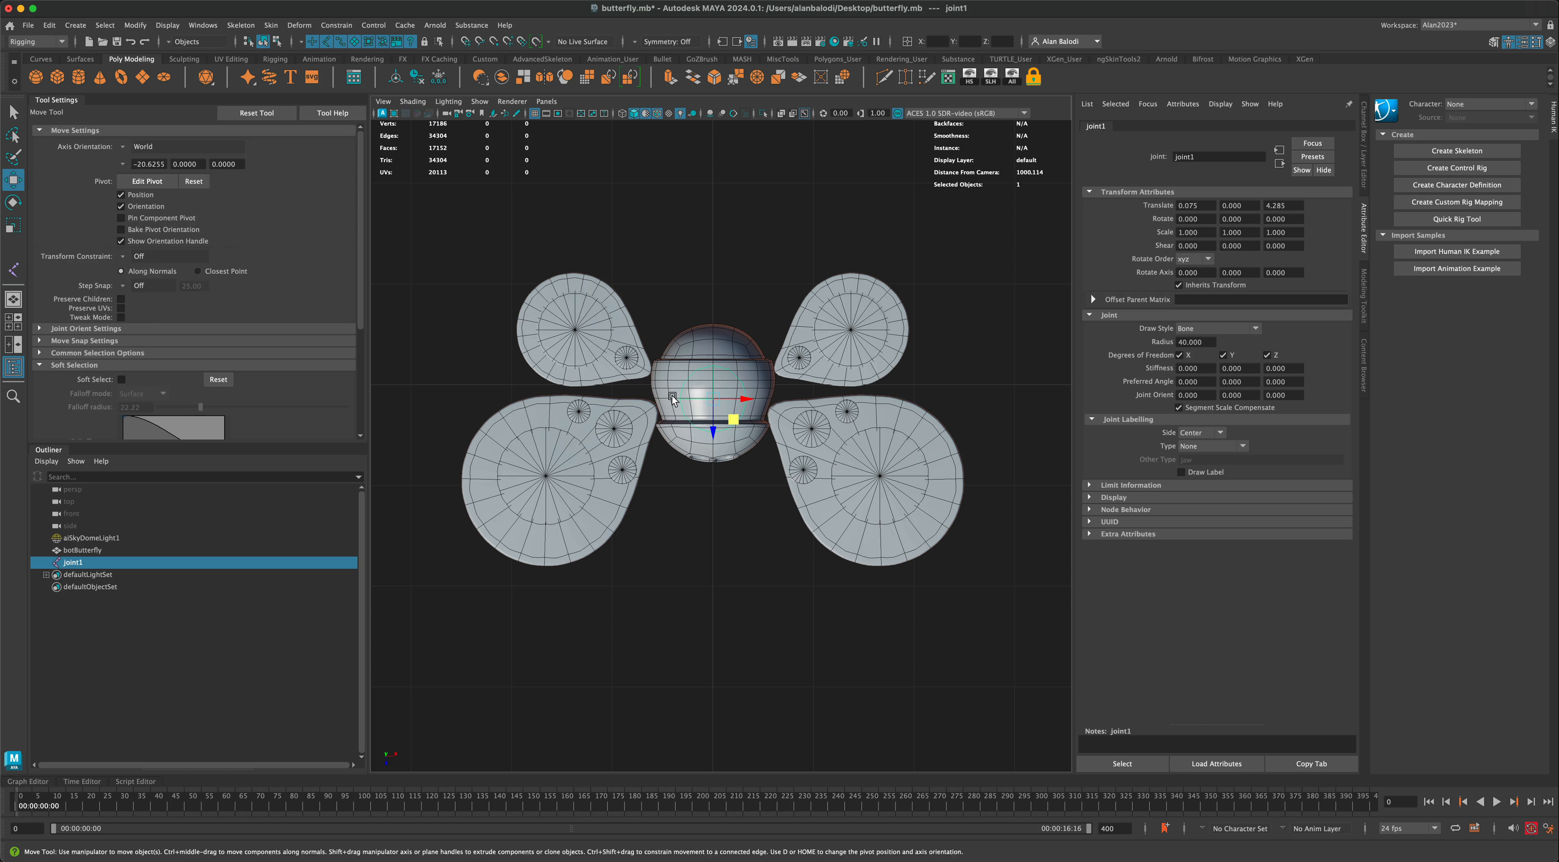
pyautogui.moveTo(715, 432); pyautogui.dragTo(714, 422)
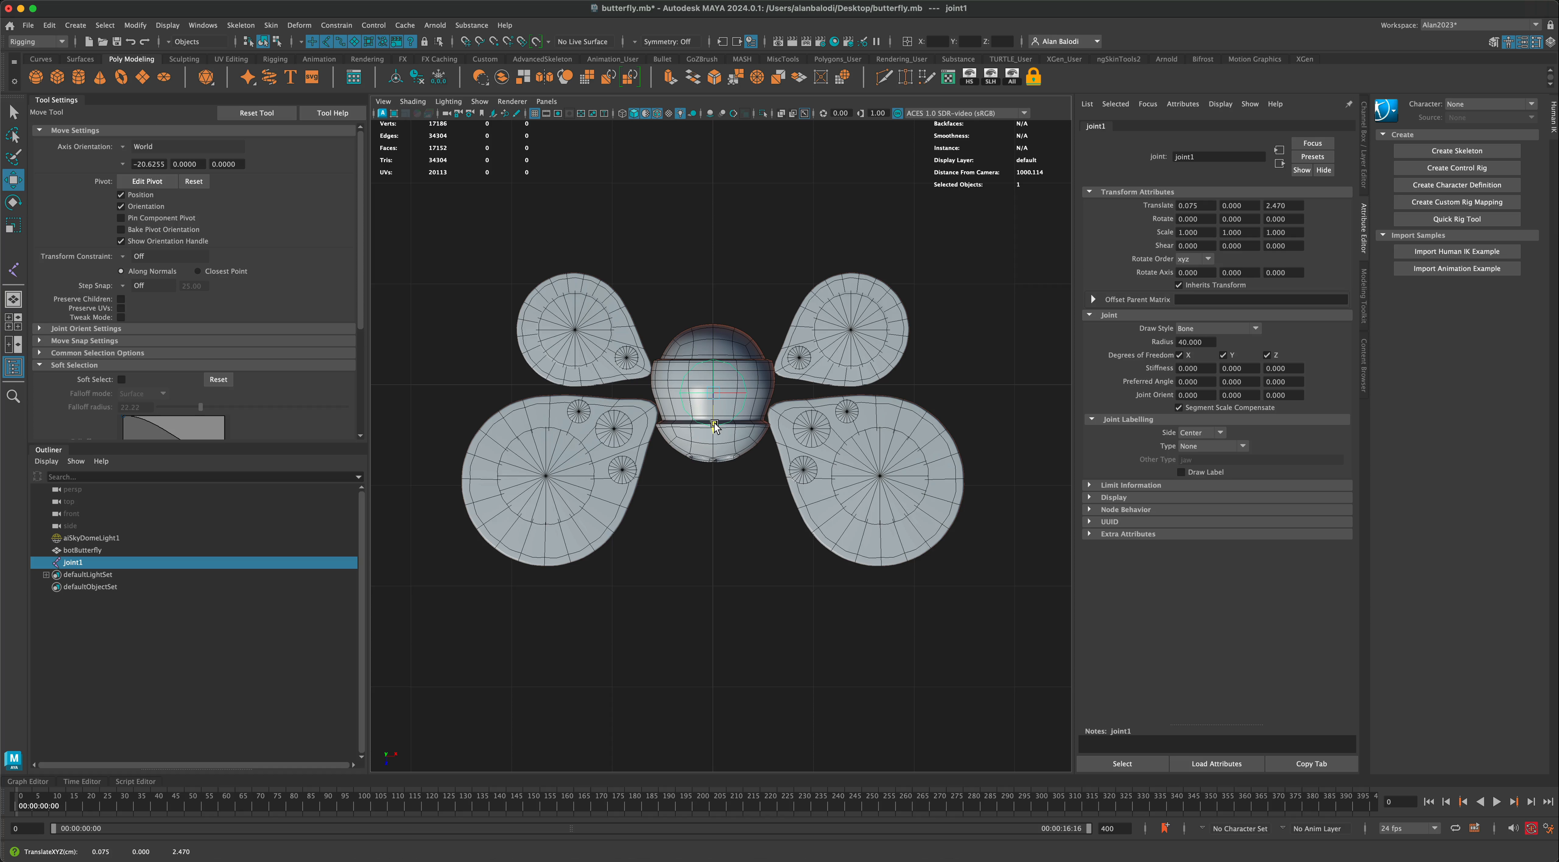
# Draw a separate two-joint chain about 42 units long from the root of the upper-left wing to its outer edge.
pyautogui.click(15, 271)
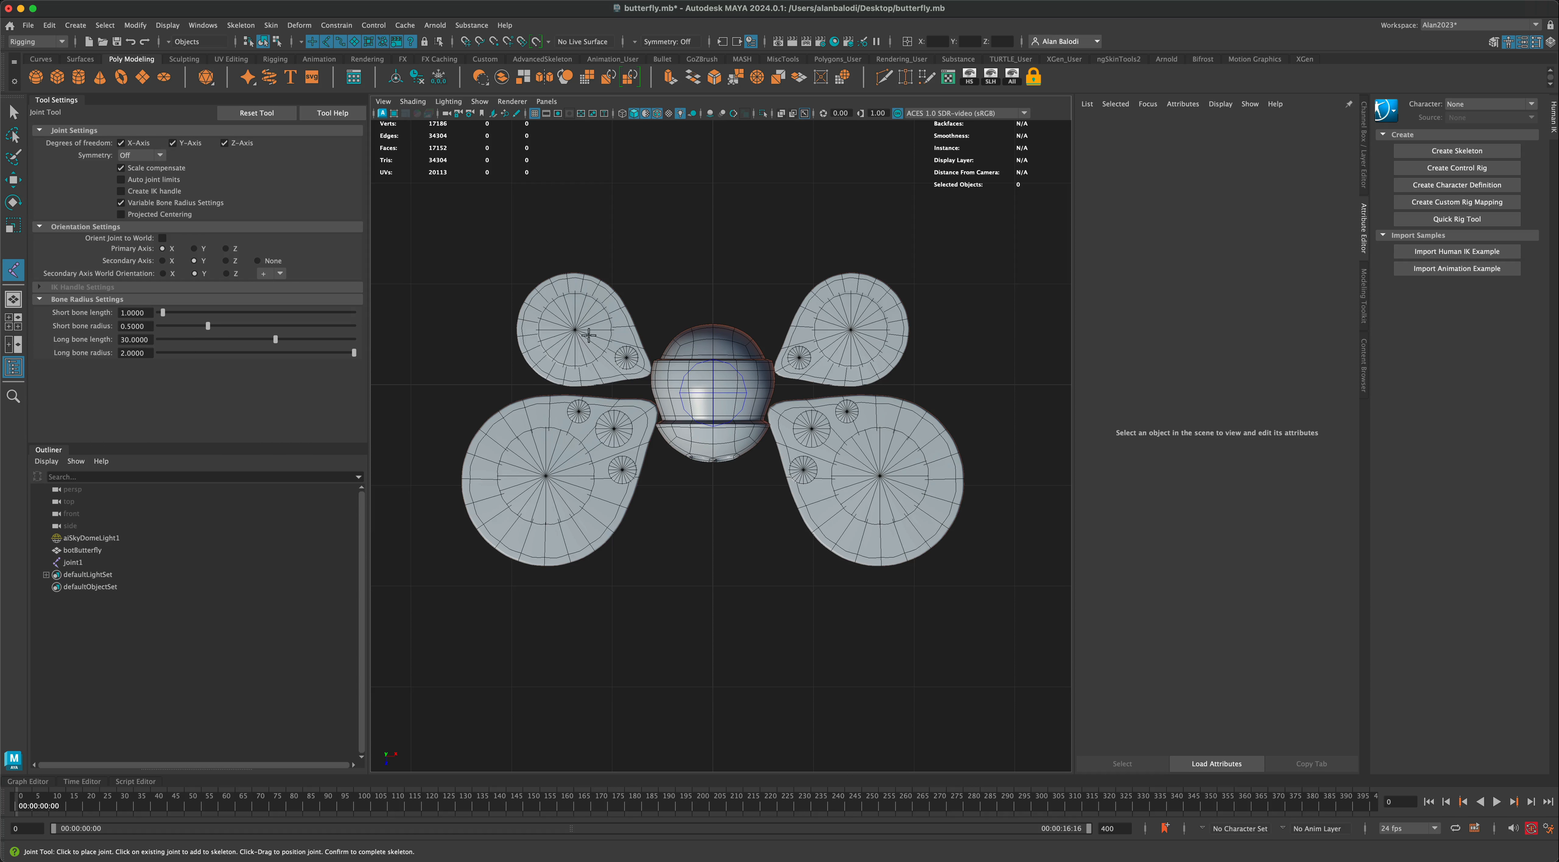
pyautogui.click(642, 369)
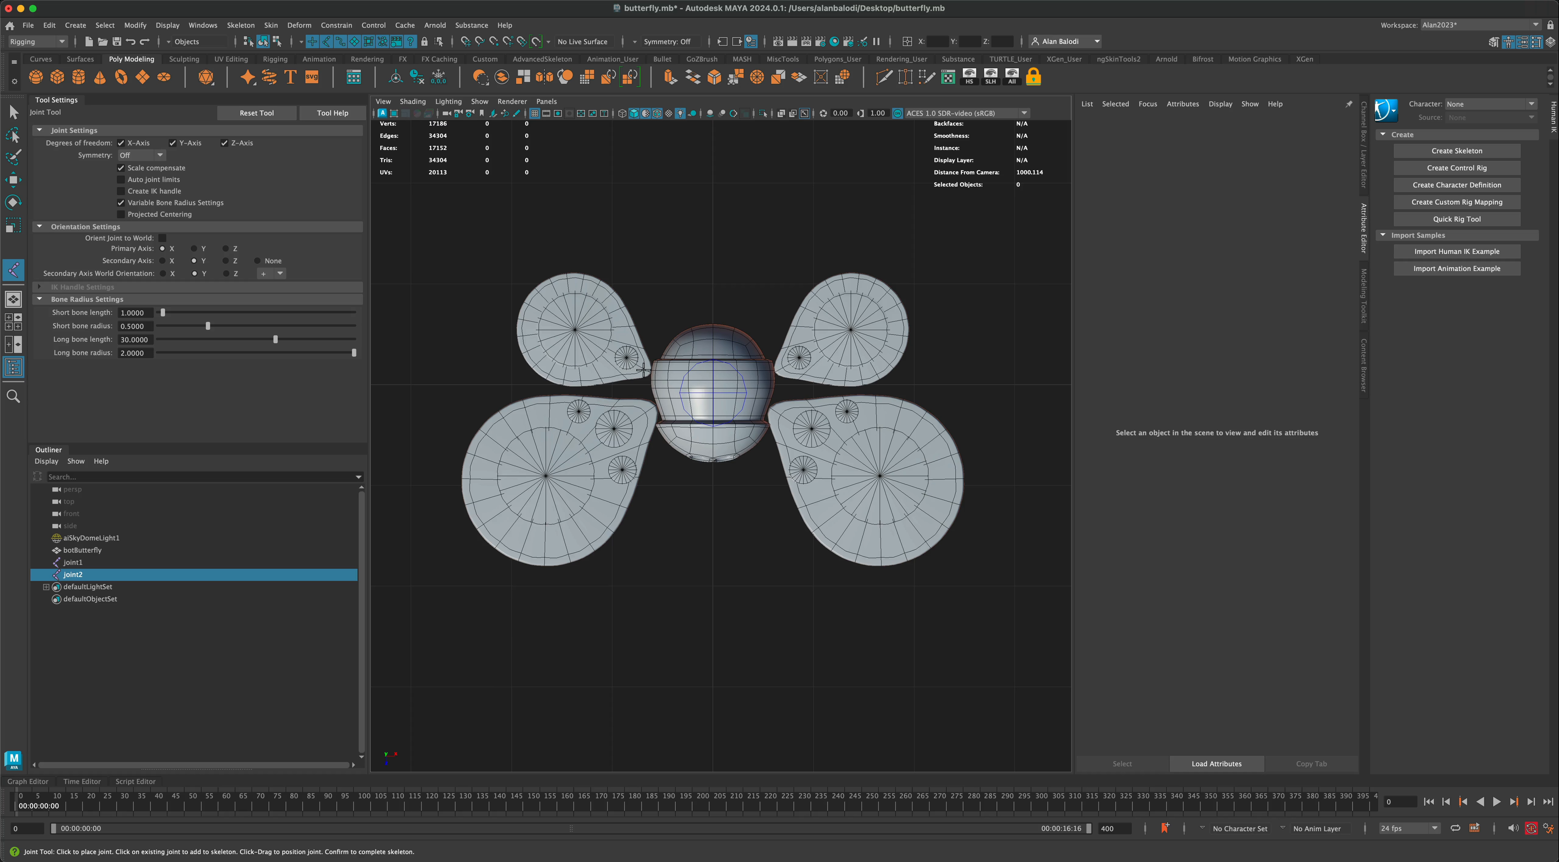
pyautogui.click(525, 291)
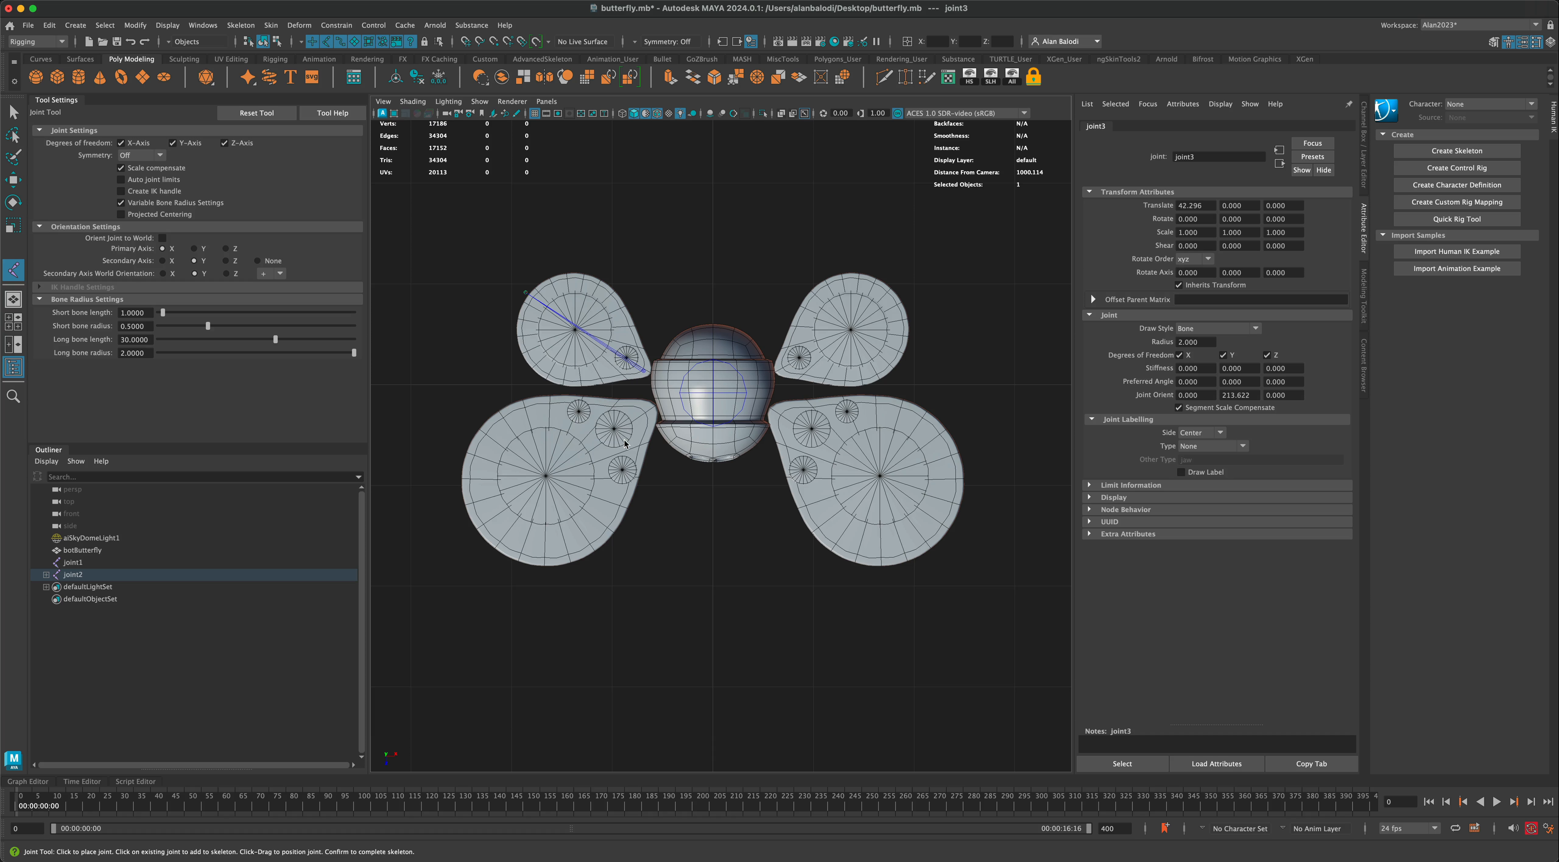
pyautogui.press('w')
# Draw a separate two-joint chain about 64 units long from the root of the lower-left wing to its outer edge.
pyautogui.click(14, 271)
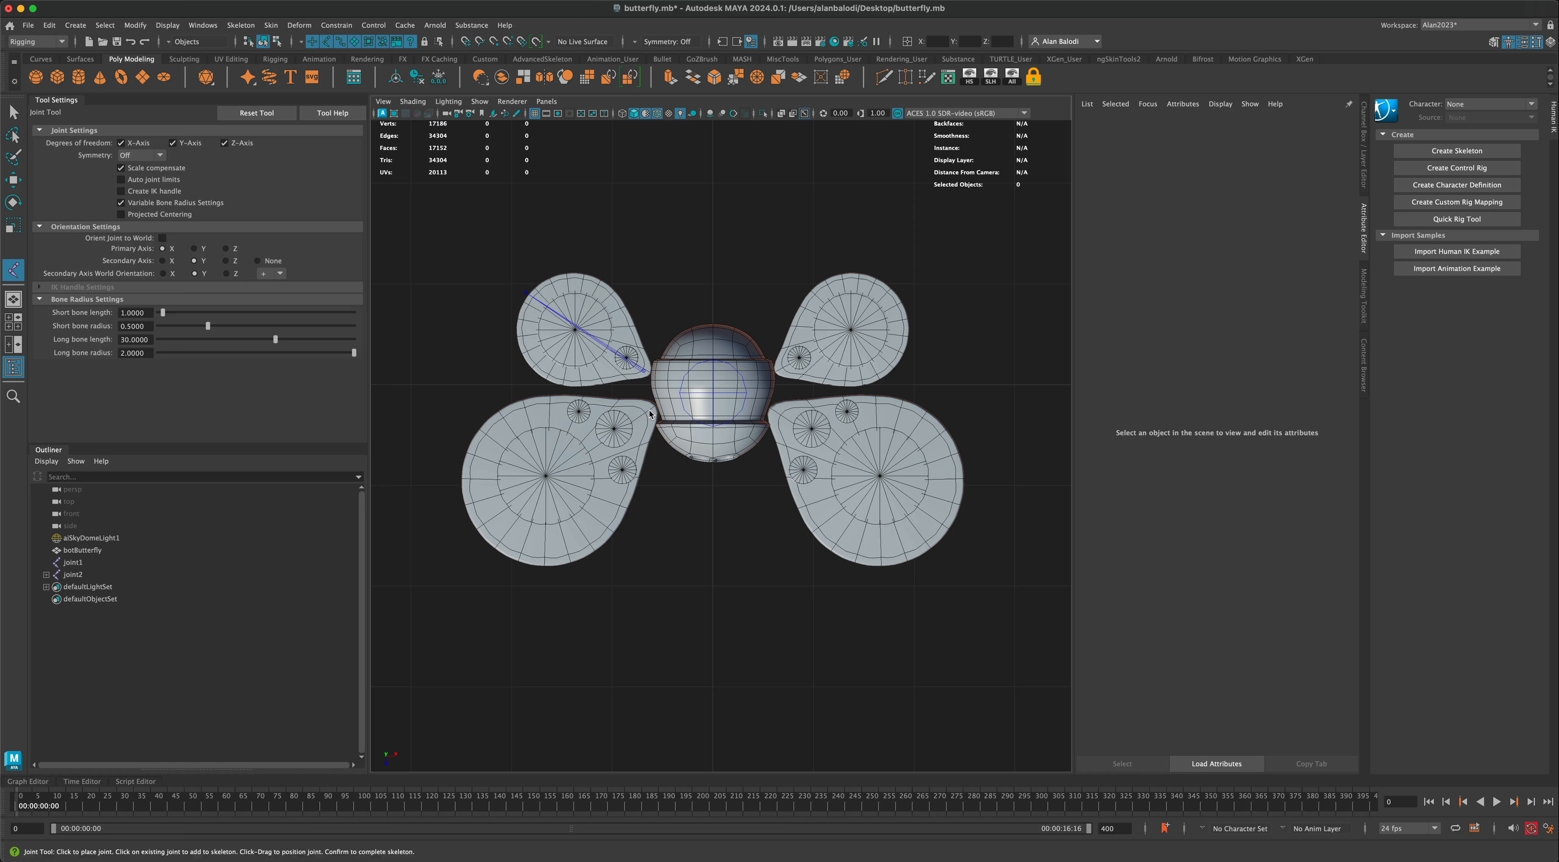
pyautogui.click(524, 500)
pyautogui.click(473, 531)
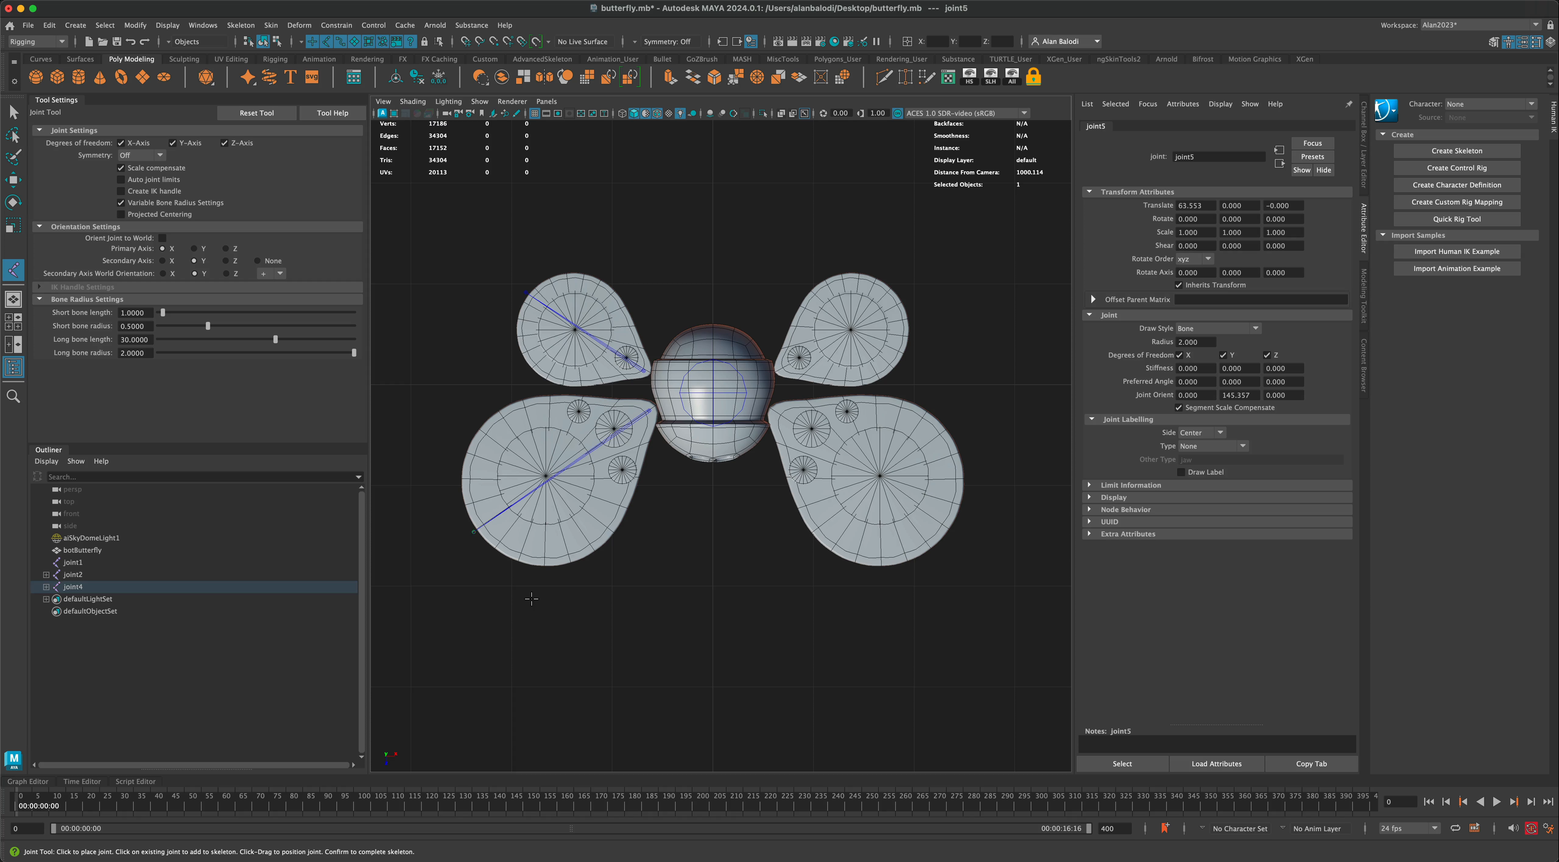
pyautogui.press('Return')
# Mirror the lower-left wing's joint chain across YZ with the mirror function set to Behavior.
pyautogui.press('q')
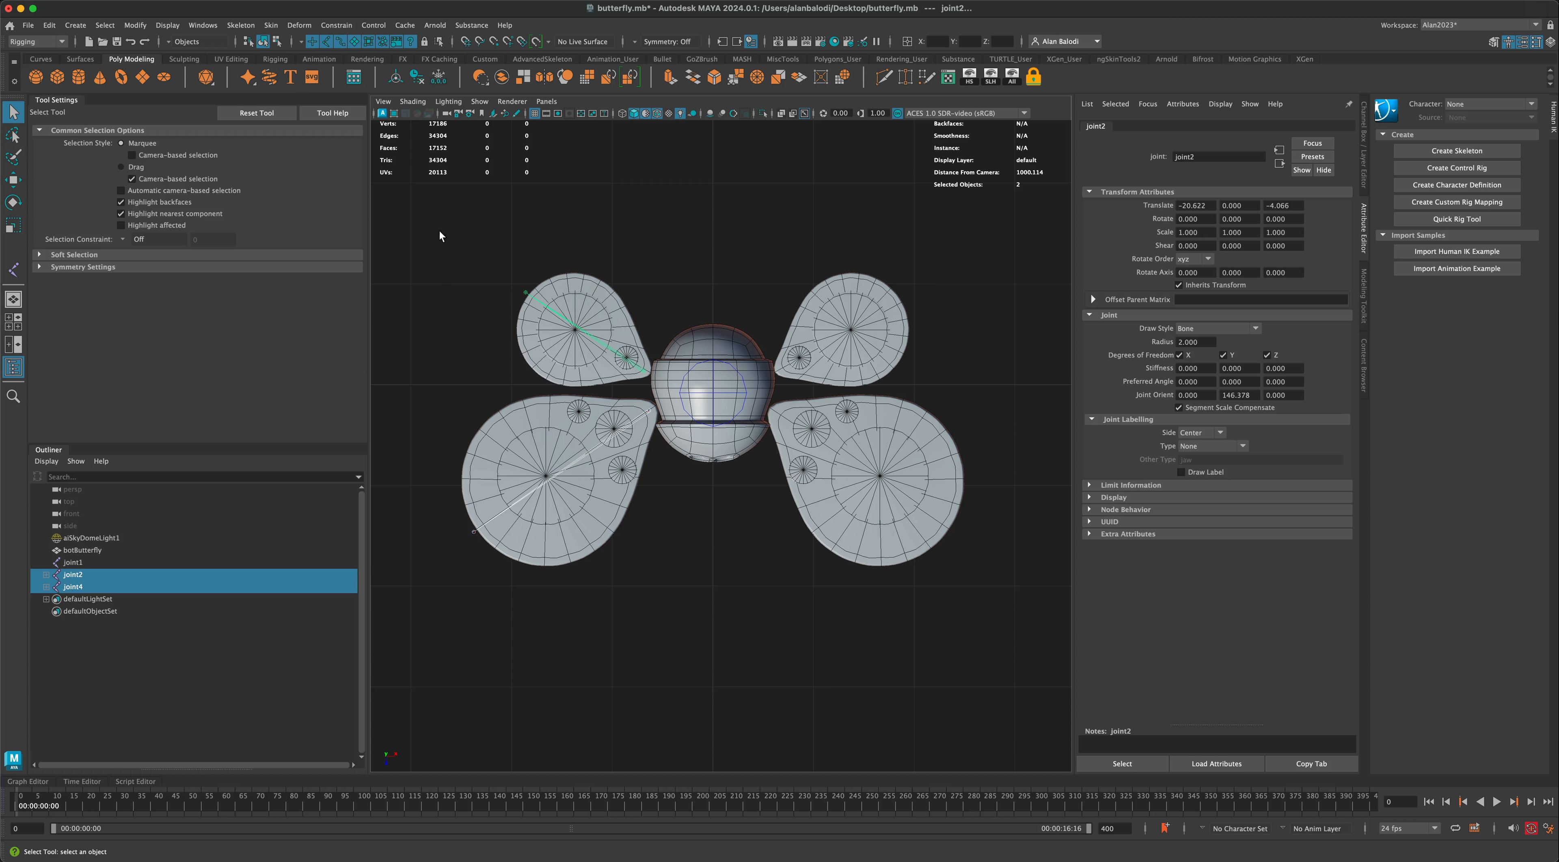
pyautogui.click(250, 26)
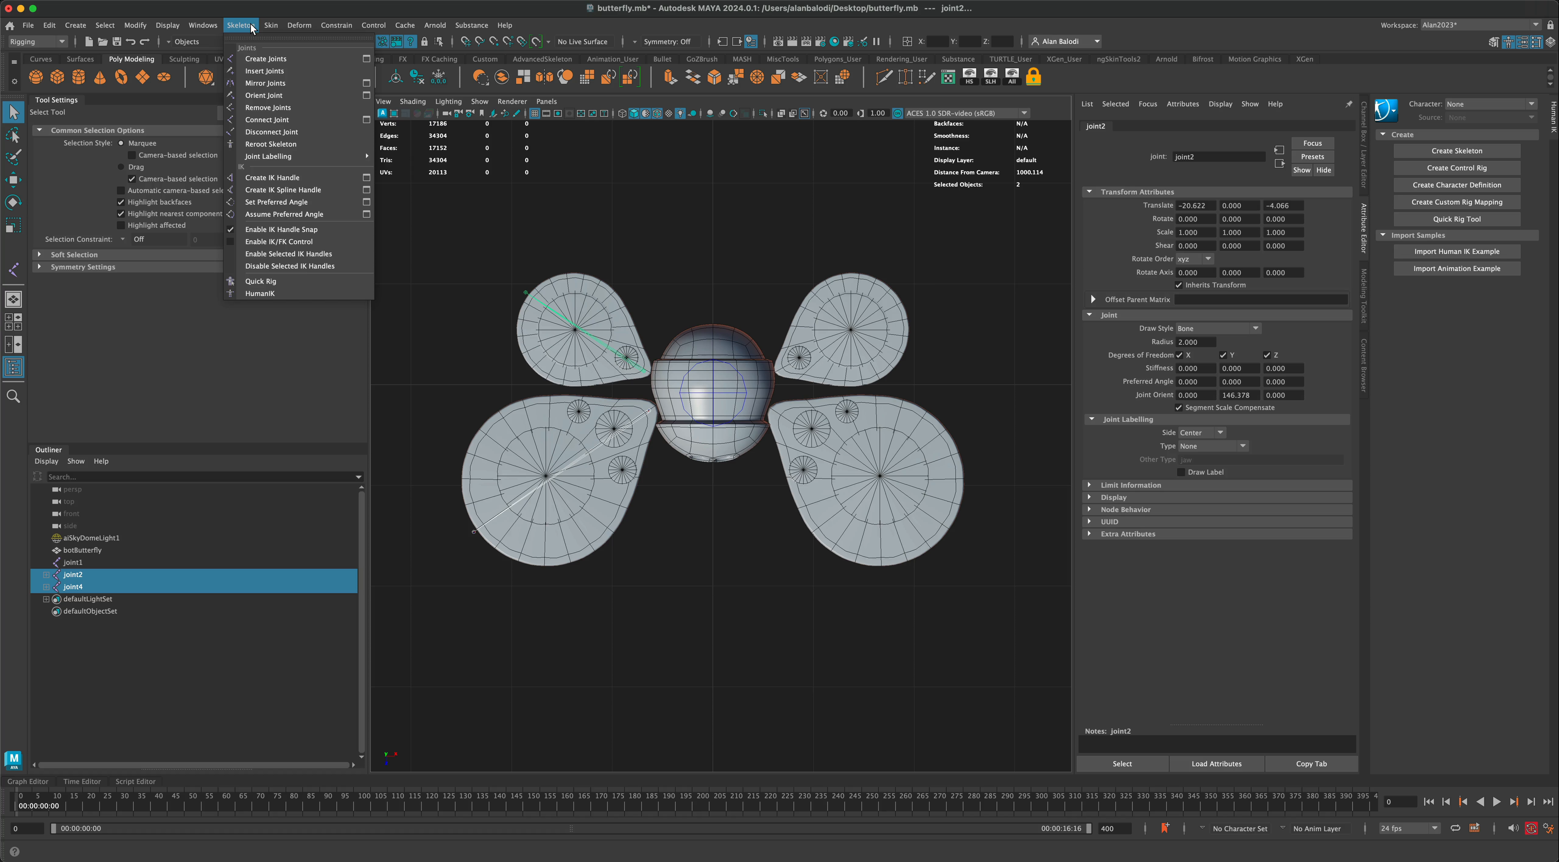
pyautogui.click(366, 83)
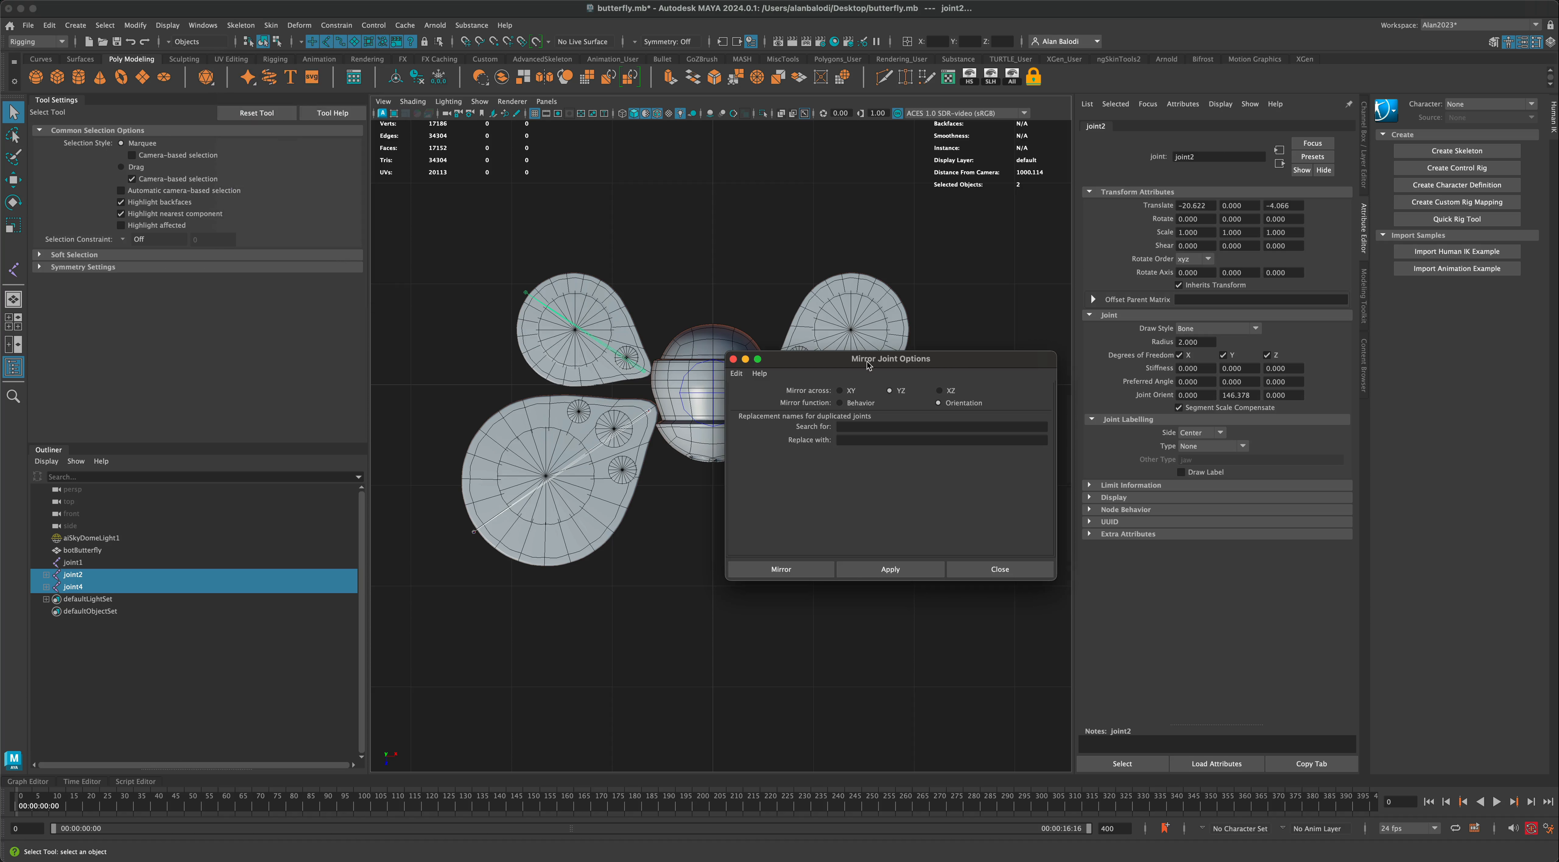
pyautogui.moveTo(845, 364); pyautogui.dragTo(782, 529)
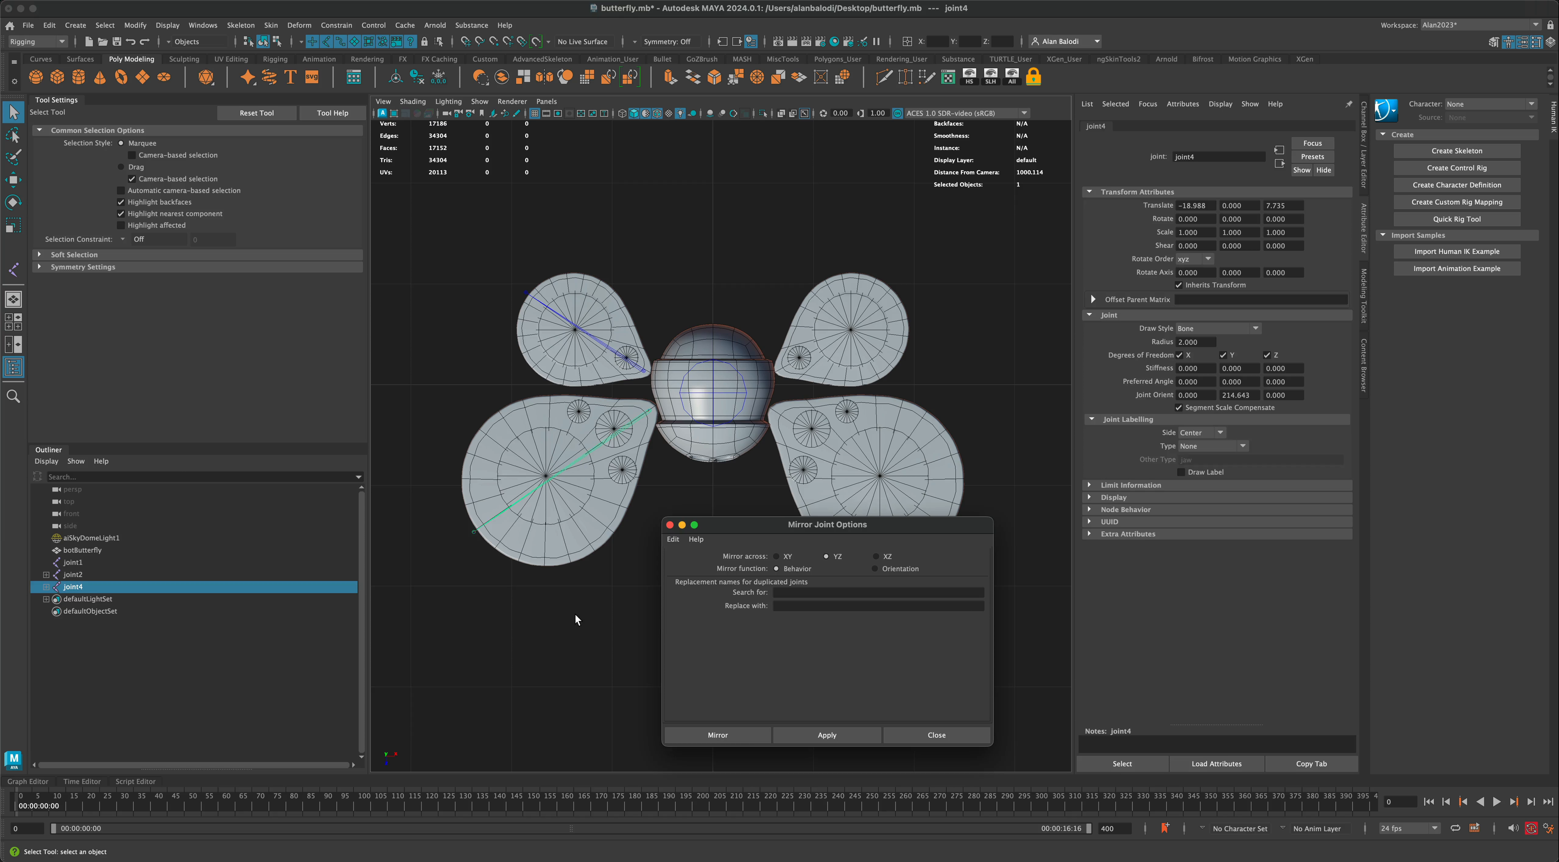
pyautogui.click(578, 619)
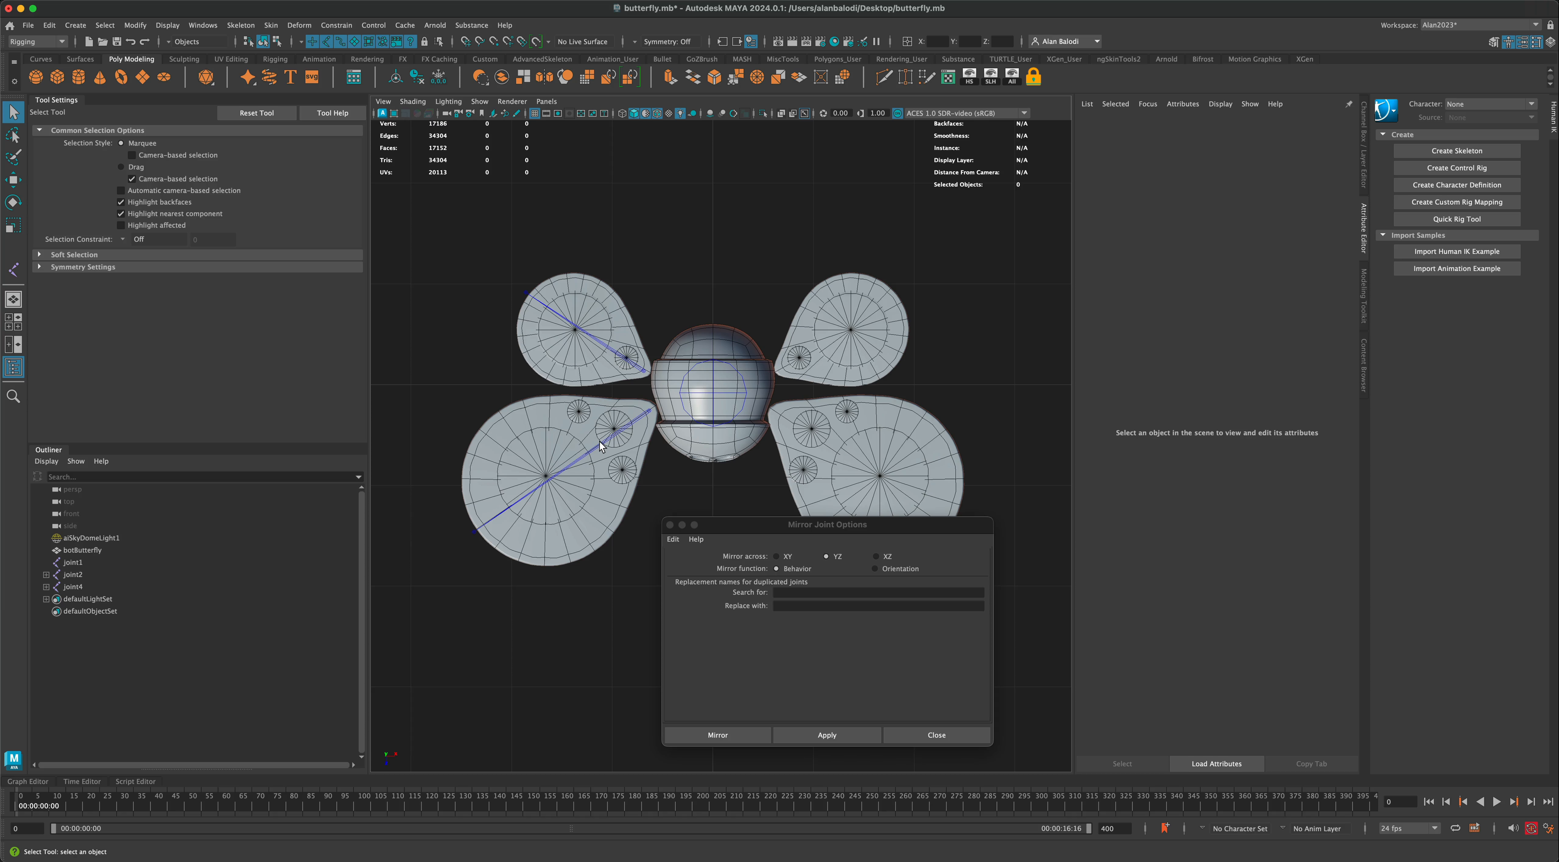
pyautogui.click(599, 449)
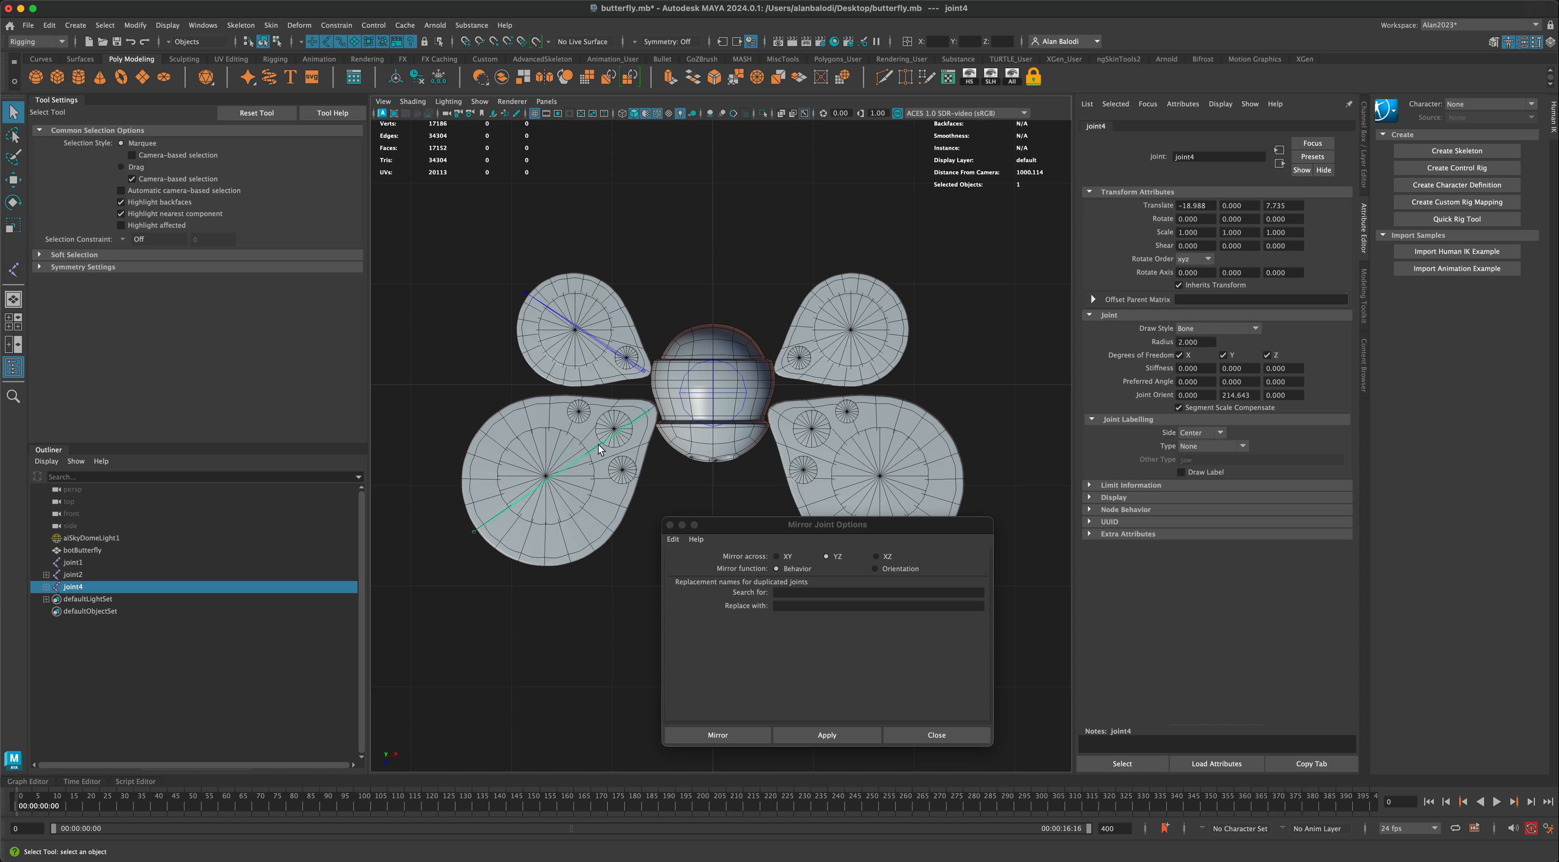
pyautogui.click(823, 736)
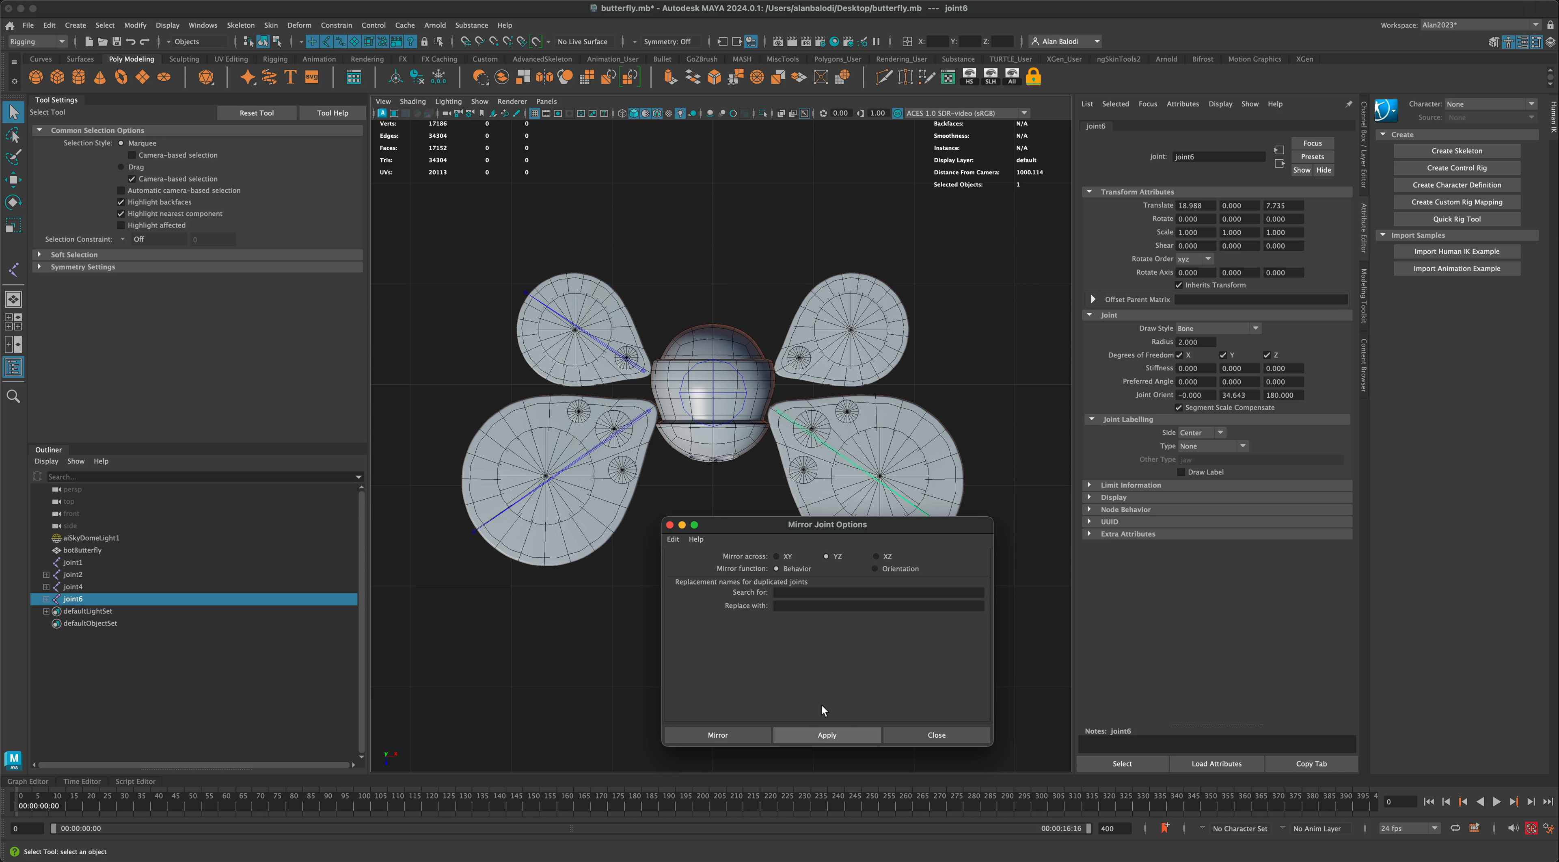
# Mirror the upper-left wing's joint chain across YZ with the same Behavior setting and close the mirror options.
pyautogui.click(631, 365)
pyautogui.click(824, 734)
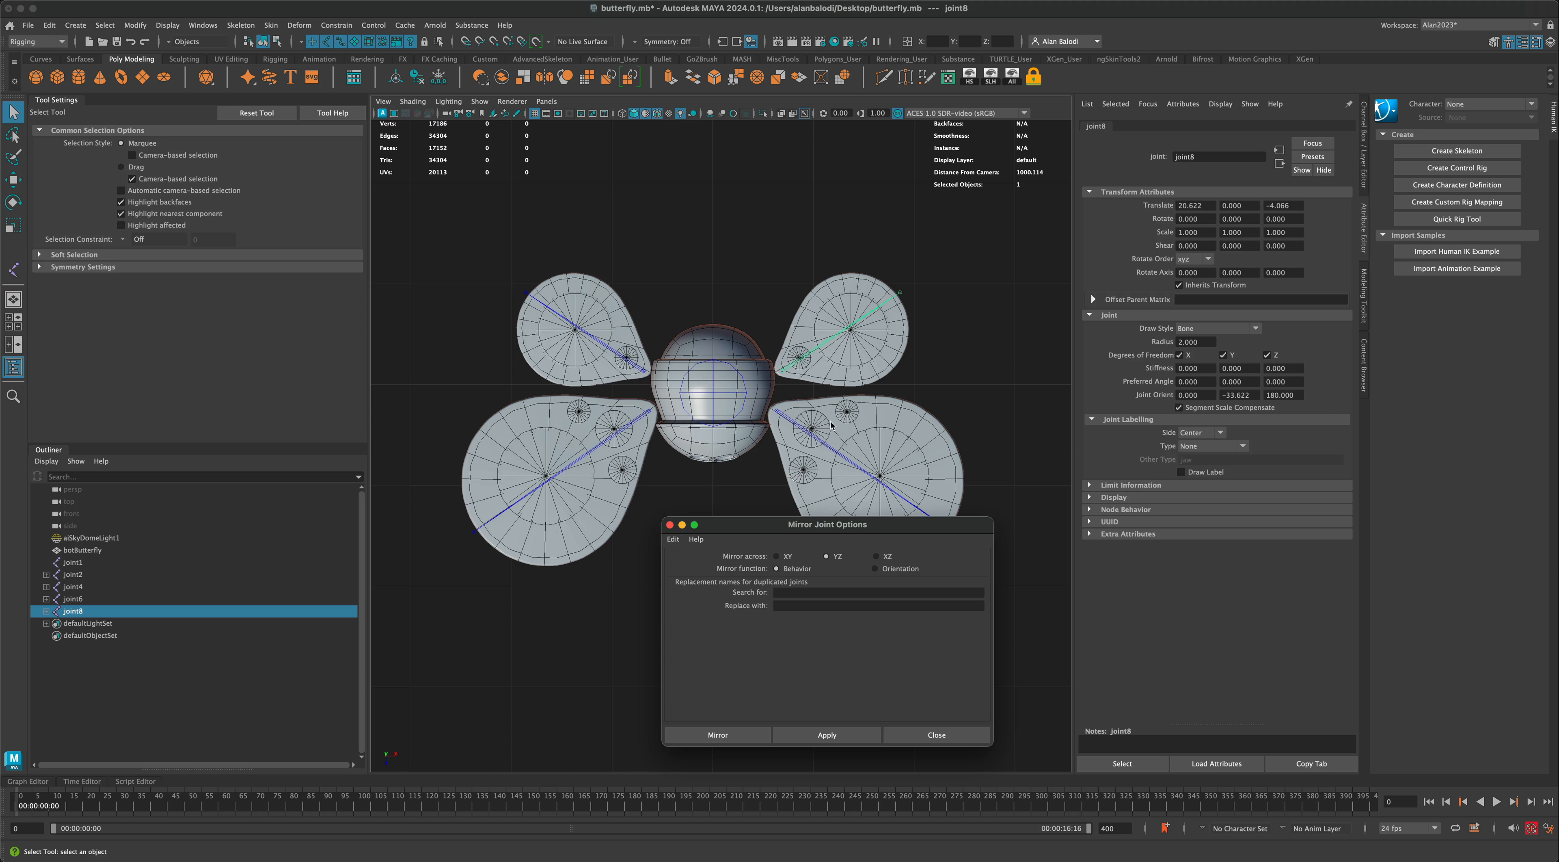
pyautogui.click(915, 729)
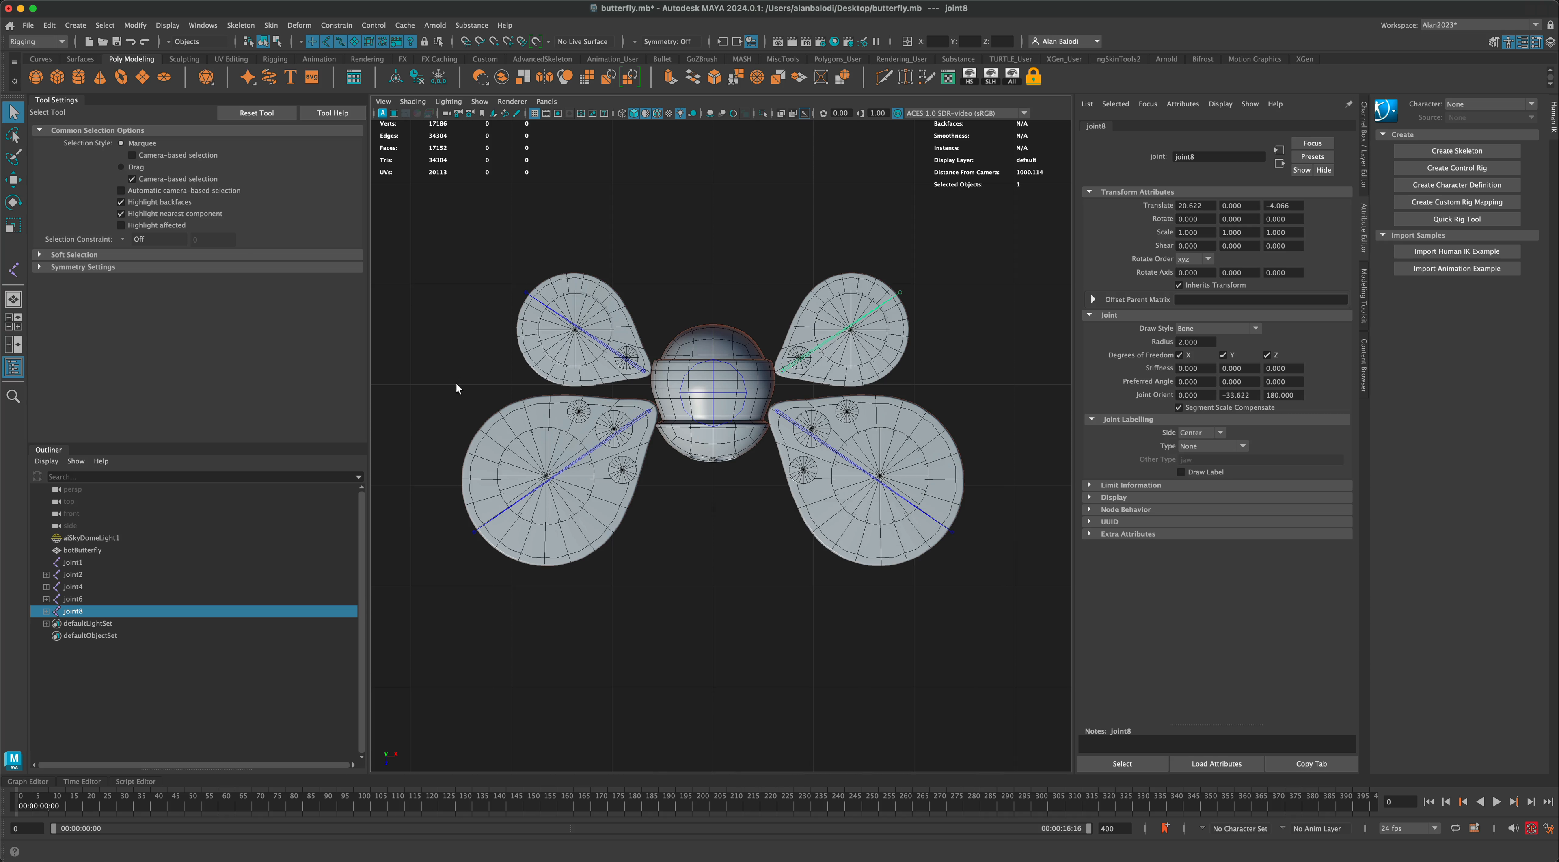
# Parent the four wing joint chains to the body joint.
pyautogui.keyDown('shift'); pyautogui.click(782, 418); pyautogui.keyUp('shift')
pyautogui.keyDown('shift'); pyautogui.click(630, 426); pyautogui.keyUp('shift')
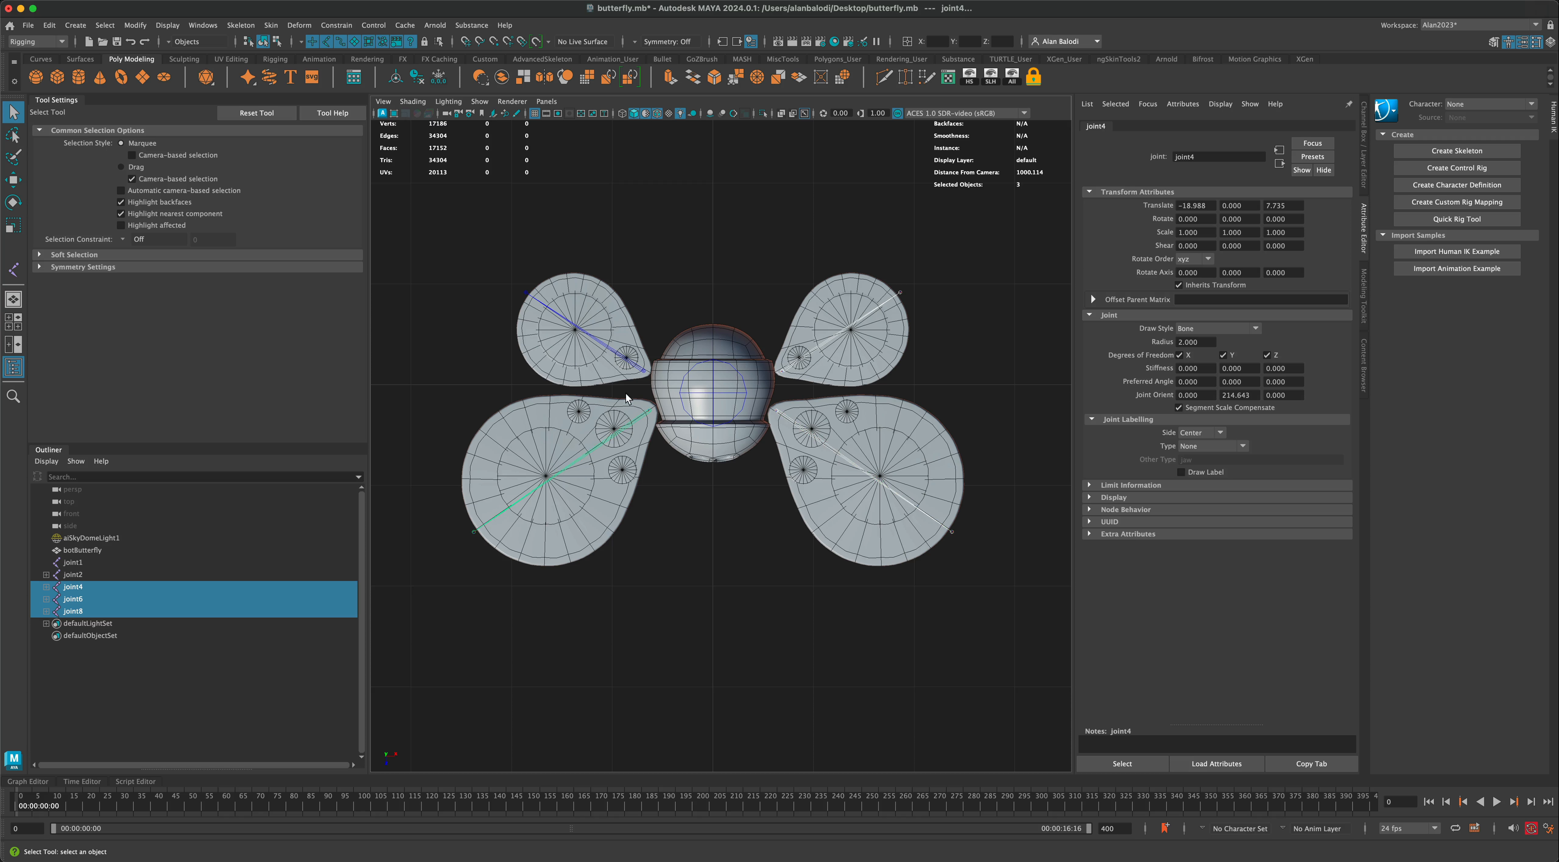
pyautogui.keyDown('shift'); pyautogui.click(629, 365); pyautogui.keyUp('shift')
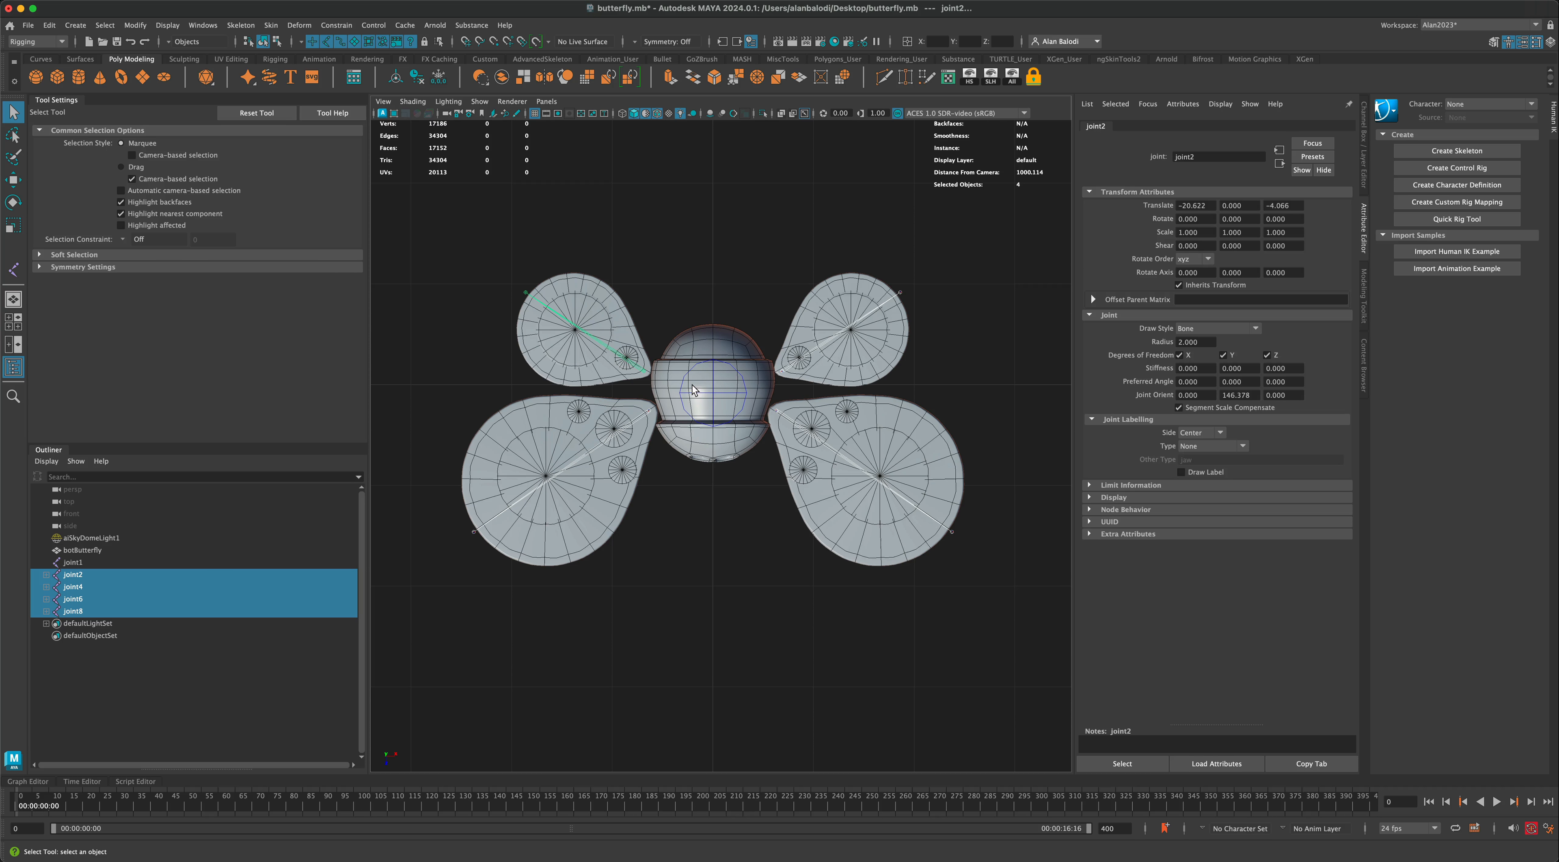
pyautogui.keyDown('shift'); pyautogui.click(714, 391); pyautogui.keyUp('shift')
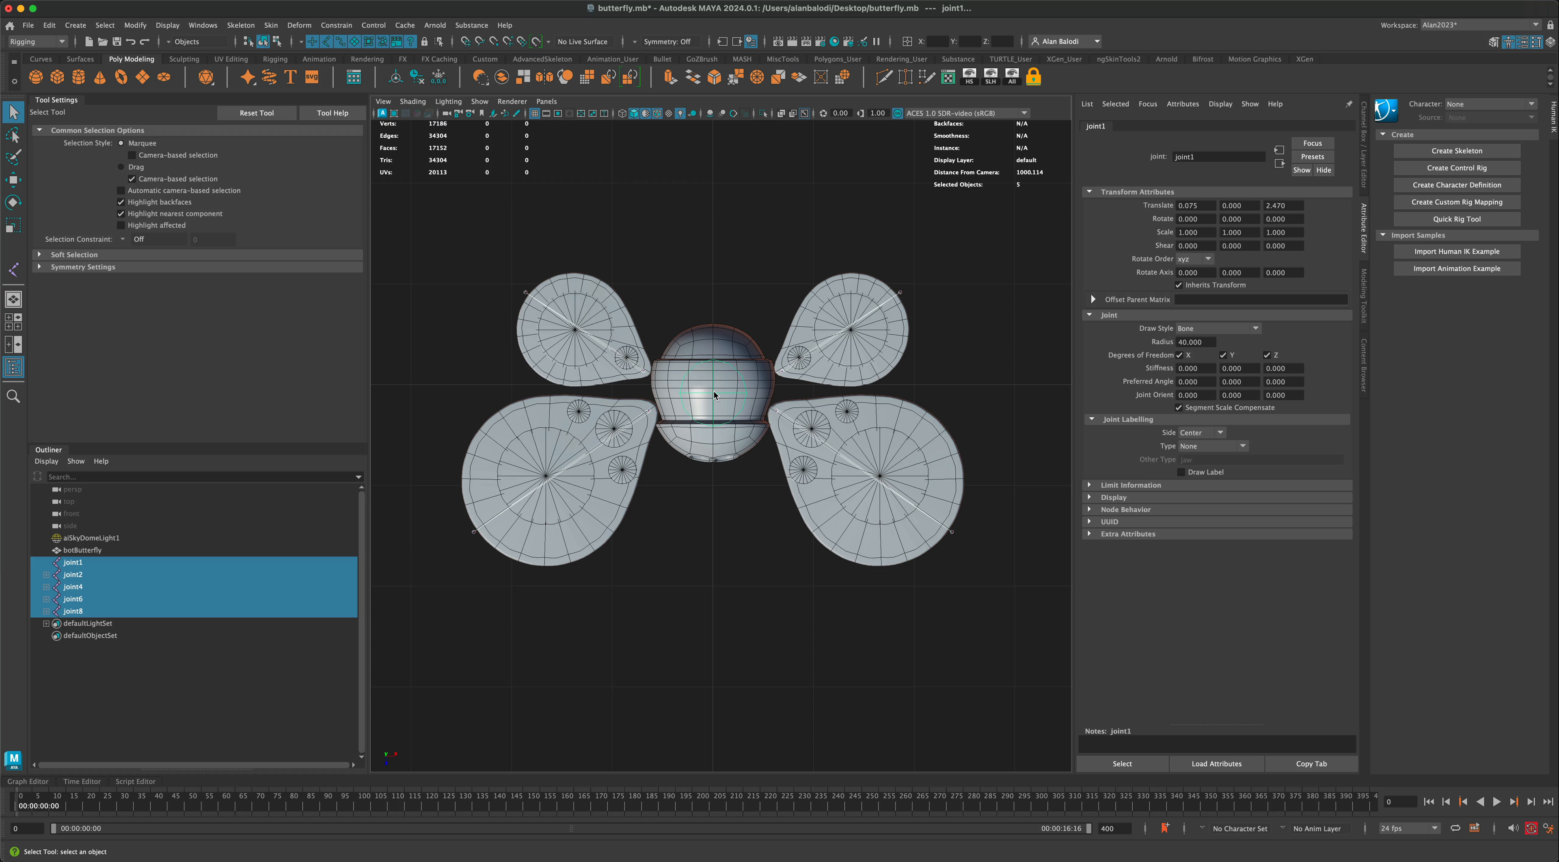
pyautogui.press('p')
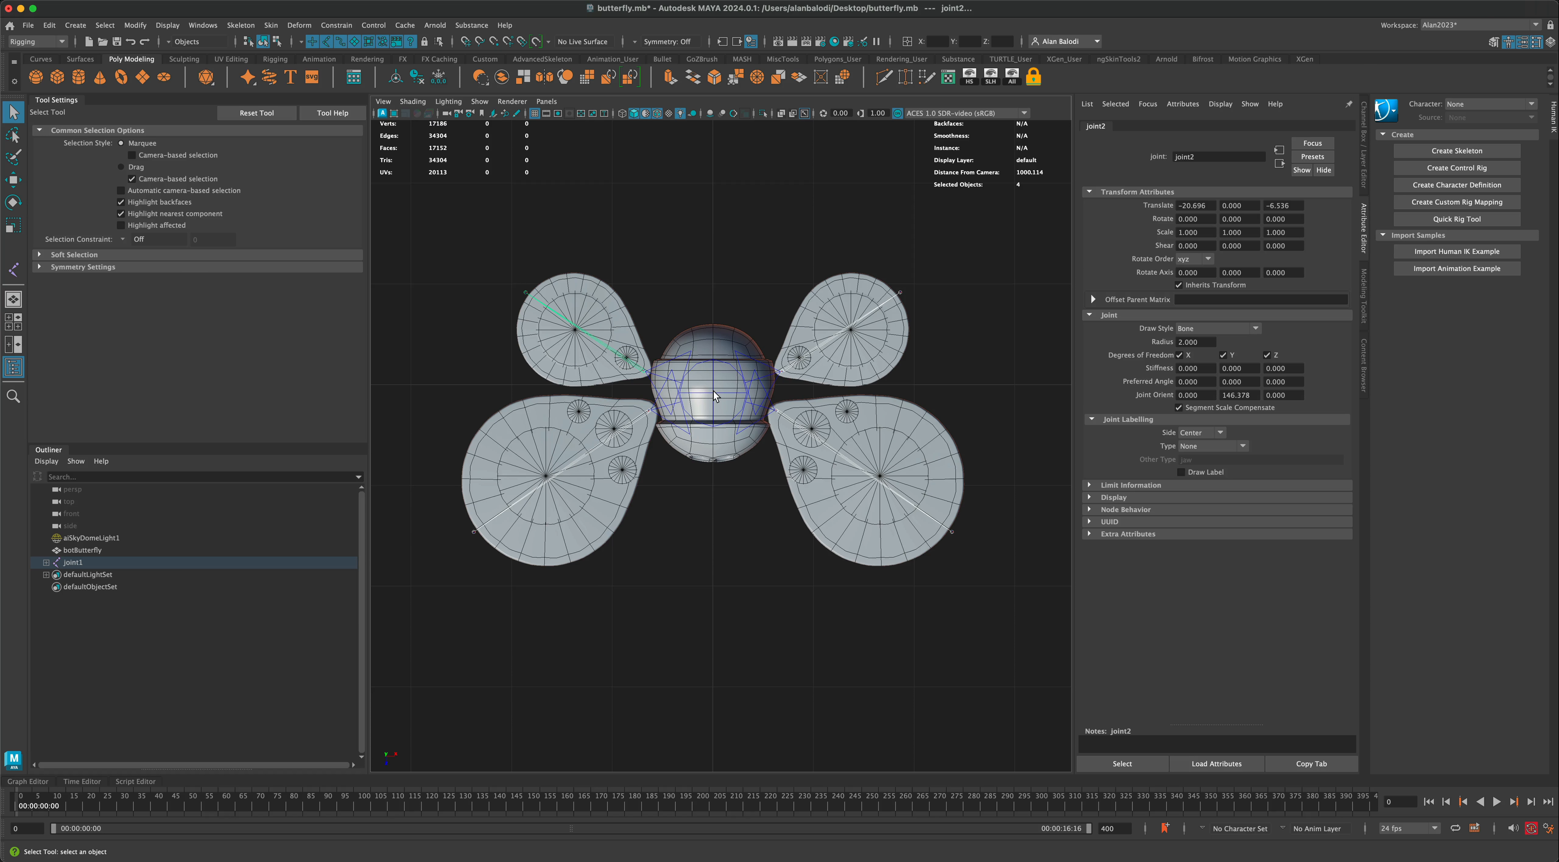
pyautogui.click(727, 542)
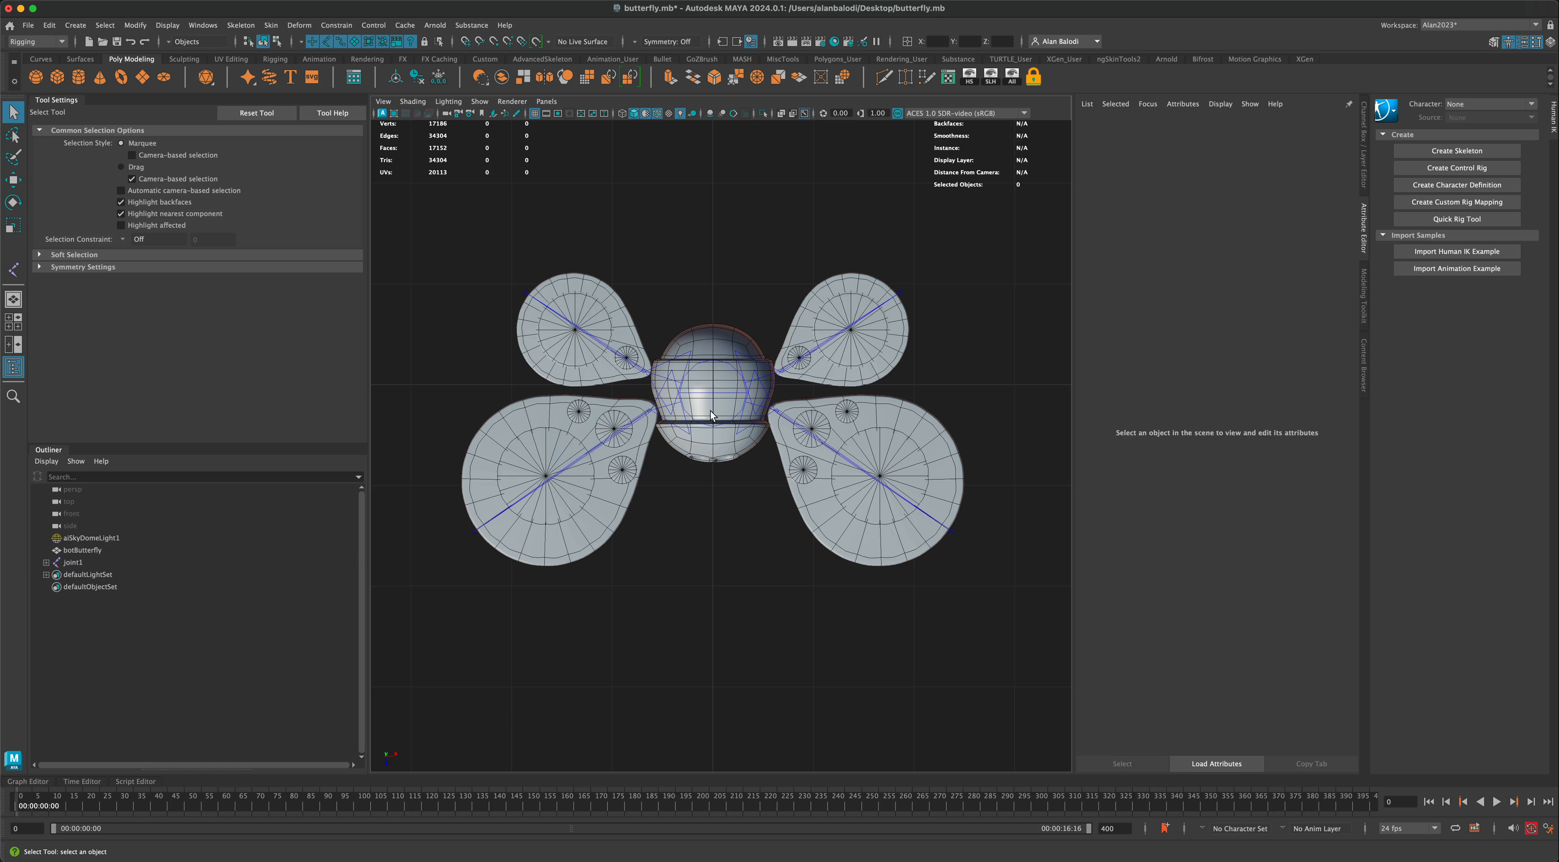
# Check the joint hierarchy by selecting the body joint and individual wing chains.
pyautogui.click(711, 393)
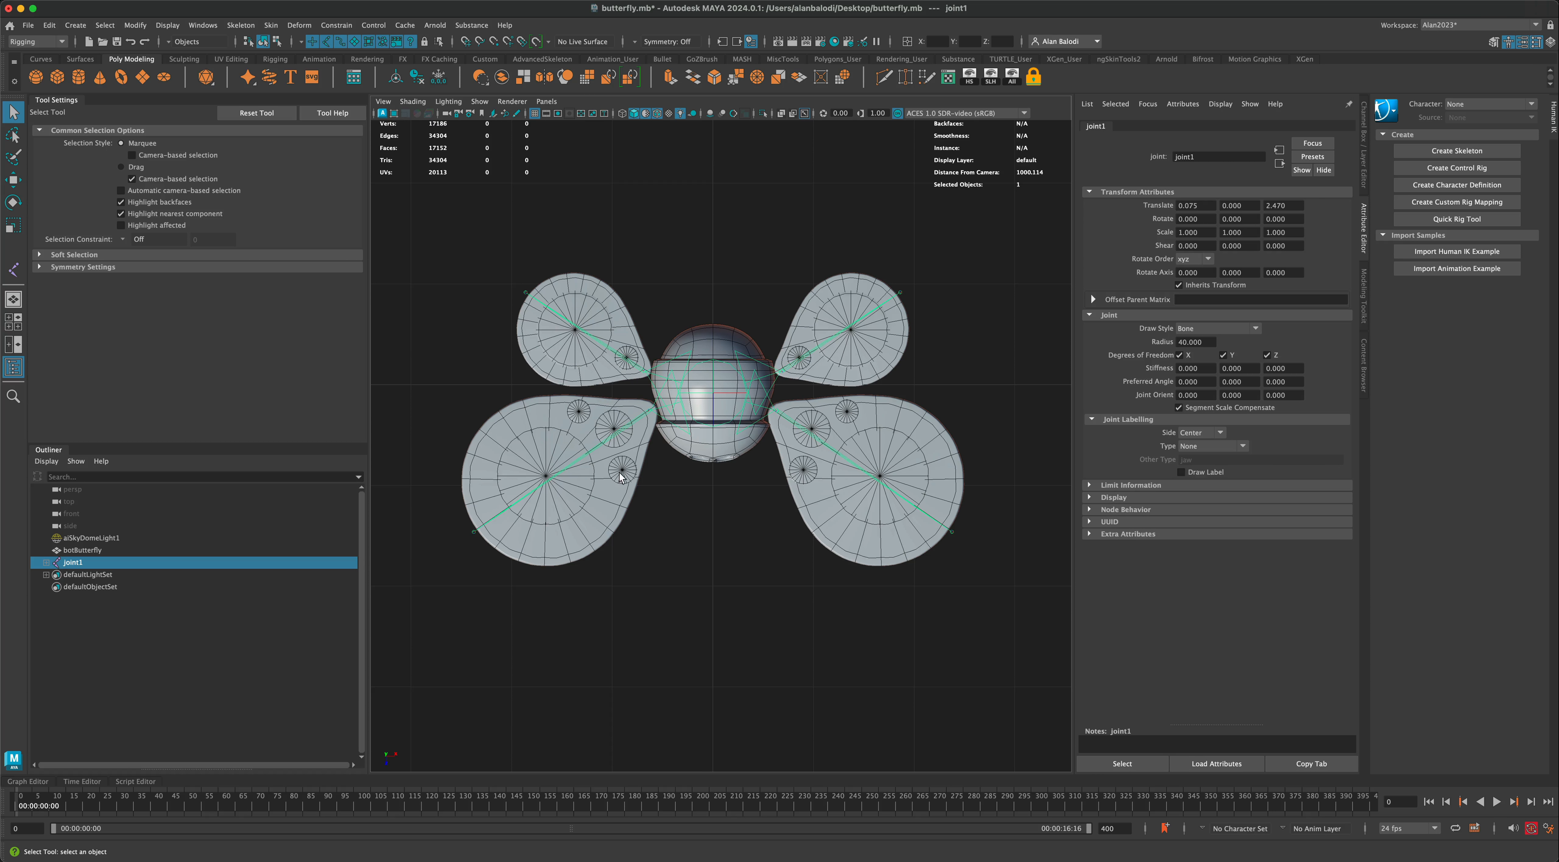
pyautogui.click(675, 557)
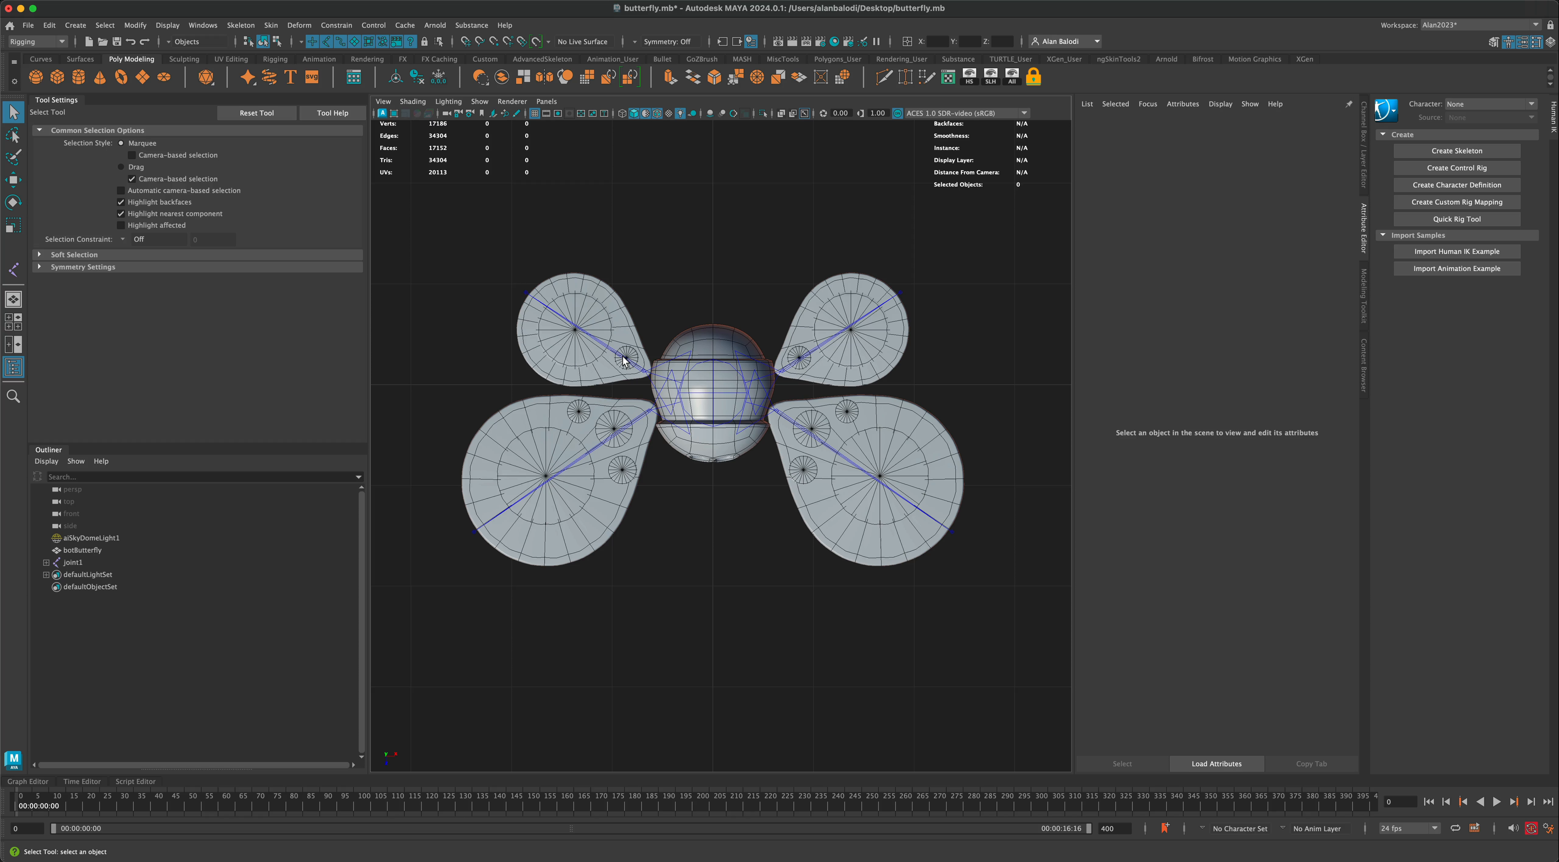
pyautogui.click(625, 359)
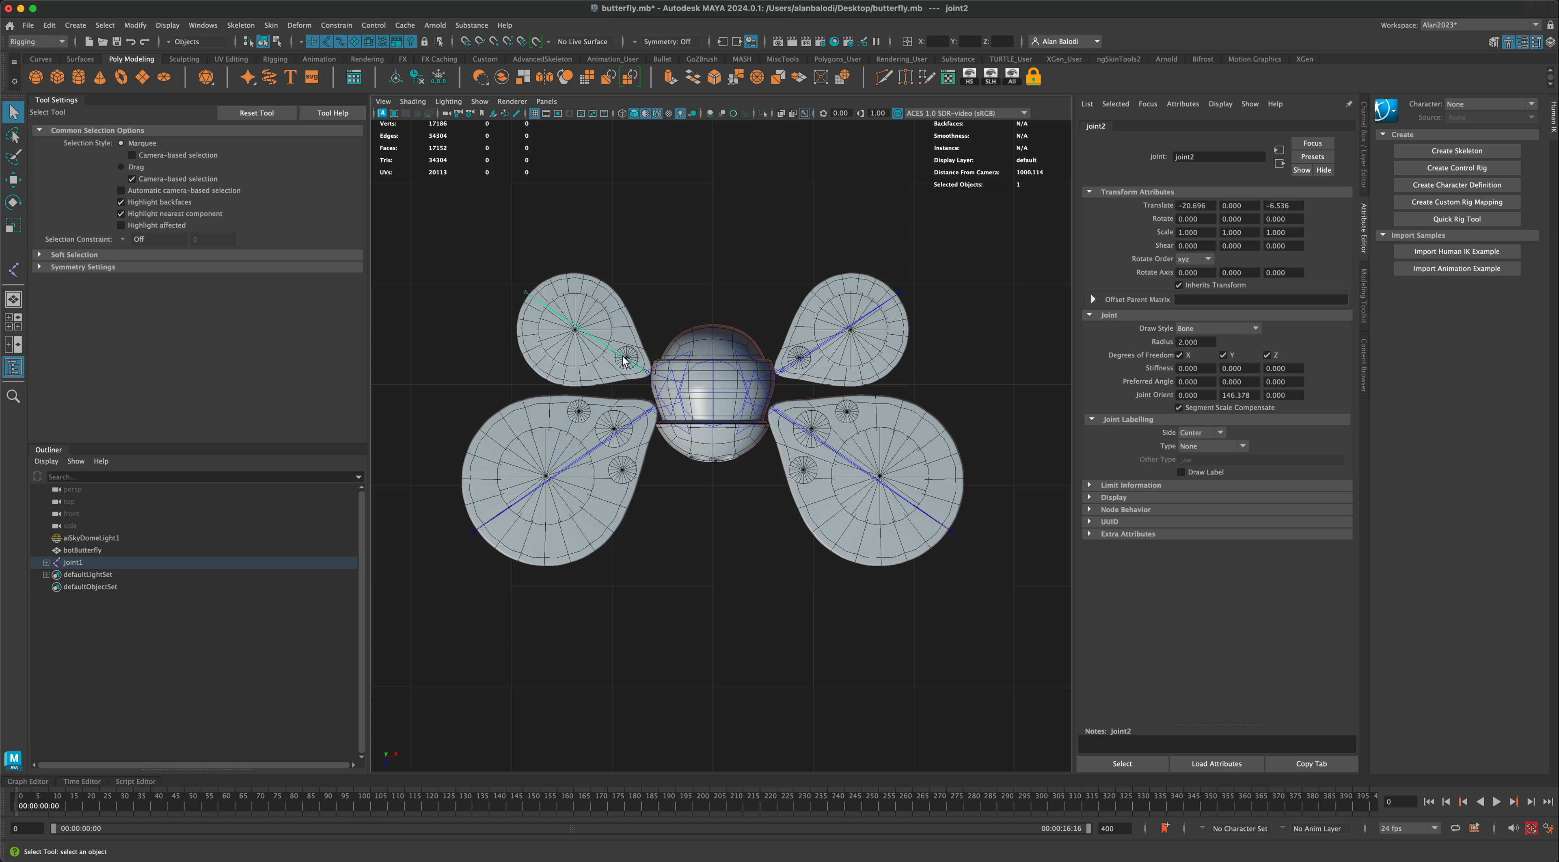
pyautogui.click(616, 433)
pyautogui.click(794, 426)
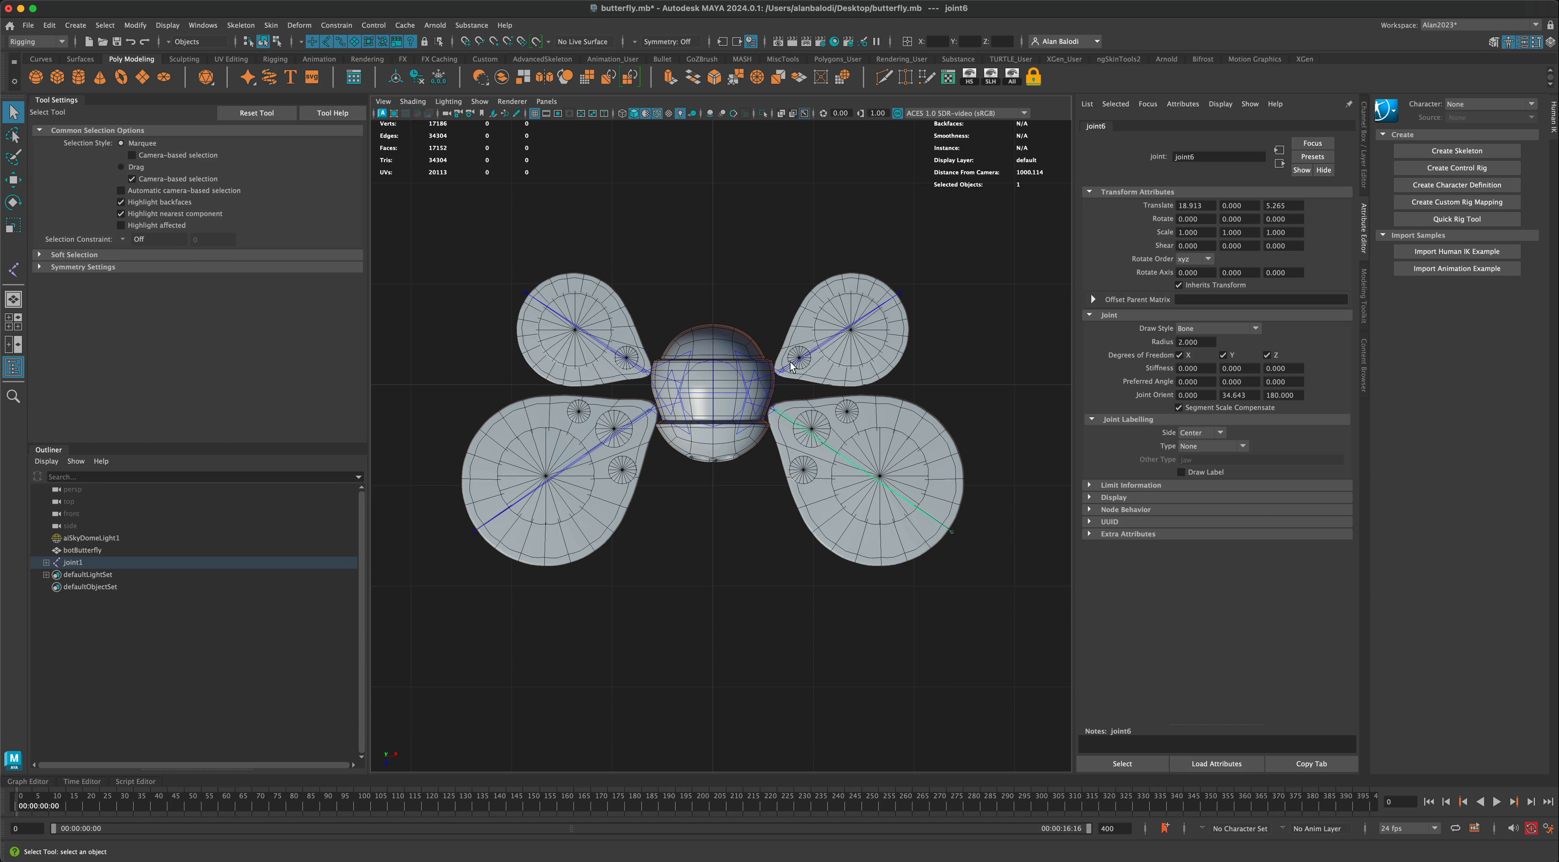
pyautogui.click(733, 508)
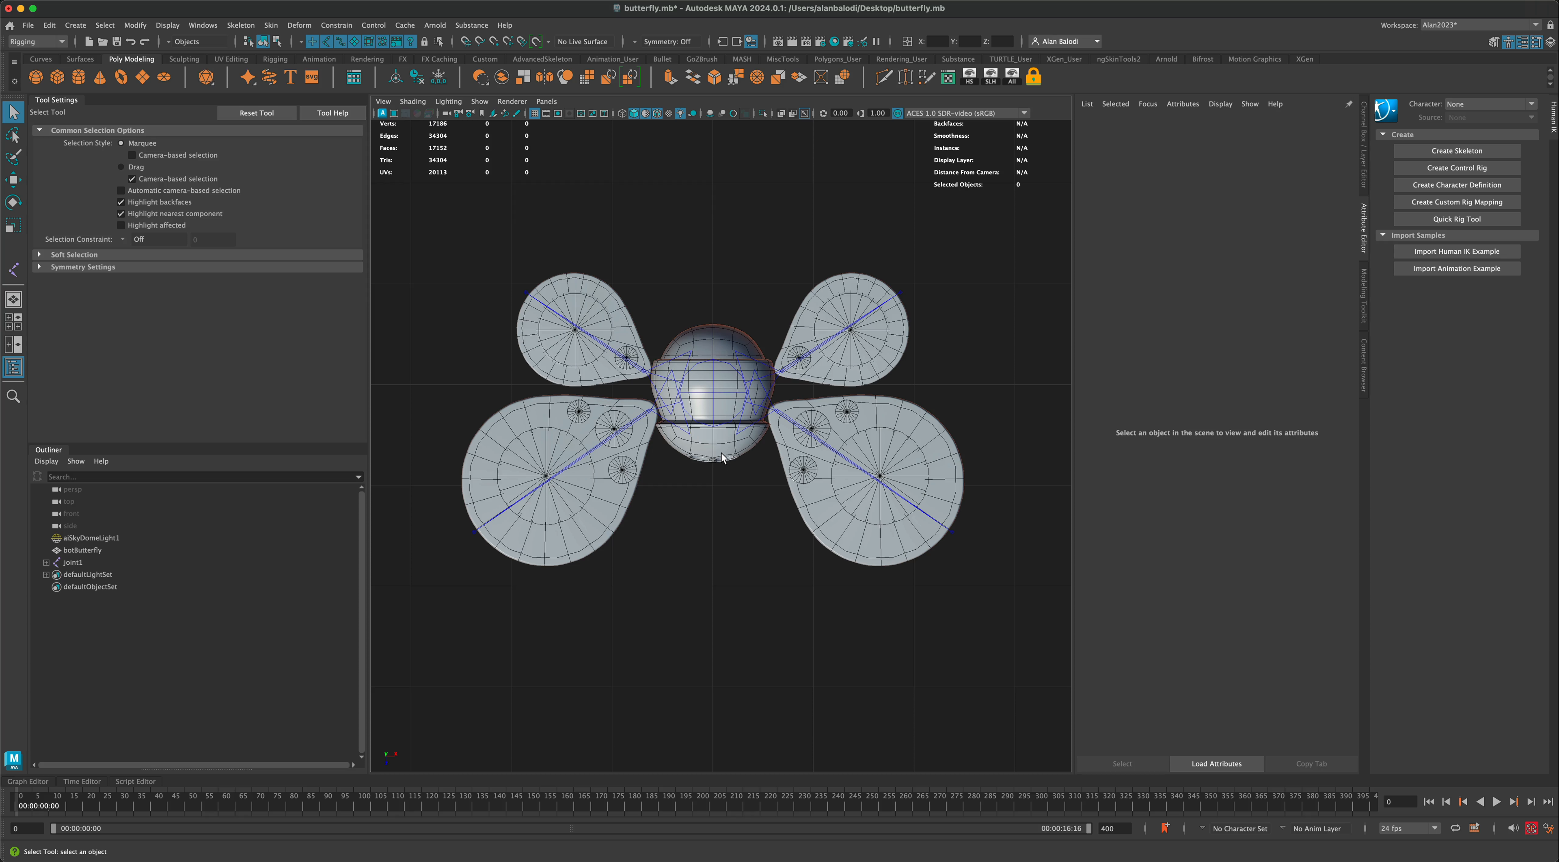
# Bind the butterfly mesh to the body joint's hierarchy, using reset Bind Skin options with the Geodesic Voxel bind method.
pyautogui.click(714, 394)
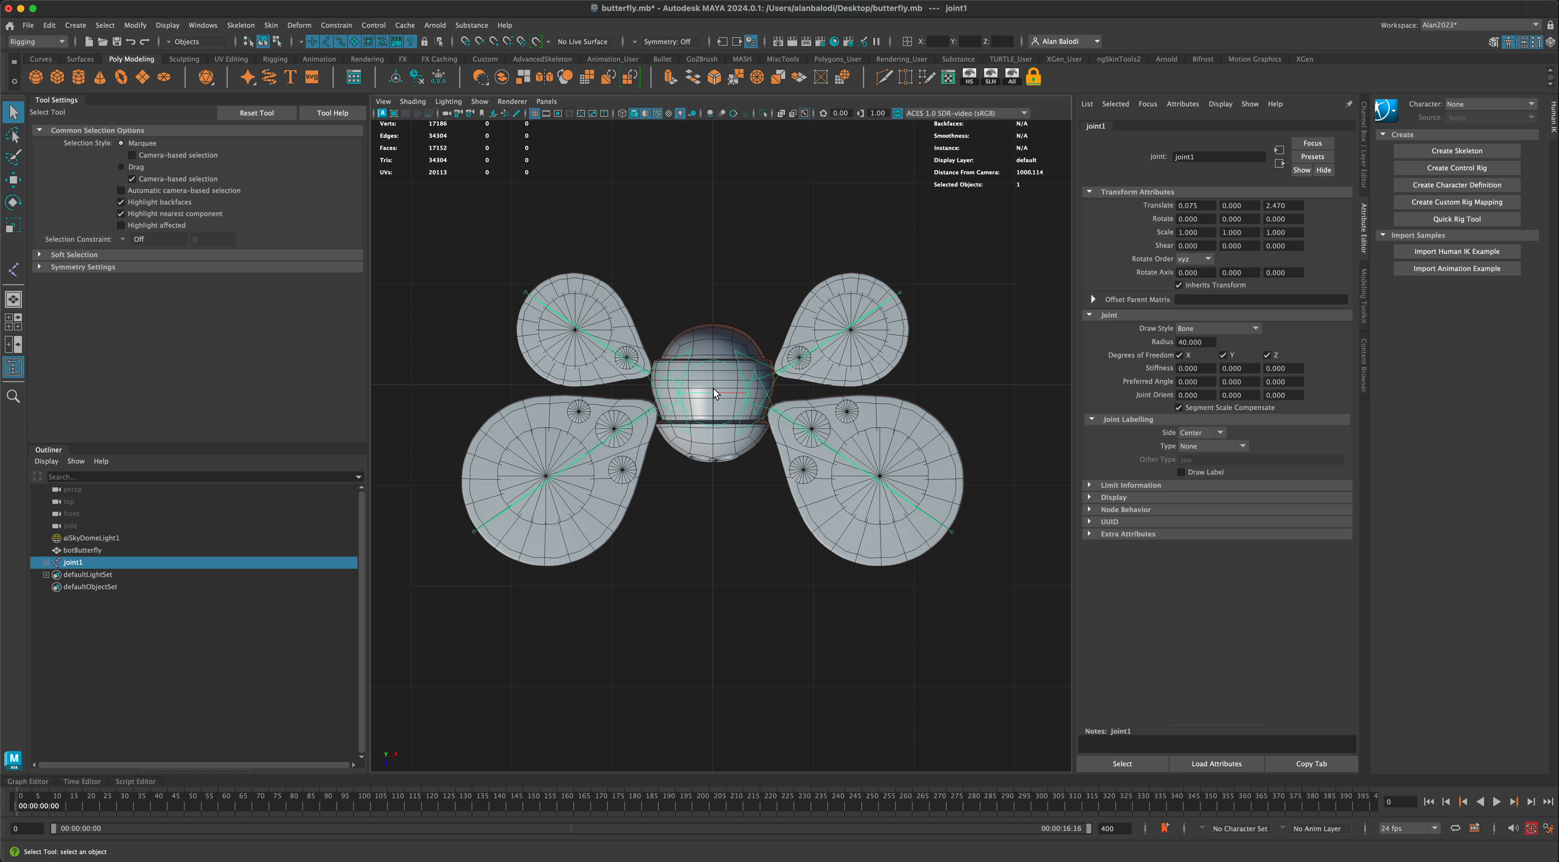
pyautogui.keyDown('shift'); pyautogui.click(714, 337); pyautogui.keyUp('shift')
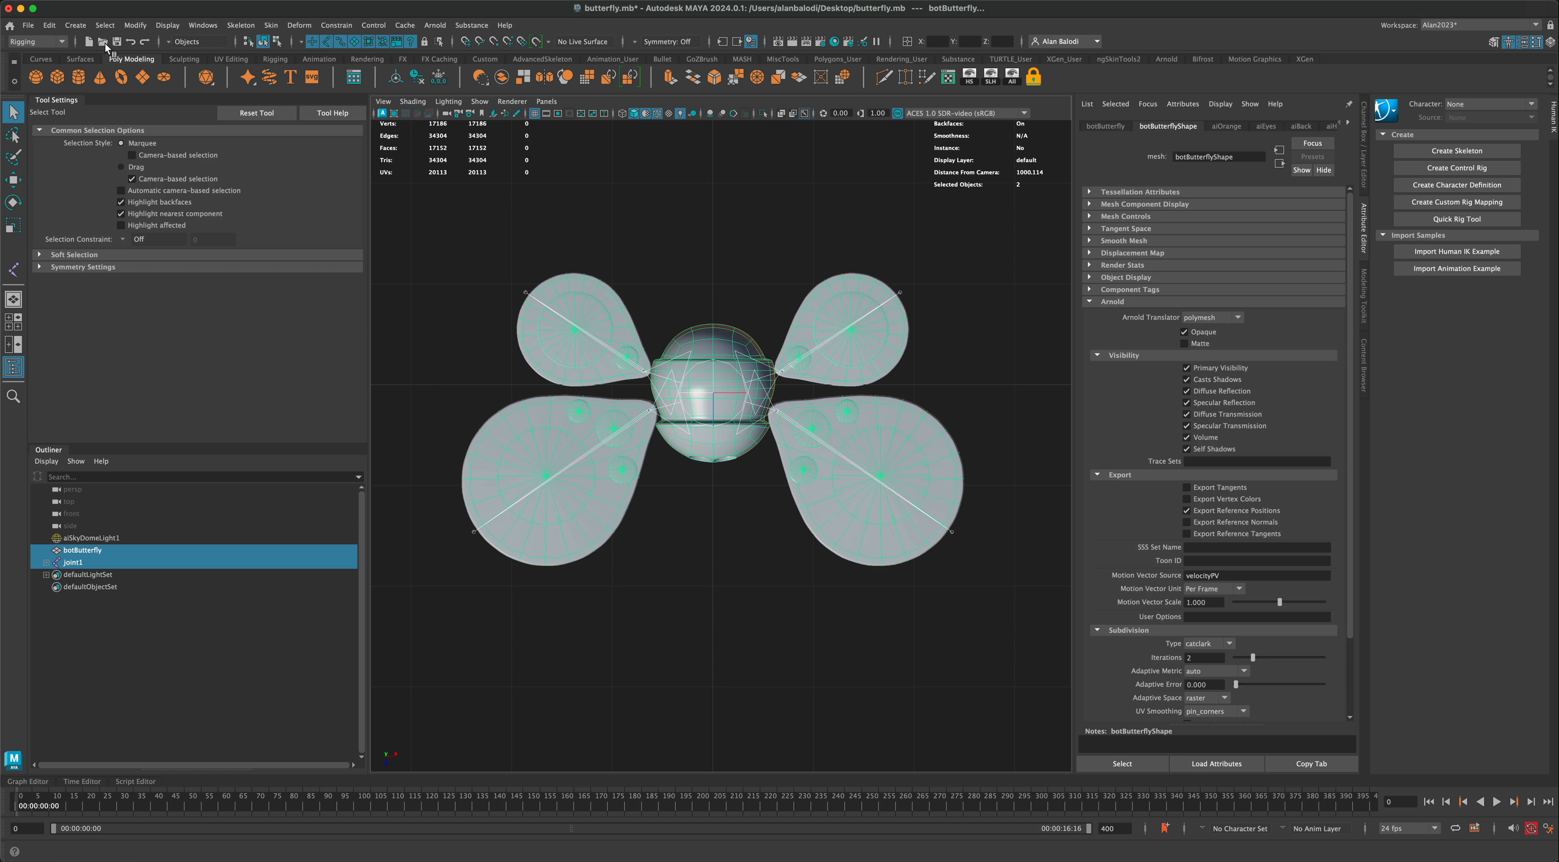
pyautogui.click(270, 25)
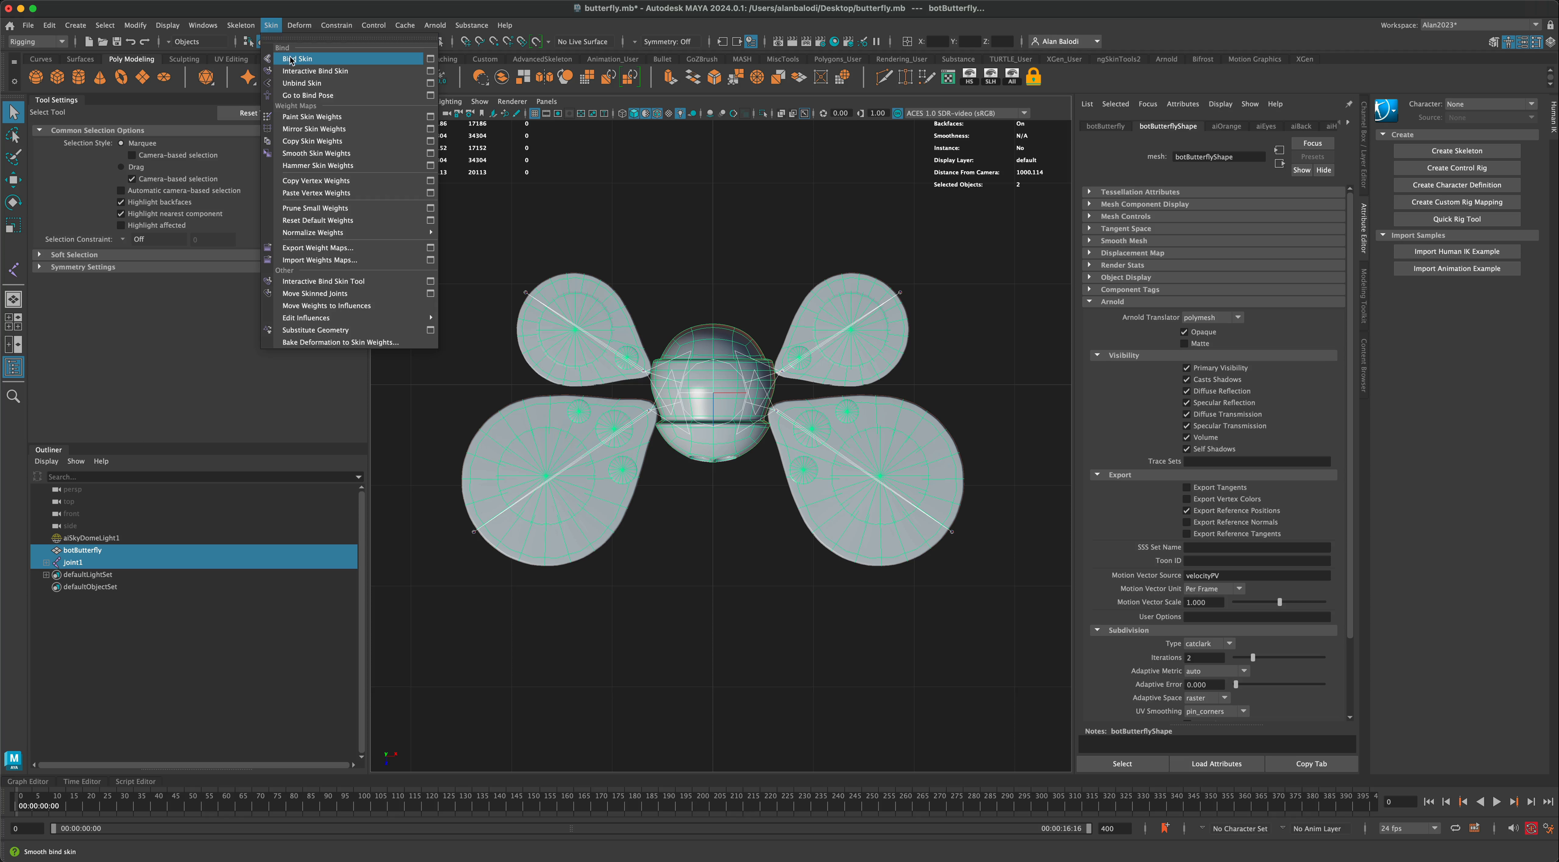
pyautogui.click(430, 59)
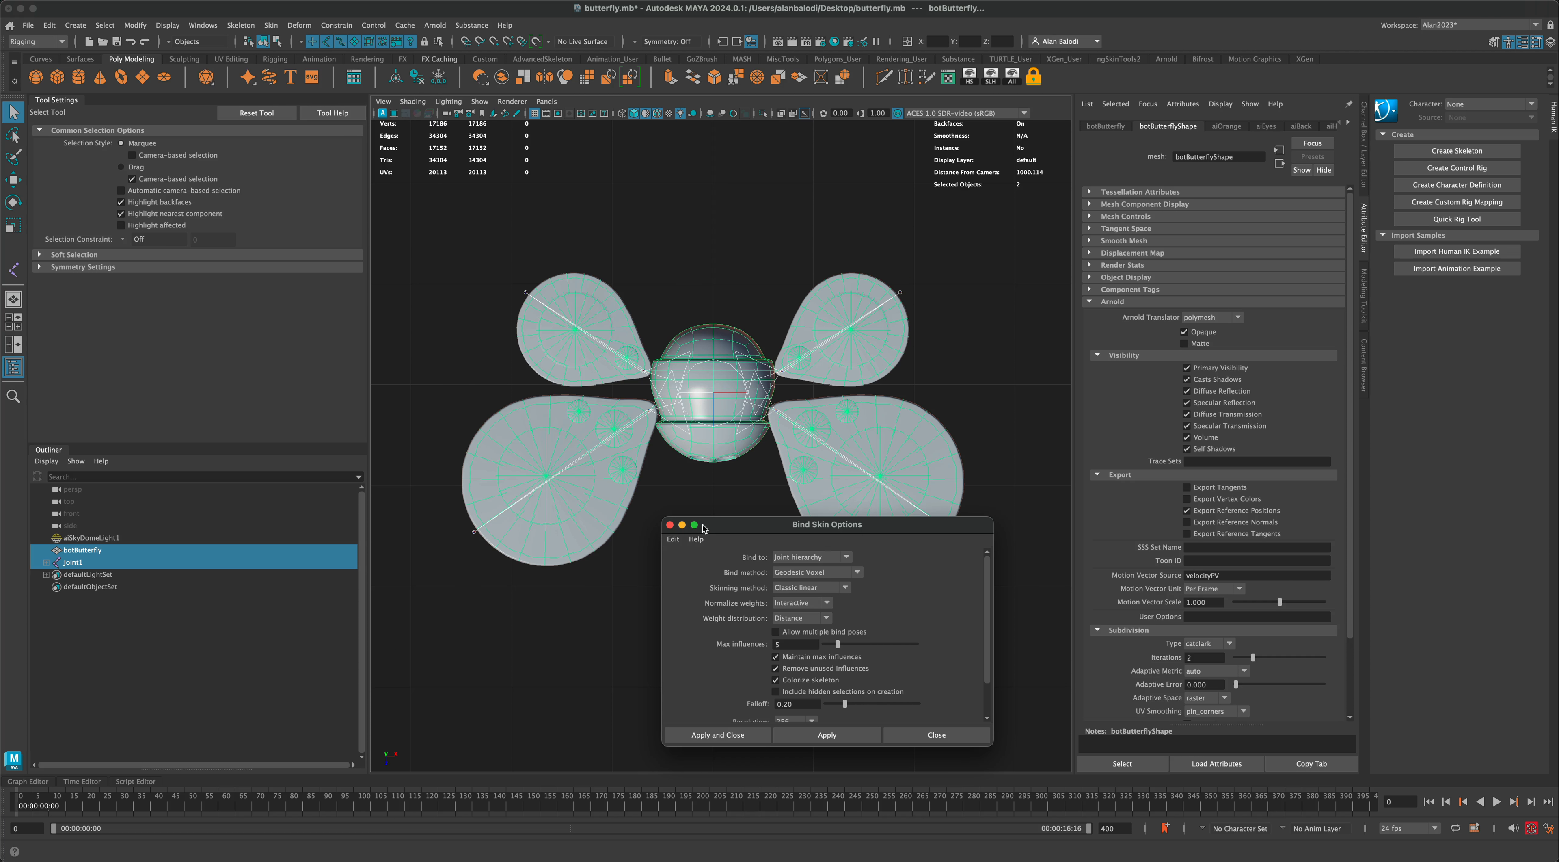
pyautogui.click(673, 539)
pyautogui.click(711, 562)
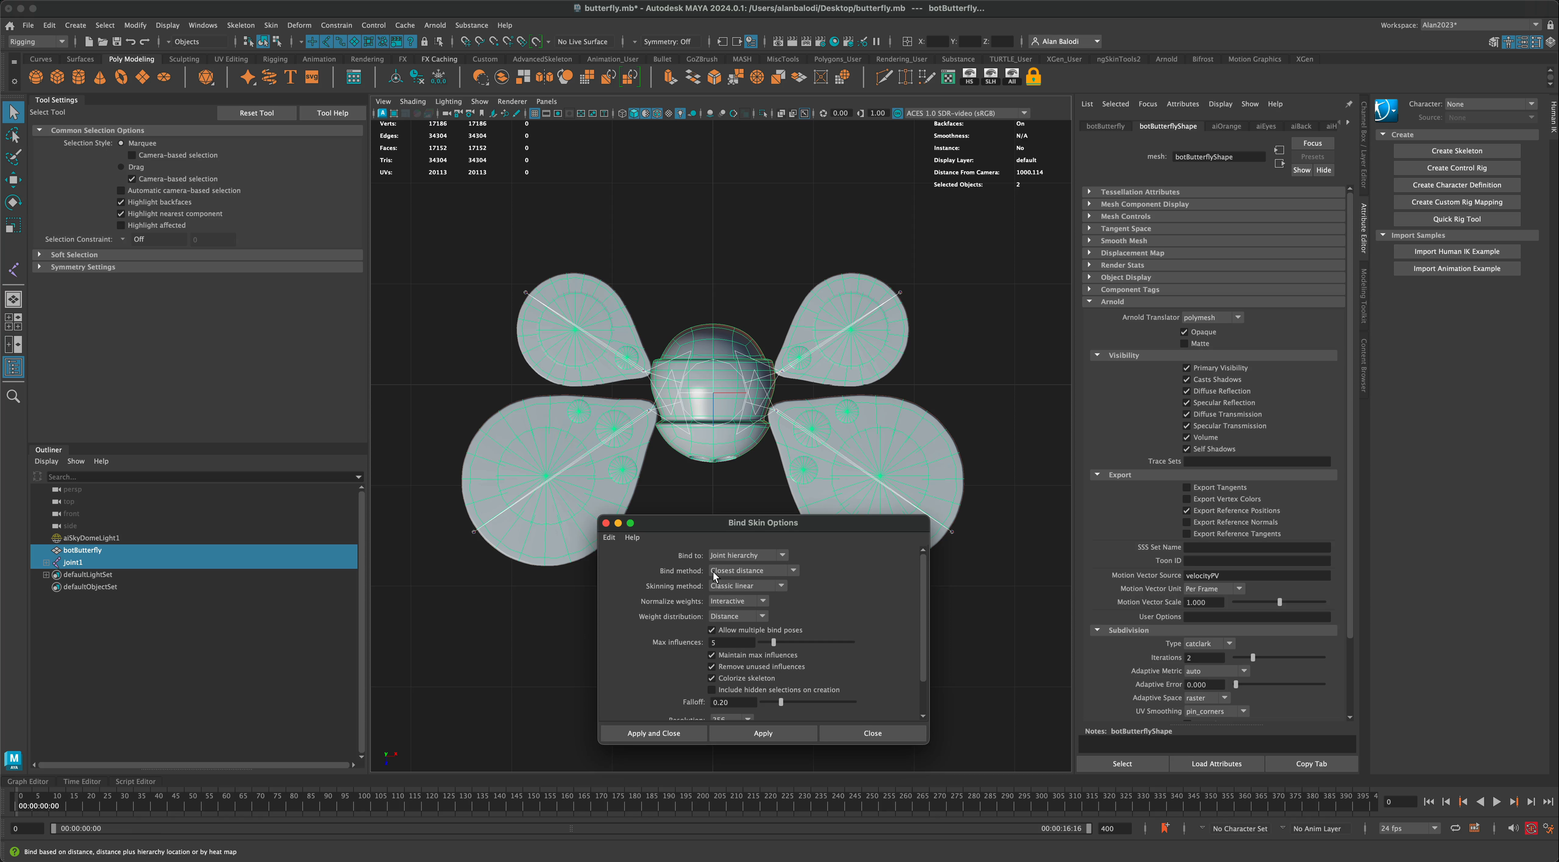
pyautogui.click(794, 571)
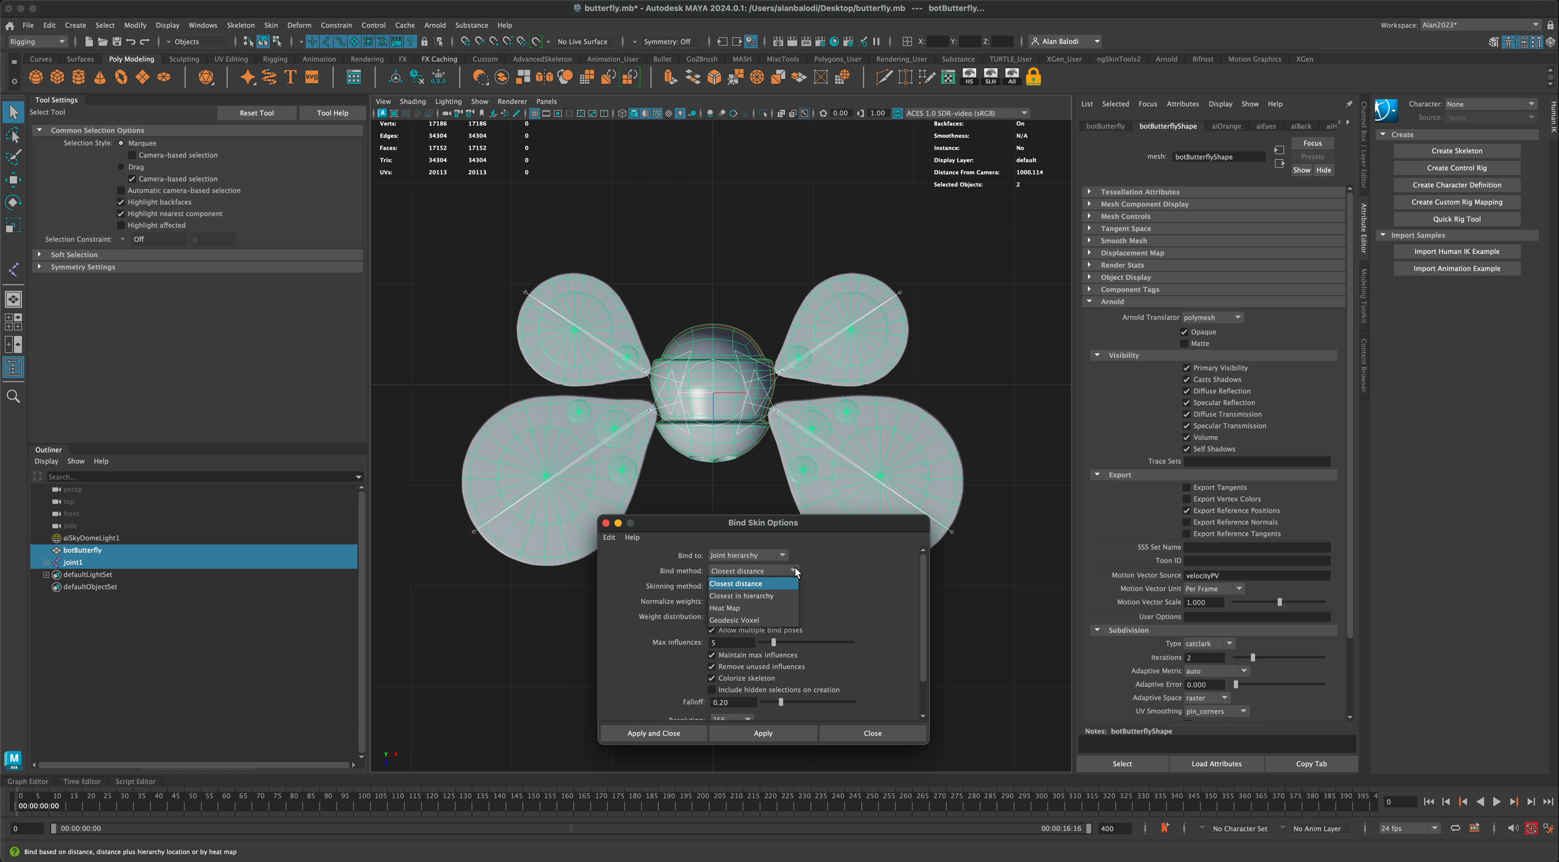
pyautogui.click(780, 621)
pyautogui.click(683, 733)
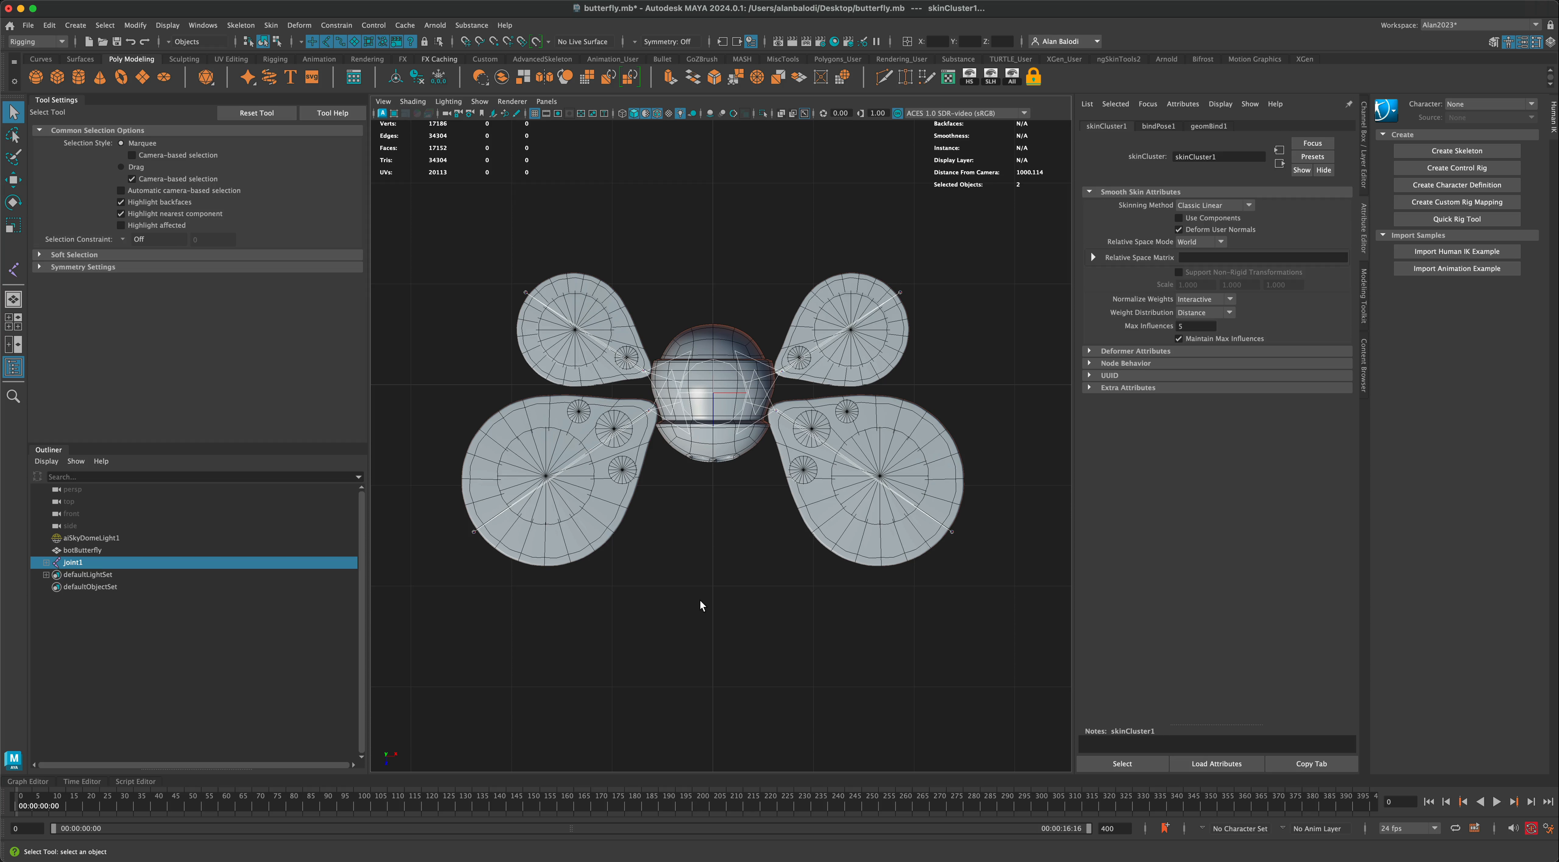
# Switch to the perspective view and turn on X-ray display of the joints.
pyautogui.press('space')
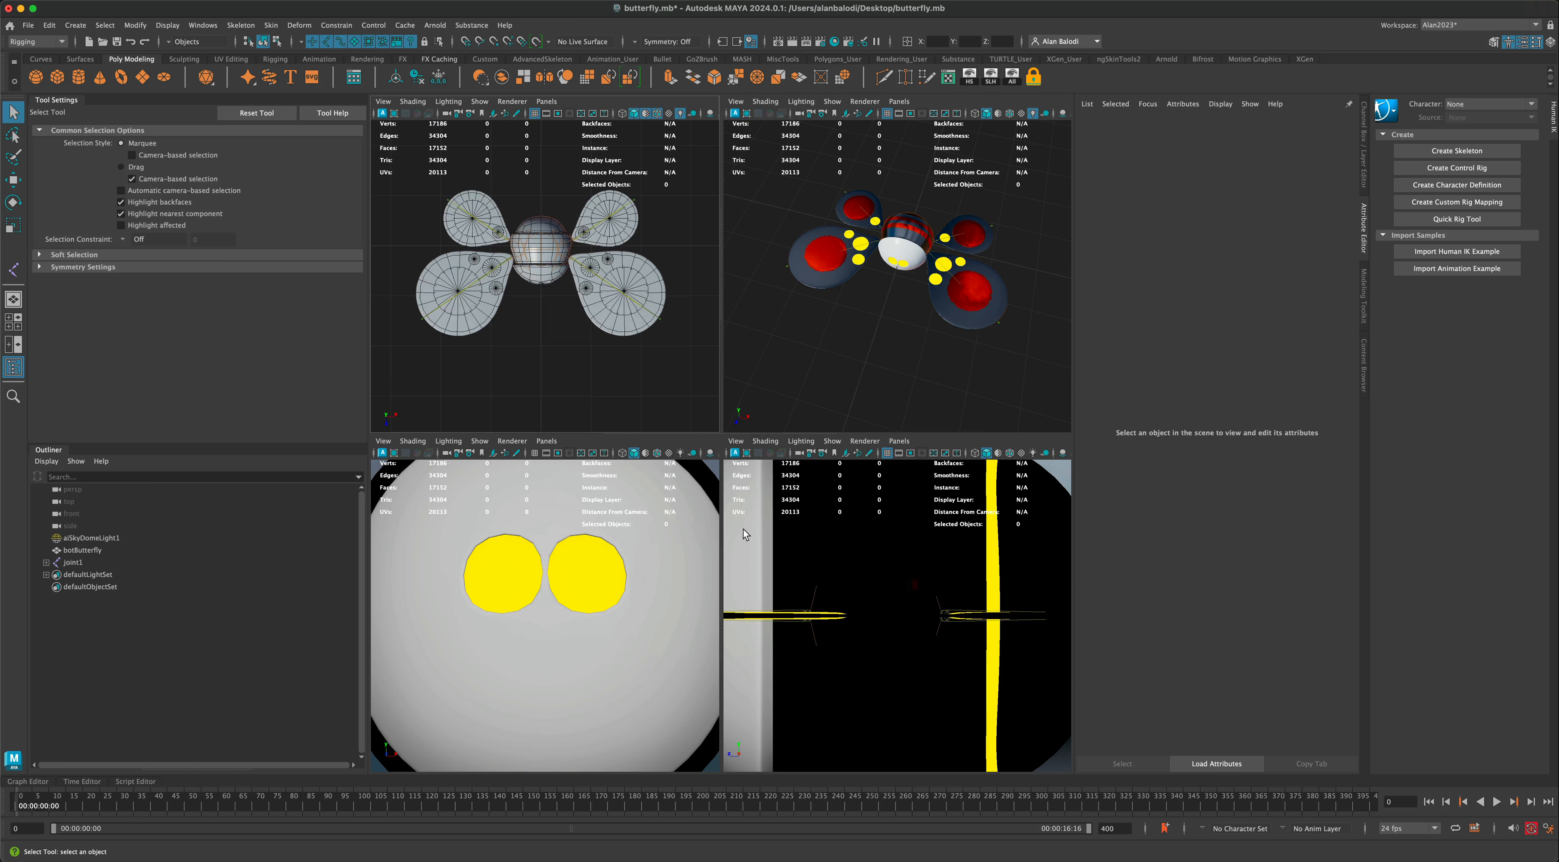
pyautogui.press('space')
pyautogui.keyDown('alt'); pyautogui.moveTo(830, 443); pyautogui.dragTo(726, 598); pyautogui.keyUp('alt')
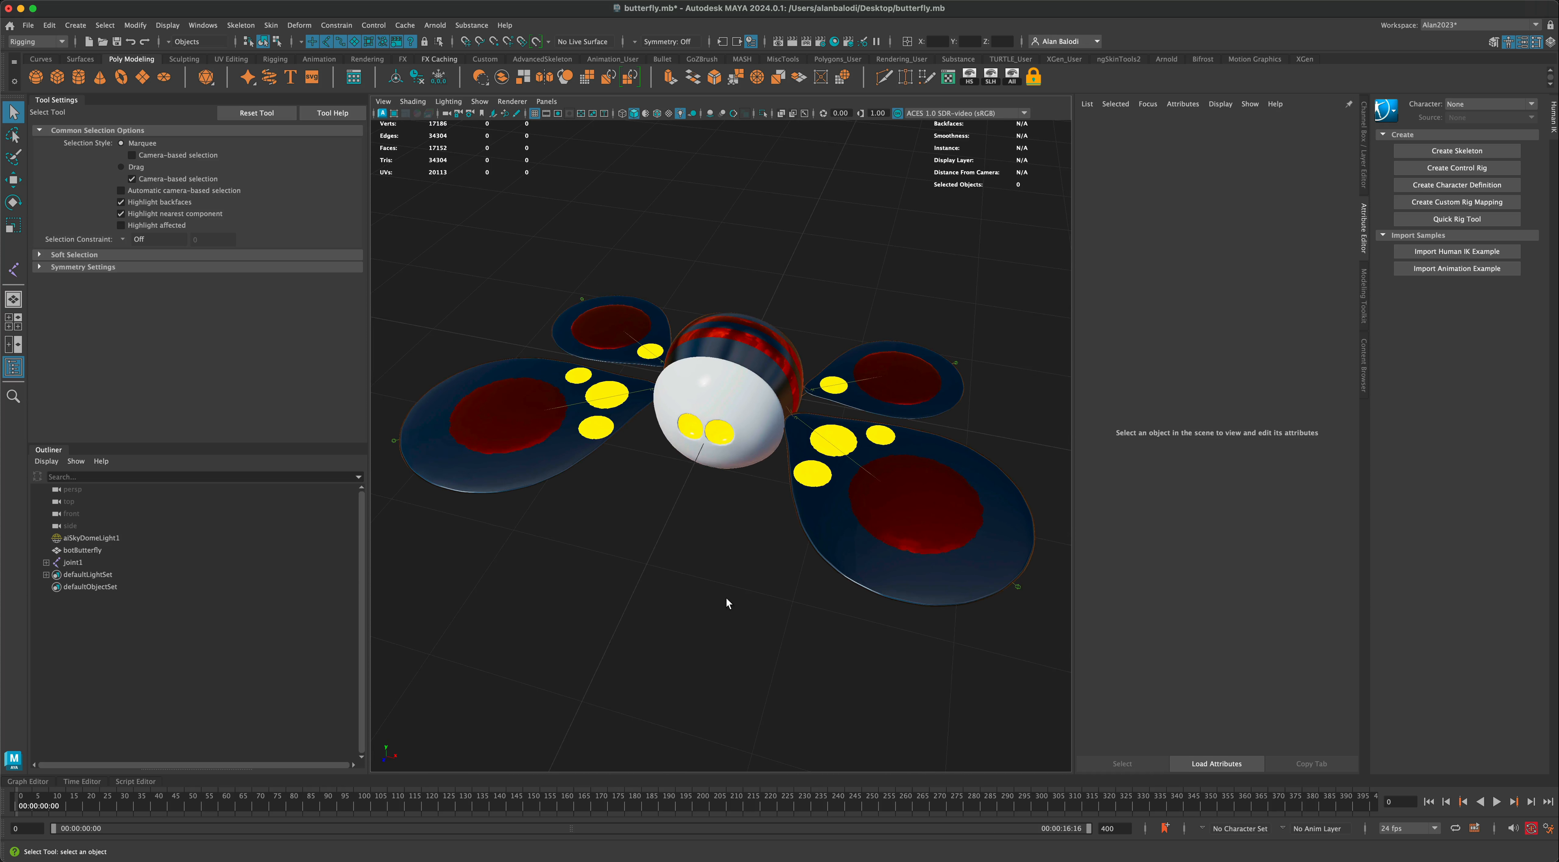
pyautogui.click(804, 113)
pyautogui.keyDown('alt'); pyautogui.moveTo(726, 460); pyautogui.dragTo(794, 478); pyautogui.keyUp('alt')
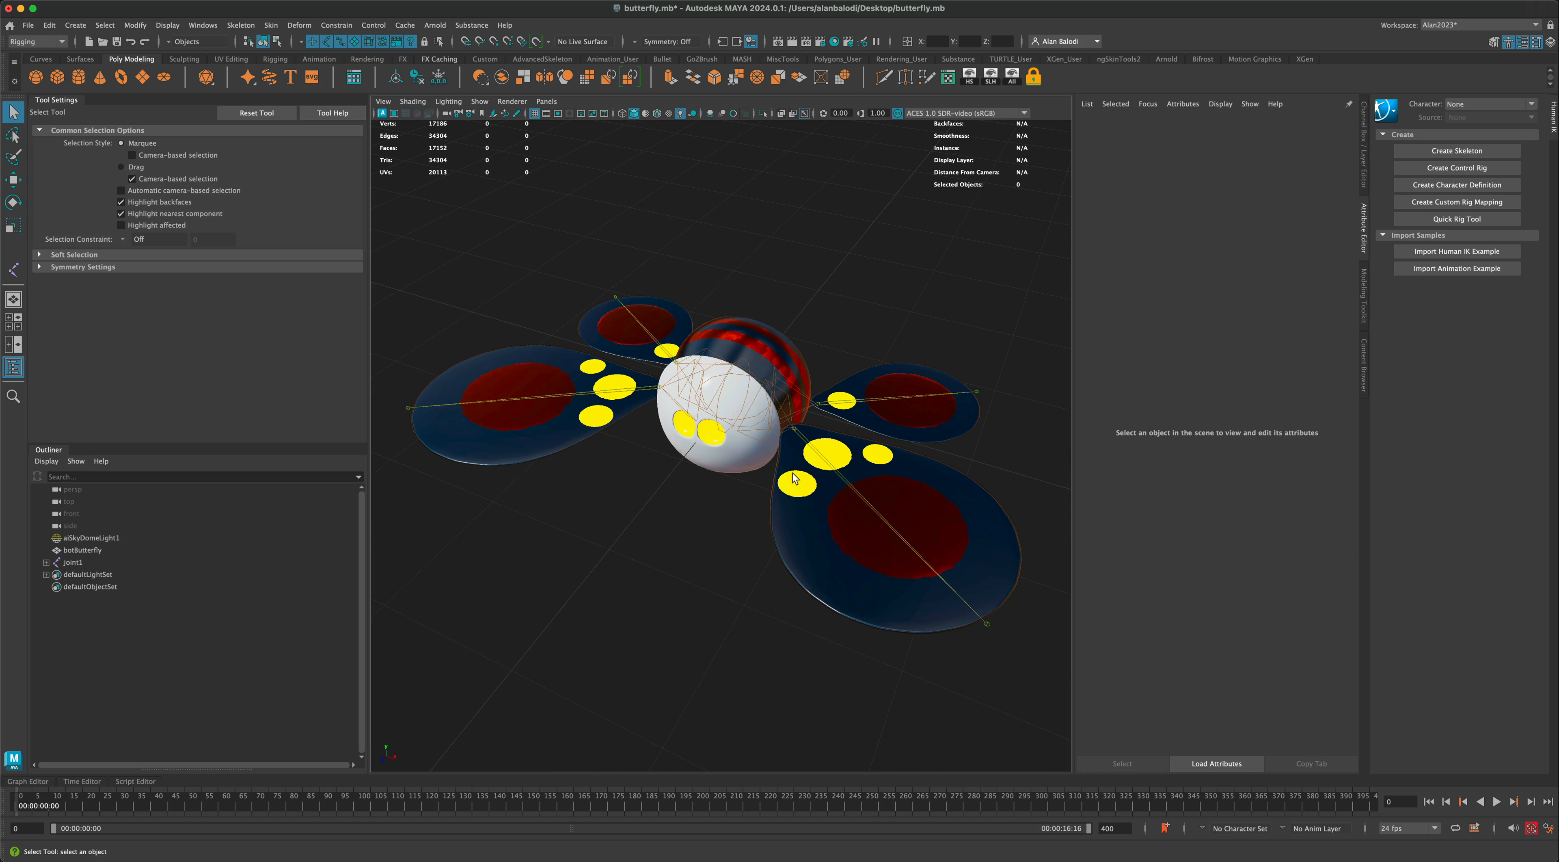
# Select the root joints of all four wings and set the Rotate tool's axis orientation to Object.
pyautogui.click(815, 454)
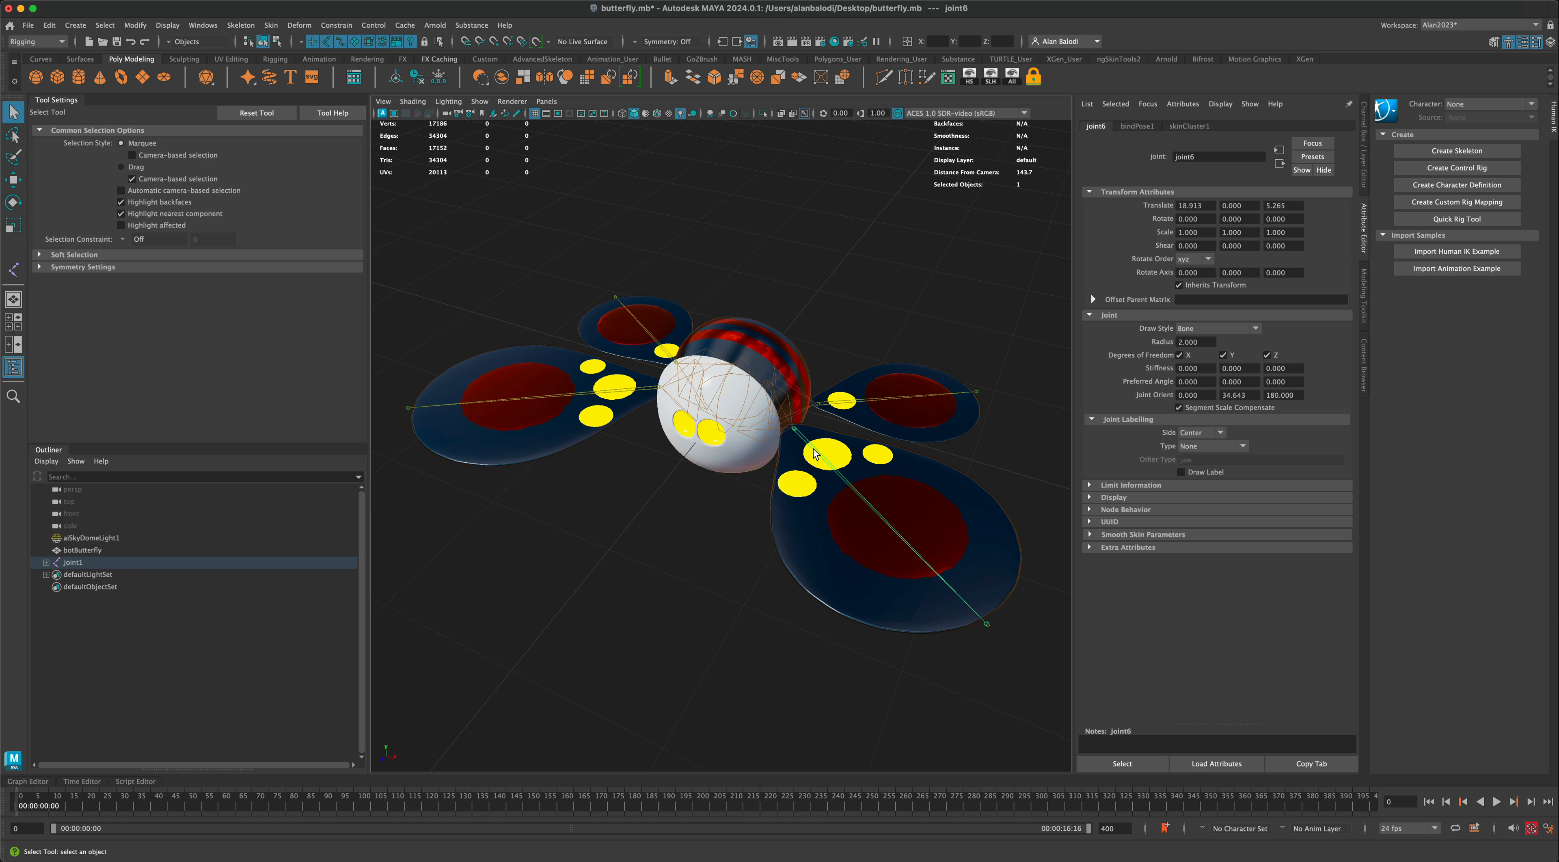
pyautogui.keyDown('shift'); pyautogui.click(592, 395); pyautogui.keyUp('shift')
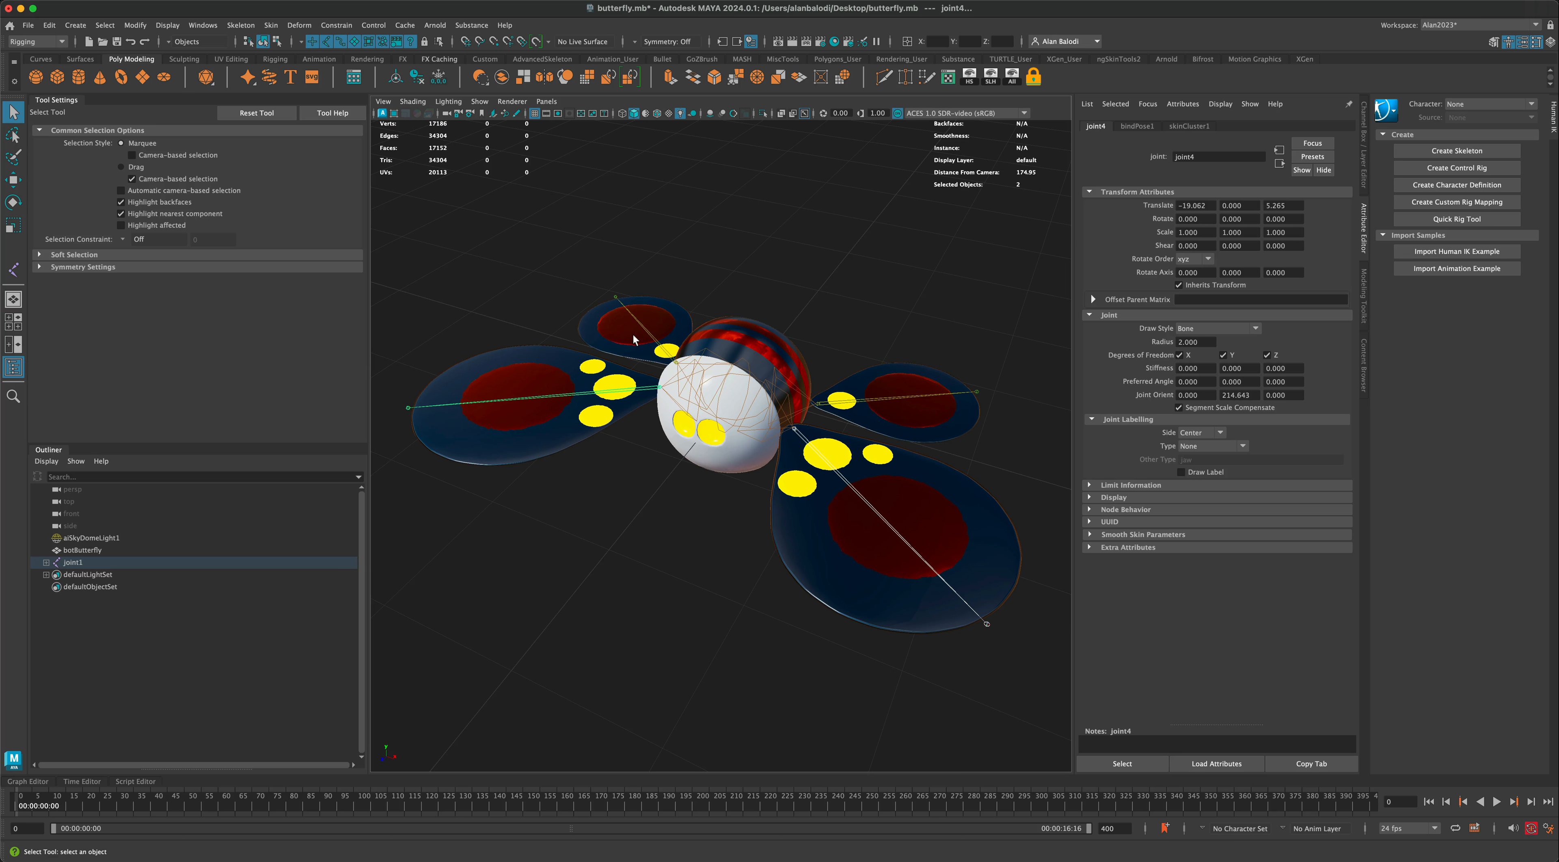
pyautogui.keyDown('shift'); pyautogui.click(643, 324); pyautogui.keyUp('shift')
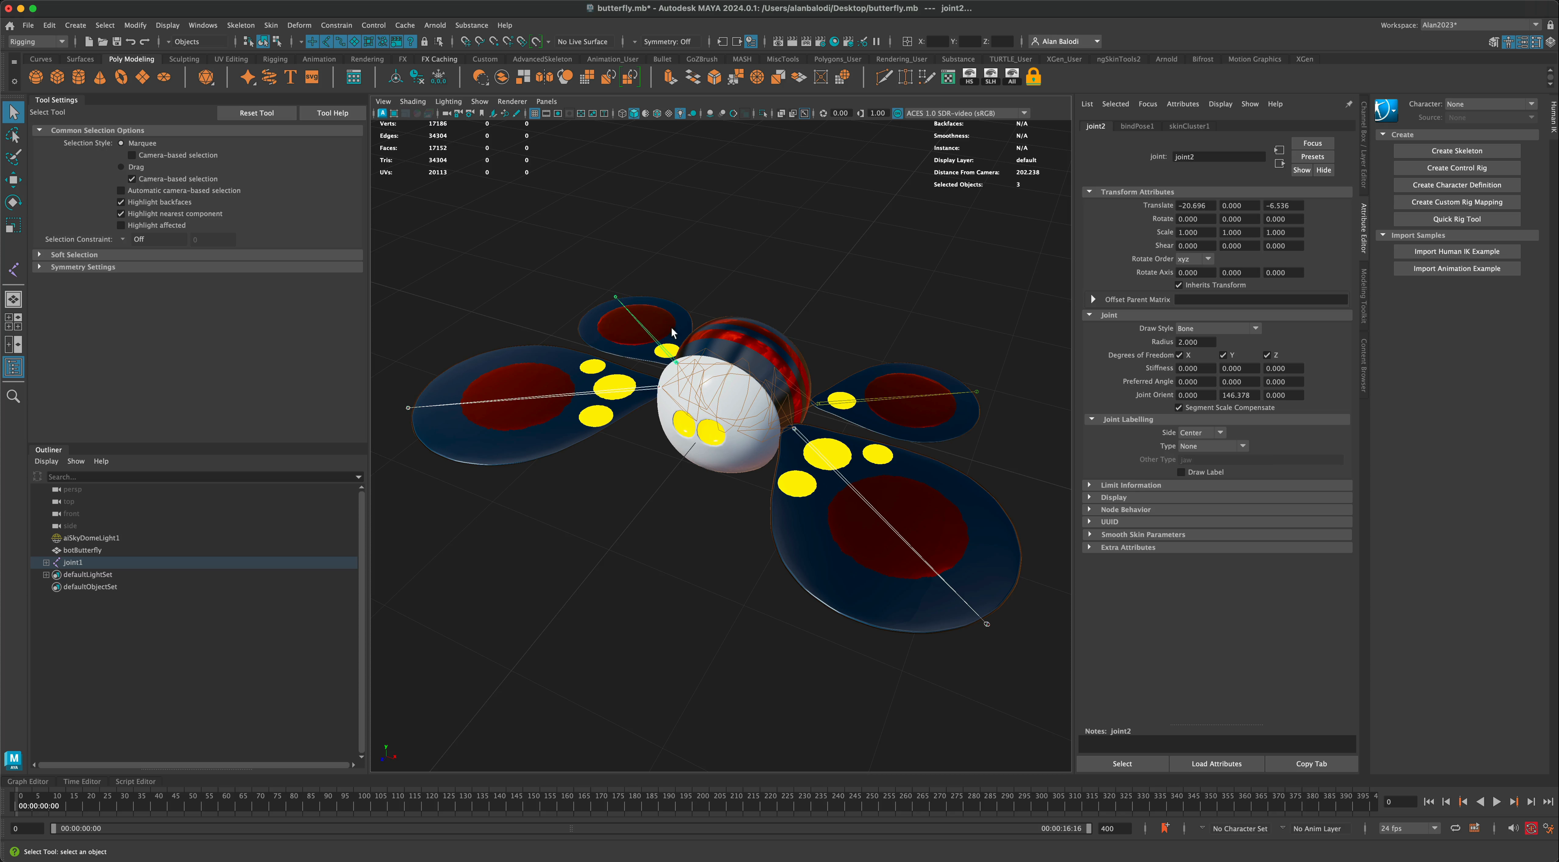
pyautogui.keyDown('shift'); pyautogui.click(867, 402); pyautogui.keyUp('shift')
pyautogui.press('e')
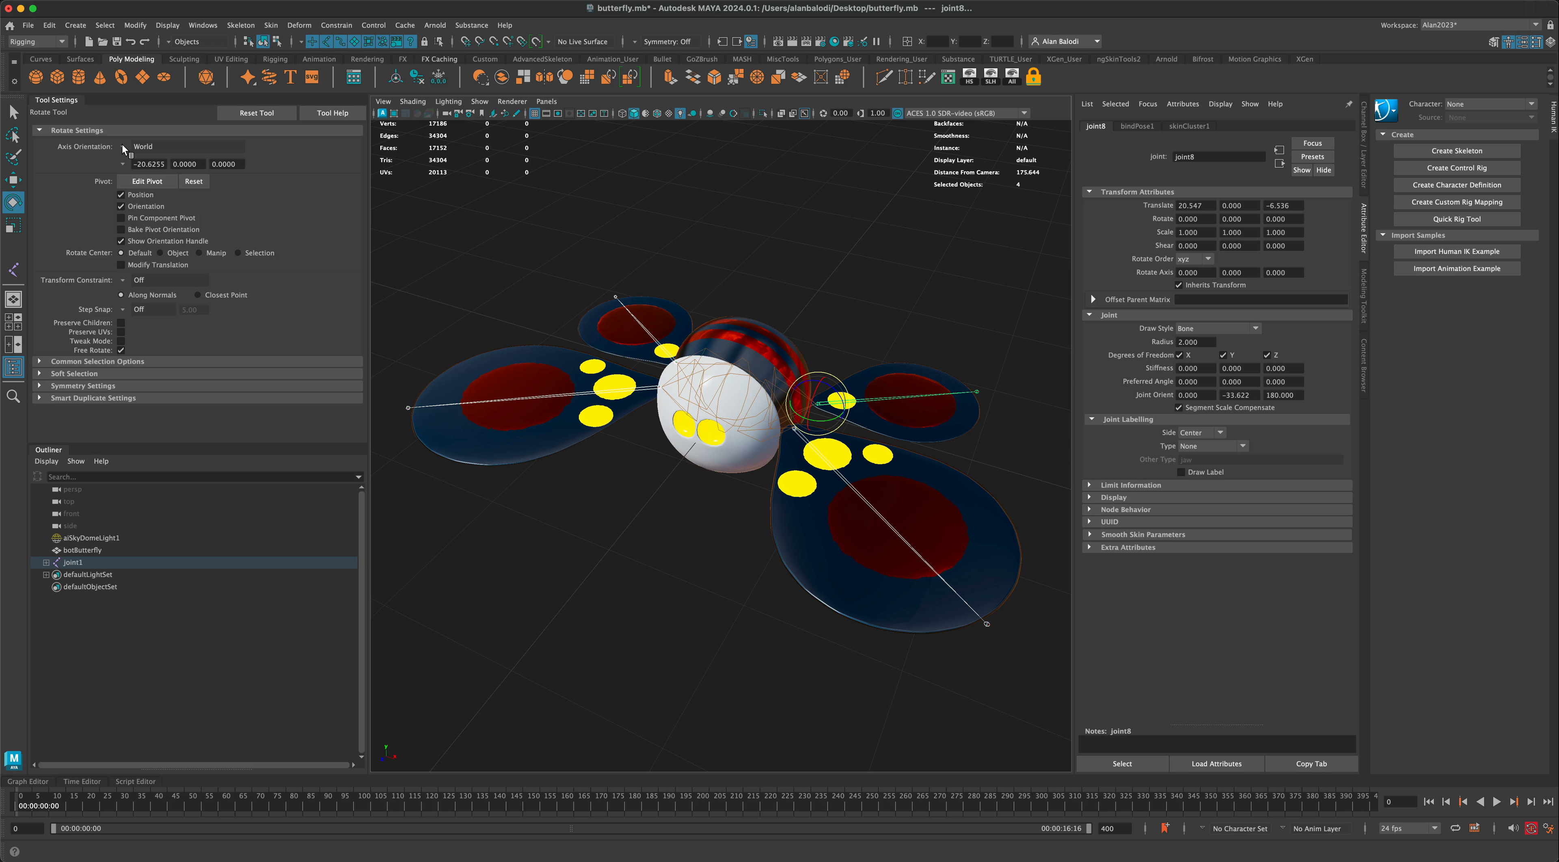
pyautogui.click(143, 147)
pyautogui.click(150, 152)
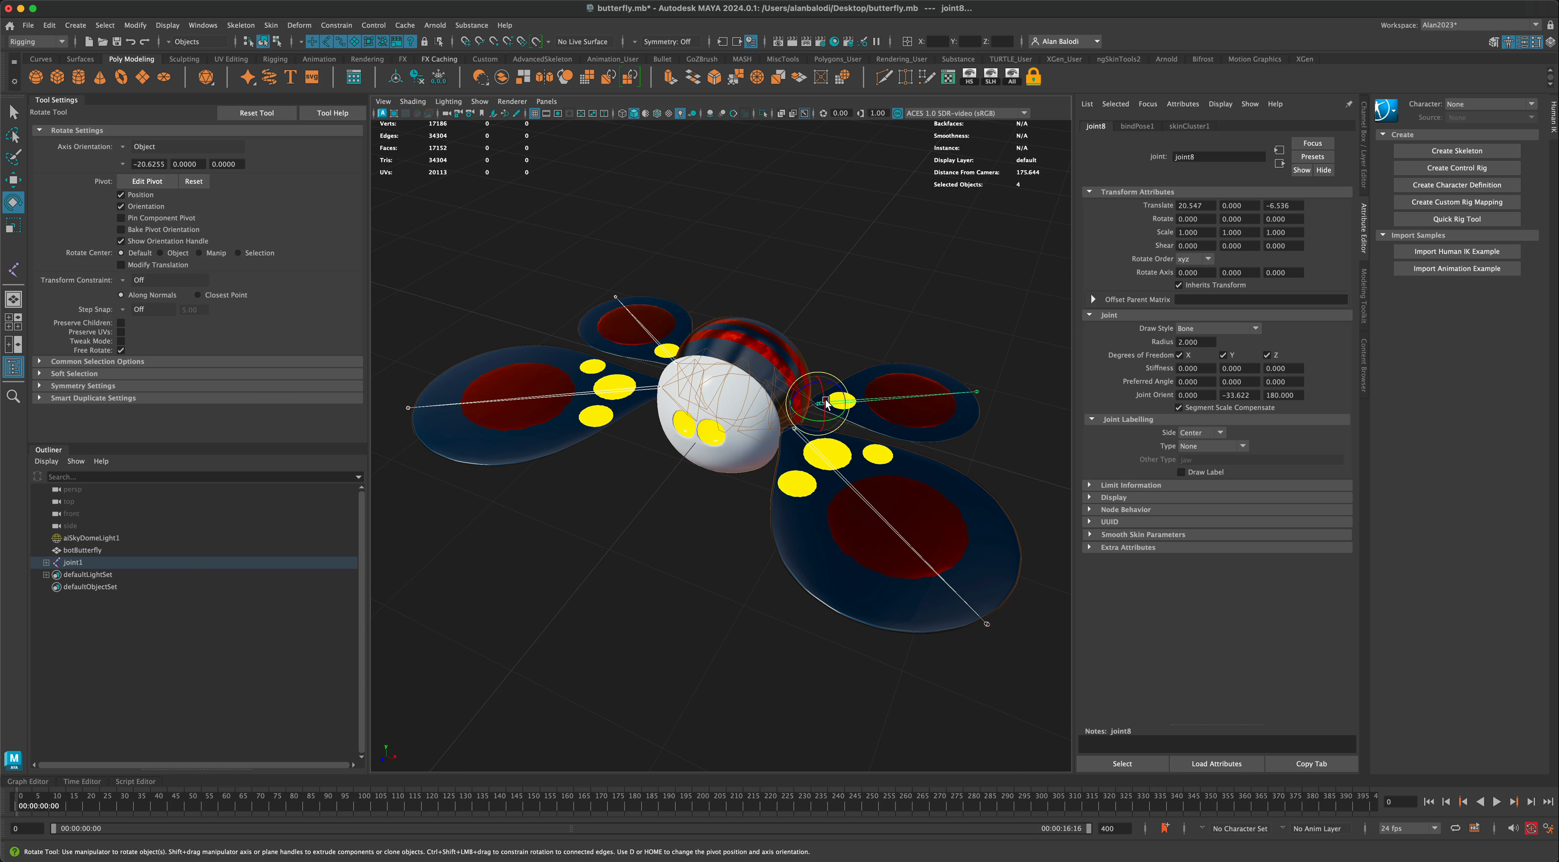
# Try rotating the four wing joints about 90 degrees around Z to test the skin deformation, and undo the rotation.
pyautogui.moveTo(808, 388); pyautogui.dragTo(813, 425)
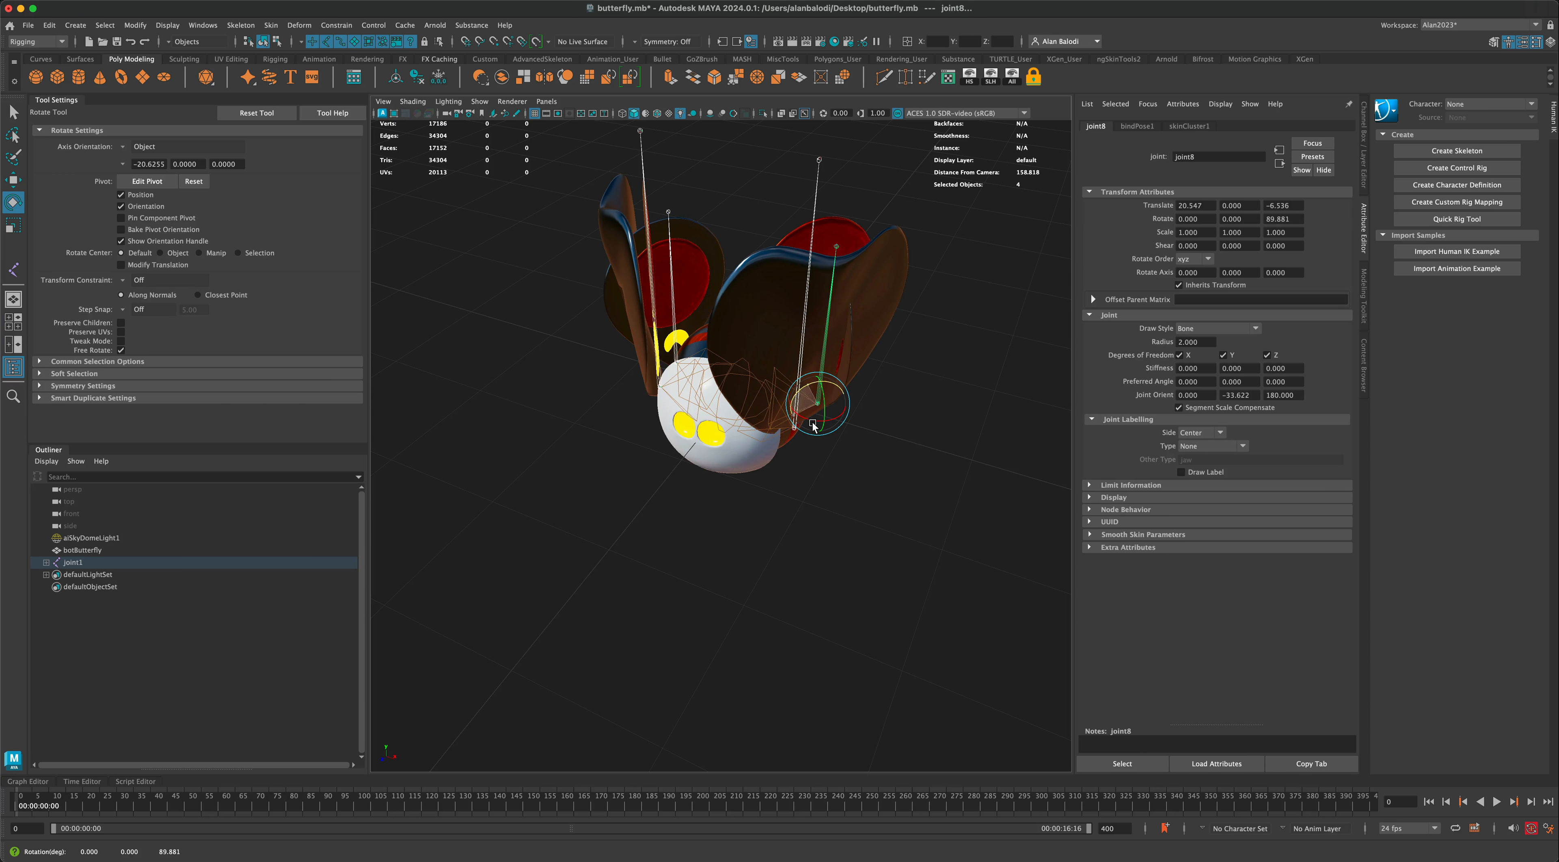
pyautogui.press('super+z')
pyautogui.press('q')
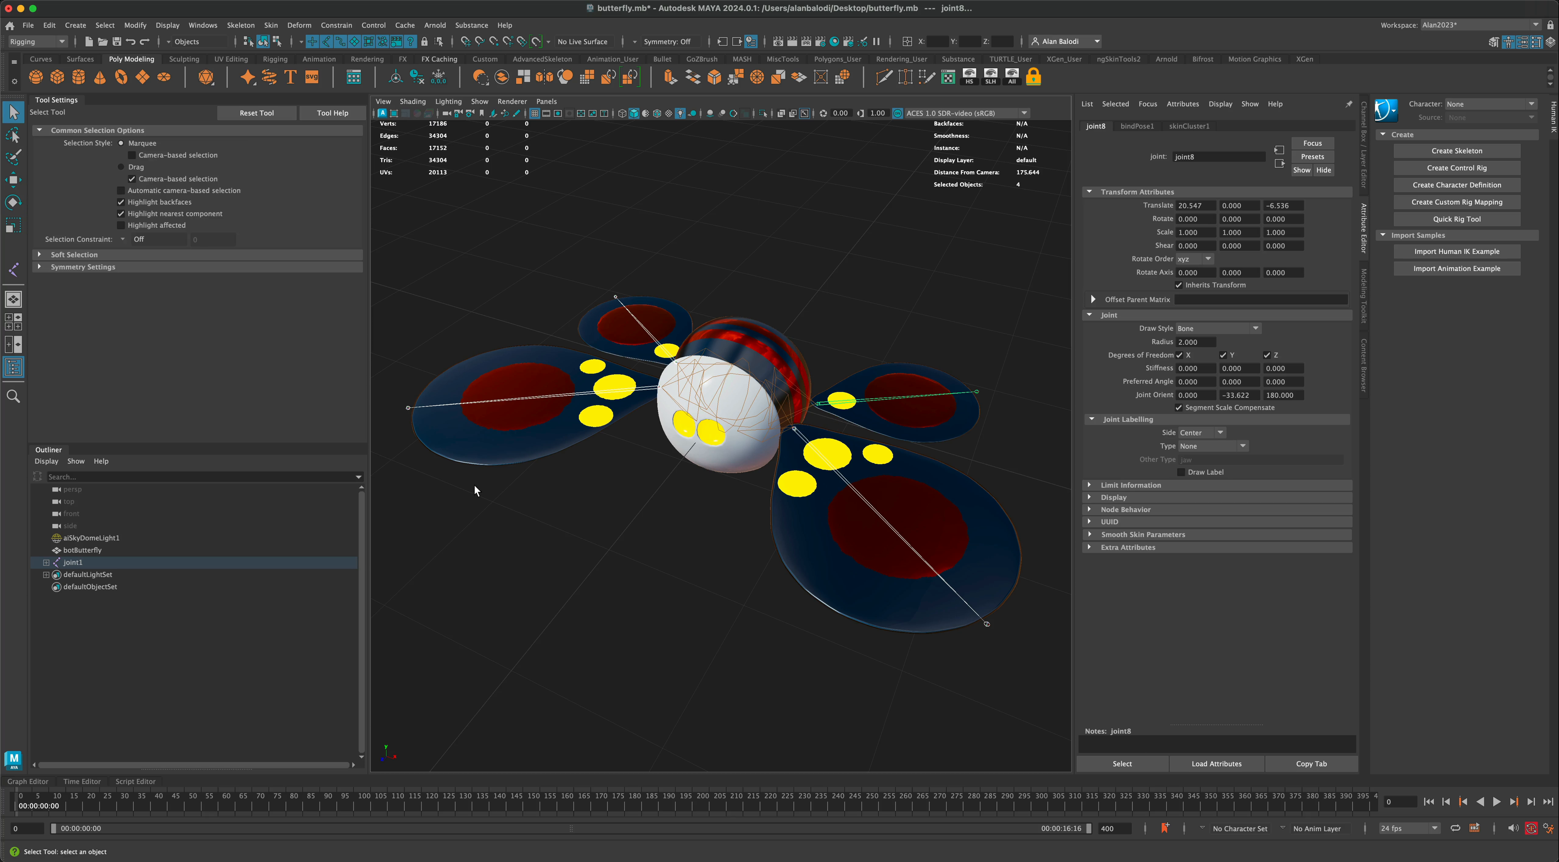
# Select all faces of the lower-left wing together with its three yellow spots.
pyautogui.keyDown('alt'); pyautogui.moveTo(473, 483); pyautogui.dragTo(594, 523); pyautogui.keyUp('alt')
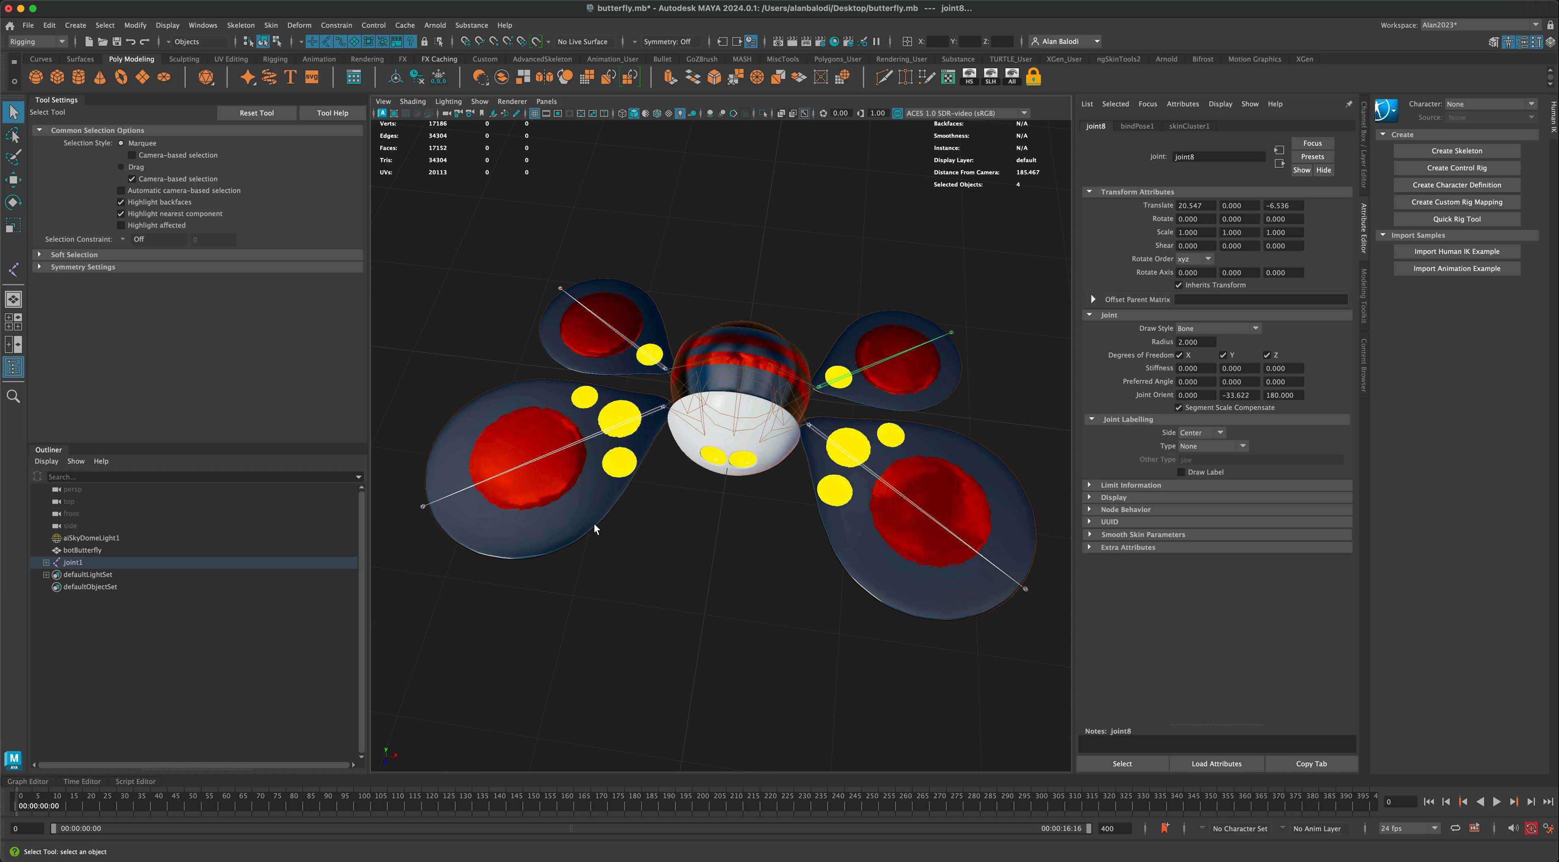
pyautogui.click(591, 494)
pyautogui.moveTo(590, 494); pyautogui.dragTo(589, 526, button='right')
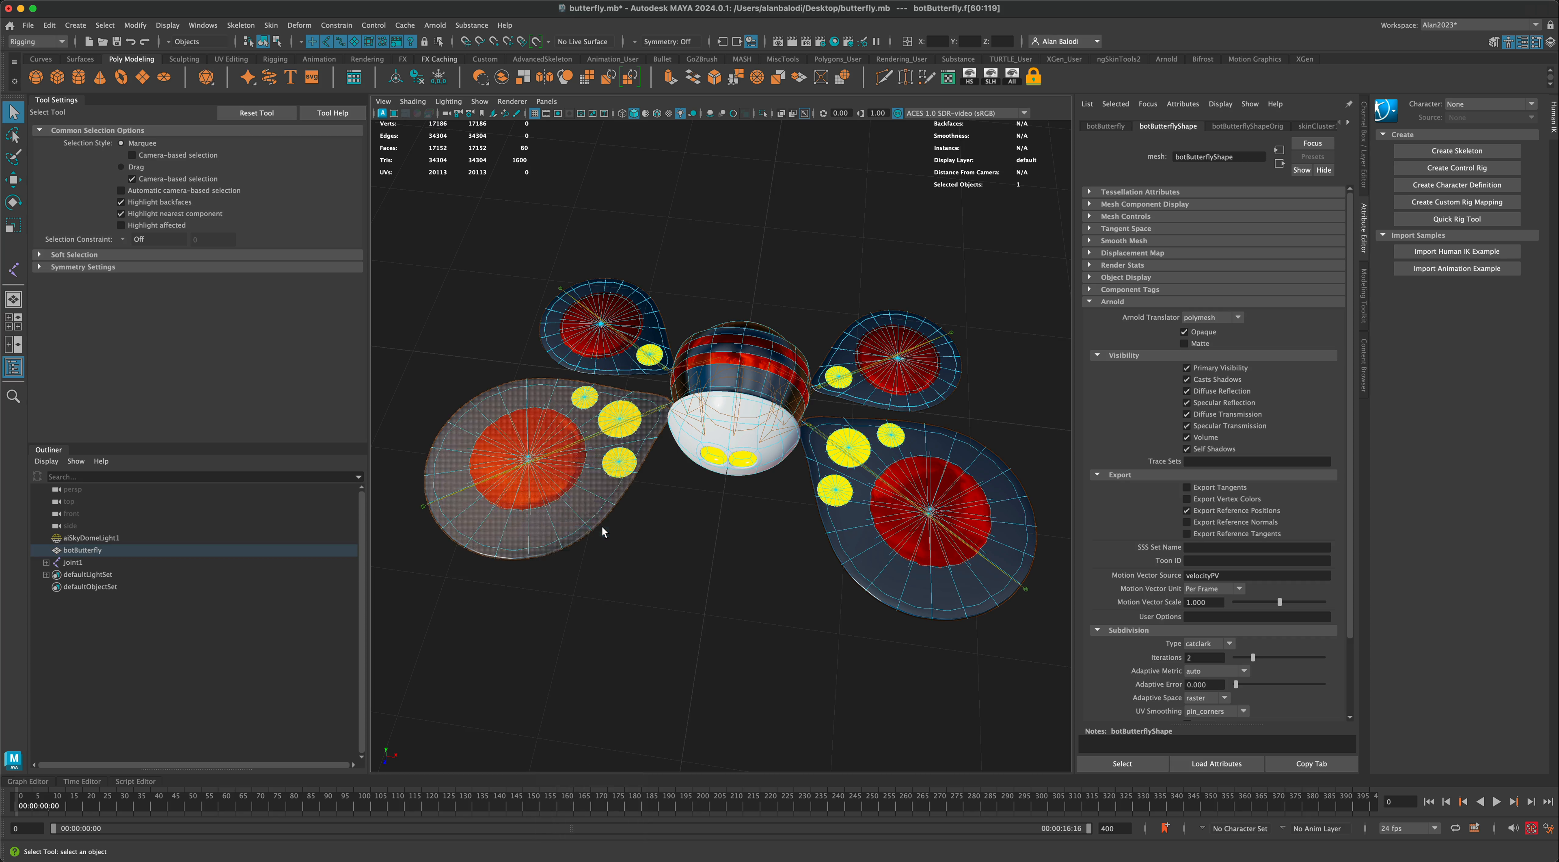
pyautogui.click(616, 468)
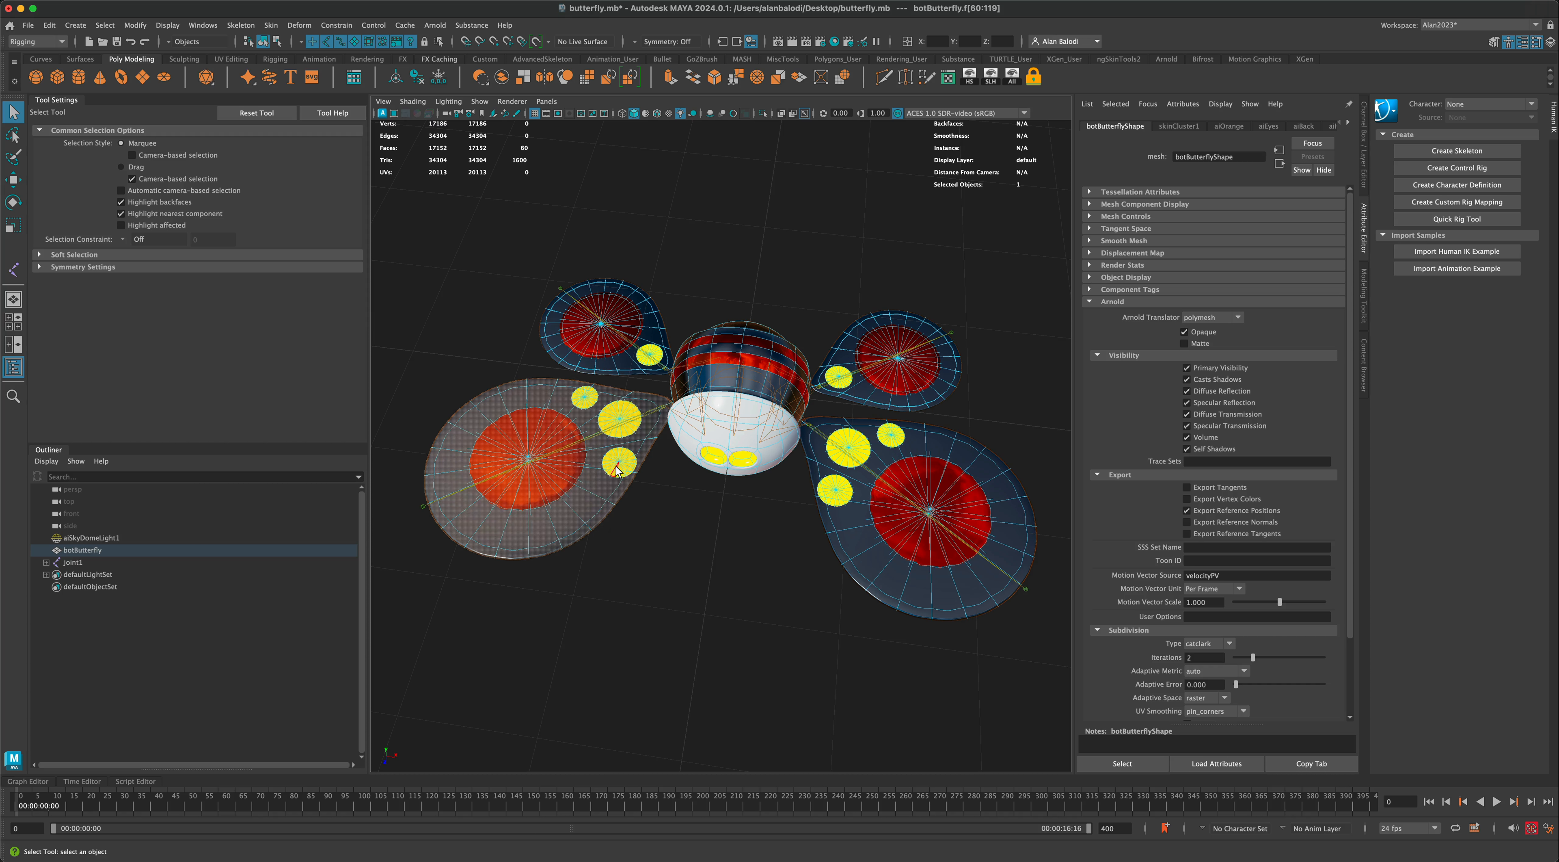
pyautogui.click(617, 470)
pyautogui.keyDown('shift'); pyautogui.click(608, 417); pyautogui.keyUp('shift')
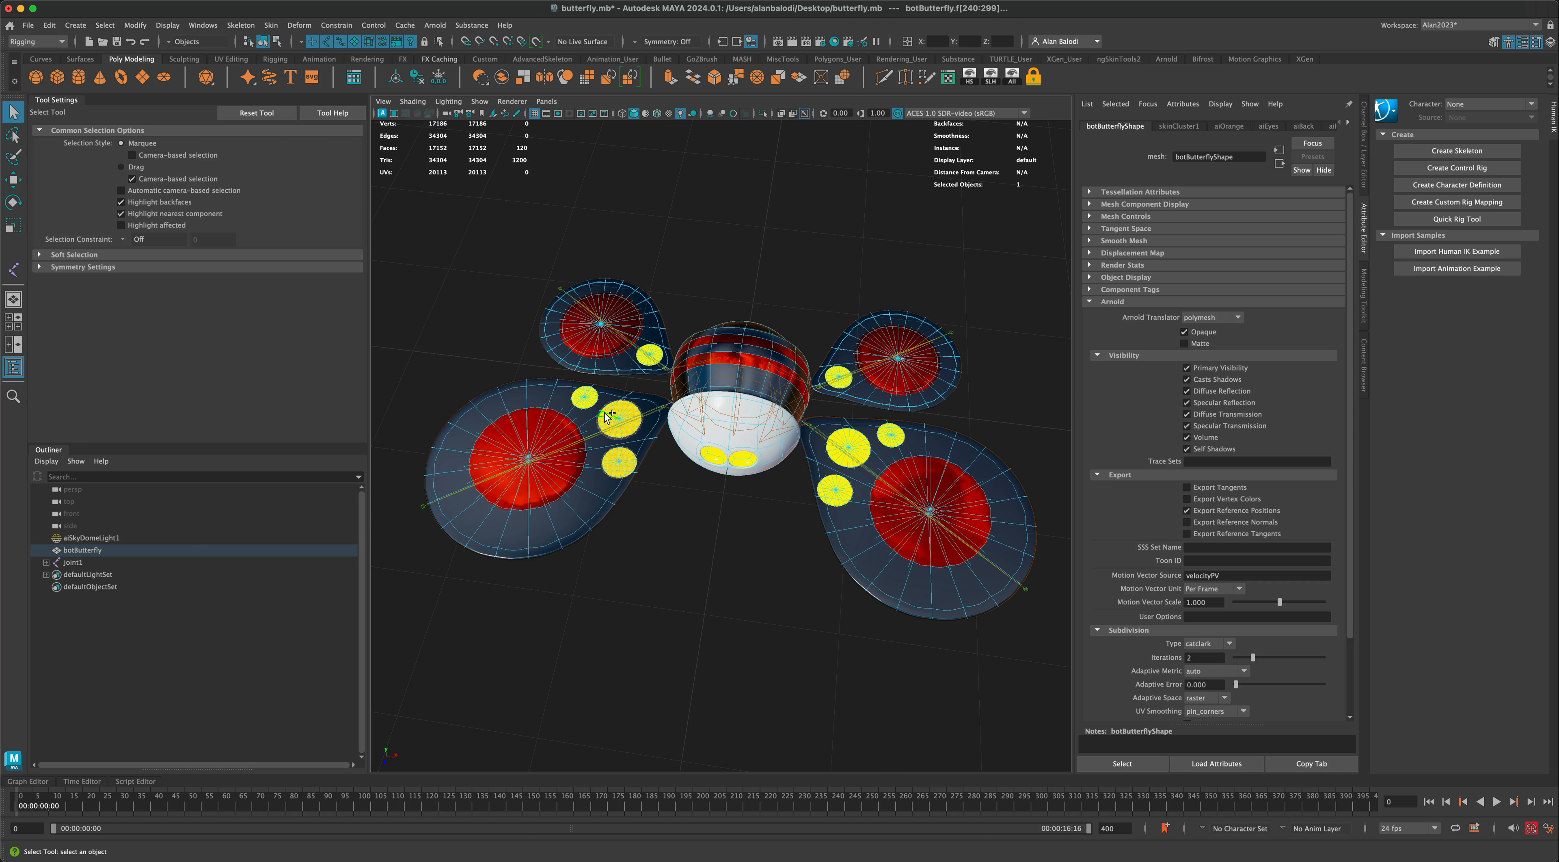
pyautogui.keyDown('shift'); pyautogui.click(515, 406); pyautogui.keyUp('shift')
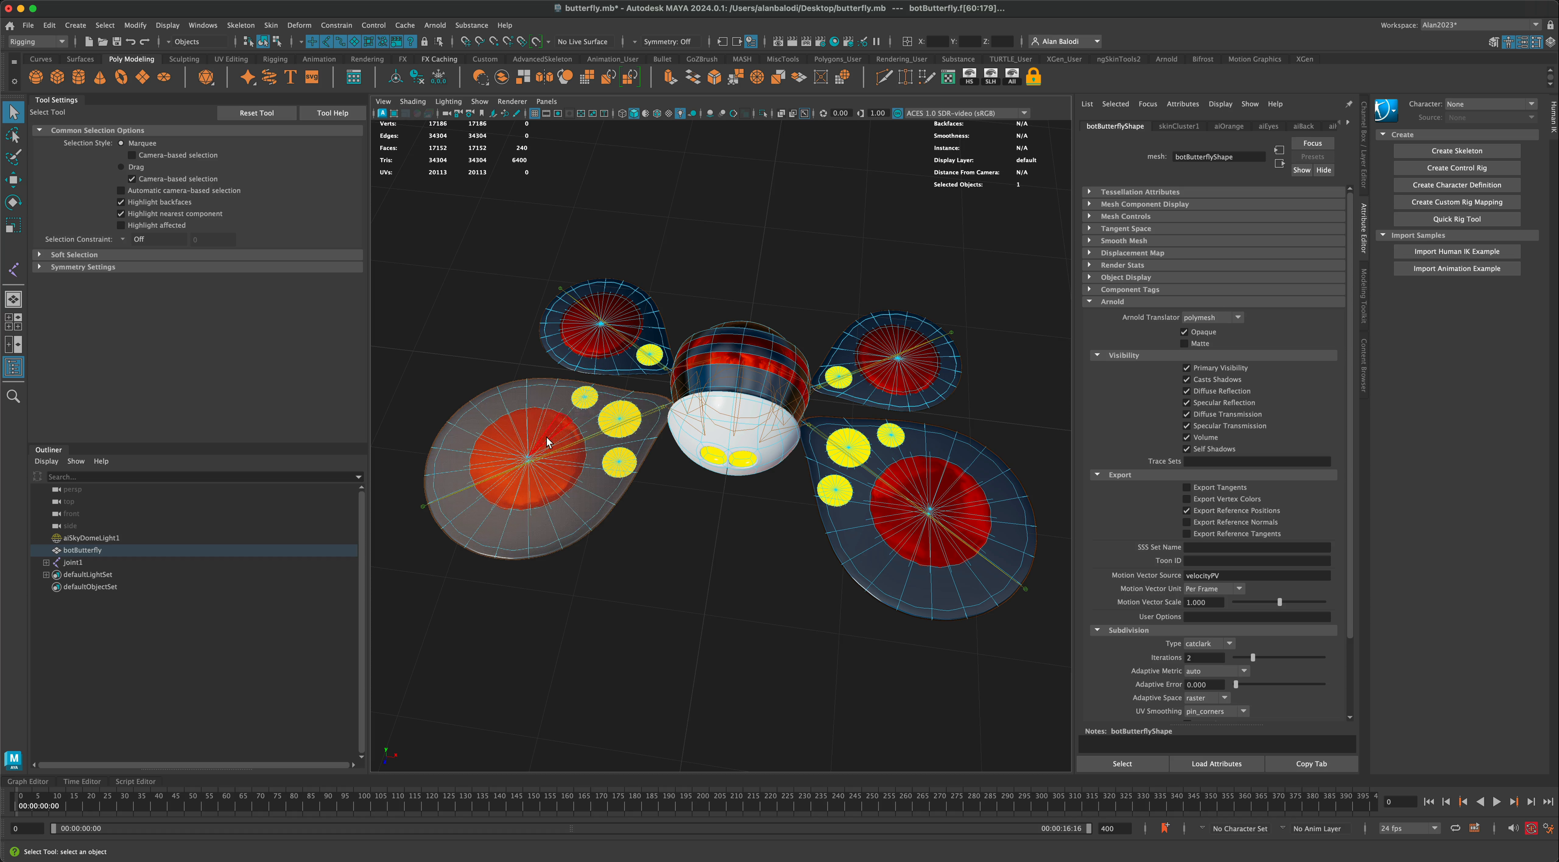
# Flood the selected lower-left wing's vertices with joint4 influence using Paint Skin Weights in Replace mode at value 1.
pyautogui.click(268, 27)
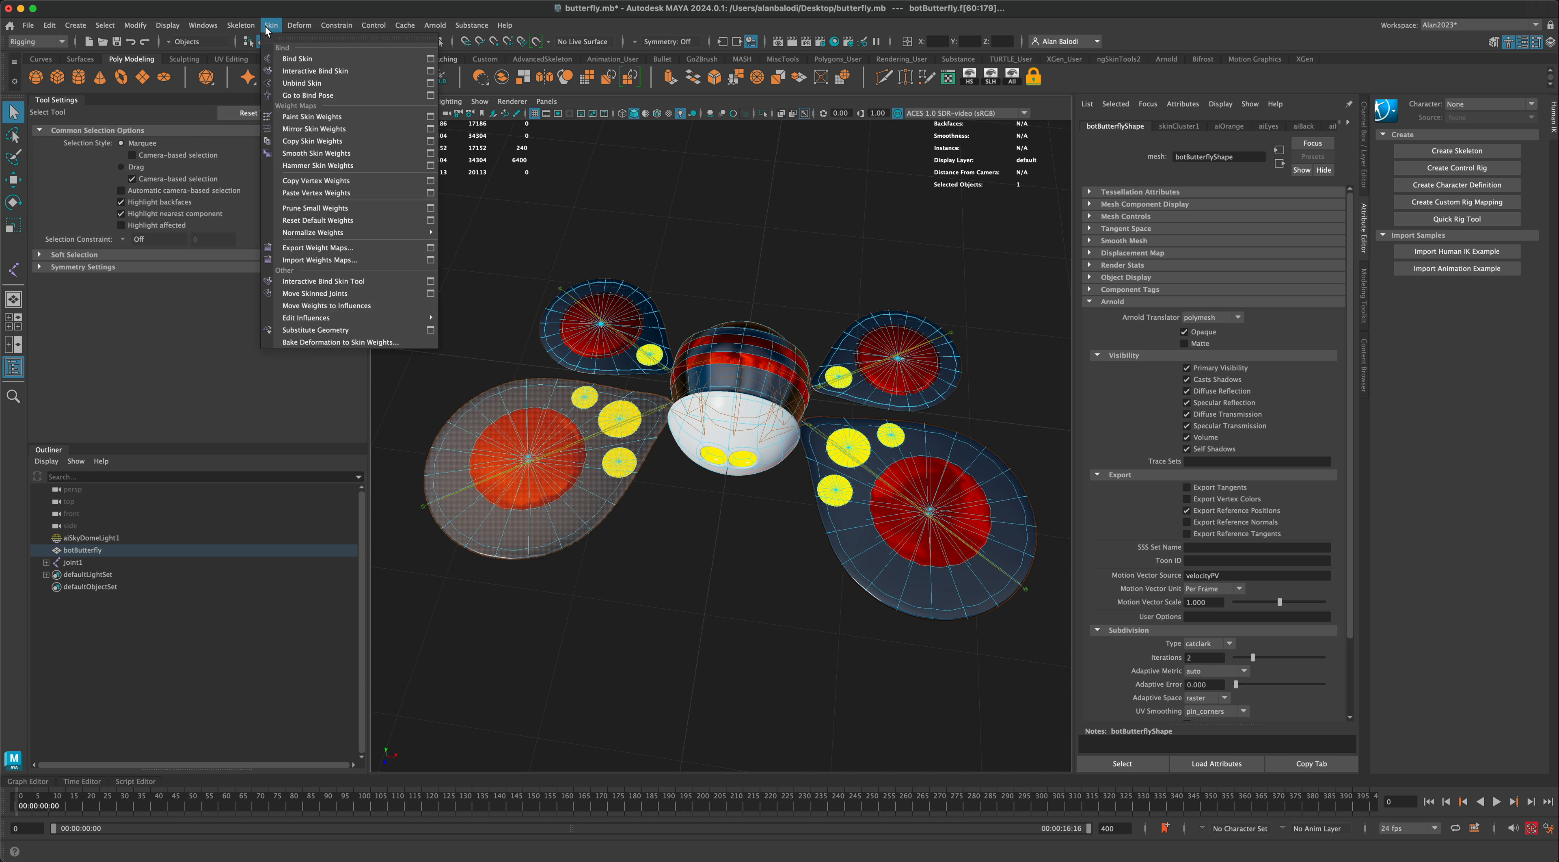
pyautogui.click(430, 118)
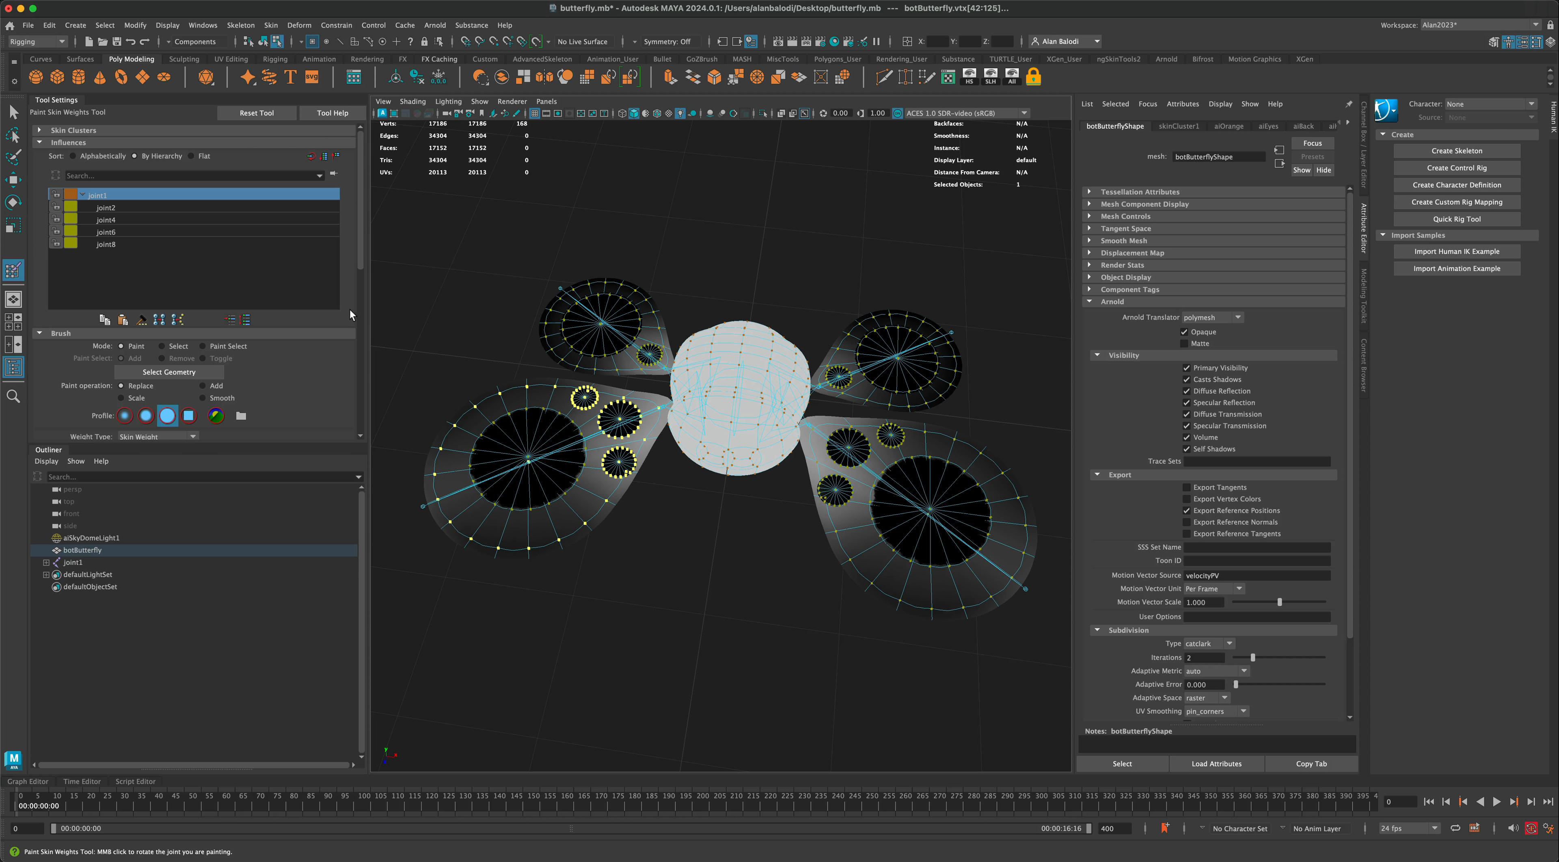
pyautogui.click(132, 210)
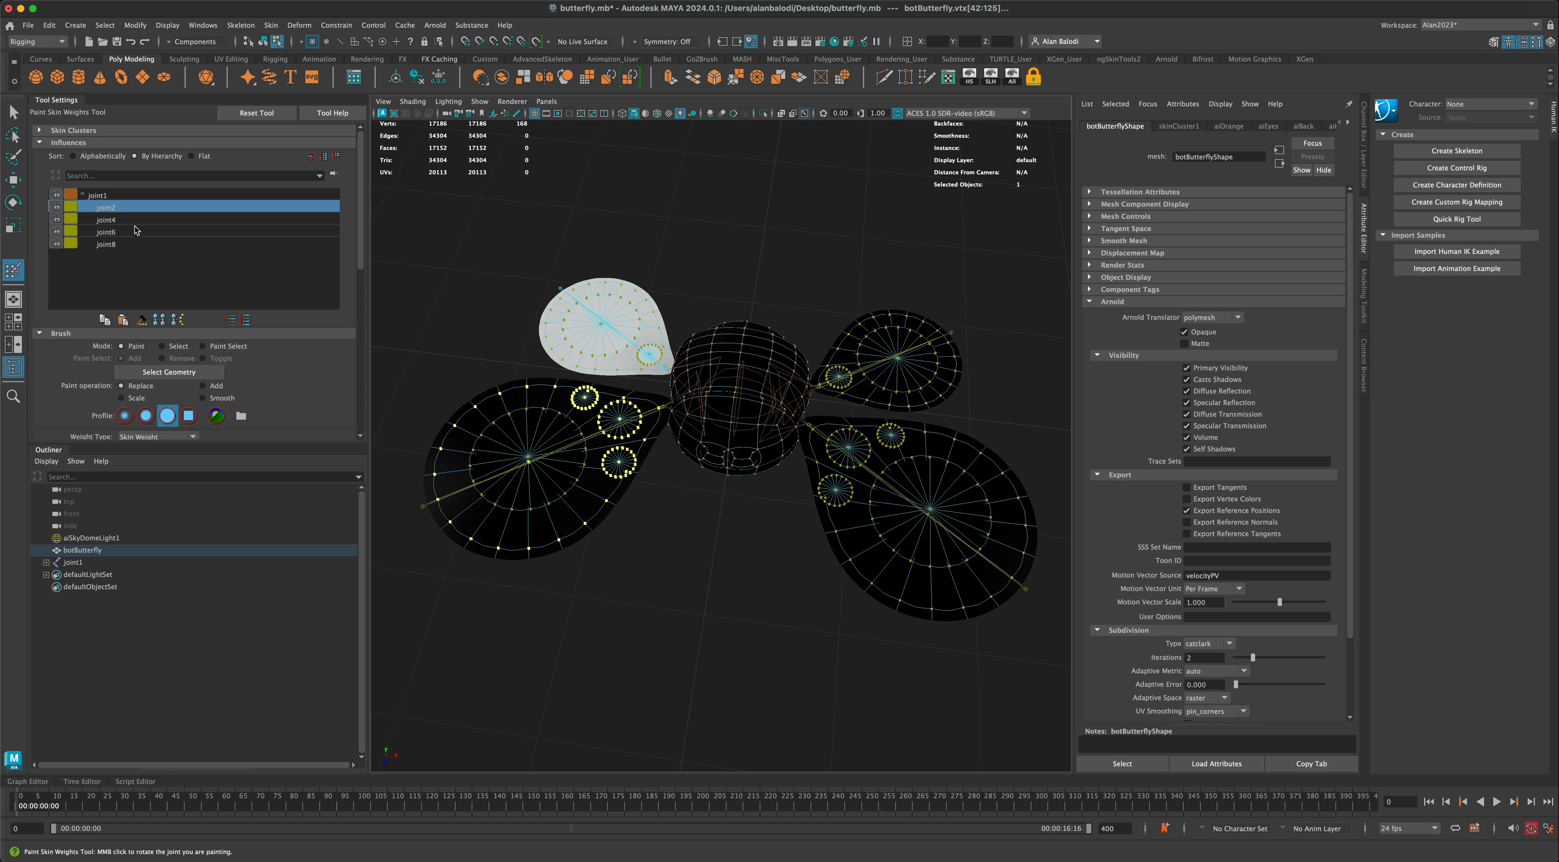
pyautogui.click(132, 245)
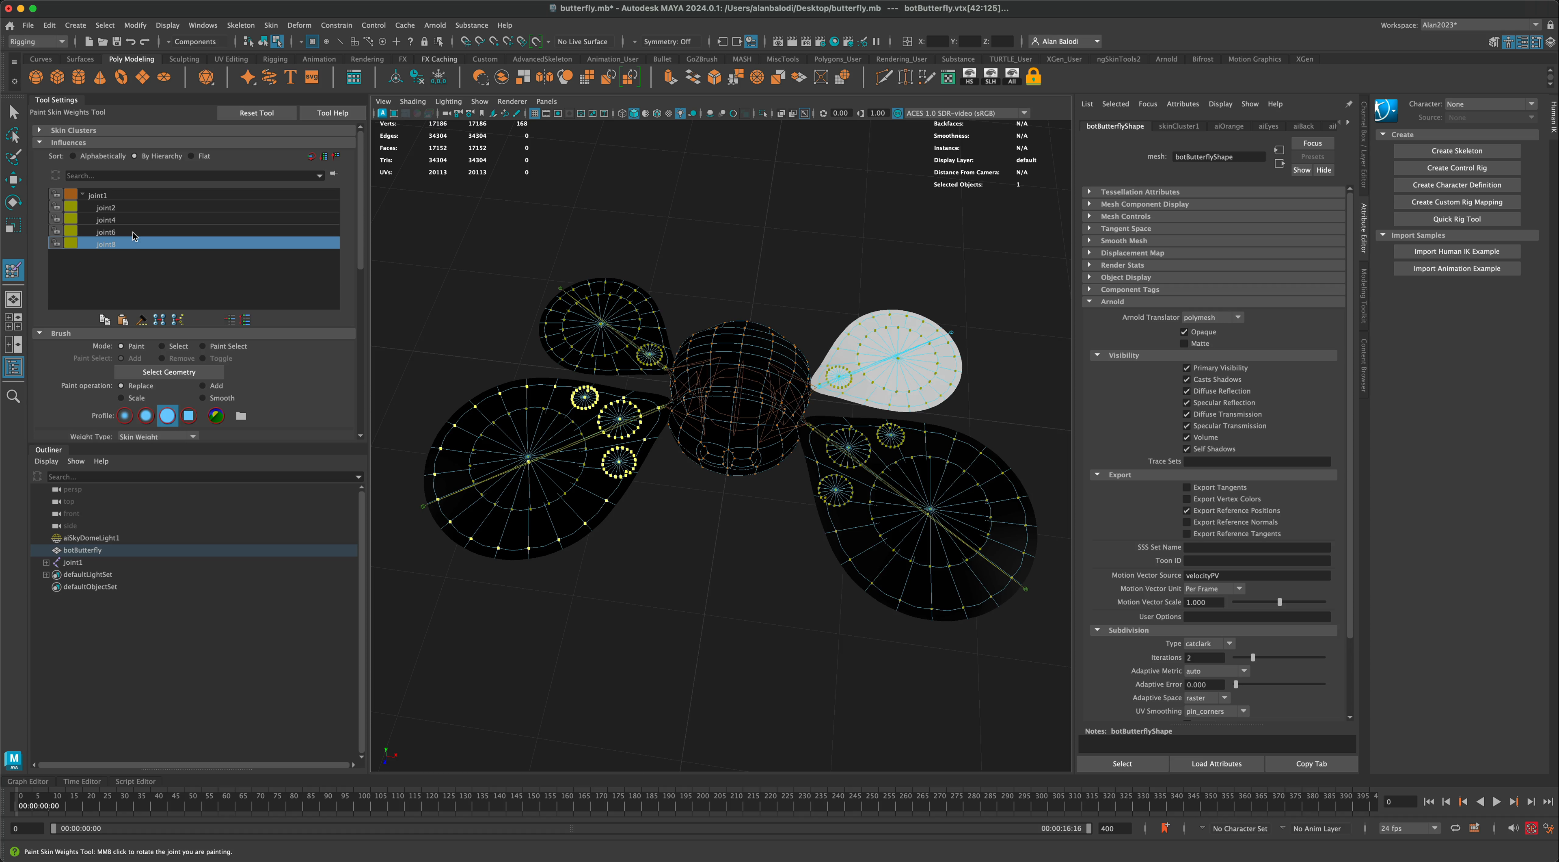
pyautogui.click(133, 233)
pyautogui.click(134, 221)
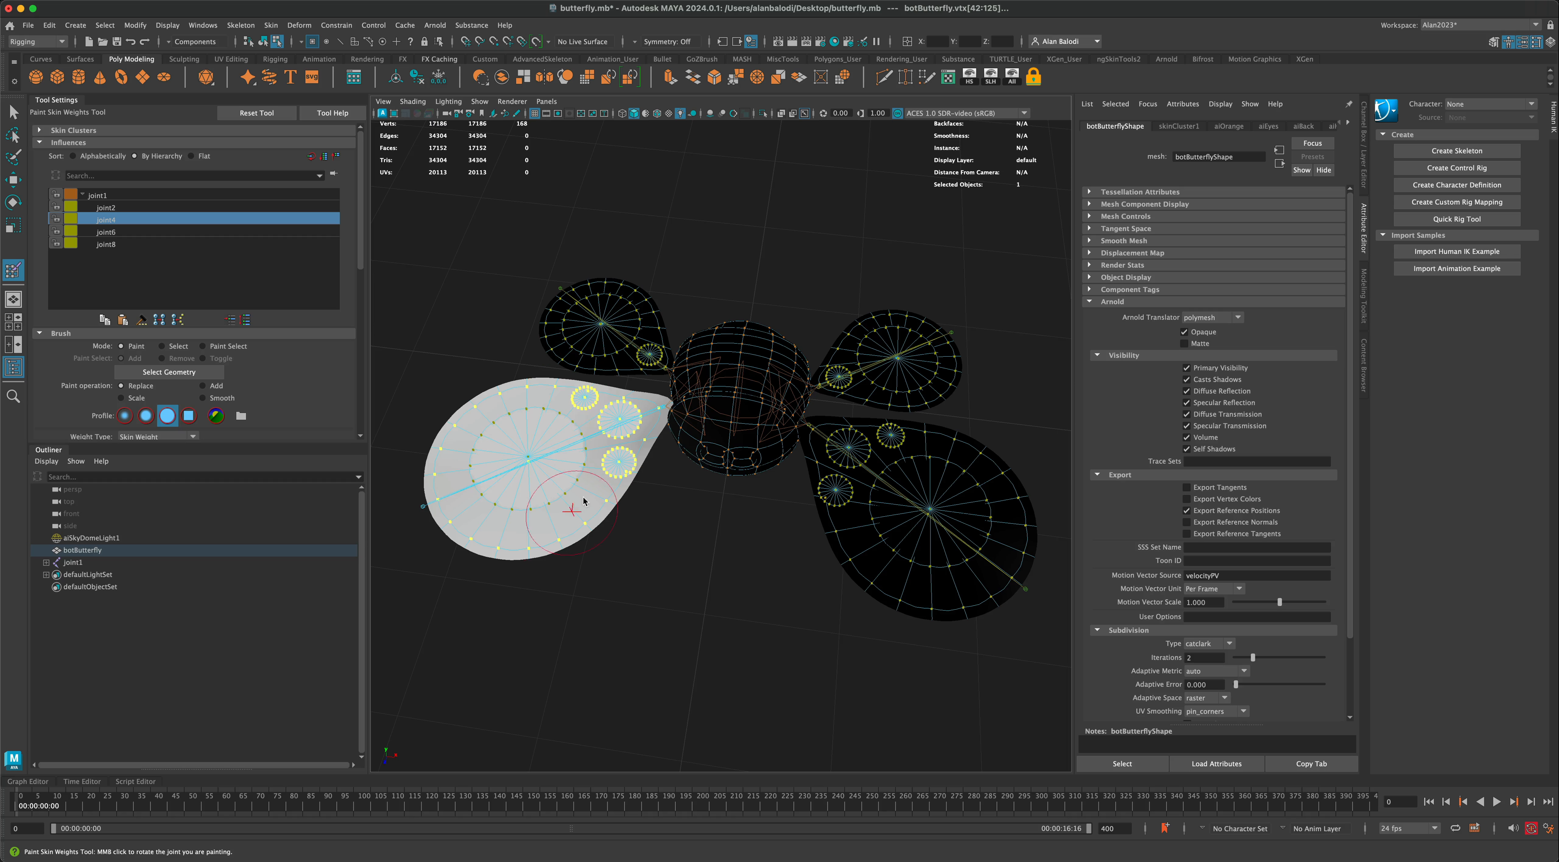
pyautogui.moveTo(74, 446); pyautogui.dragTo(74, 768)
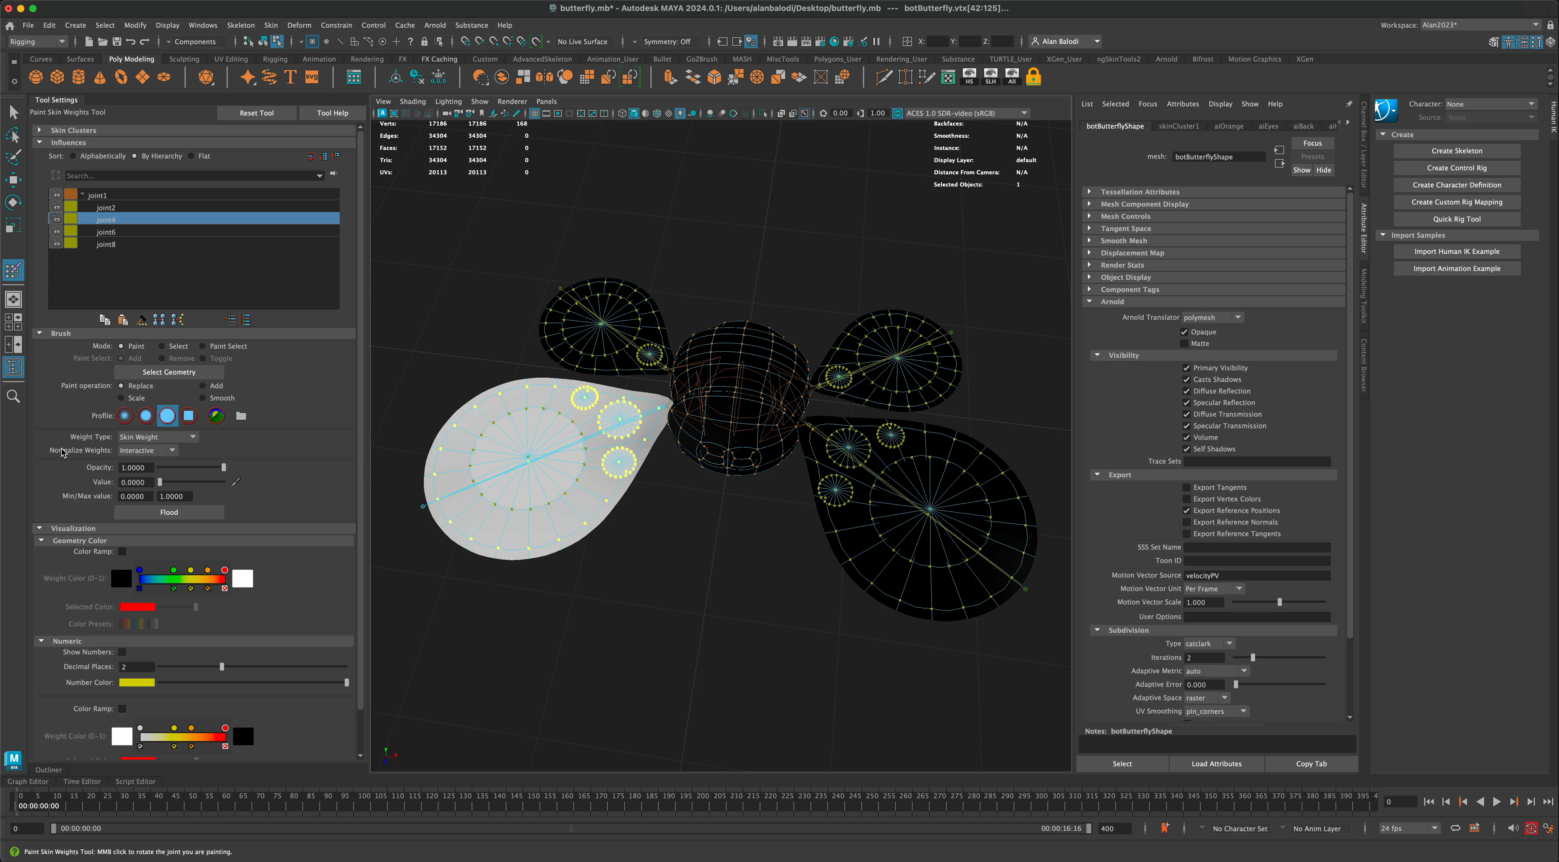
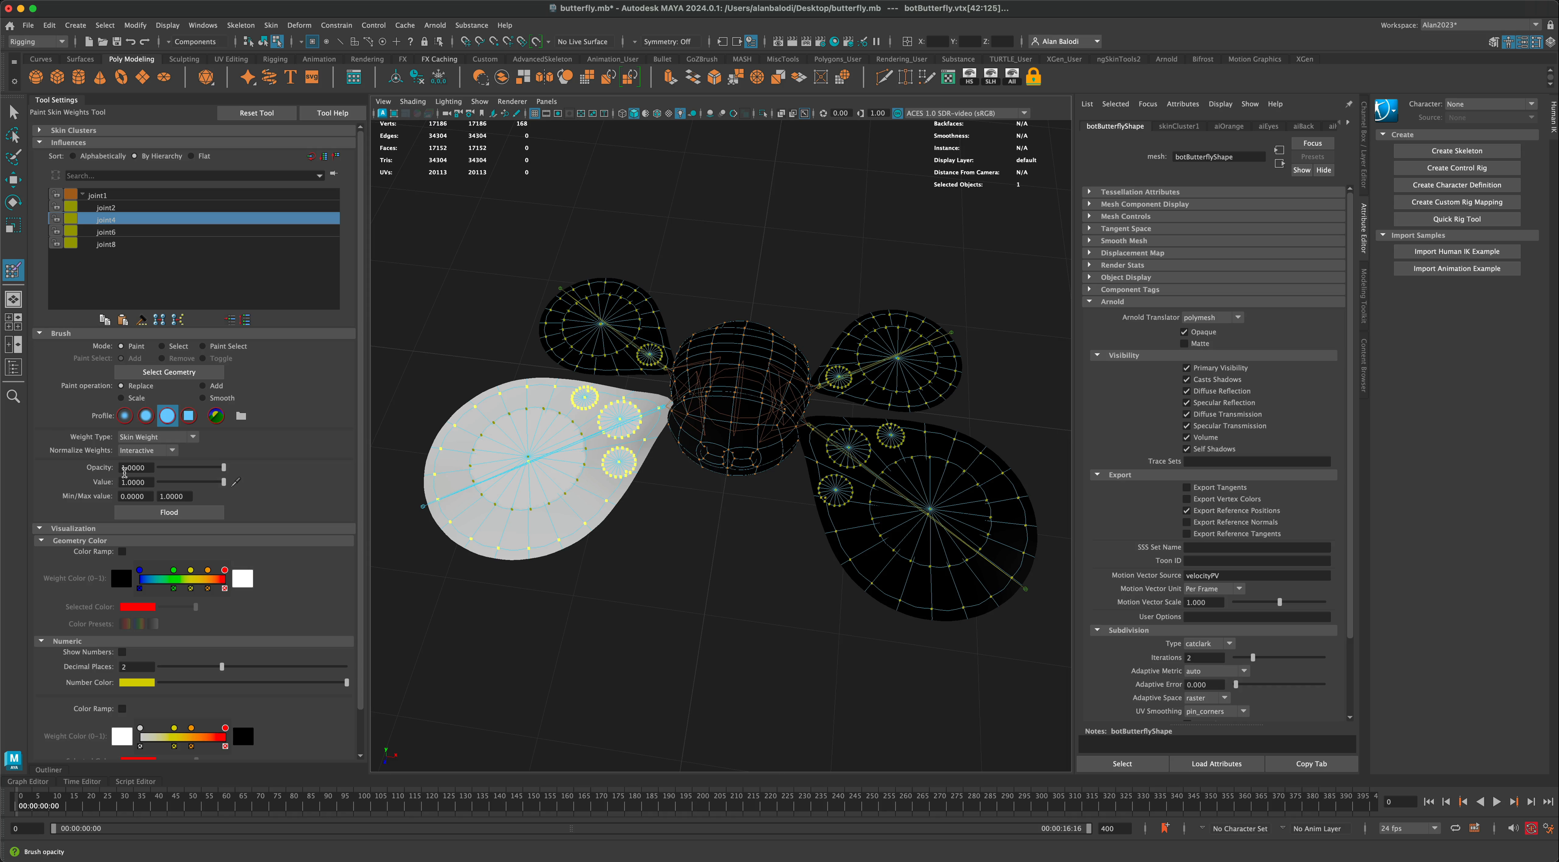
pyautogui.click(187, 515)
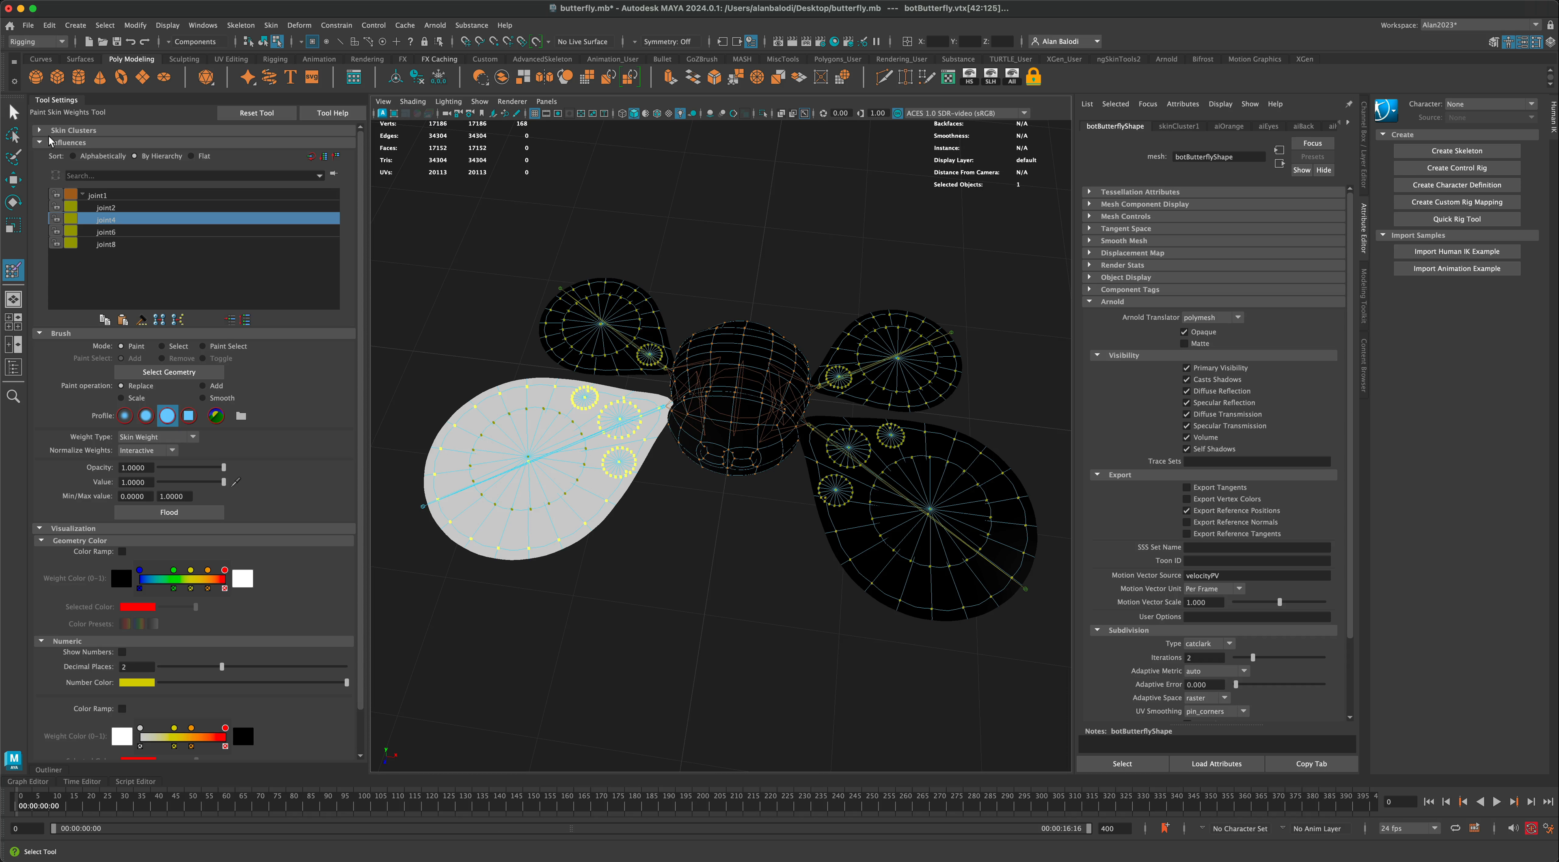
pyautogui.click(13, 112)
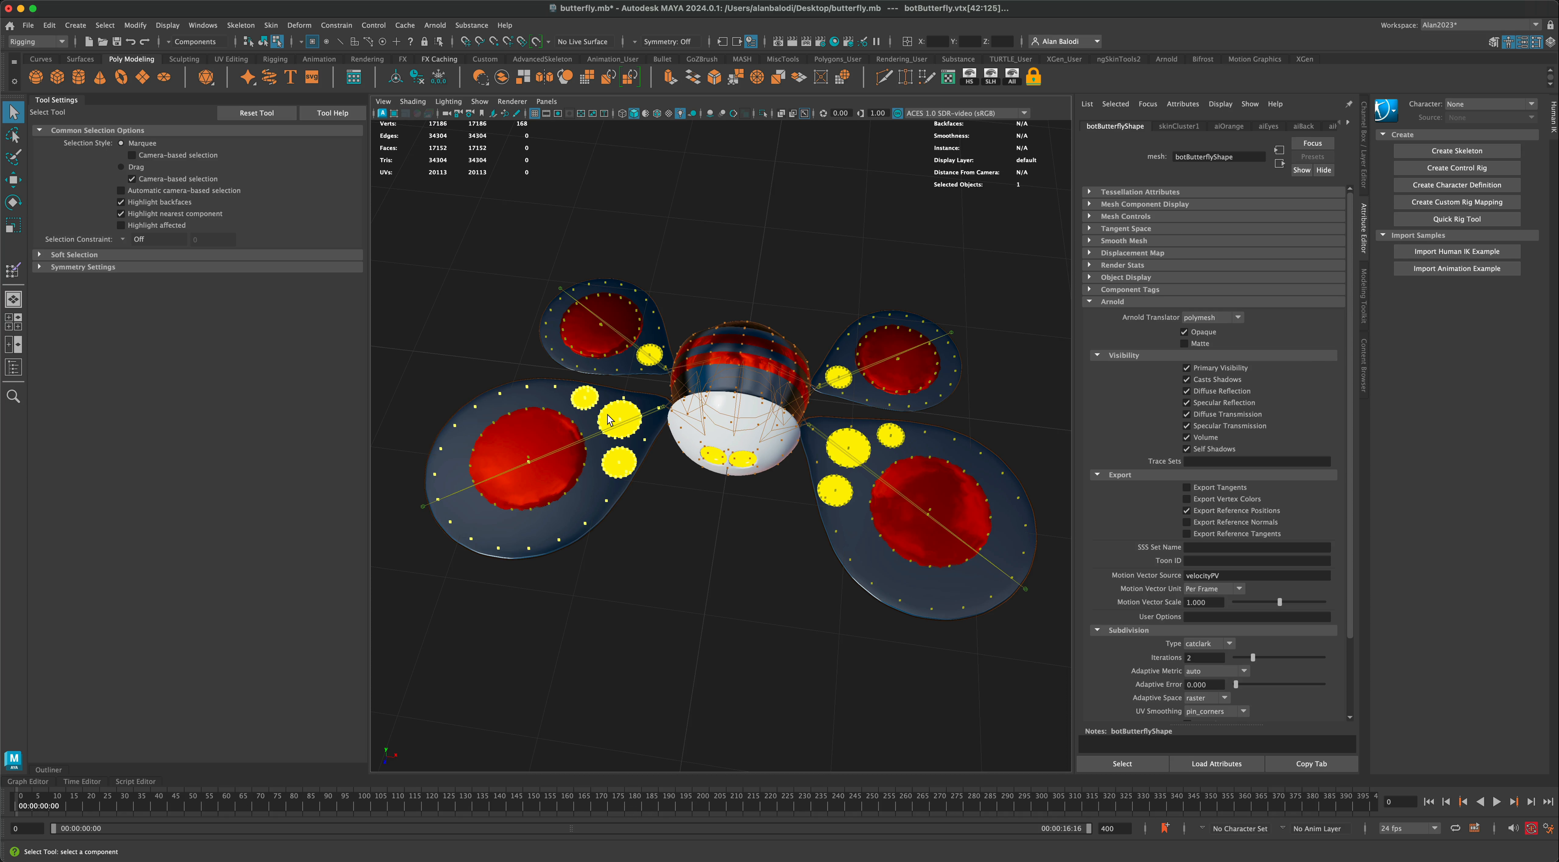
# Select all faces of the lower-right wing and its three yellow spots, and flood them with joint6 influence at value 1.
pyautogui.moveTo(608, 419); pyautogui.dragTo(619, 452, button='right')
pyautogui.click(780, 533)
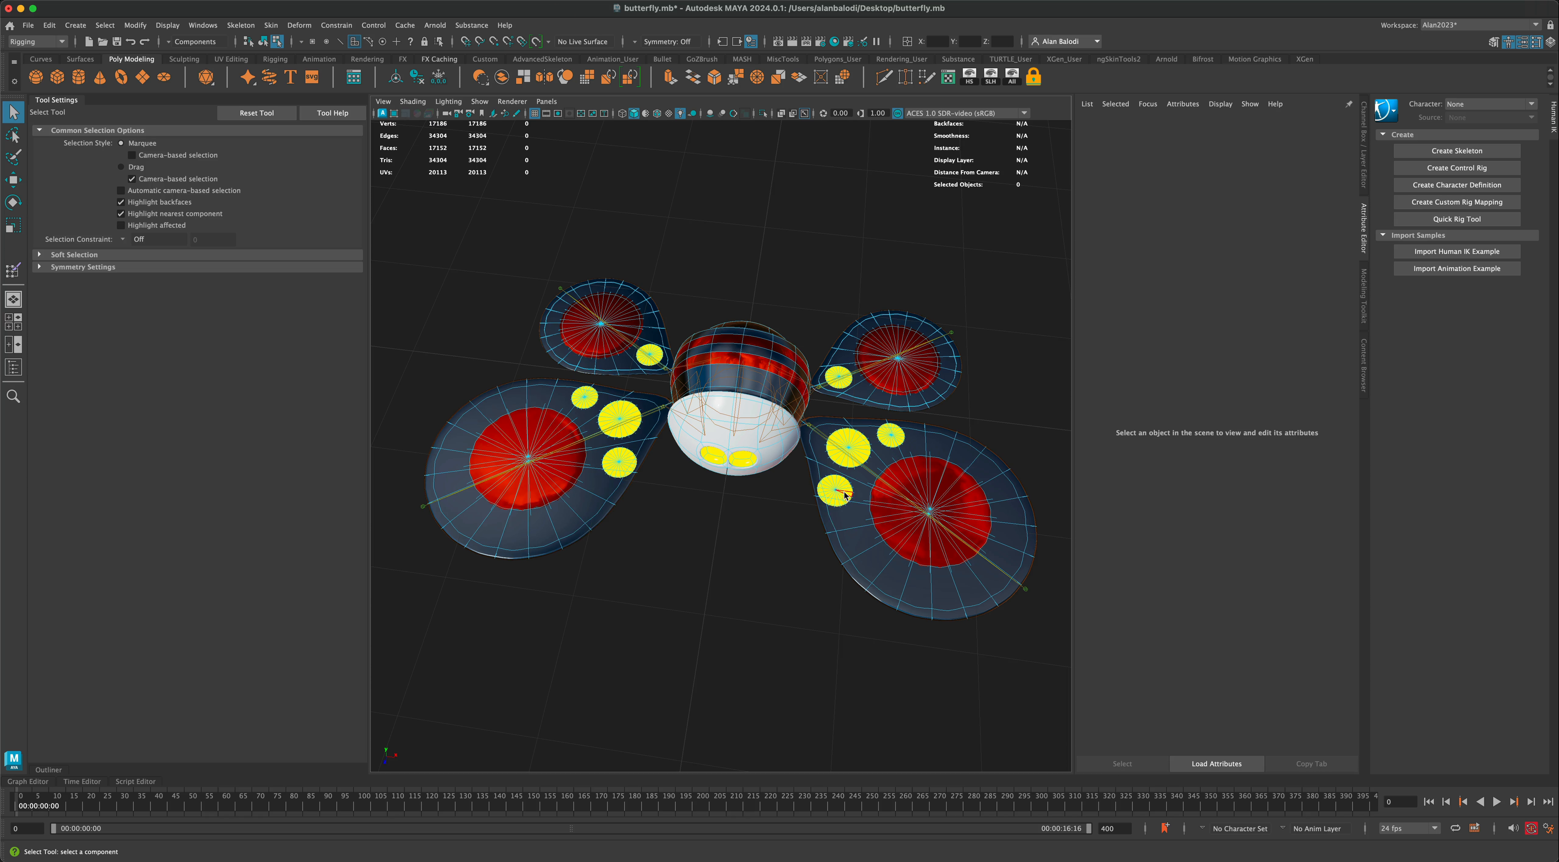
pyautogui.click(845, 496)
pyautogui.keyDown('shift'); pyautogui.doubleClick(860, 451); pyautogui.keyUp('shift')
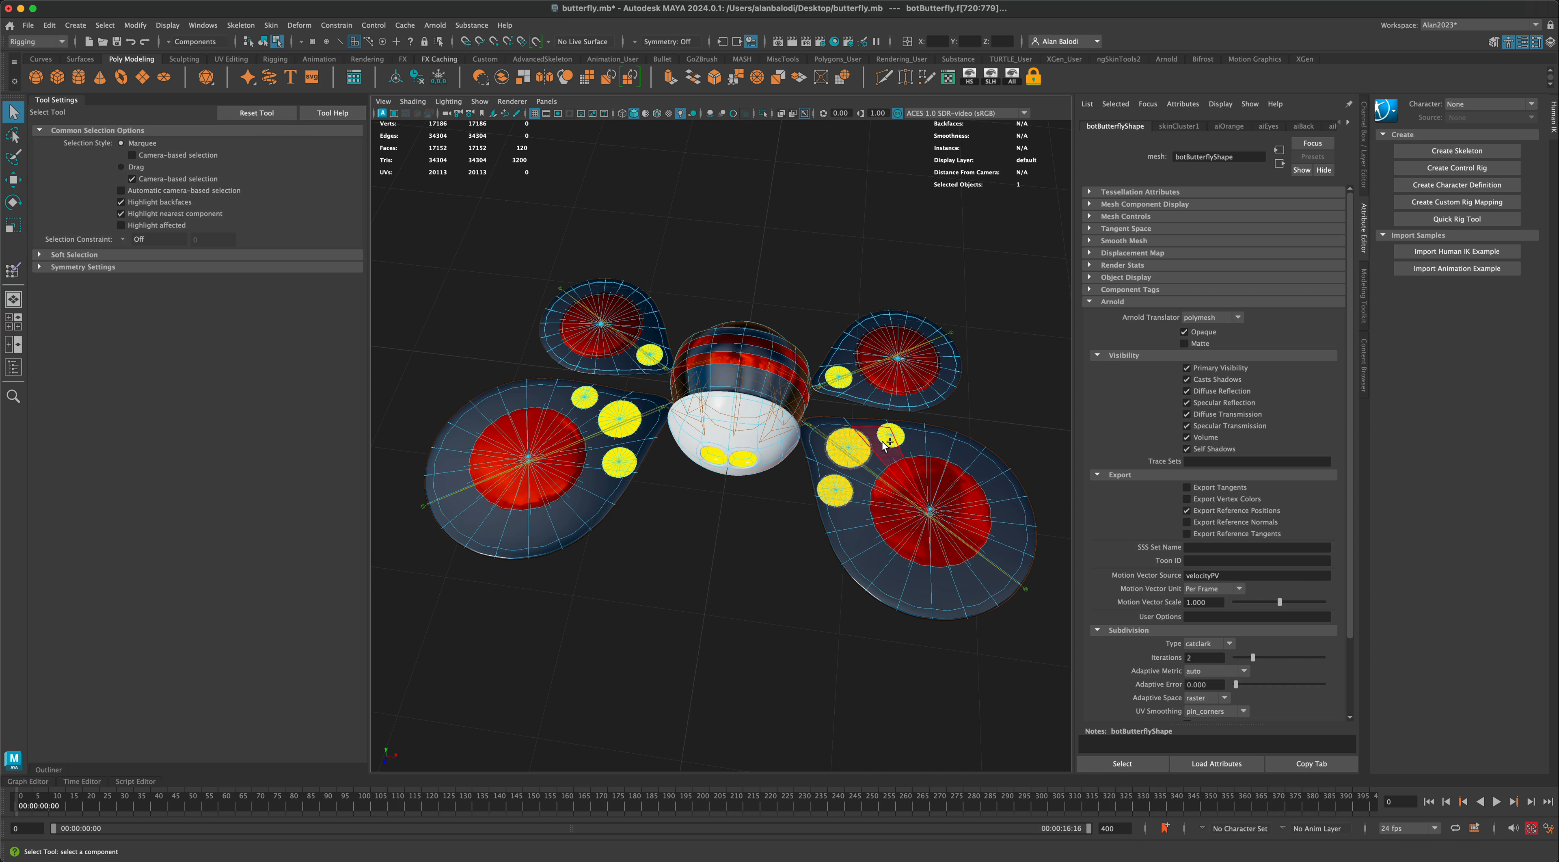
pyautogui.keyDown('shift'); pyautogui.doubleClick(888, 438); pyautogui.keyUp('shift')
pyautogui.keyDown('shift'); pyautogui.doubleClick(926, 457); pyautogui.keyUp('shift')
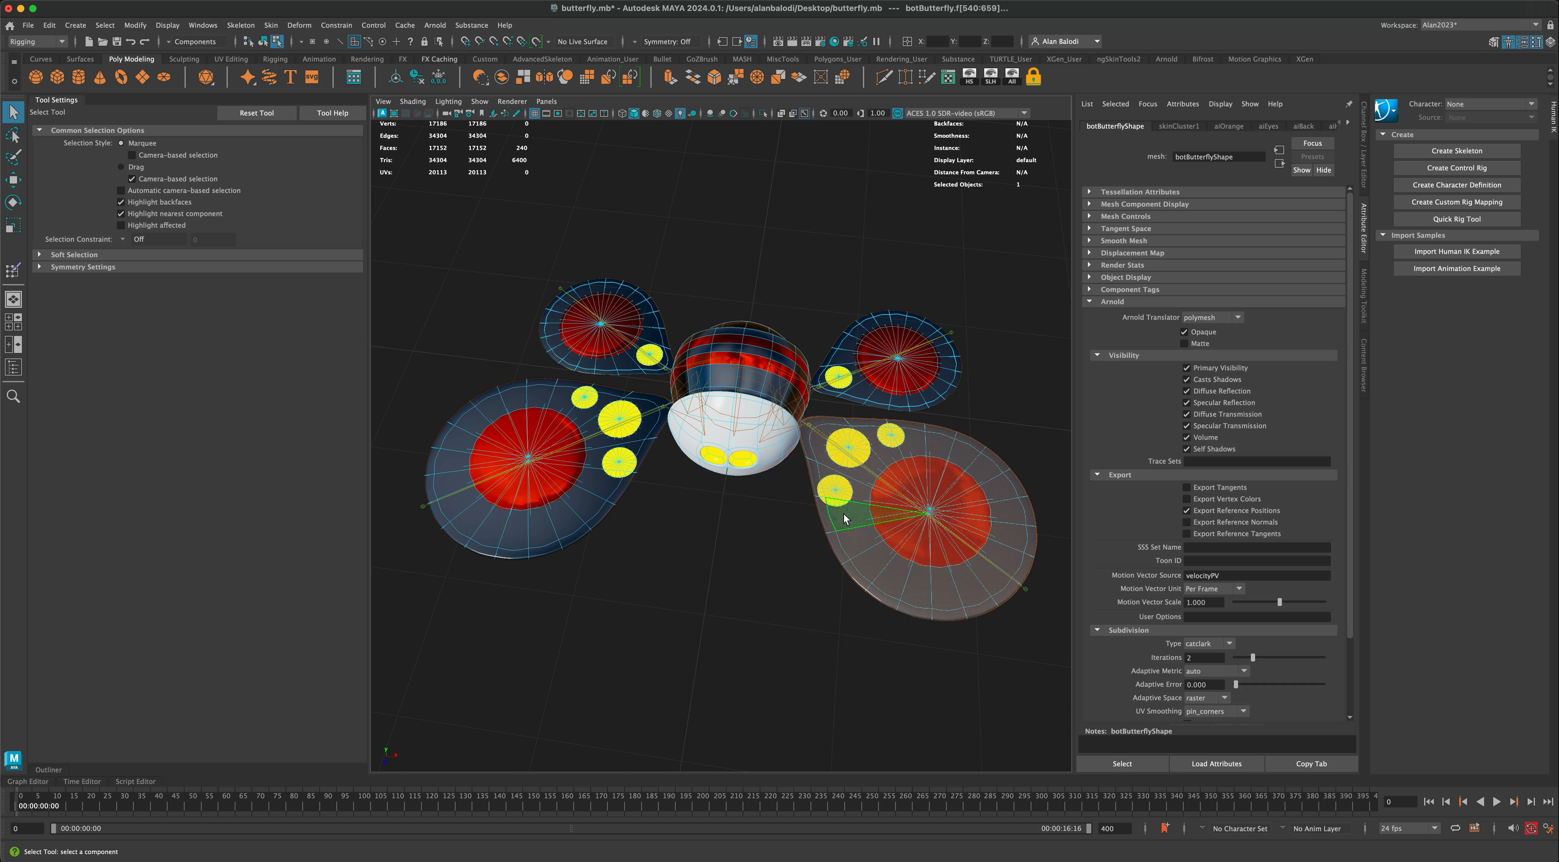
pyautogui.click(14, 272)
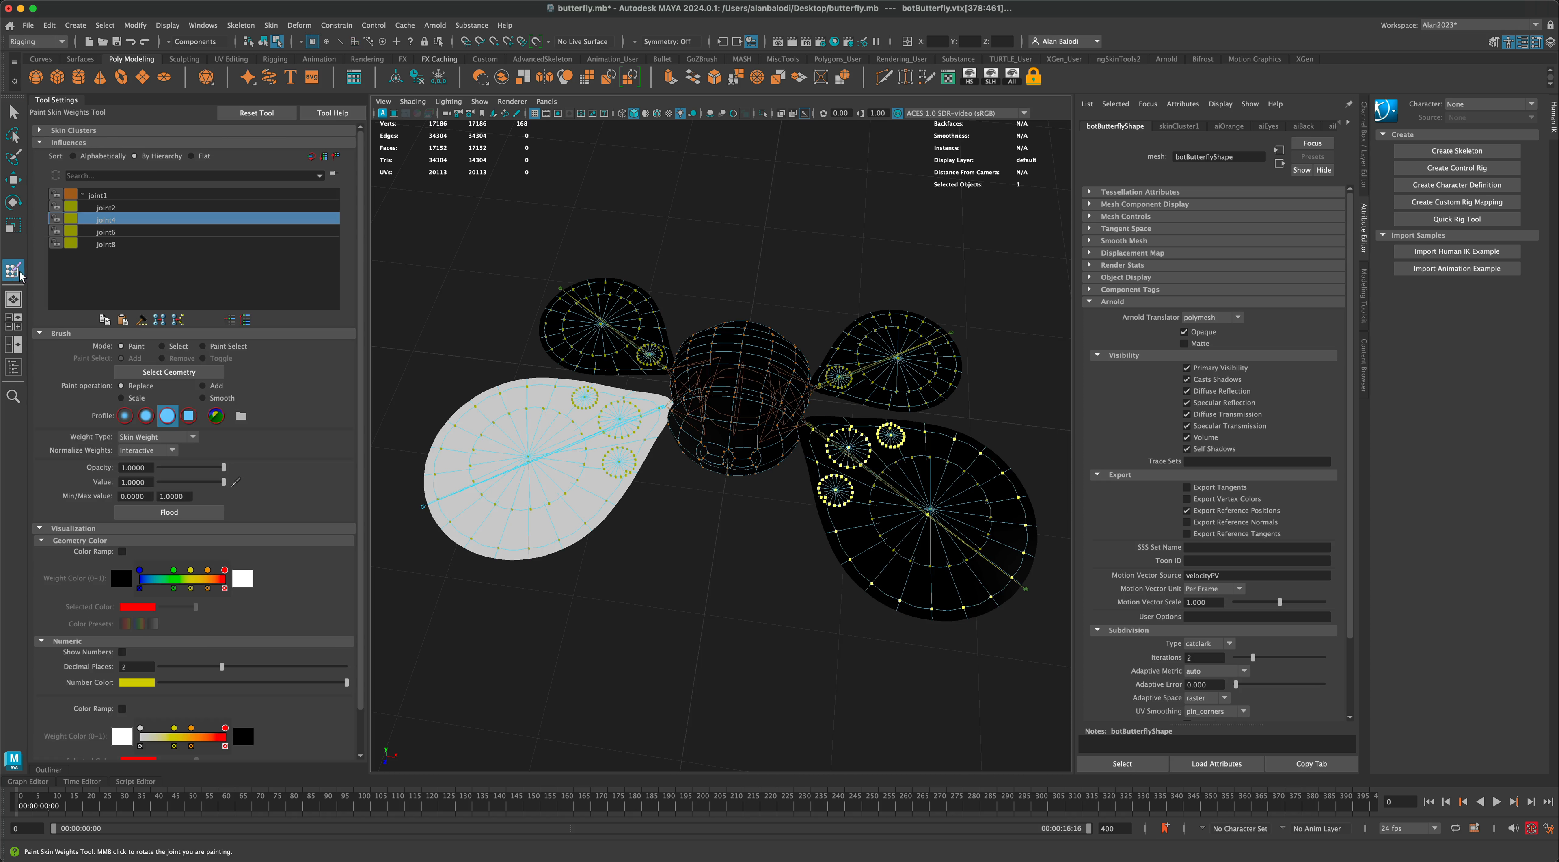
pyautogui.click(124, 233)
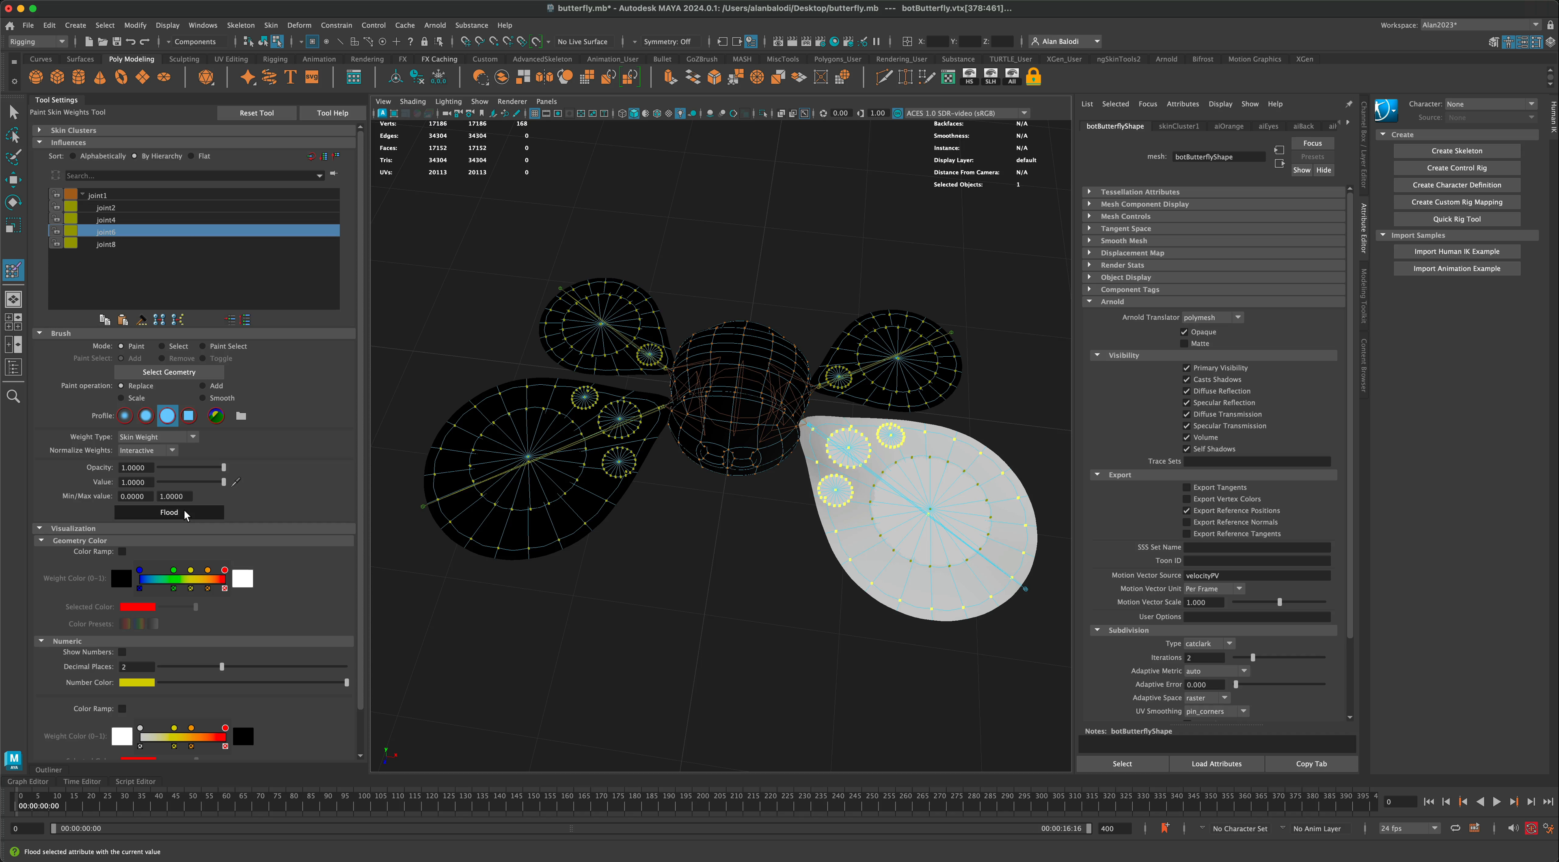
pyautogui.click(169, 512)
pyautogui.press('q')
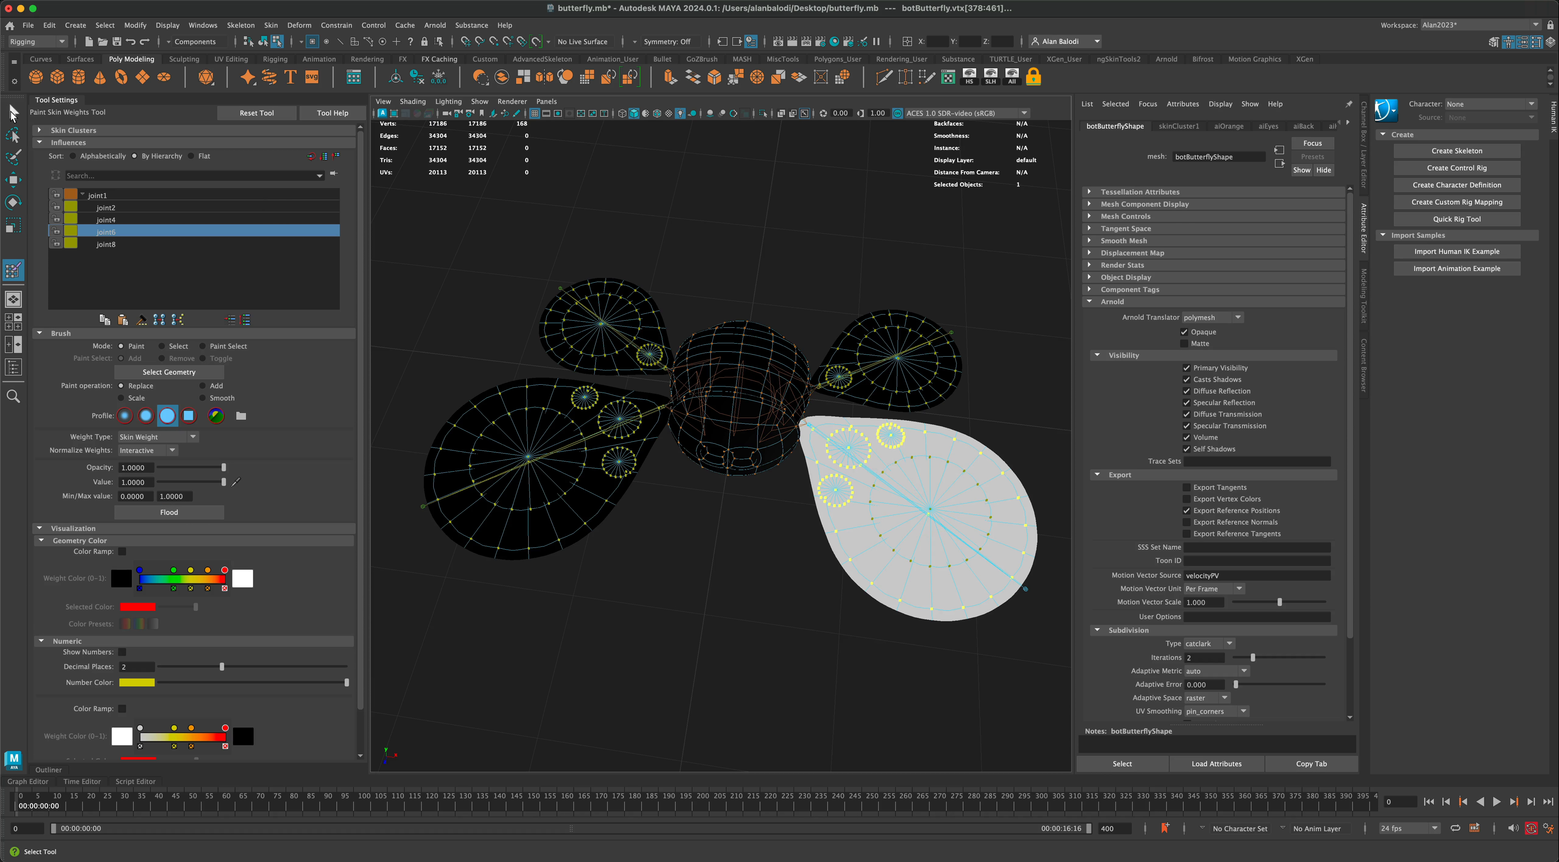
# Select the upper-right wing's faces together with its yellow spot, and flood them with joint8 influence at value 1.
pyautogui.moveTo(899, 384); pyautogui.dragTo(902, 418, button='right')
pyautogui.doubleClick(867, 389)
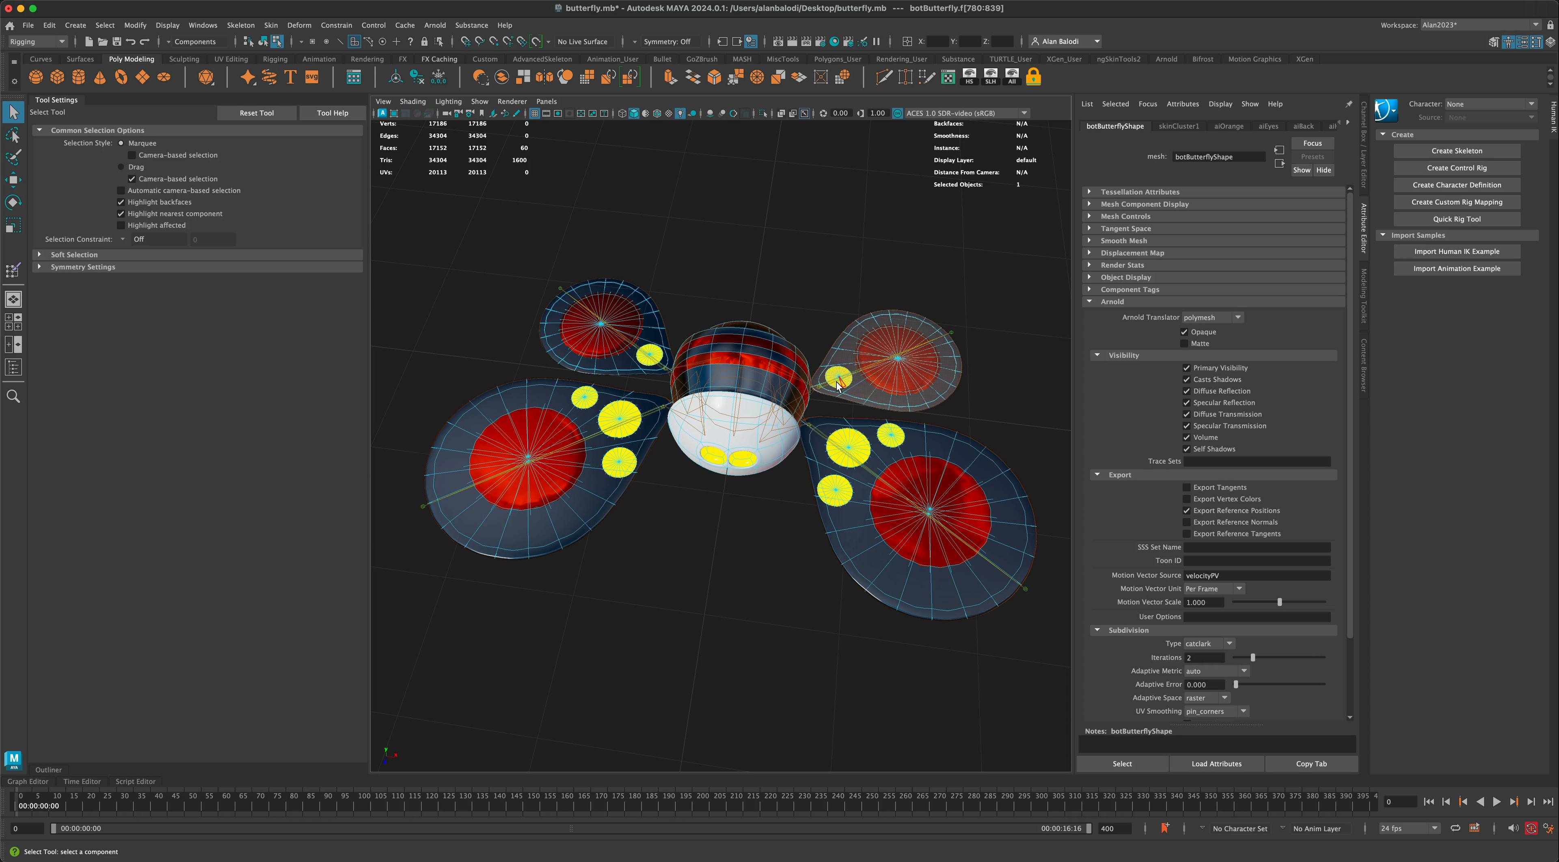
pyautogui.keyDown('shift'); pyautogui.doubleClick(894, 383); pyautogui.keyUp('shift')
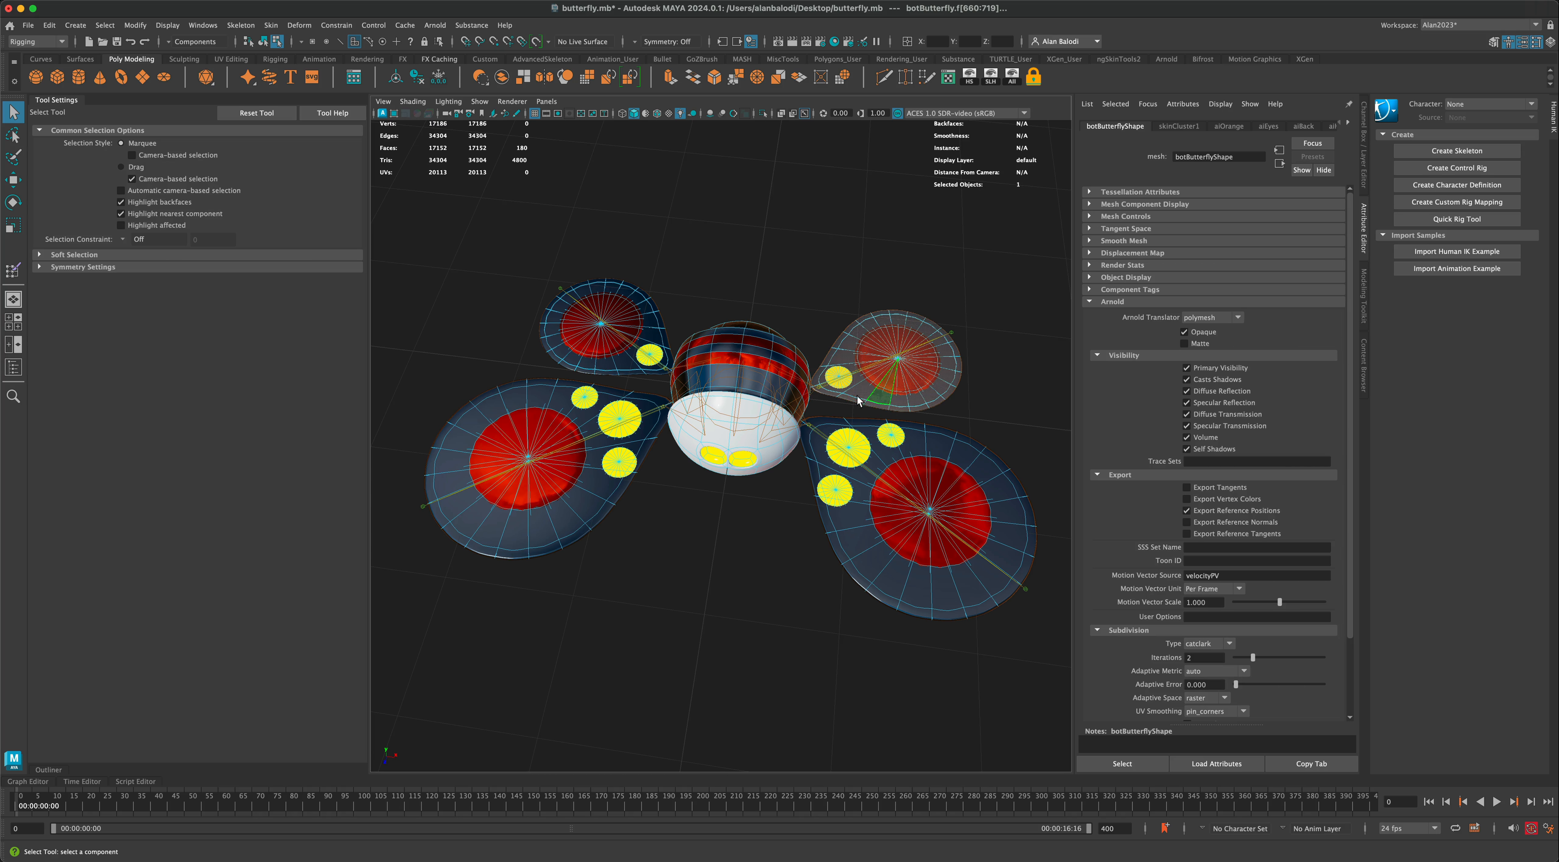
pyautogui.click(14, 270)
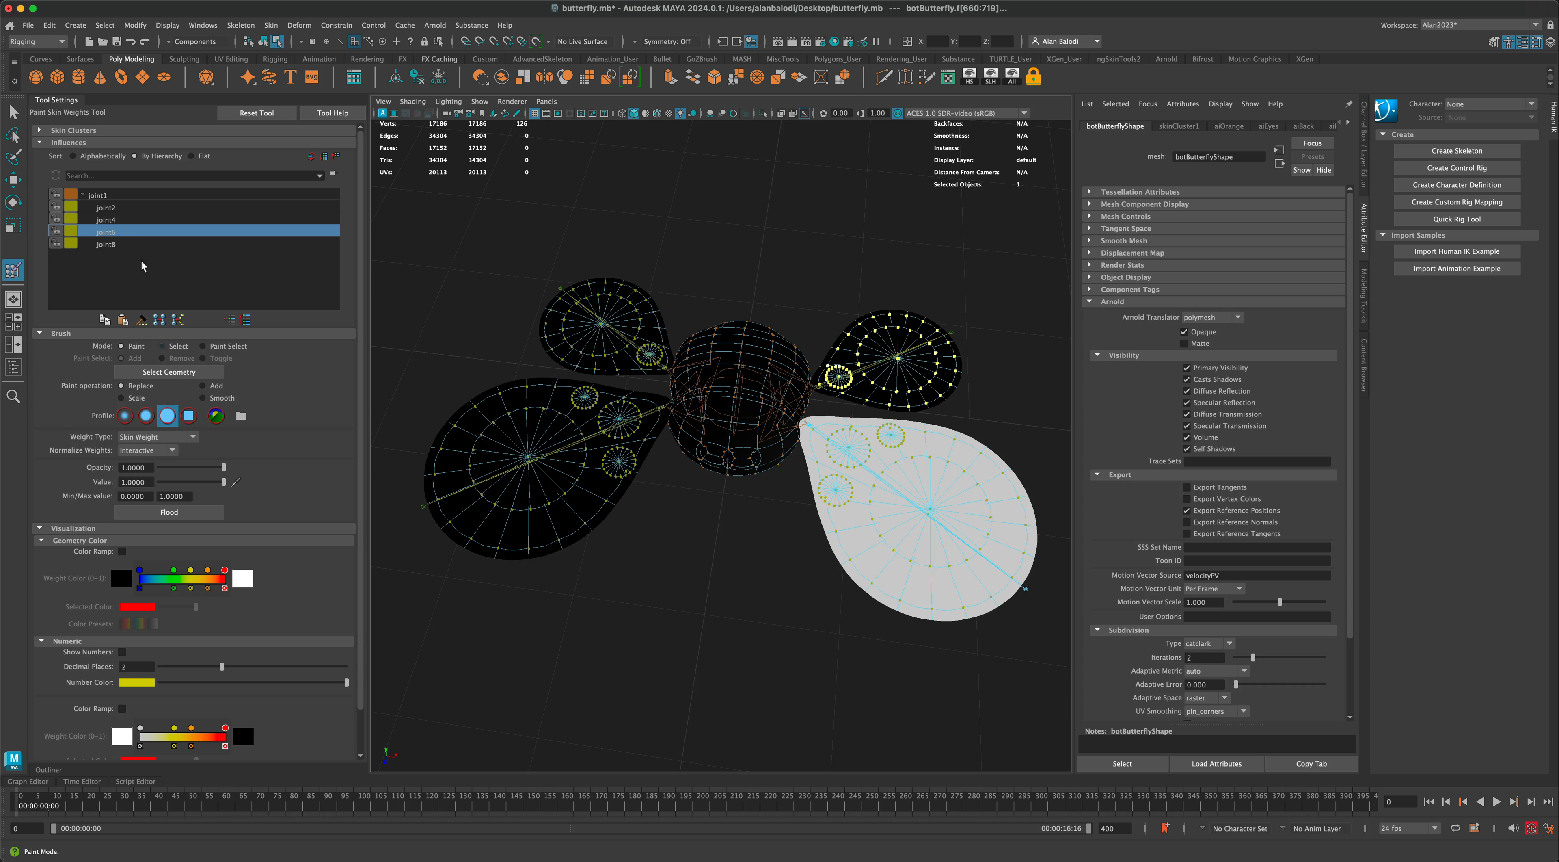
pyautogui.click(127, 220)
pyautogui.click(129, 209)
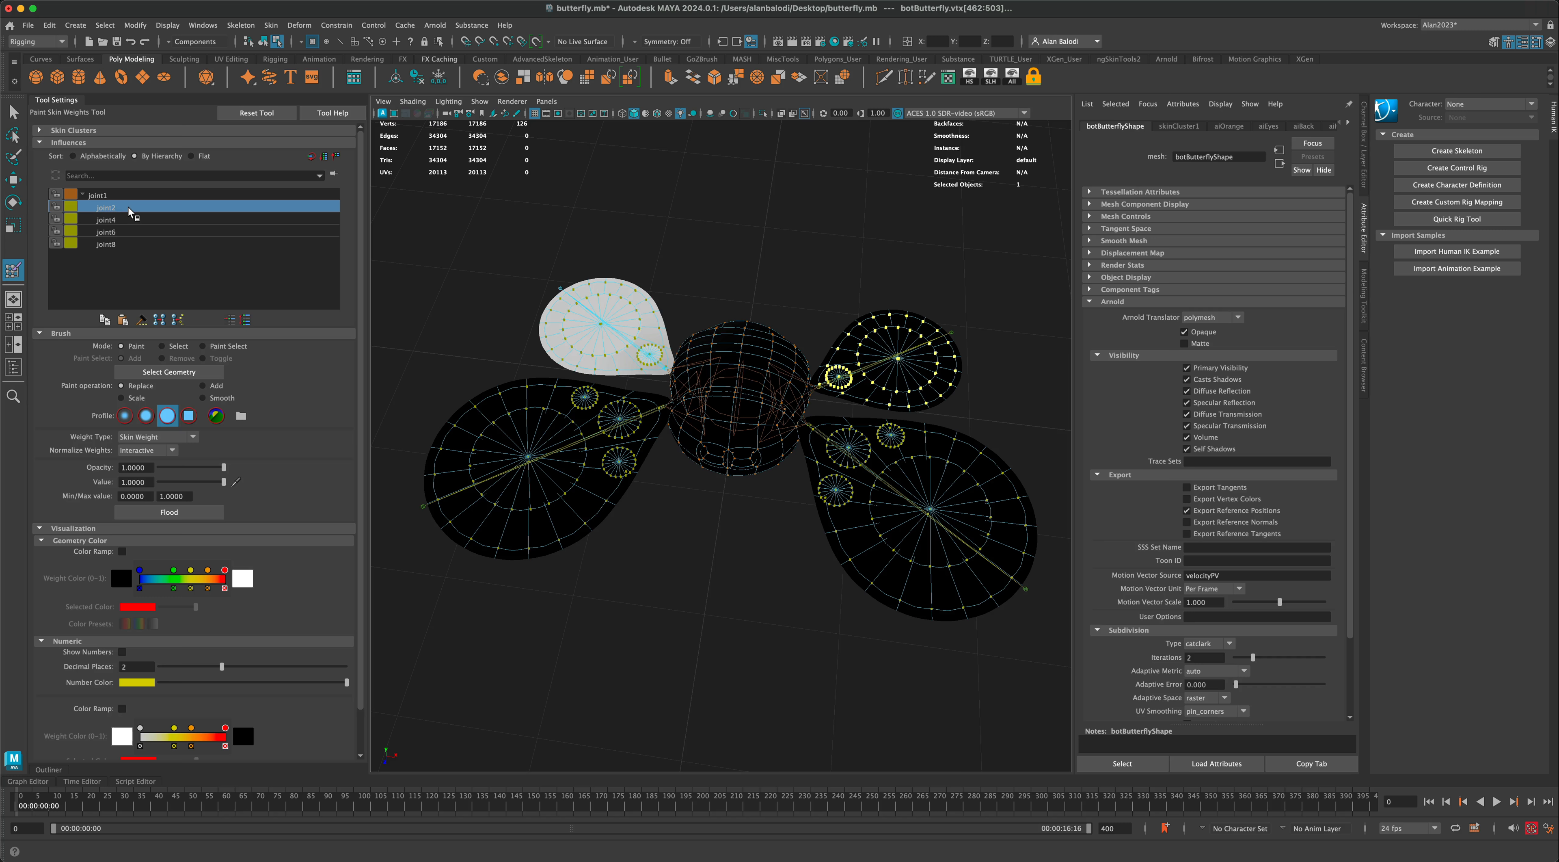
pyautogui.click(133, 245)
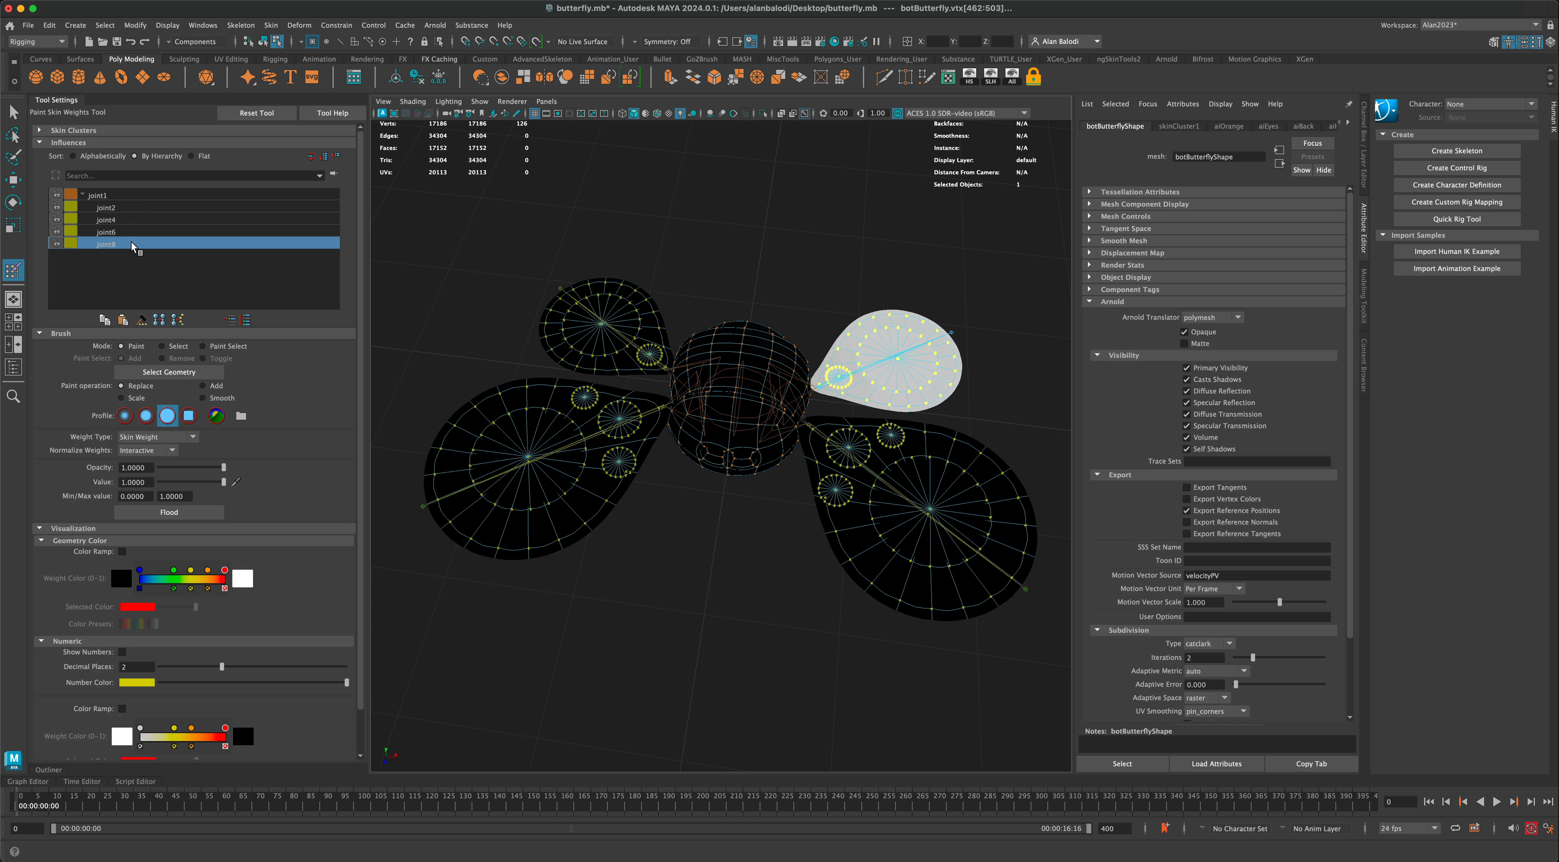
pyautogui.click(201, 514)
pyautogui.click(13, 114)
# Select the upper-left wing's faces together with its yellow spot, and flood them with joint2 influence at value 1.
pyautogui.moveTo(620, 360); pyautogui.dragTo(621, 367, button='right')
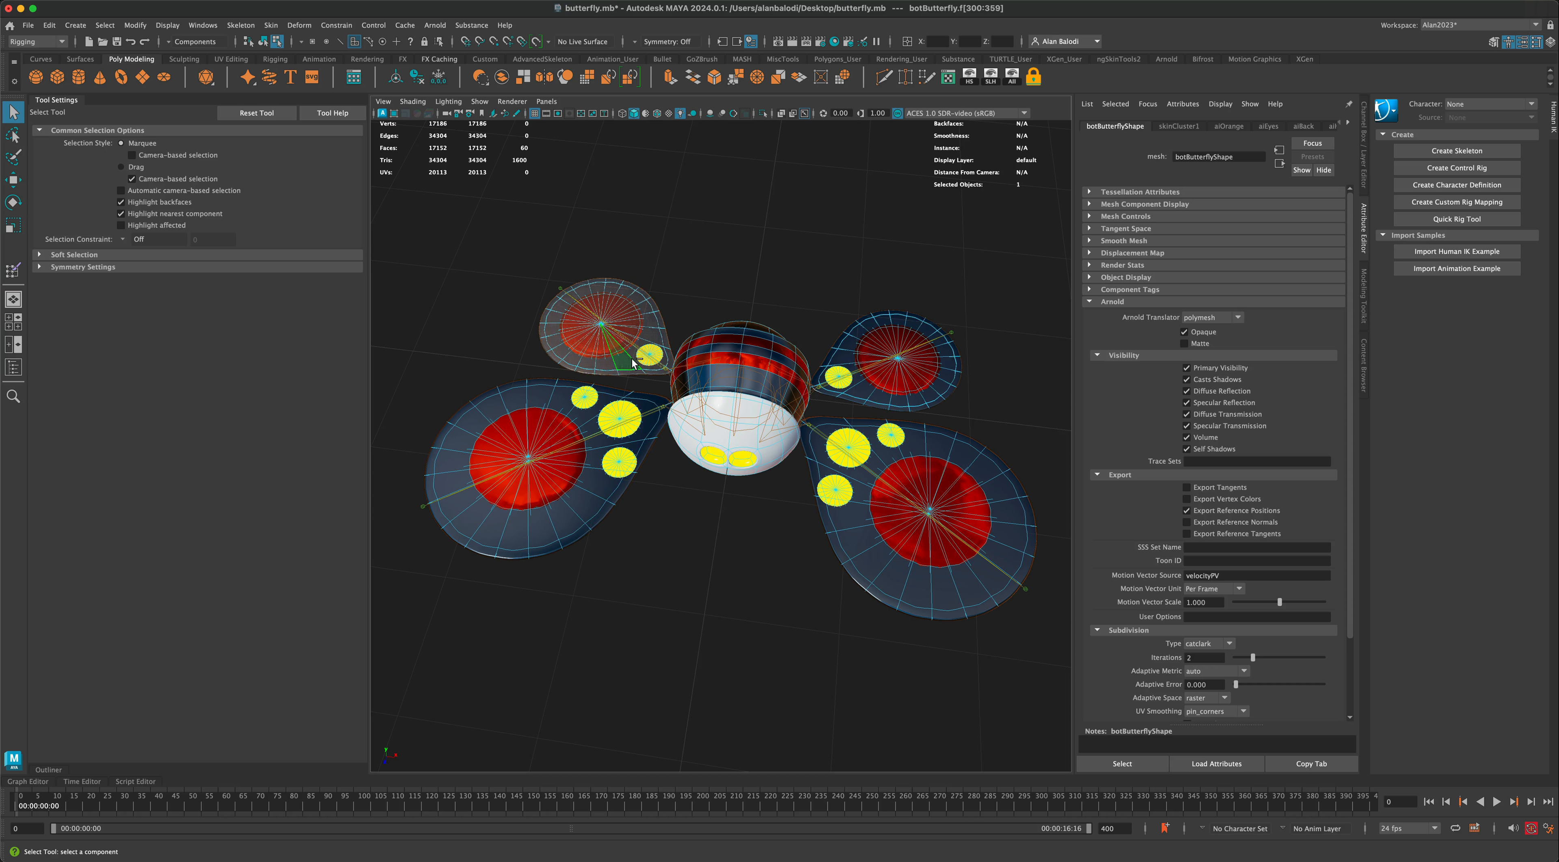
pyautogui.keyDown('shift'); pyautogui.click(580, 350); pyautogui.keyUp('shift')
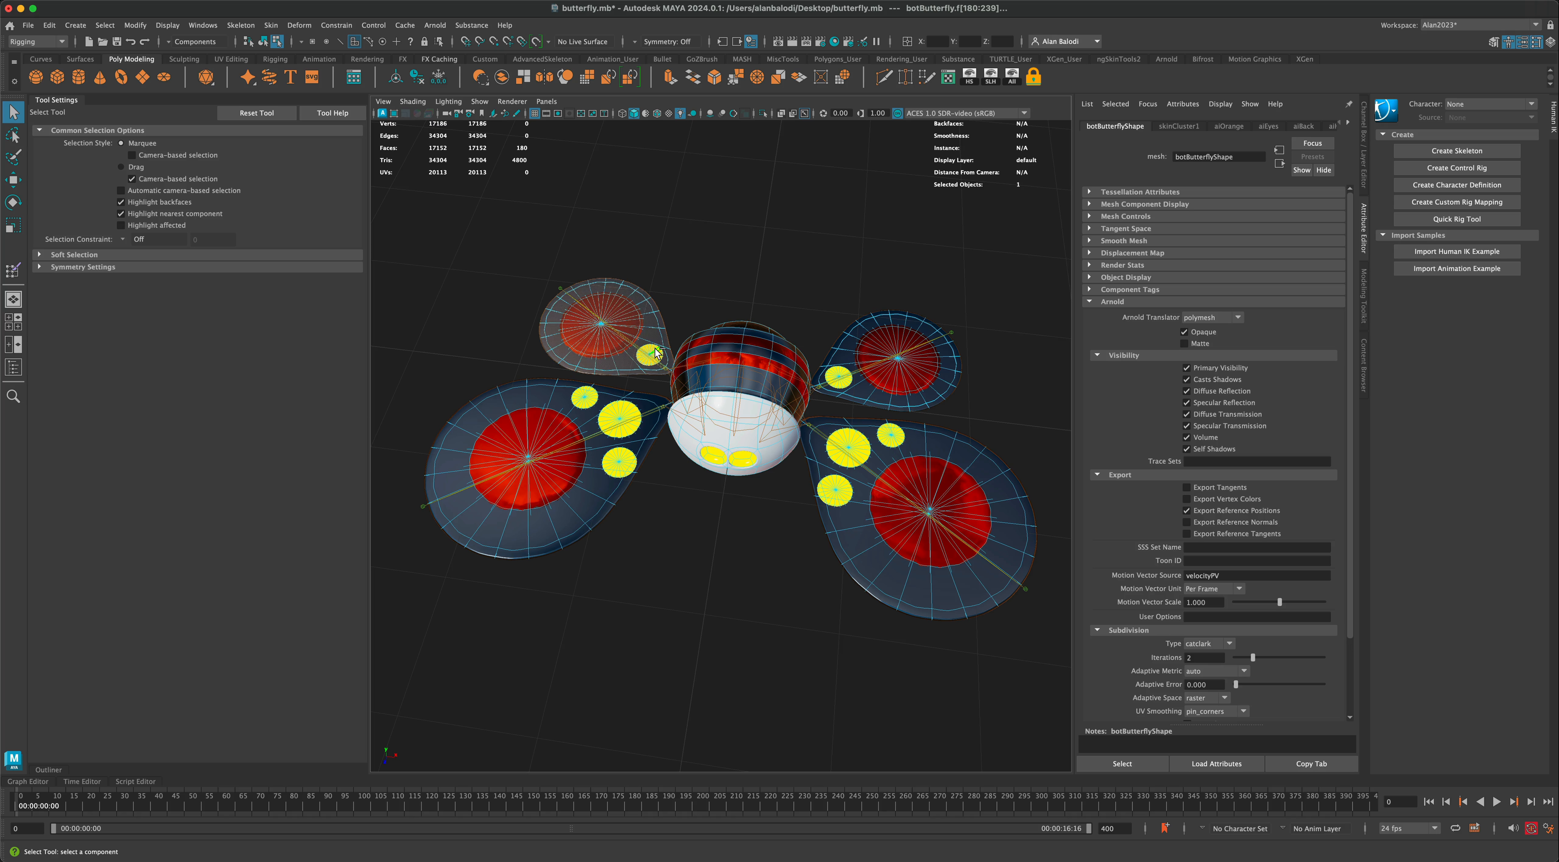
pyautogui.click(13, 271)
pyautogui.click(135, 233)
pyautogui.click(134, 220)
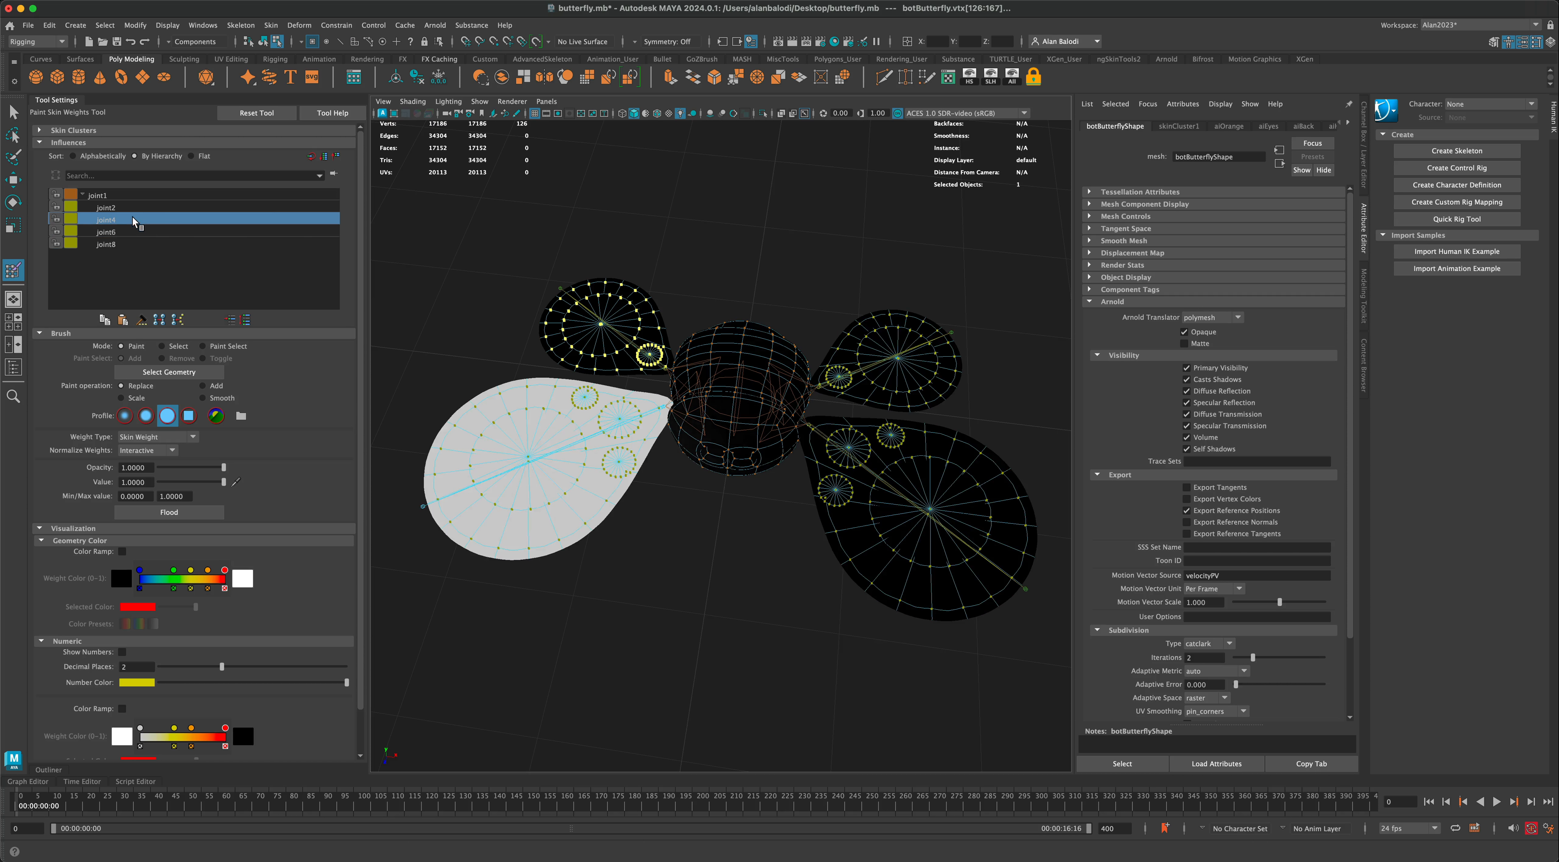
pyautogui.click(134, 210)
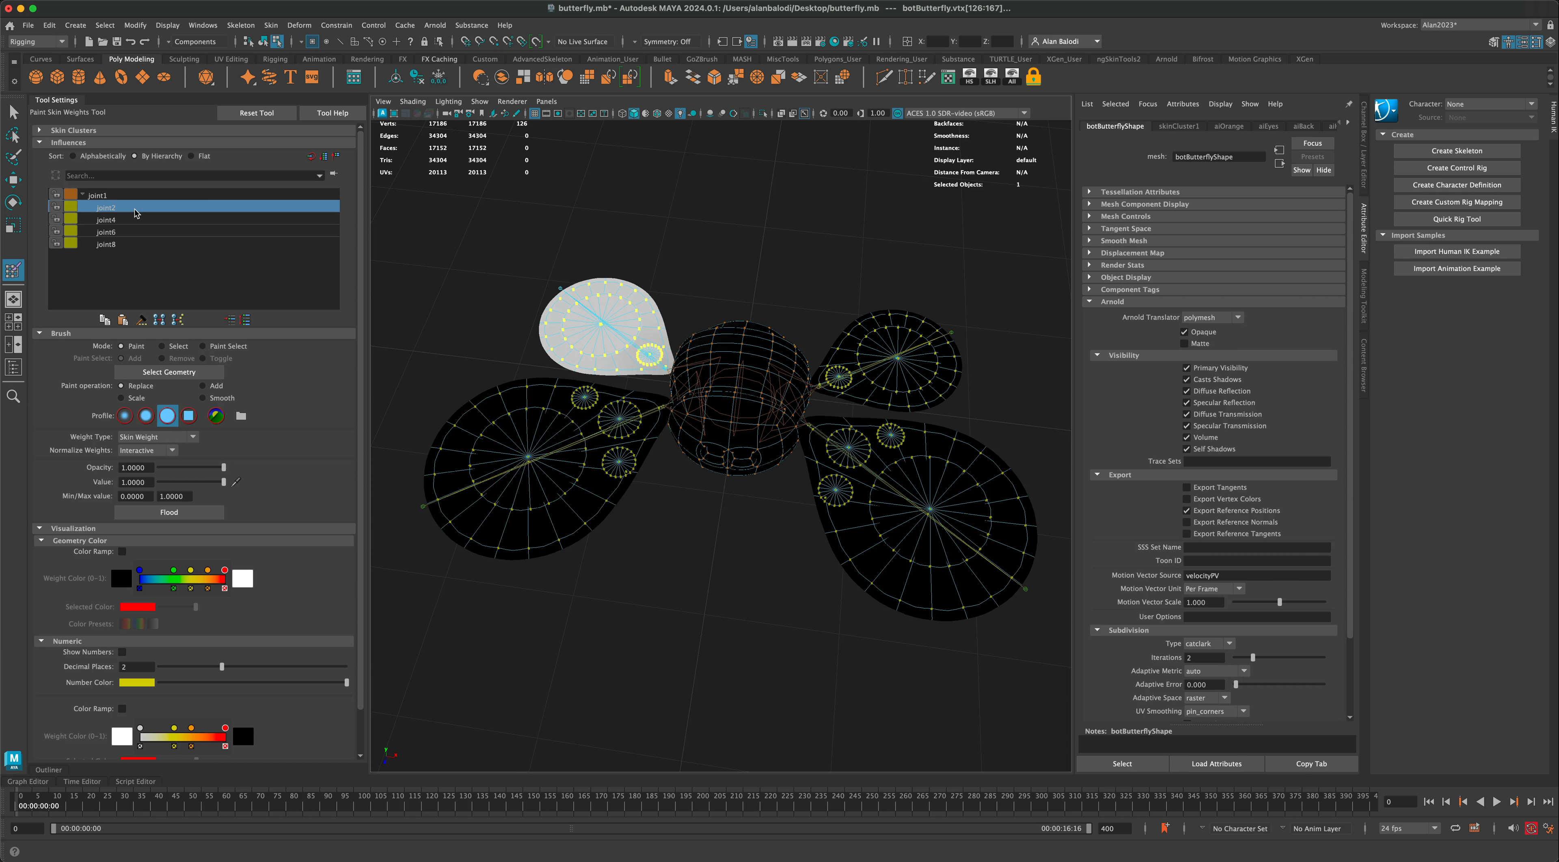
pyautogui.click(169, 512)
pyautogui.click(11, 111)
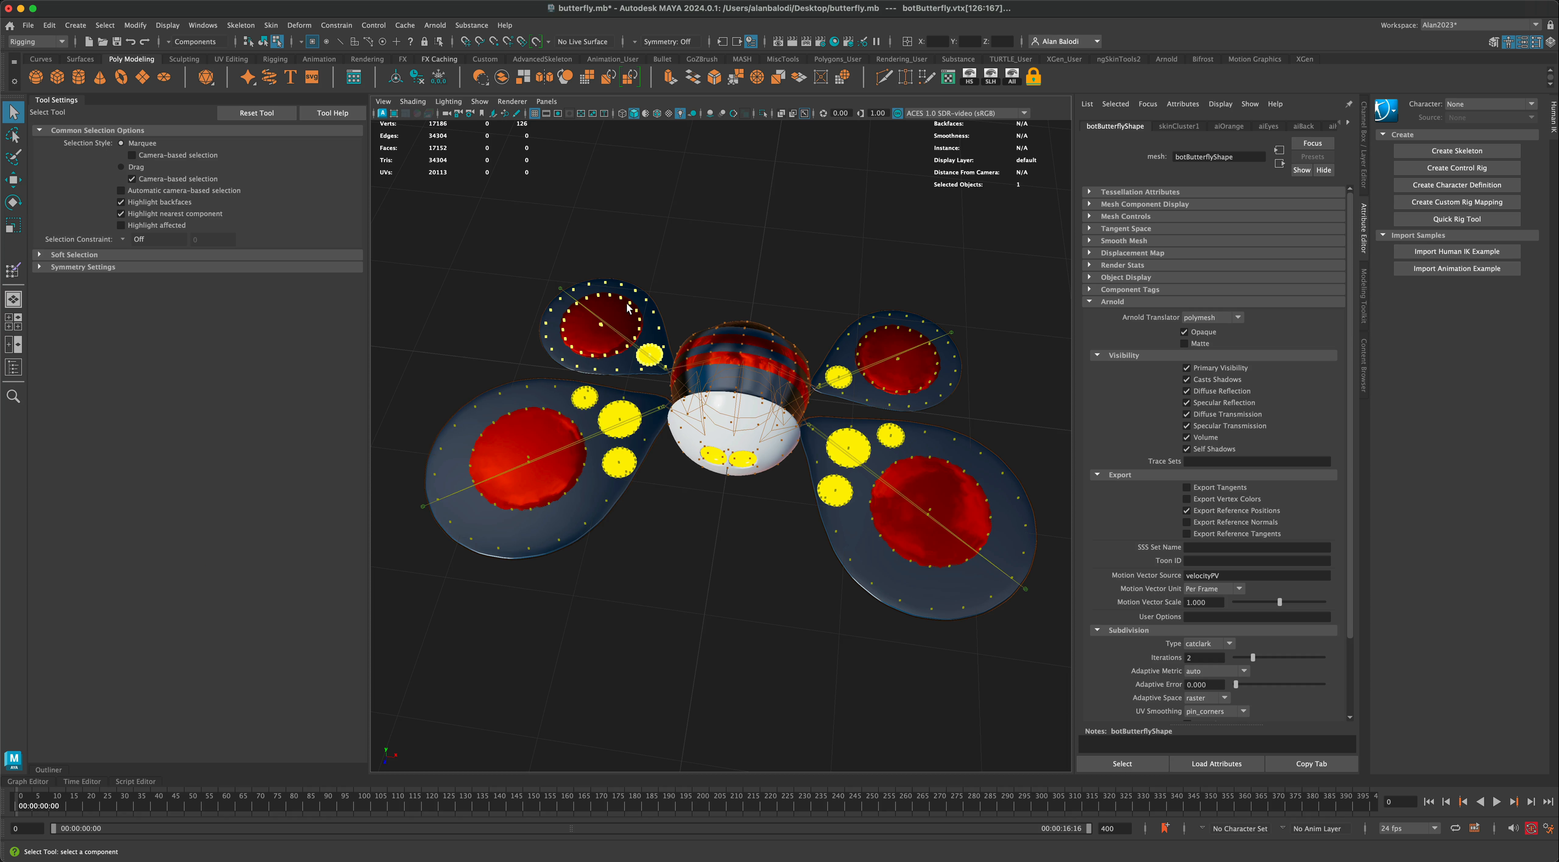
# Return to object mode, select the root joints of all four wings, and activate the Rotate tool.
pyautogui.moveTo(628, 303); pyautogui.dragTo(666, 290, button='right')
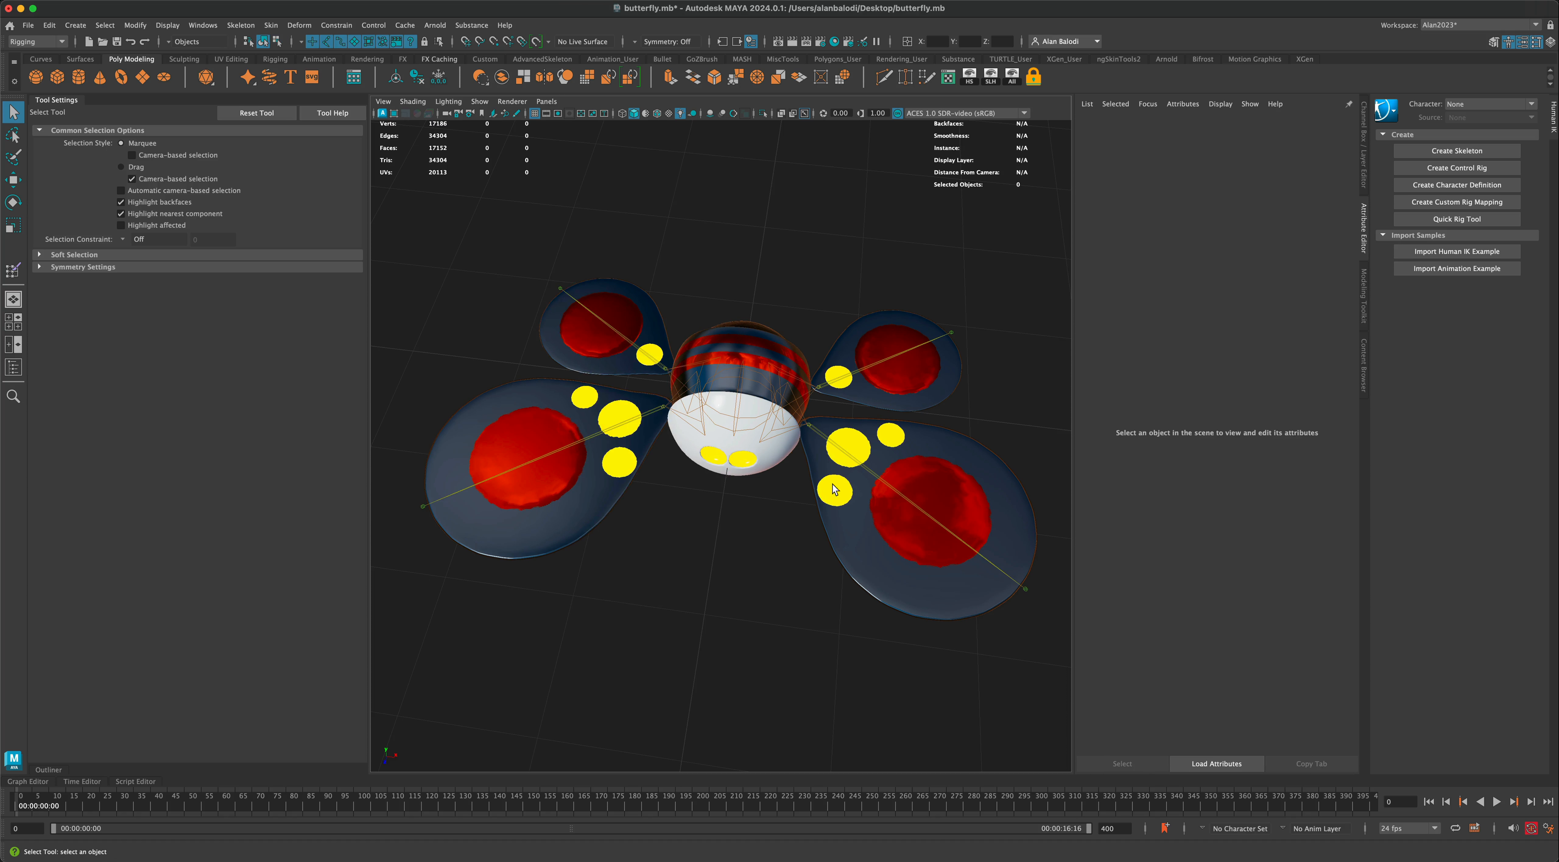
pyautogui.click(851, 461)
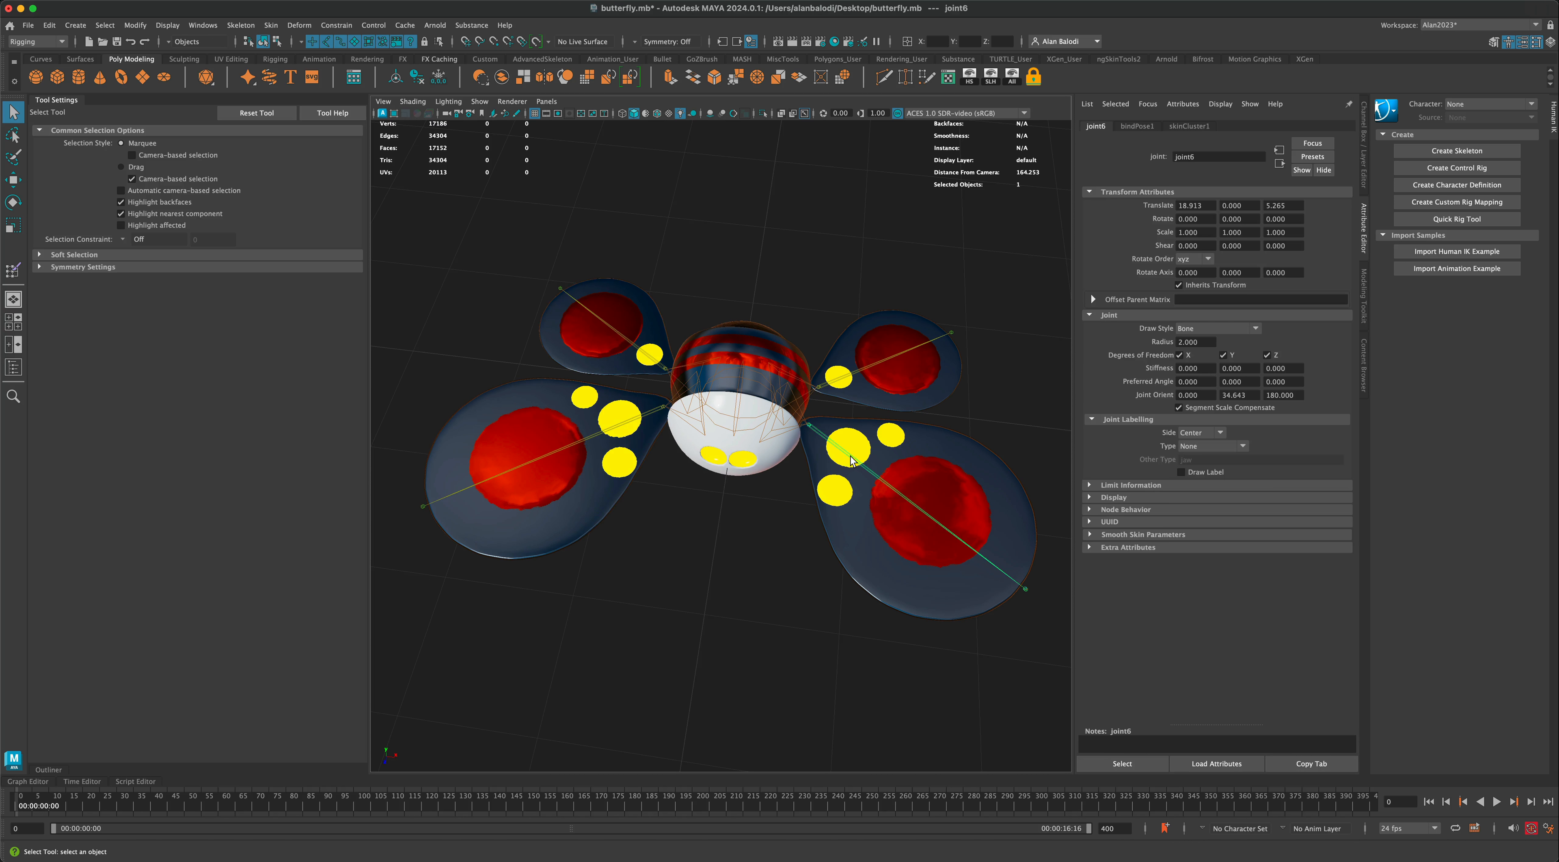
pyautogui.keyDown('shift'); pyautogui.click(834, 385); pyautogui.keyUp('shift')
pyautogui.keyDown('shift'); pyautogui.click(643, 355); pyautogui.keyUp('shift')
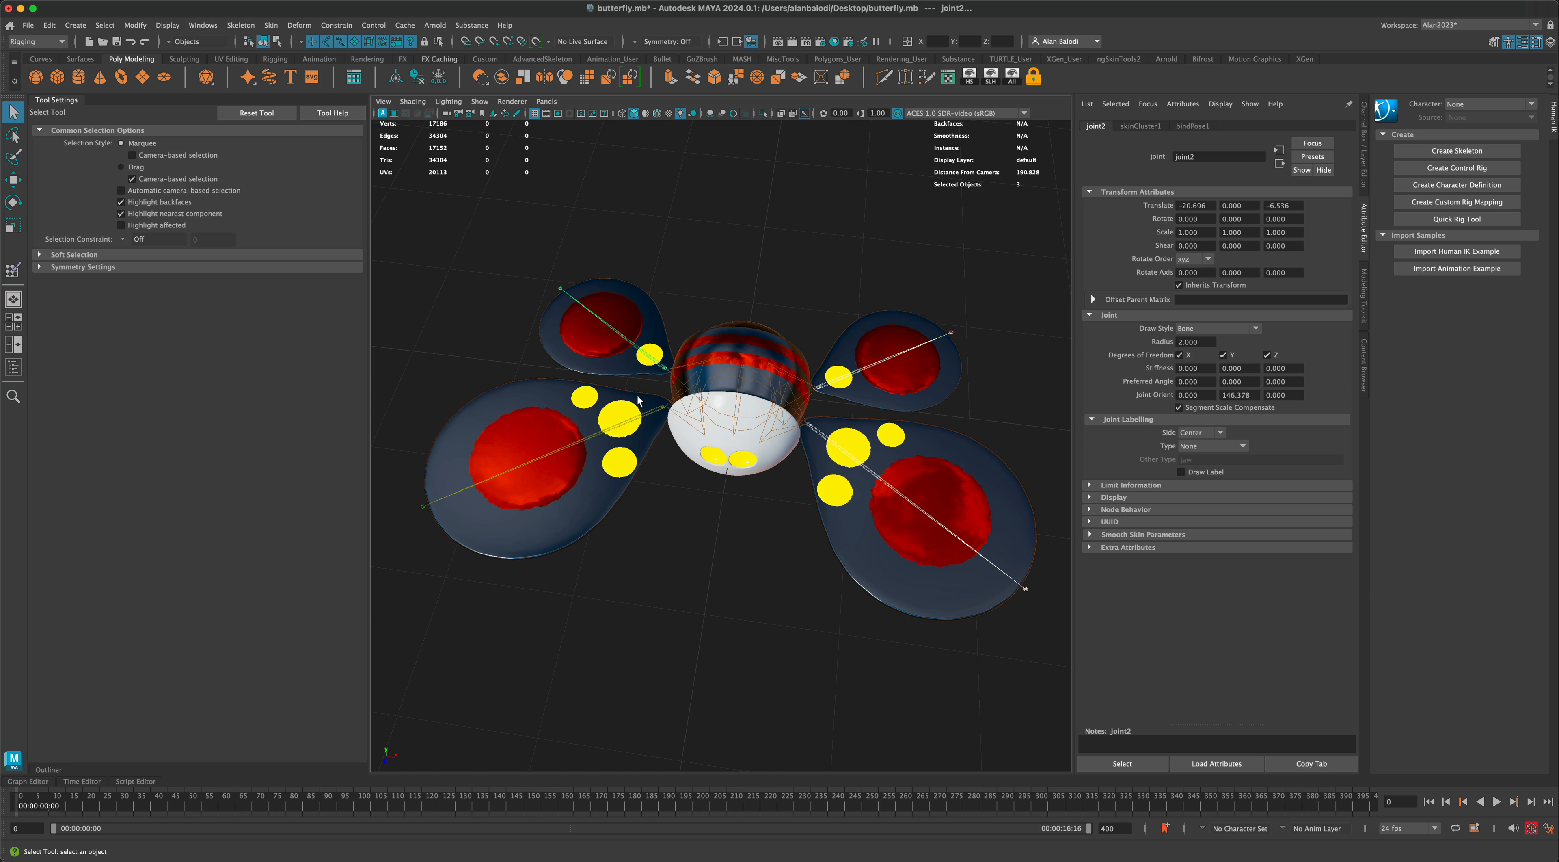
pyautogui.keyDown('shift'); pyautogui.click(630, 422); pyautogui.keyUp('shift')
pyautogui.click(13, 202)
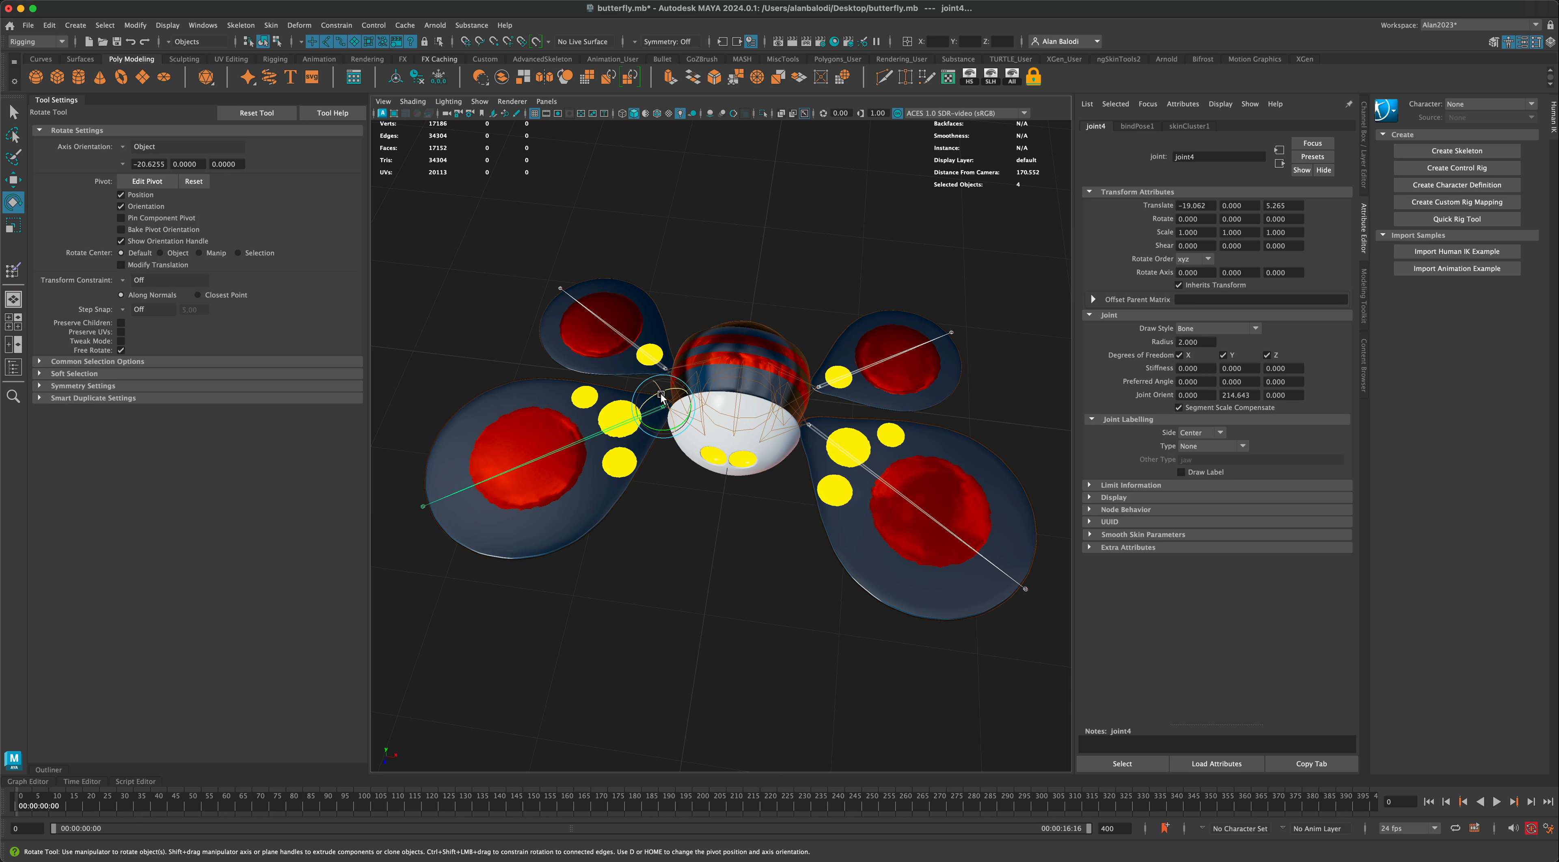
# Try rotating the four wing joints around Z to test the corrected skin weights from both sides, and undo the rotations.
pyautogui.moveTo(656, 396); pyautogui.dragTo(664, 427)
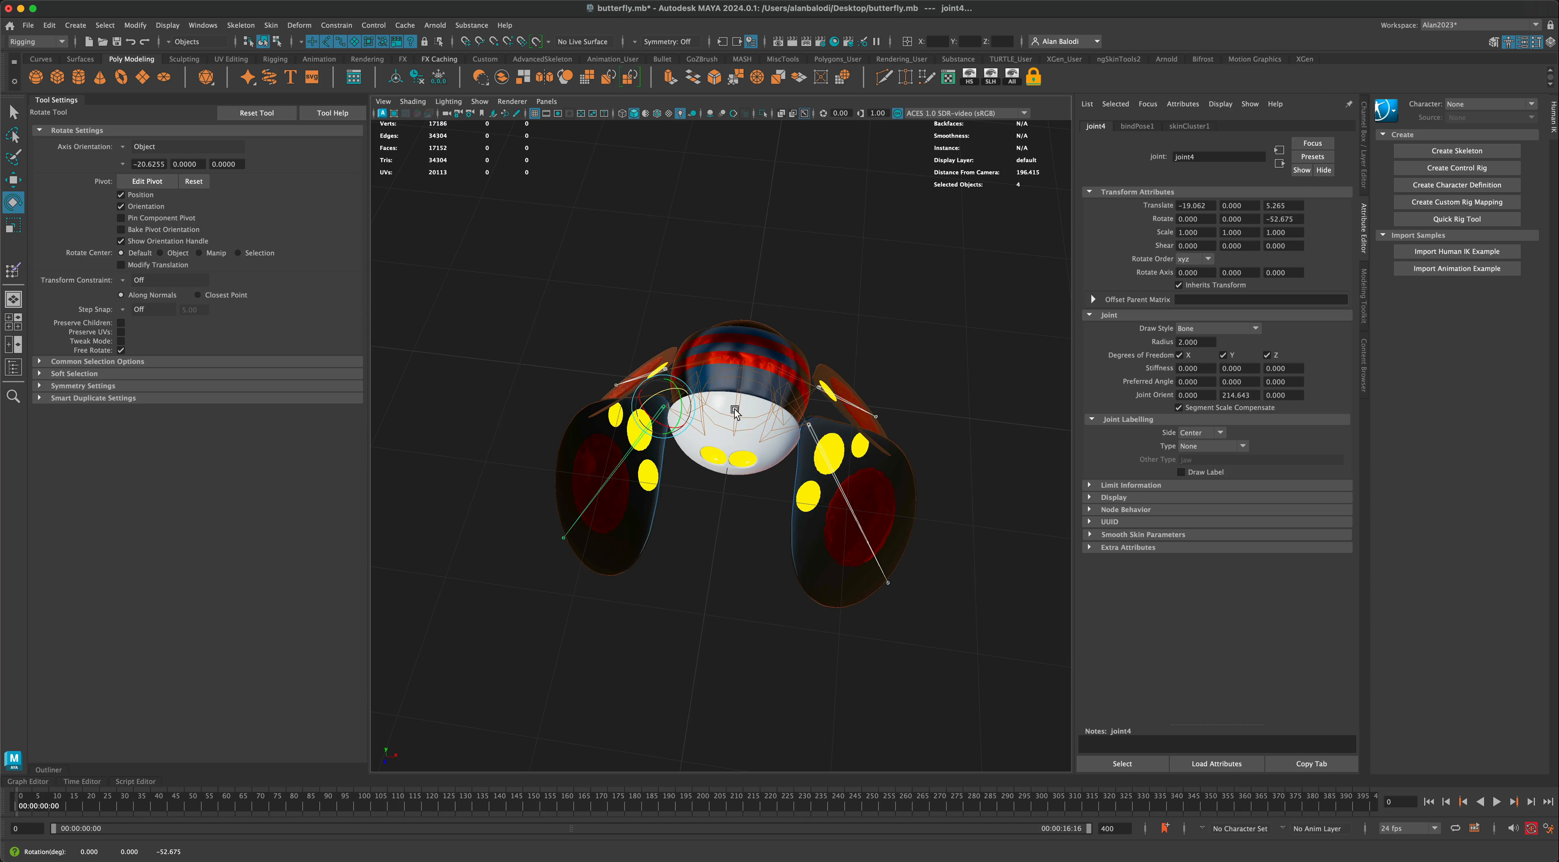
pyautogui.keyDown('alt'); pyautogui.moveTo(862, 371); pyautogui.dragTo(717, 352); pyautogui.keyUp('alt')
pyautogui.moveTo(807, 447)
pyautogui.mouseDown()
pyautogui.moveTo(814, 427)
pyautogui.moveTo(813, 451)
pyautogui.moveTo(798, 427)
pyautogui.moveTo(805, 466)
pyautogui.moveTo(786, 459)
pyautogui.moveTo(806, 478)
pyautogui.moveTo(799, 439)
pyautogui.moveTo(818, 472)
pyautogui.moveTo(831, 462)
pyautogui.mouseUp()
pyautogui.press('z')
pyautogui.press('z')
pyautogui.press('z')
pyautogui.press('z')
pyautogui.press('z')
pyautogui.press('z')
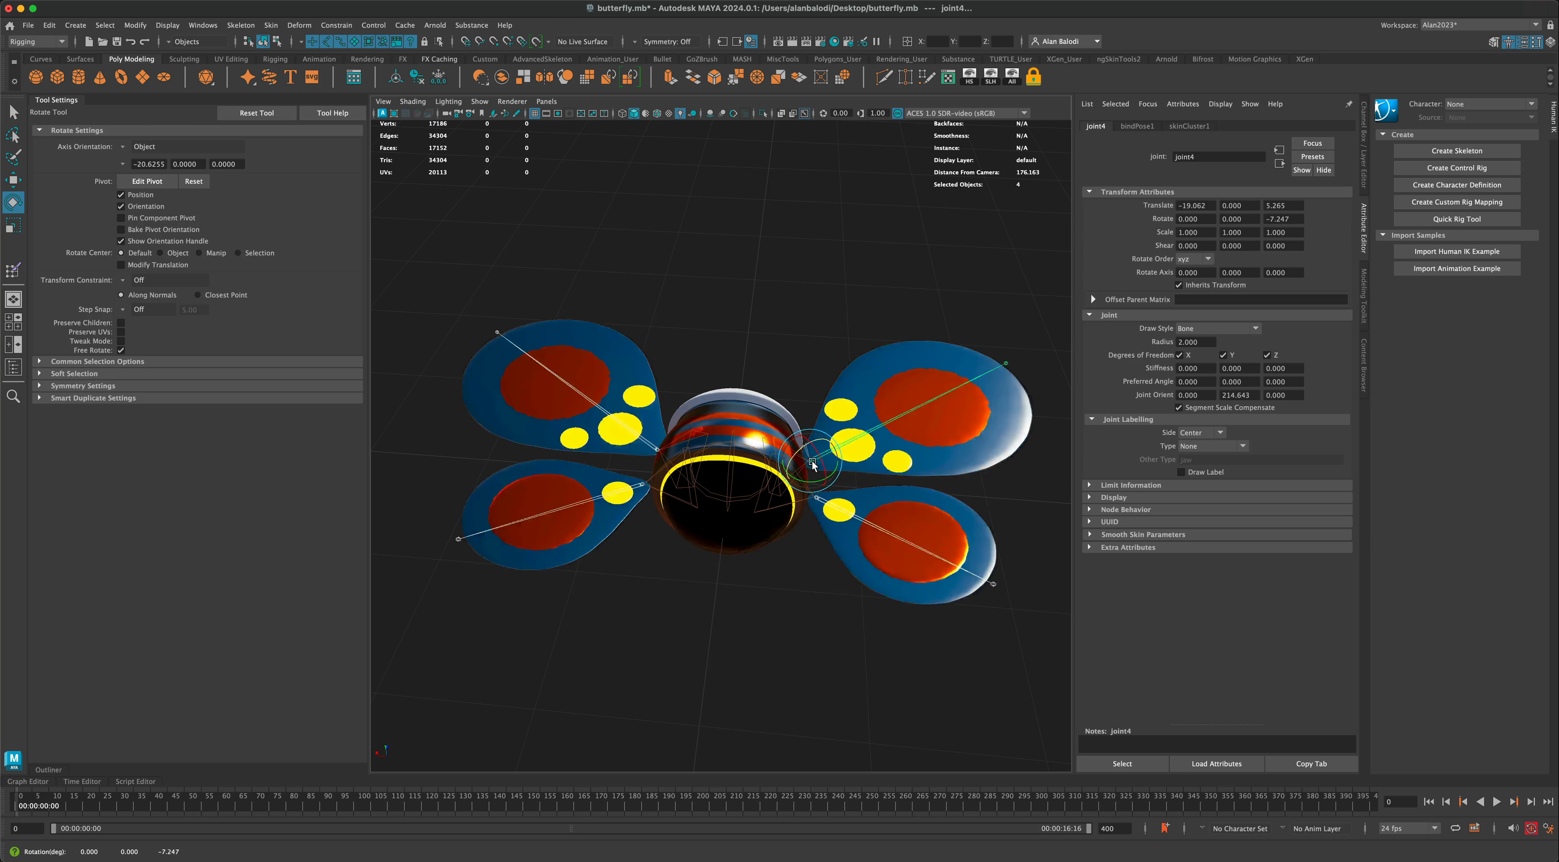
pyautogui.keyDown('alt'); pyautogui.moveTo(739, 596); pyautogui.dragTo(764, 567); pyautogui.keyUp('alt')
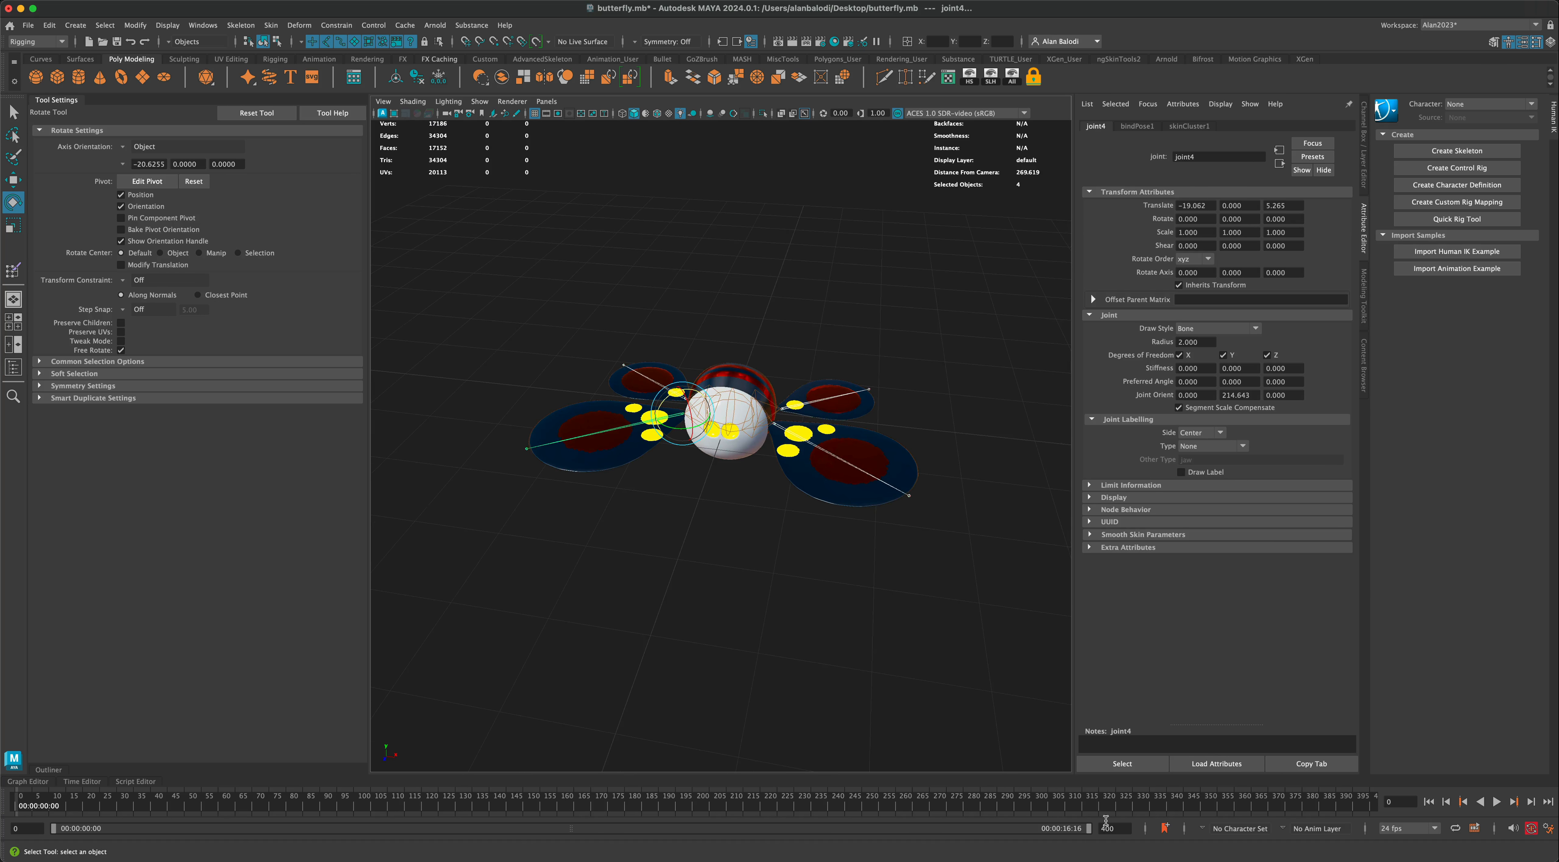
# Set the animation's end time to frame 24 and keep the playback speed at 24 fps.
pyautogui.doubleClick(1118, 827)
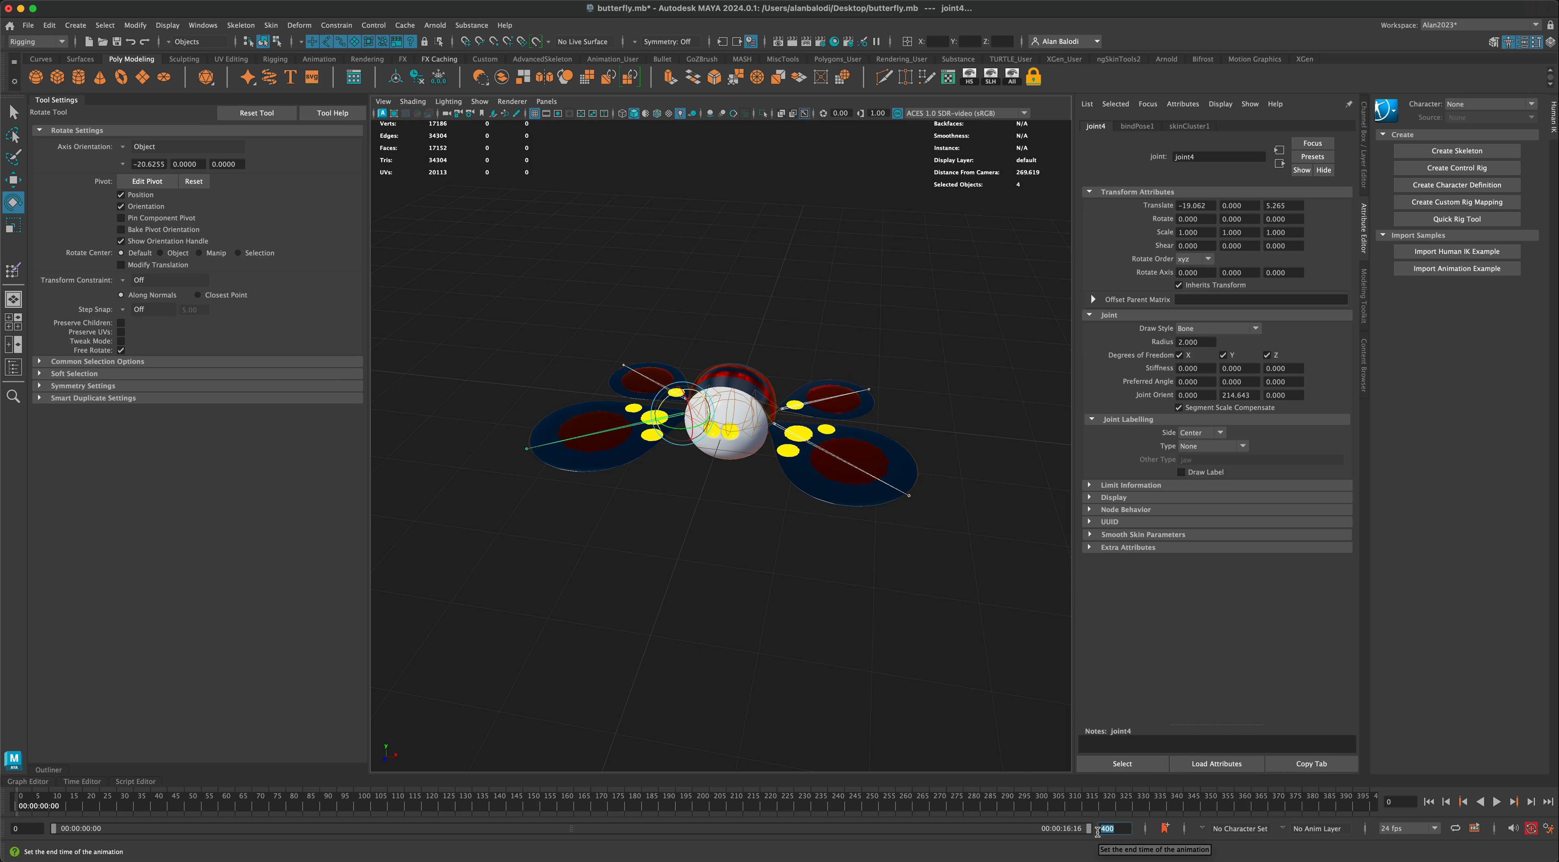
pyautogui.write('24')
pyautogui.press('Return')
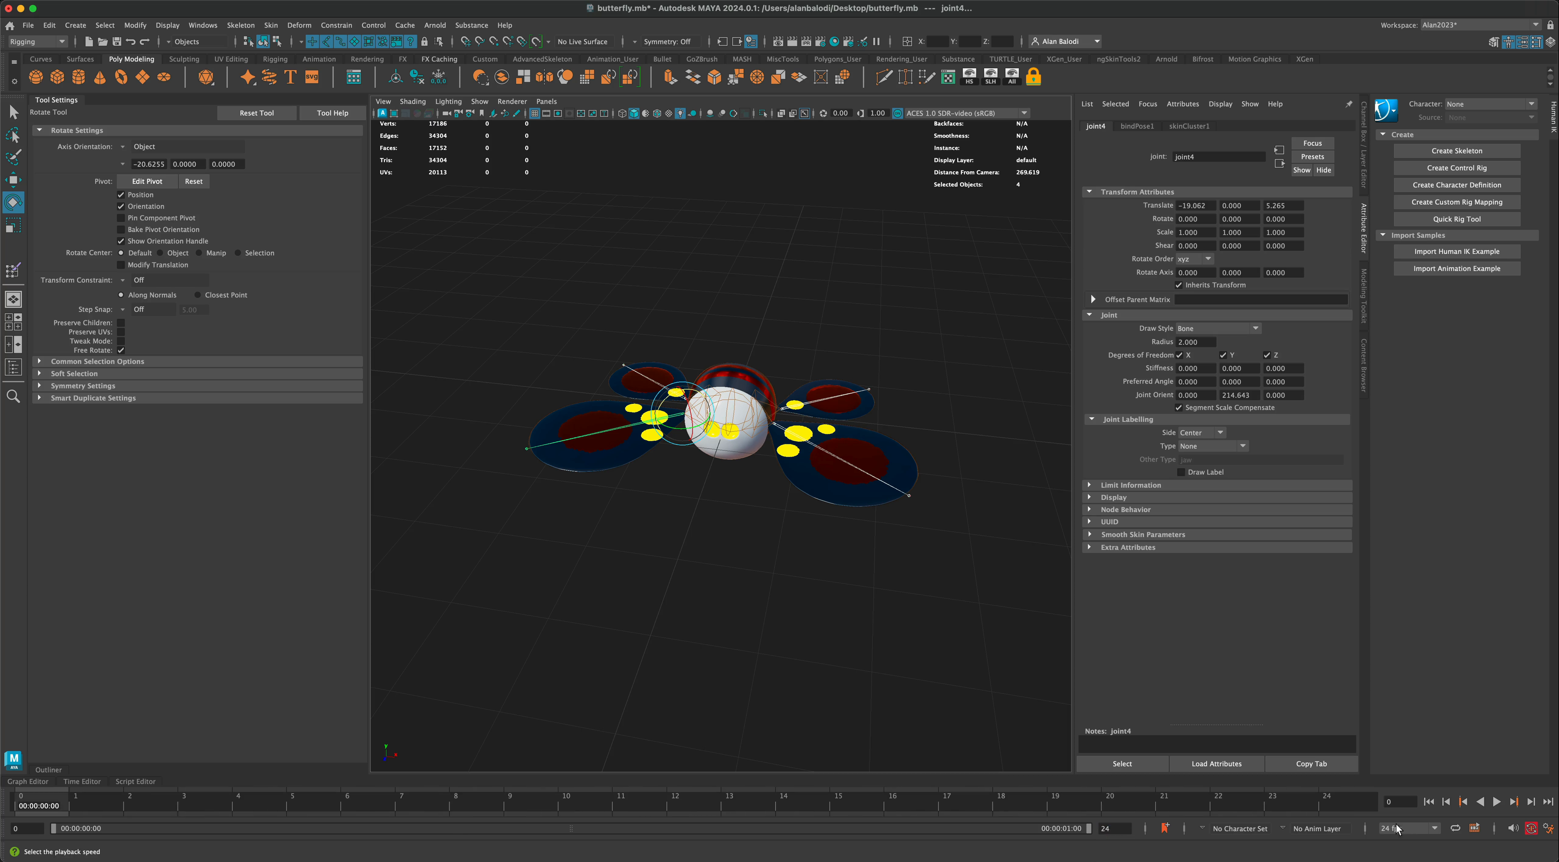
pyautogui.click(1433, 829)
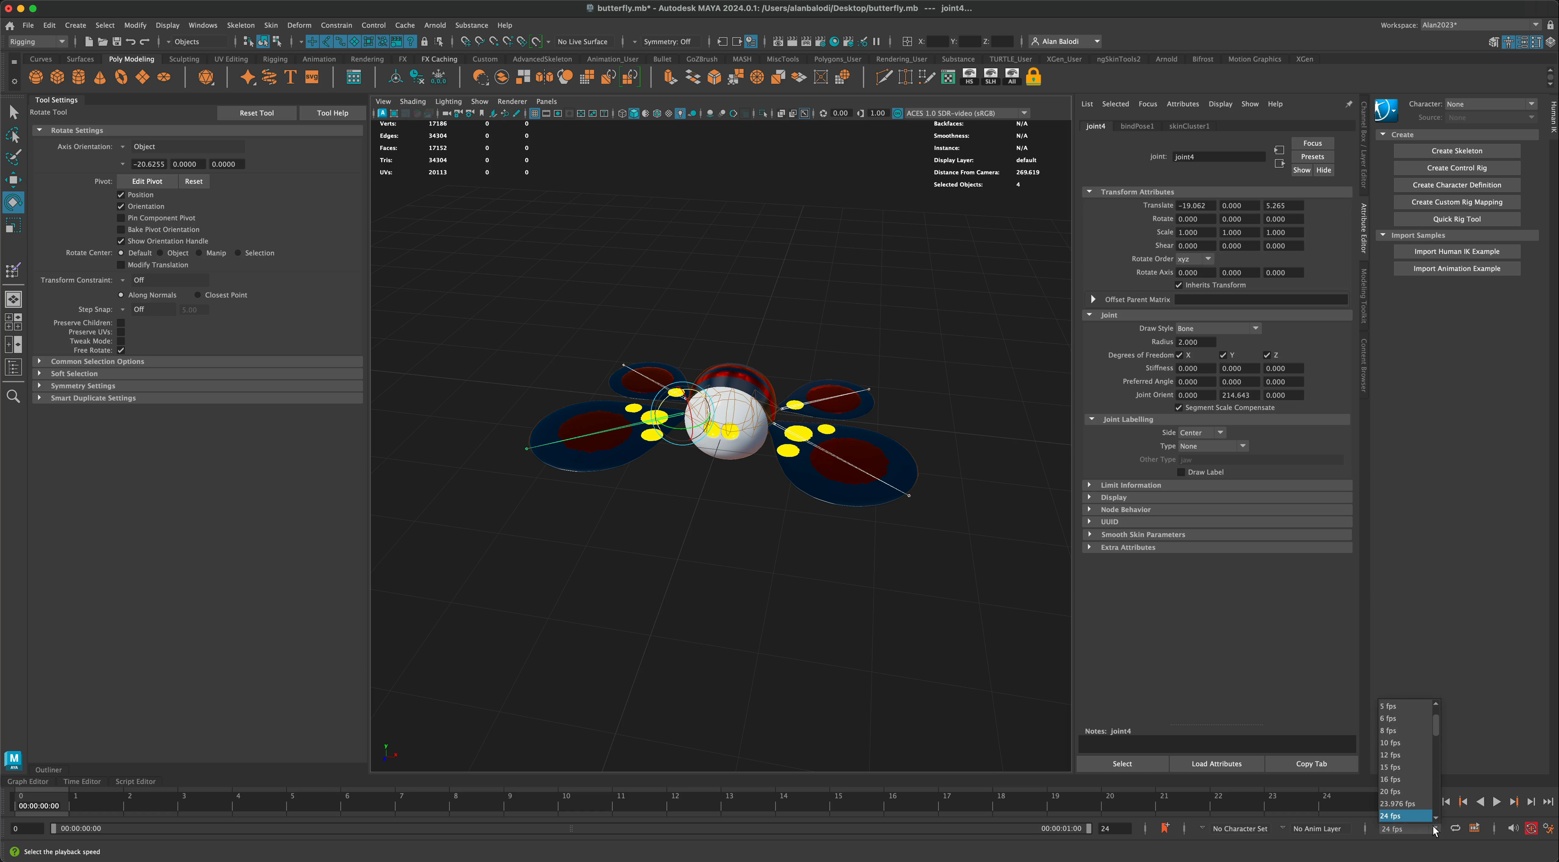
pyautogui.click(1411, 817)
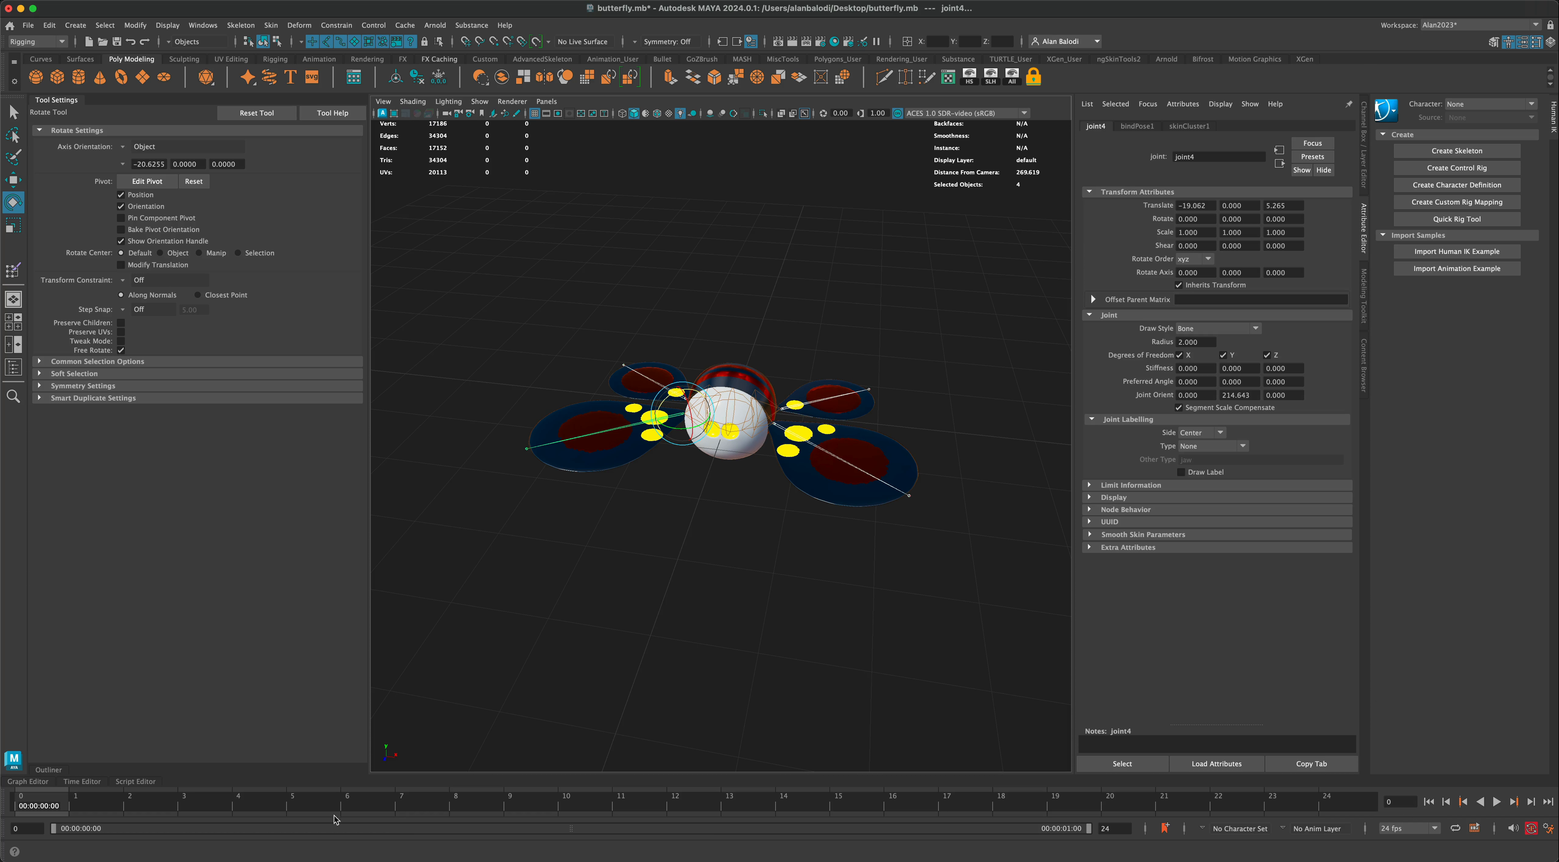
# Rotate the four wing joints down to about -37.6 degrees around Z at frame 0 and key the pose.
pyautogui.click(18, 799)
pyautogui.keyDown('alt'); pyautogui.moveTo(615, 583); pyautogui.dragTo(619, 609); pyautogui.keyUp('alt')
pyautogui.scroll(3, 630, 606)
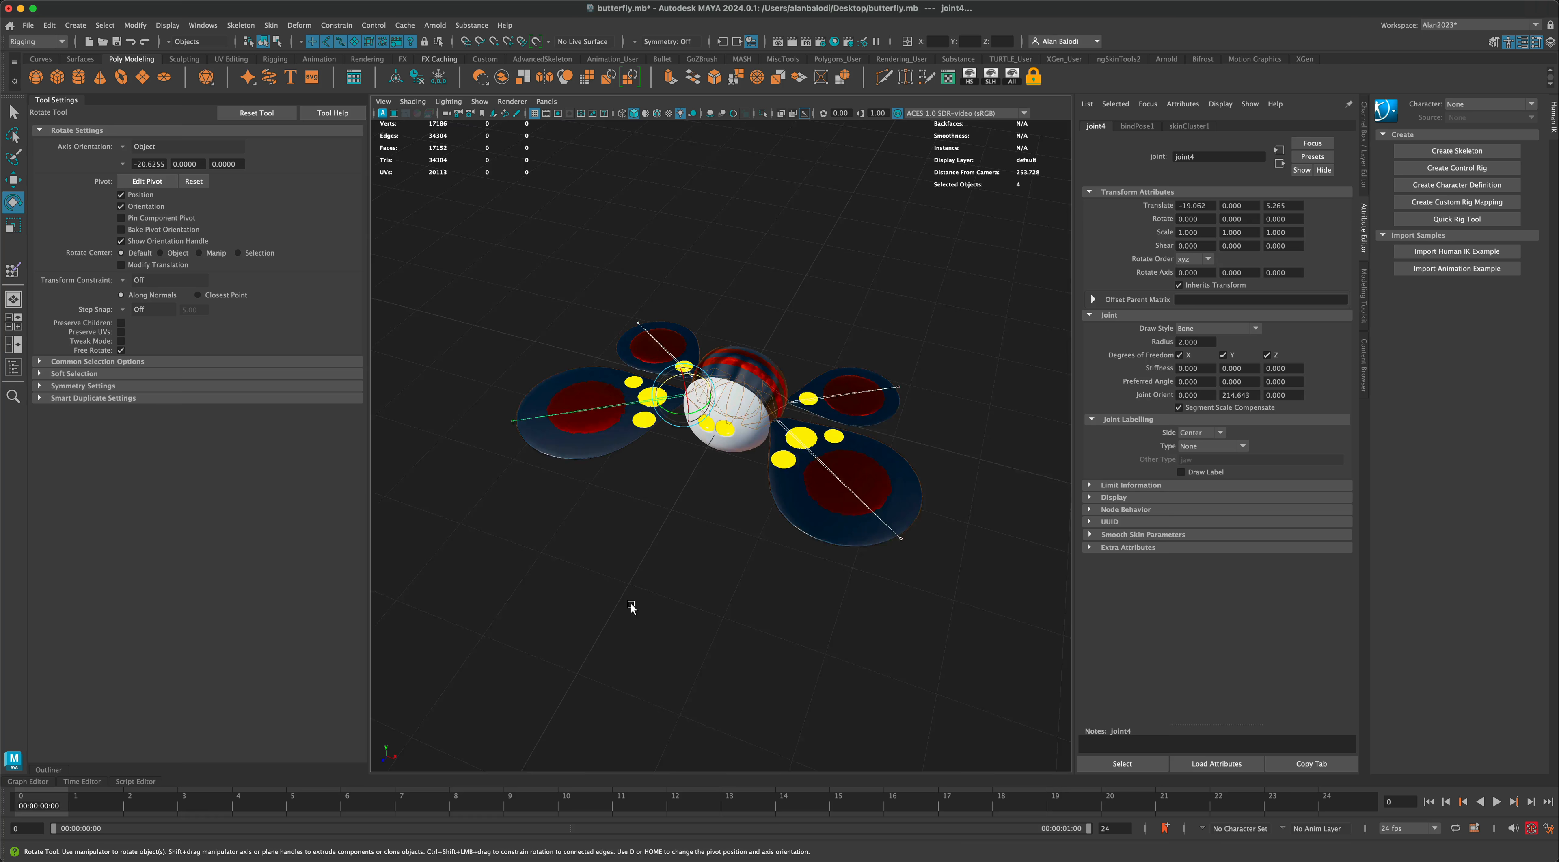
pyautogui.click(13, 114)
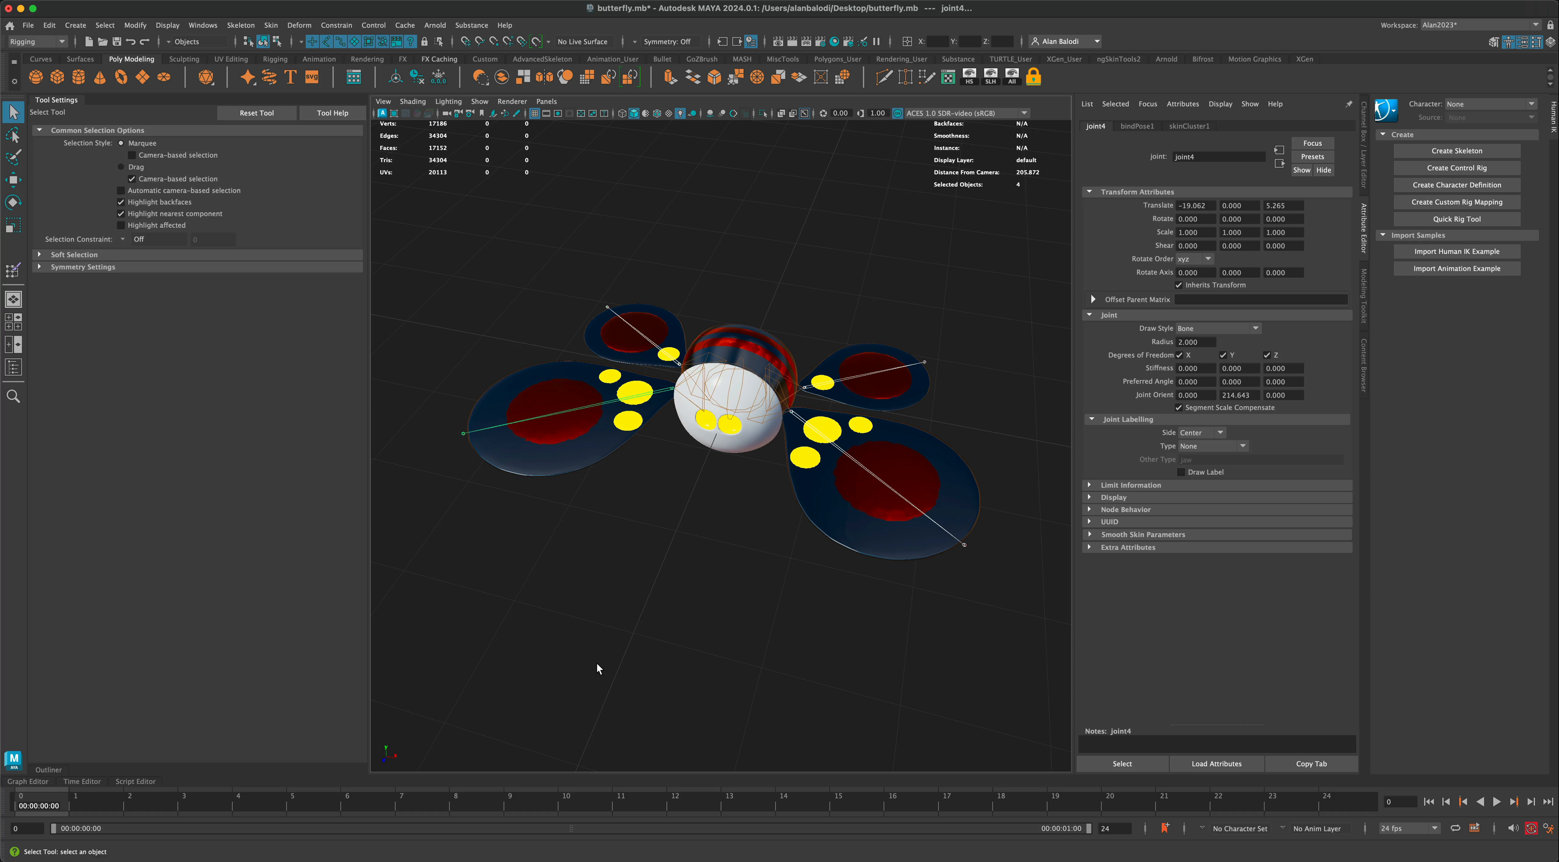
pyautogui.keyDown('alt'); pyautogui.moveTo(595, 661); pyautogui.dragTo(417, 690); pyautogui.keyUp('alt')
pyautogui.keyDown('alt'); pyautogui.moveTo(588, 539); pyautogui.dragTo(702, 440); pyautogui.keyUp('alt')
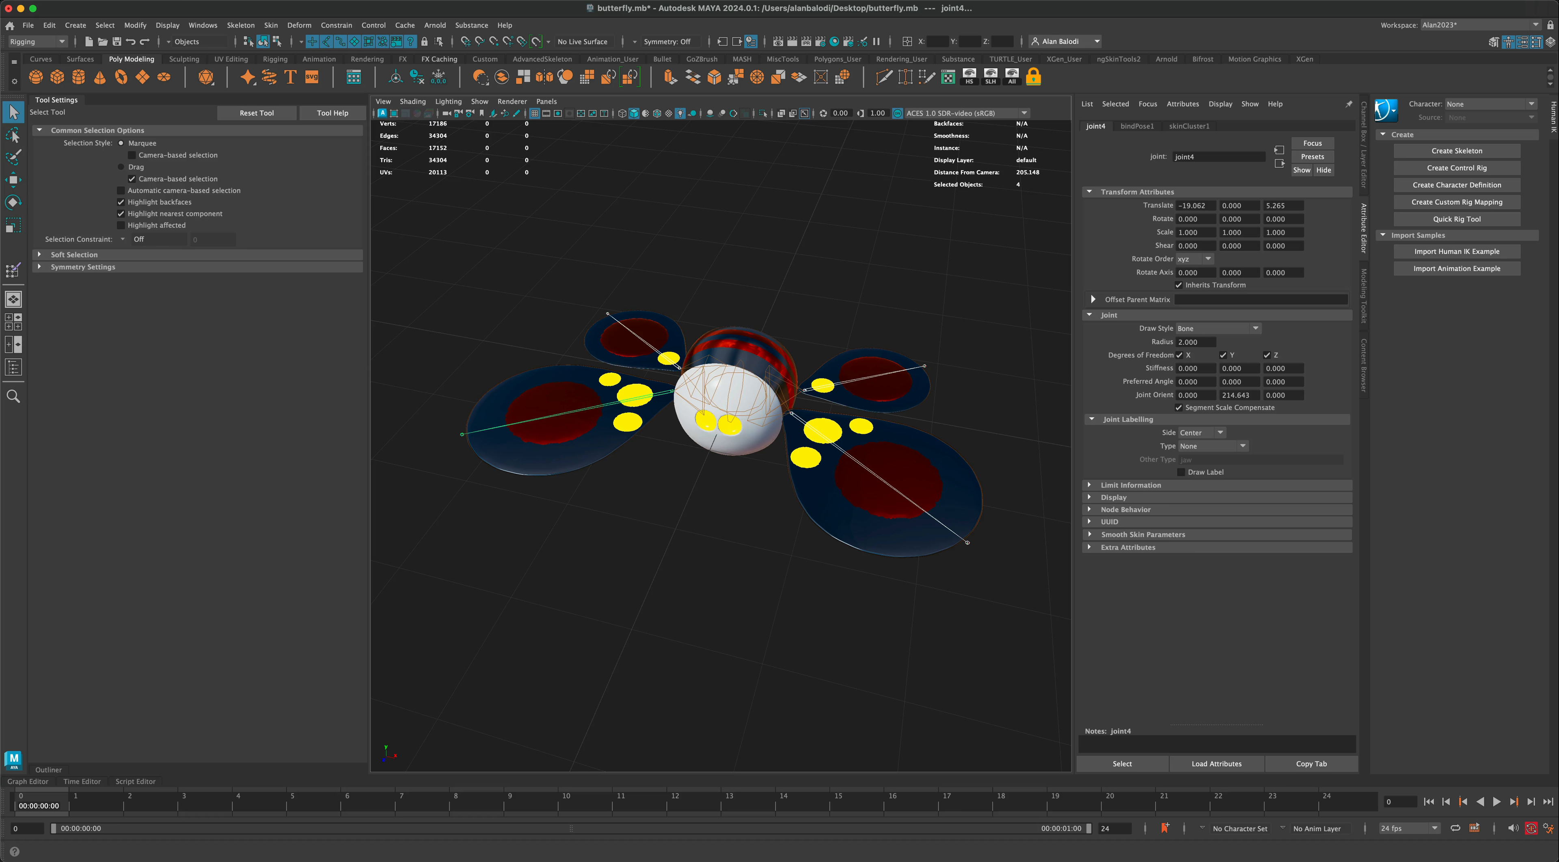
pyautogui.click(14, 202)
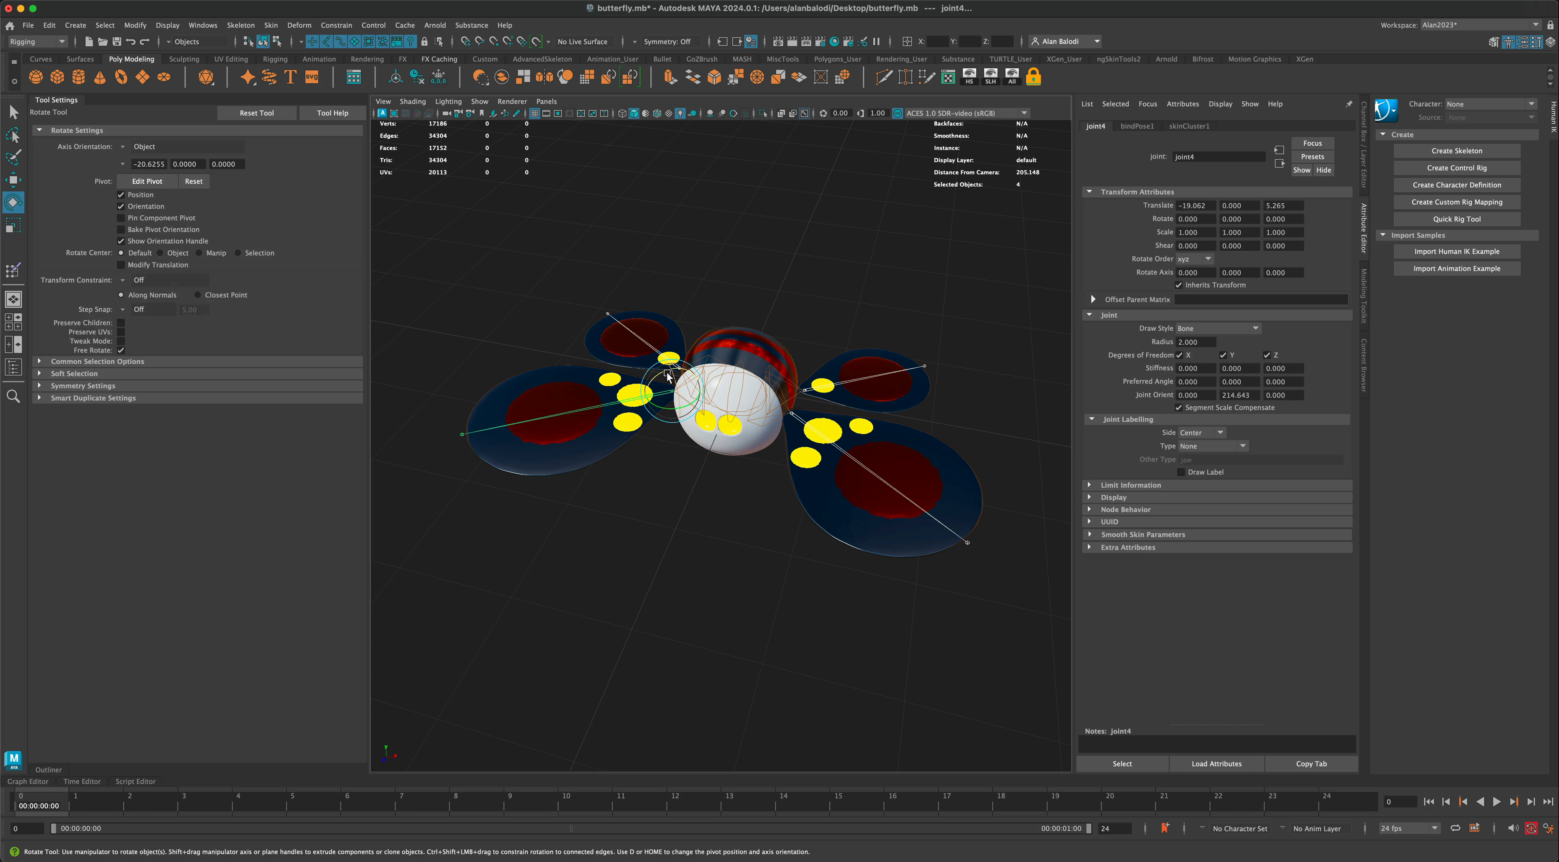
pyautogui.moveTo(668, 375); pyautogui.dragTo(648, 382)
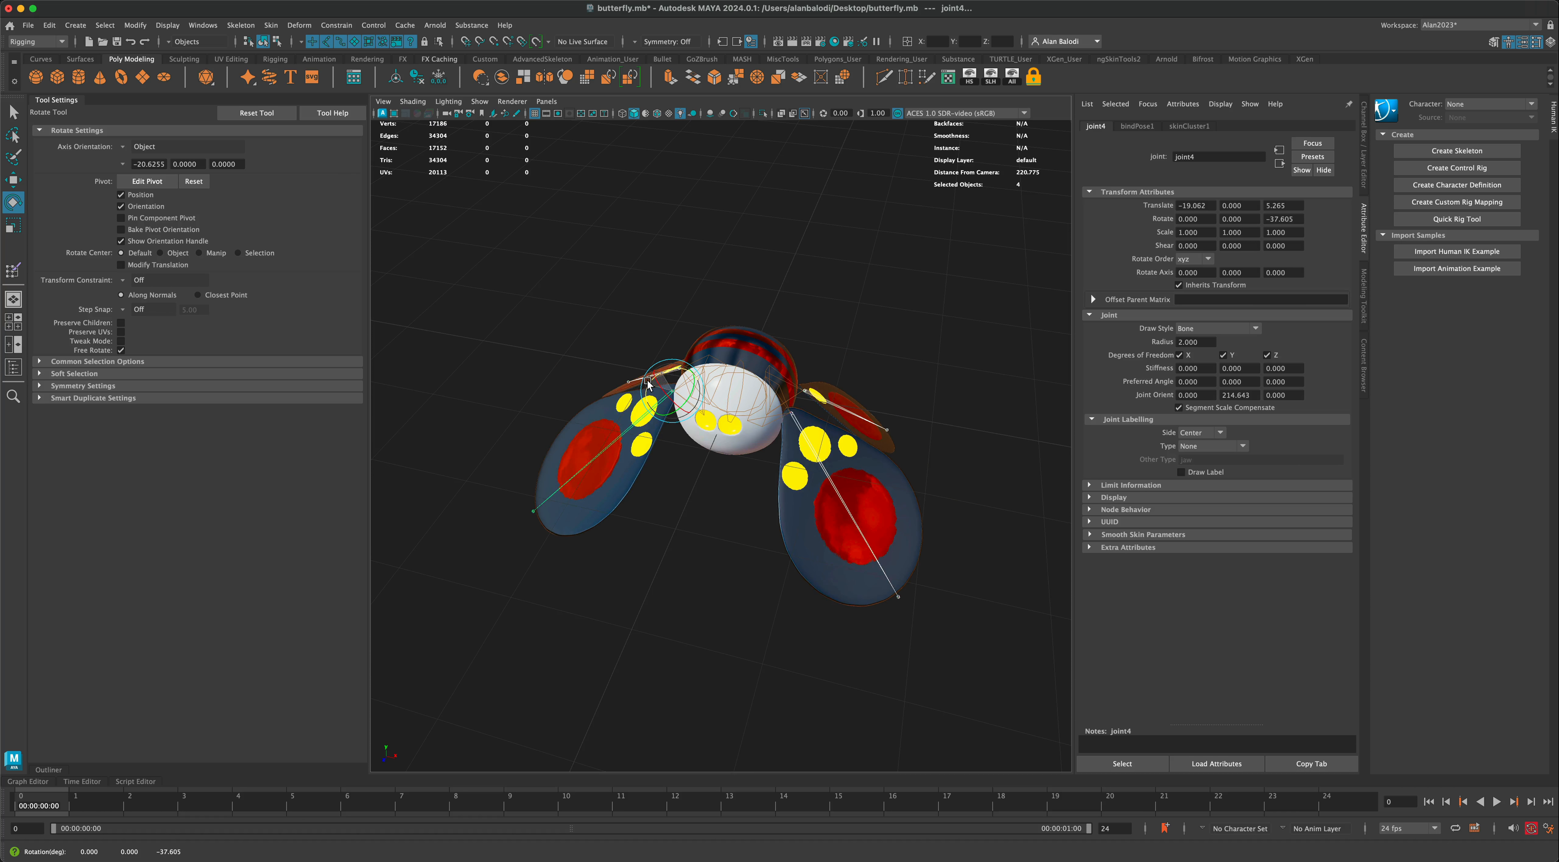
pyautogui.press('s')
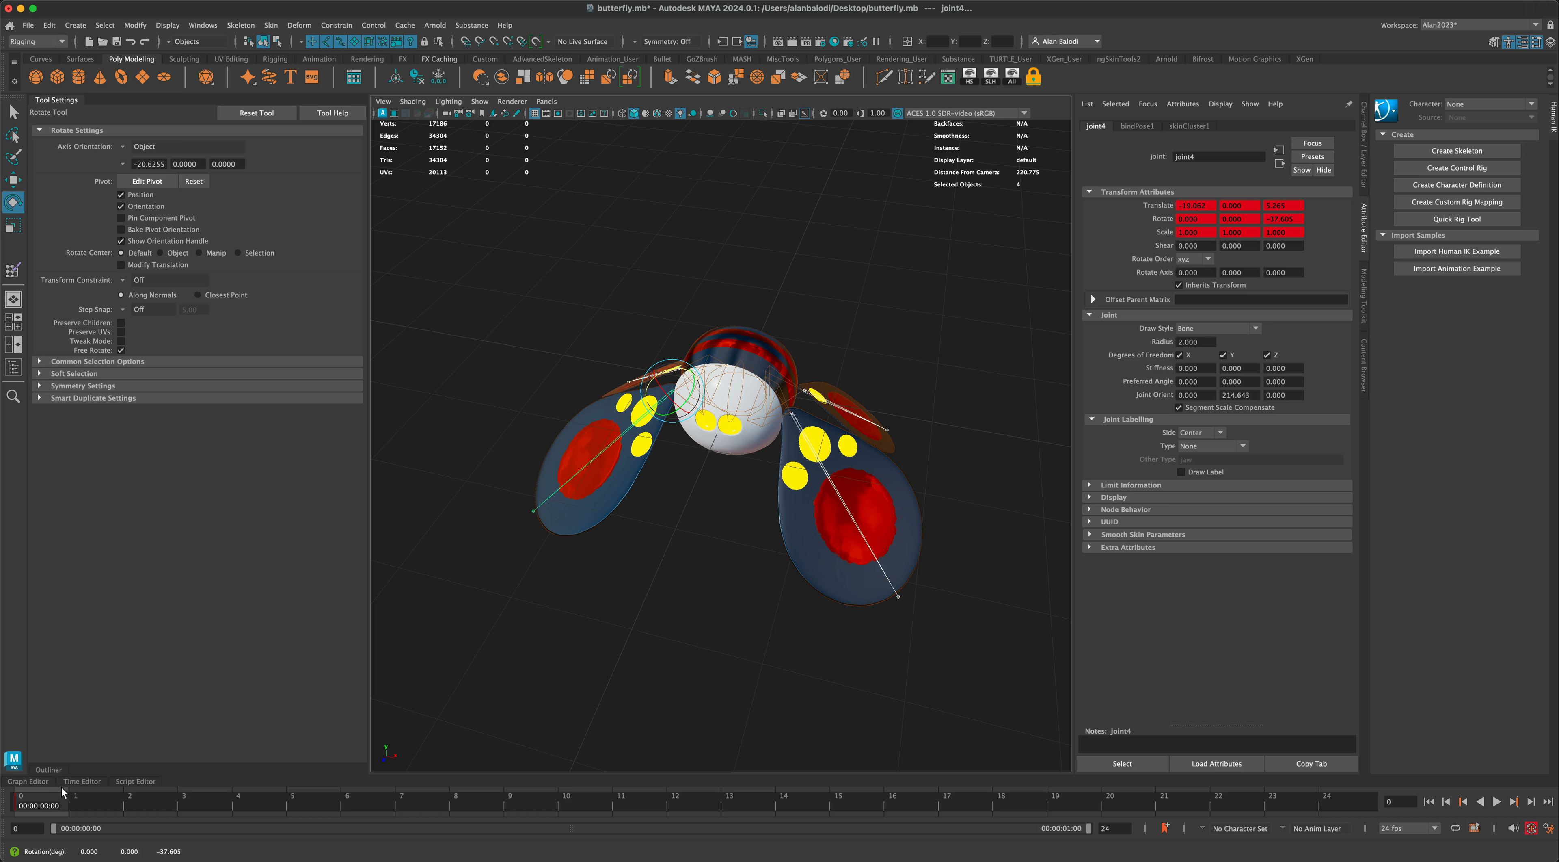
# Key the same lowered wing pose at frame 24, and key the wings raised to about 64.8 degrees around Z at frame 12.
pyautogui.moveTo(47, 800); pyautogui.dragTo(690, 804)
pyautogui.press('s')
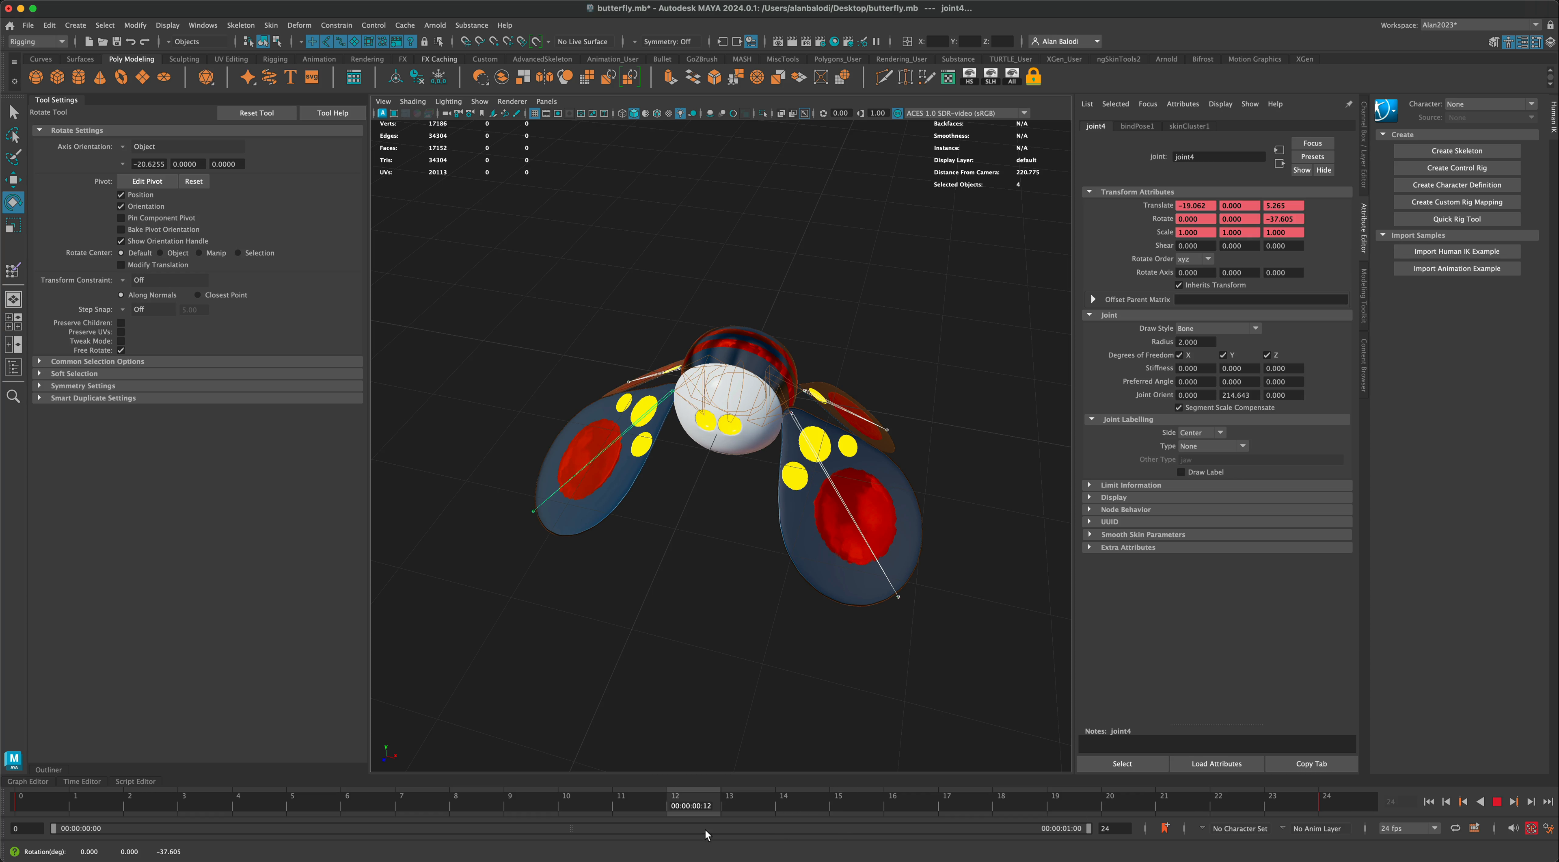
pyautogui.press('s')
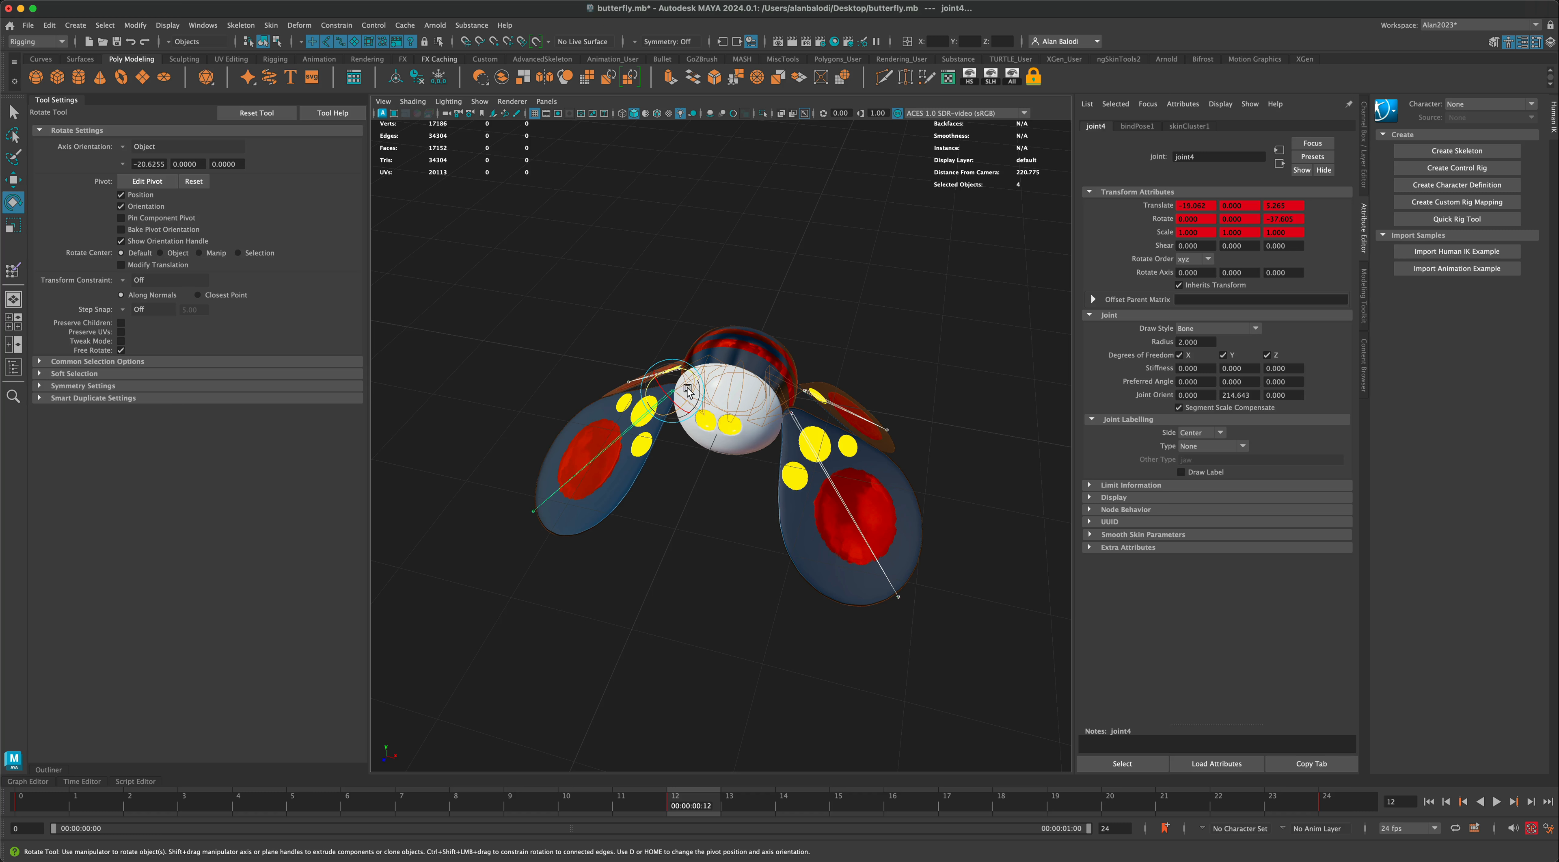
pyautogui.moveTo(650, 386); pyautogui.dragTo(698, 358)
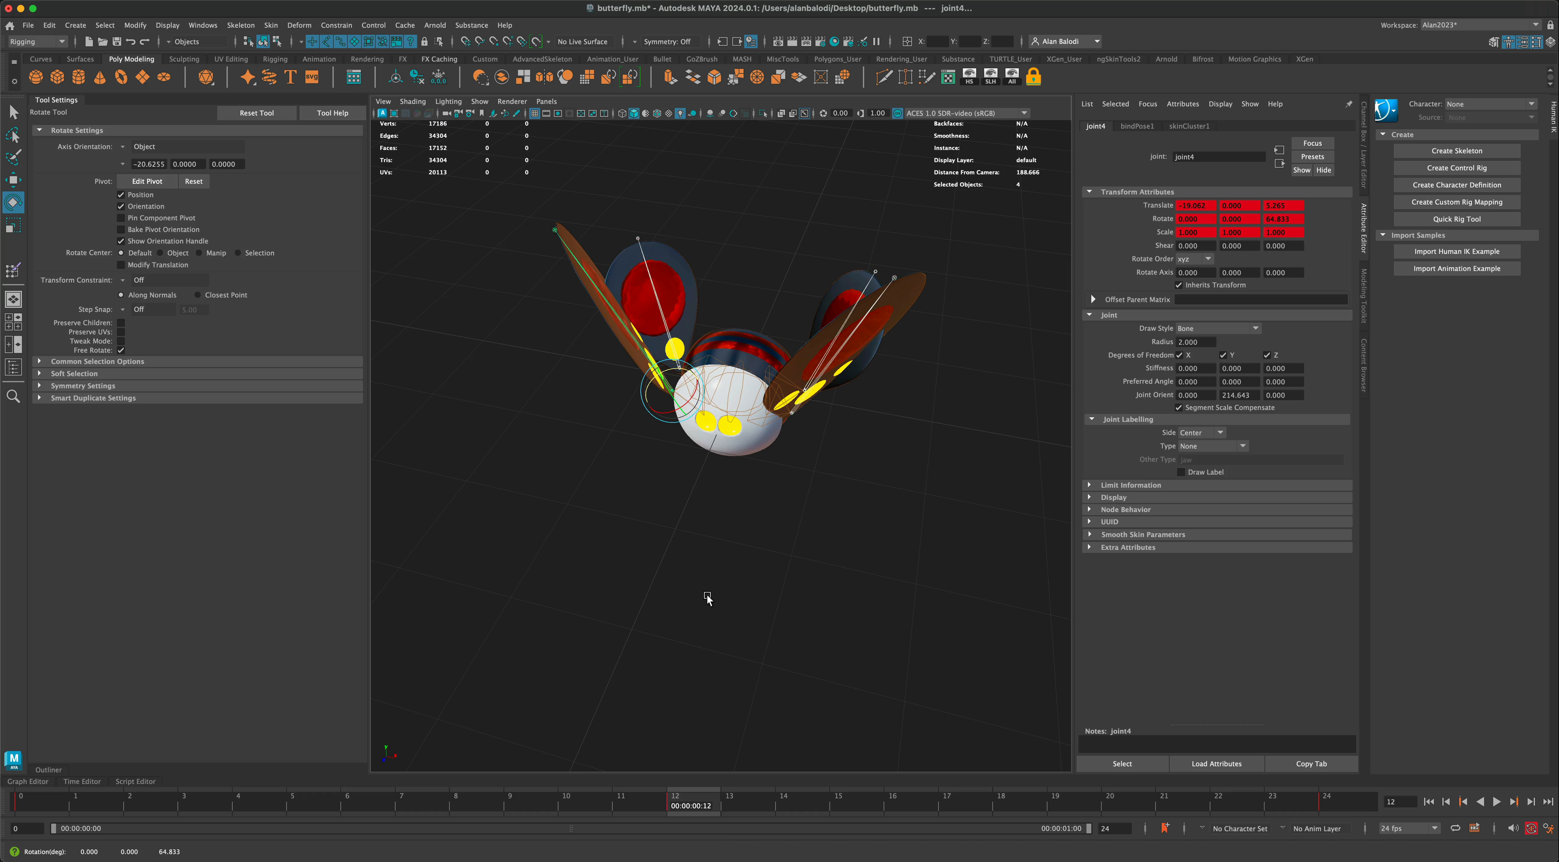
# Play the wing flap and examine the wing joints' full animation curves in the Graph Editor.
pyautogui.click(1497, 802)
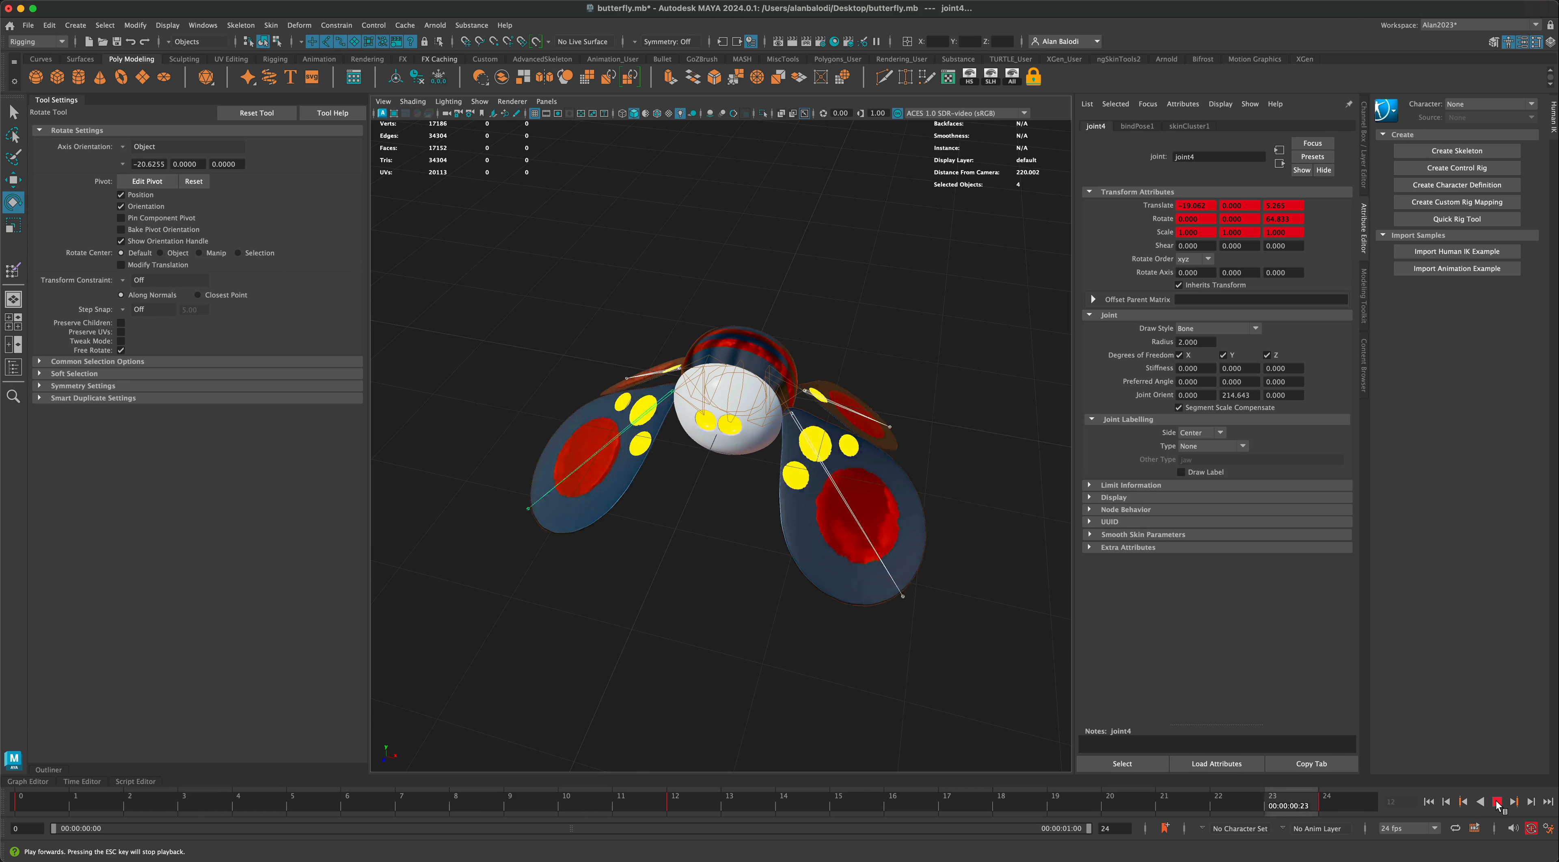
pyautogui.click(1497, 802)
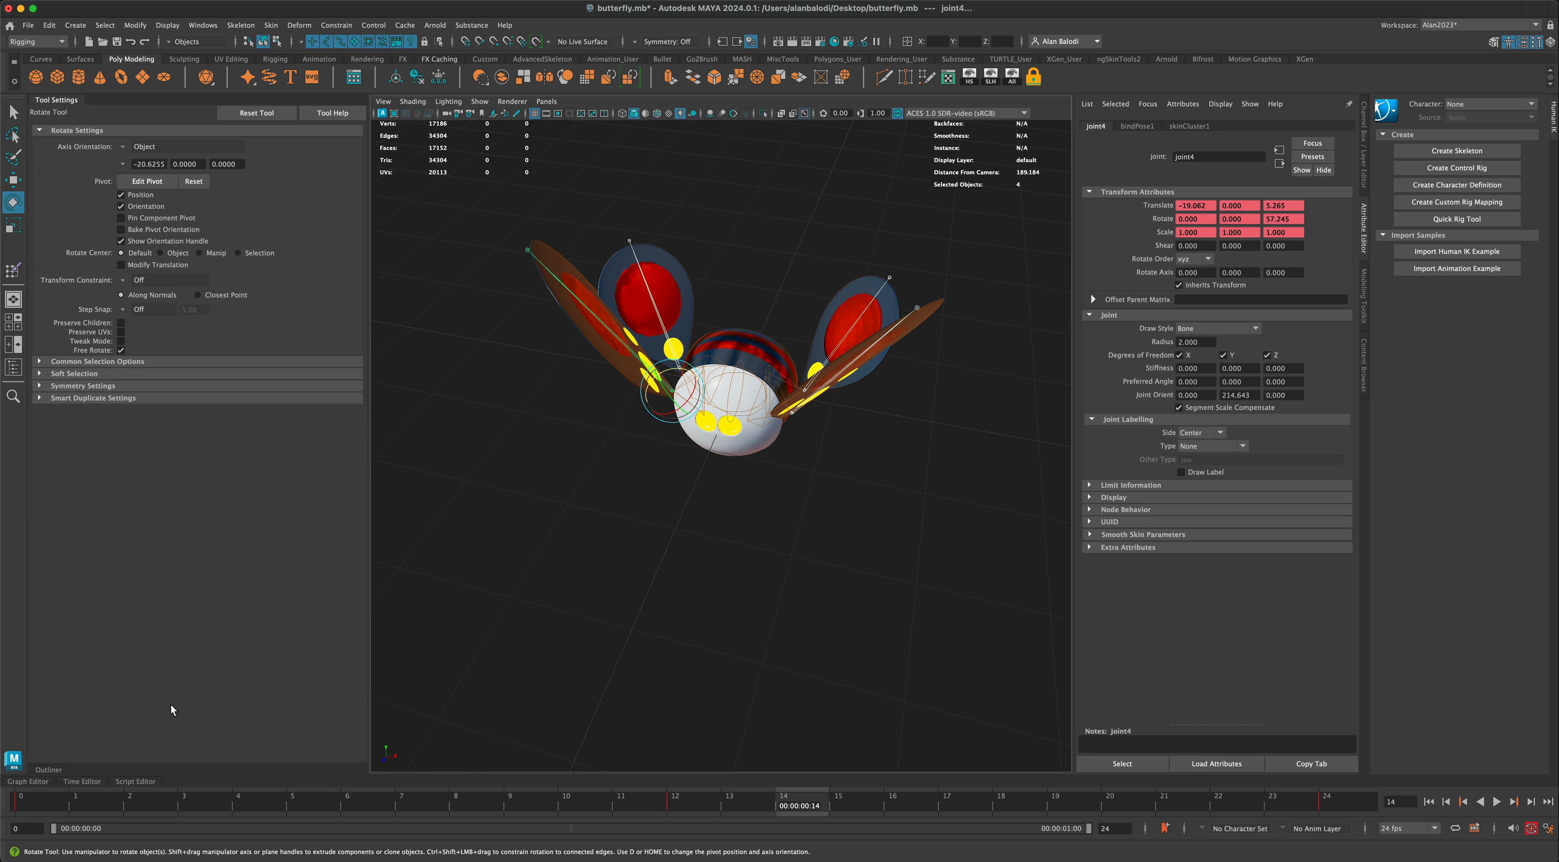
pyautogui.click(41, 783)
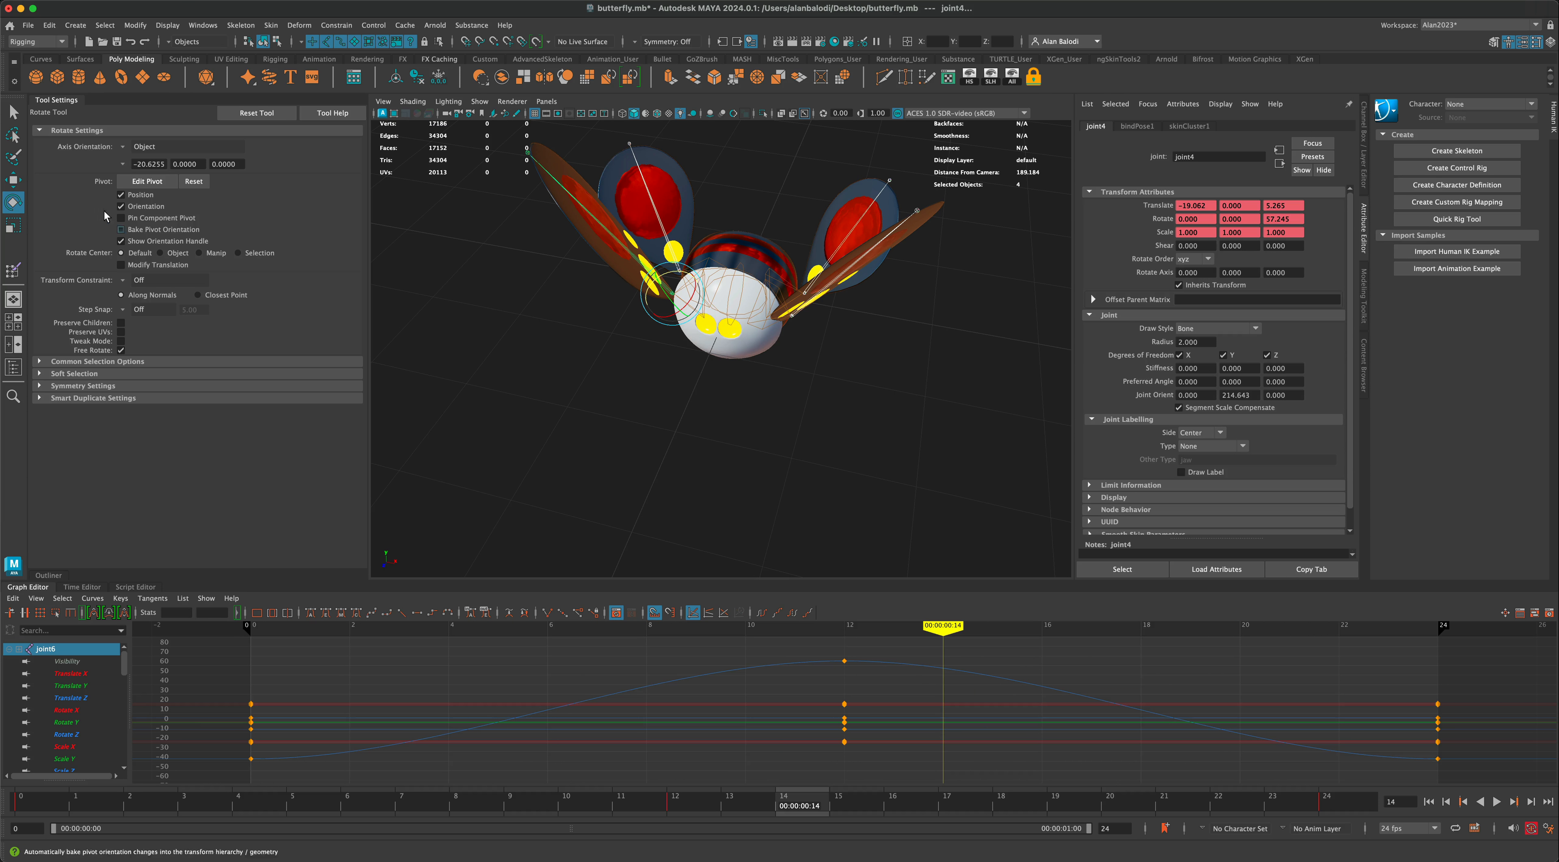
pyautogui.click(15, 120)
pyautogui.press('a')
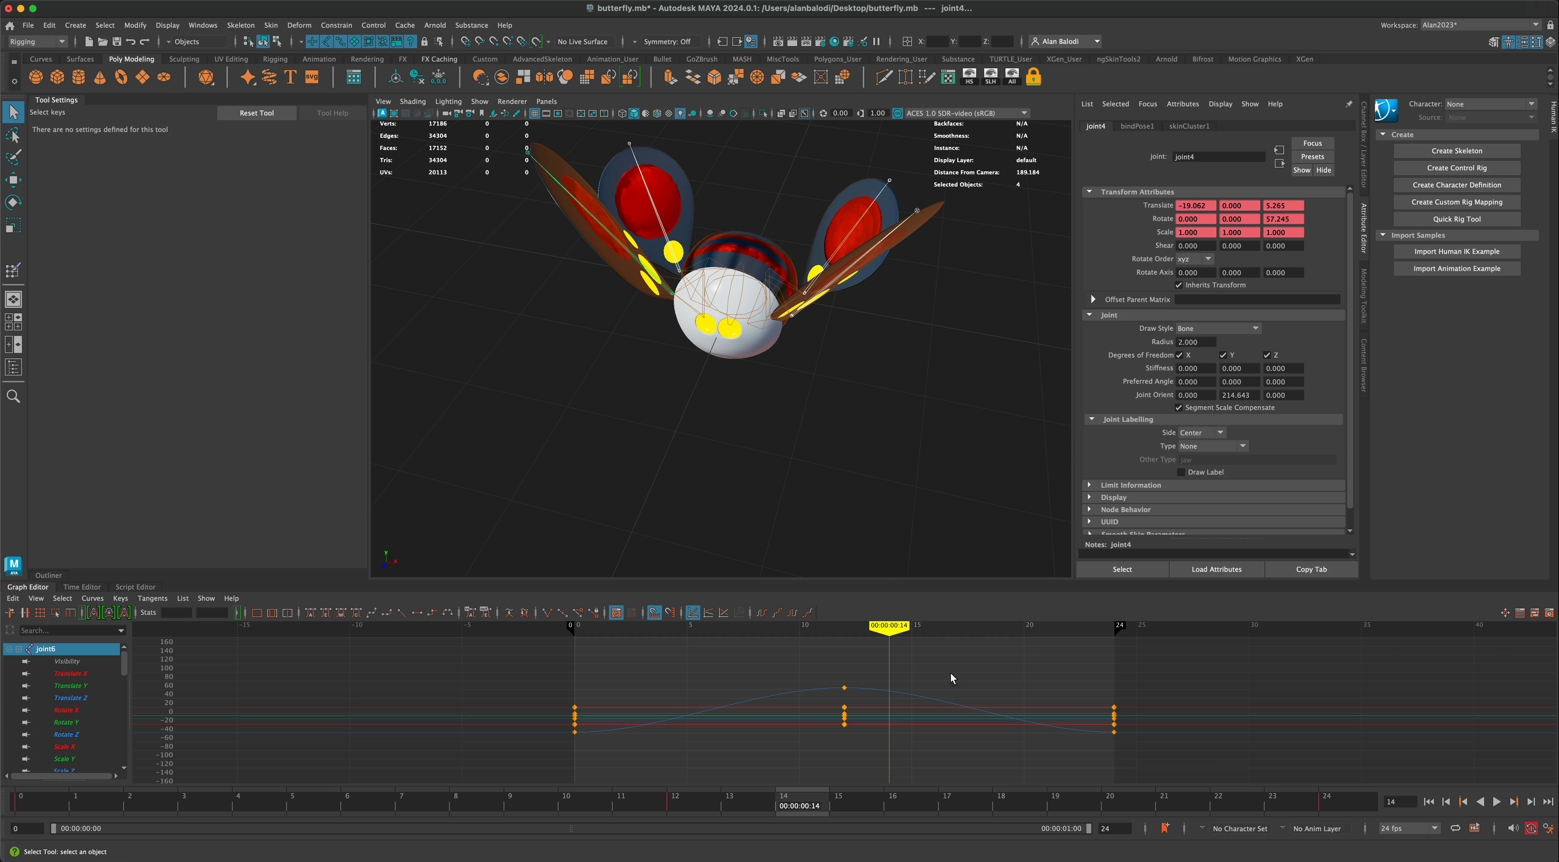
pyautogui.click(1497, 800)
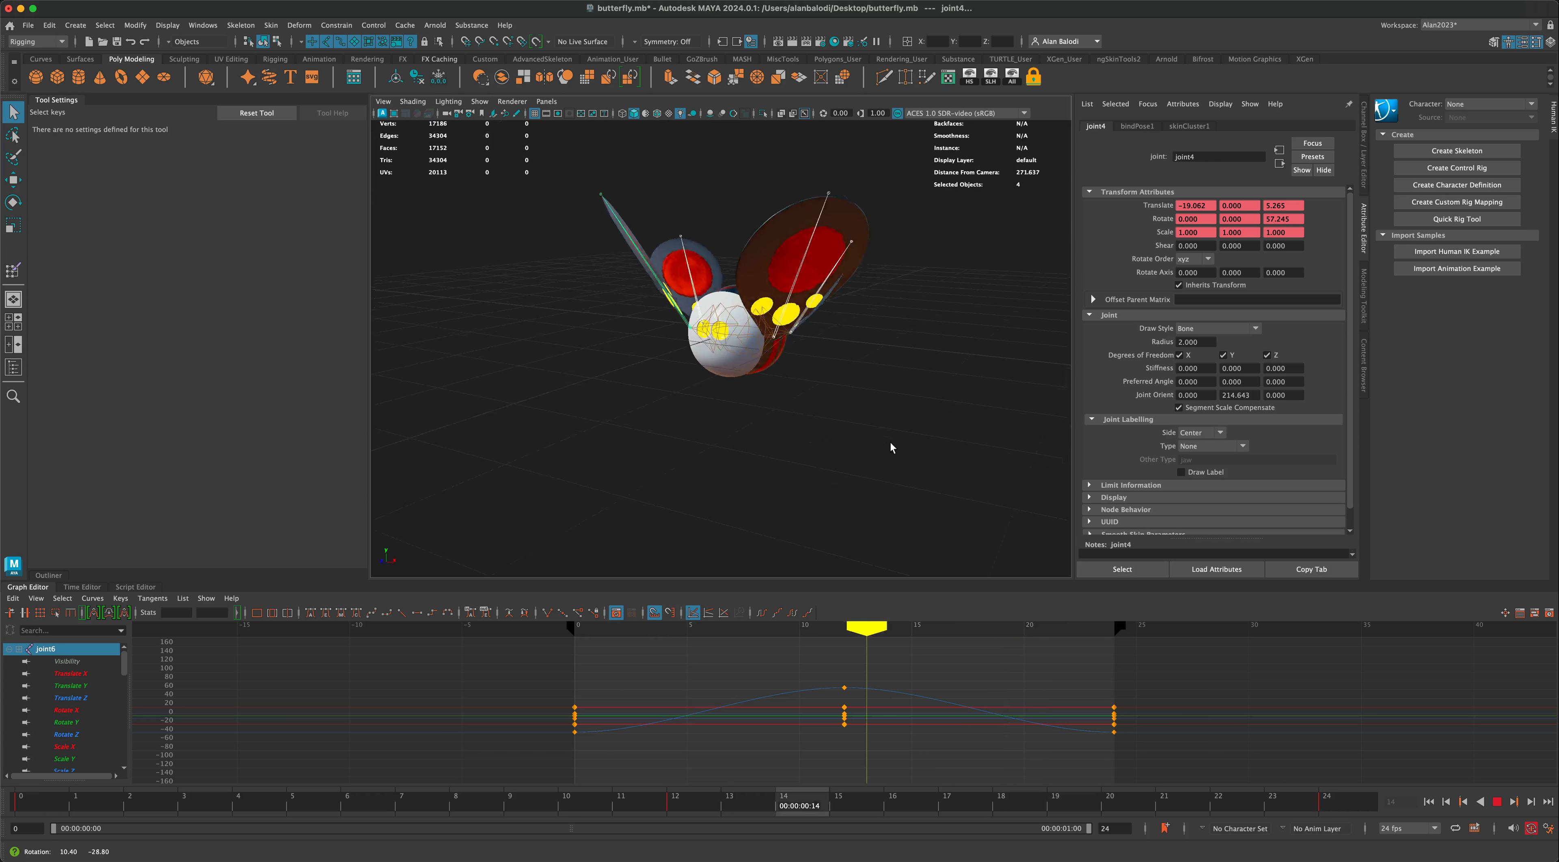
pyautogui.click(1497, 801)
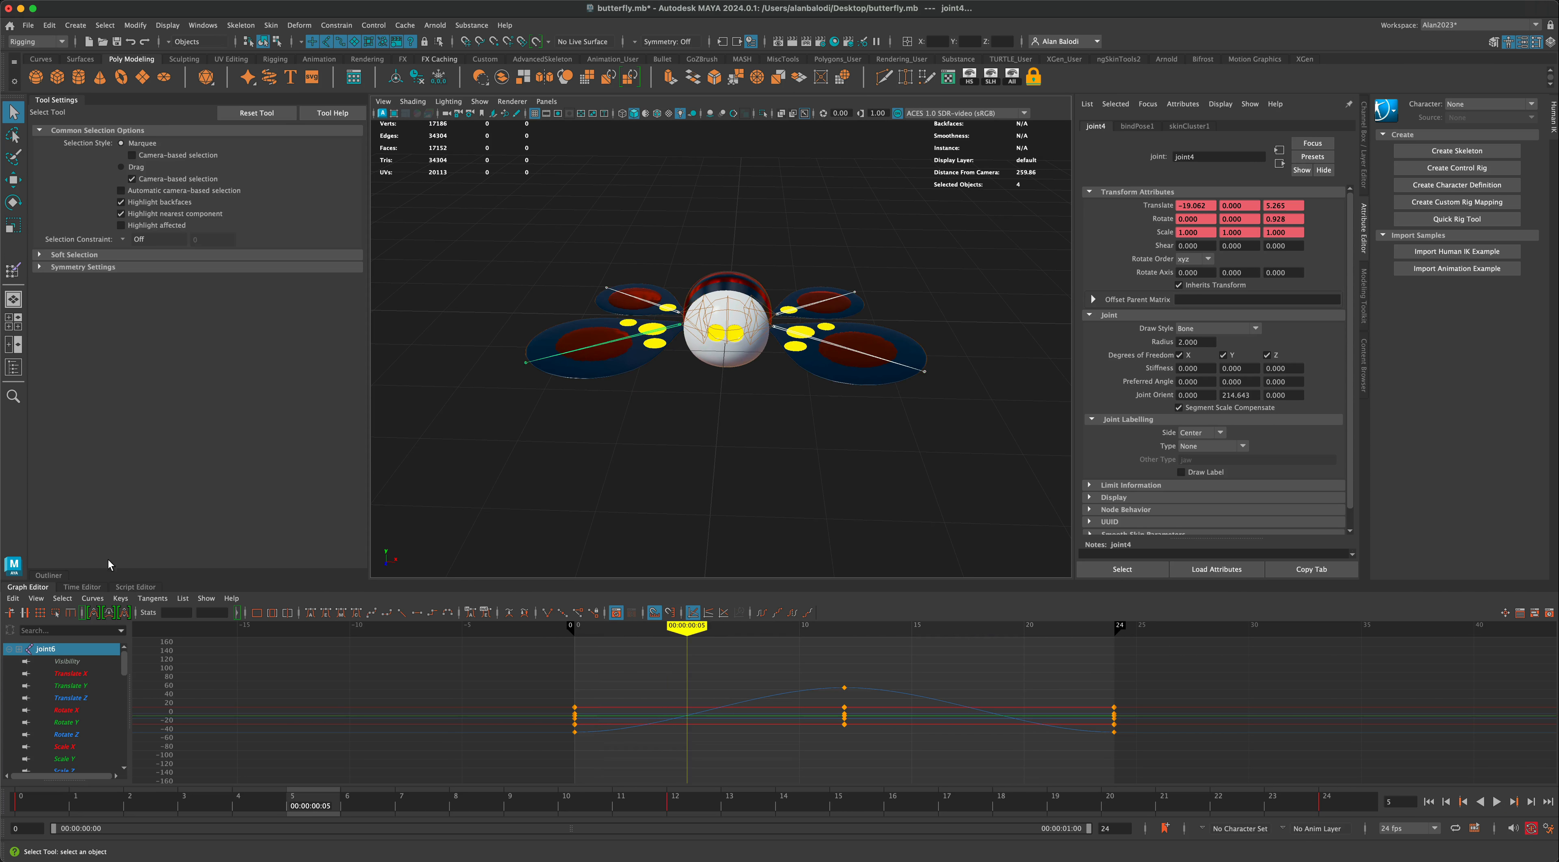
pyautogui.click(38, 588)
# Select the butterfly's central body joint, joint1, and activate the Move tool.
pyautogui.scroll(-3, 675, 499)
pyautogui.keyDown('alt'); pyautogui.moveTo(675, 499); pyautogui.dragTo(613, 552); pyautogui.keyUp('alt')
pyautogui.scroll(3, 677, 537)
pyautogui.click(735, 426)
pyautogui.scroll(-3, 649, 540)
pyautogui.click(13, 183)
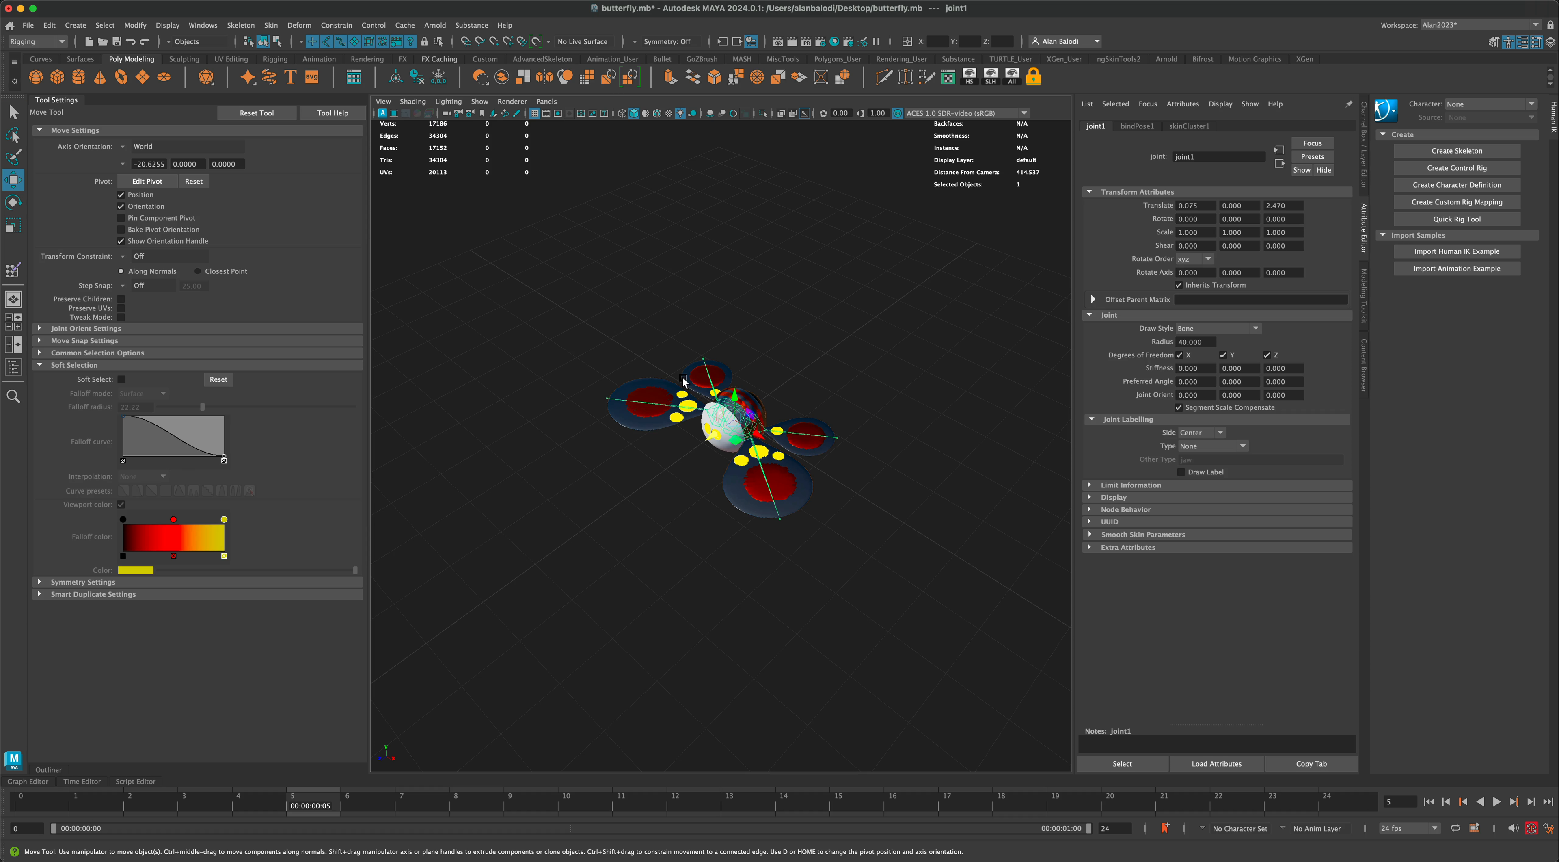
# Try moving the body joint forward to about 124.8 on Z, play the flap there, and move it back near the origin.
pyautogui.moveTo(709, 440); pyautogui.dragTo(901, 612)
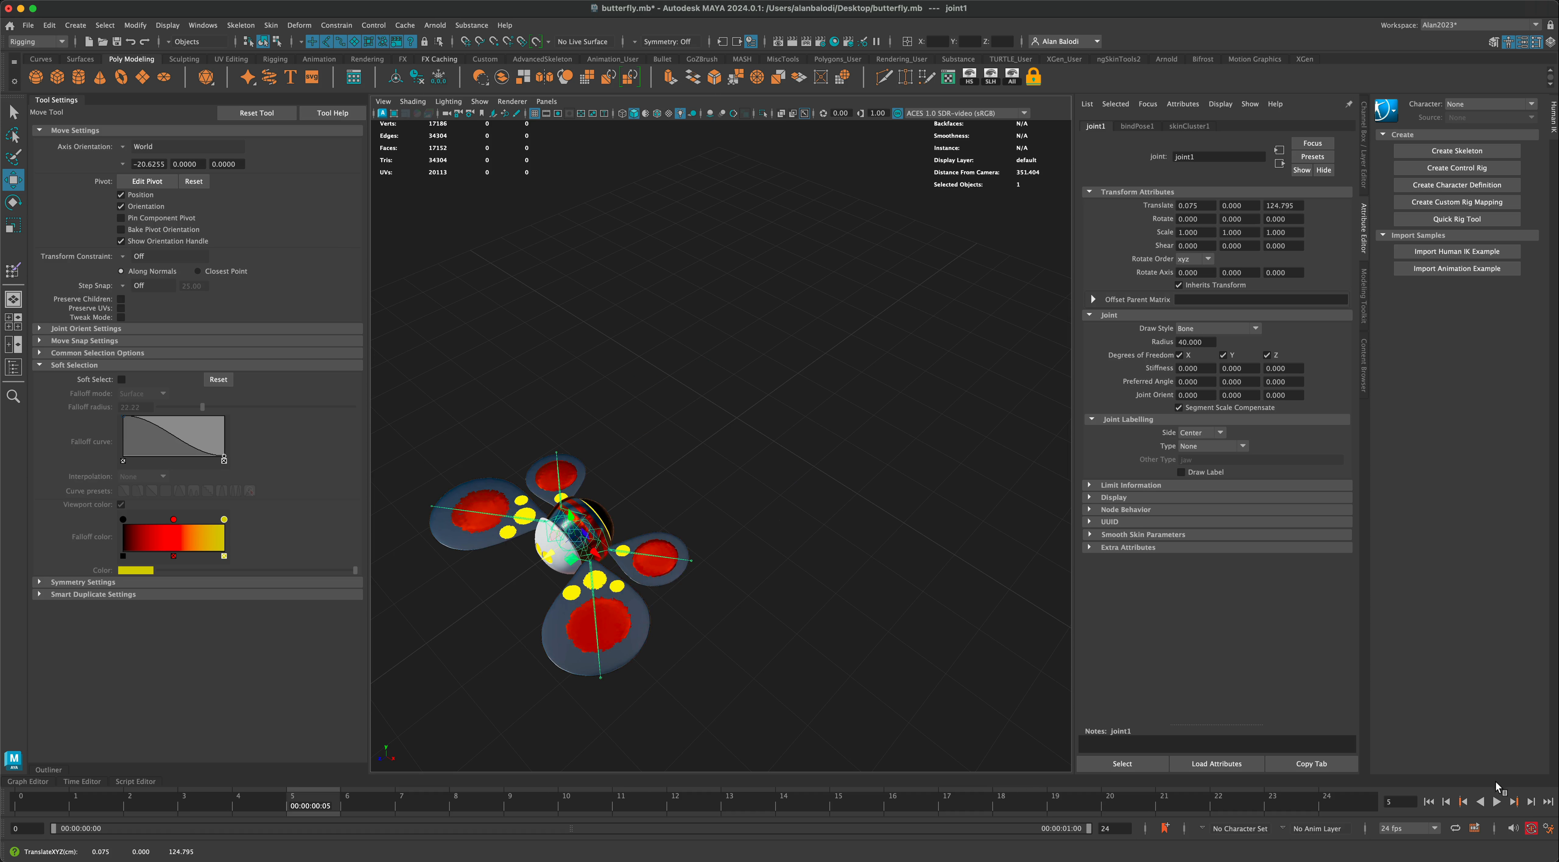
pyautogui.click(1496, 801)
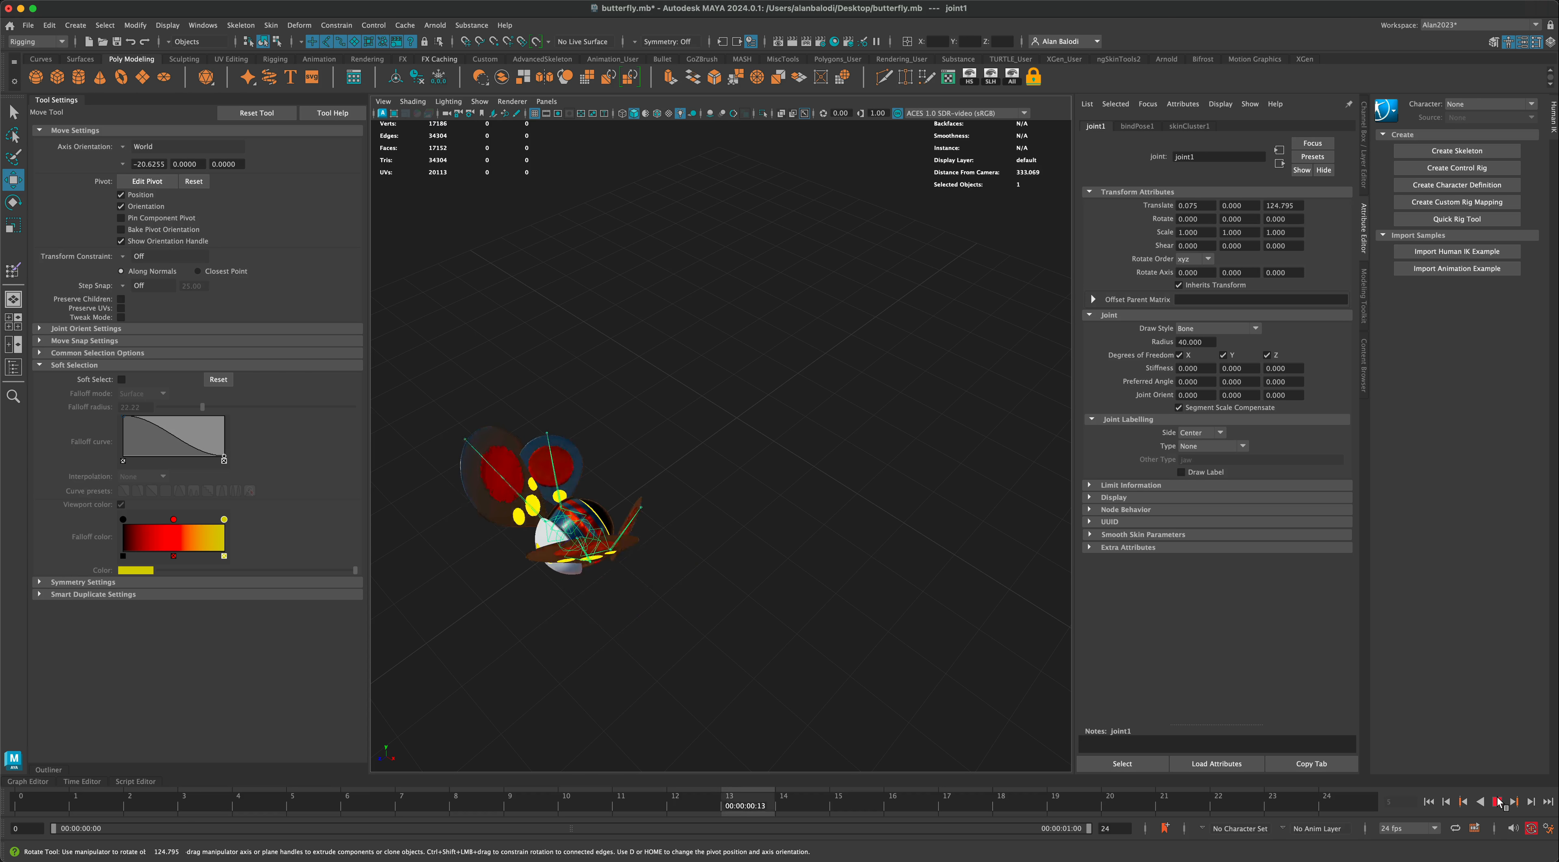
pyautogui.click(1497, 800)
pyautogui.moveTo(544, 554); pyautogui.dragTo(698, 442)
pyautogui.keyDown('alt'); pyautogui.moveTo(787, 678); pyautogui.dragTo(837, 617); pyautogui.keyUp('alt')
pyautogui.scroll(5, 849, 622)
pyautogui.scroll(2, 794, 612)
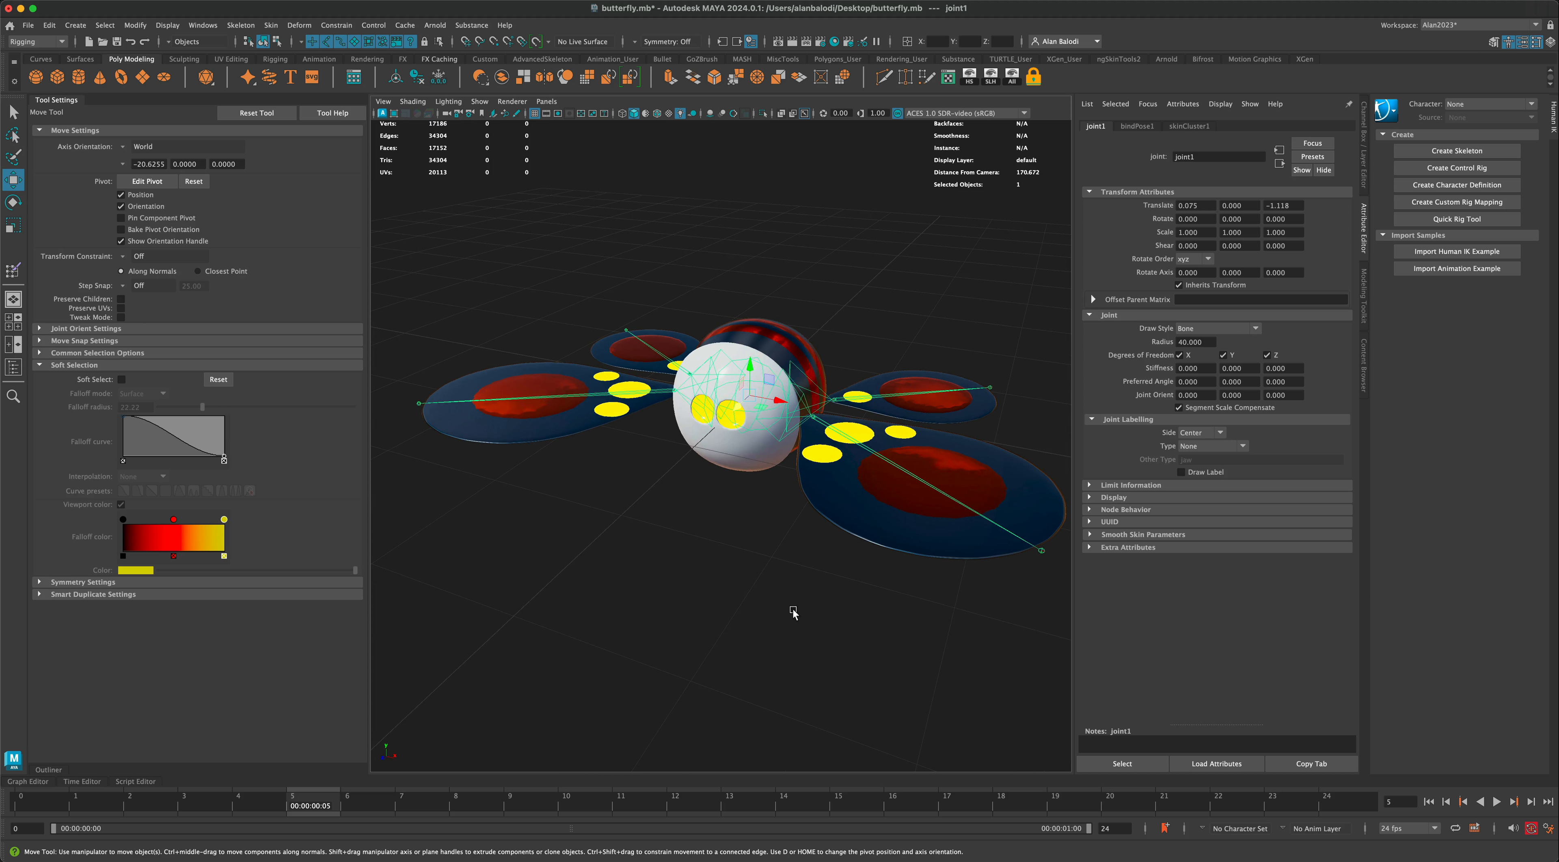
# Key the body joint at frames 0 and 24, and key it lowered to about -10.6 on Y at frame 12.
pyautogui.moveTo(281, 810); pyautogui.dragTo(17, 812)
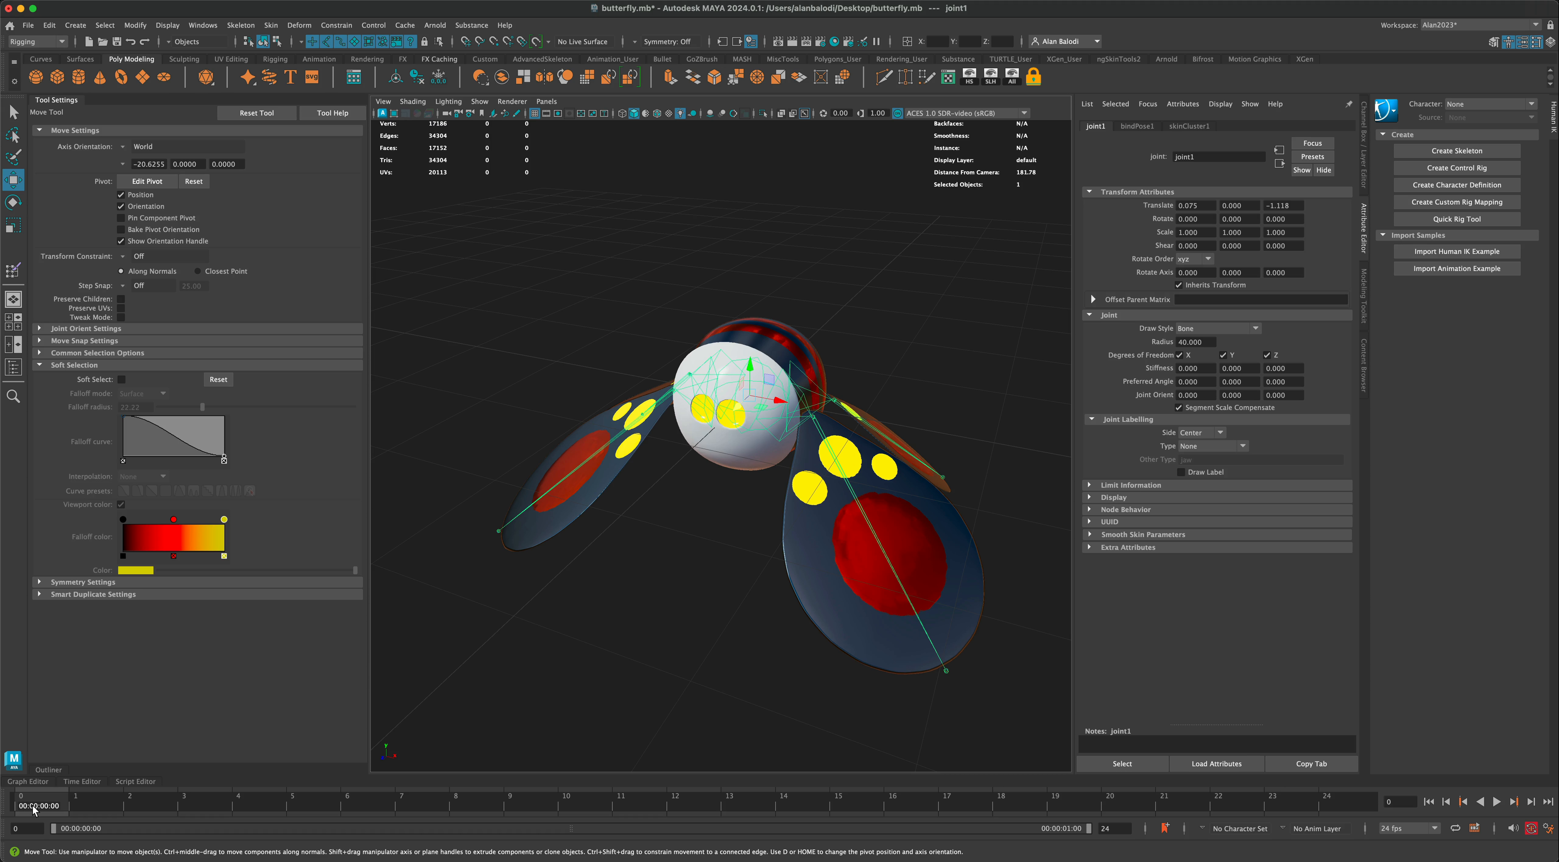
pyautogui.press('s')
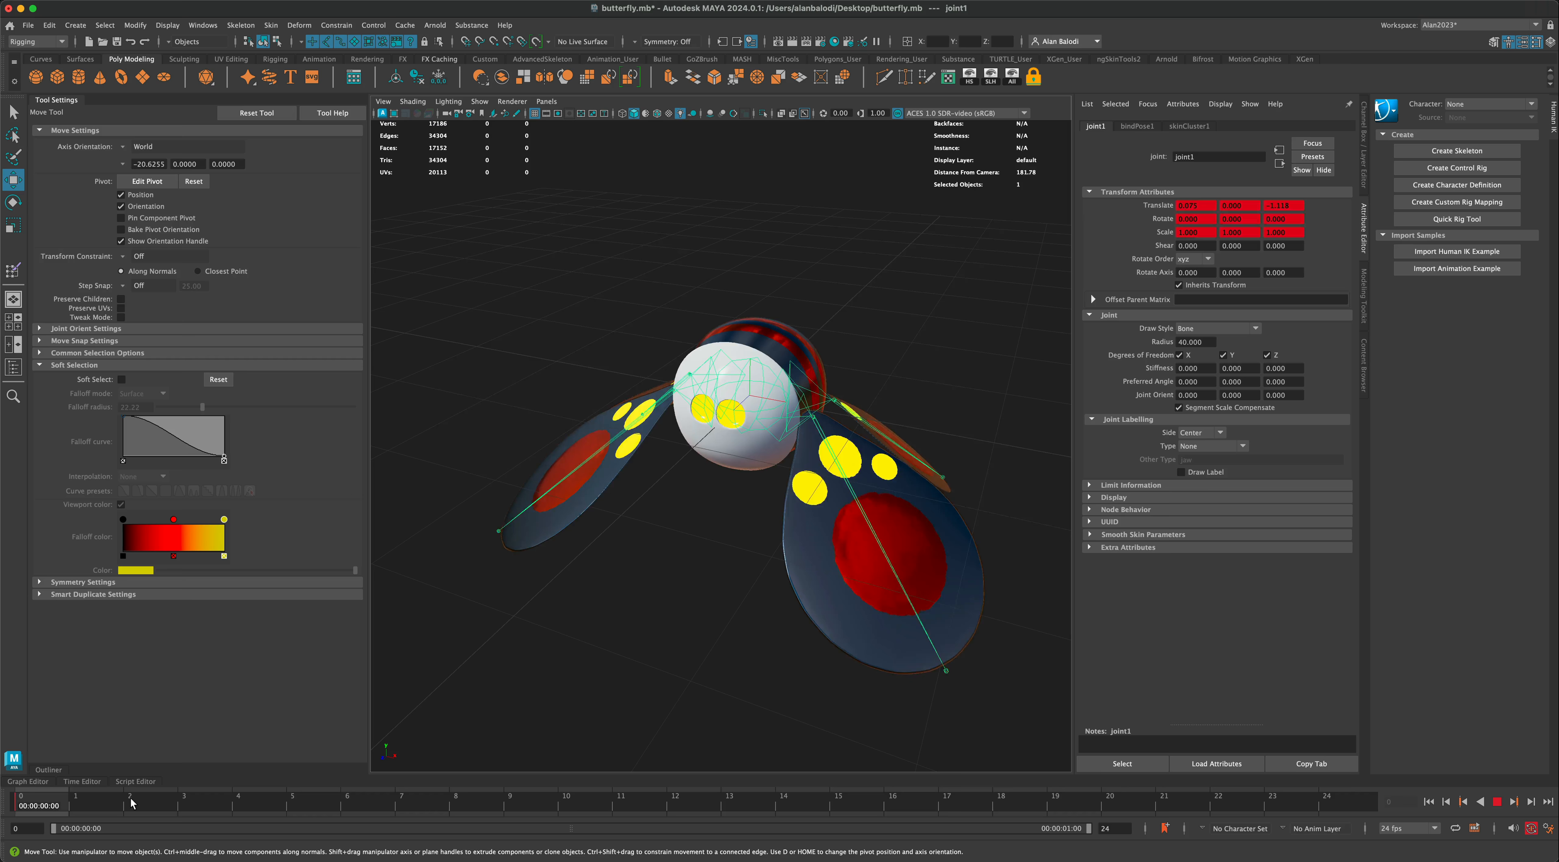
pyautogui.click(1347, 805)
pyautogui.moveTo(1348, 805); pyautogui.dragTo(701, 805)
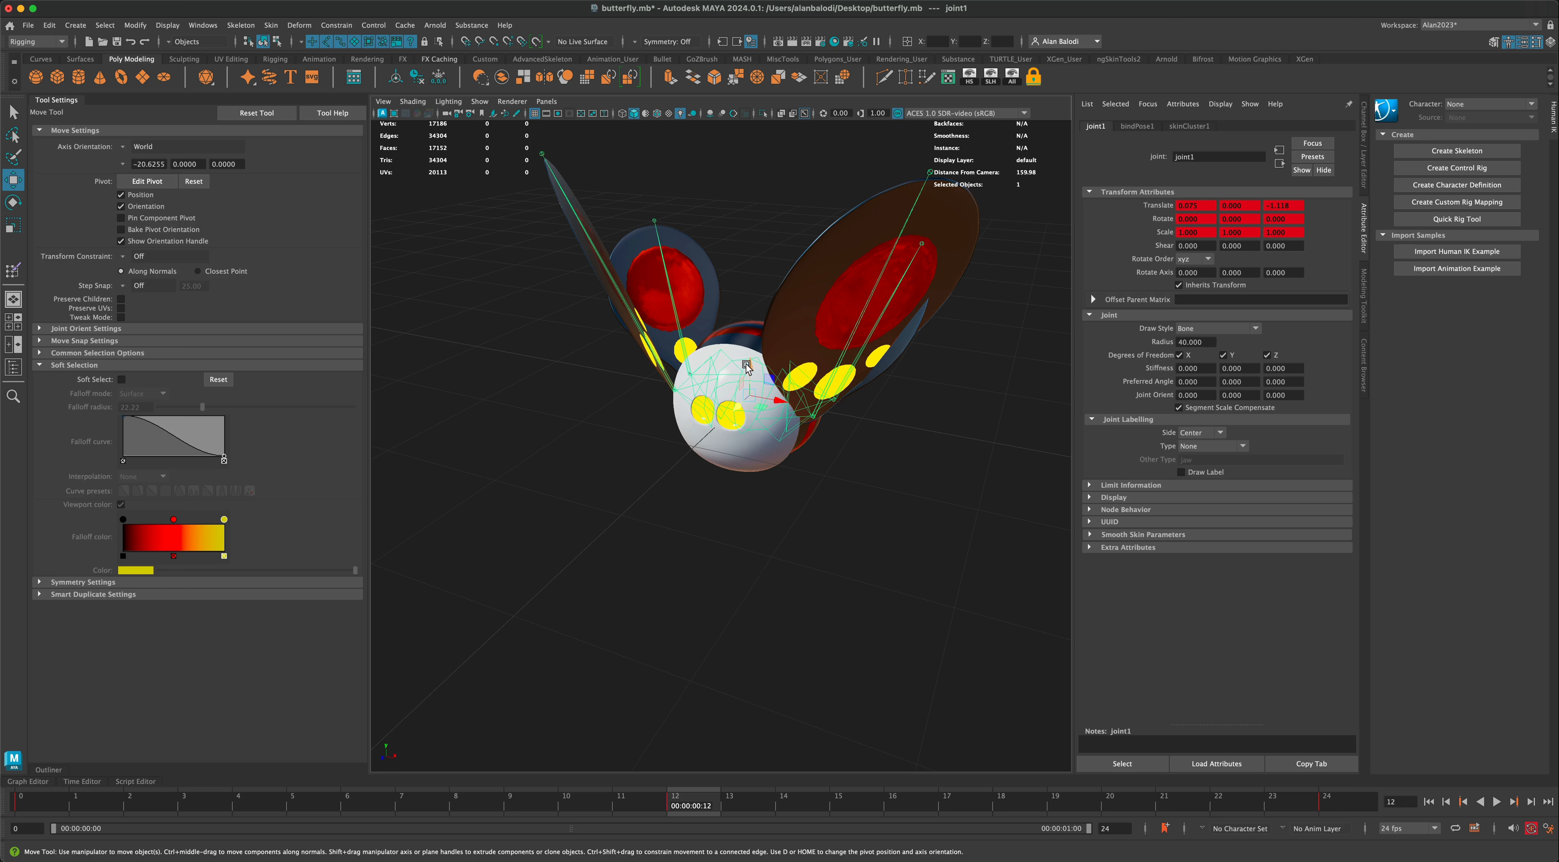
pyautogui.moveTo(749, 366); pyautogui.dragTo(745, 405)
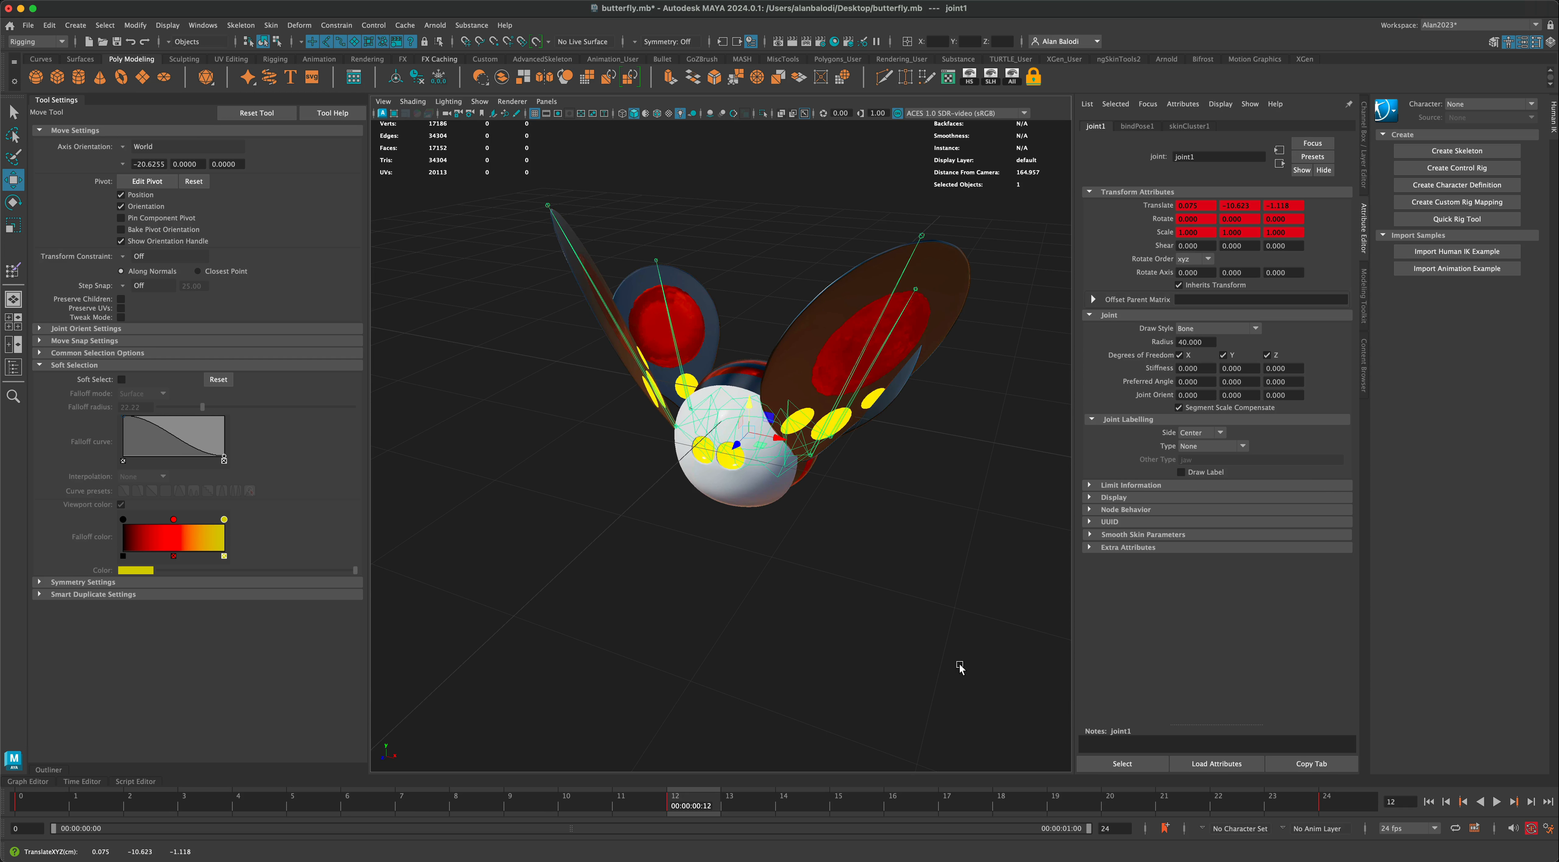
# Play the combined body and wing animation, hide the viewport grid, and review the motion from several angles.
pyautogui.click(1497, 801)
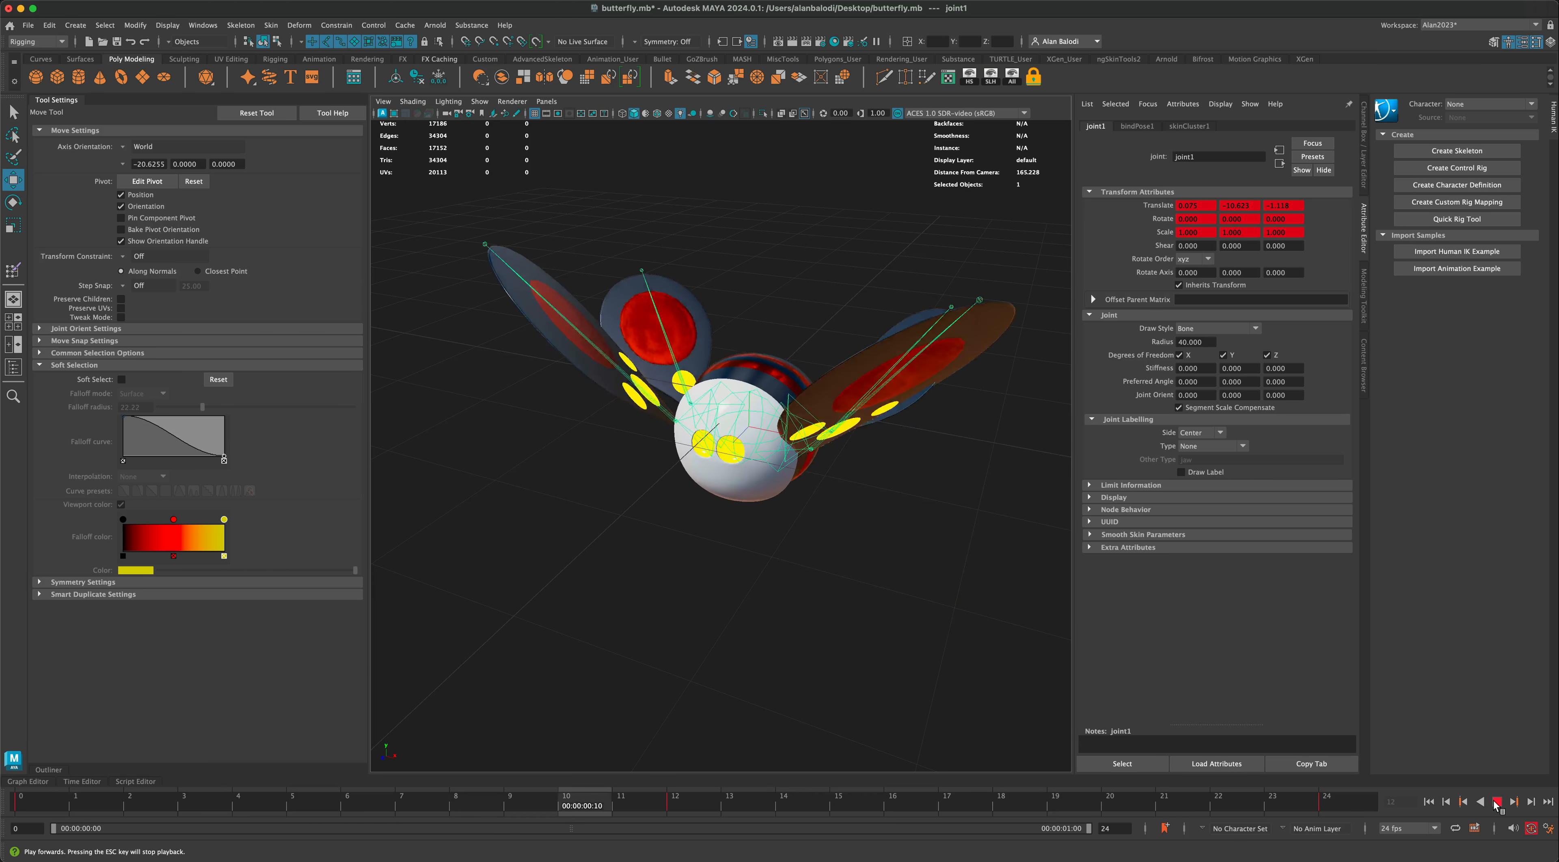
pyautogui.keyDown('alt'); pyautogui.moveTo(1034, 671); pyautogui.dragTo(921, 658); pyautogui.keyUp('alt')
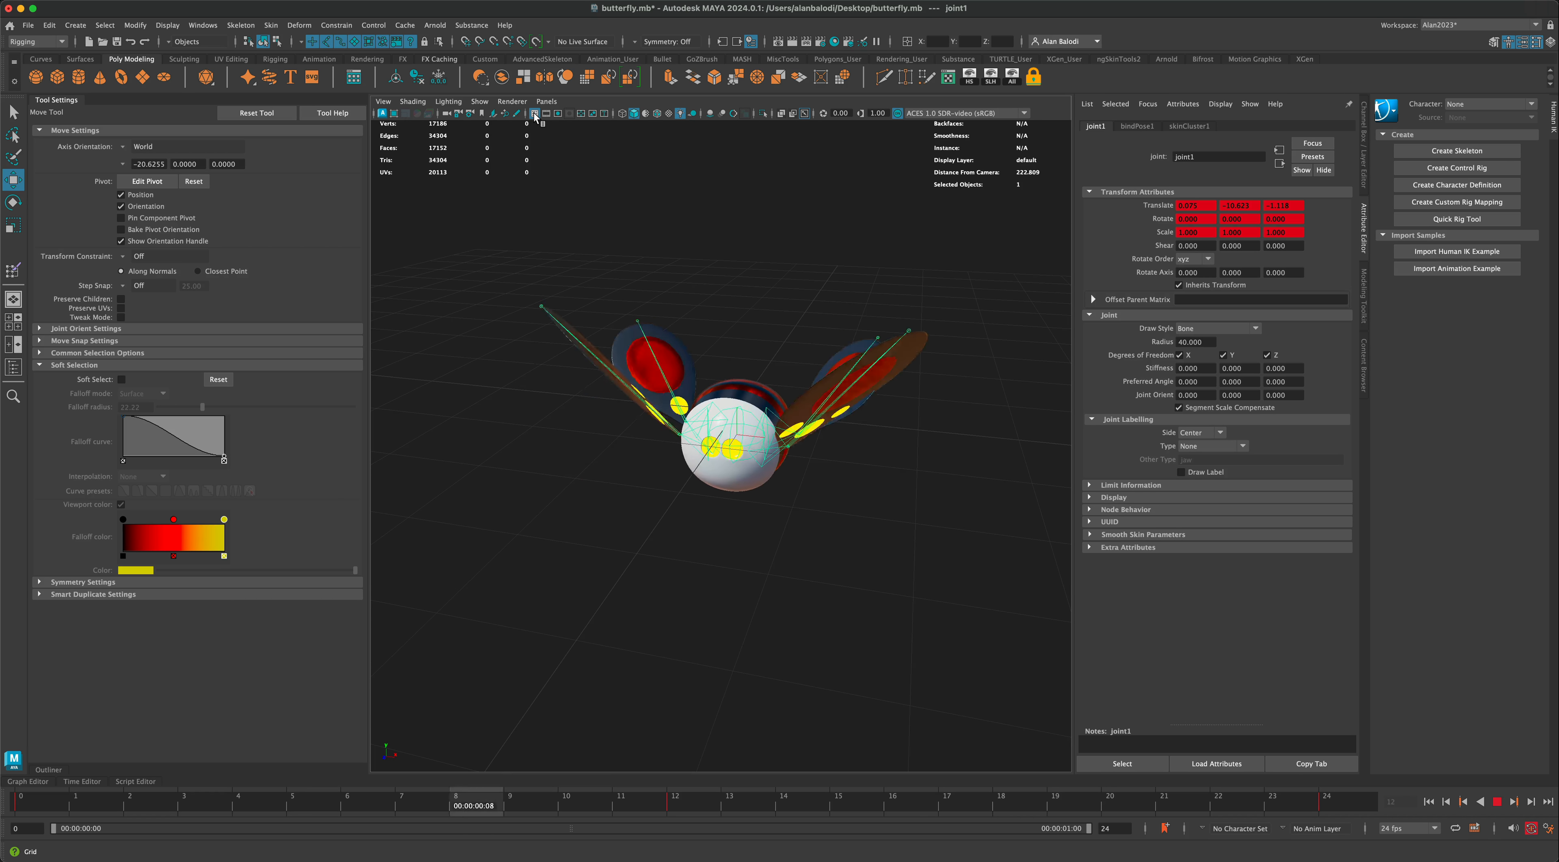
pyautogui.keyDown('alt'); pyautogui.moveTo(686, 641); pyautogui.dragTo(972, 640); pyautogui.keyUp('alt')
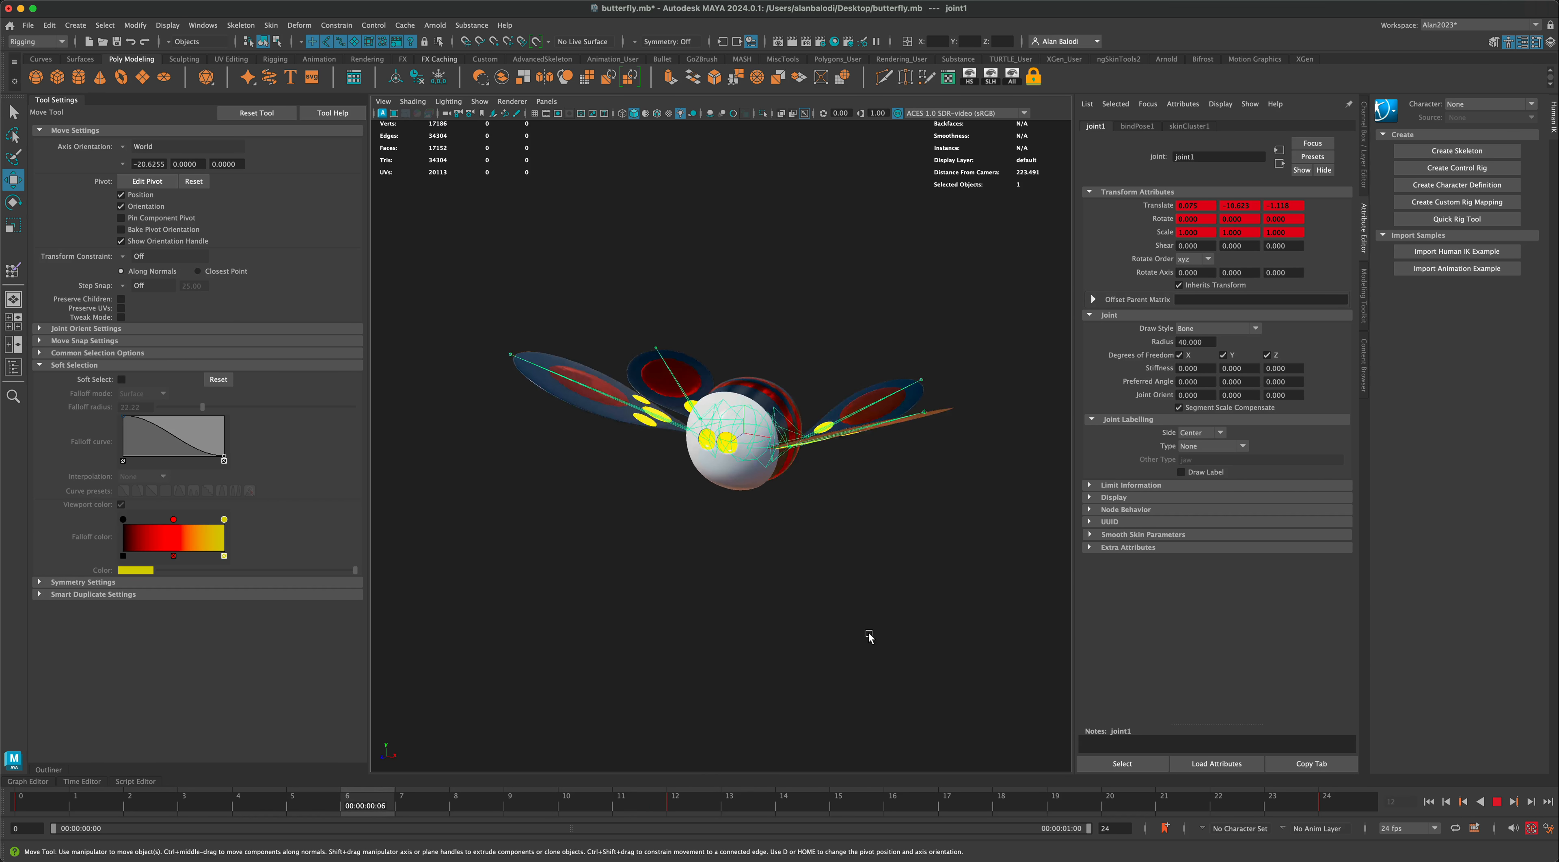
pyautogui.keyDown('alt'); pyautogui.moveTo(870, 636); pyautogui.dragTo(843, 633); pyautogui.keyUp('alt')
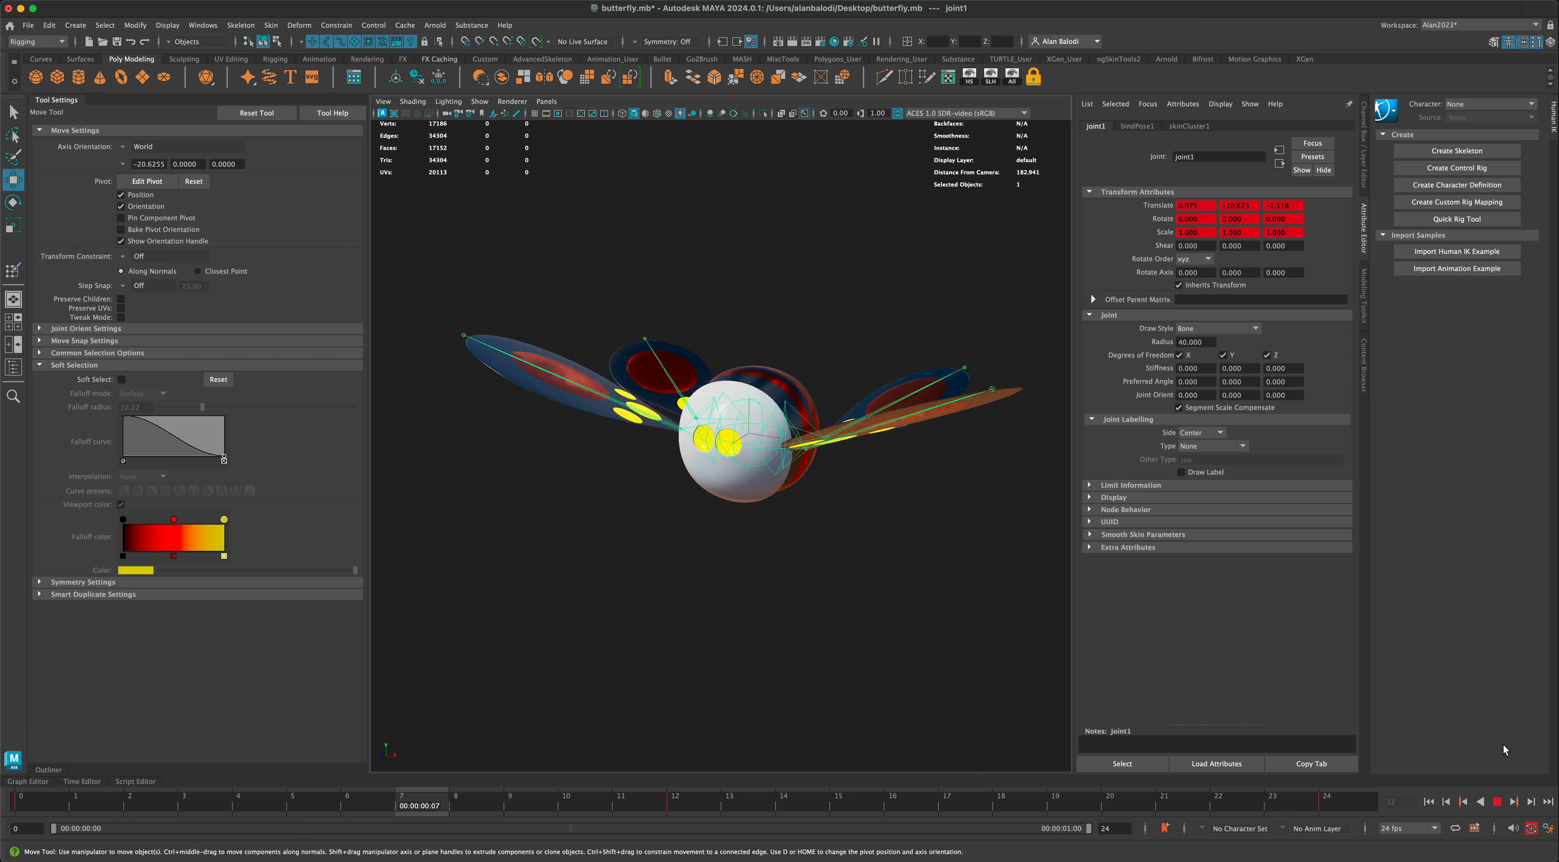
pyautogui.click(1496, 802)
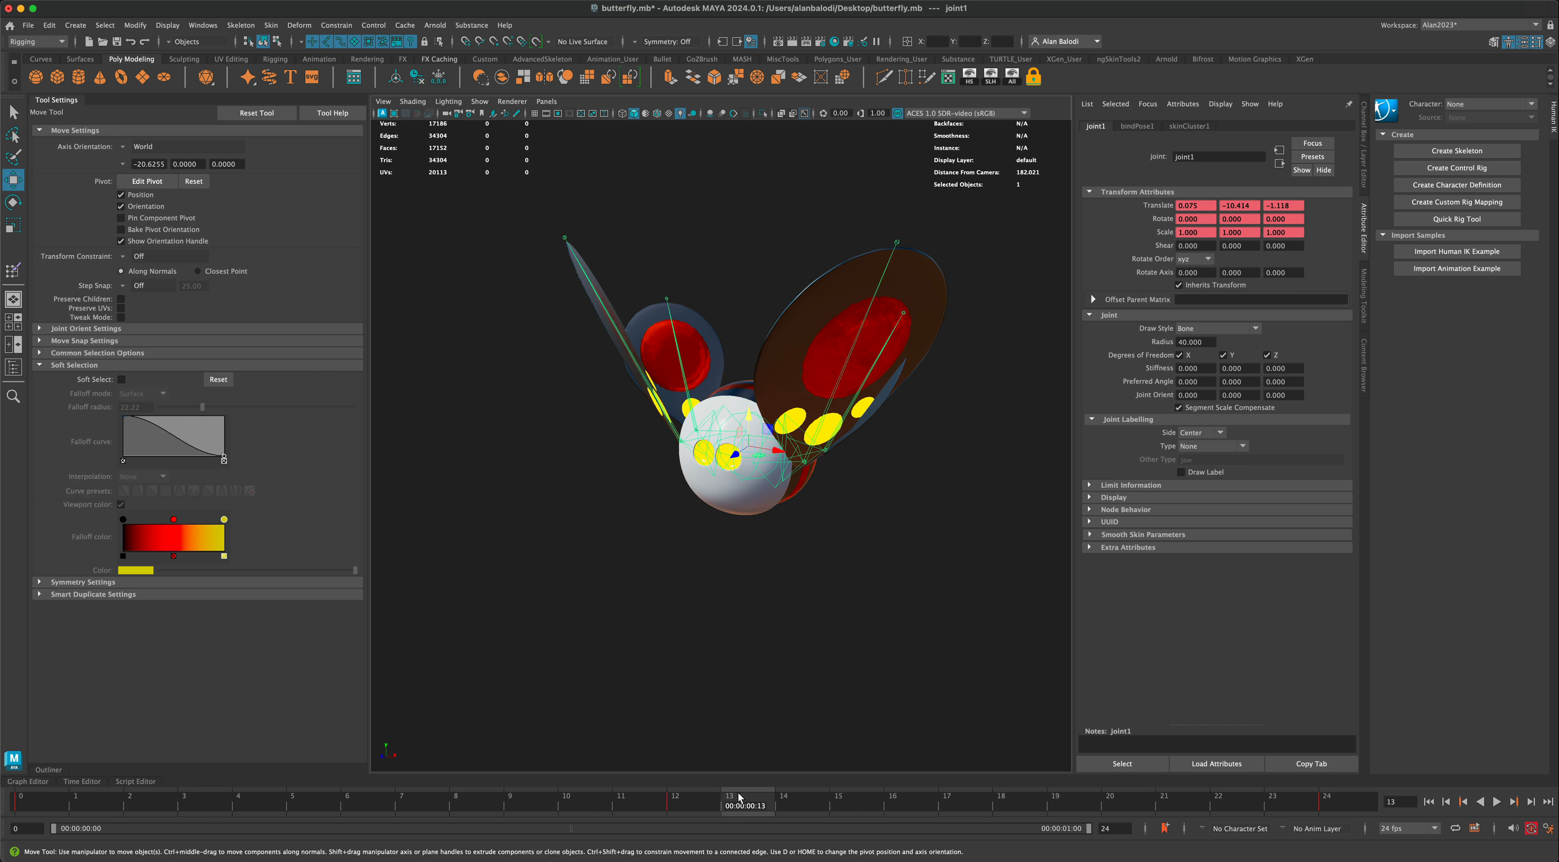
# Go to frame 12 and select both rear wing joints with the Select tool.
pyautogui.moveTo(745, 804); pyautogui.dragTo(705, 804)
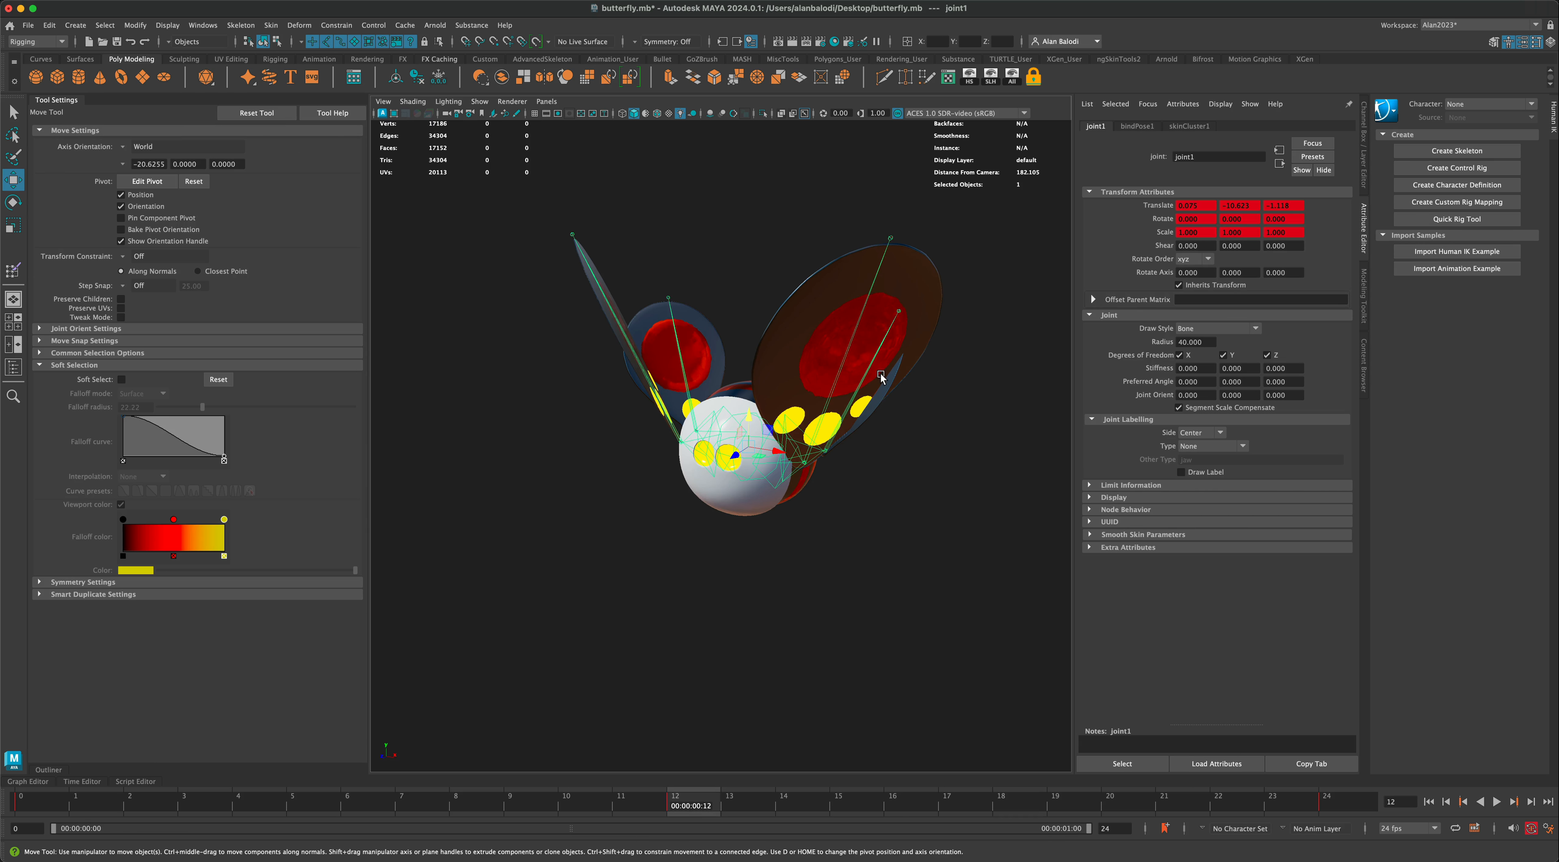
pyautogui.keyDown('alt'); pyautogui.moveTo(902, 458); pyautogui.dragTo(860, 458); pyautogui.keyUp('alt')
pyautogui.click(14, 112)
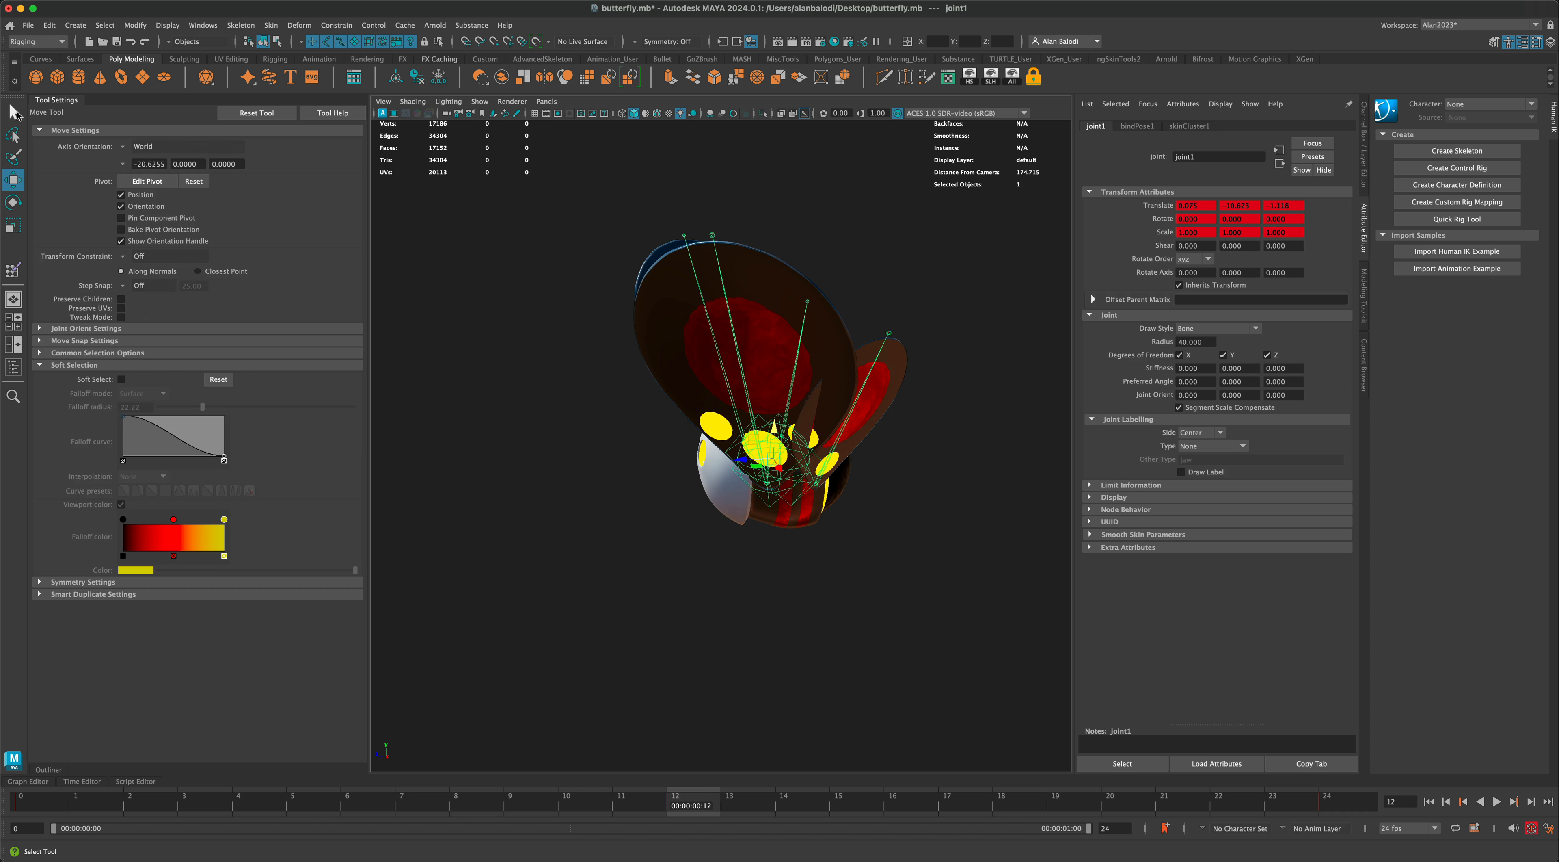
pyautogui.keyDown('alt'); pyautogui.moveTo(559, 472); pyautogui.dragTo(862, 508); pyautogui.keyUp('alt')
pyautogui.click(741, 406)
pyautogui.keyDown('shift'); pyautogui.click(784, 422); pyautogui.keyUp('shift')
# Preview the flap, return to frame 12, and rotate both rear wing joints slightly outward about Z.
pyautogui.hotkey('alt', 'v')
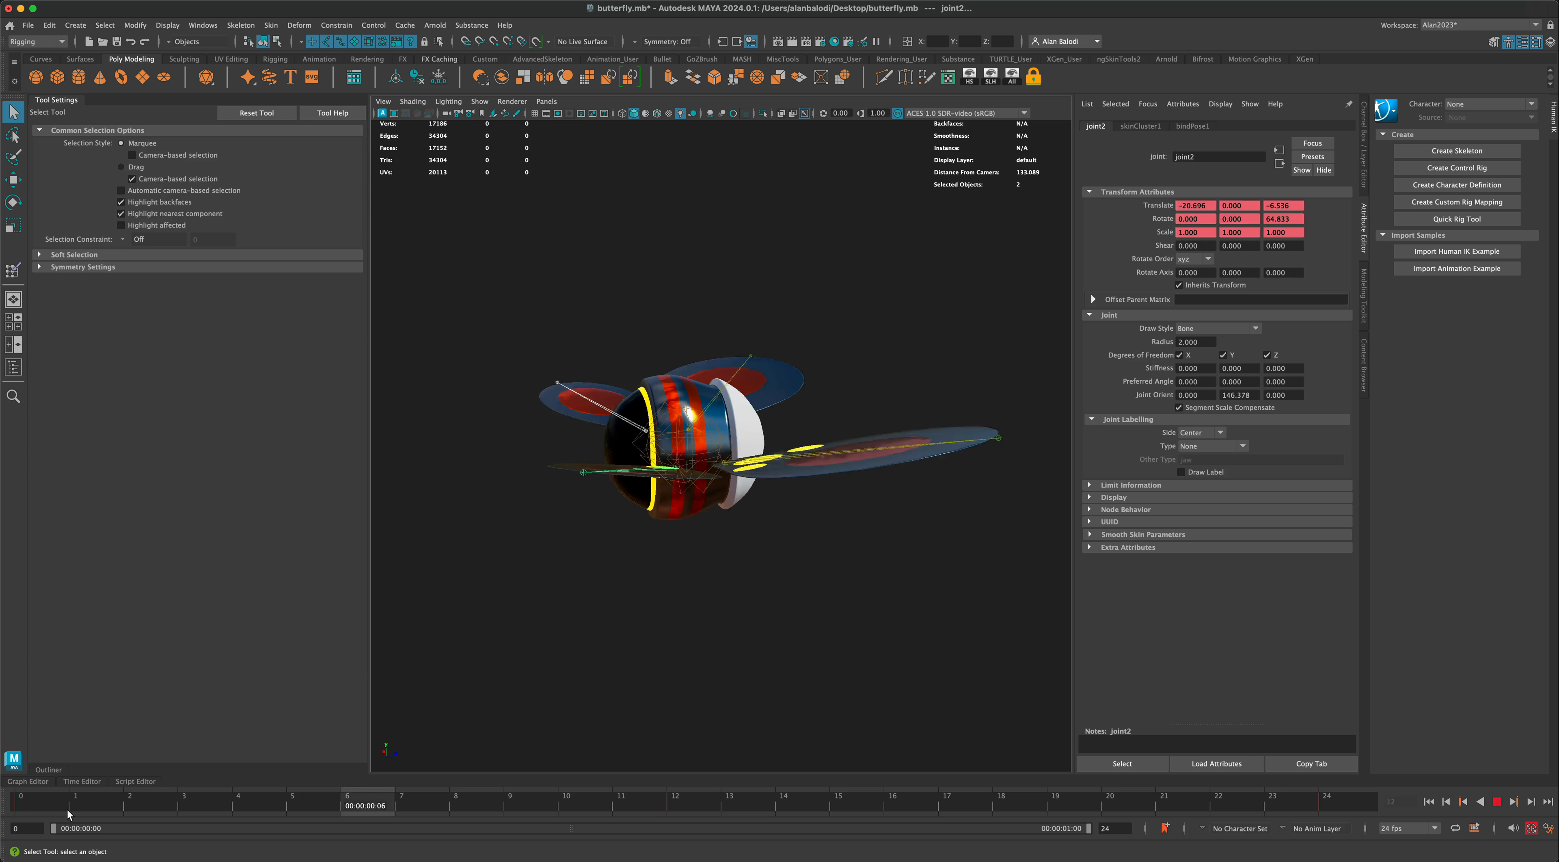
pyautogui.hotkey('alt', 'v')
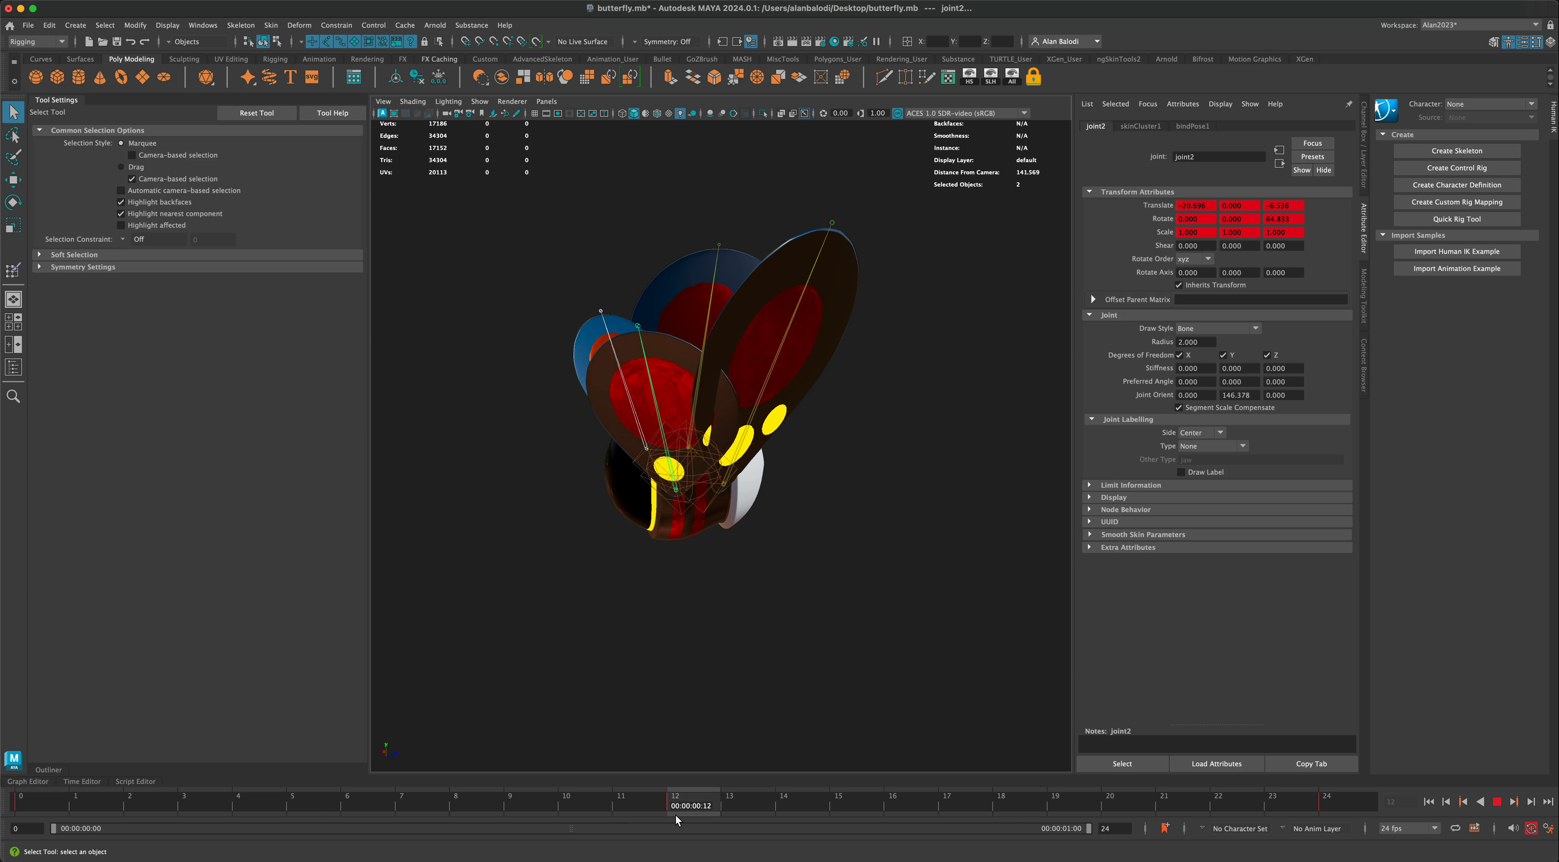
pyautogui.click(13, 204)
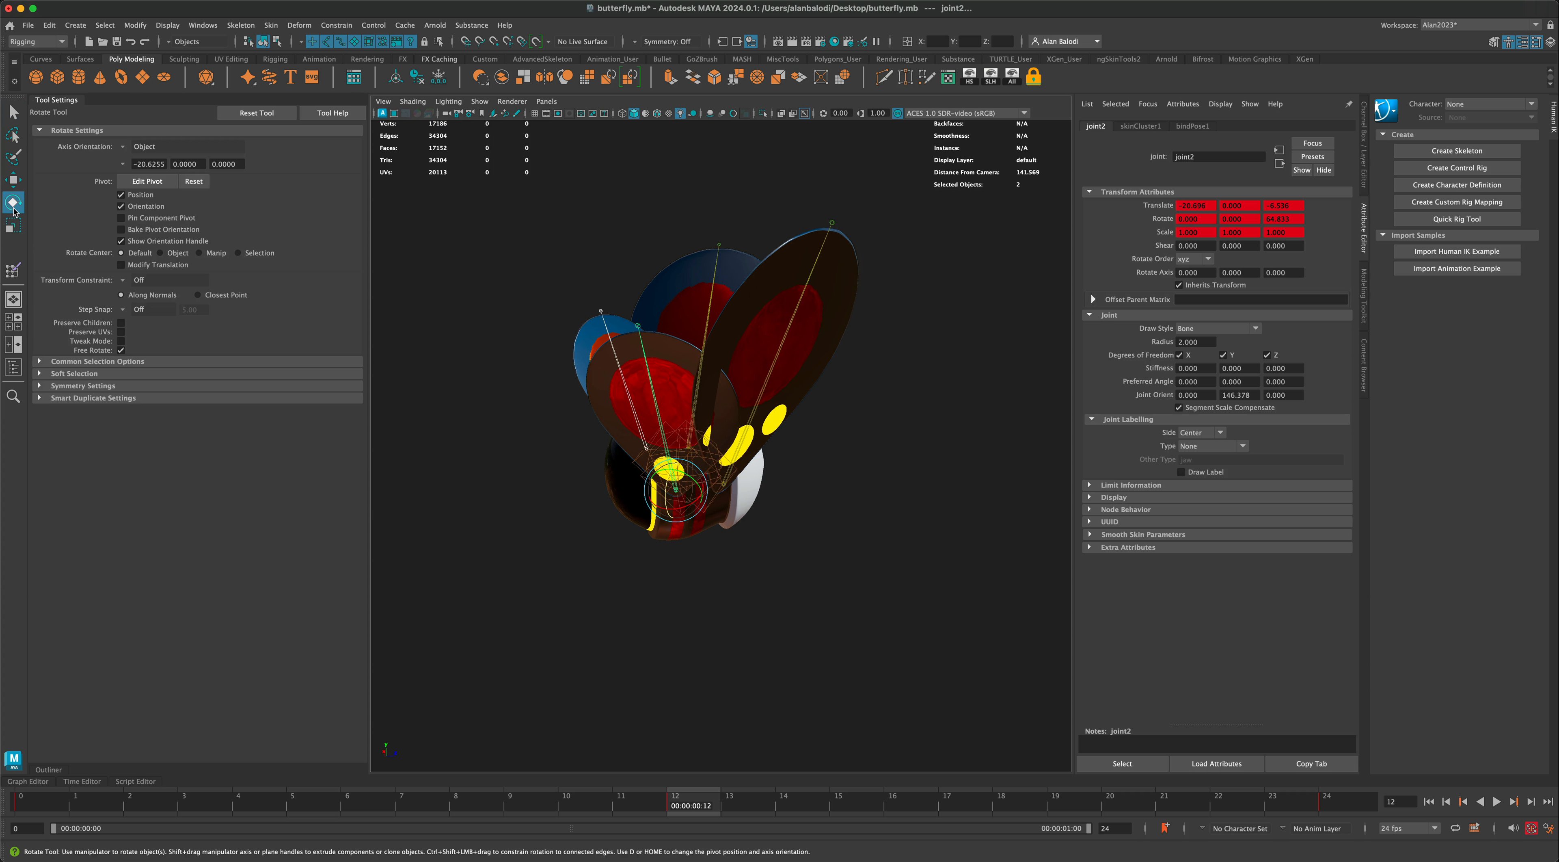
pyautogui.keyDown('alt'); pyautogui.moveTo(678, 493); pyautogui.dragTo(720, 585); pyautogui.keyUp('alt')
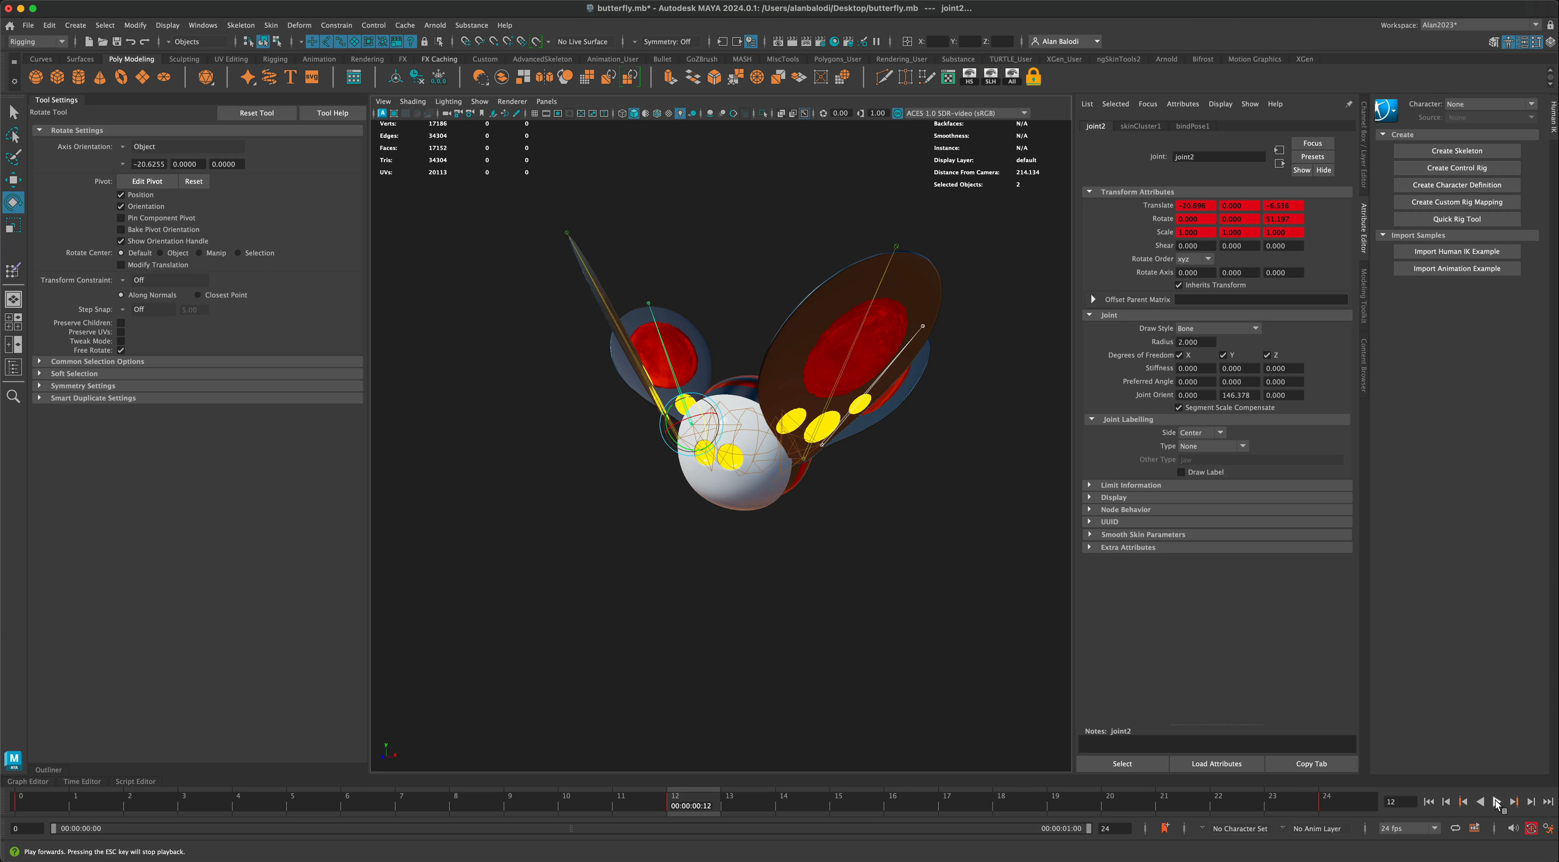
# Play the revised wing flap, review it from the front and above, stop at frame 8, and clear the selection.
pyautogui.click(1497, 802)
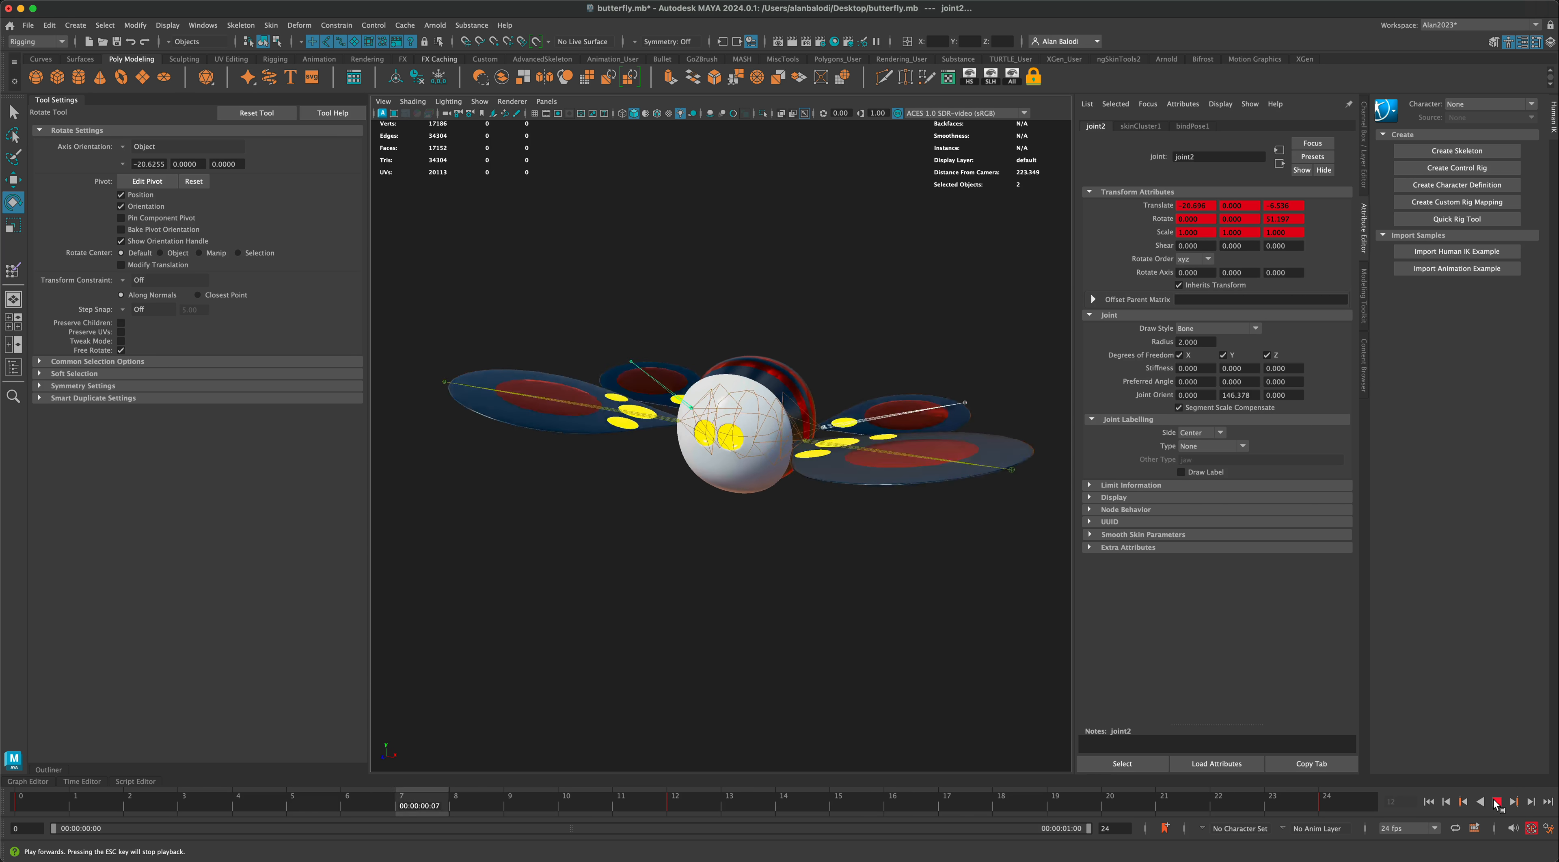
pyautogui.keyDown('alt'); pyautogui.moveTo(826, 651); pyautogui.dragTo(887, 668); pyautogui.keyUp('alt')
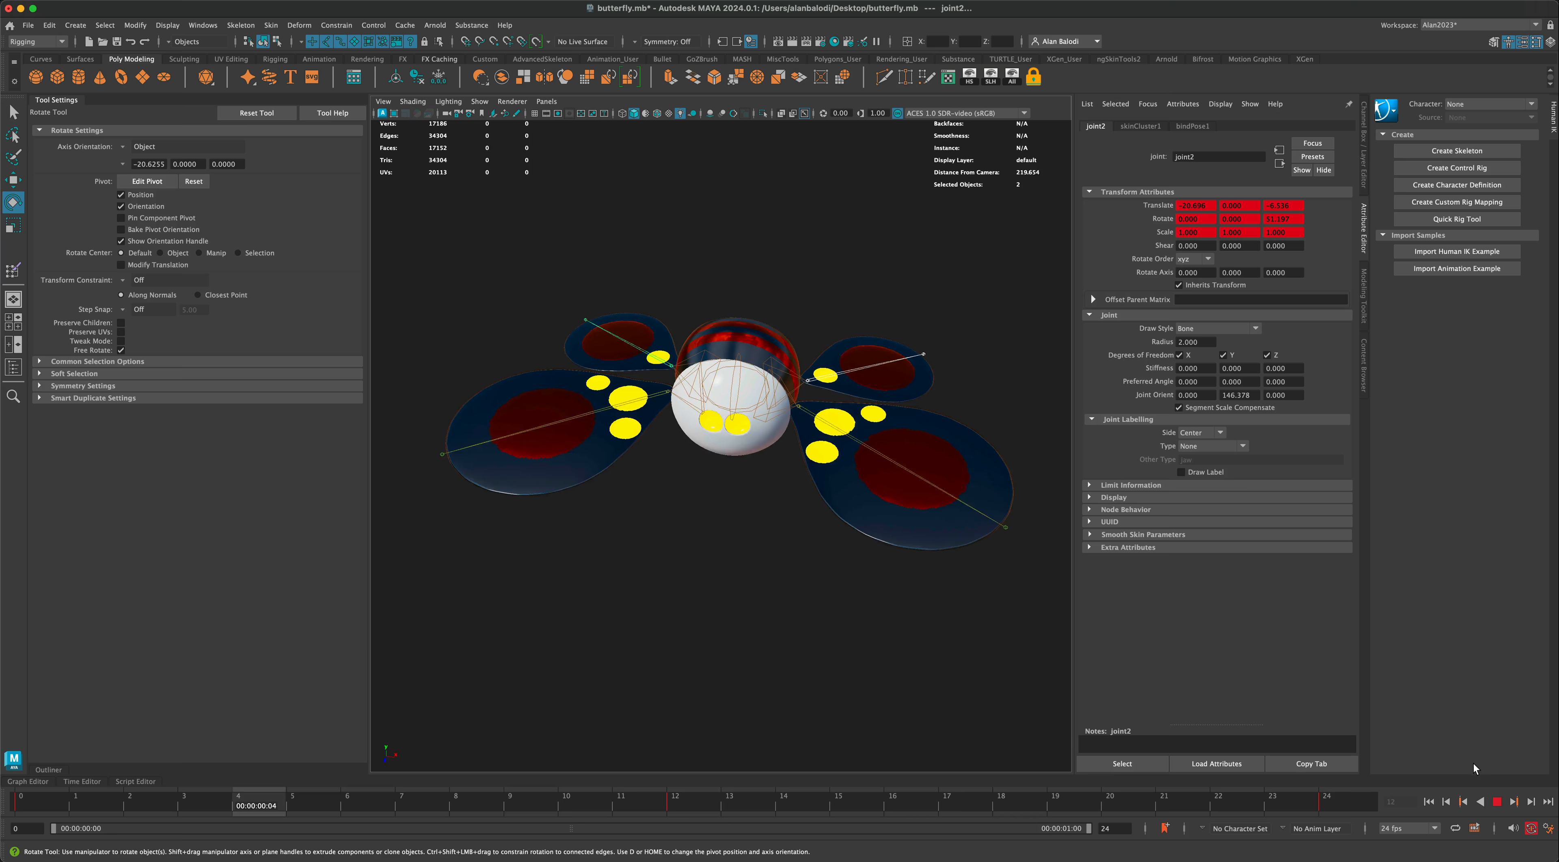
pyautogui.press('q')
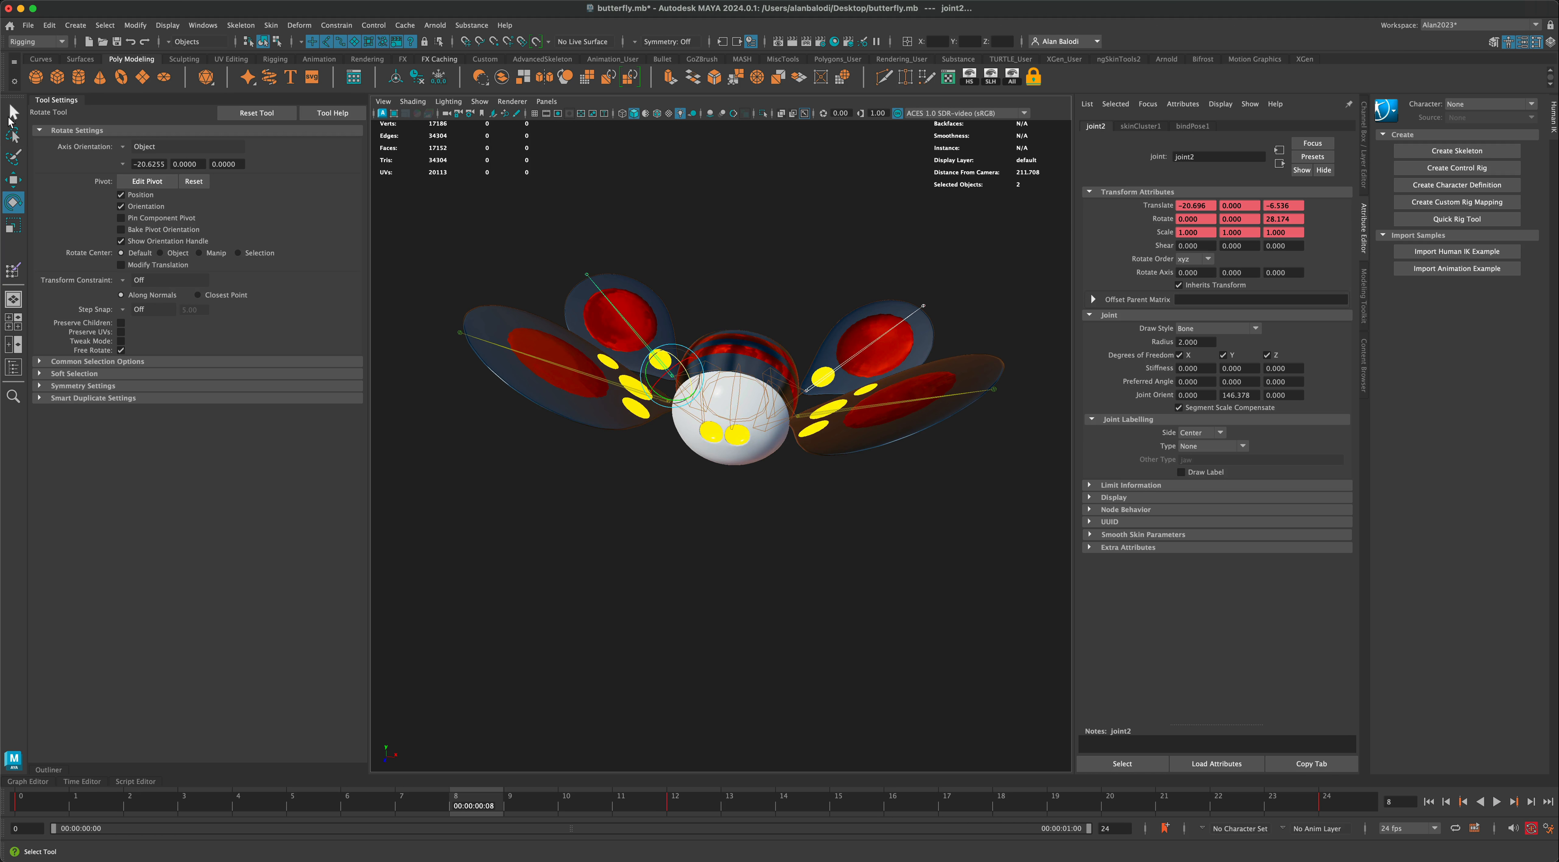
pyautogui.click(727, 569)
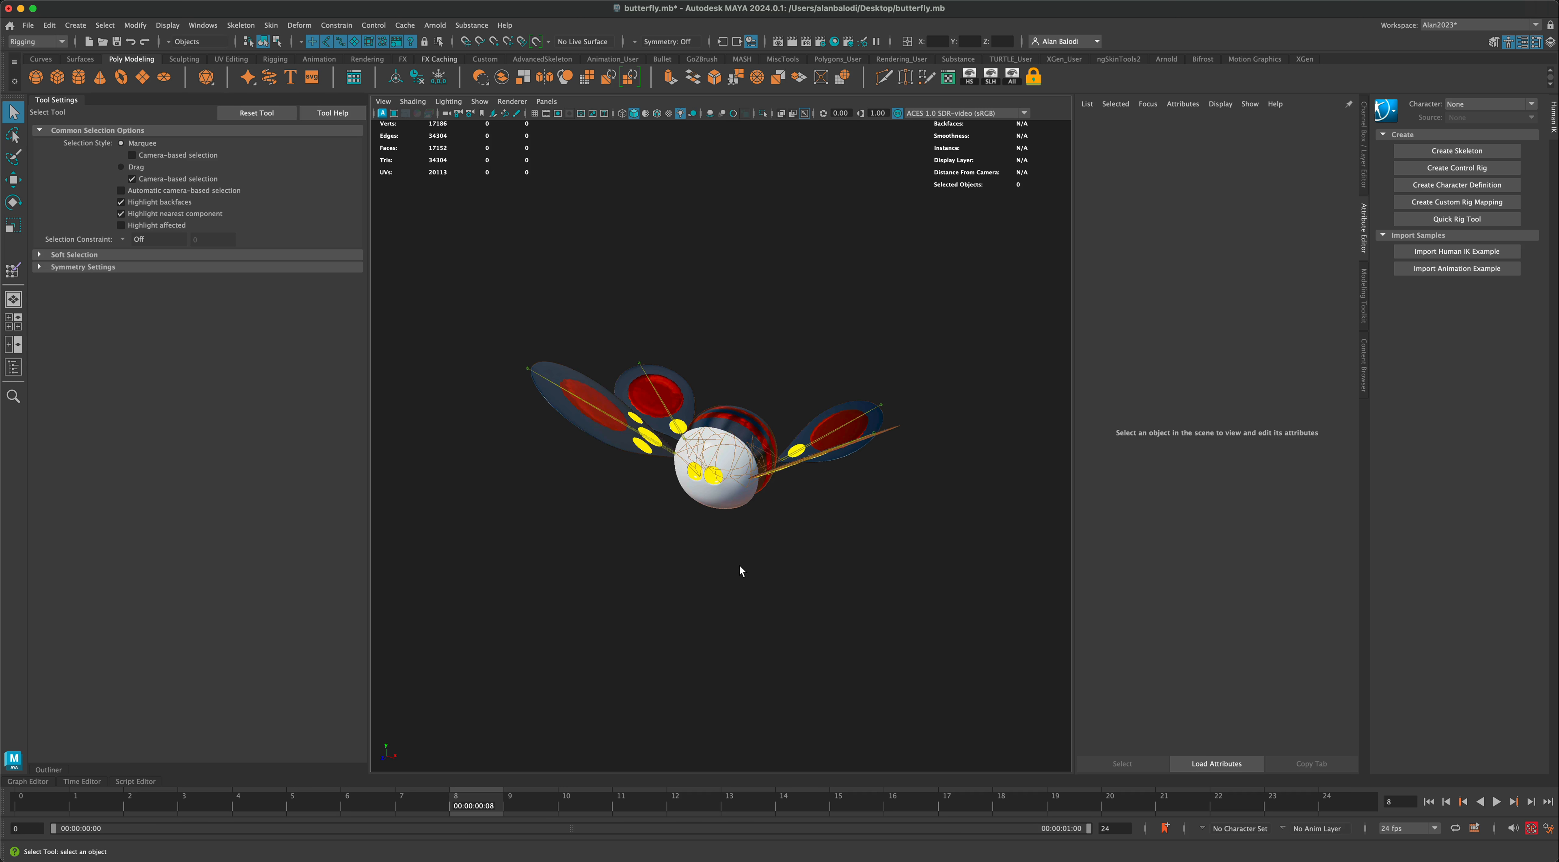
# Render the butterfly at frame 8 in the Arnold RenderView and start a live IPR render.
pyautogui.click(792, 42)
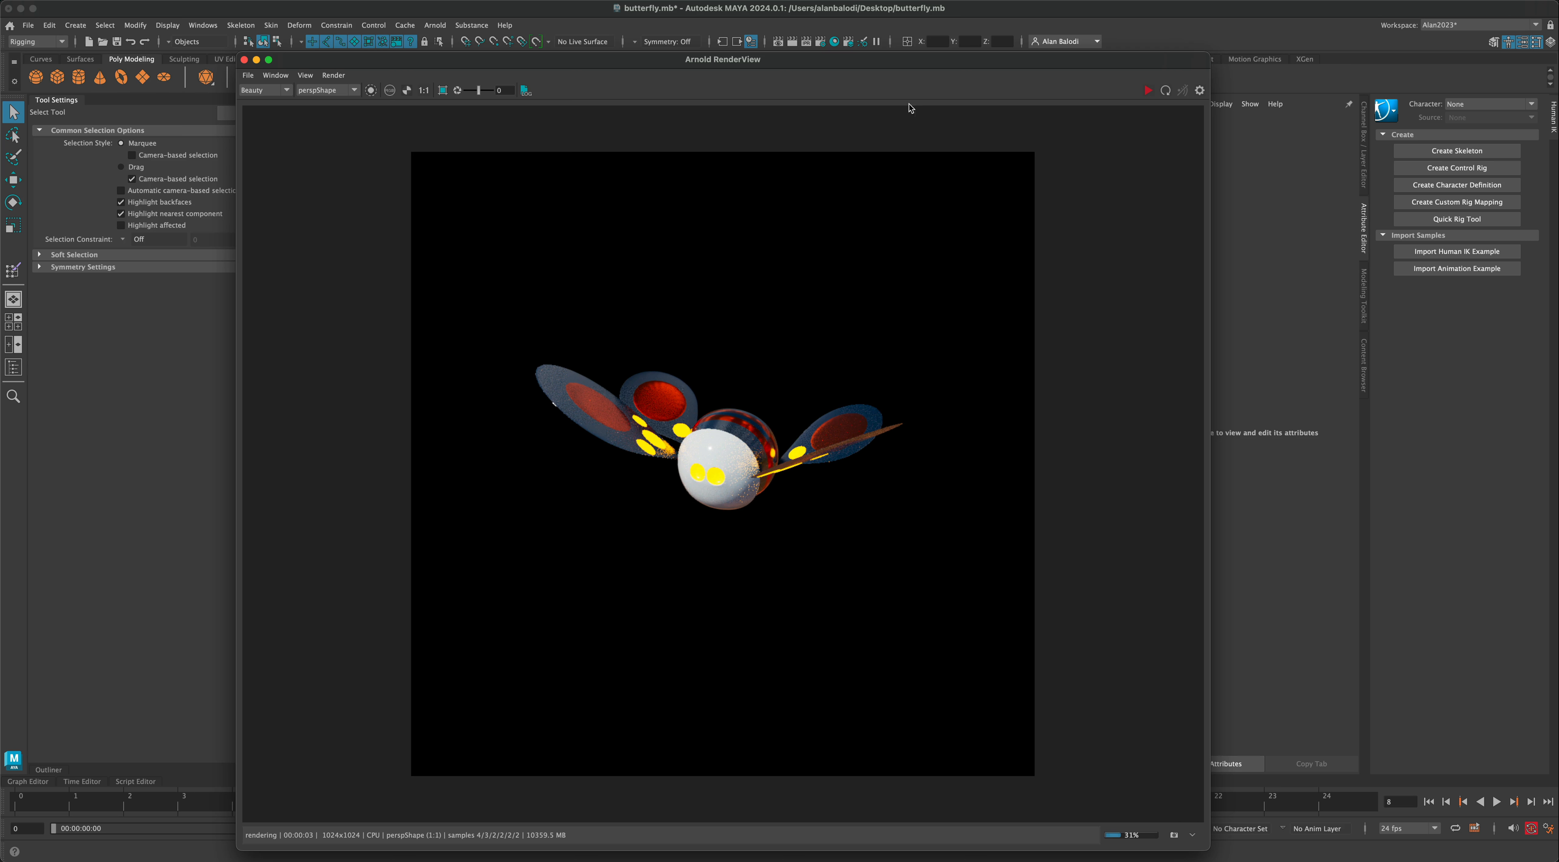
pyautogui.moveTo(992, 60); pyautogui.dragTo(823, 72)
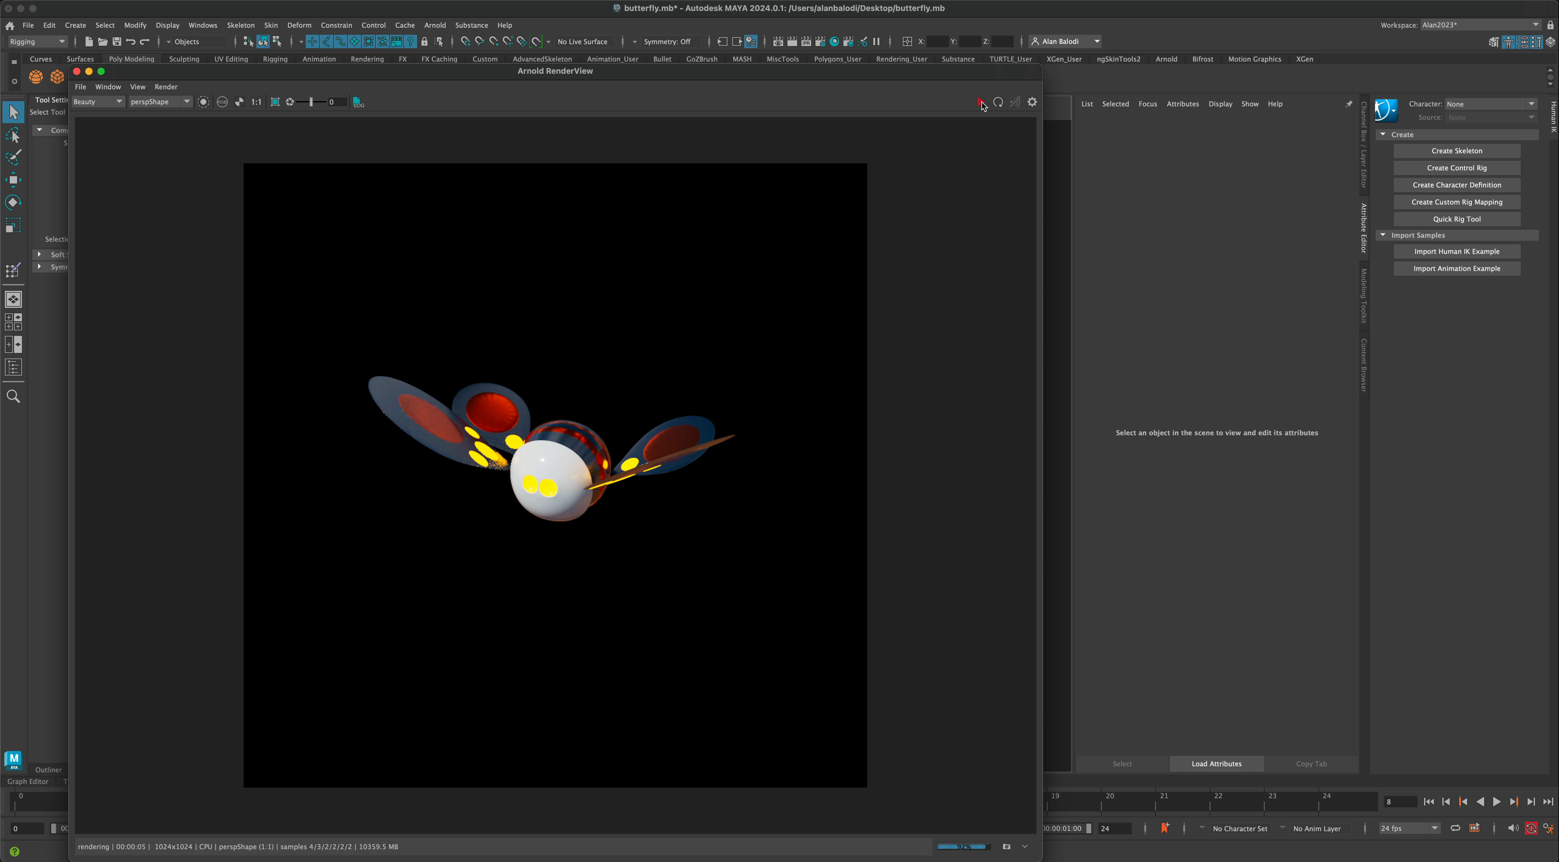
pyautogui.click(981, 102)
pyautogui.moveTo(970, 71); pyautogui.dragTo(806, 140)
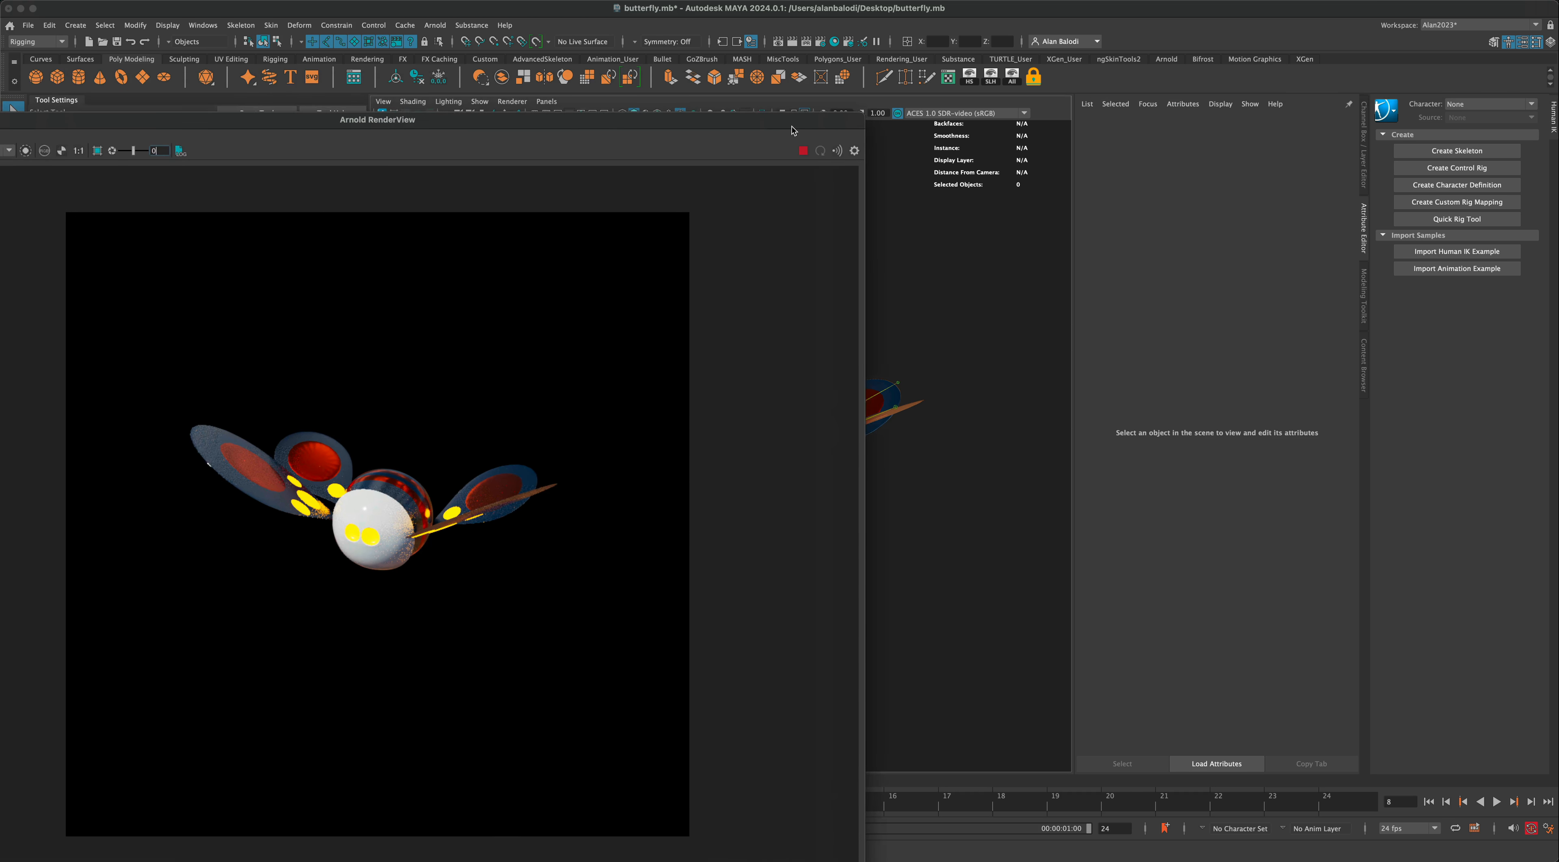
# Add a Lens Effects imager in the Arnold render settings.
pyautogui.click(829, 45)
pyautogui.moveTo(760, 227); pyautogui.dragTo(1185, 155)
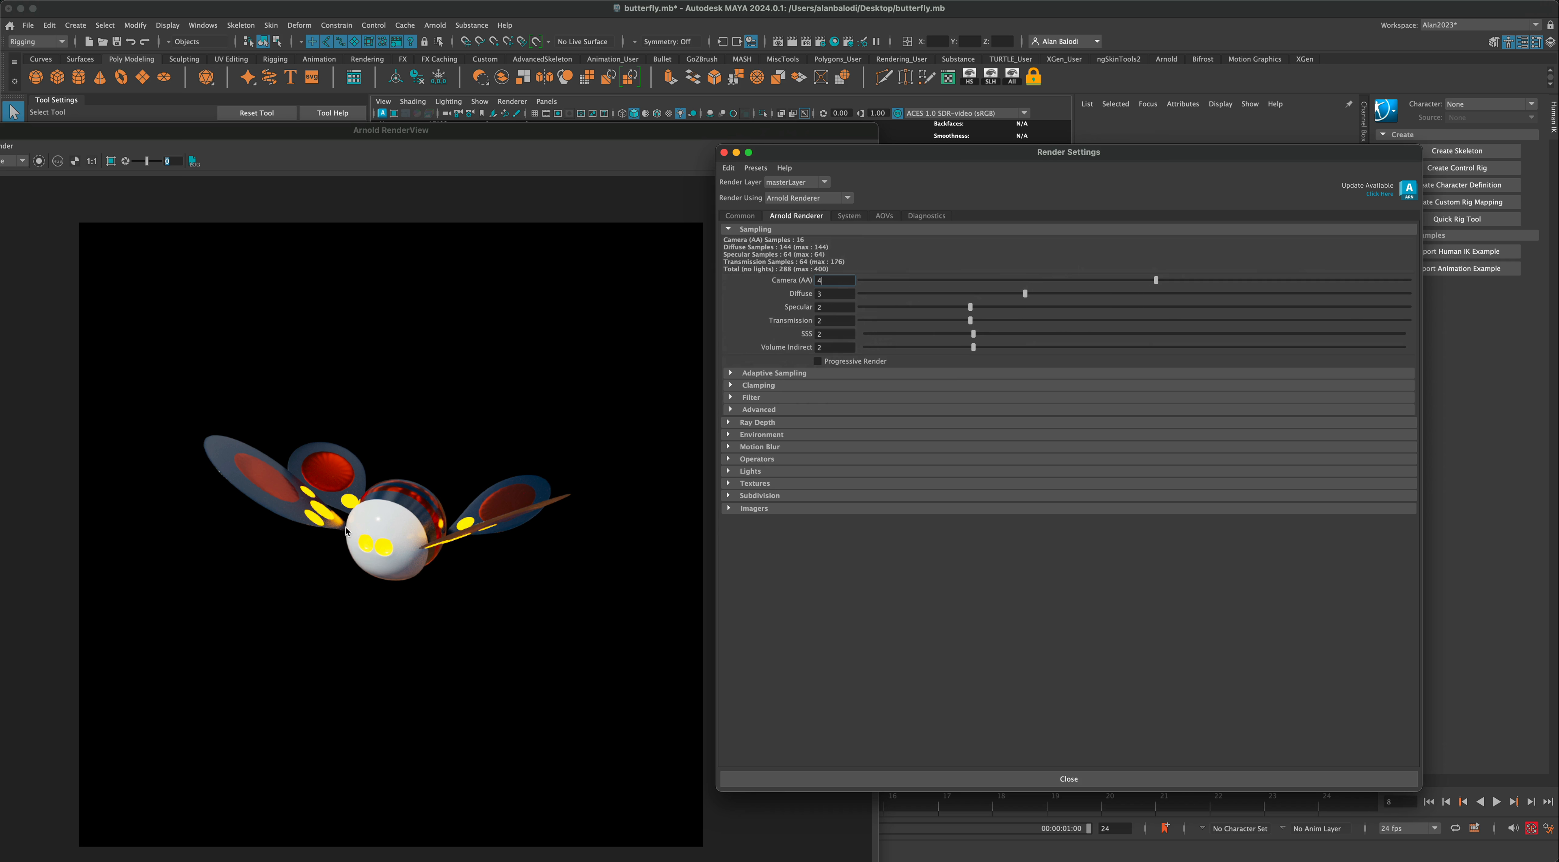
pyautogui.click(756, 508)
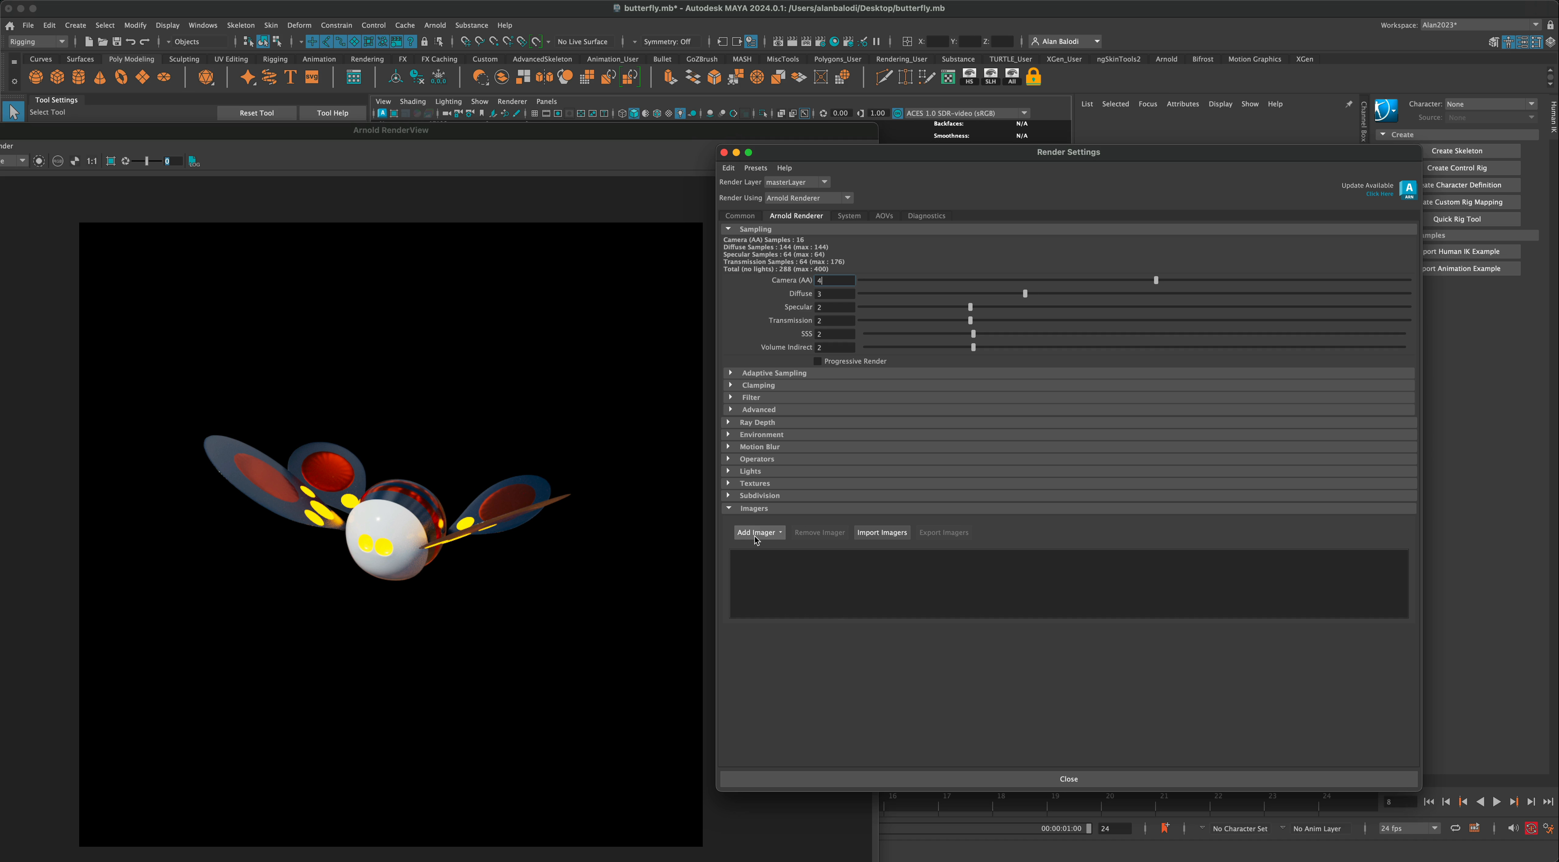
pyautogui.click(757, 533)
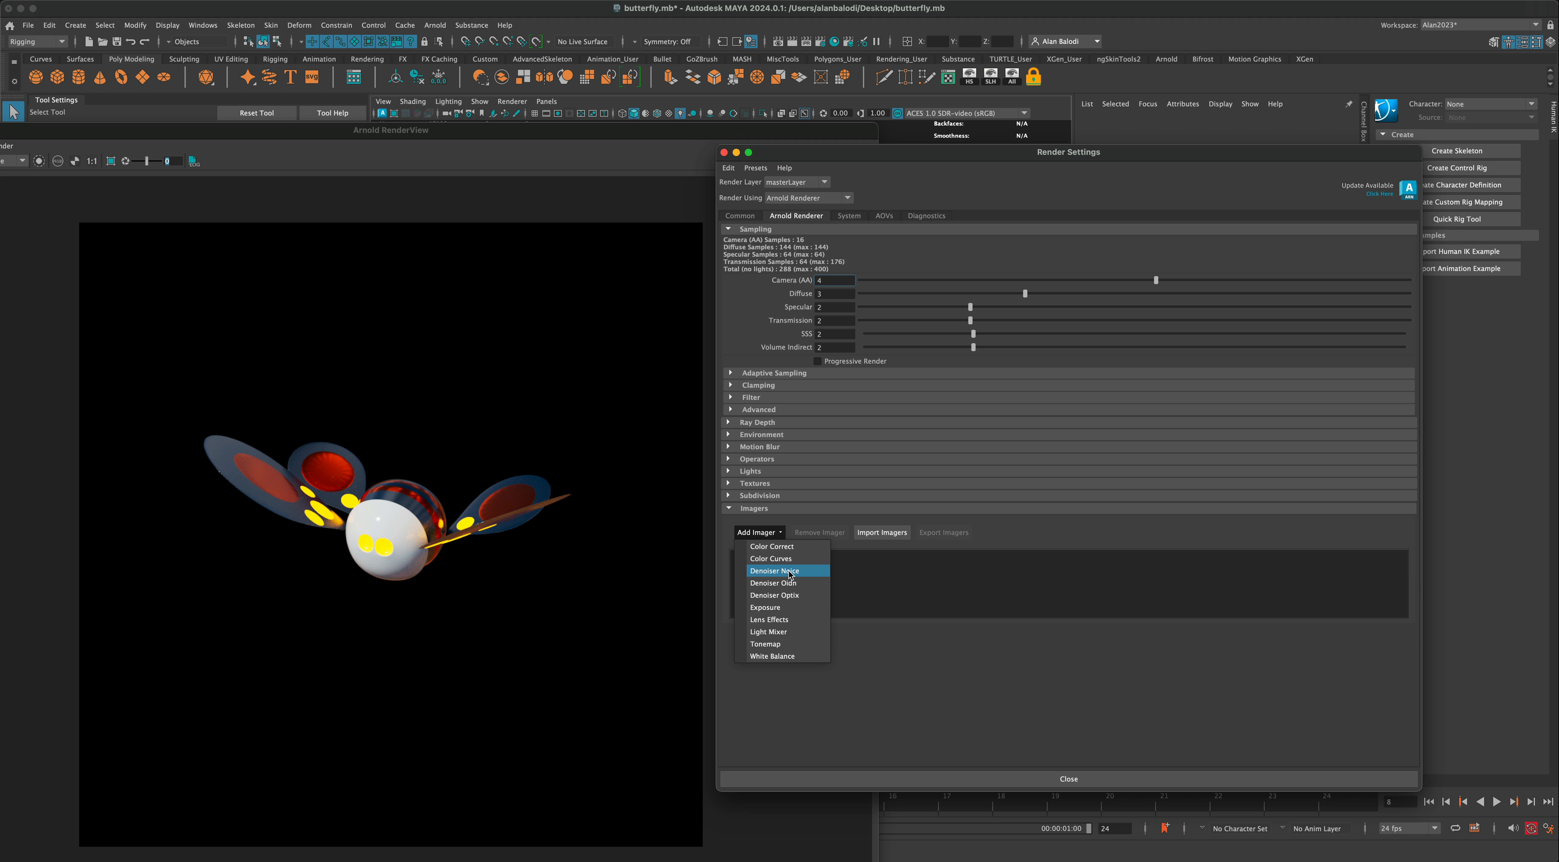
pyautogui.click(772, 619)
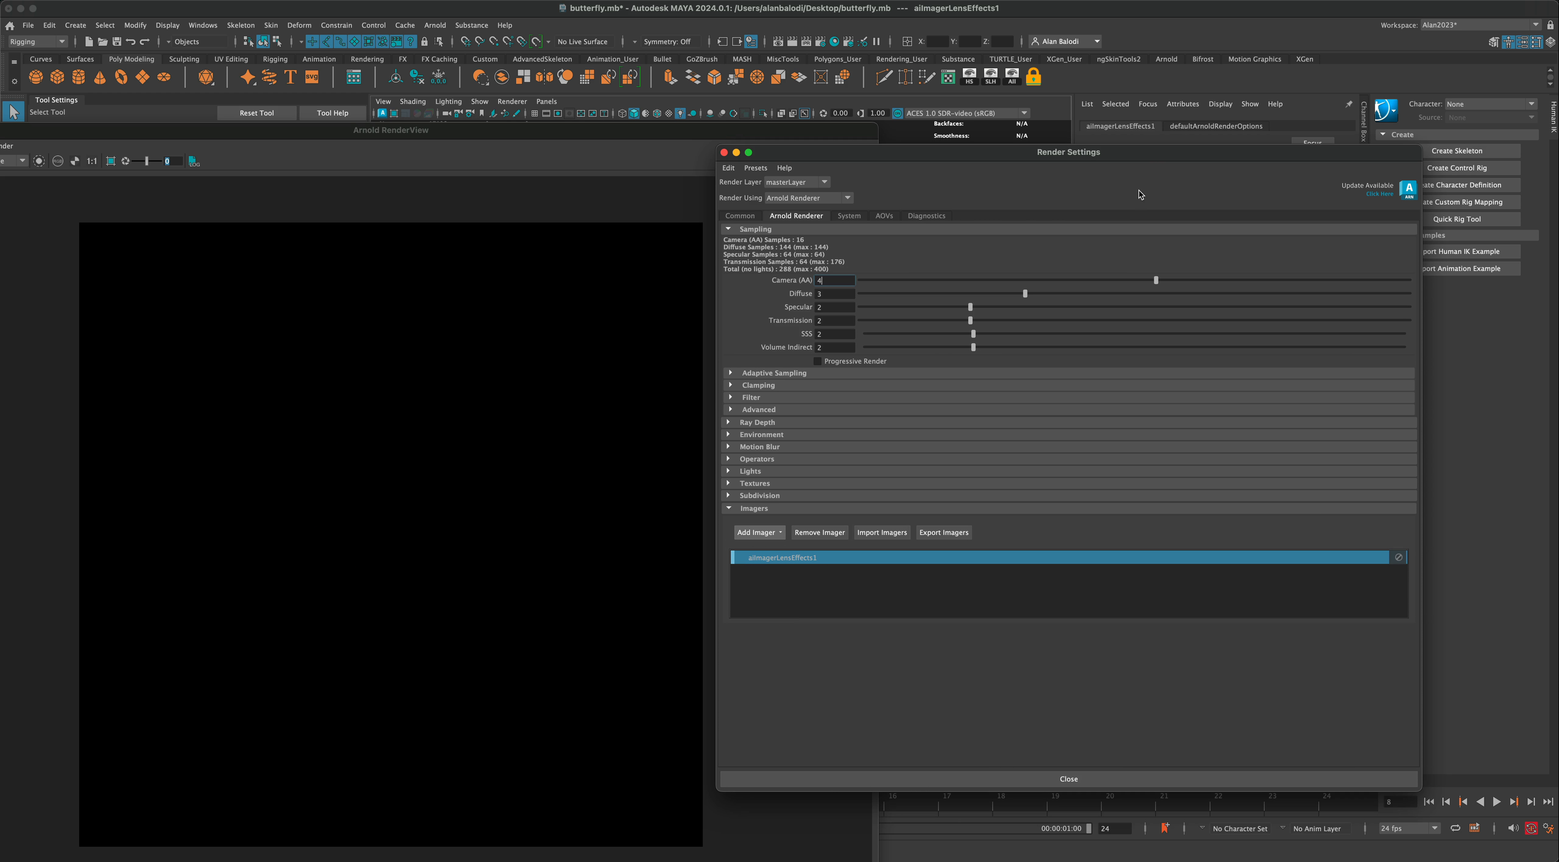
# Raise the Lens Effects imager's bloom strength slightly so the yellow wing spots and eyes glow in the render.
pyautogui.moveTo(1150, 155); pyautogui.dragTo(1178, 463)
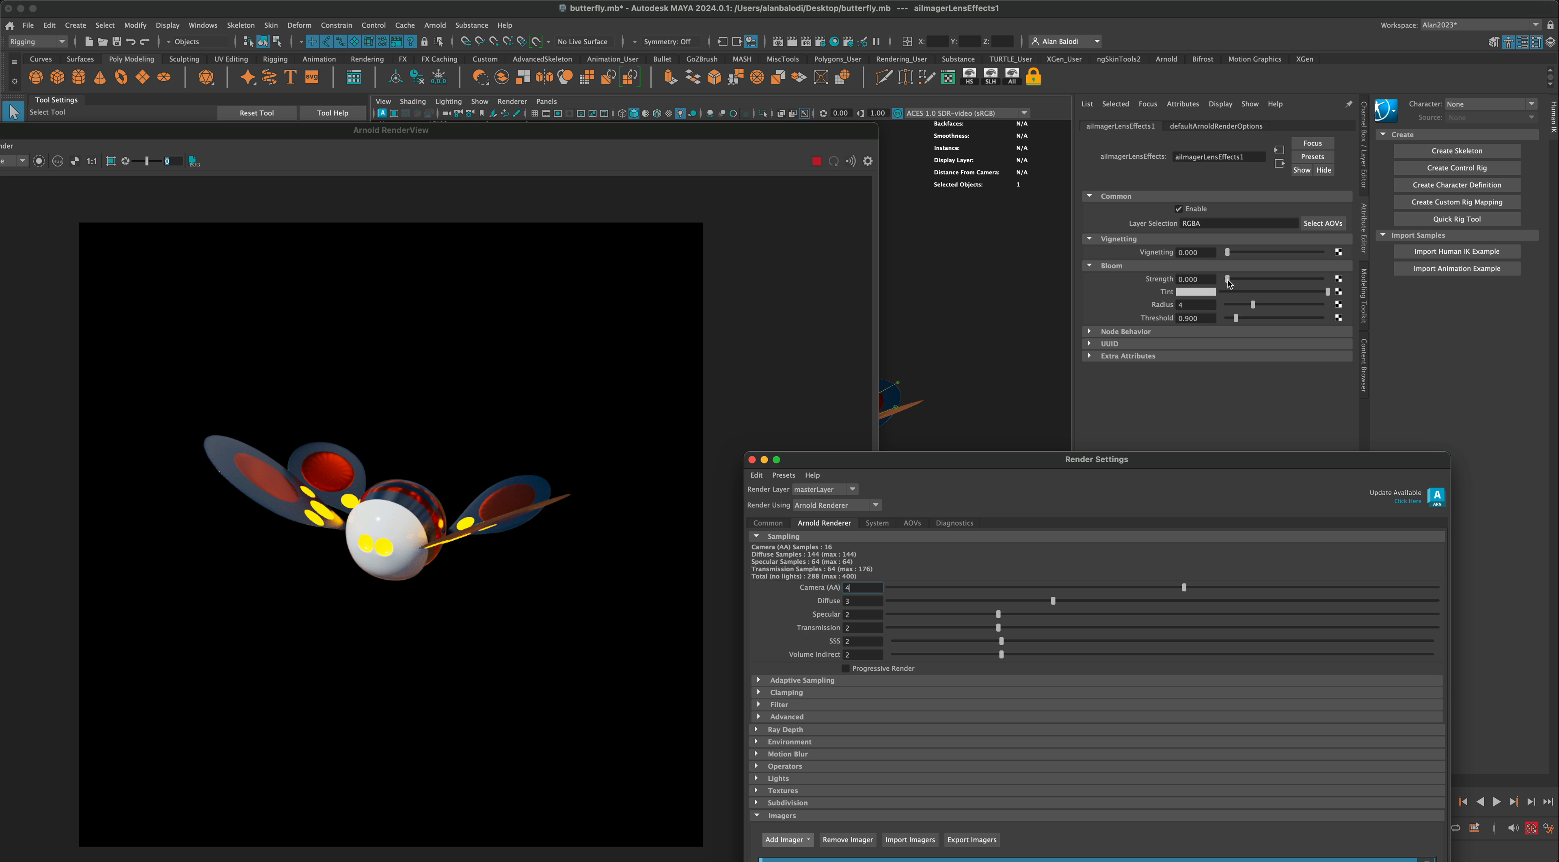
pyautogui.moveTo(1229, 279); pyautogui.dragTo(1231, 283)
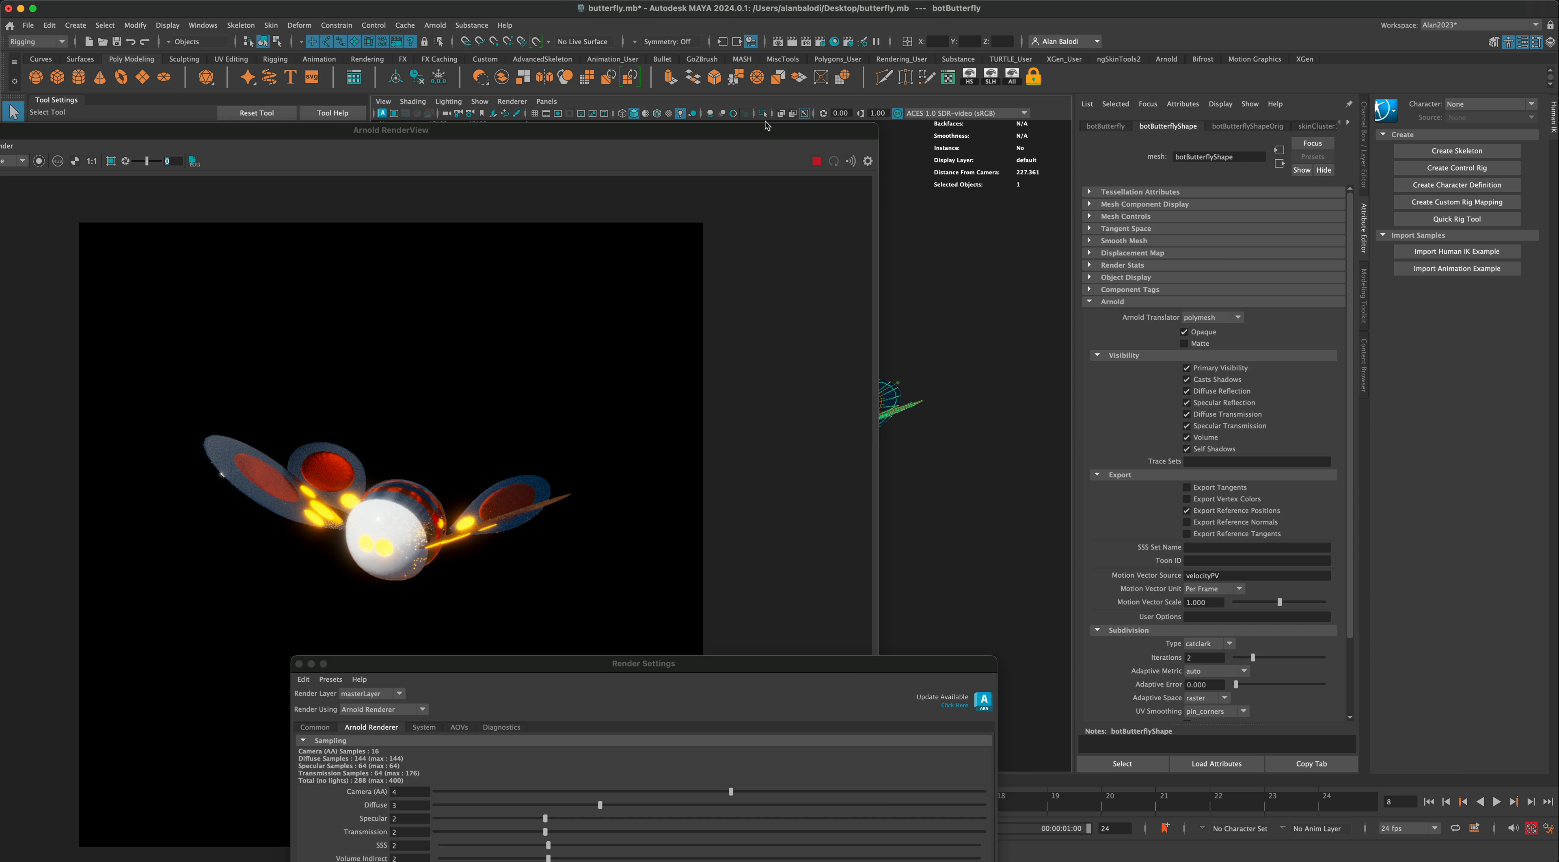
pyautogui.moveTo(740, 132); pyautogui.dragTo(841, 126)
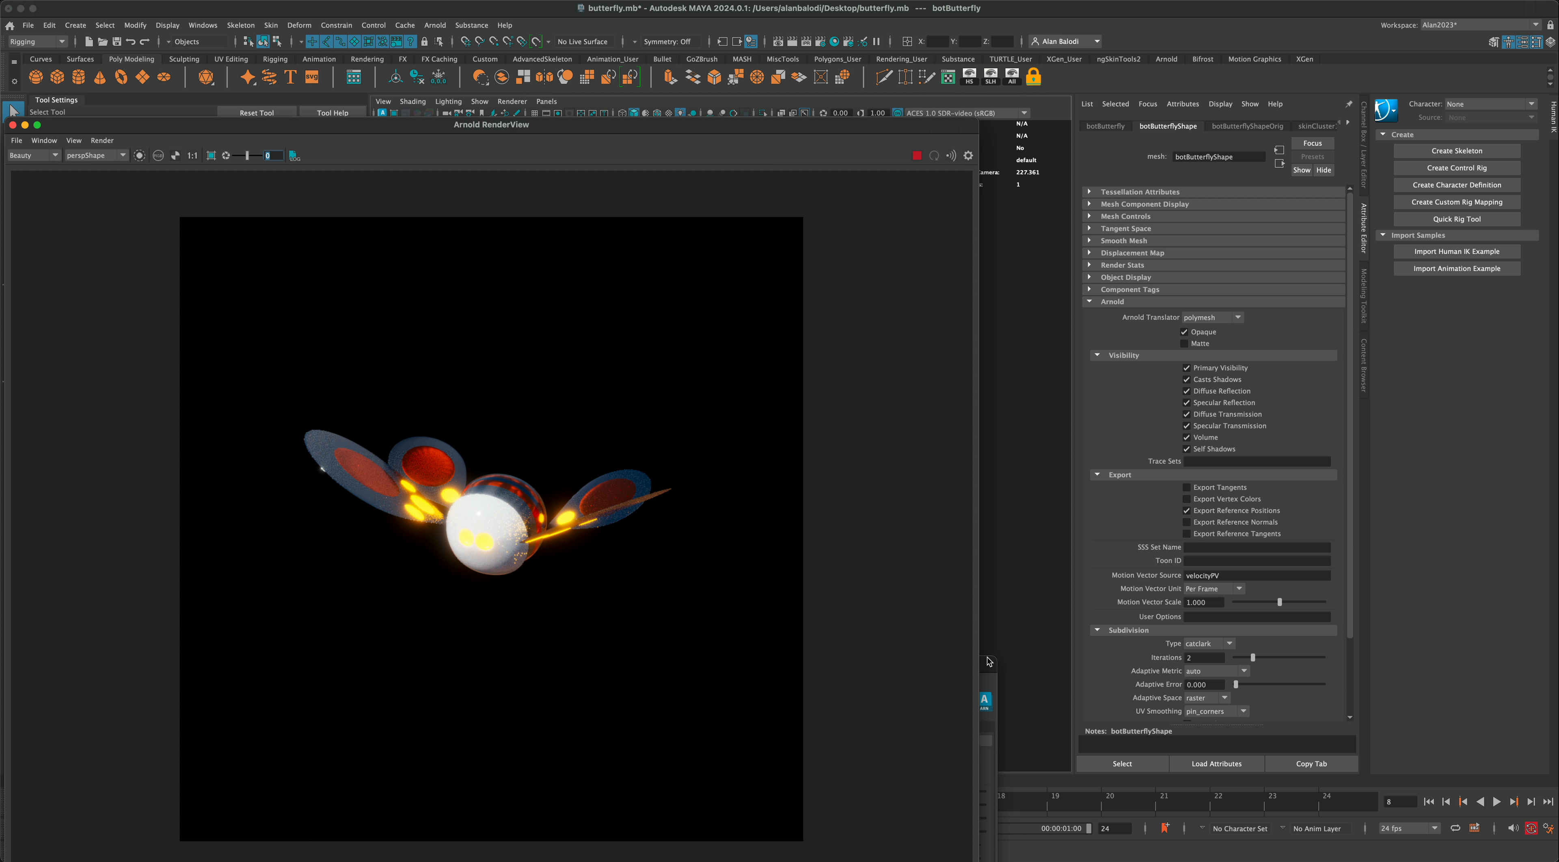
# Add Denoiser Noice, Denoiser Oidn and Denoiser Optix imagers to the Arnold render, and arrange the windows to keep the render in view.
pyautogui.moveTo(989, 661); pyautogui.dragTo(1383, 278)
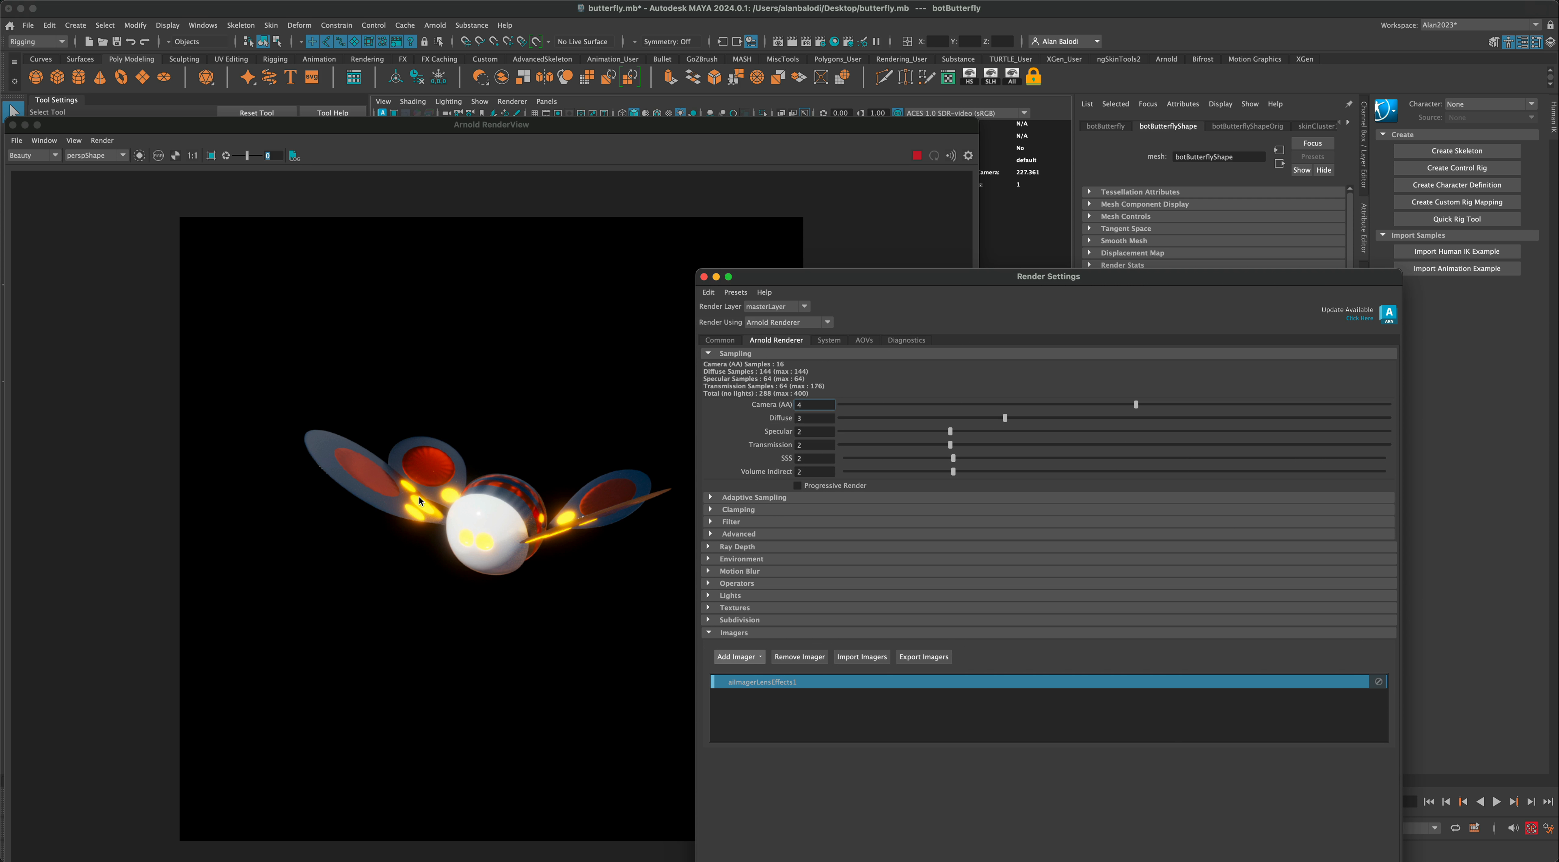
pyautogui.click(740, 658)
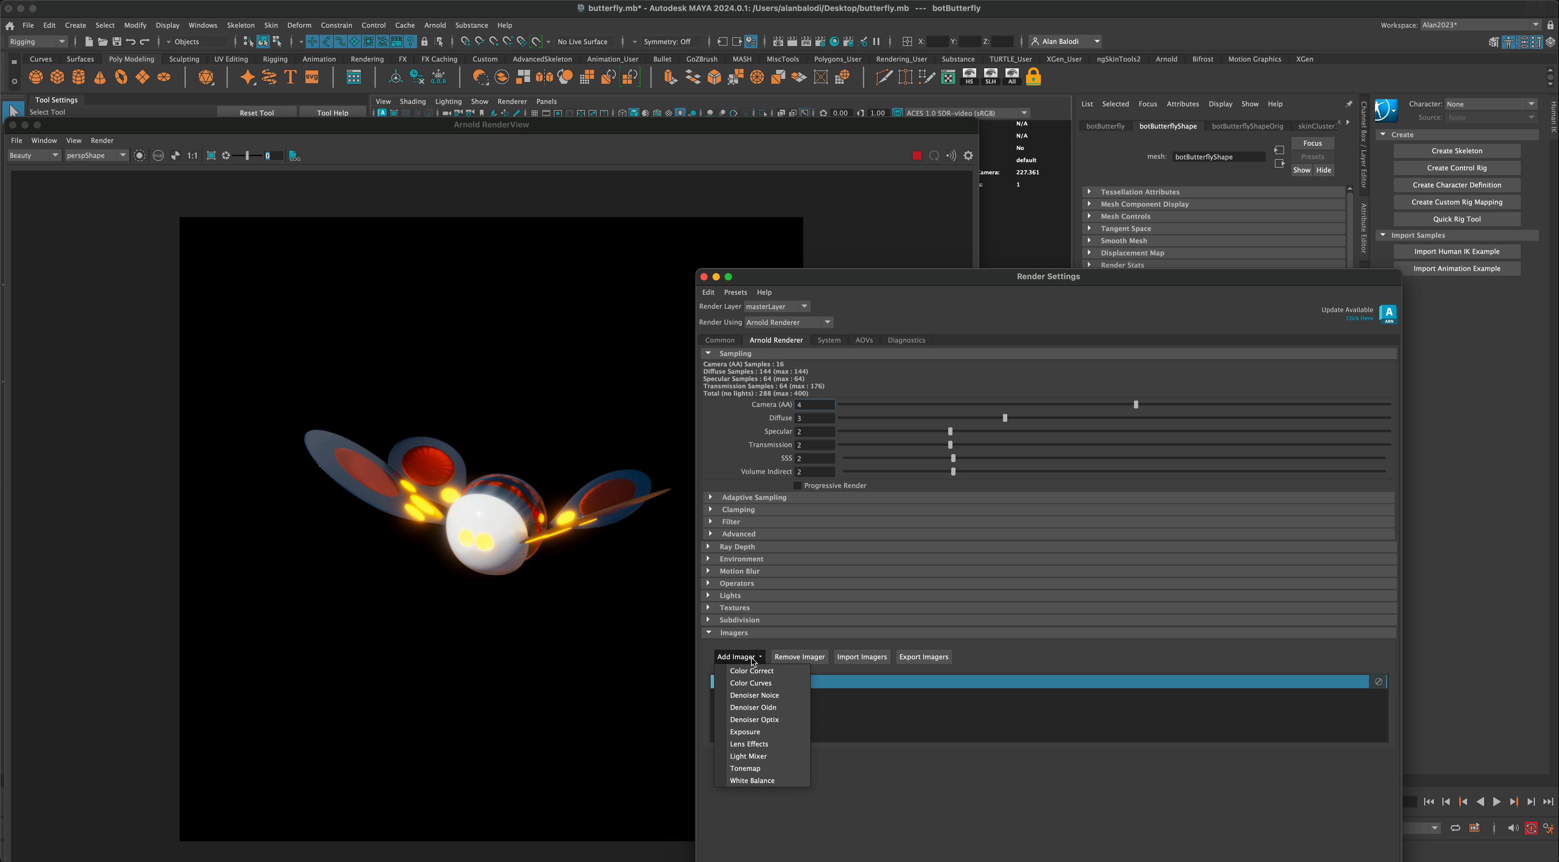
pyautogui.click(784, 695)
pyautogui.click(740, 657)
pyautogui.click(749, 660)
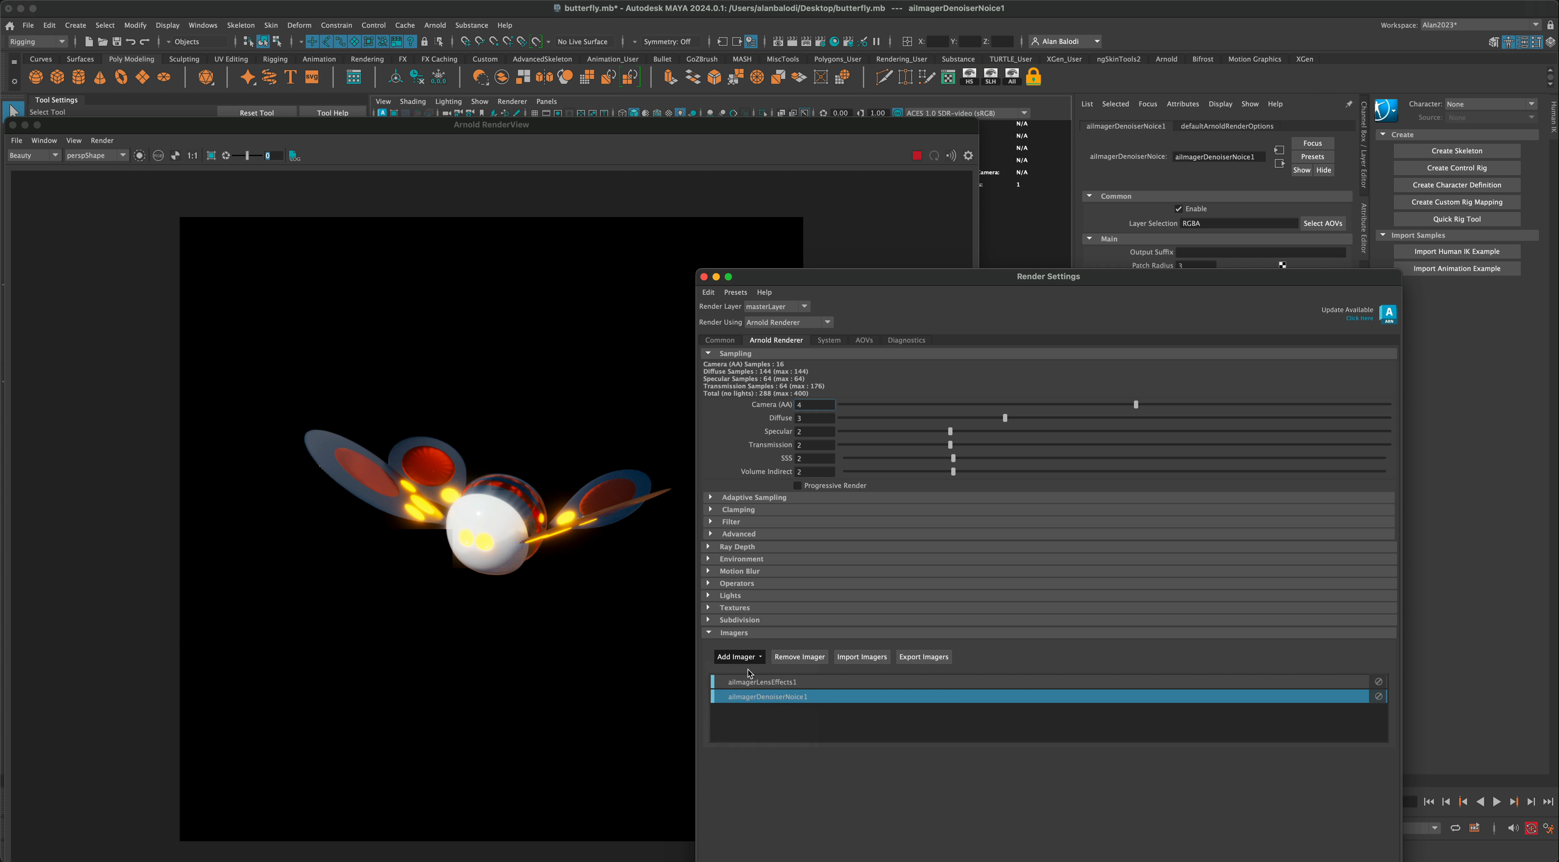
pyautogui.click(750, 659)
pyautogui.click(753, 707)
pyautogui.click(750, 660)
pyautogui.click(752, 659)
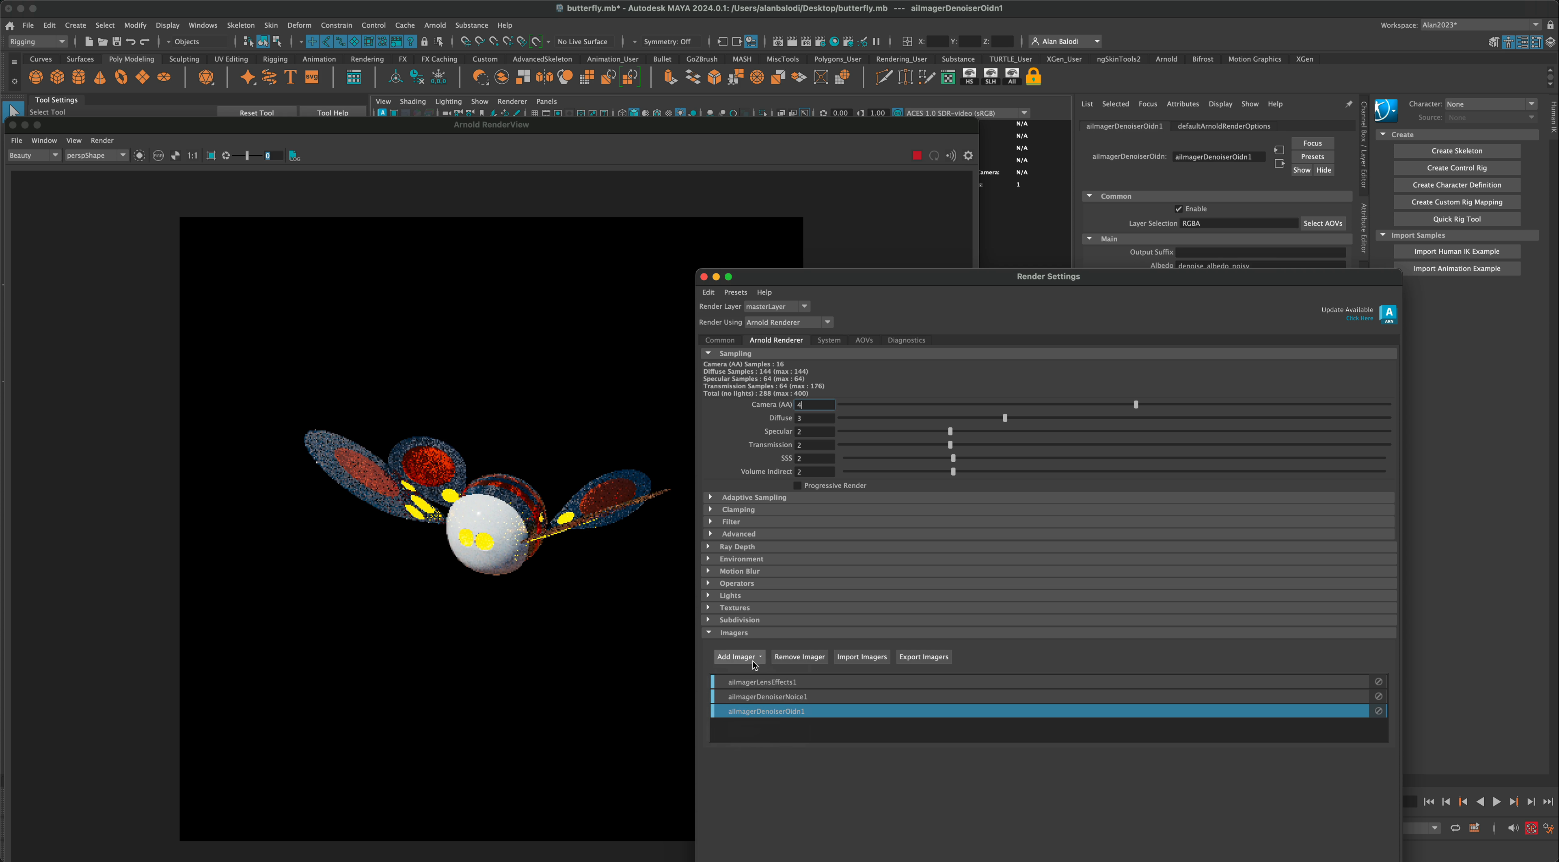
pyautogui.click(752, 660)
pyautogui.click(754, 719)
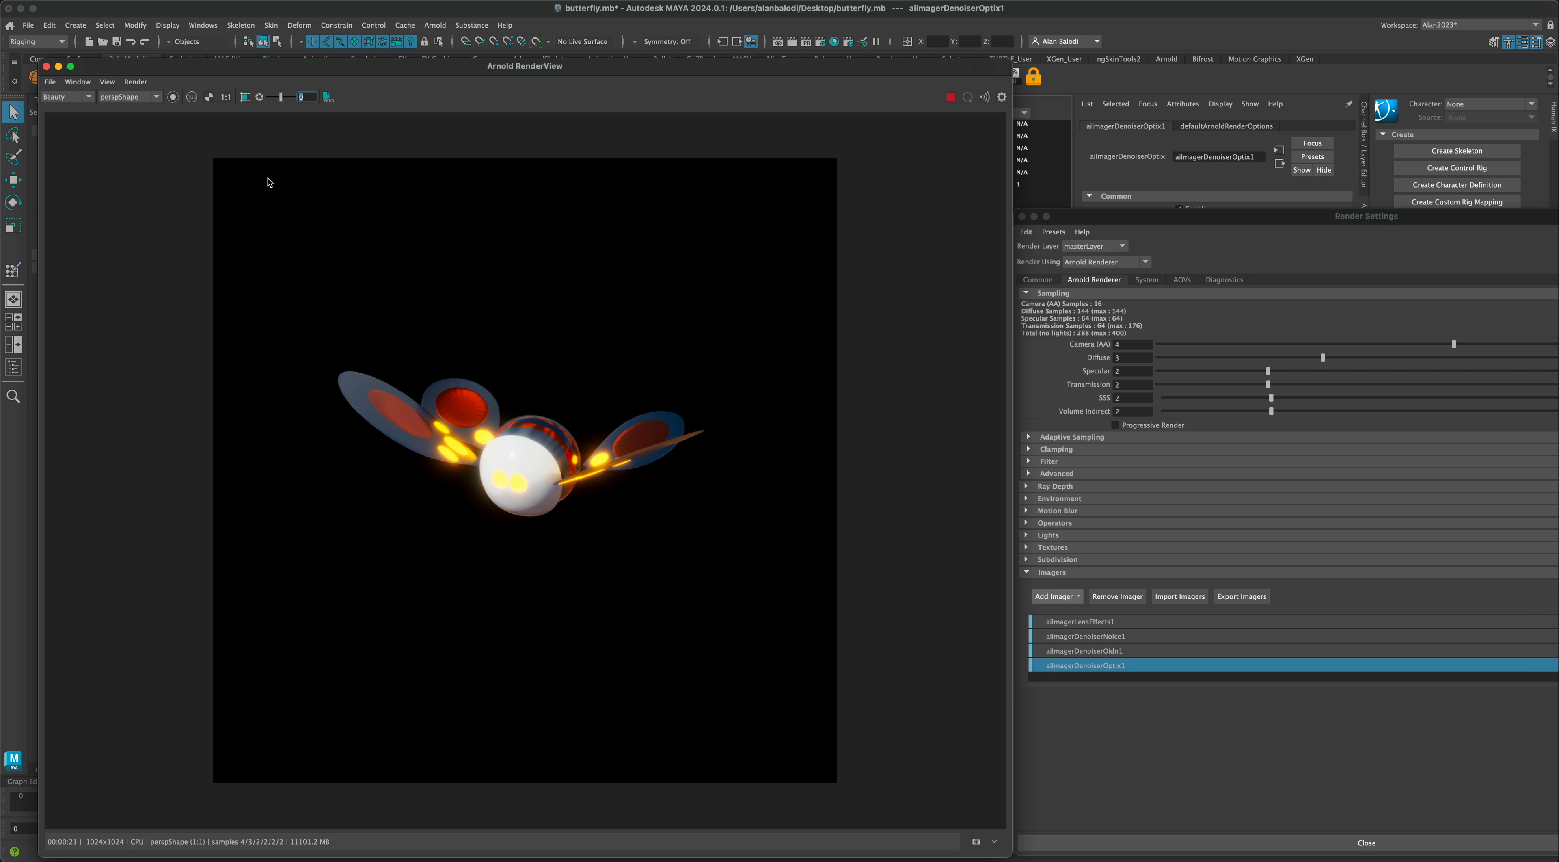
pyautogui.moveTo(136, 72); pyautogui.dragTo(164, 81)
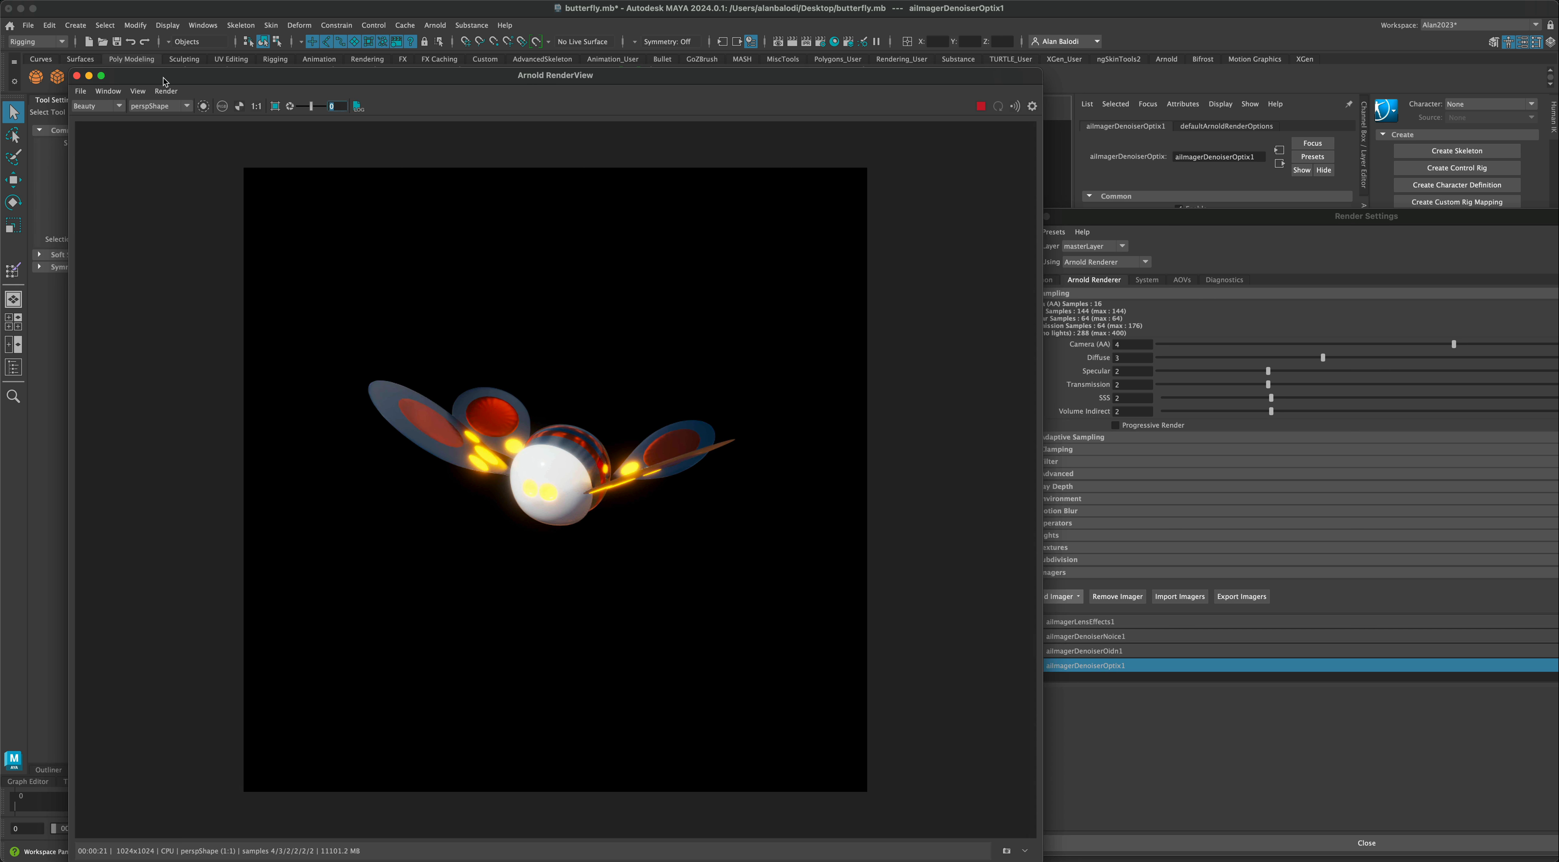